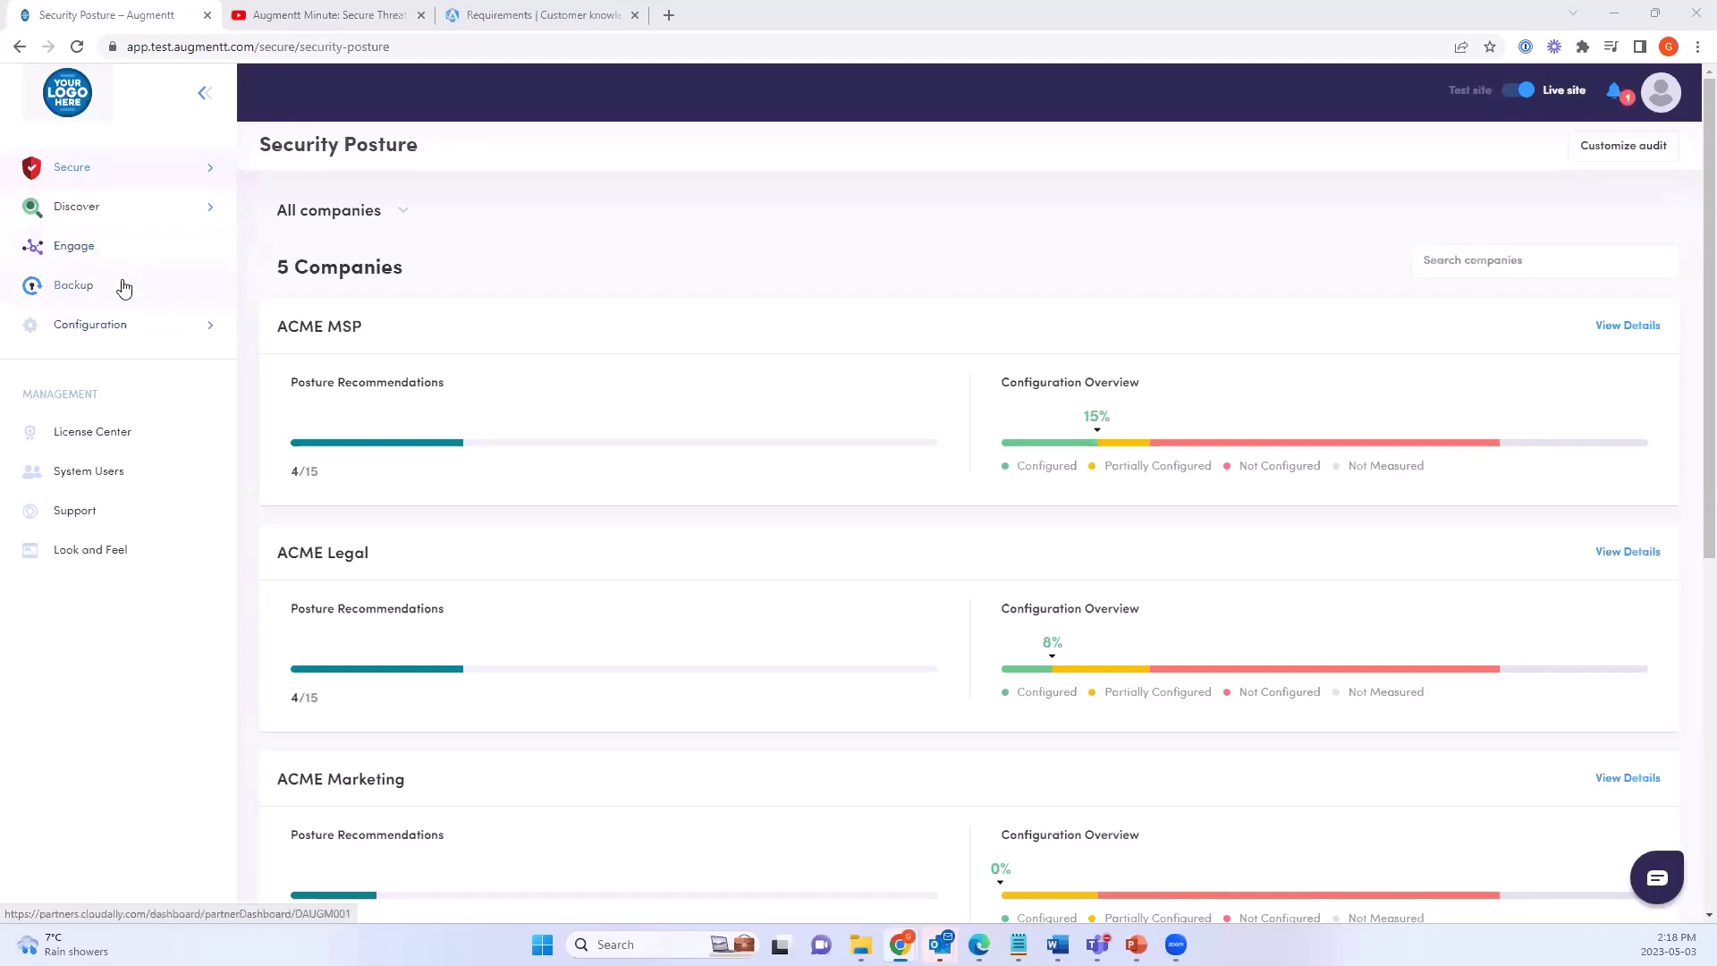
Expand Secure and open ACME Healthcare's Threat Report for April 03 – May 03, 2023
{"action": "left_click", "coordinate": [211, 177]}
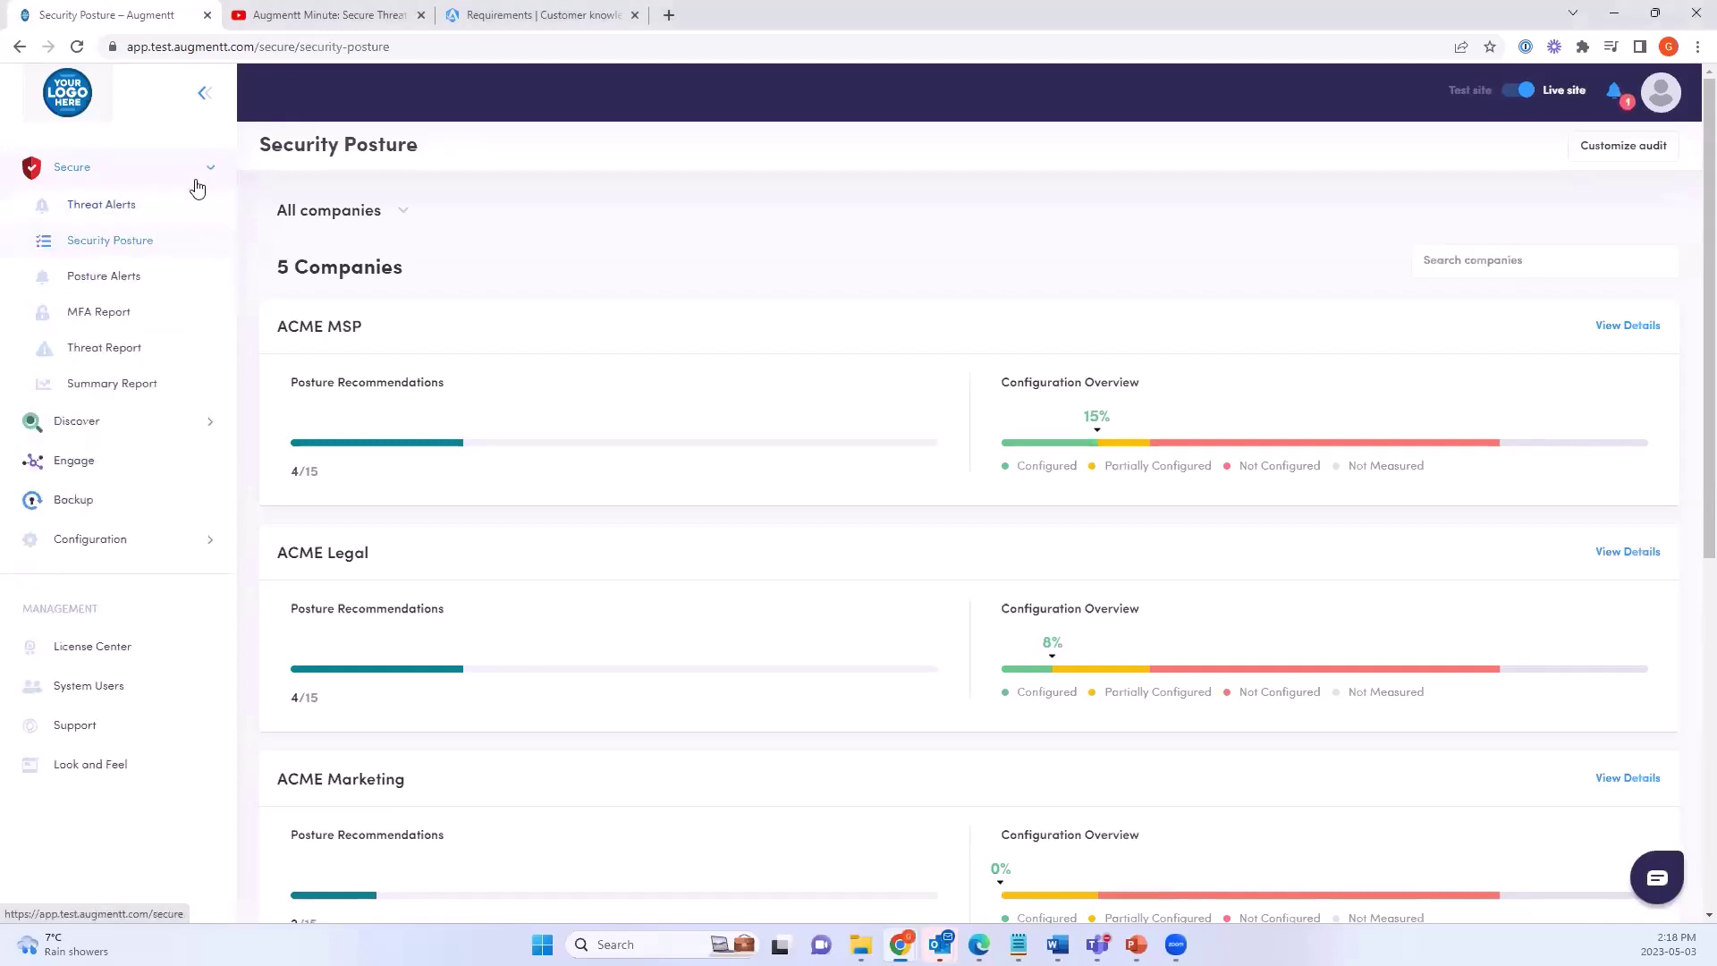
{"action": "left_click", "coordinate": [142, 350]}
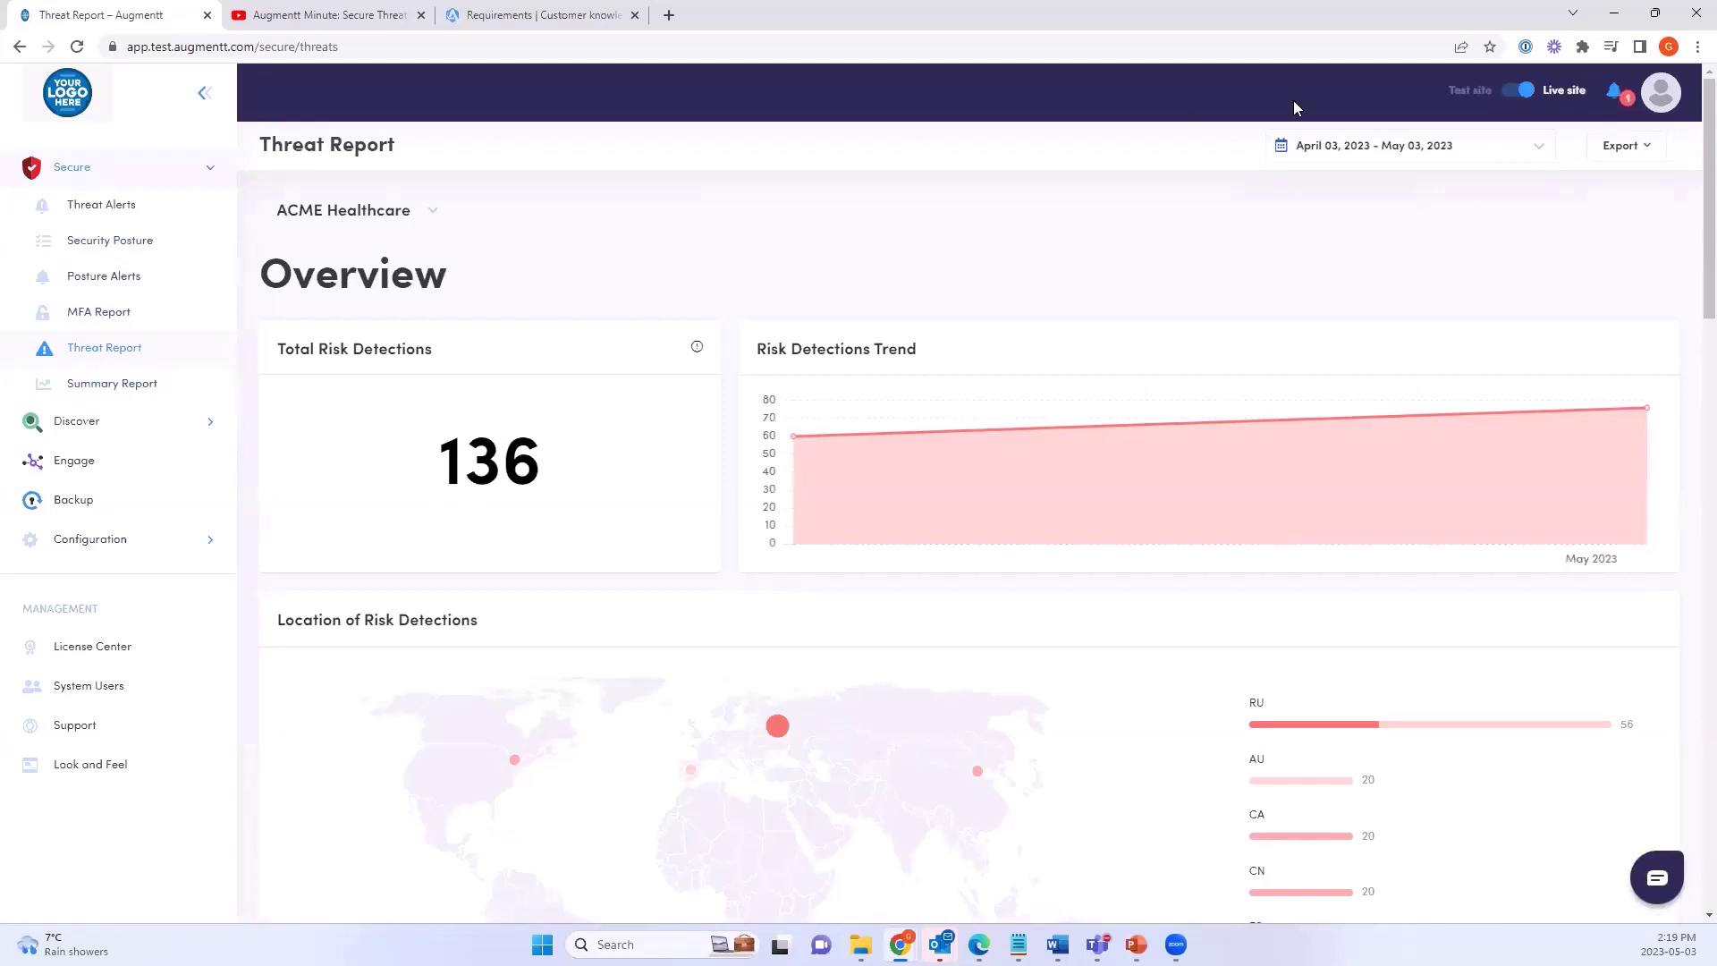
Change the Threat Report period to Last 3 Months, February 03 – May 03, 2023
{"action": "left_click", "coordinate": [1539, 157]}
{"action": "left_click", "coordinate": [1508, 238]}
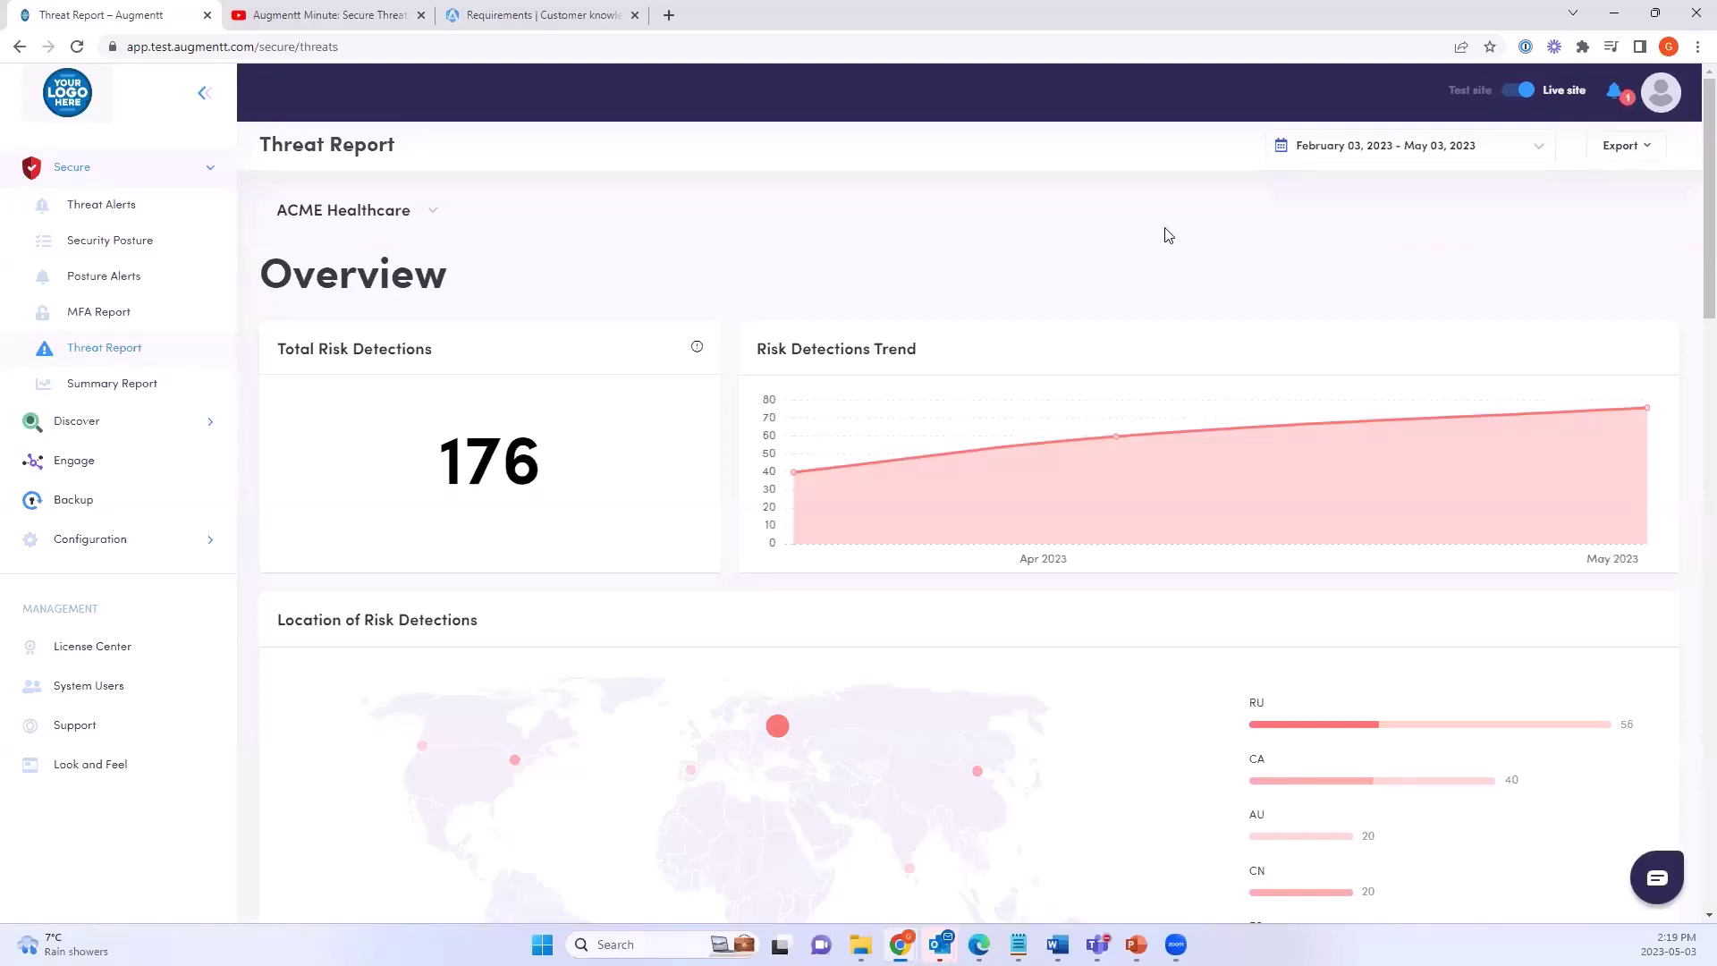
{"action": "scroll", "coordinate": [1000, 468], "scroll_direction": "down", "scroll_amount": 1}
{"action": "scroll", "coordinate": [1070, 483], "scroll_direction": "up", "scroll_amount": 1}
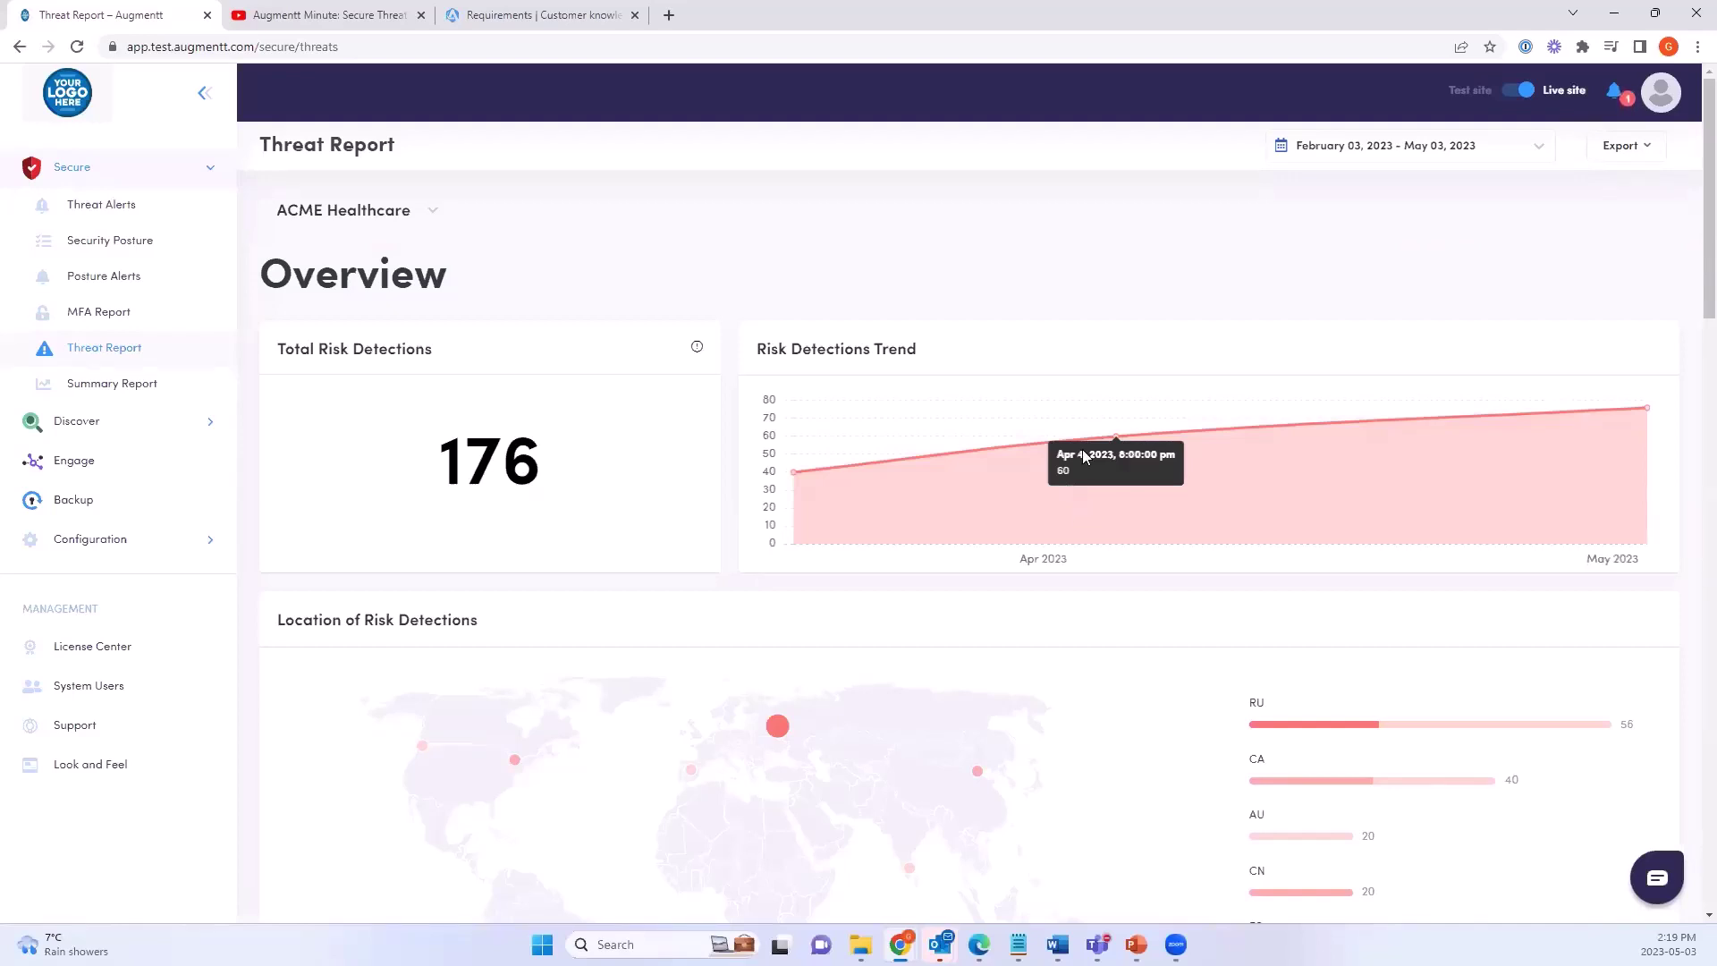
Try ACME MSP, return to ACME Healthcare, and check Export and period presets unchanged
{"action": "left_click", "coordinate": [431, 214]}
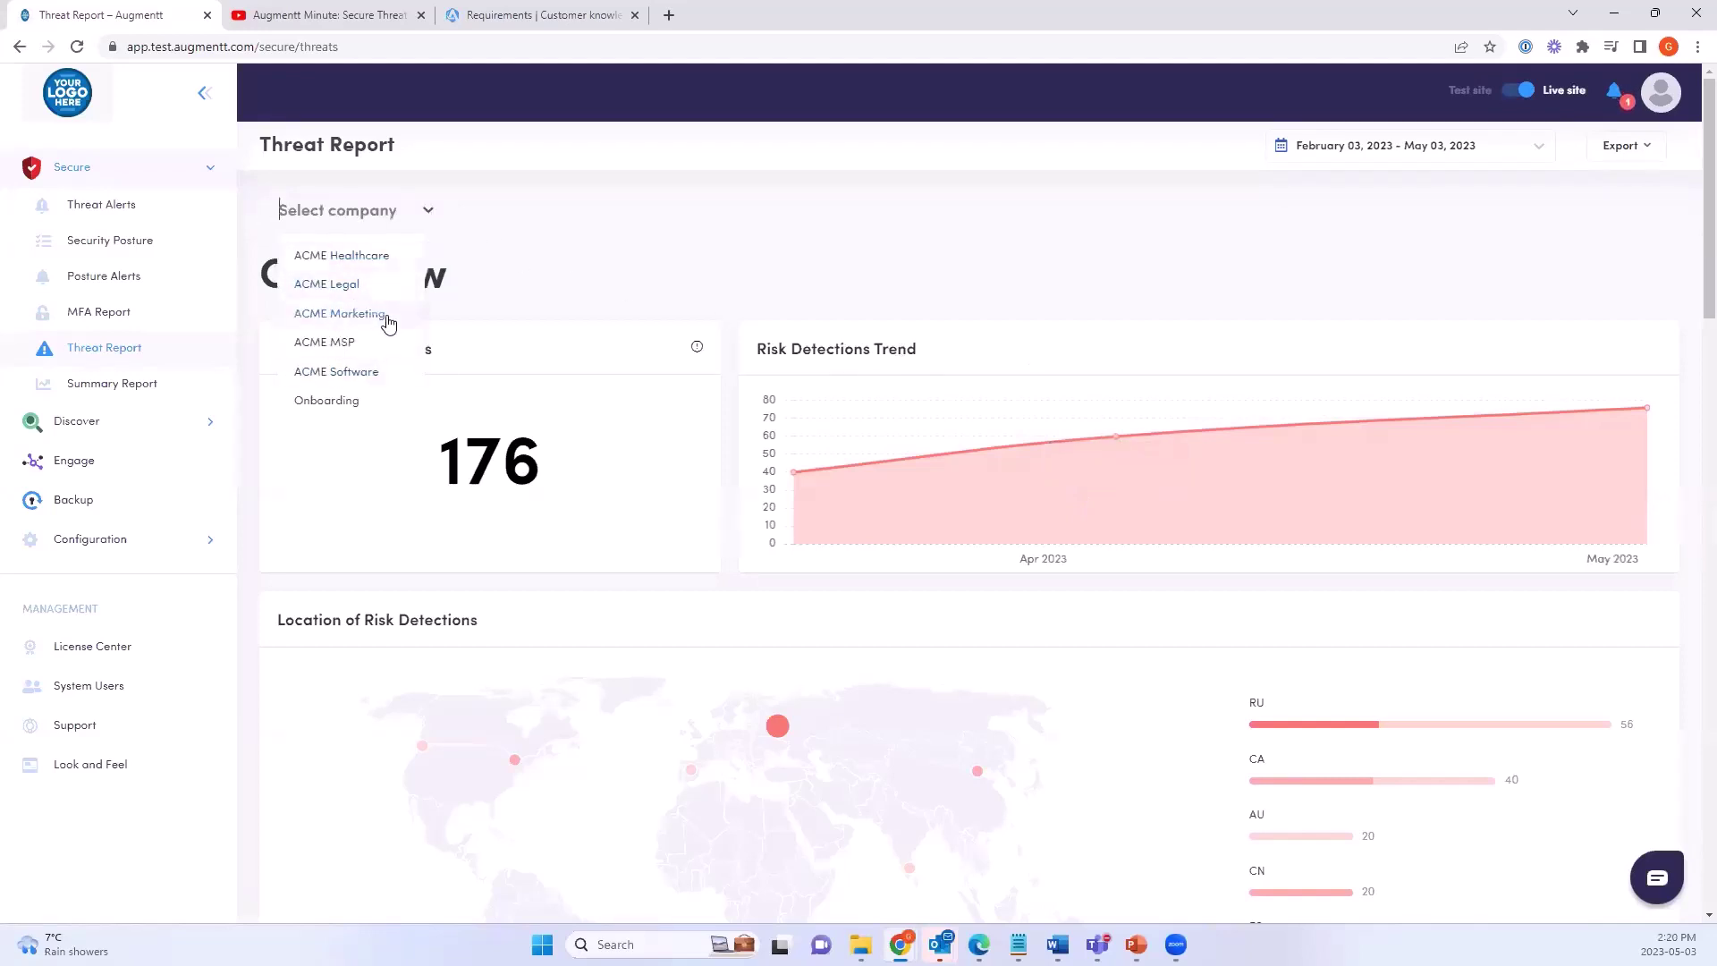
{"action": "left_click", "coordinate": [362, 344]}
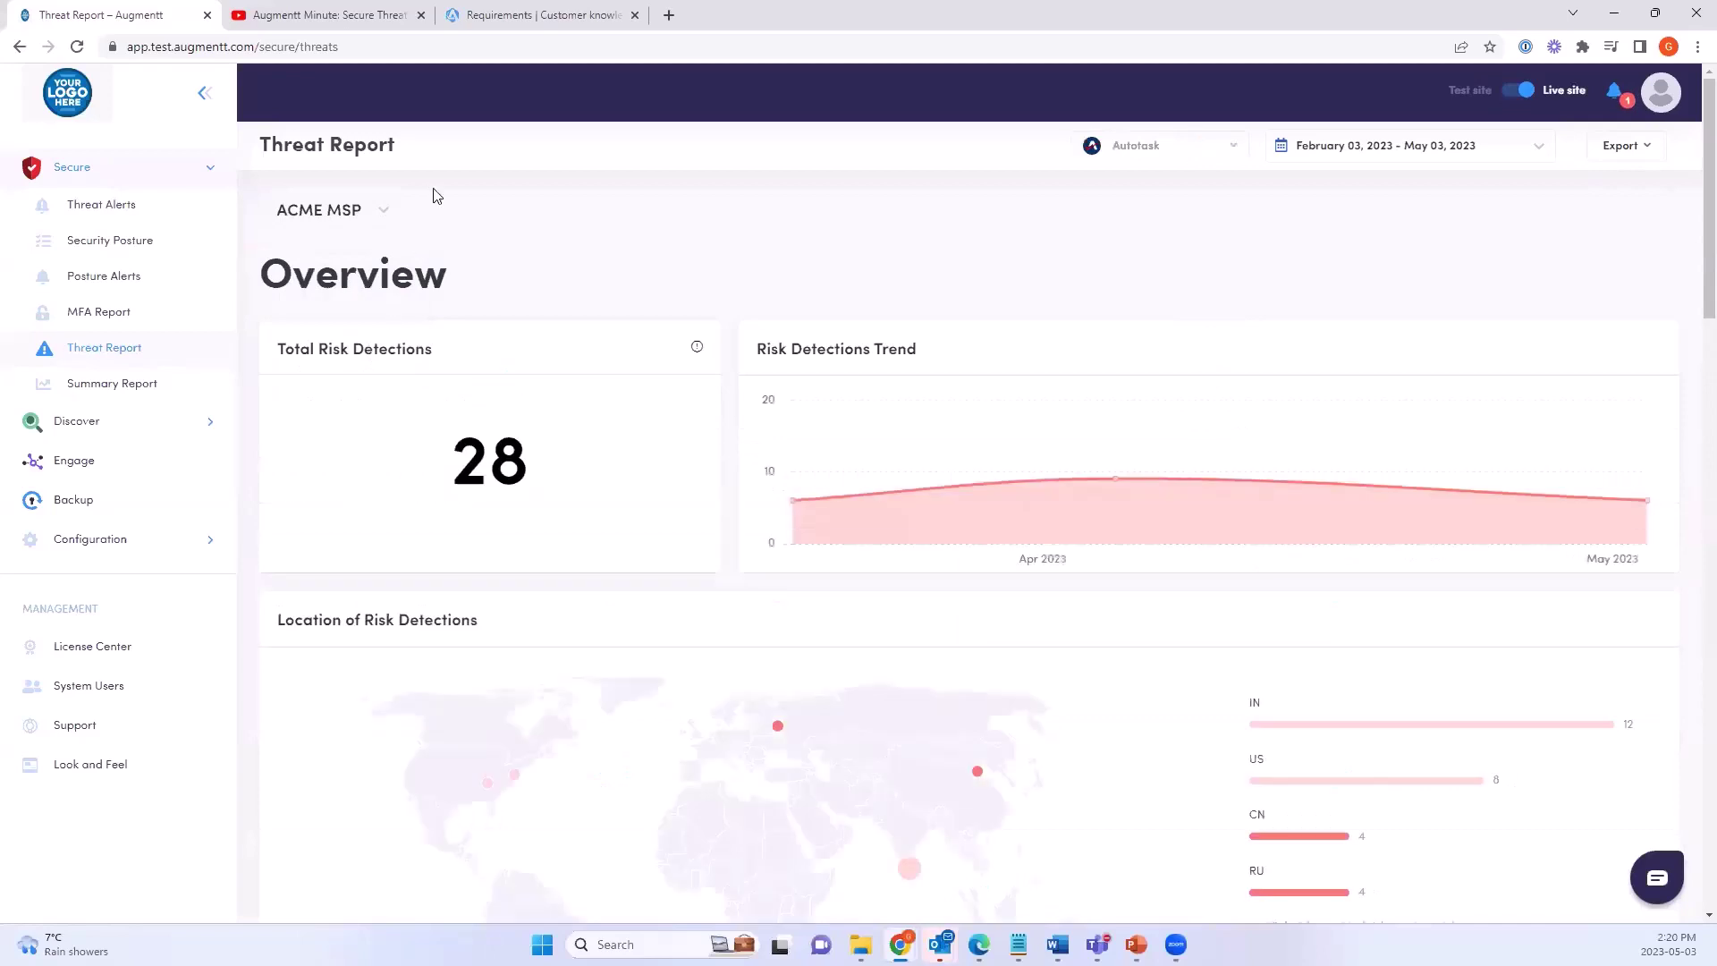
{"action": "left_click", "coordinate": [387, 217]}
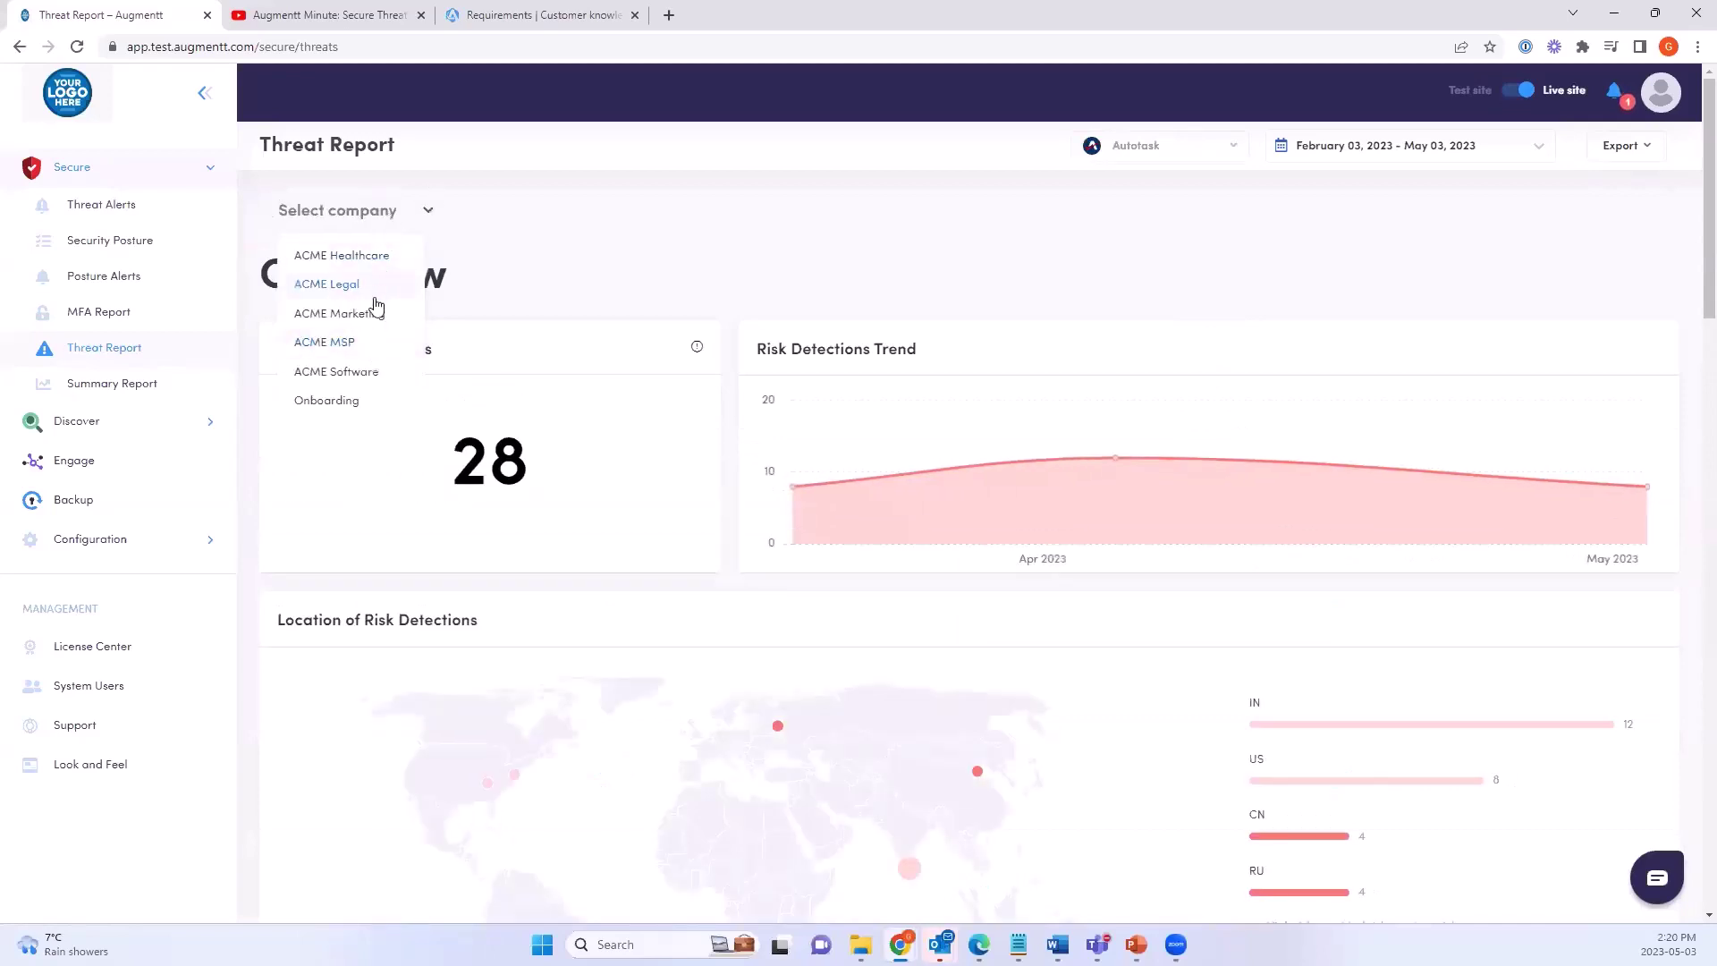
{"action": "left_click", "coordinate": [369, 257]}
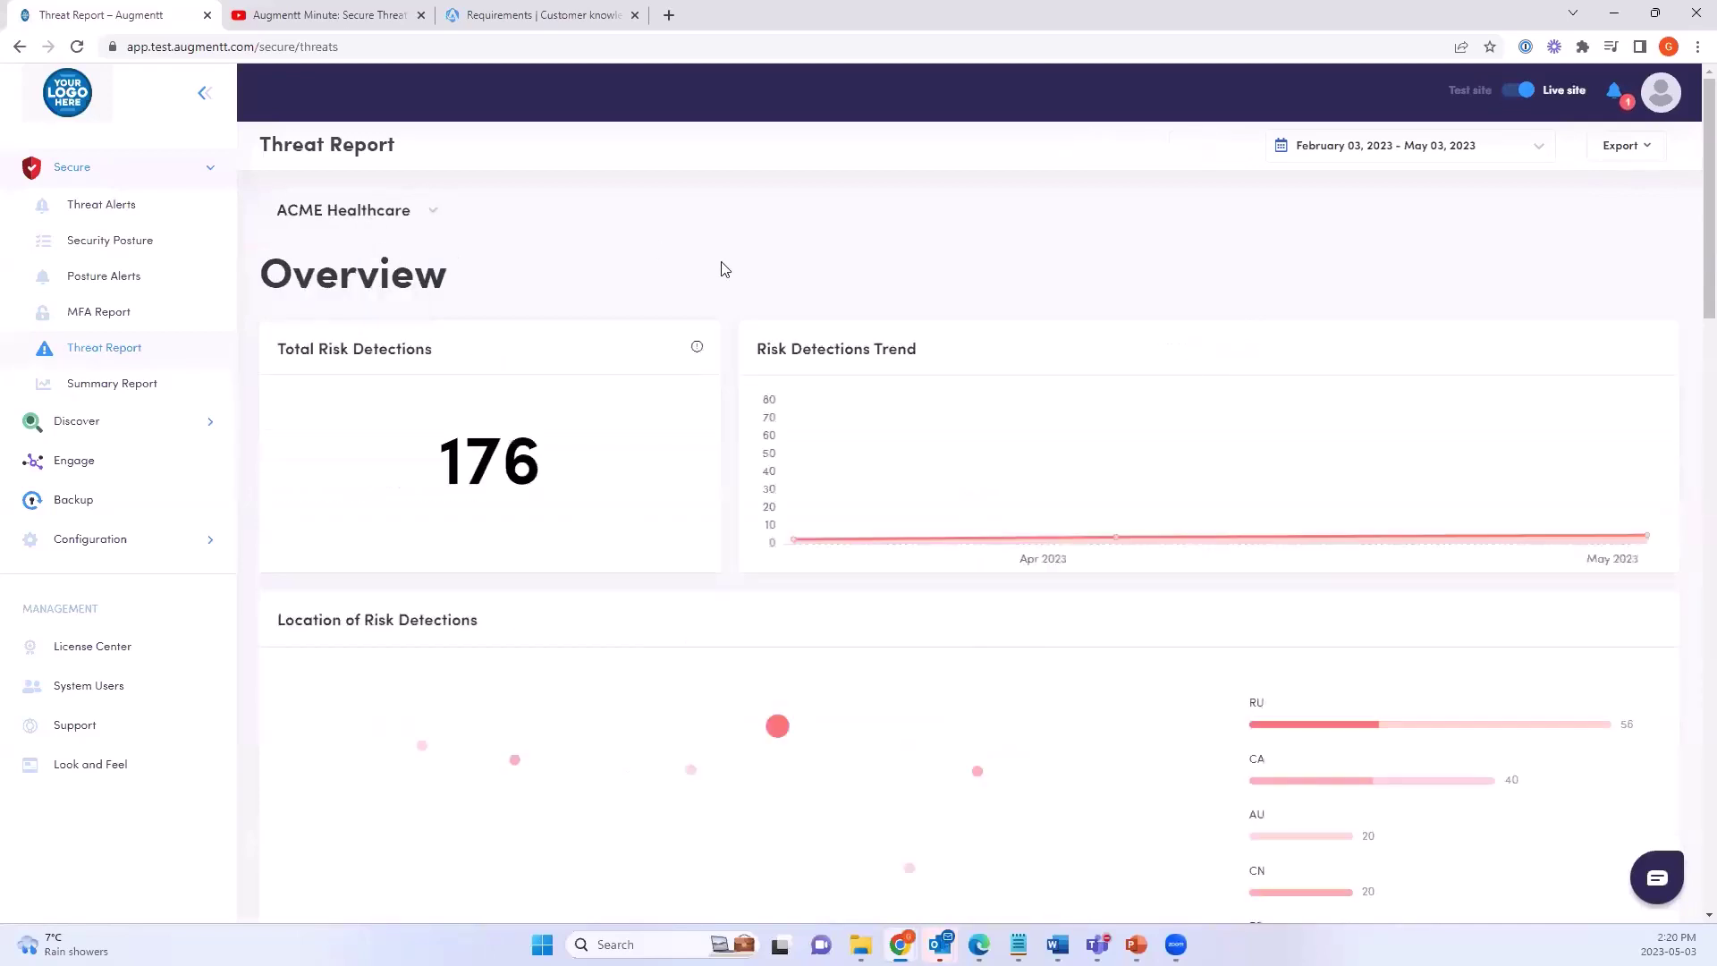
{"action": "left_click", "coordinate": [1637, 148]}
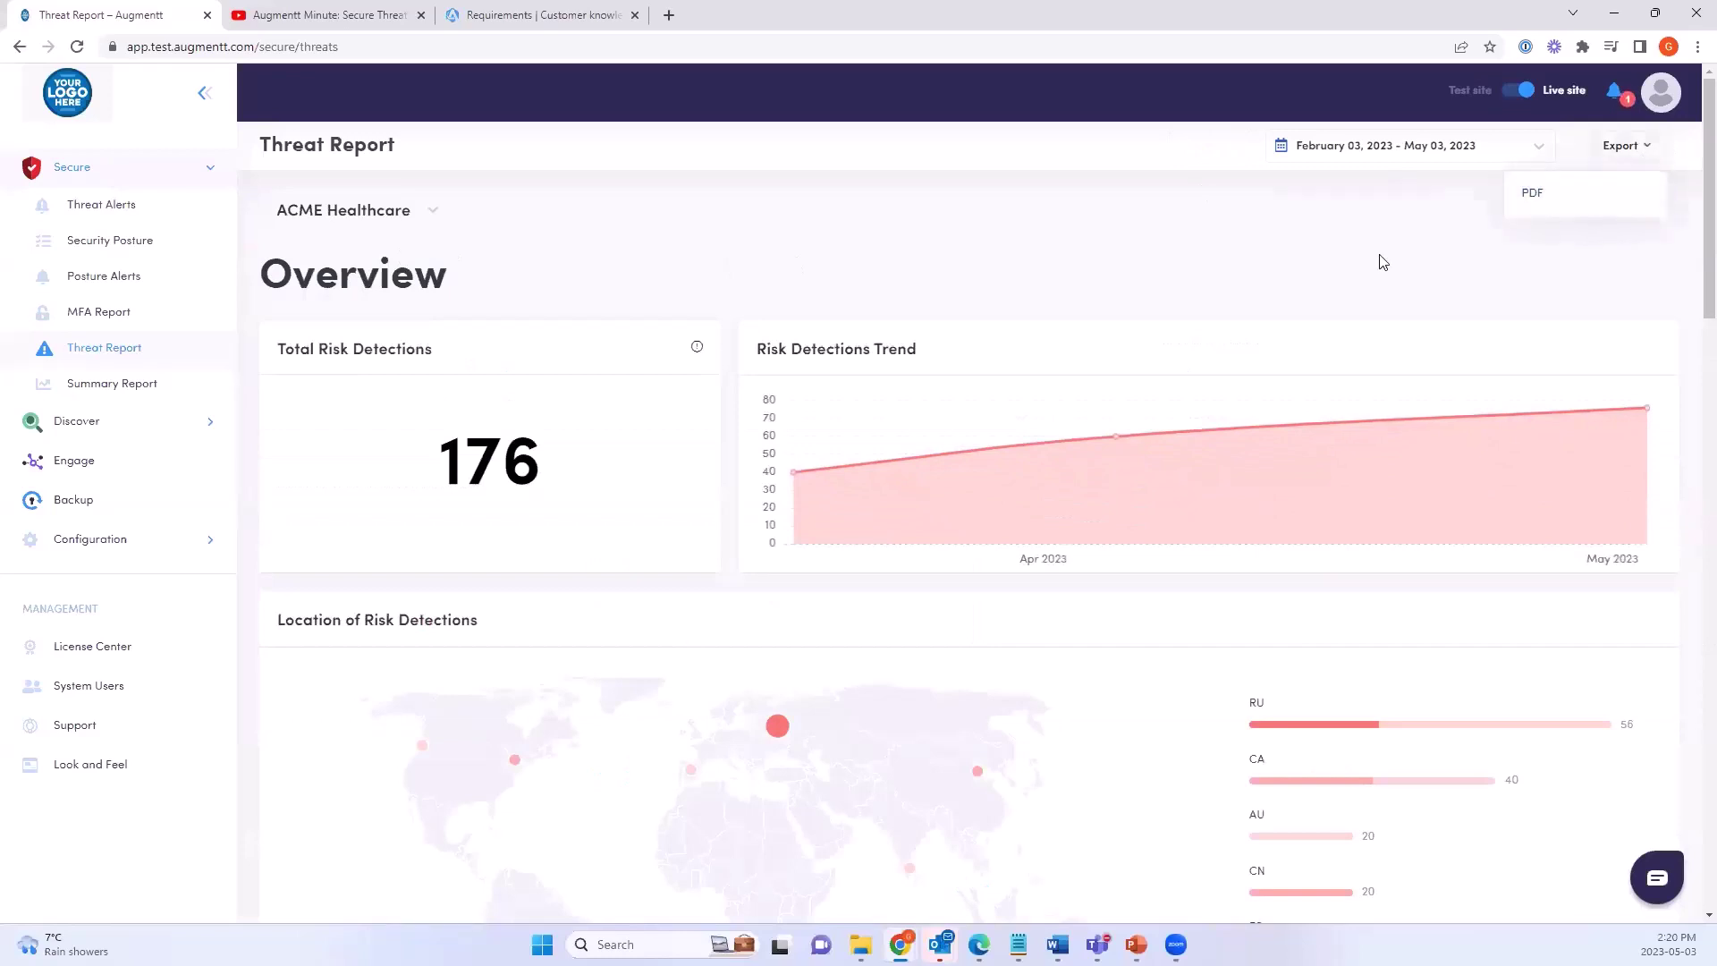
{"action": "left_click", "coordinate": [1480, 145]}
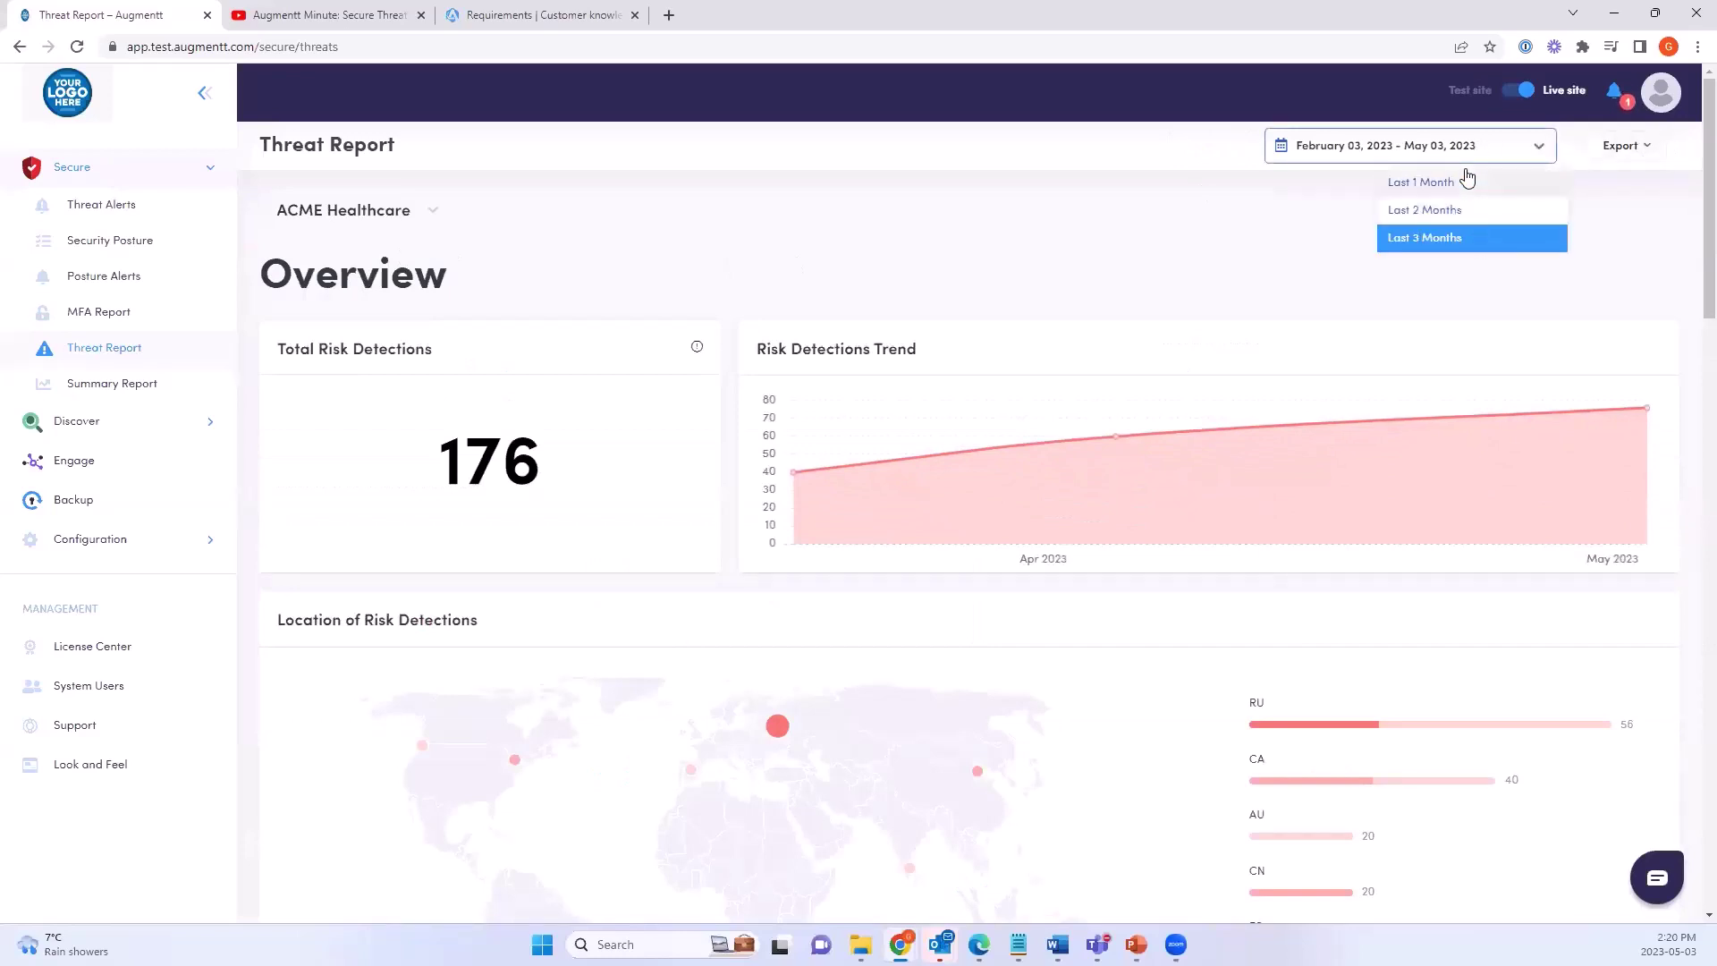
{"action": "left_click", "coordinate": [1438, 281]}
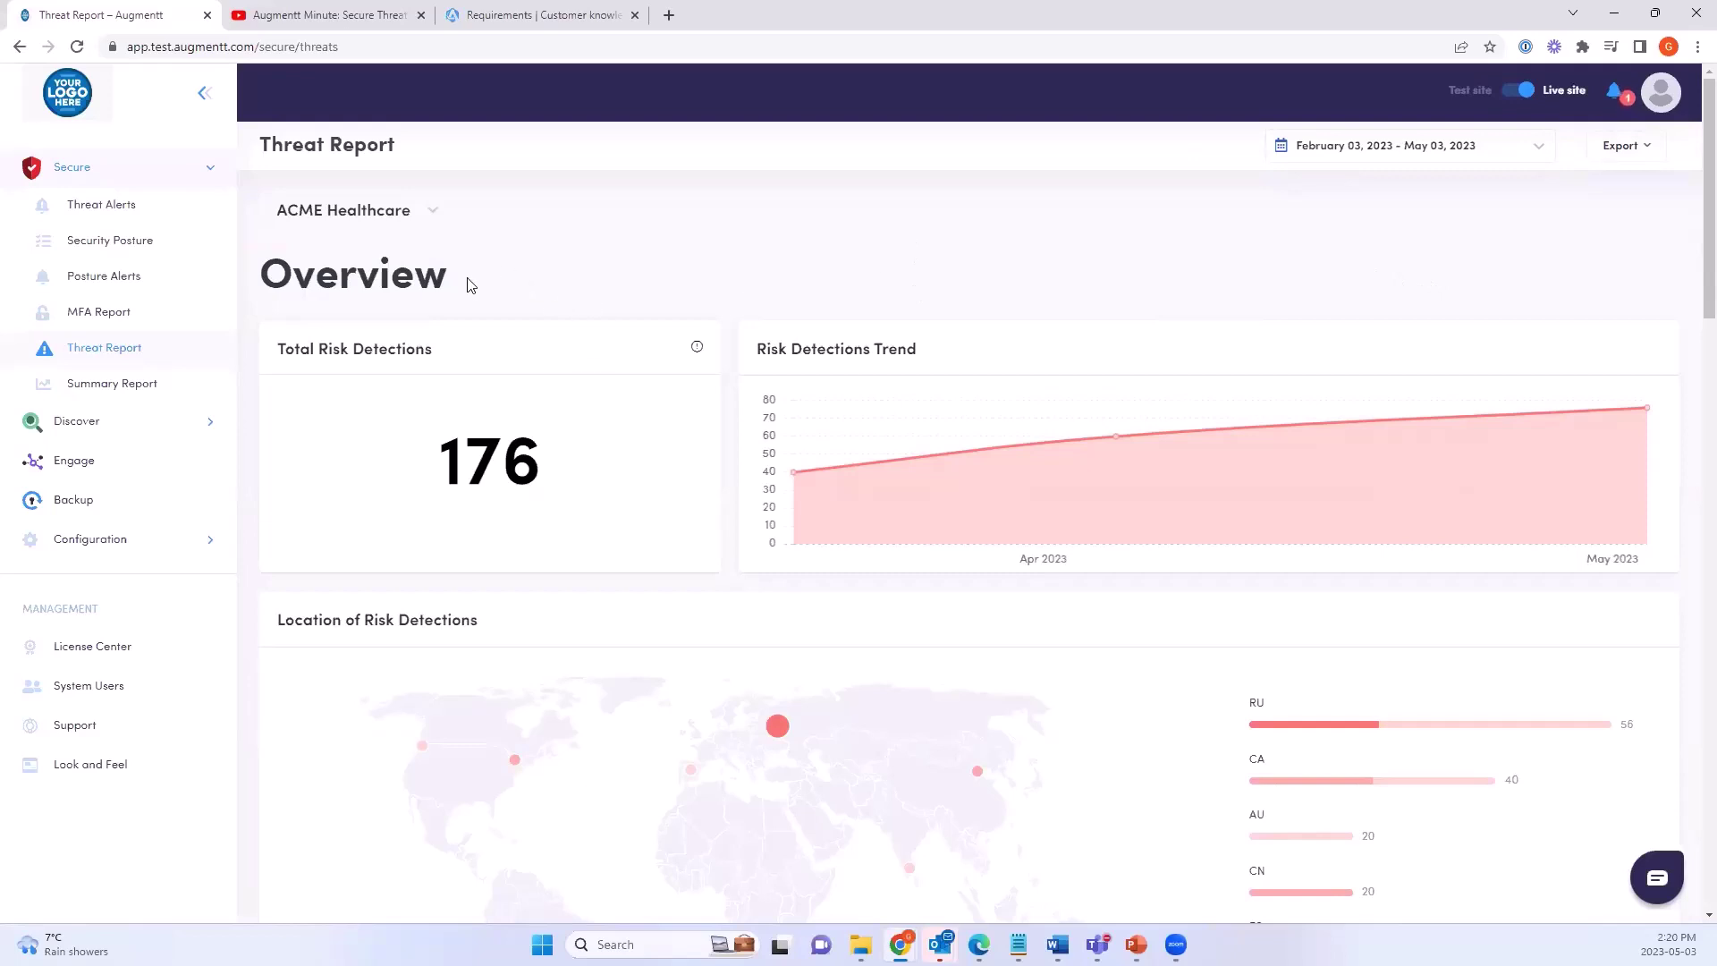
Scroll the Threat Report to the Risk Detections counts: 20 high, 40 medium, 116 low
{"action": "scroll", "coordinate": [526, 282], "scroll_direction": "down", "scroll_amount": 1}
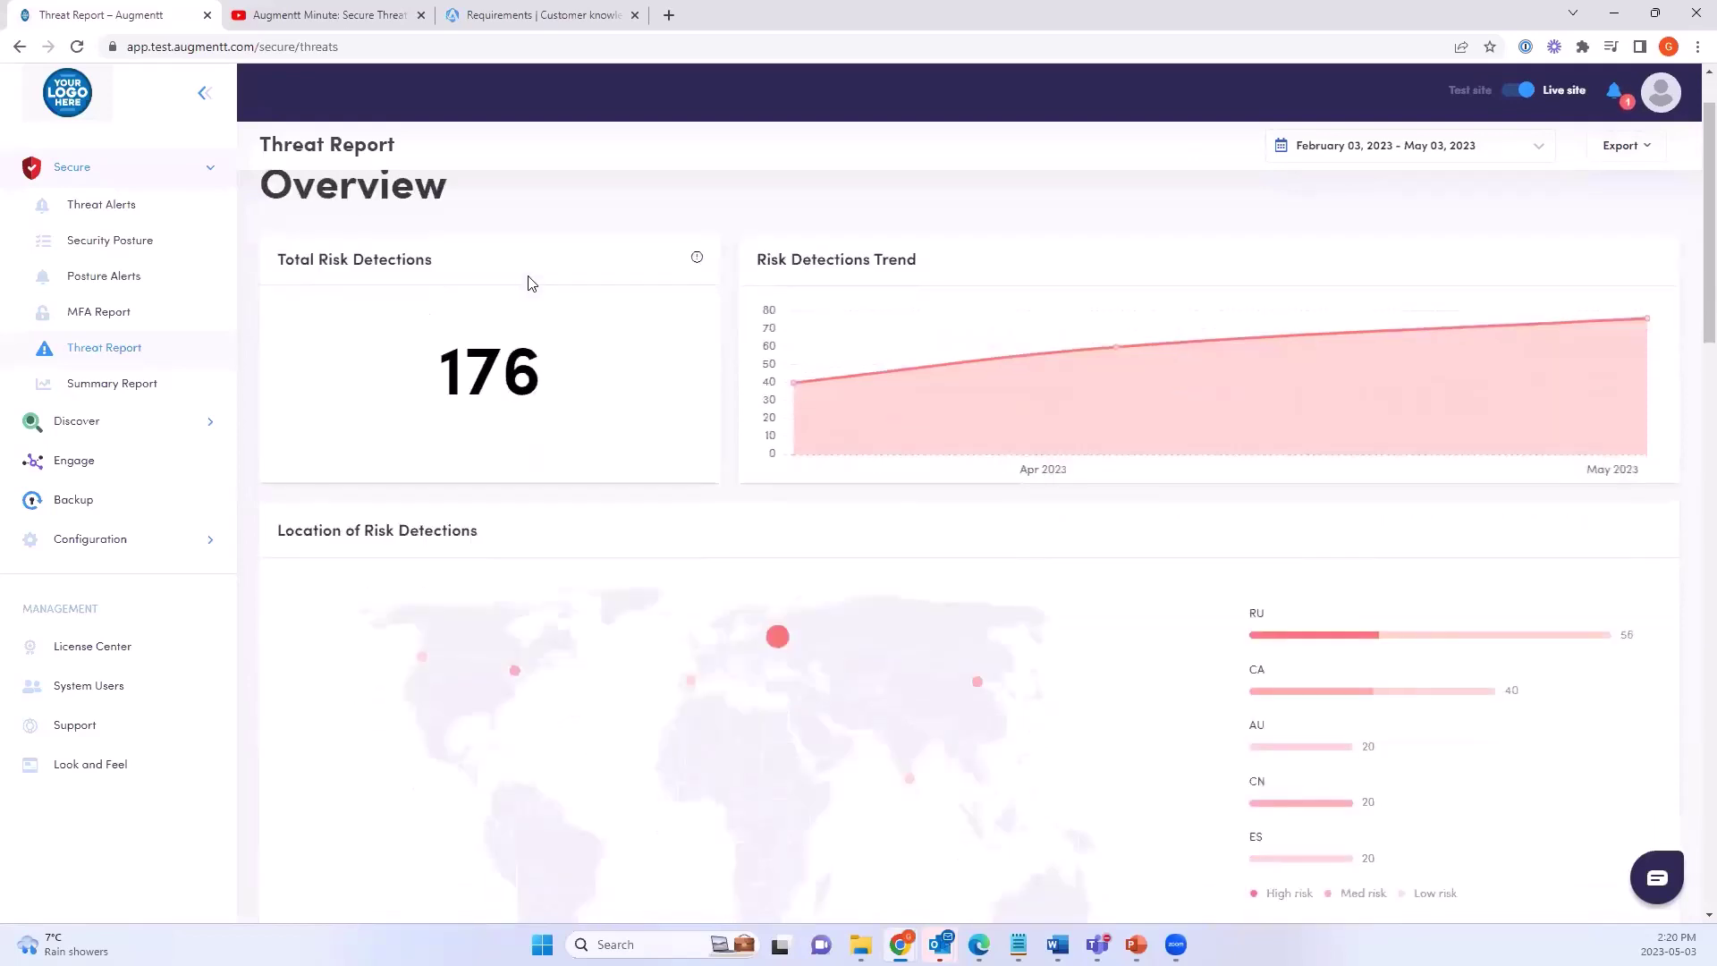
{"action": "scroll", "coordinate": [528, 282], "scroll_direction": "up", "scroll_amount": 1}
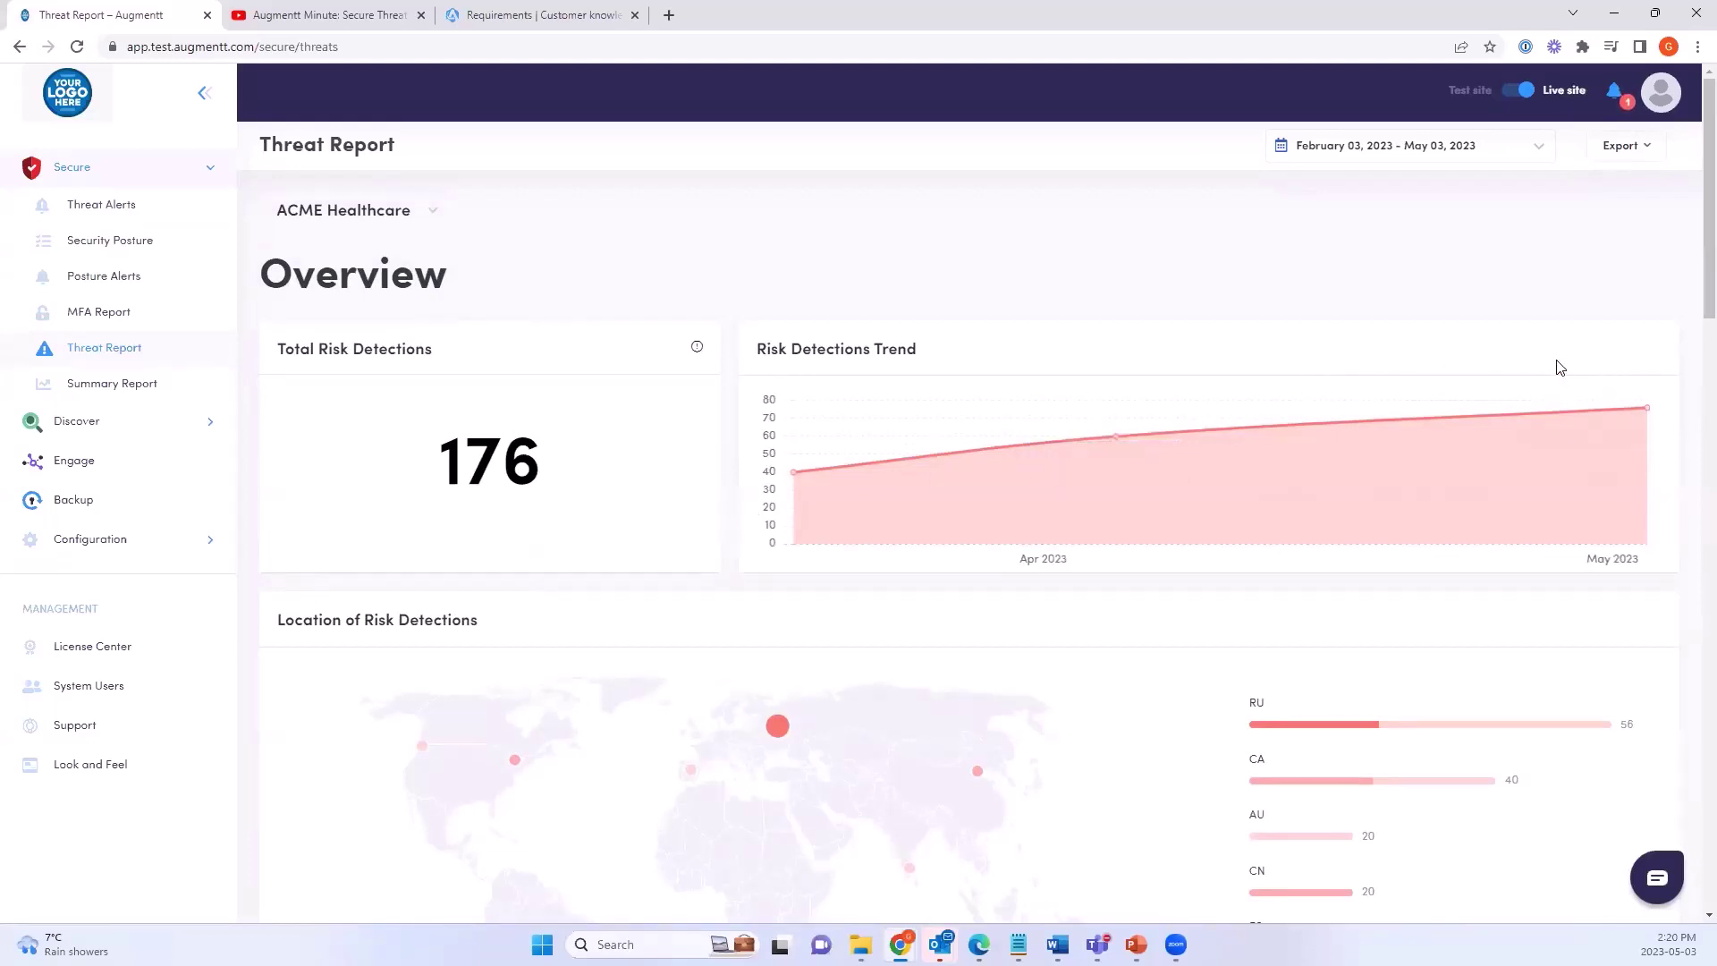
{"action": "scroll", "coordinate": [1561, 366], "scroll_direction": "down", "scroll_amount": 1}
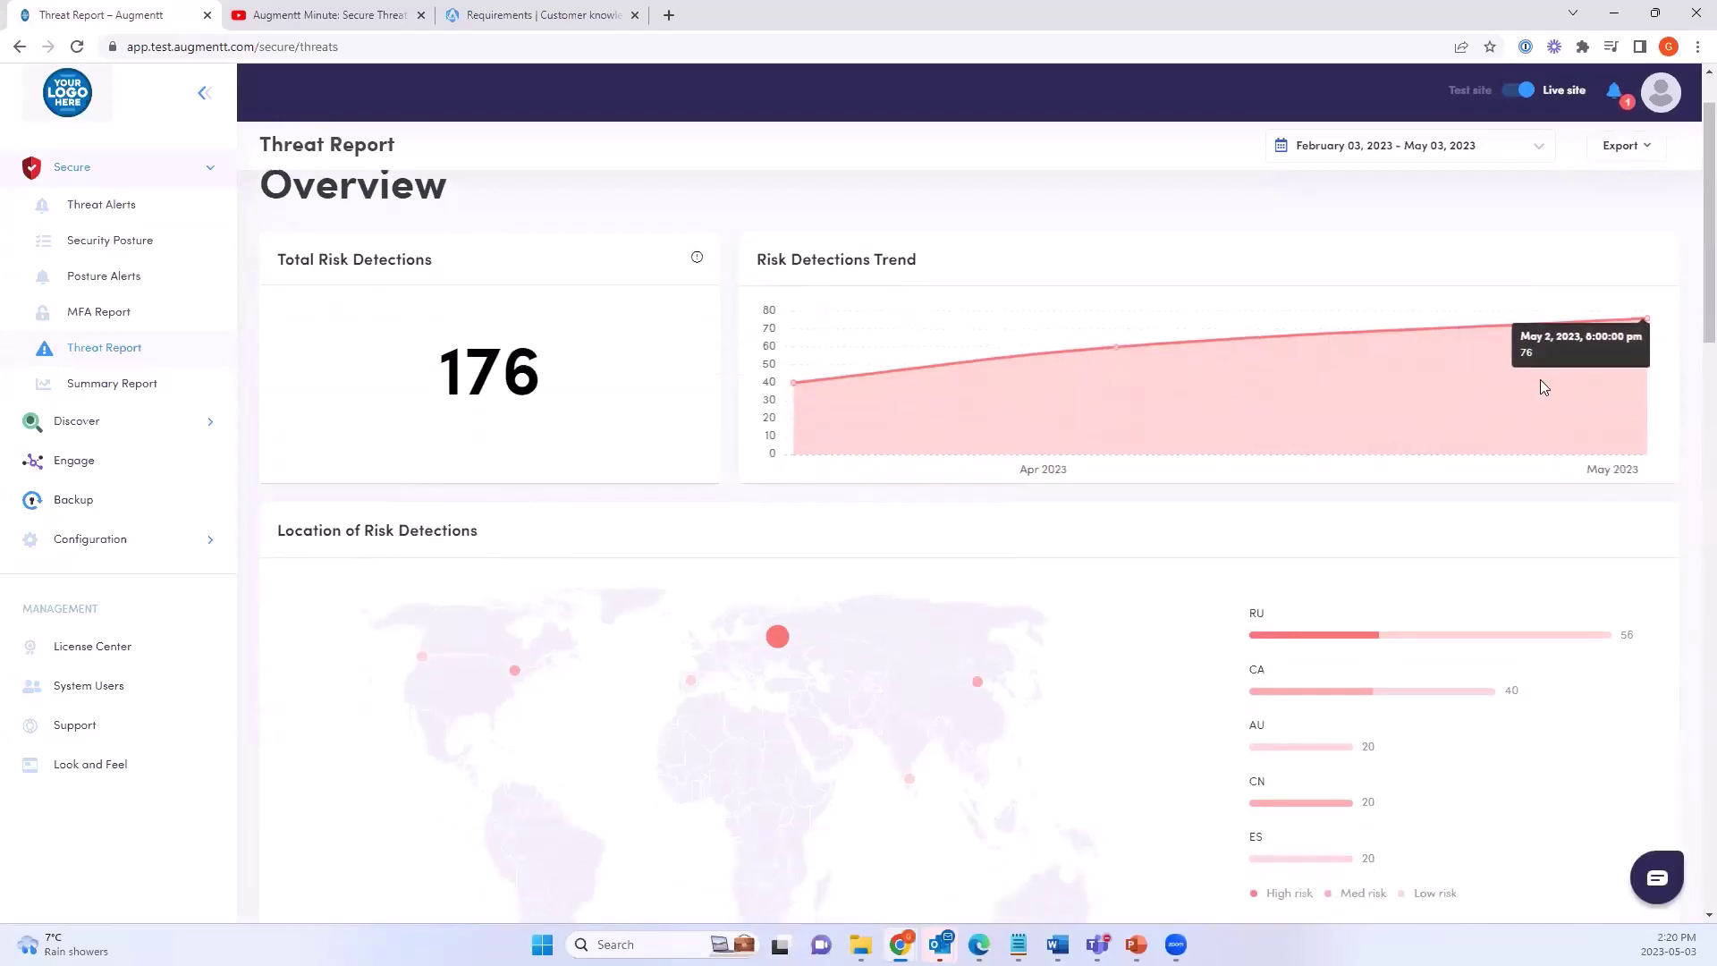
{"action": "scroll", "coordinate": [1541, 387], "scroll_direction": "down", "scroll_amount": 1}
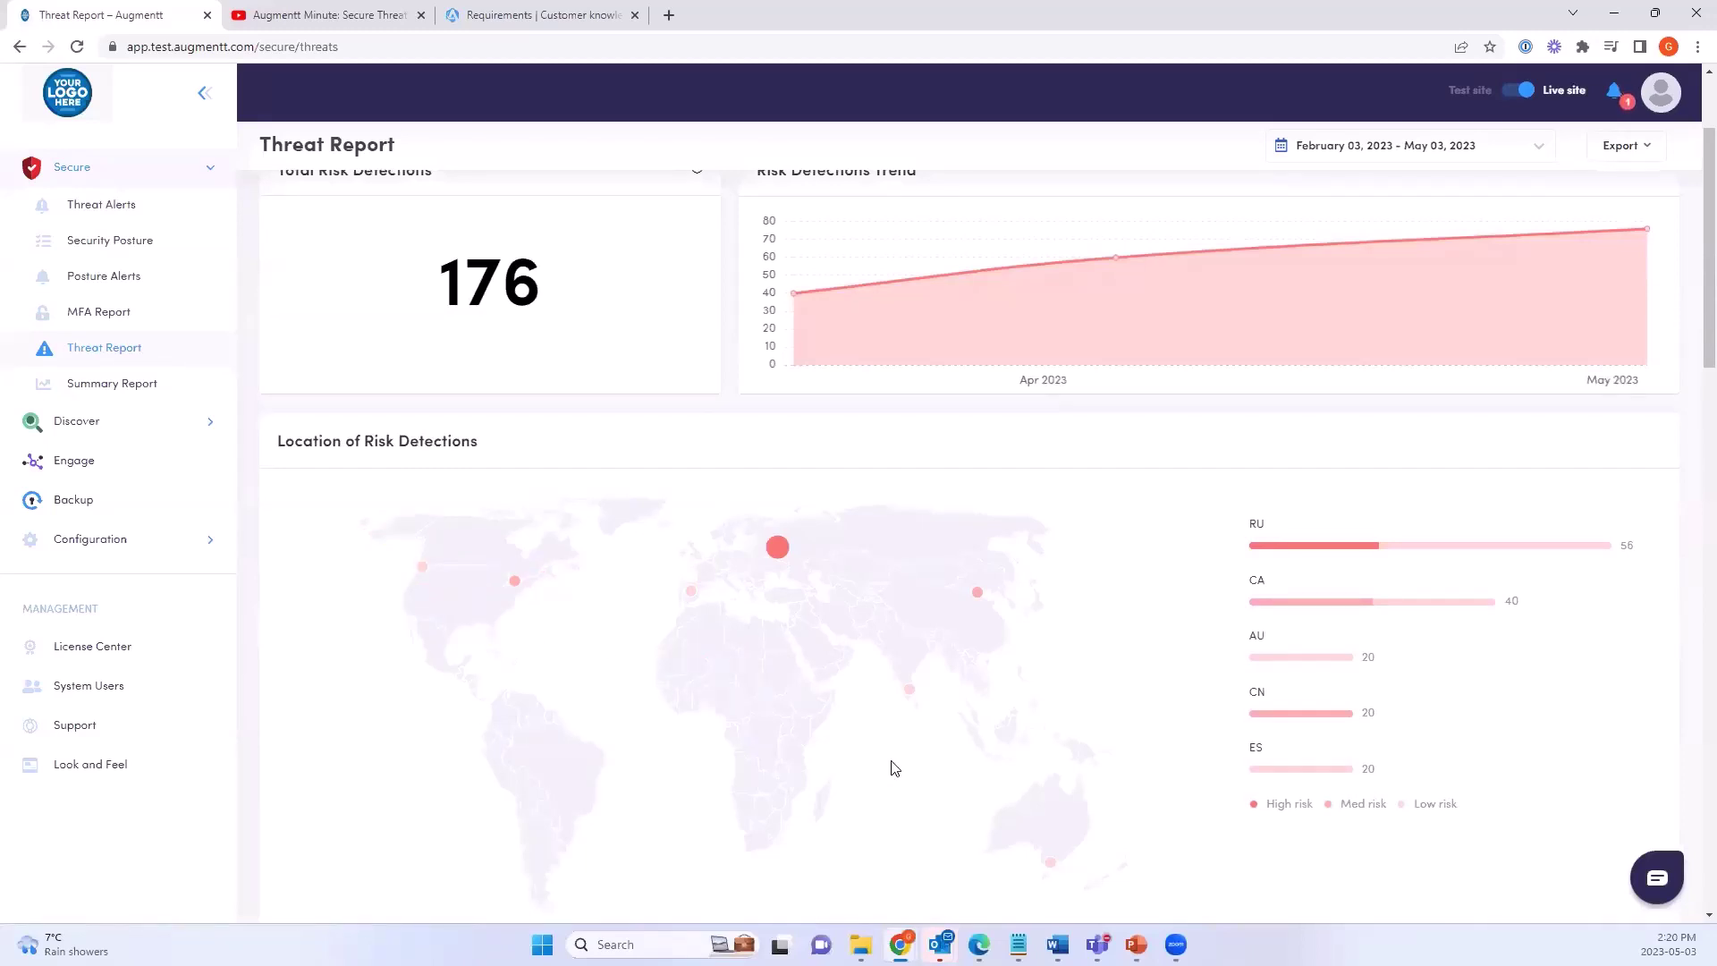
{"action": "scroll", "coordinate": [895, 766], "scroll_direction": "down", "scroll_amount": 1}
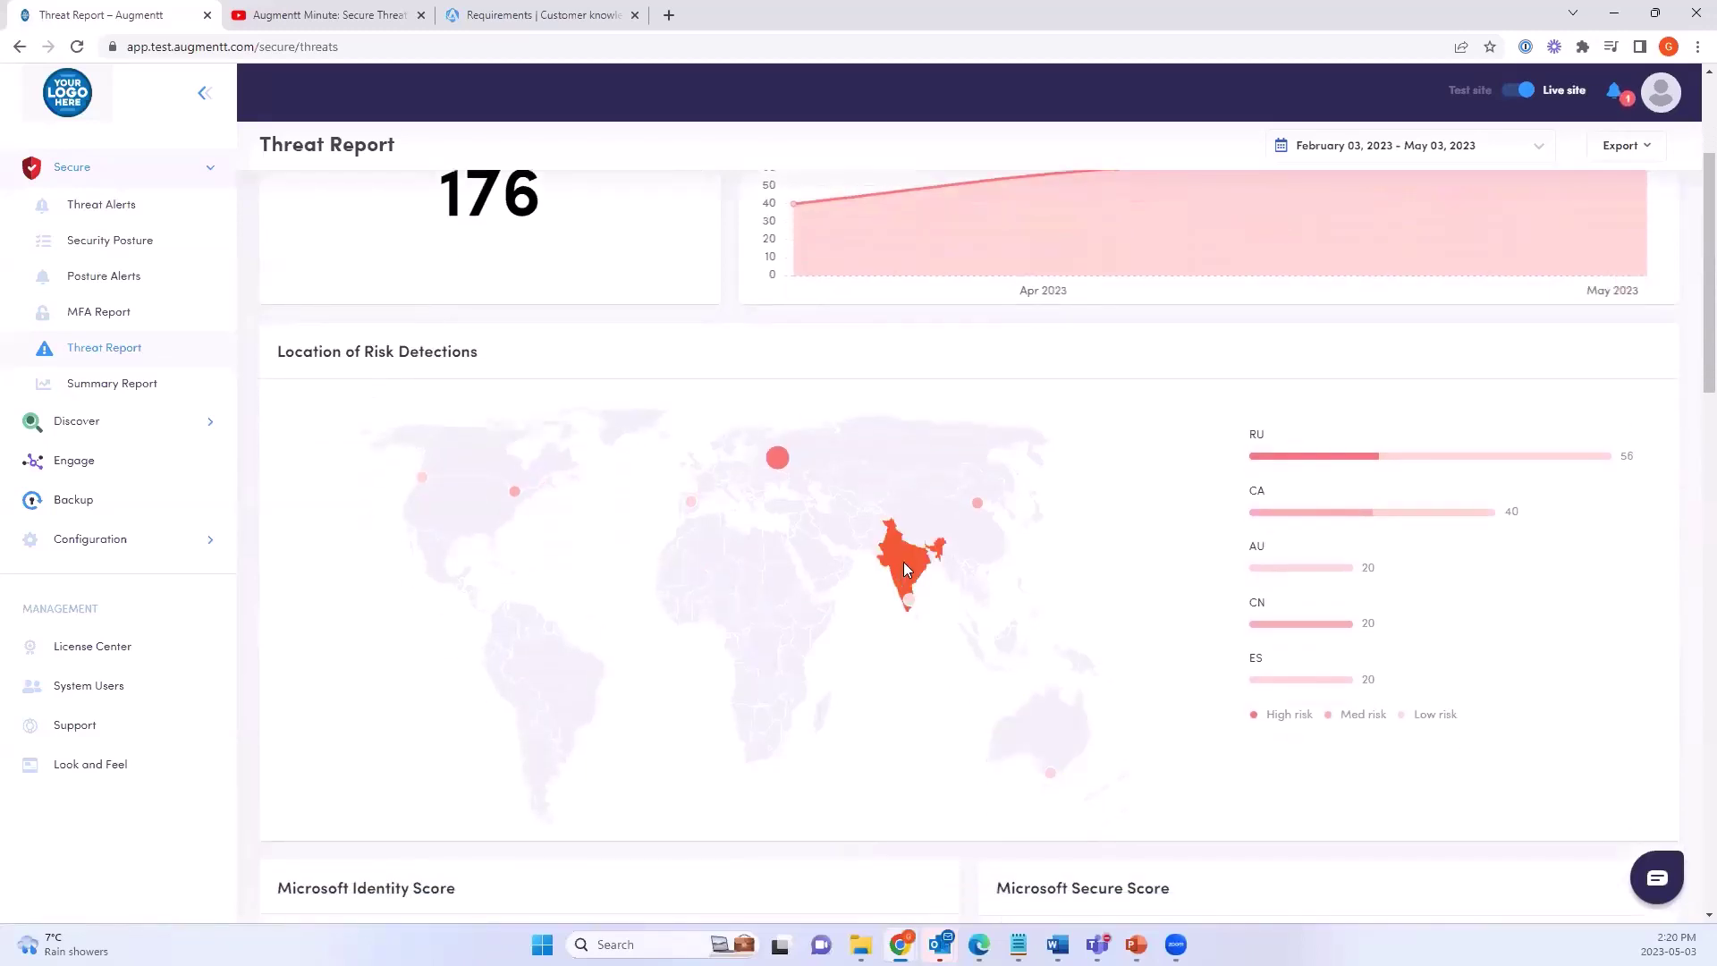
{"action": "scroll", "coordinate": [927, 590], "scroll_direction": "down", "scroll_amount": 4}
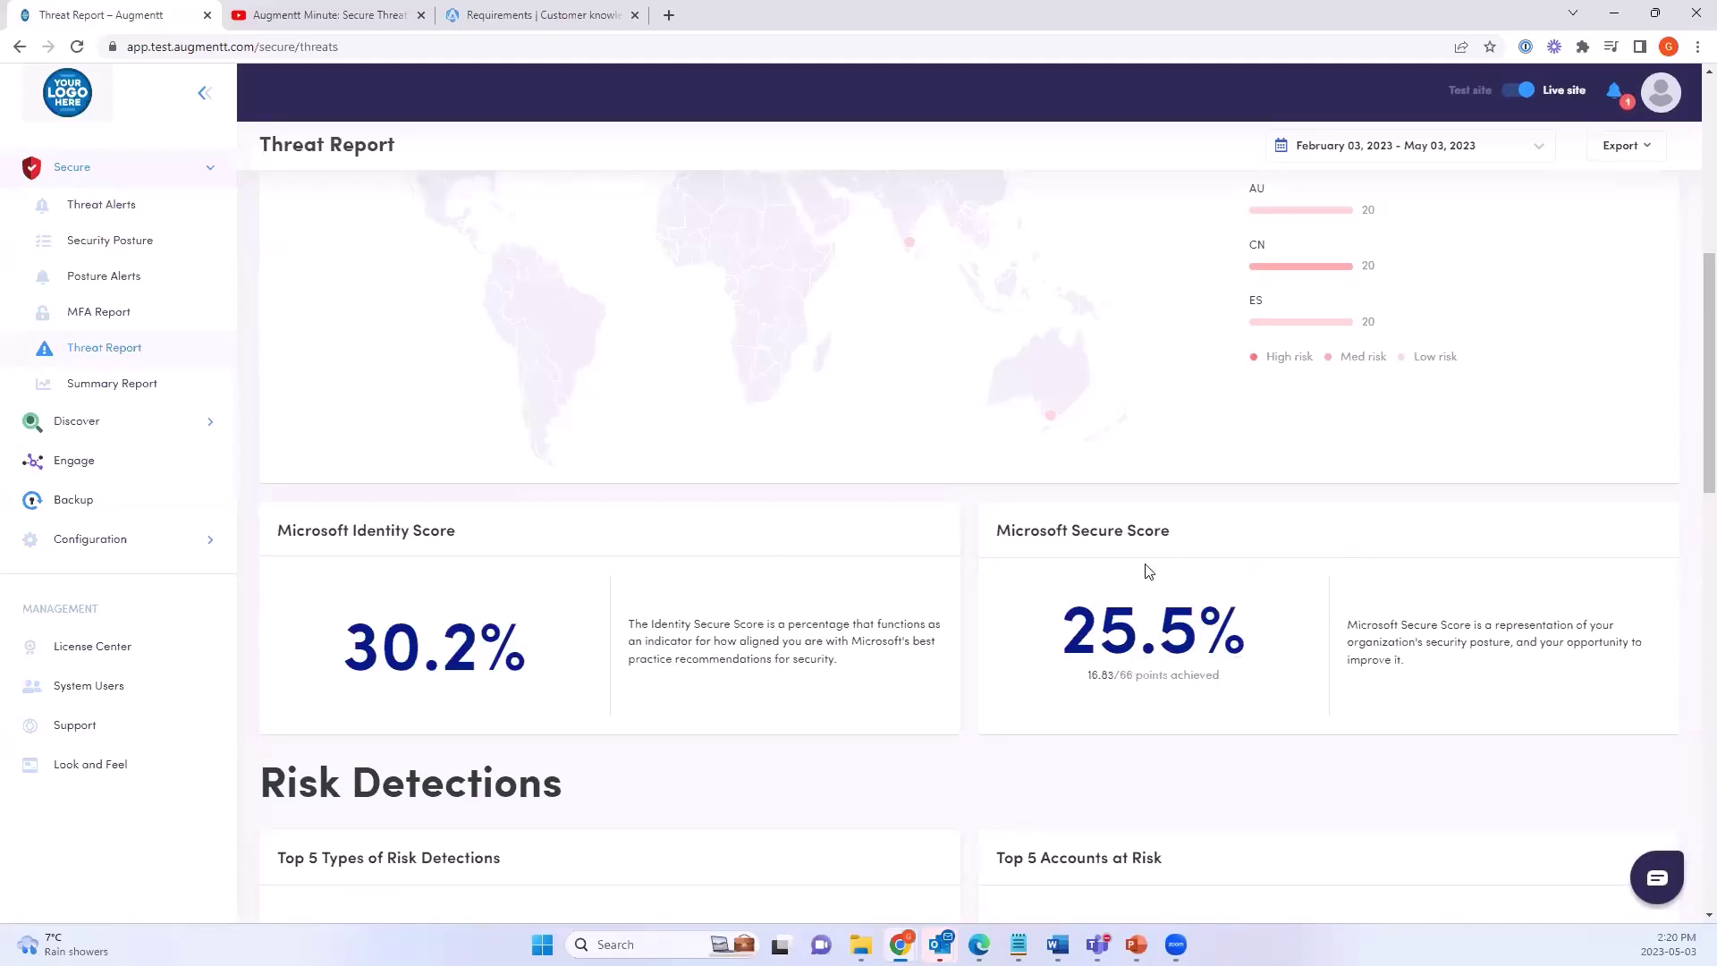
{"action": "scroll", "coordinate": [1092, 576], "scroll_direction": "down", "scroll_amount": 5}
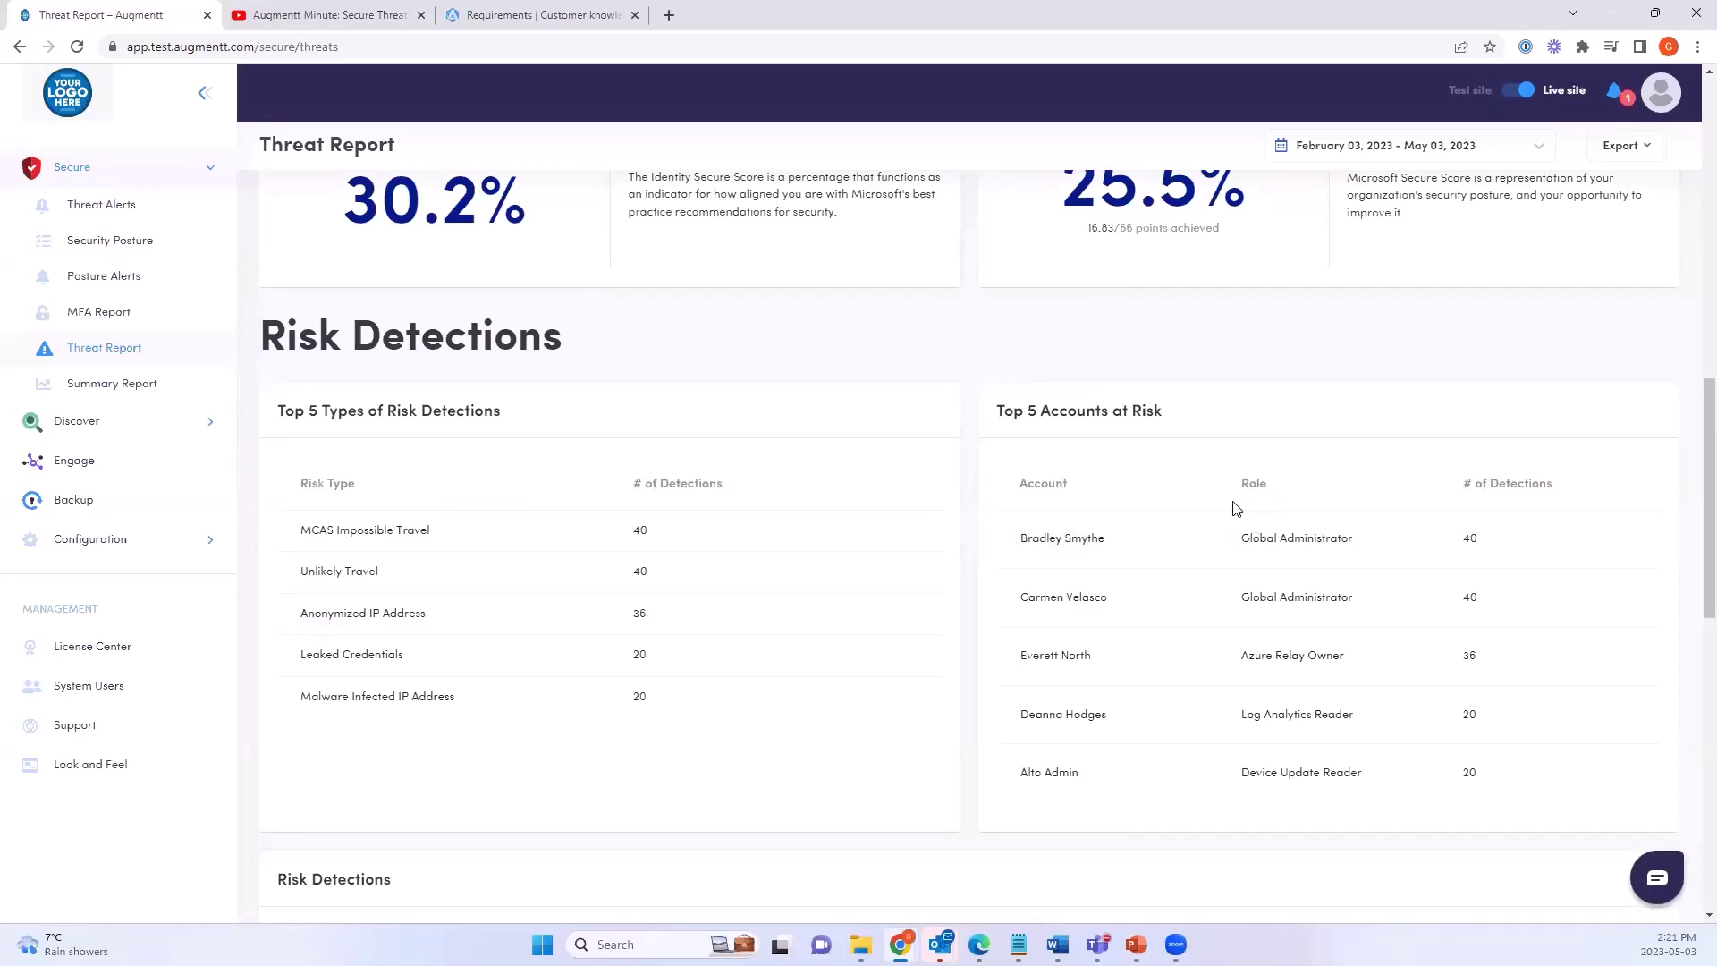
{"action": "scroll", "coordinate": [1236, 509], "scroll_direction": "down", "scroll_amount": 5}
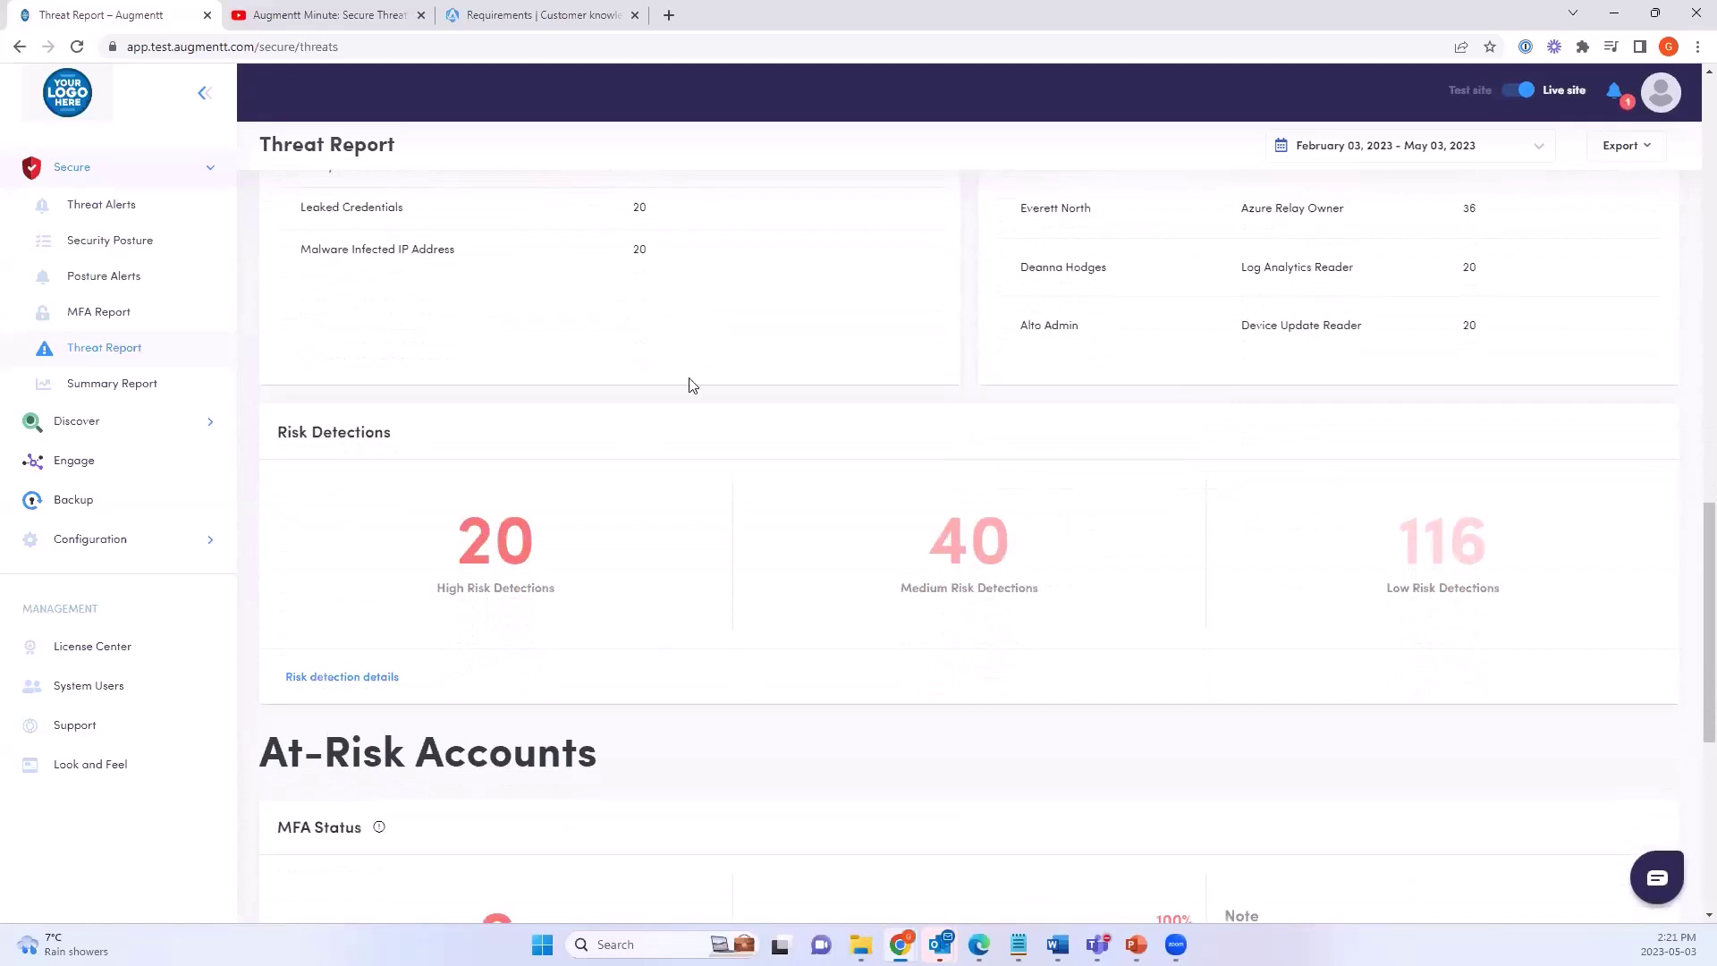
{"action": "scroll", "coordinate": [801, 545], "scroll_direction": "down", "scroll_amount": 1}
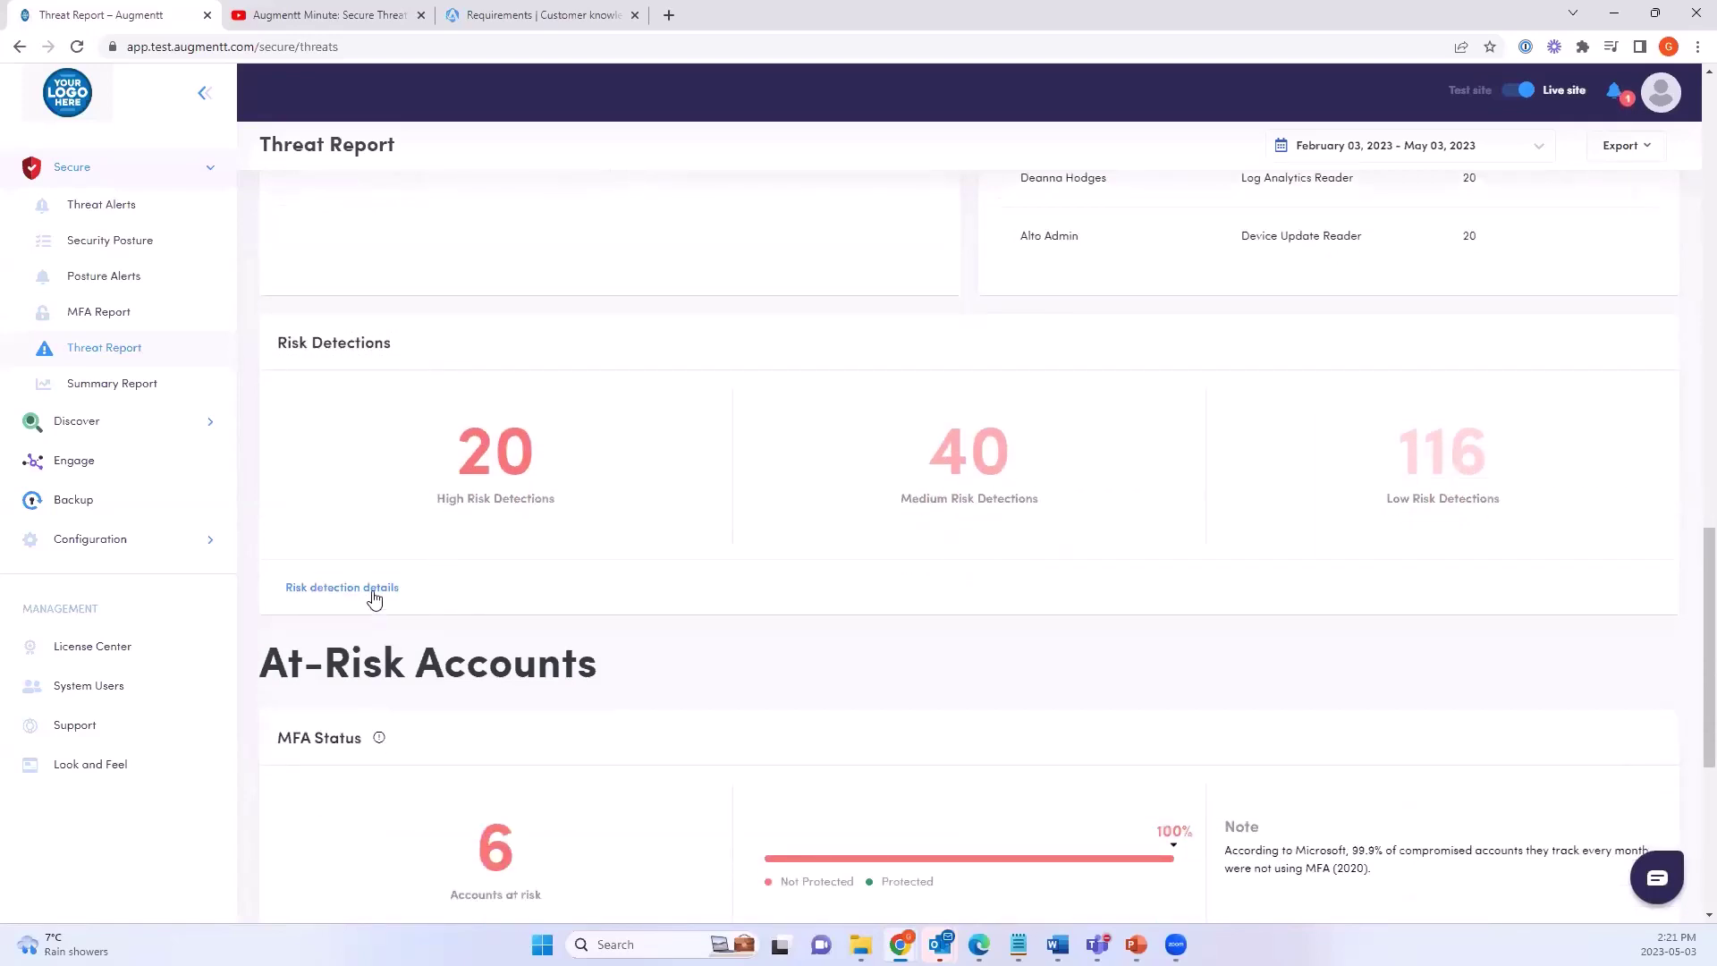
{"action": "left_click", "coordinate": [372, 592]}
{"action": "scroll", "coordinate": [448, 560], "scroll_direction": "down", "scroll_amount": 2}
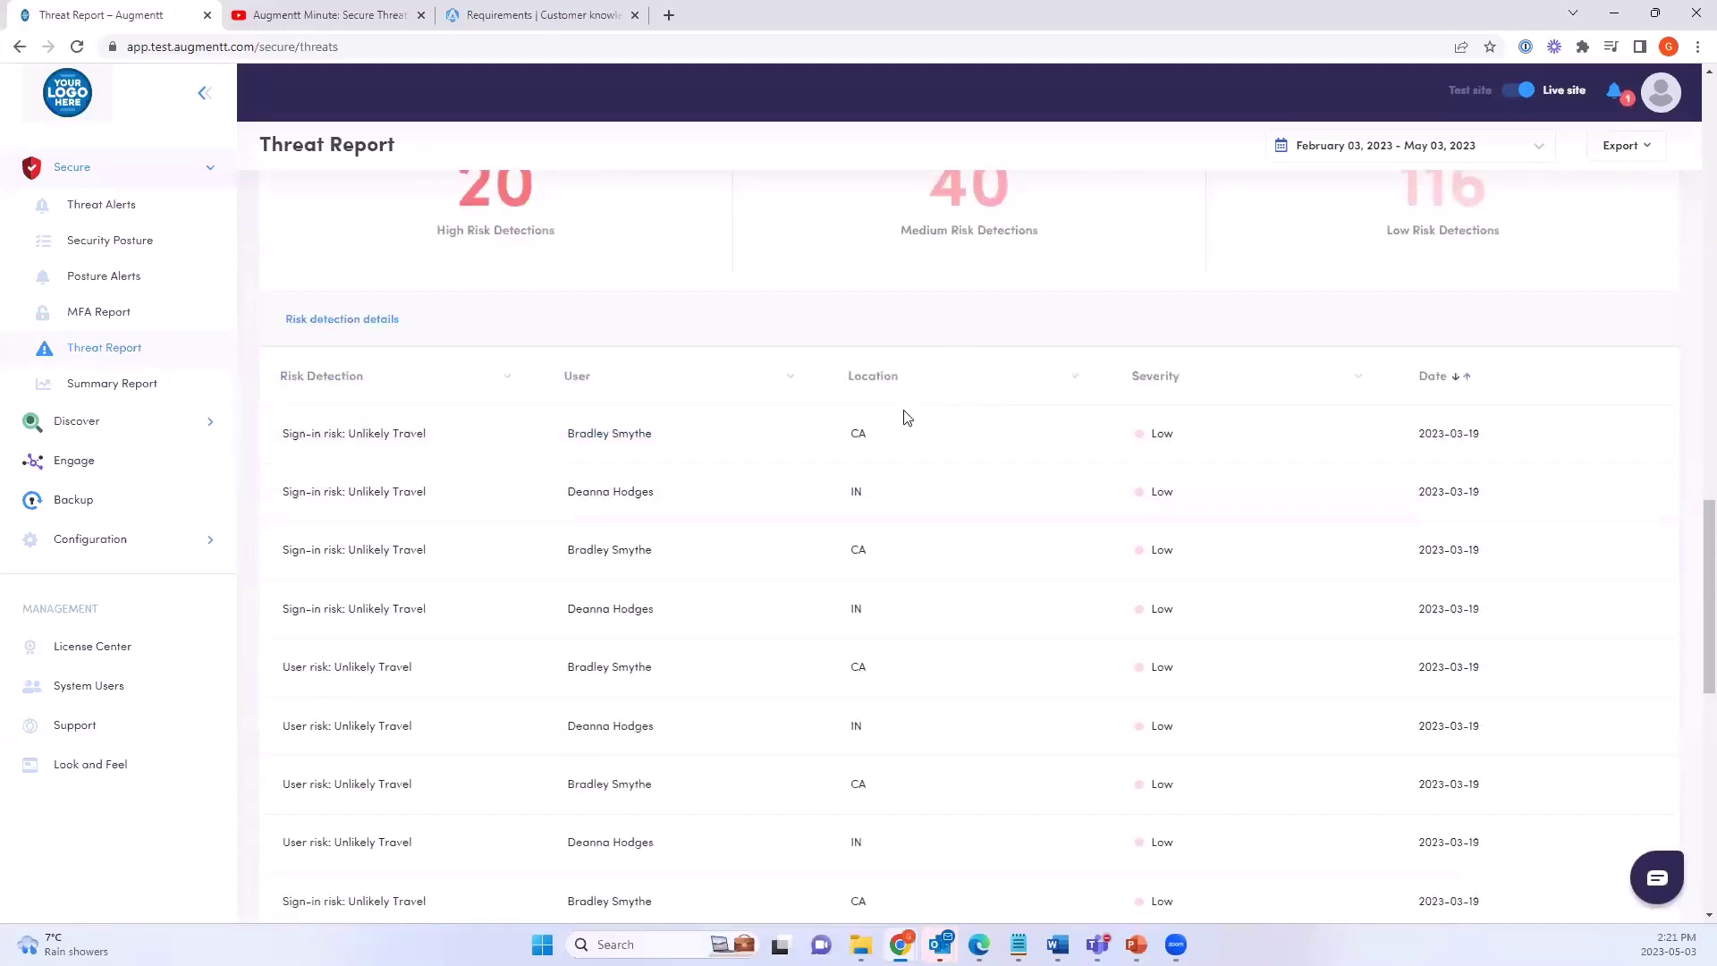
{"action": "left_click", "coordinate": [790, 377]}
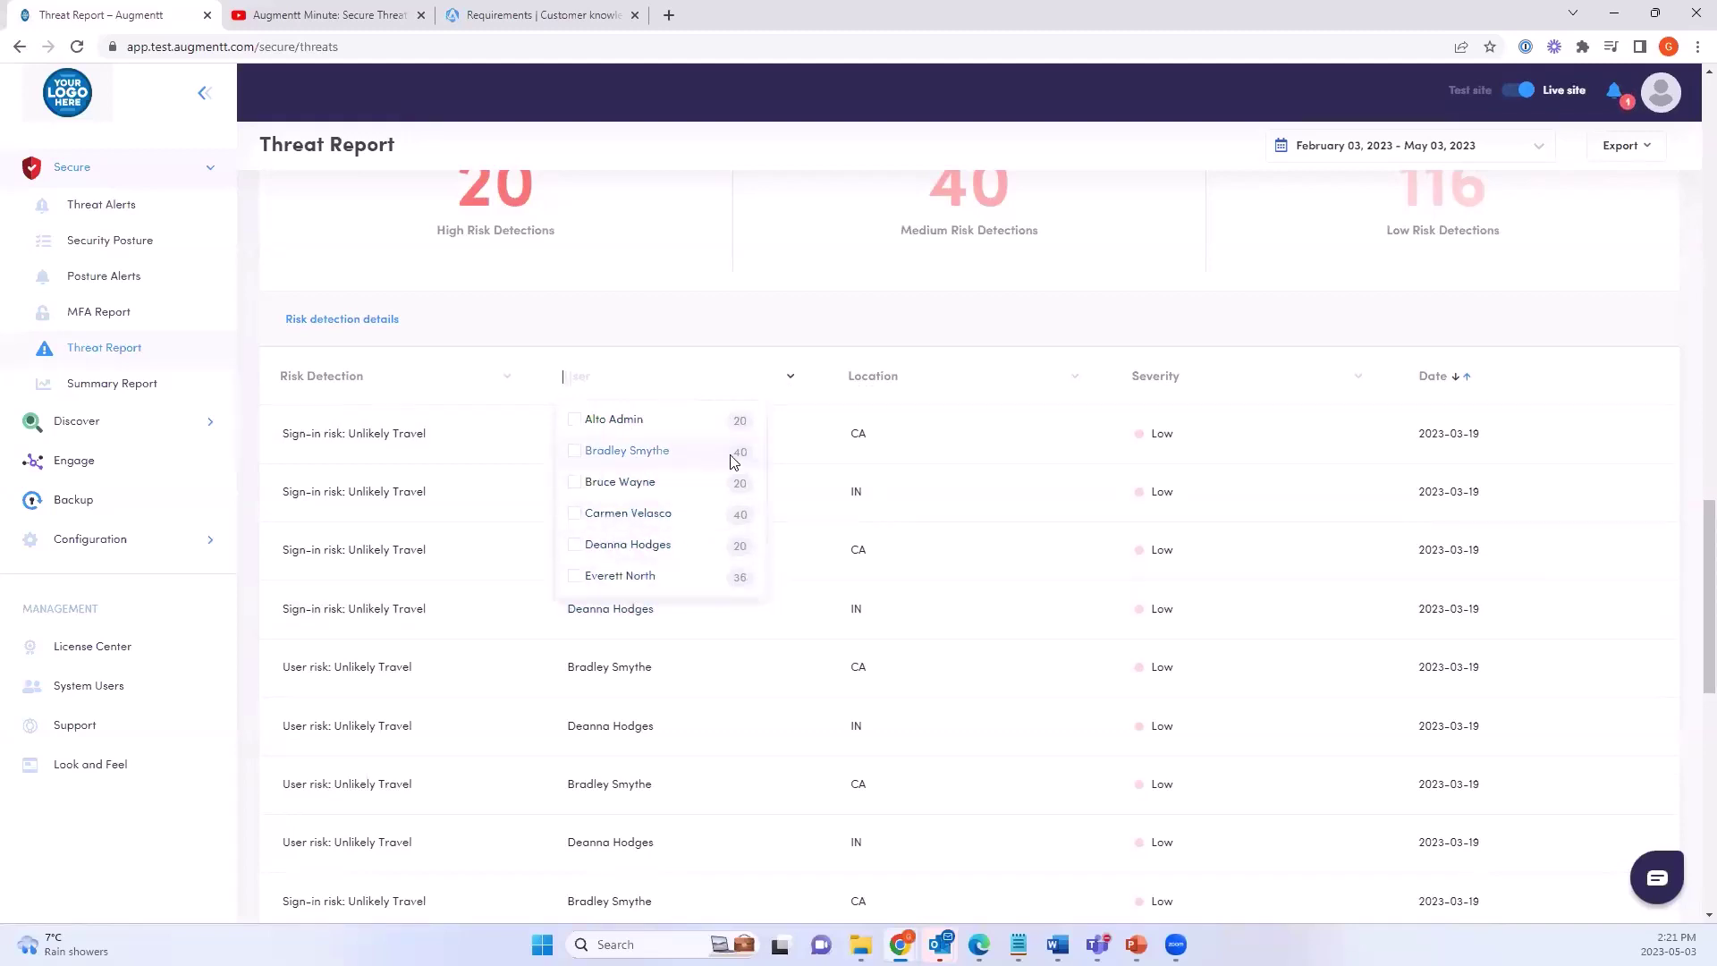
{"action": "left_click", "coordinate": [575, 517]}
{"action": "left_click", "coordinate": [712, 341]}
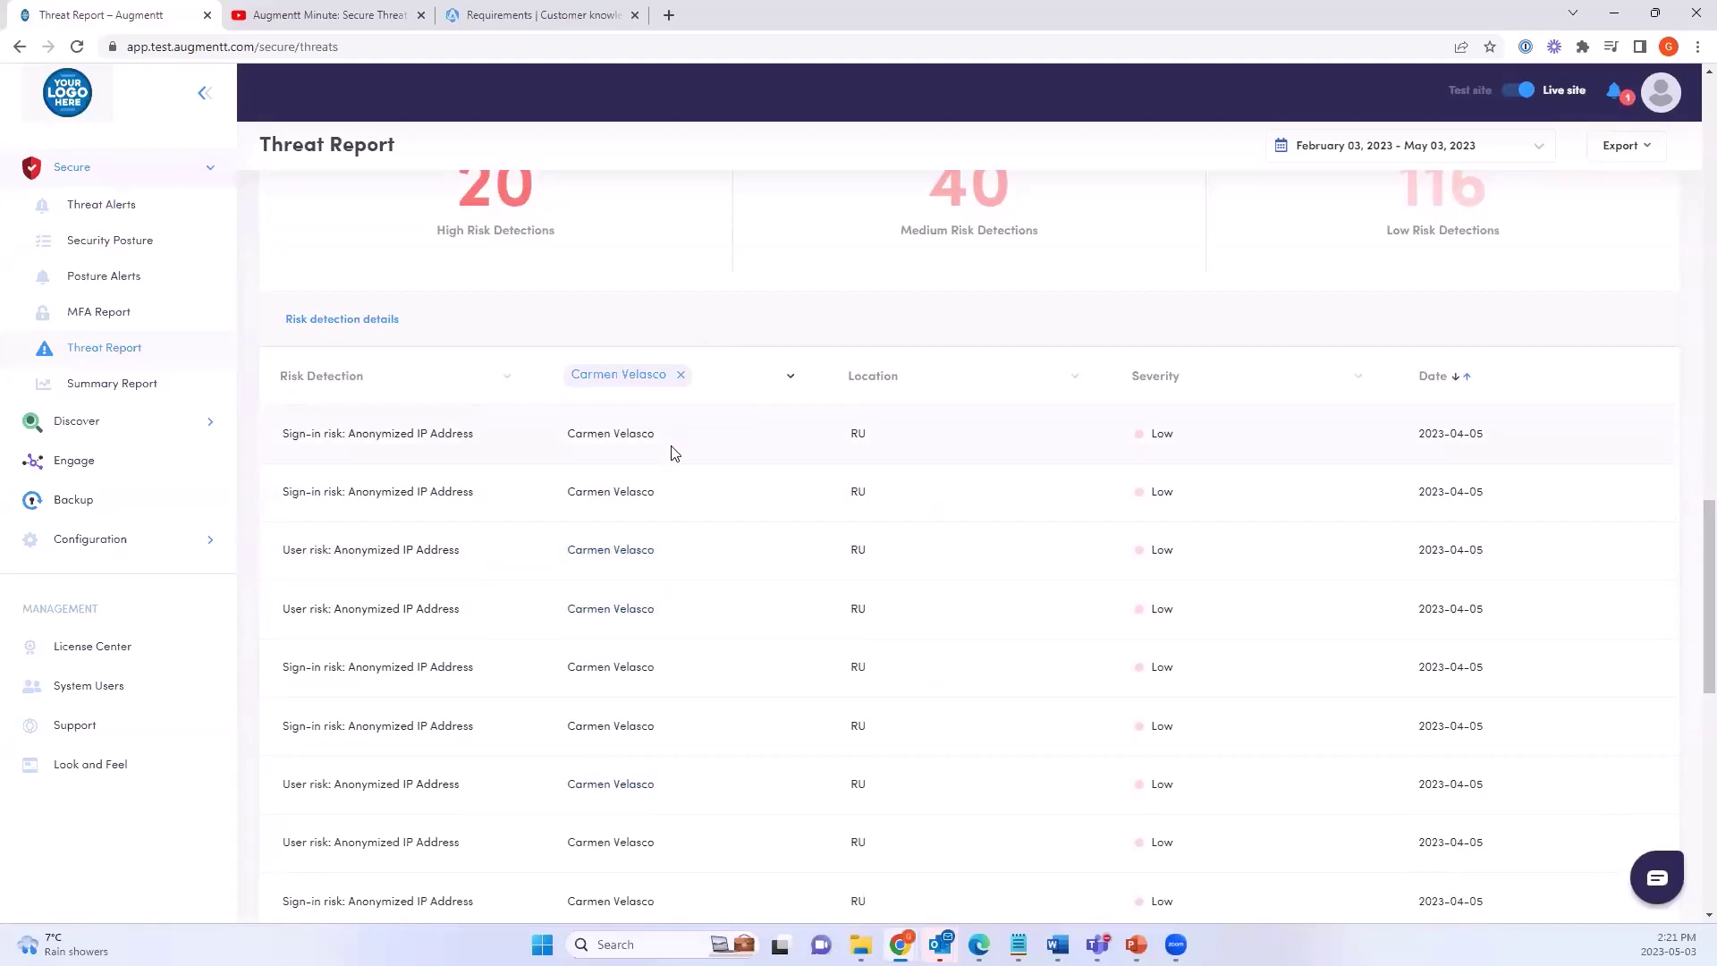
{"action": "scroll", "coordinate": [668, 569], "scroll_direction": "down", "scroll_amount": 1}
{"action": "scroll", "coordinate": [668, 569], "scroll_direction": "down", "scroll_amount": 2}
{"action": "scroll", "coordinate": [669, 569], "scroll_direction": "up", "scroll_amount": 3}
{"action": "left_click", "coordinate": [681, 375]}
Collapse the risk detection details and read the MFA status note
{"action": "left_click", "coordinate": [342, 319]}
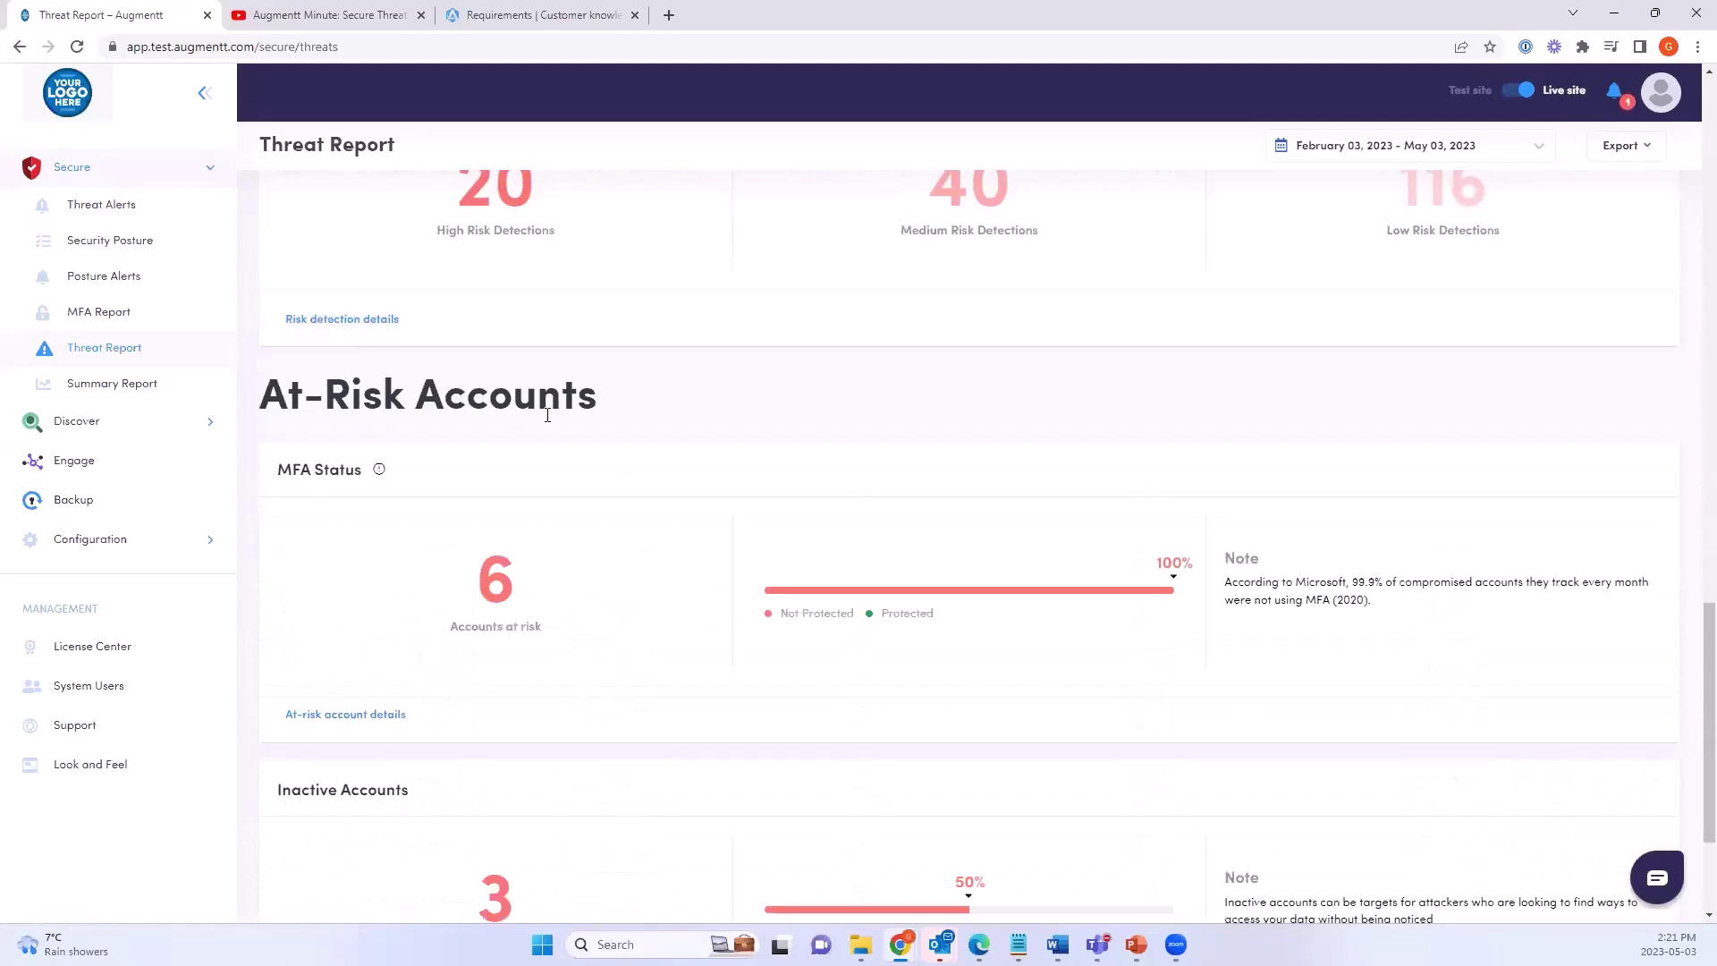
{"action": "scroll", "coordinate": [412, 313], "scroll_direction": "down", "scroll_amount": 2}
{"action": "scroll", "coordinate": [411, 313], "scroll_direction": "down", "scroll_amount": 1}
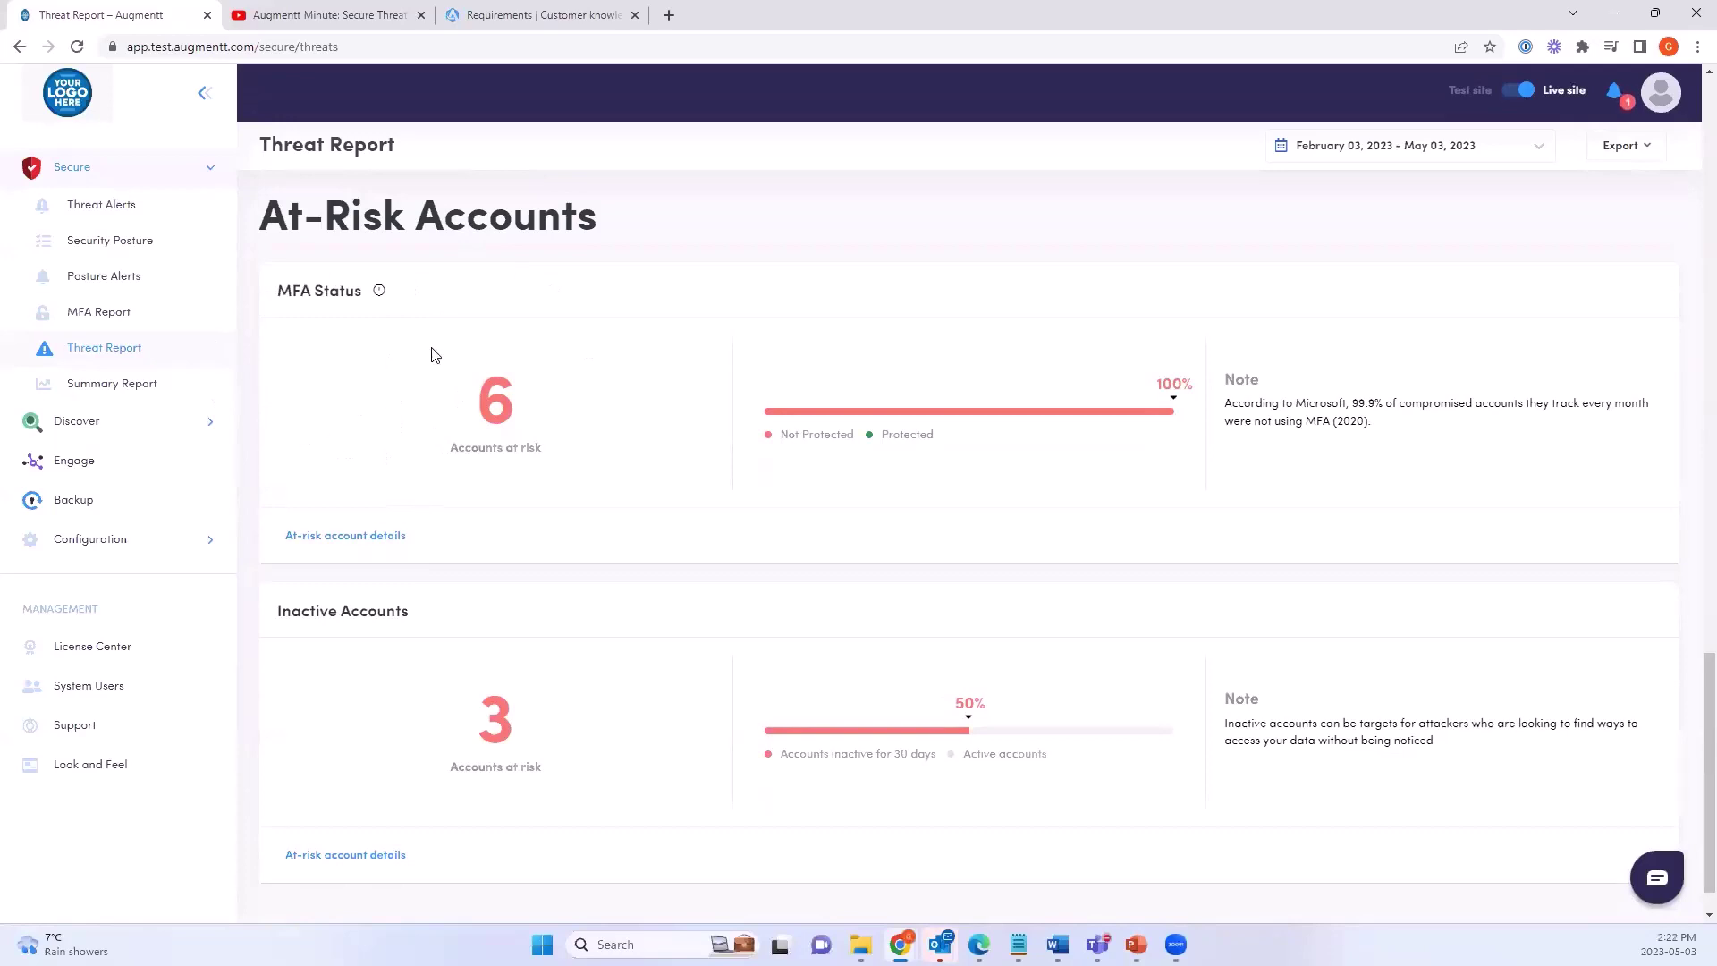
{"action": "left_click_drag", "start_coordinate": [1374, 428], "coordinate": [1224, 410]}
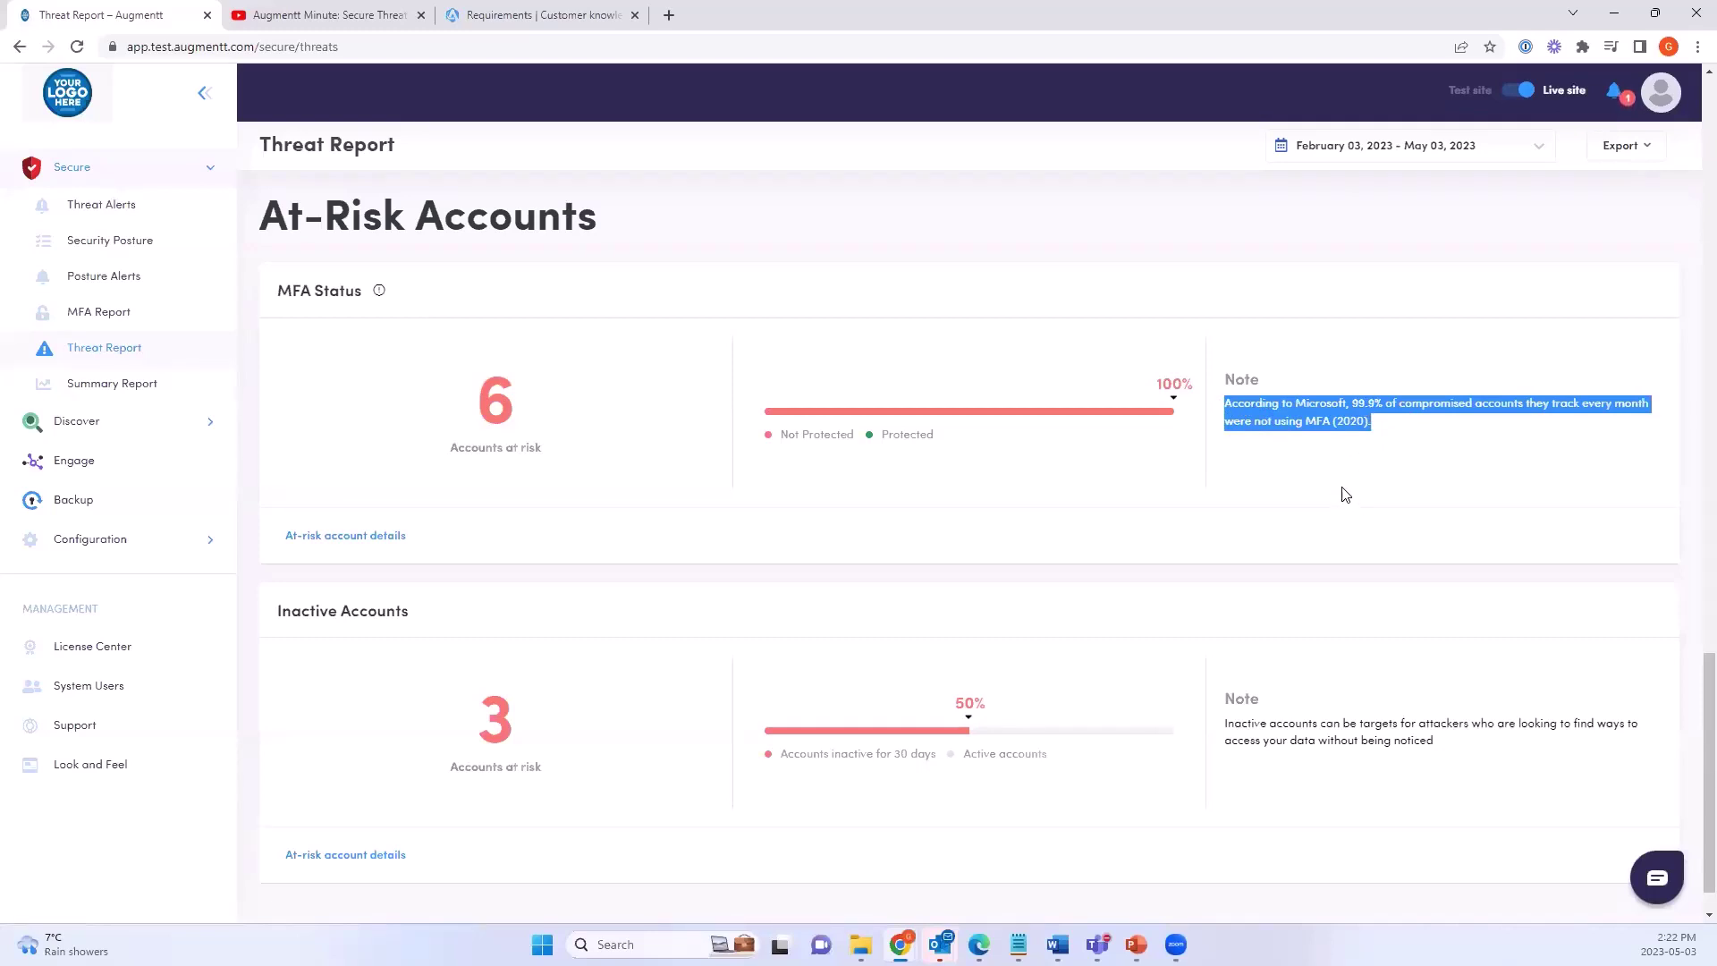
{"action": "left_click", "coordinate": [545, 568]}
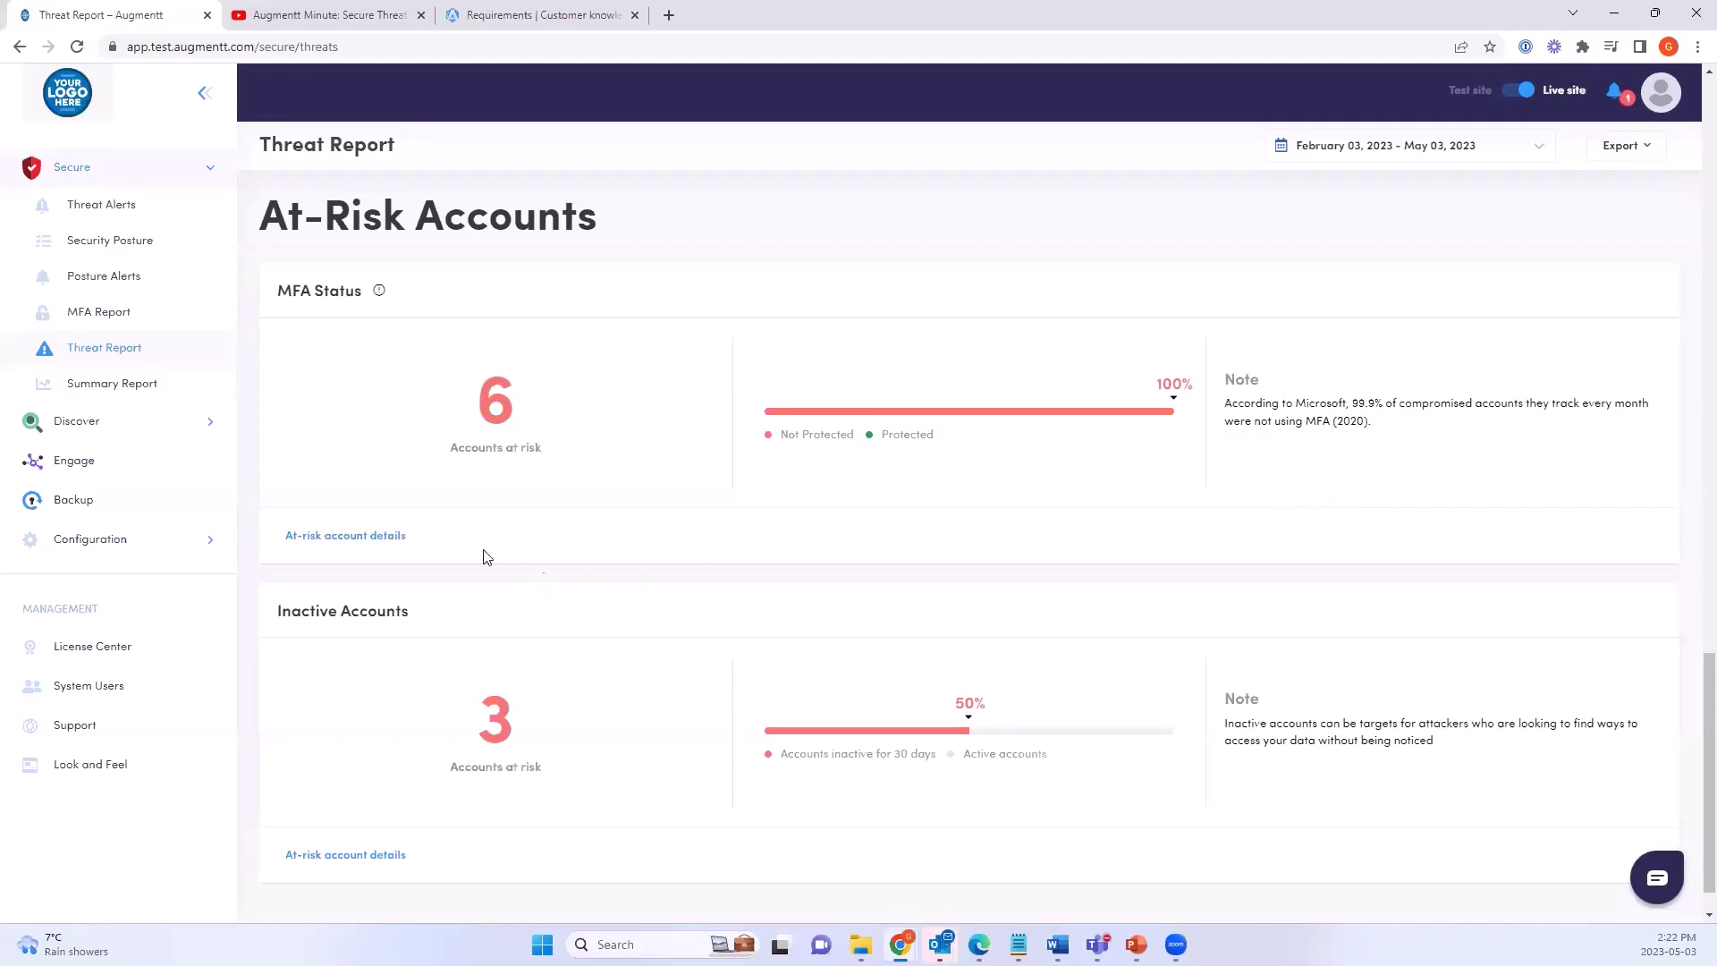
Hide the MFA at-risk accounts, then show and hide the 3 inactive accounts' list
{"action": "left_click", "coordinate": [363, 537]}
{"action": "scroll", "coordinate": [391, 544], "scroll_direction": "down", "scroll_amount": 2}
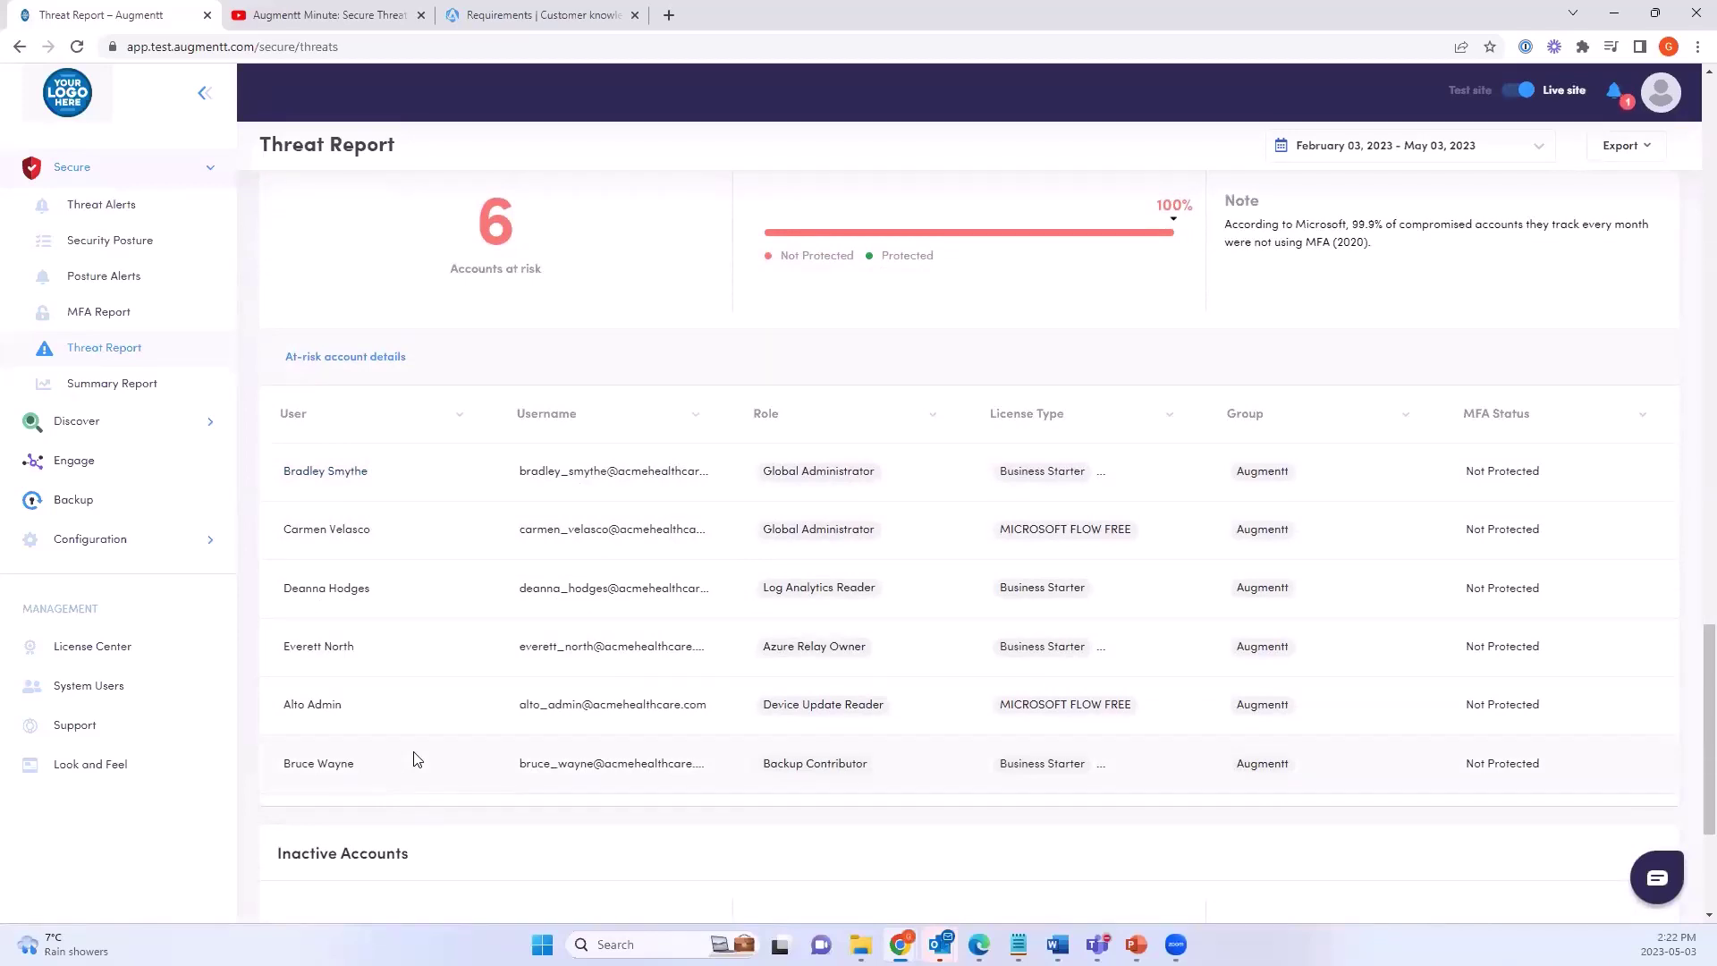
{"action": "left_click", "coordinate": [357, 363]}
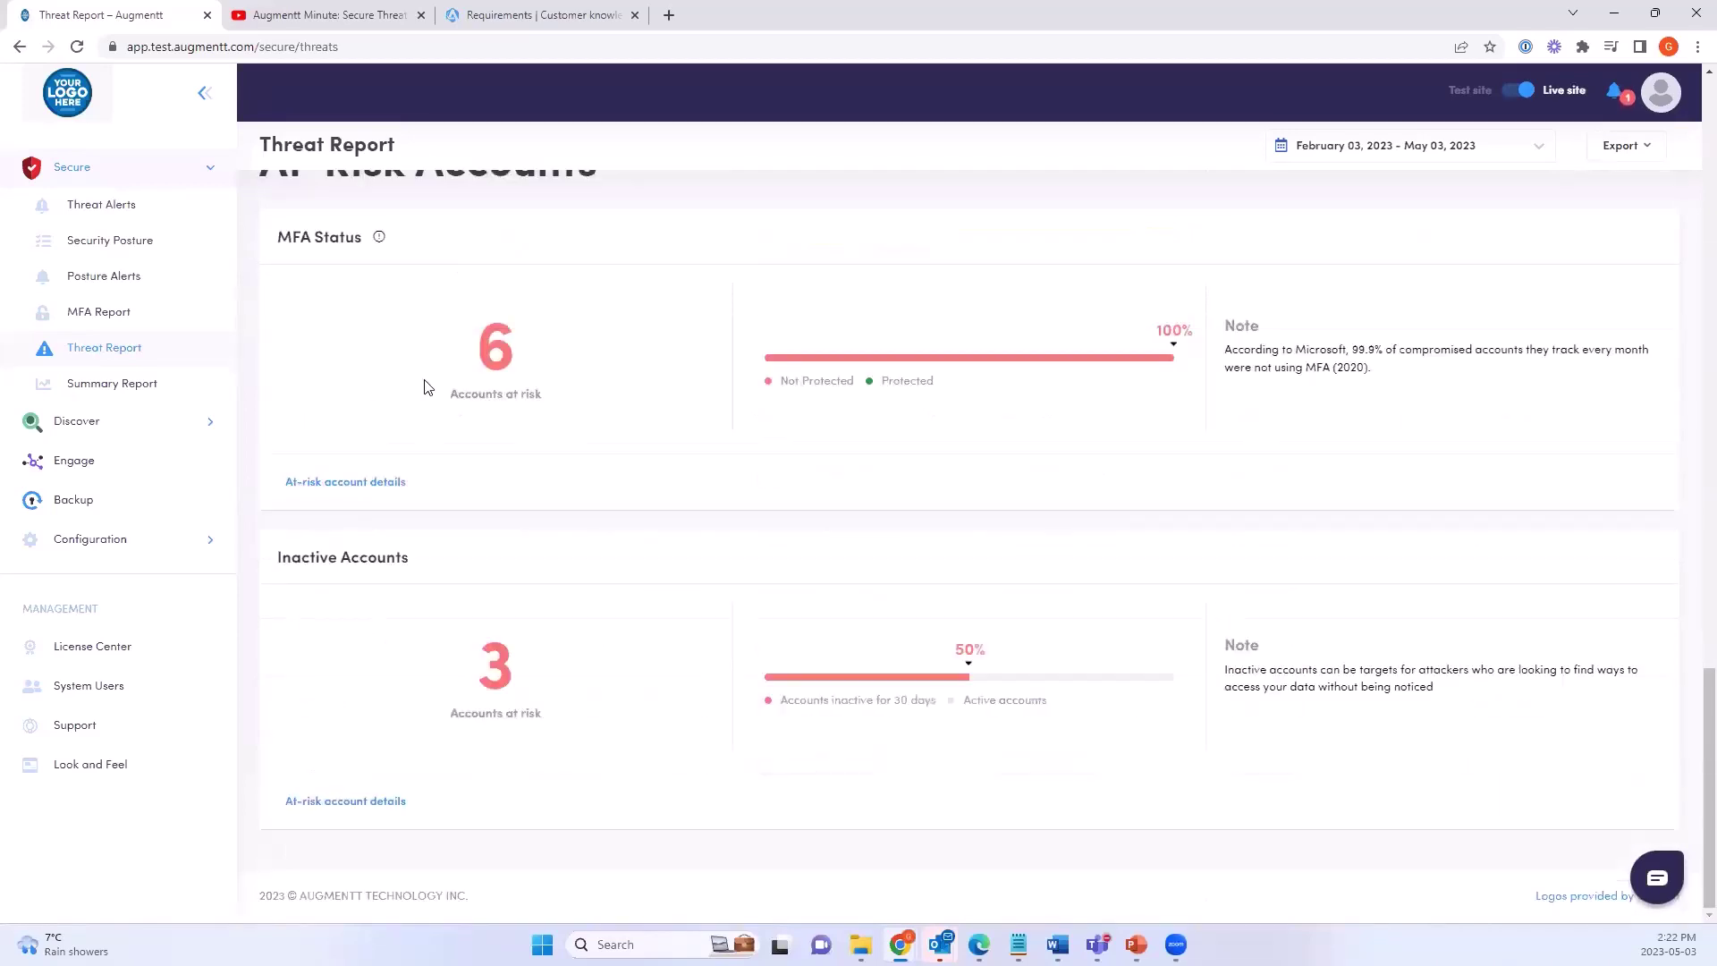
{"action": "left_click", "coordinate": [331, 802]}
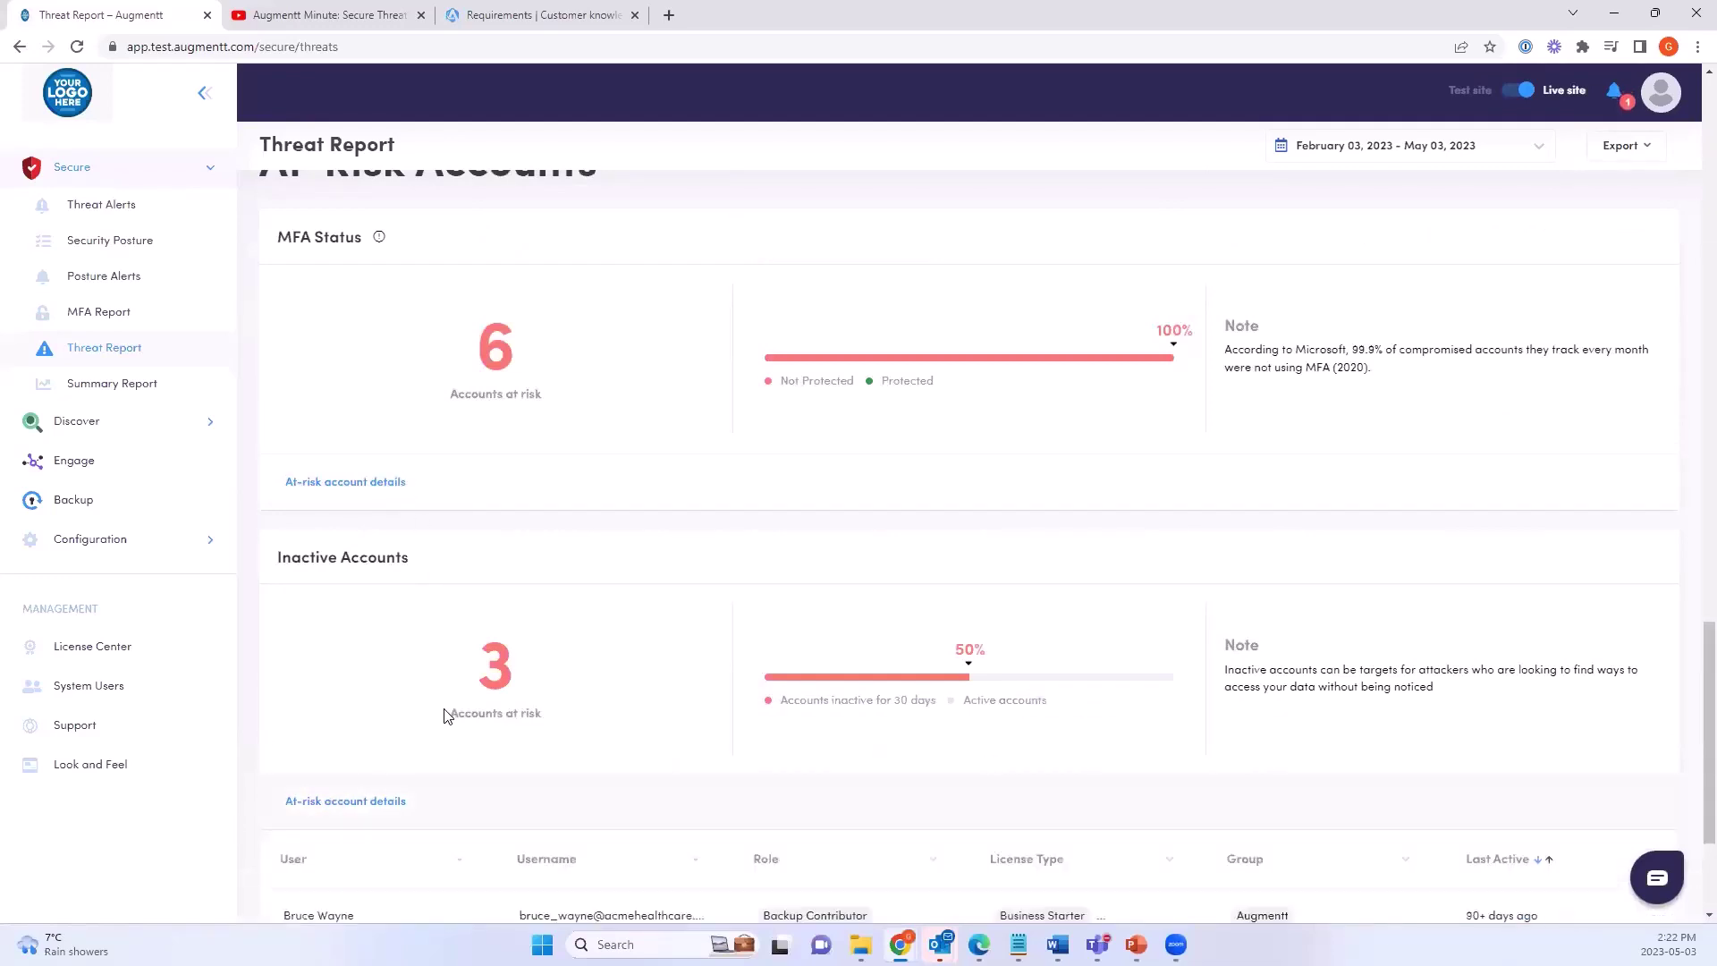
{"action": "scroll", "coordinate": [448, 713], "scroll_direction": "down", "scroll_amount": 3}
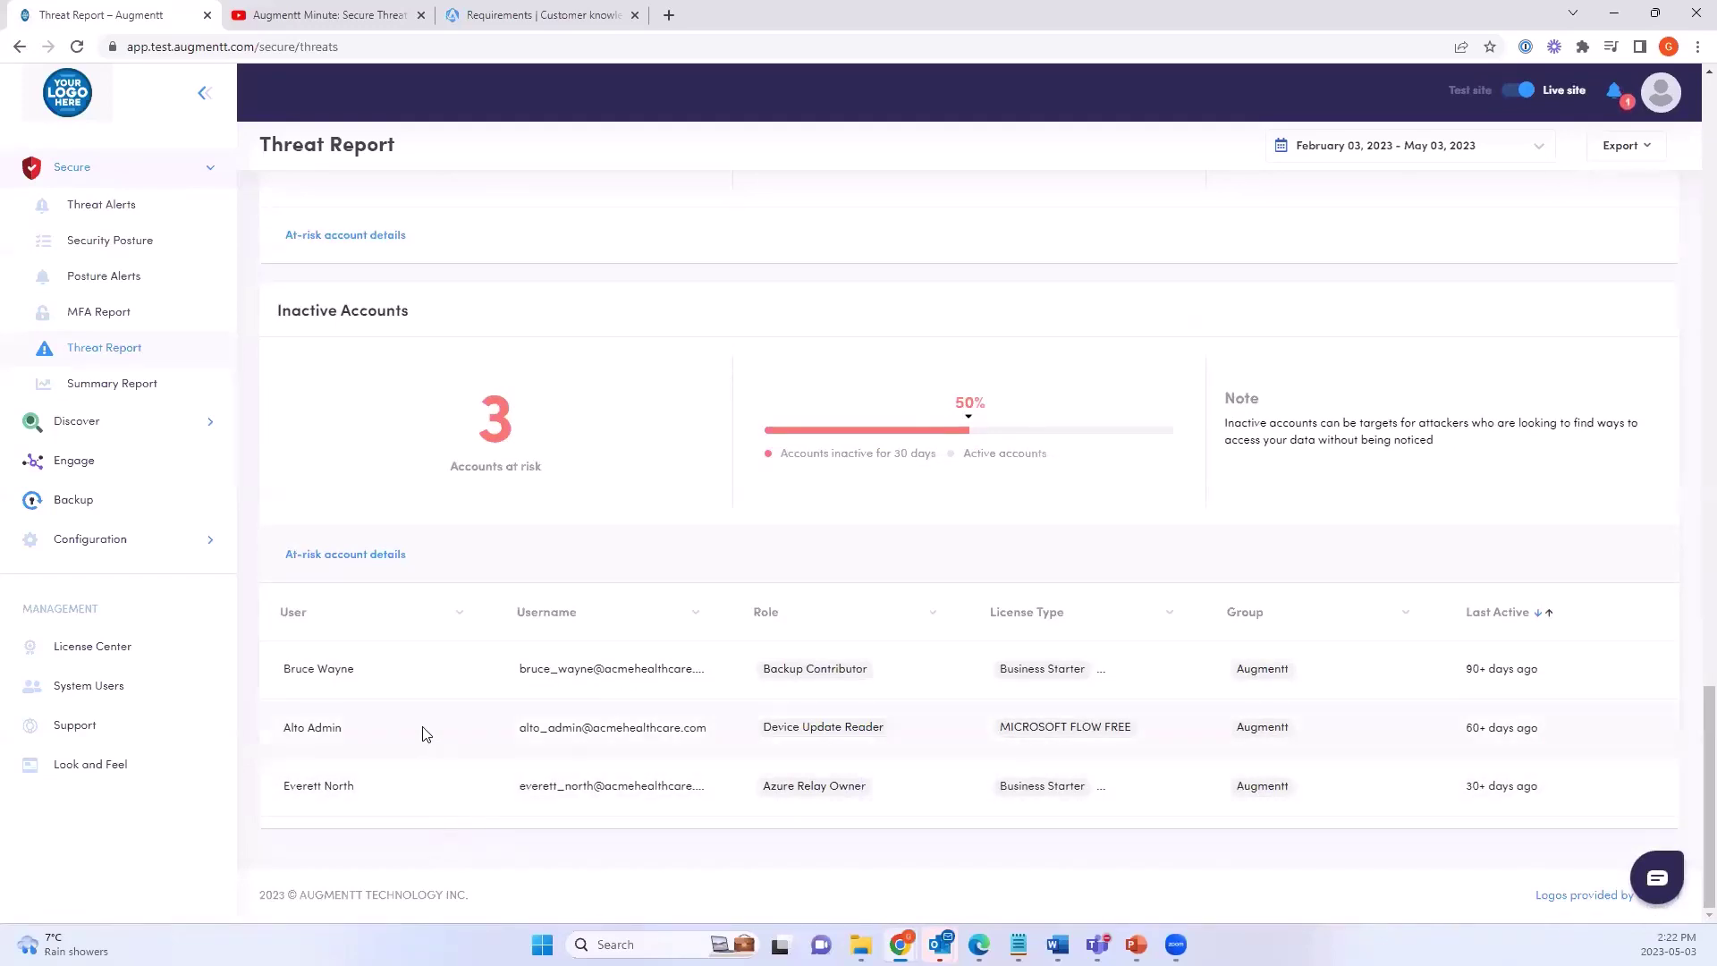
{"action": "left_click", "coordinate": [370, 556]}
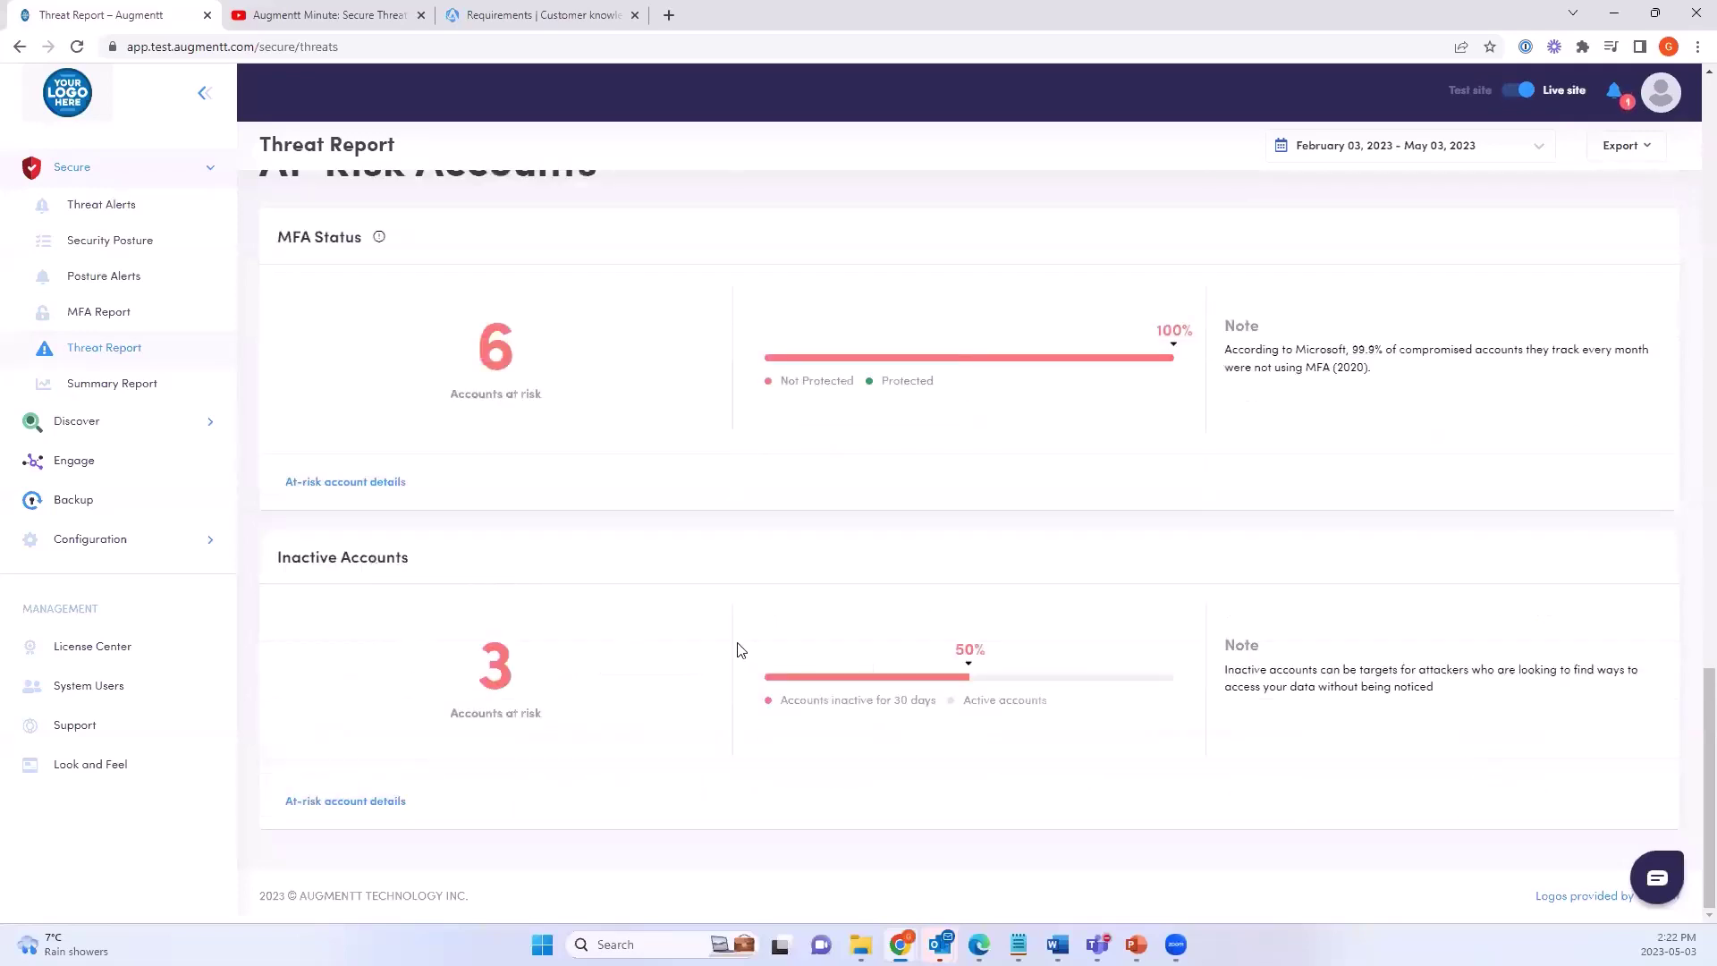
{"action": "scroll", "coordinate": [737, 648], "scroll_direction": "up", "scroll_amount": 15}
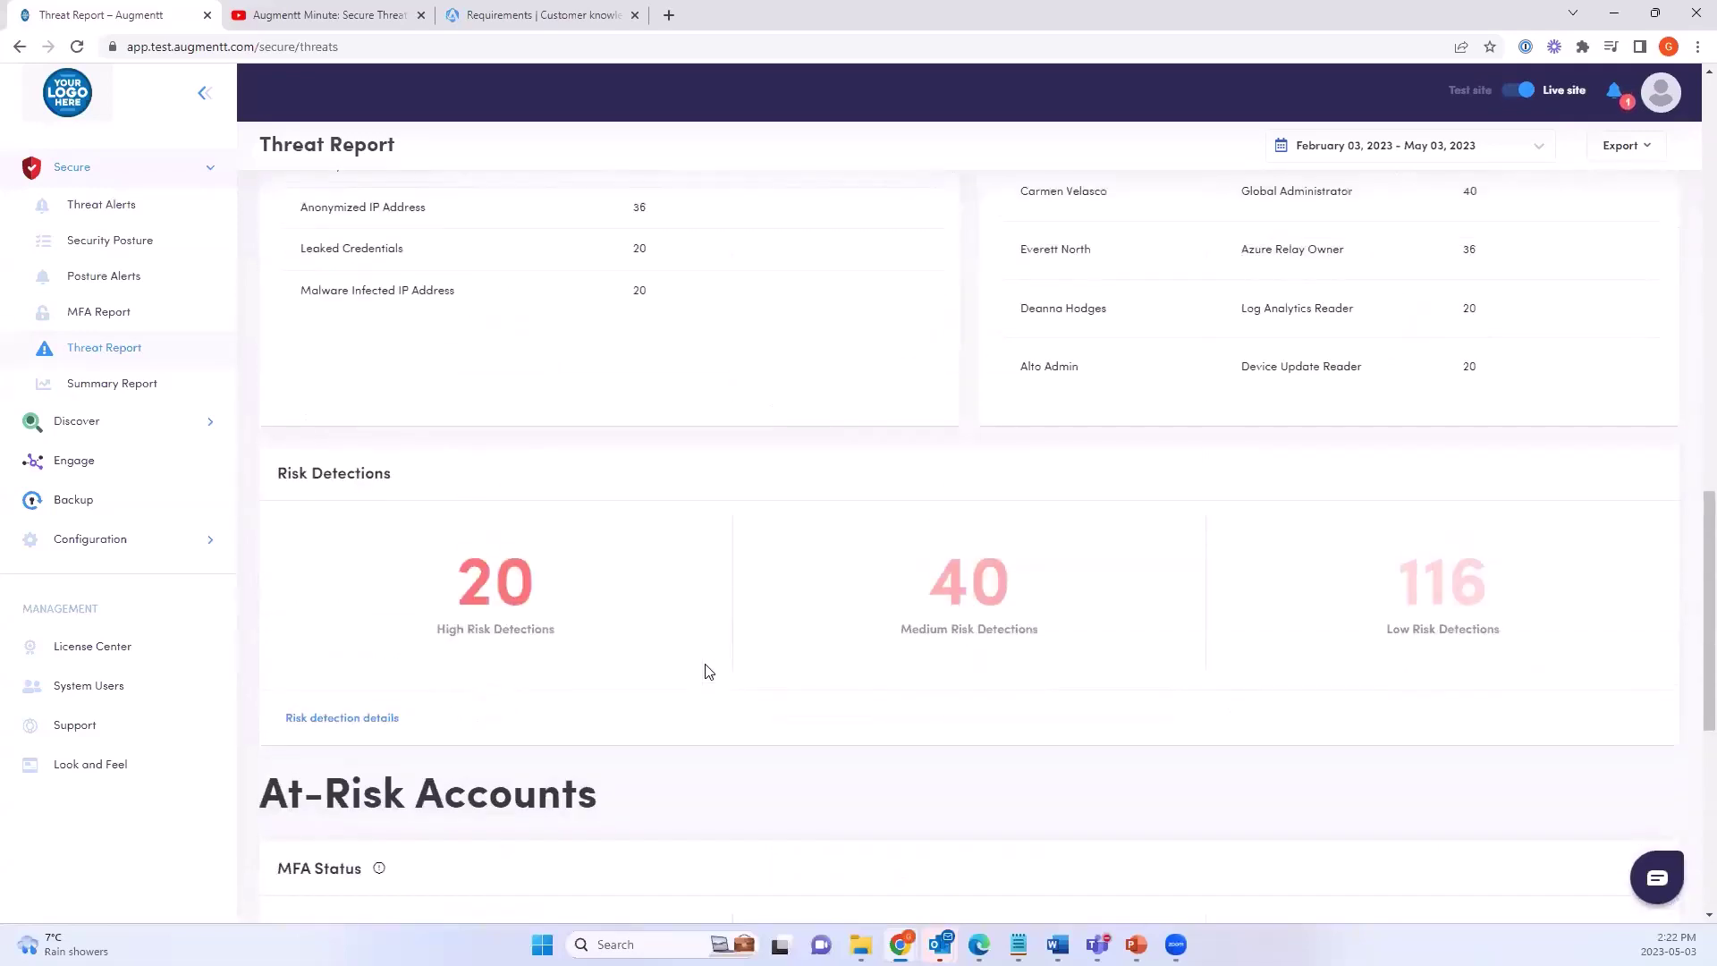
{"action": "scroll", "coordinate": [707, 671], "scroll_direction": "up", "scroll_amount": 10}
{"action": "mouse_move", "coordinate": [999, 534]}
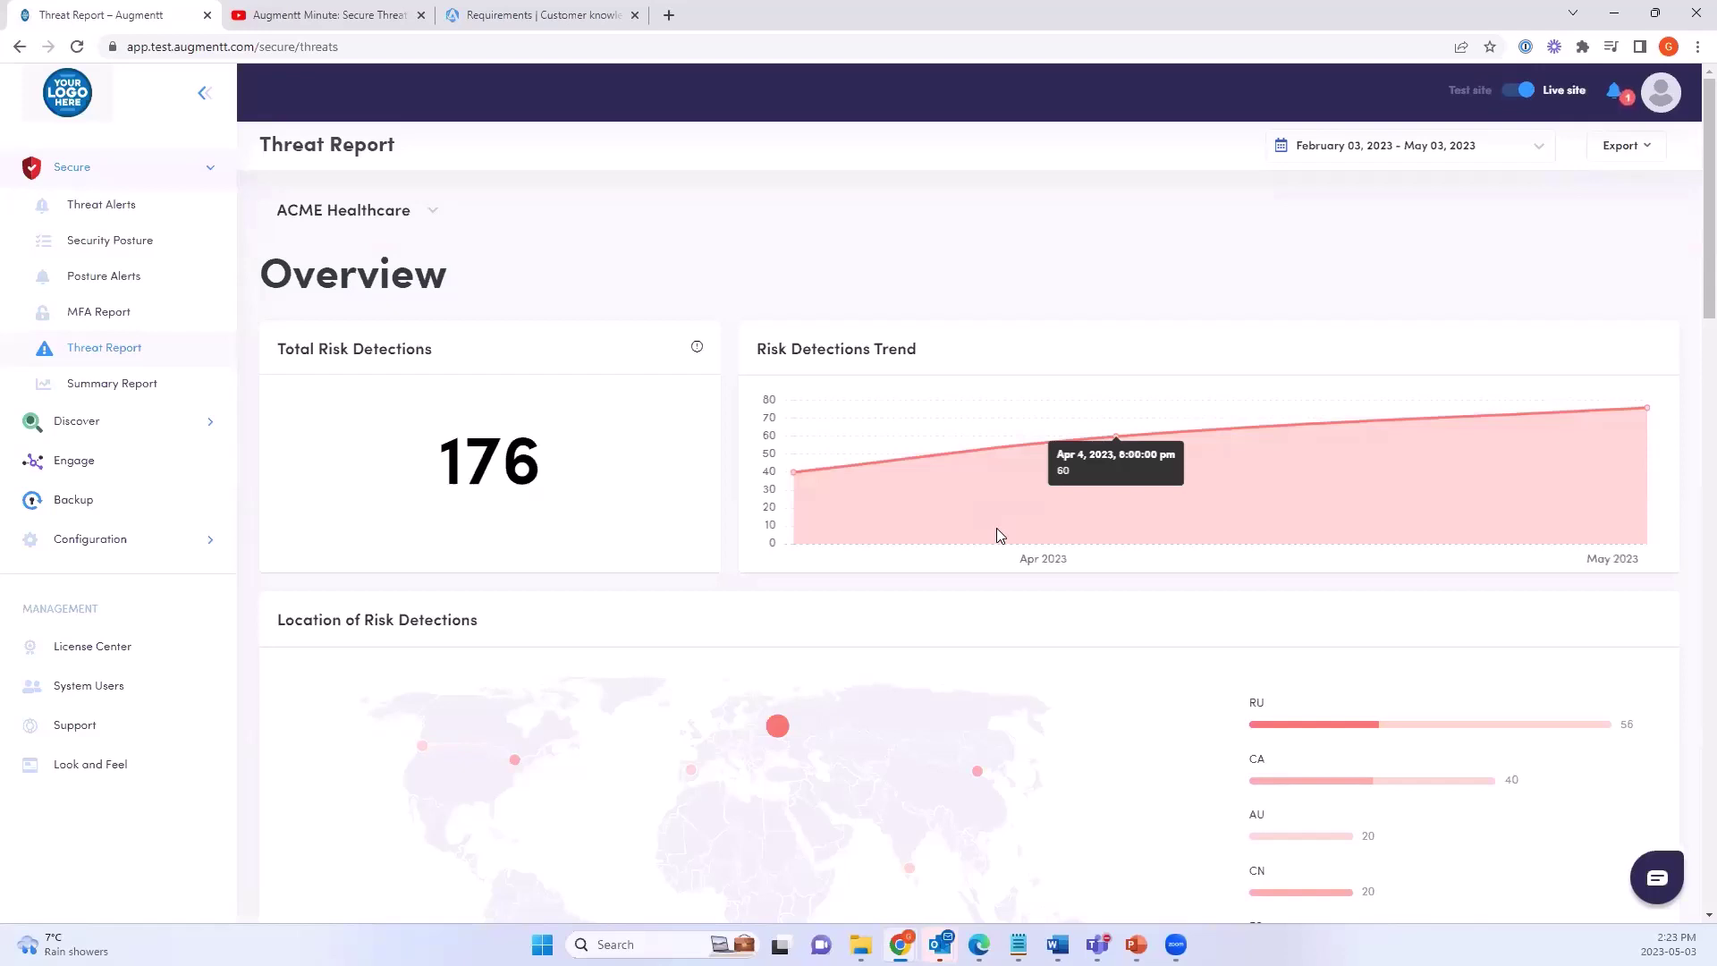
{"action": "scroll", "coordinate": [999, 535], "scroll_direction": "down", "scroll_amount": 6}
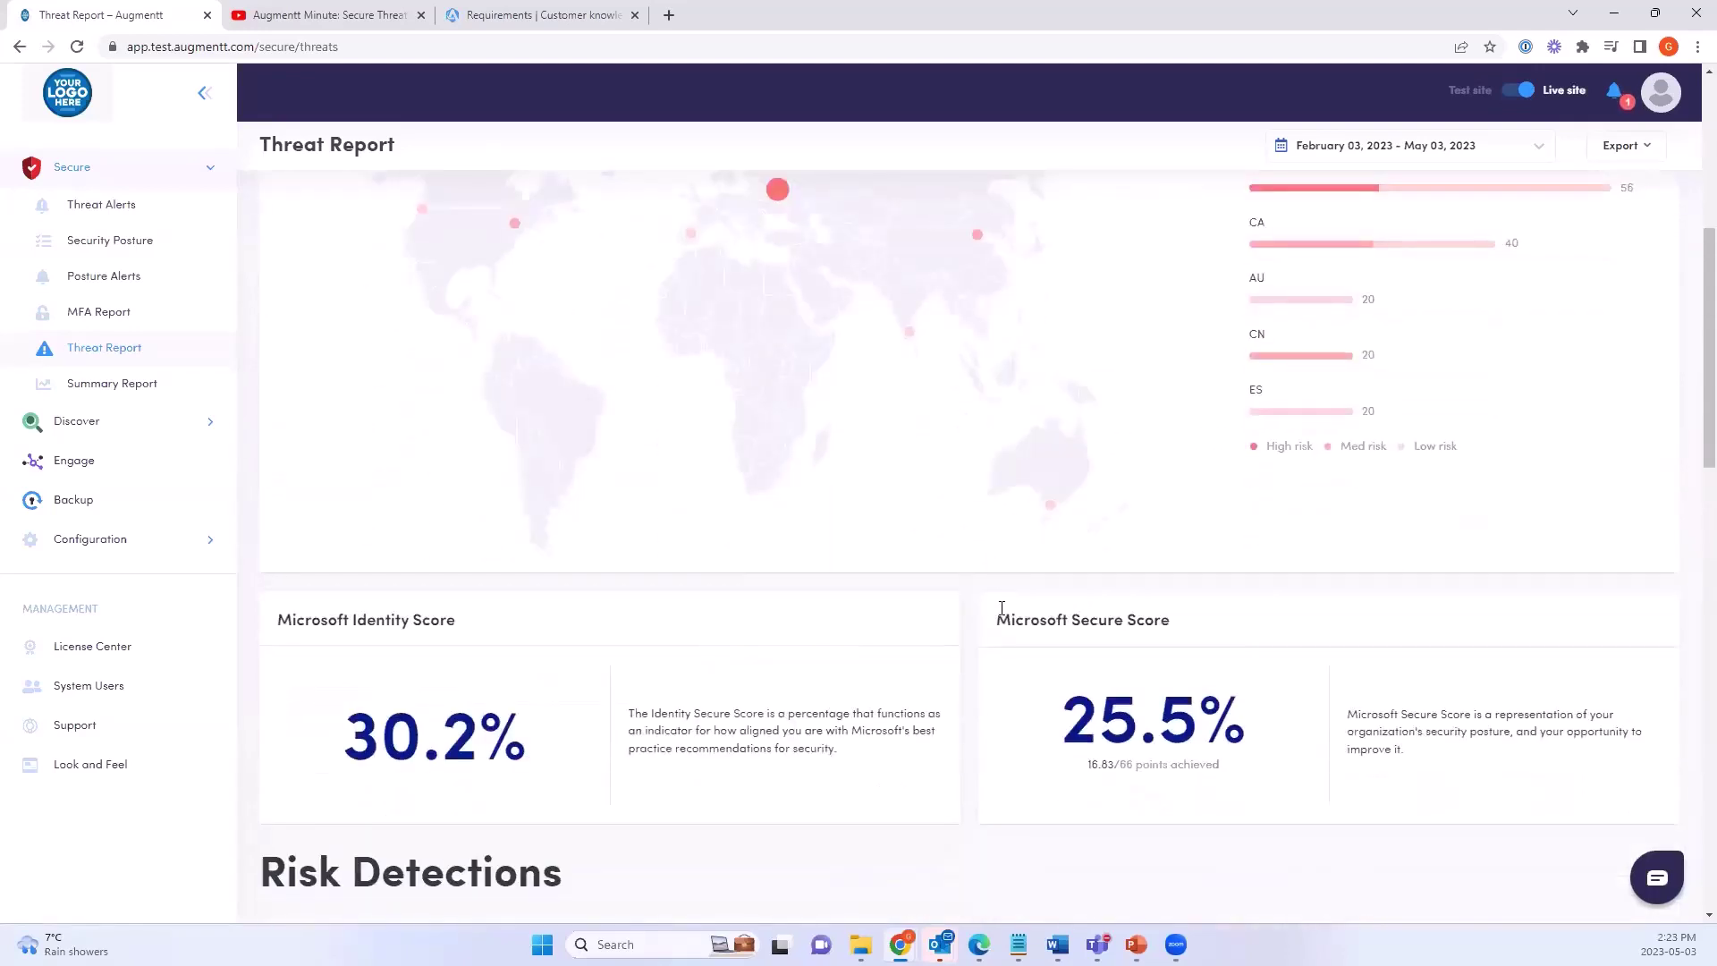
{"action": "scroll", "coordinate": [977, 650], "scroll_direction": "down", "scroll_amount": 10}
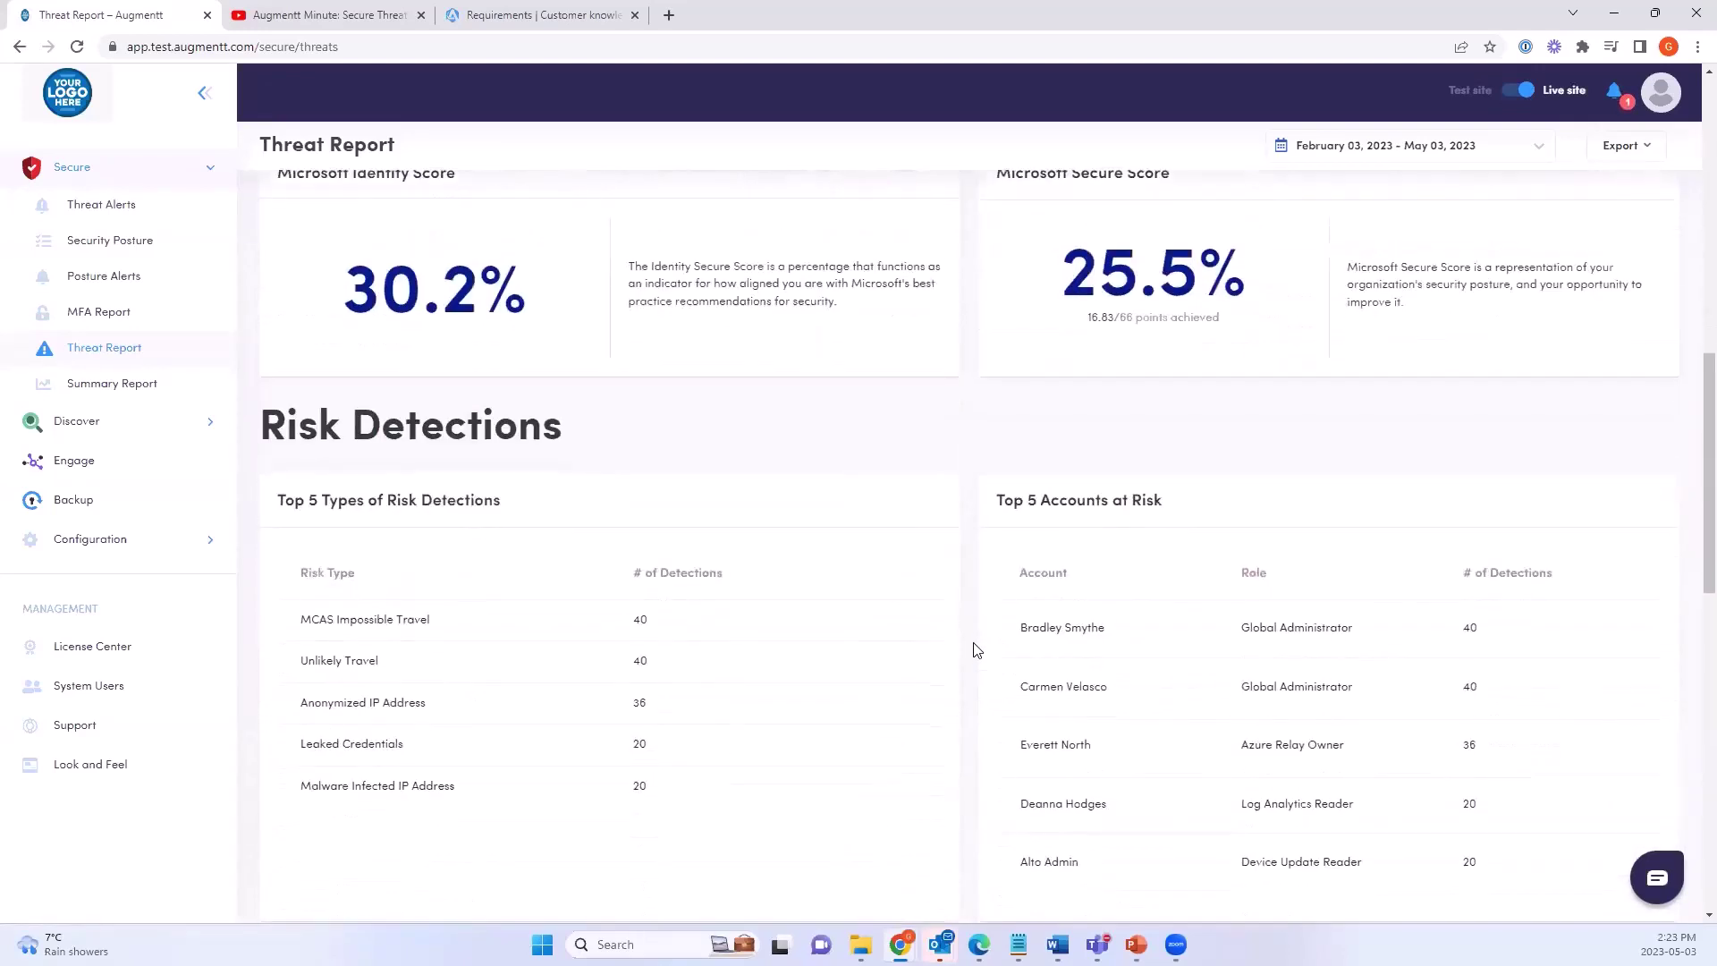
{"action": "scroll", "coordinate": [977, 650], "scroll_direction": "down", "scroll_amount": 7}
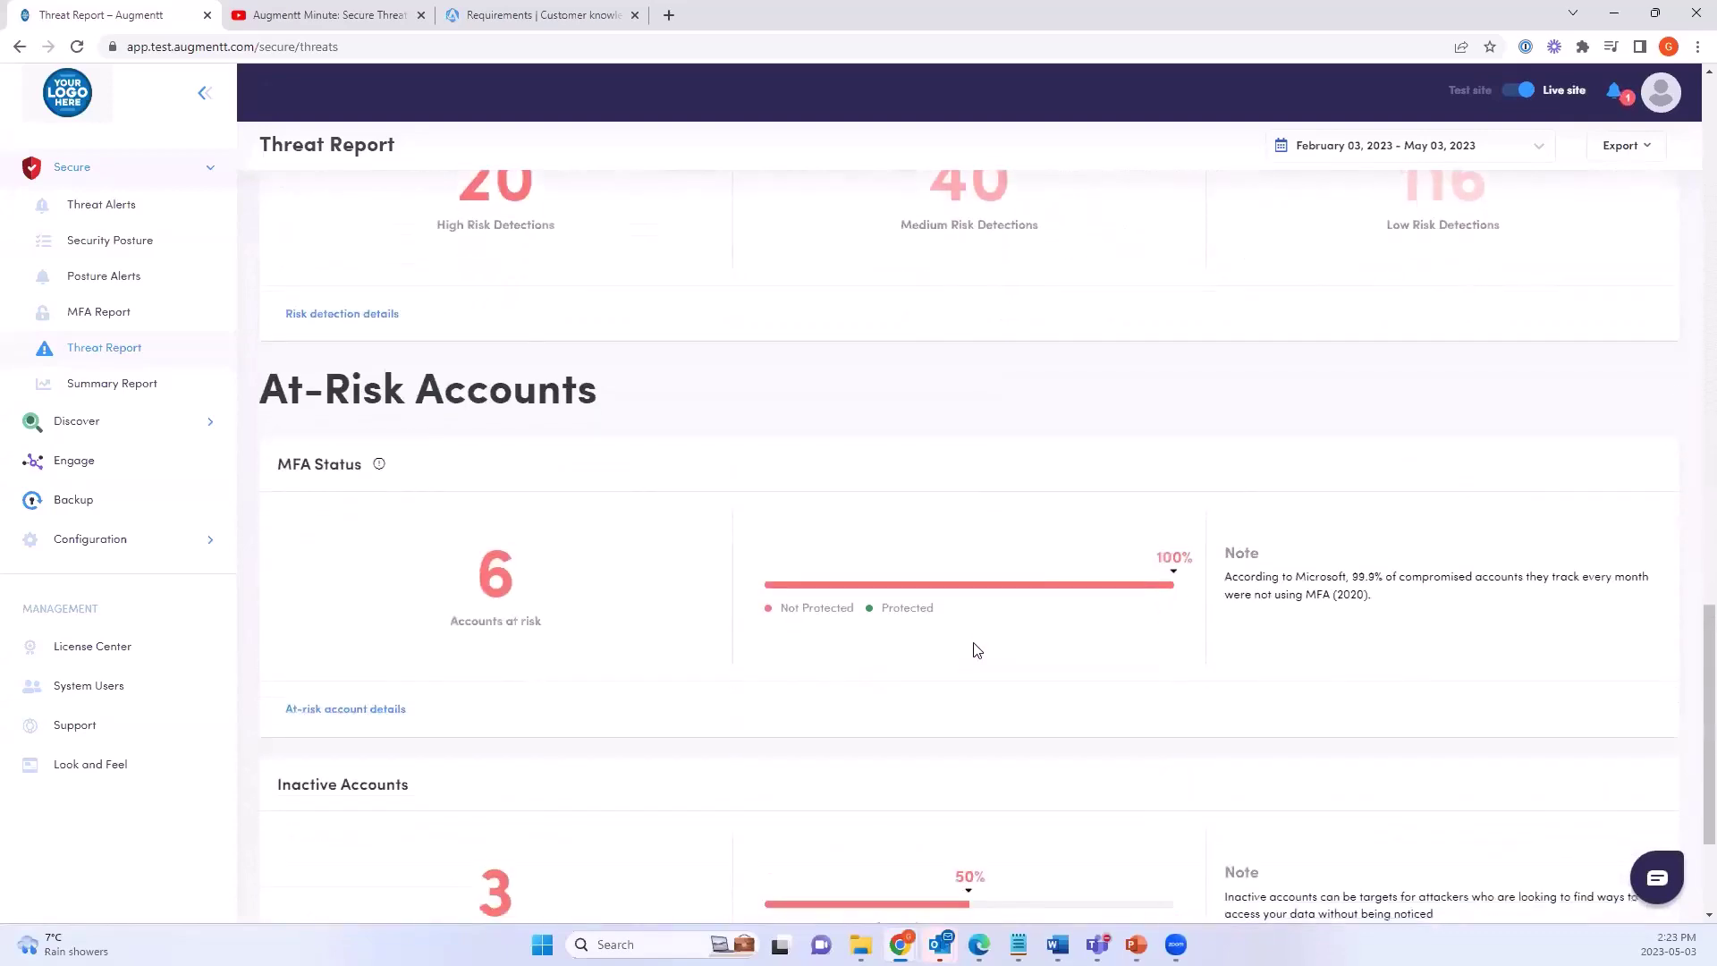
{"action": "scroll", "coordinate": [977, 651], "scroll_direction": "up", "scroll_amount": 17}
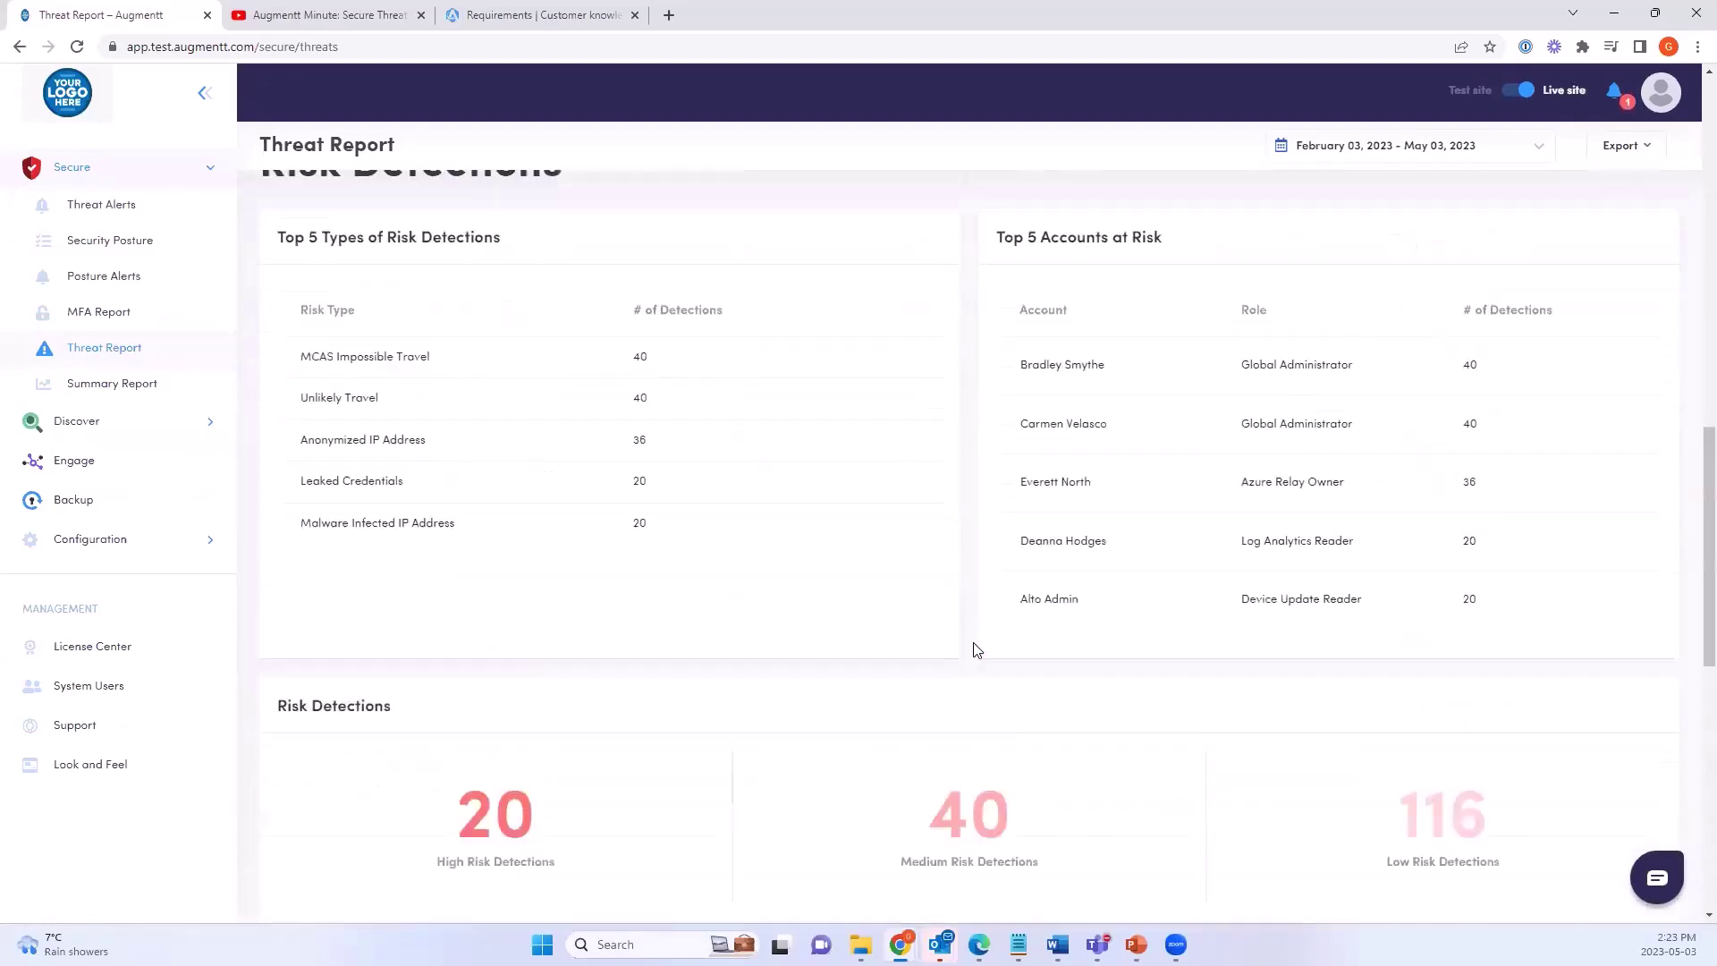
{"action": "scroll", "coordinate": [977, 650], "scroll_direction": "up", "scroll_amount": 6}
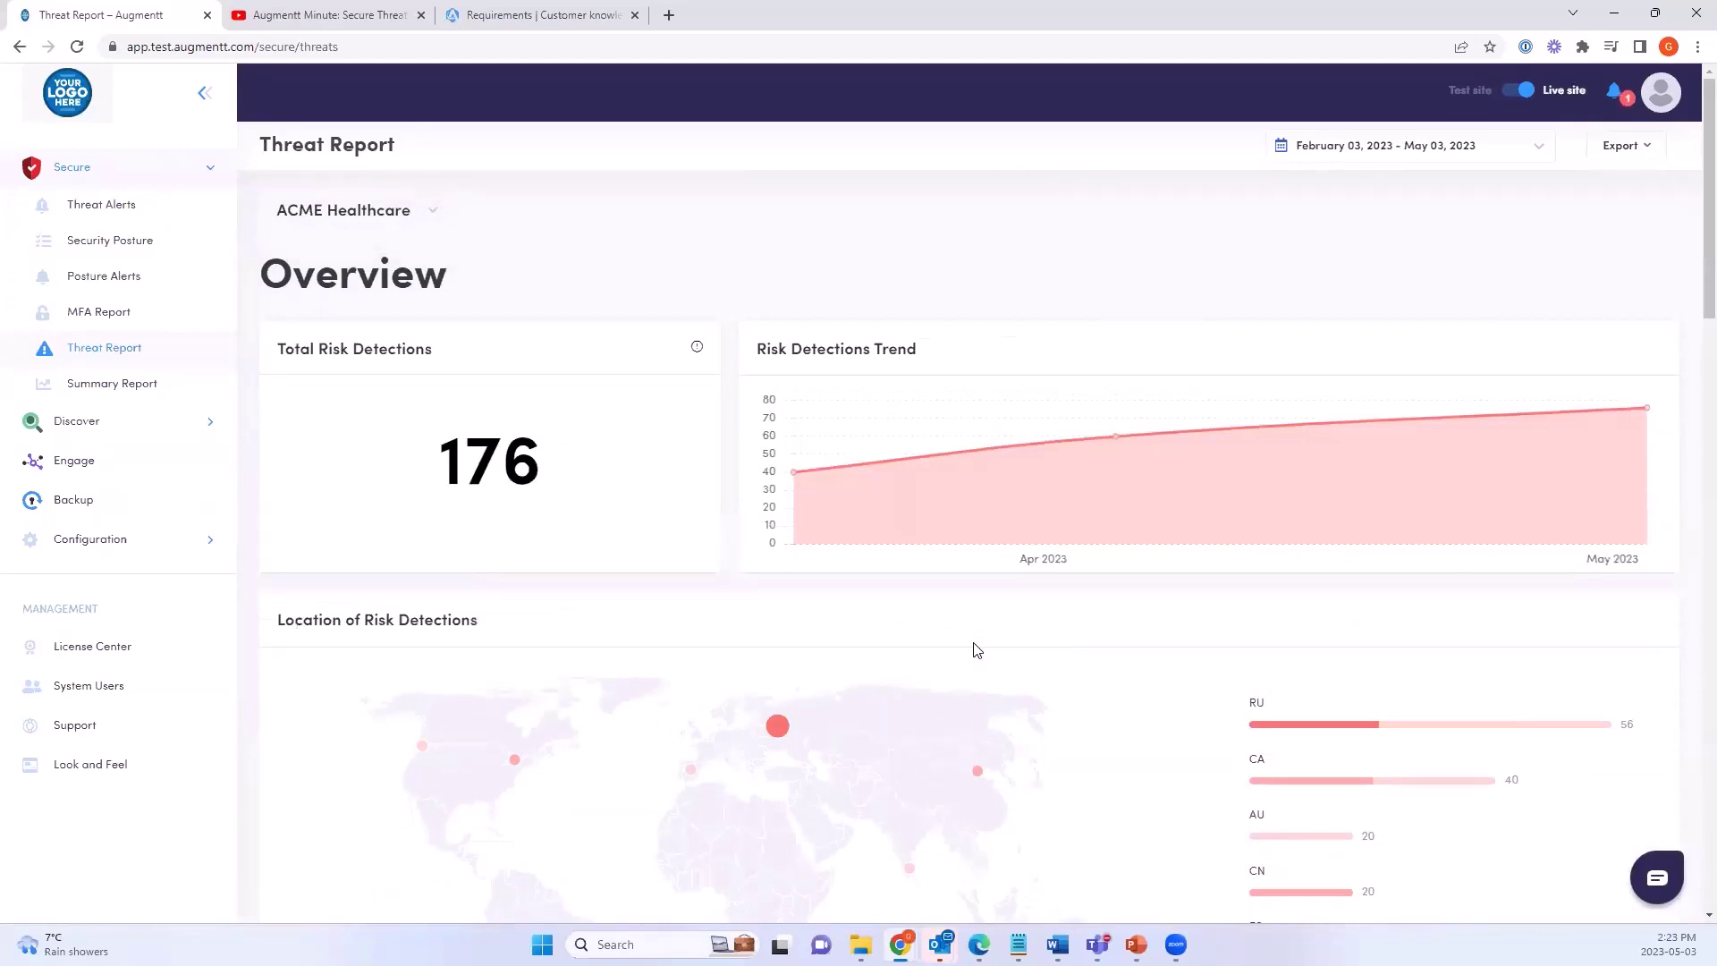
{"action": "mouse_move", "coordinate": [1150, 408]}
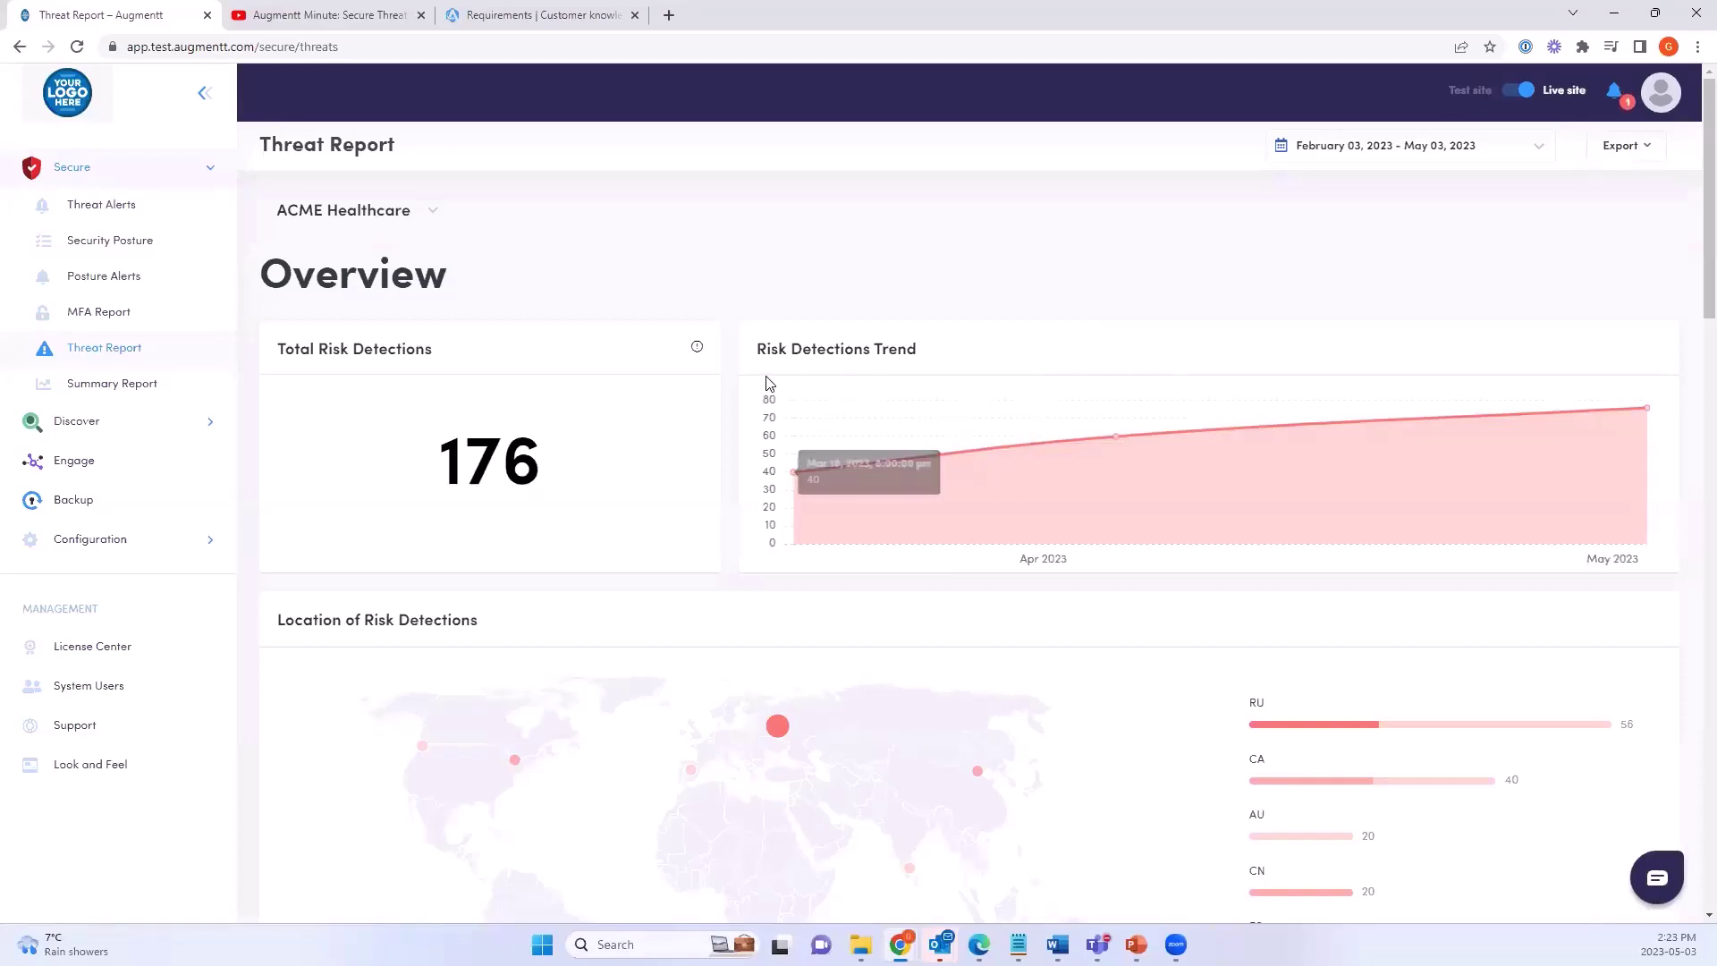
Show Security Posture for All companies
{"action": "left_click", "coordinate": [142, 253]}
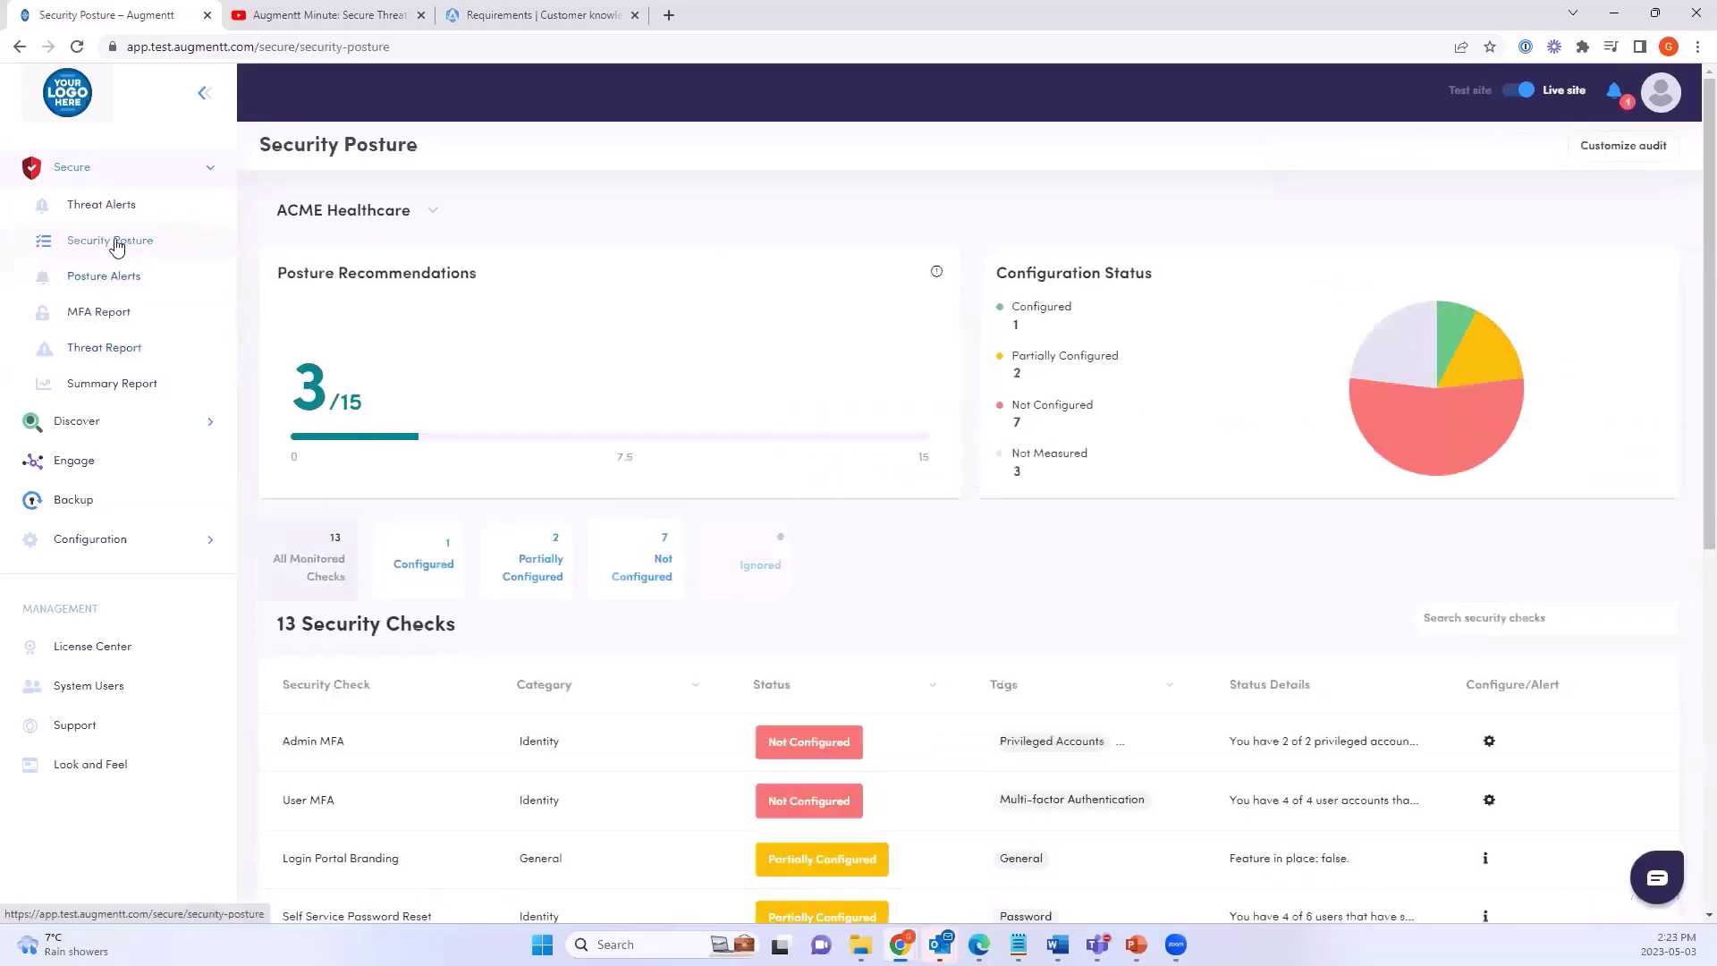
{"action": "left_click", "coordinate": [435, 213]}
{"action": "left_click", "coordinate": [383, 255]}
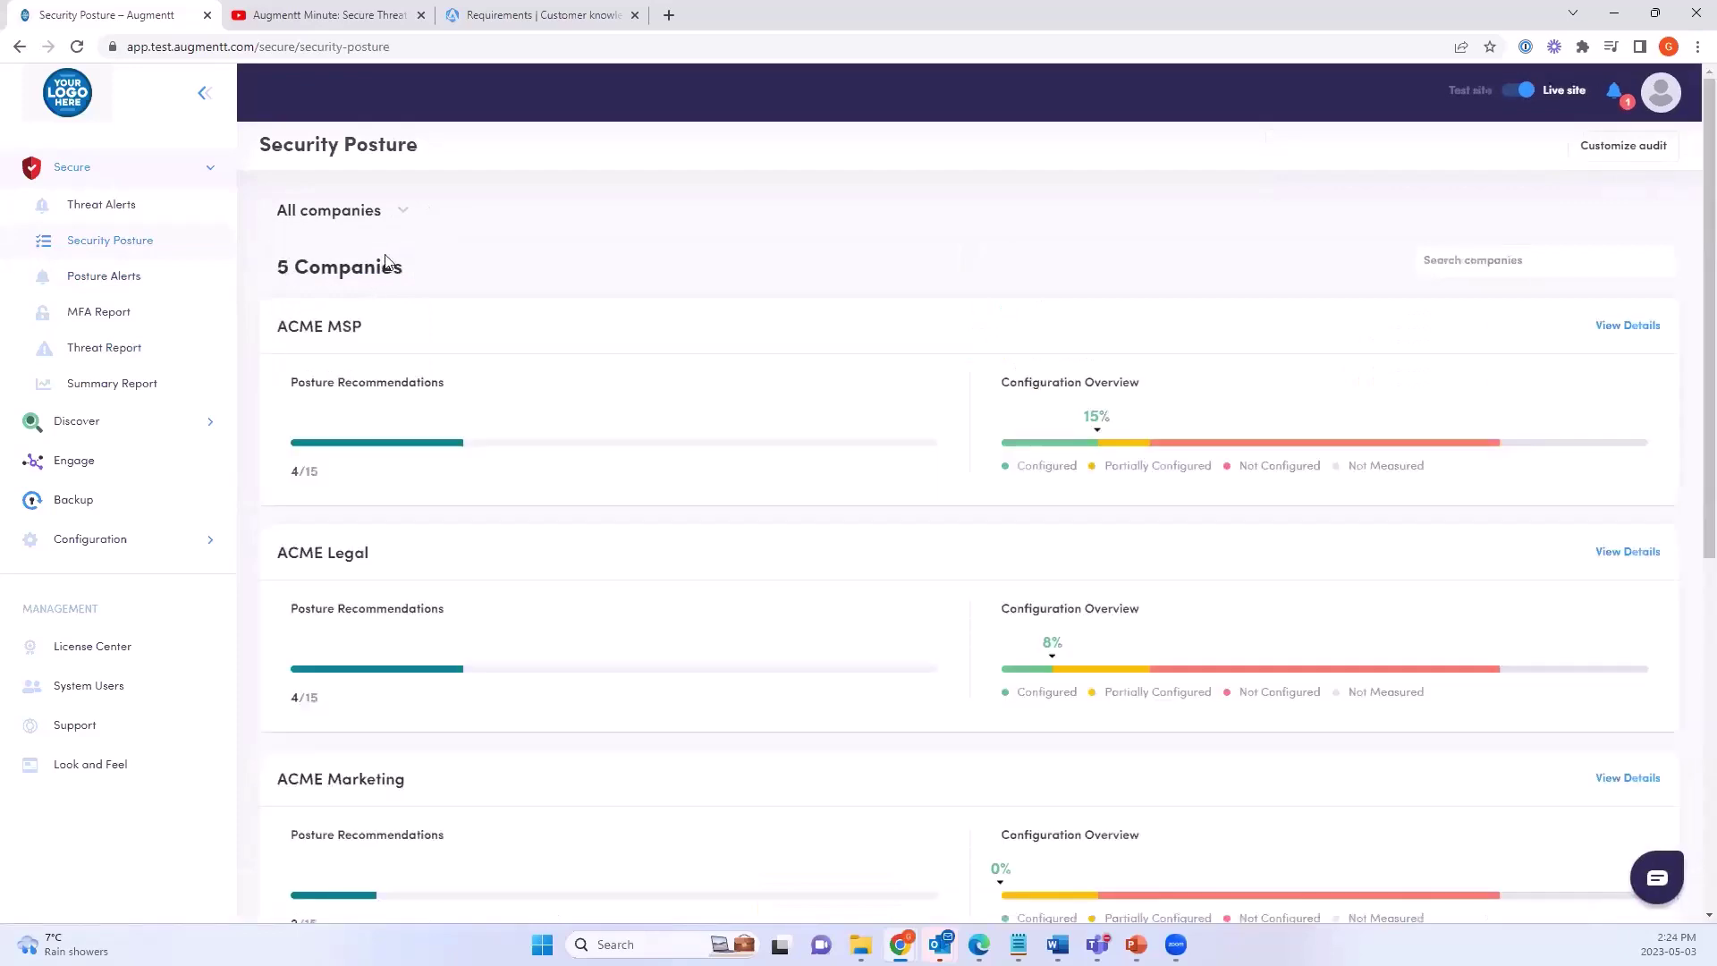
Return to the Threat Report and review its 136 detections for April 03 – May 03, 2023
{"action": "left_click", "coordinate": [130, 362]}
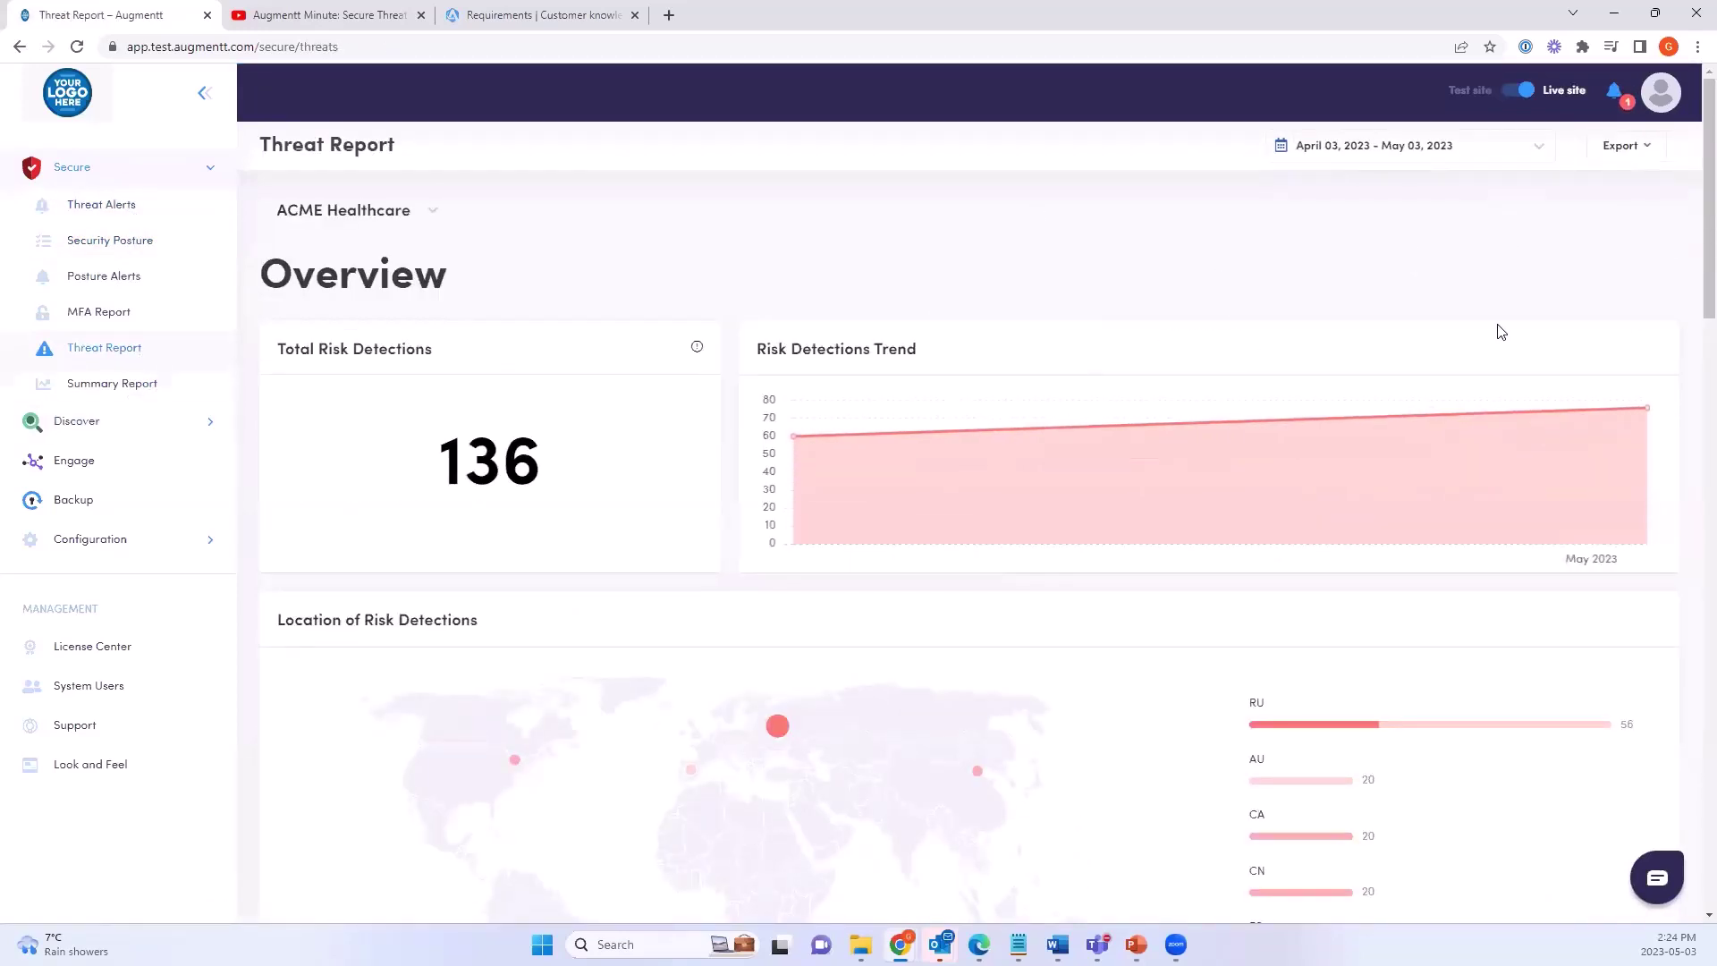
{"action": "scroll", "coordinate": [1501, 332], "scroll_direction": "down", "scroll_amount": 4}
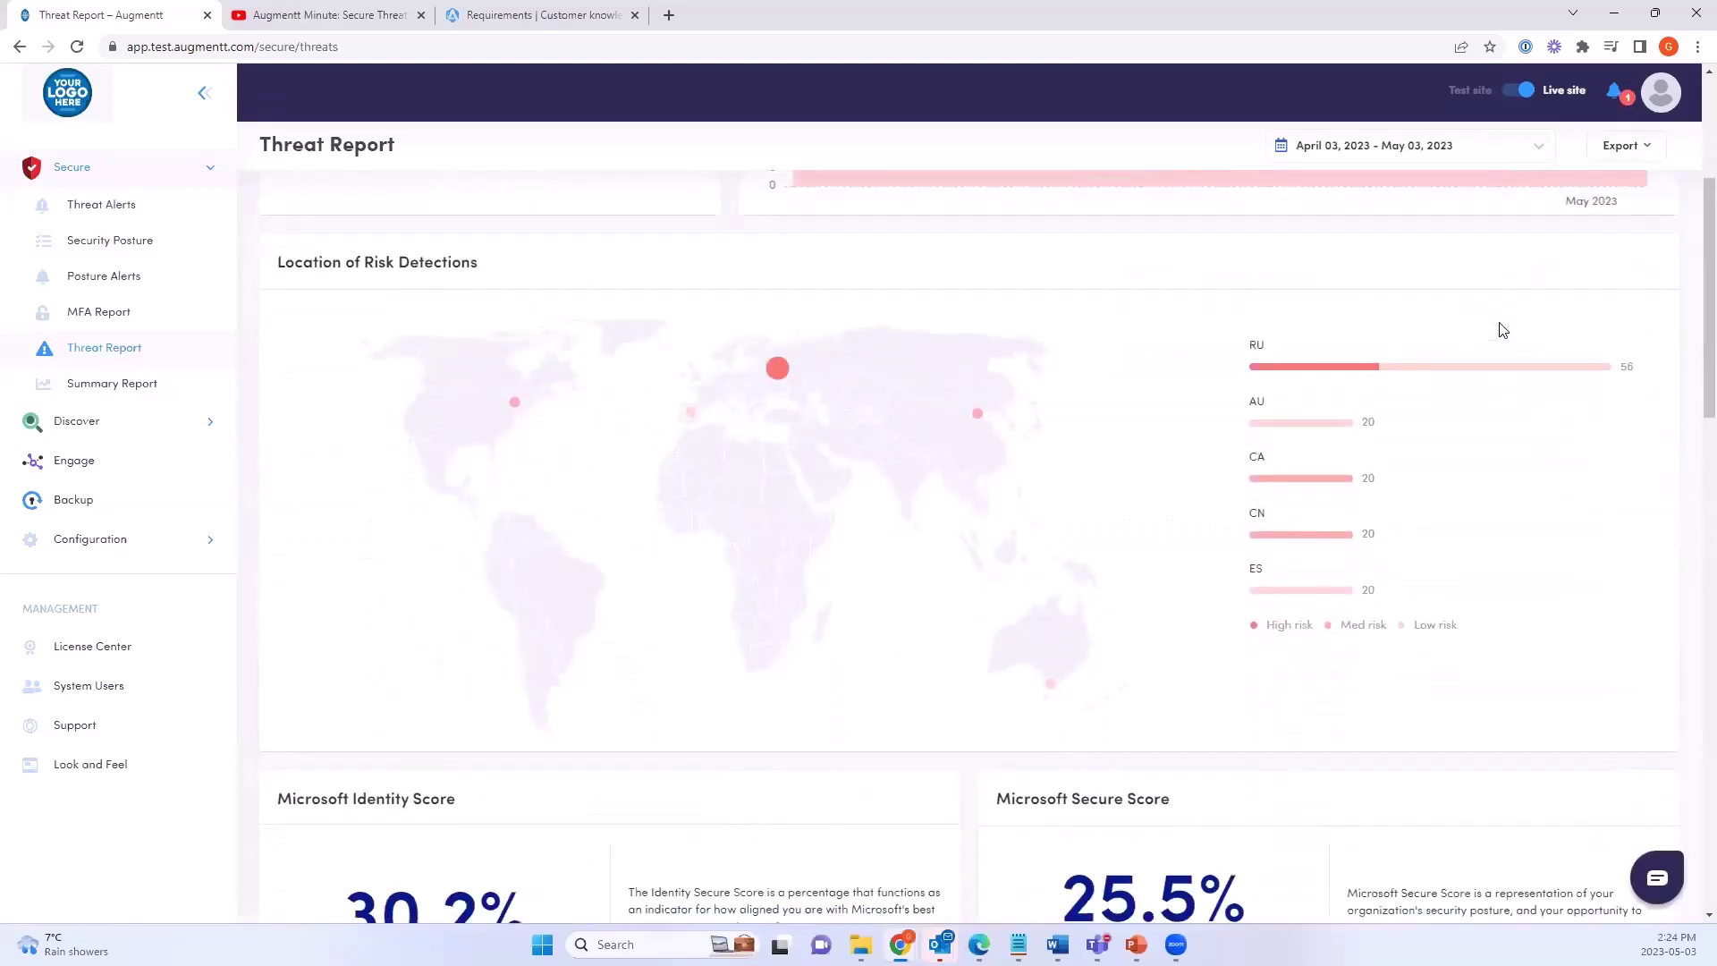
{"action": "scroll", "coordinate": [1502, 330], "scroll_direction": "down", "scroll_amount": 4}
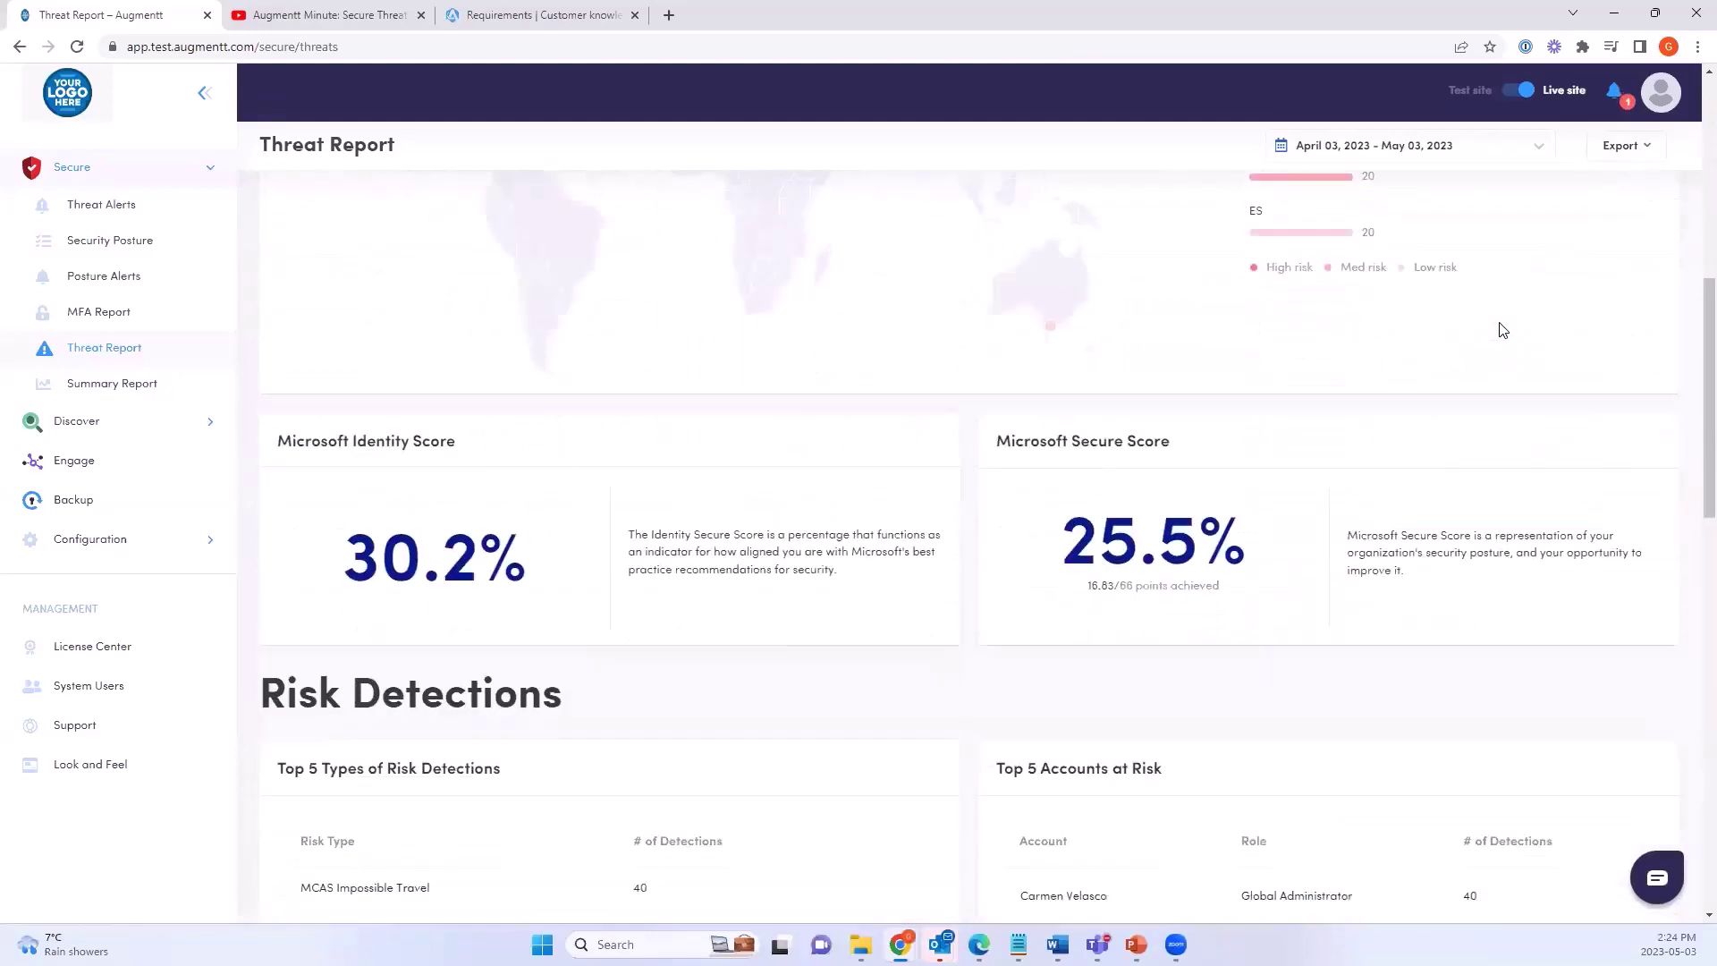
{"action": "scroll", "coordinate": [1502, 330], "scroll_direction": "down", "scroll_amount": 5}
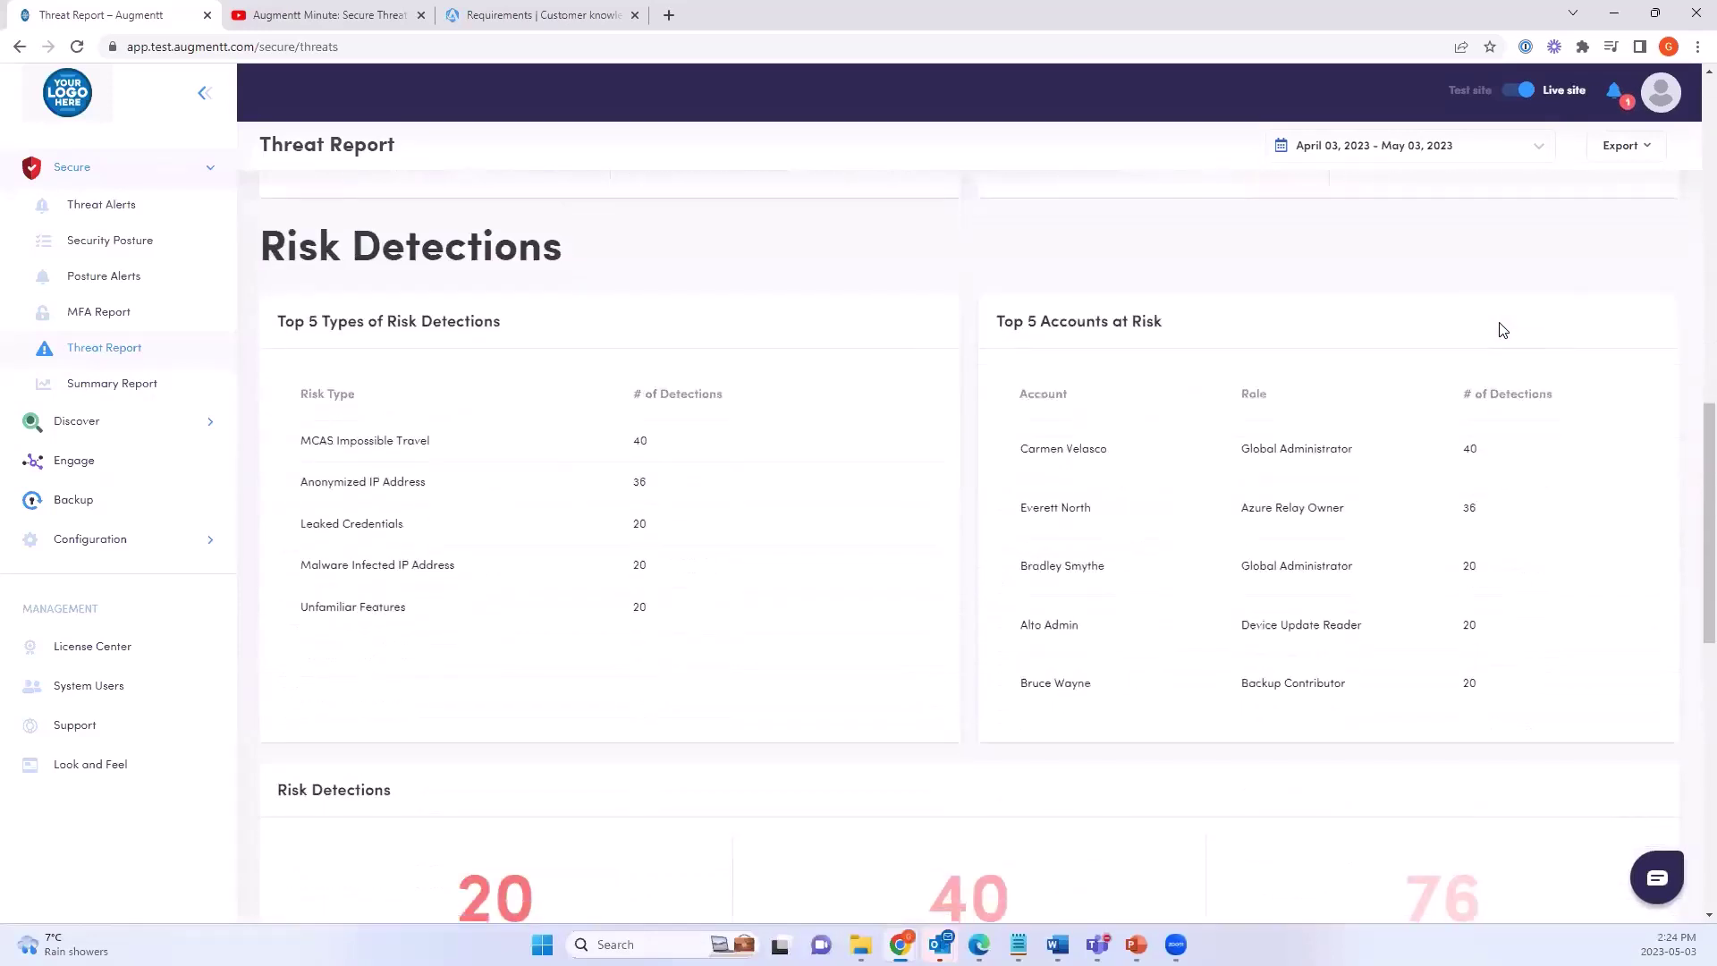
{"action": "scroll", "coordinate": [1502, 330], "scroll_direction": "down", "scroll_amount": 8}
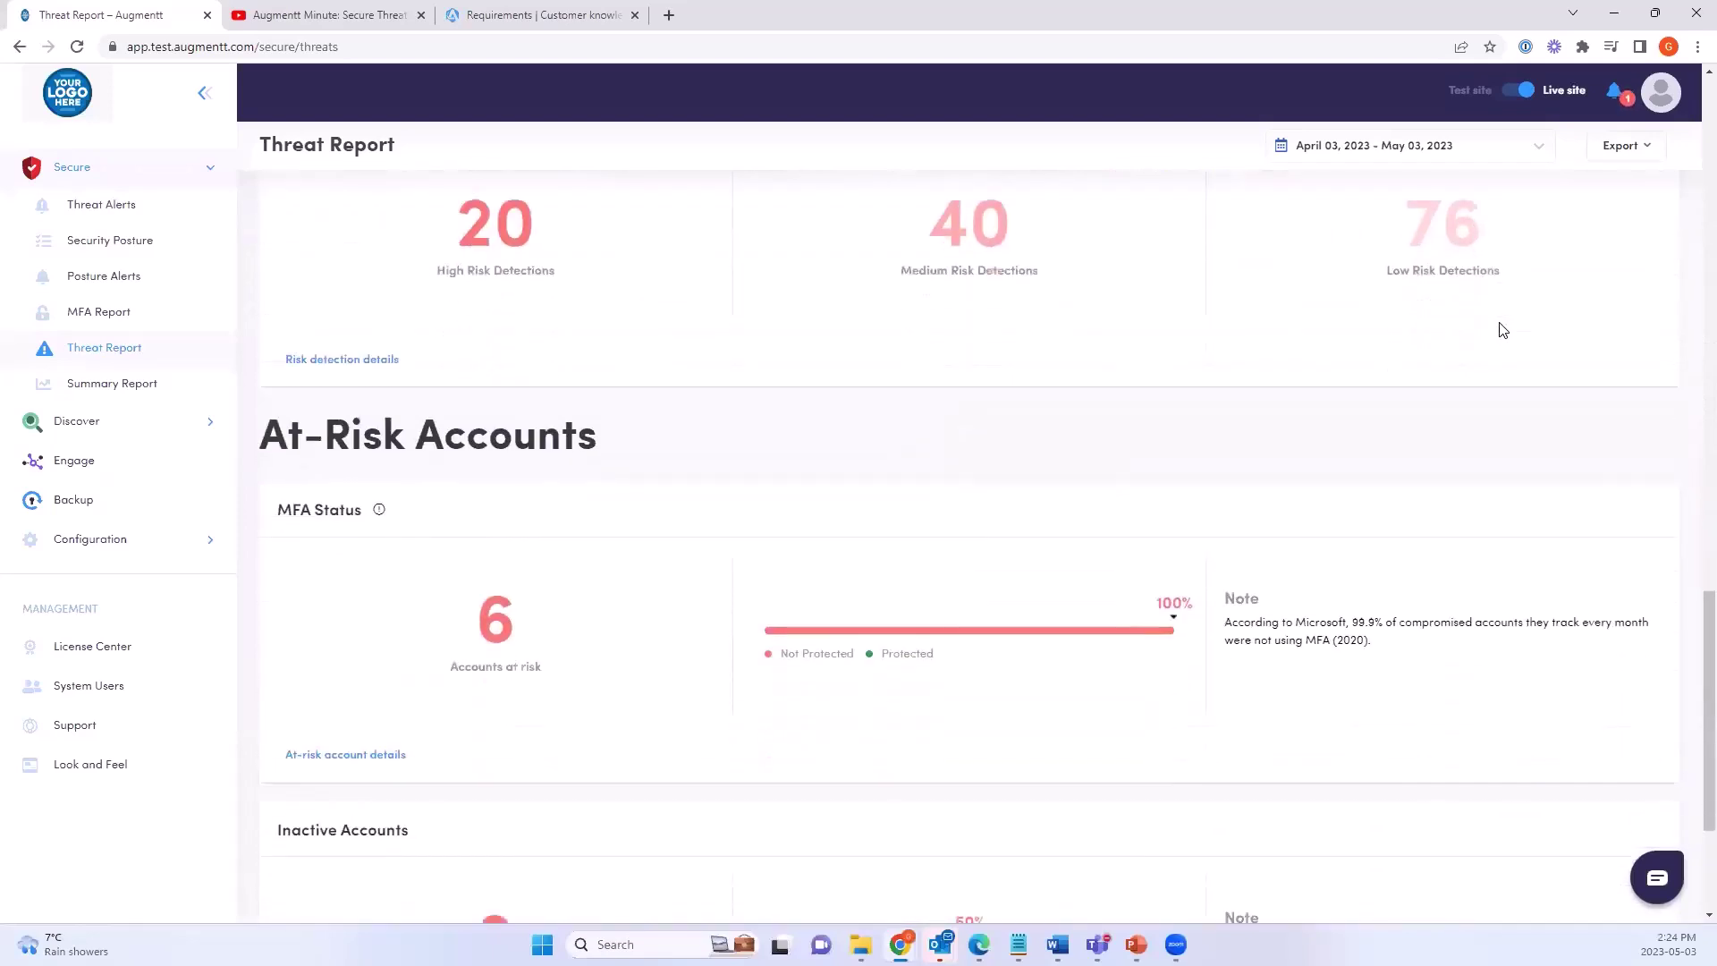
{"action": "scroll", "coordinate": [1502, 330], "scroll_direction": "down", "scroll_amount": 3}
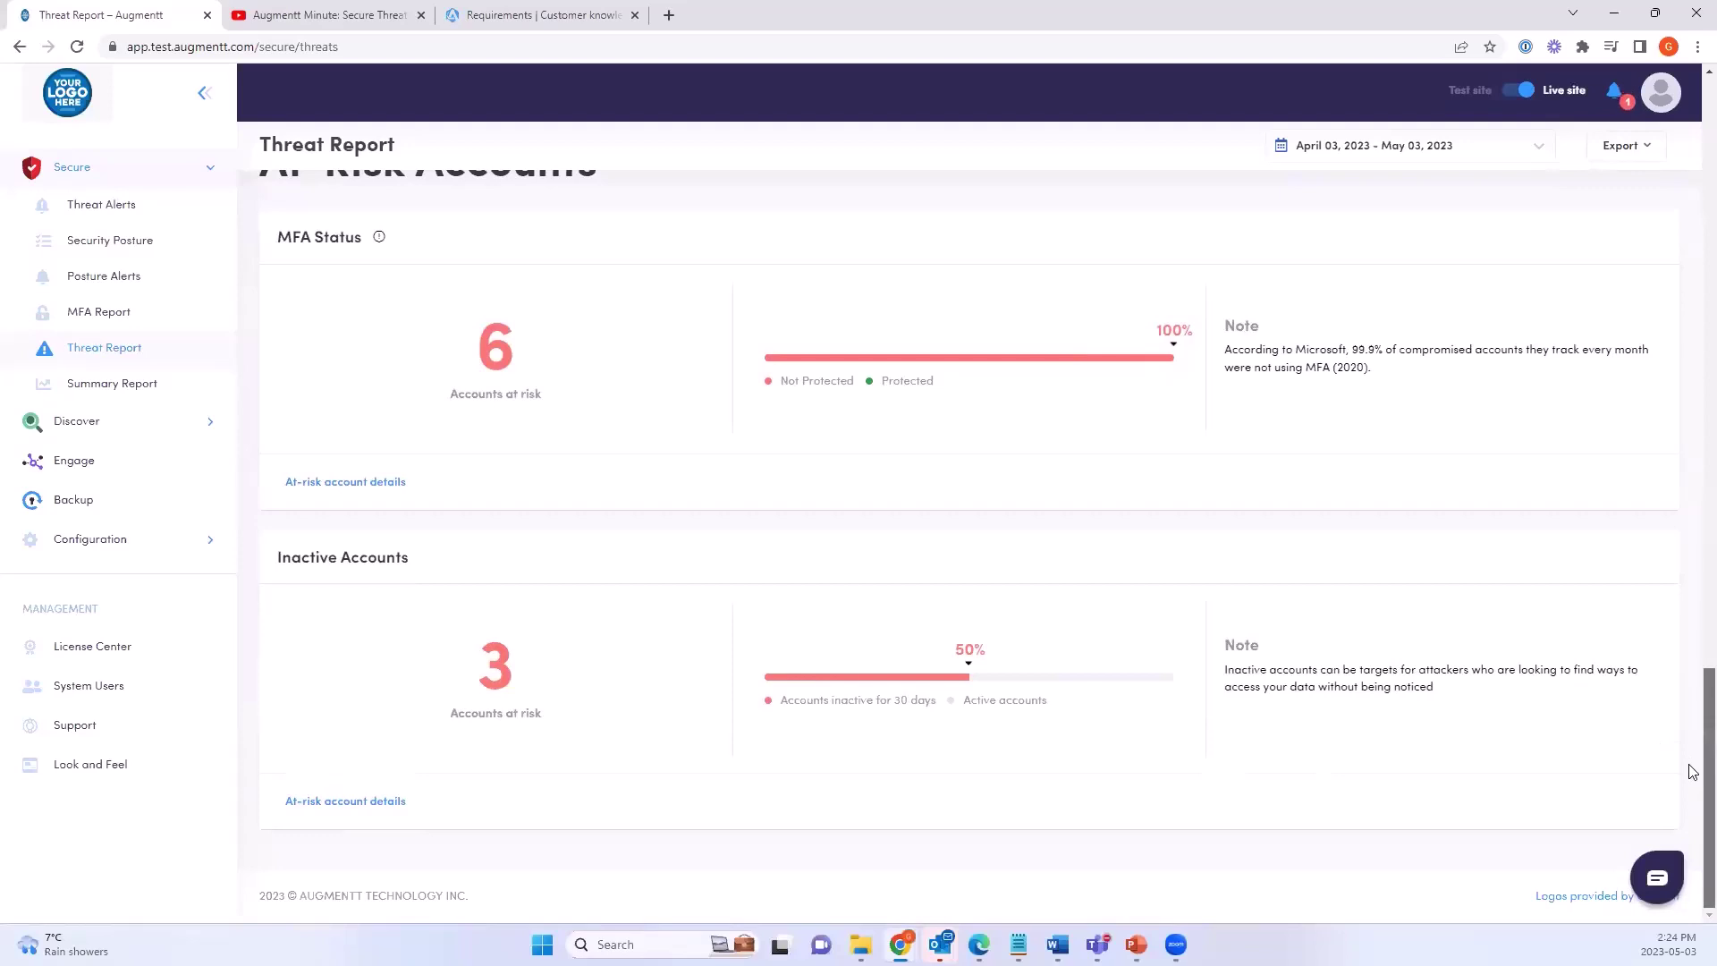
{"action": "scroll", "coordinate": [1693, 771], "scroll_direction": "up", "scroll_amount": 20}
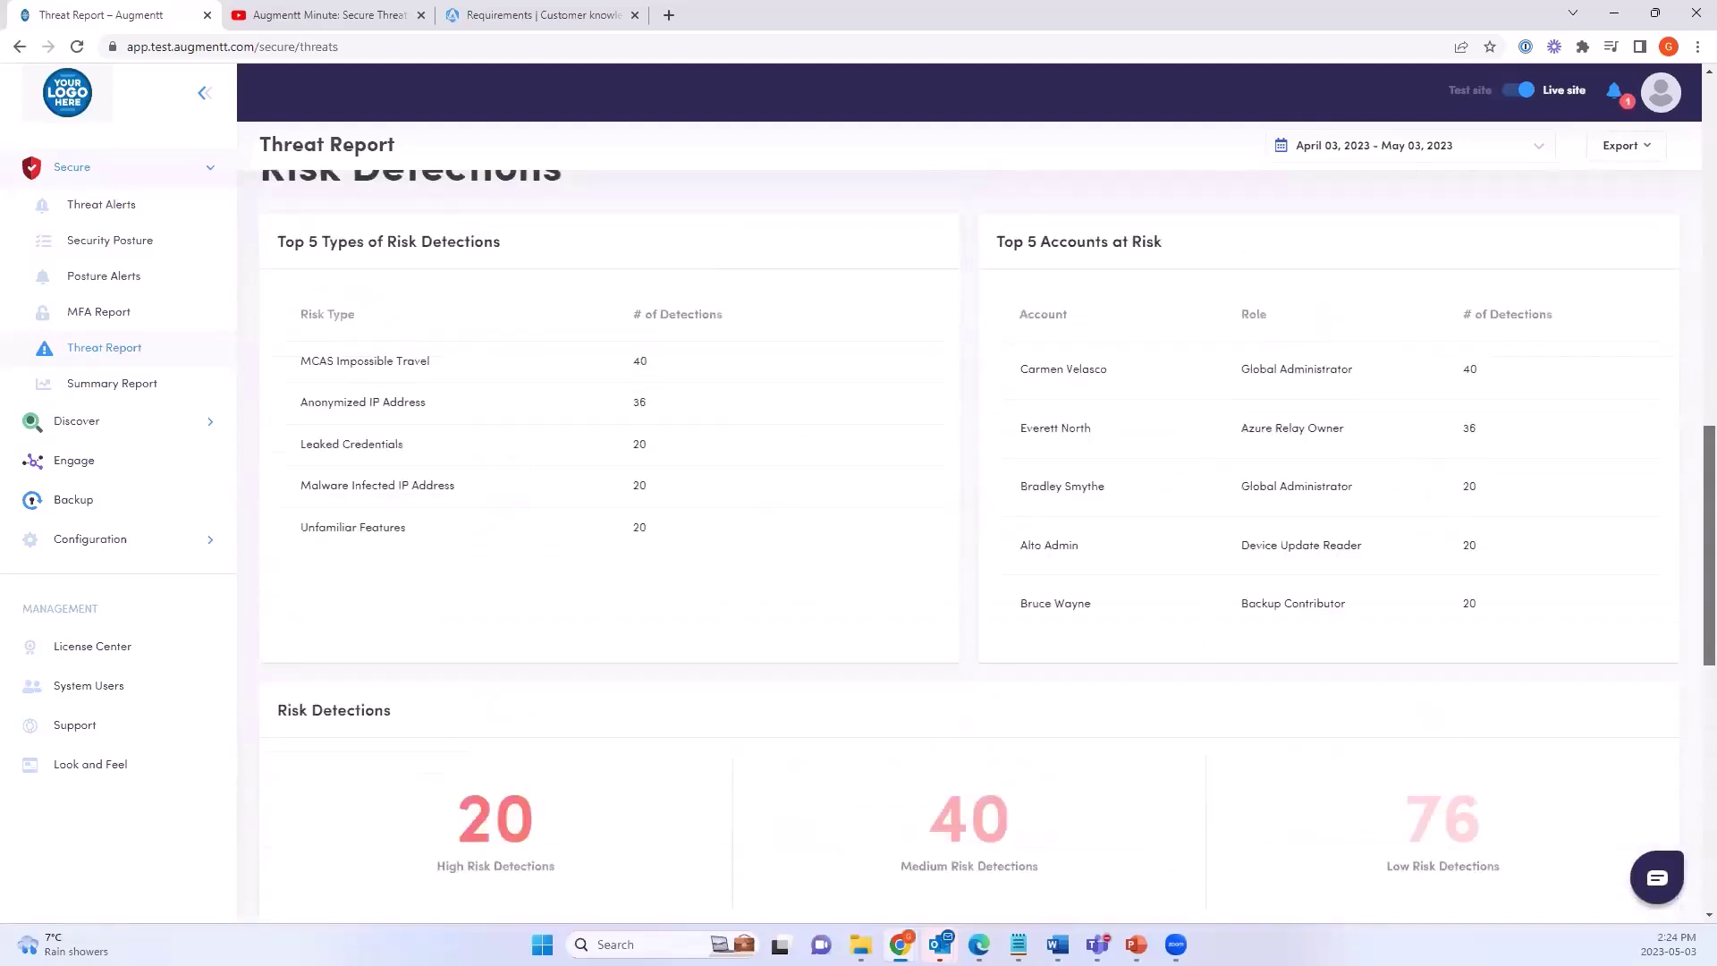
Switch the Threat Report through ACME Marketing, ACME Legal and ACME Software
{"action": "left_click", "coordinate": [435, 212]}
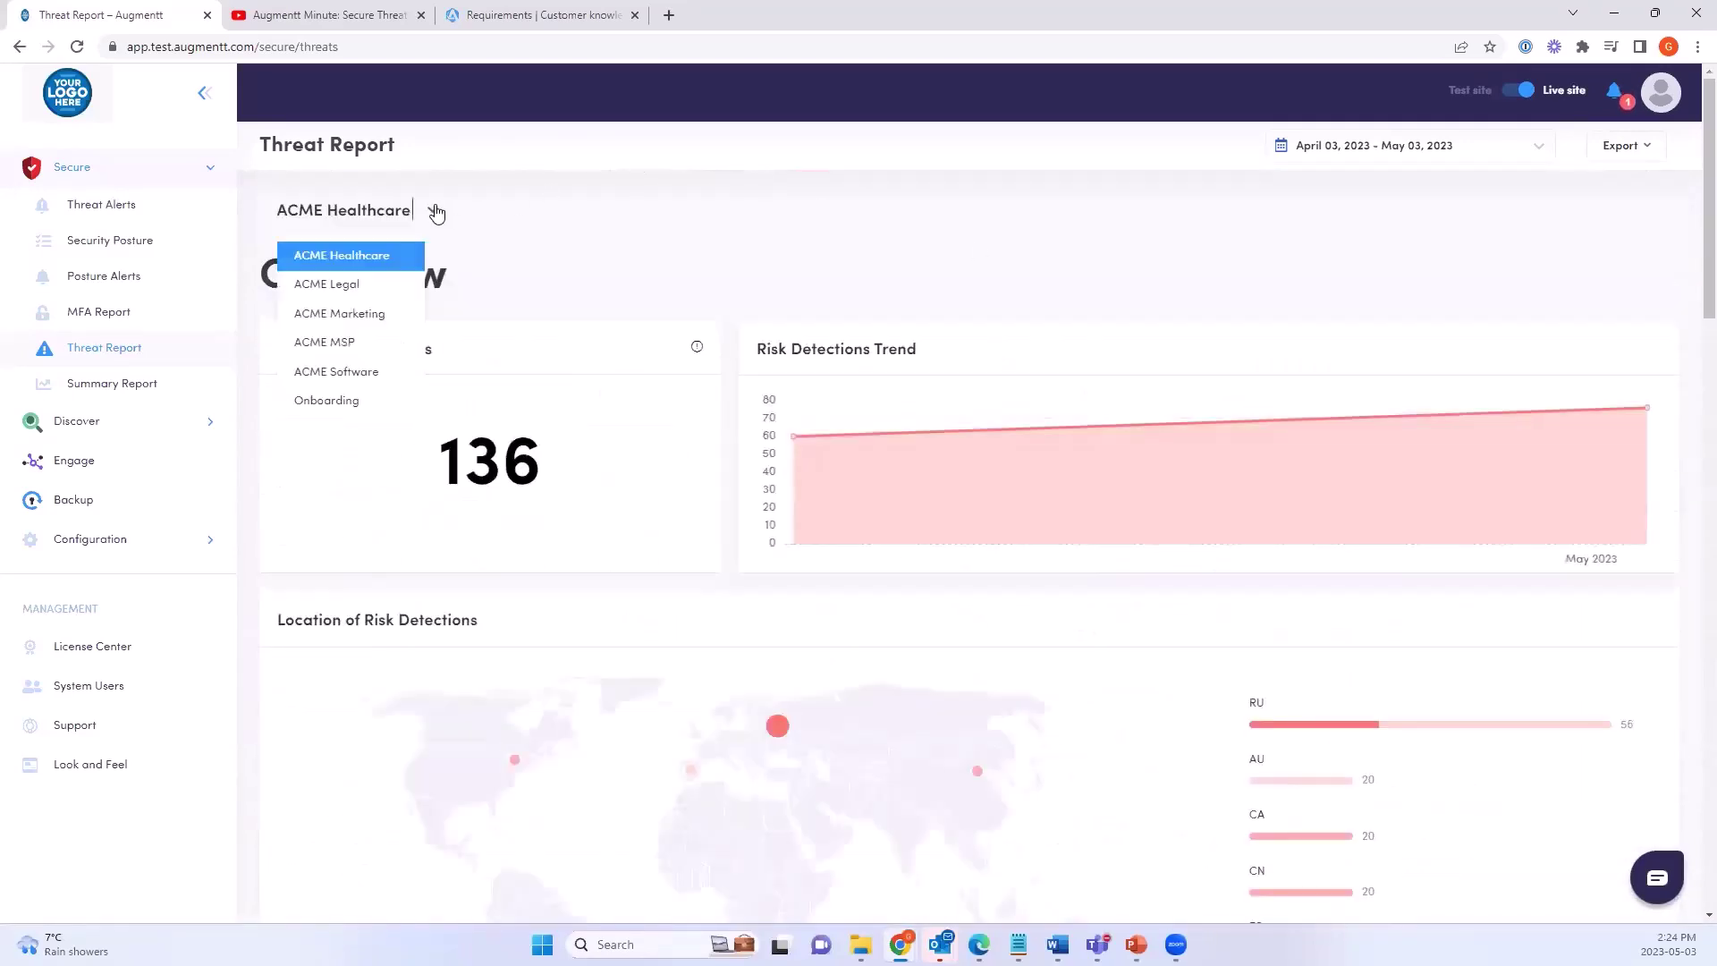
{"action": "left_click", "coordinate": [355, 315]}
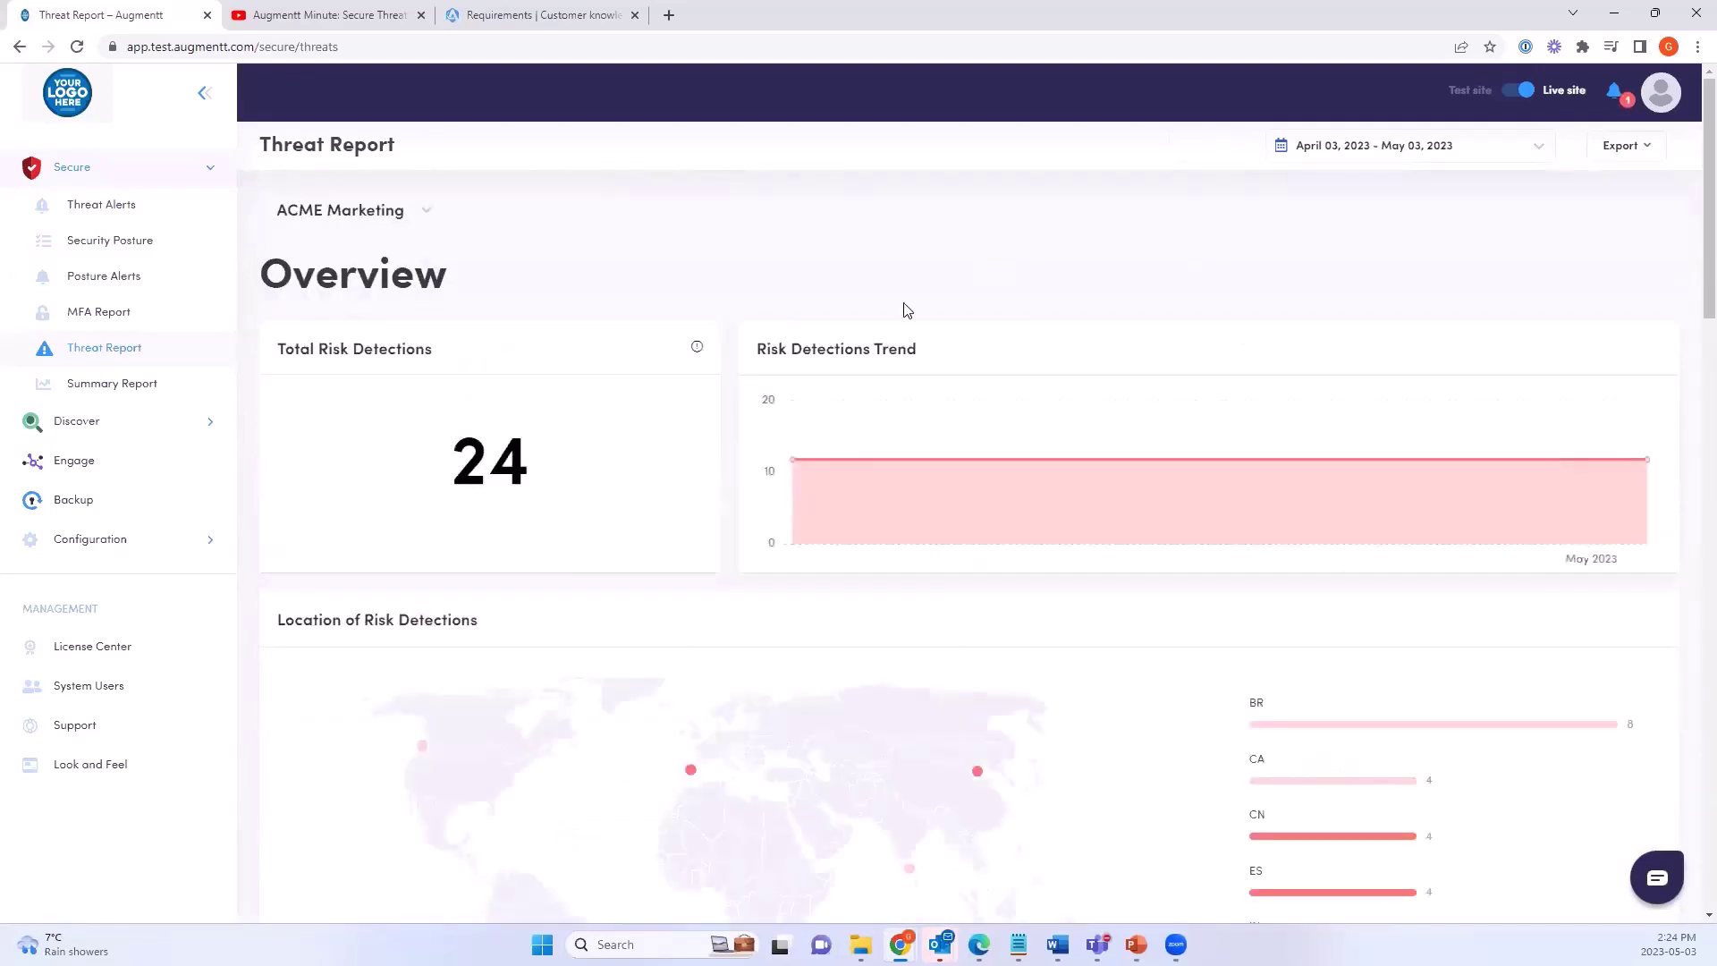
{"action": "left_click", "coordinate": [428, 211]}
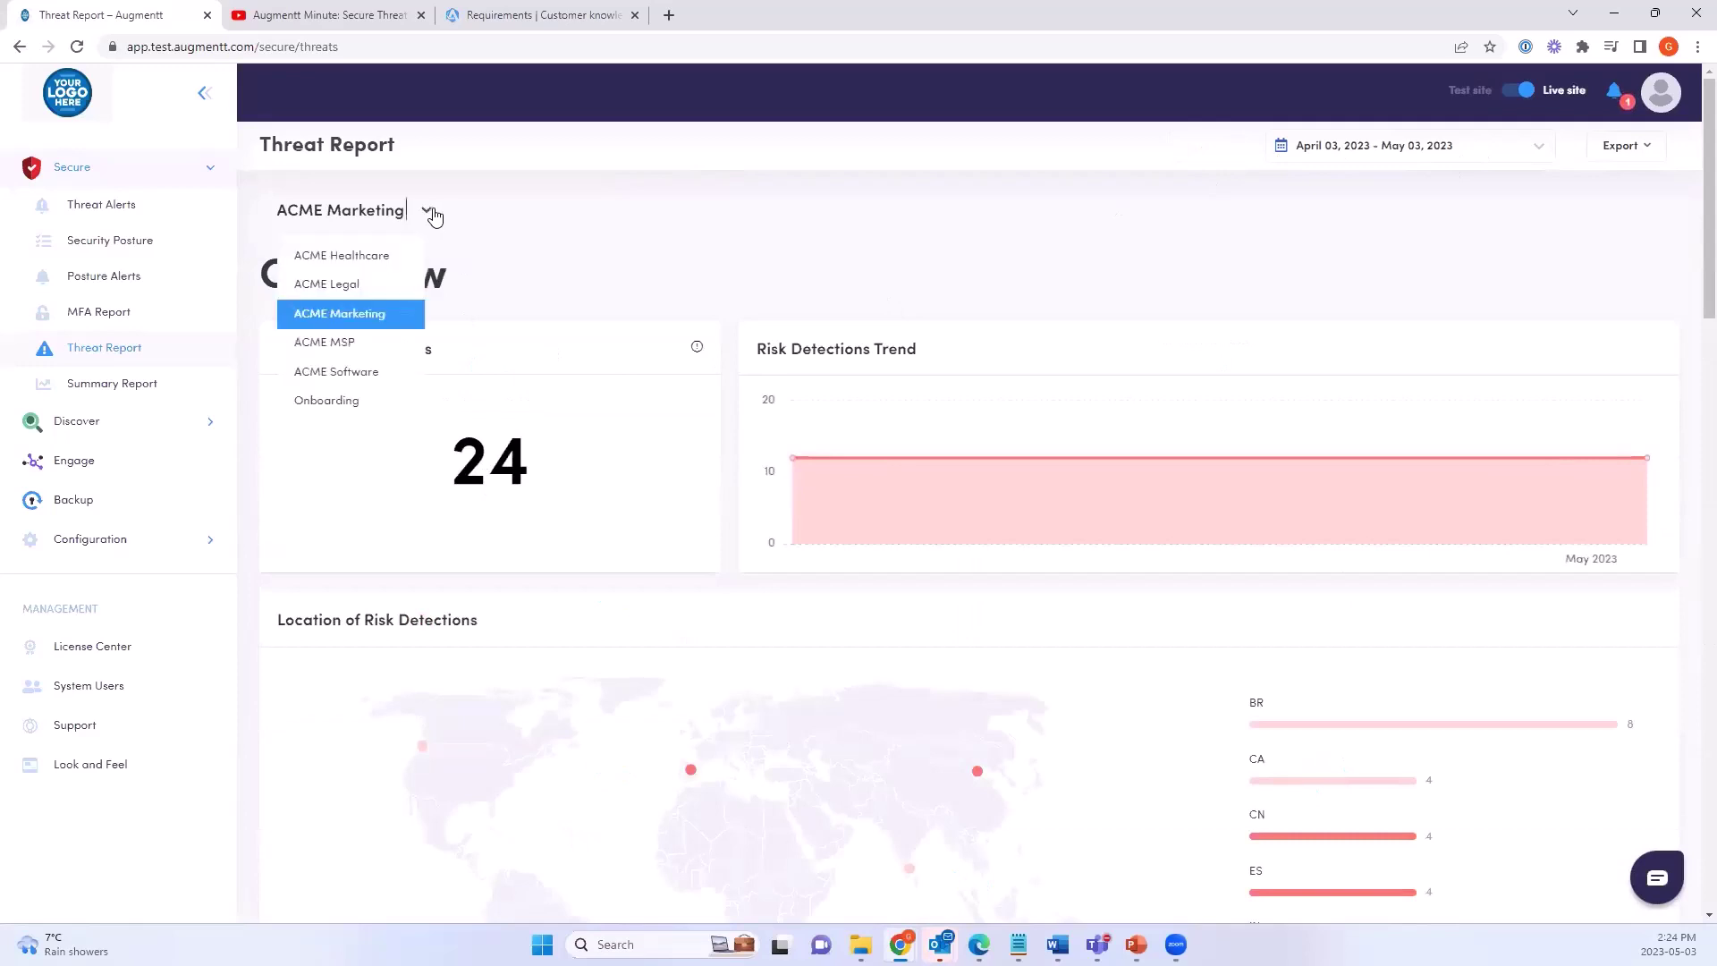
{"action": "left_click", "coordinate": [344, 282]}
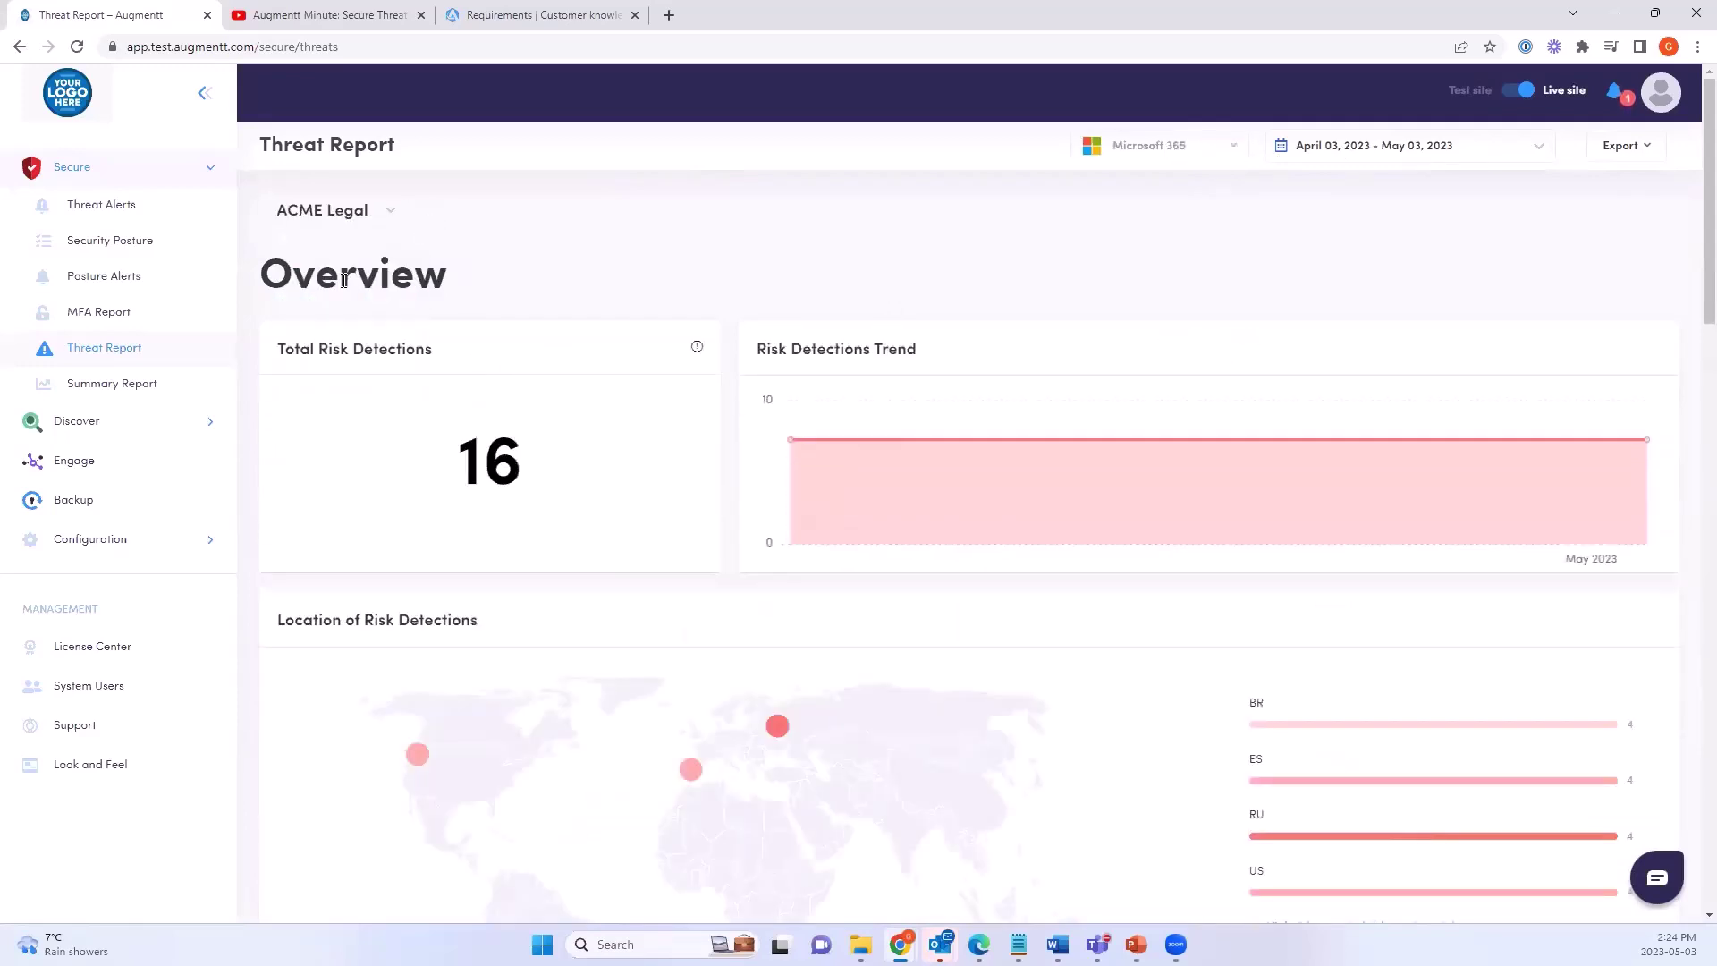
{"action": "left_click", "coordinate": [393, 212]}
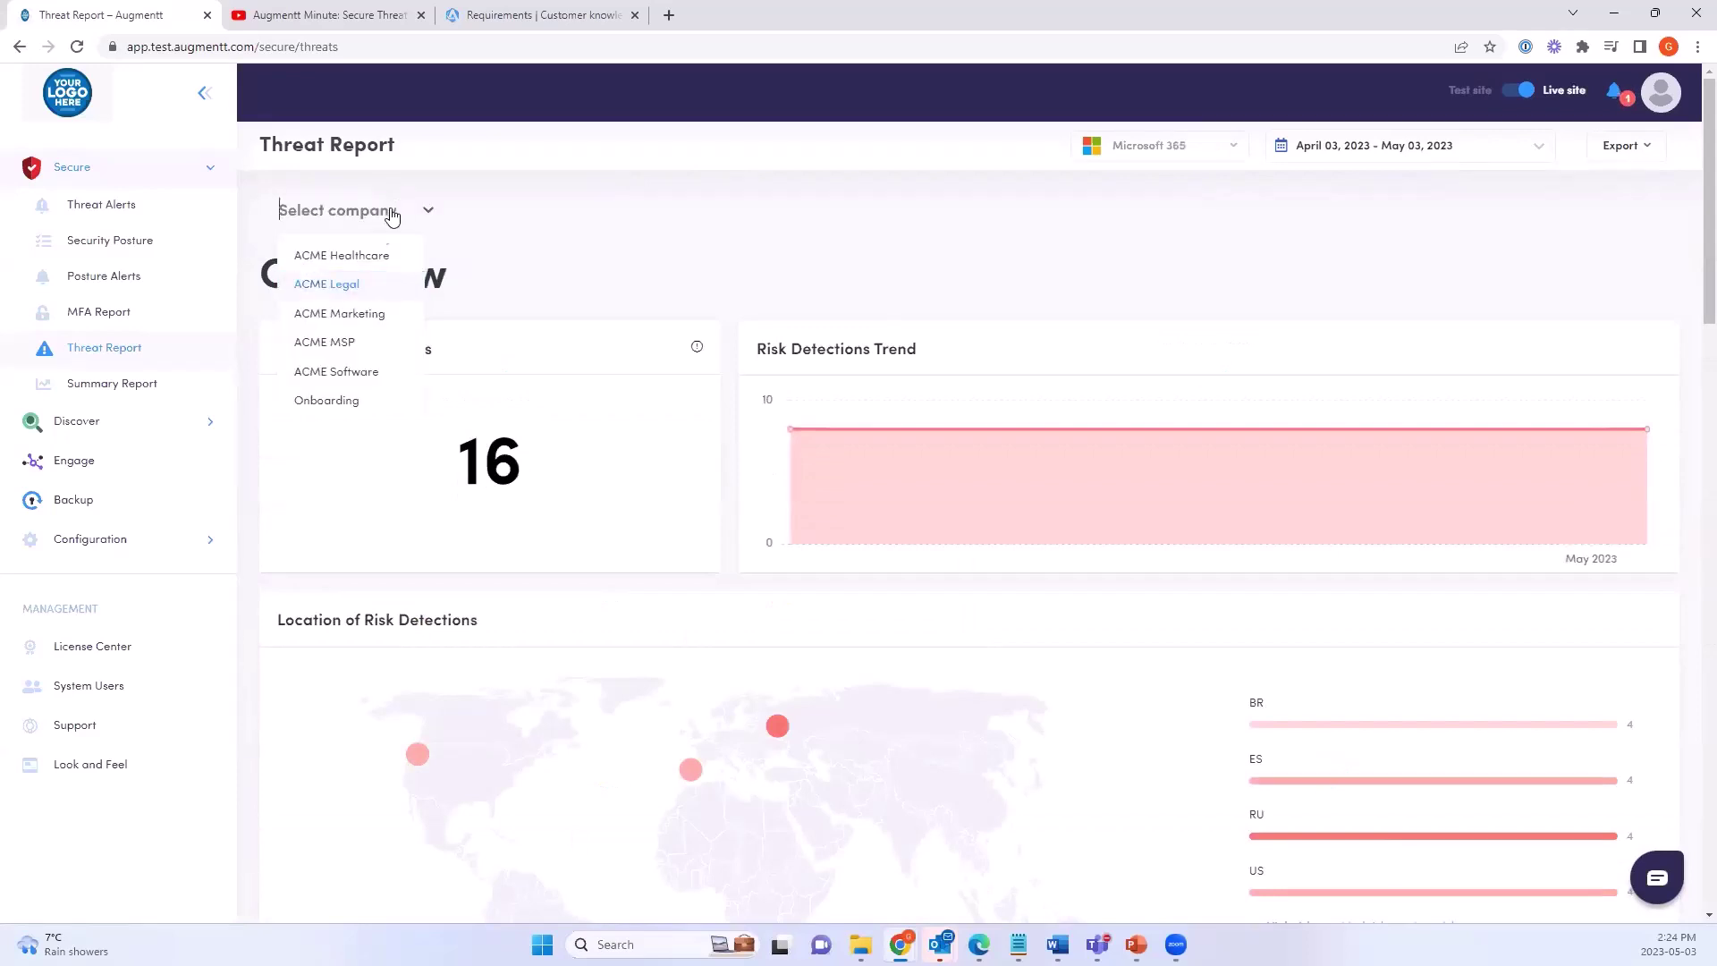
{"action": "left_click", "coordinate": [357, 372]}
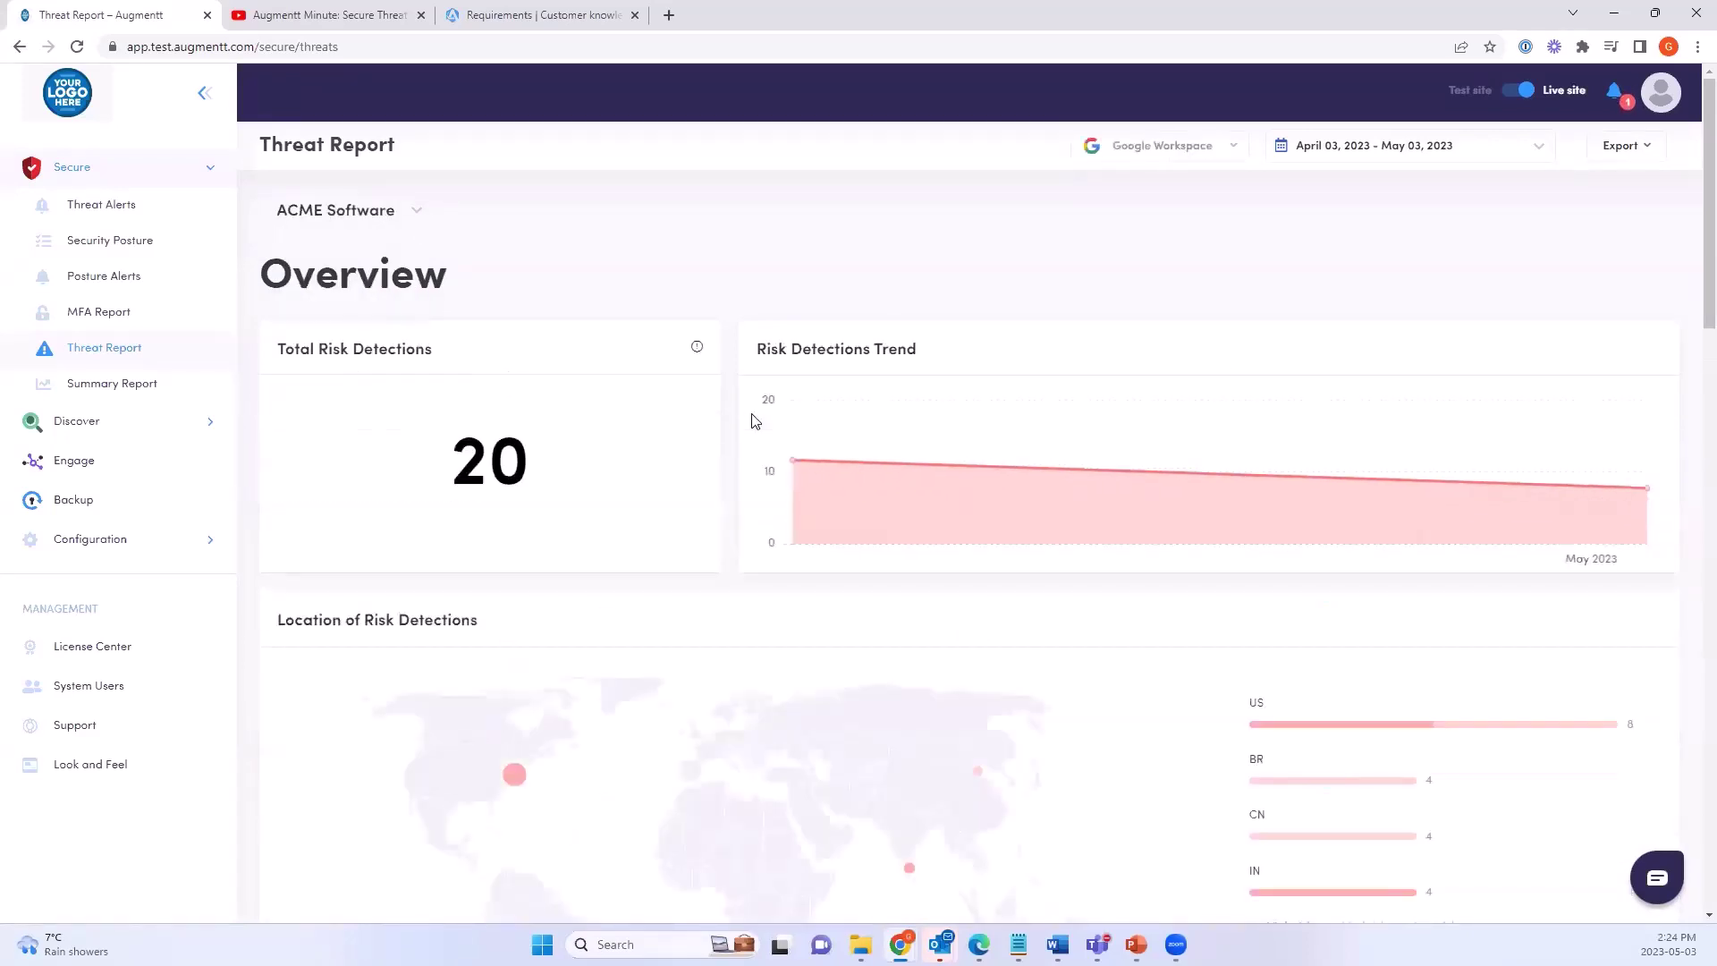
{"action": "scroll", "coordinate": [751, 420], "scroll_direction": "down", "scroll_amount": 5}
{"action": "scroll", "coordinate": [751, 422], "scroll_direction": "down", "scroll_amount": 1}
{"action": "scroll", "coordinate": [751, 421], "scroll_direction": "up", "scroll_amount": 6}
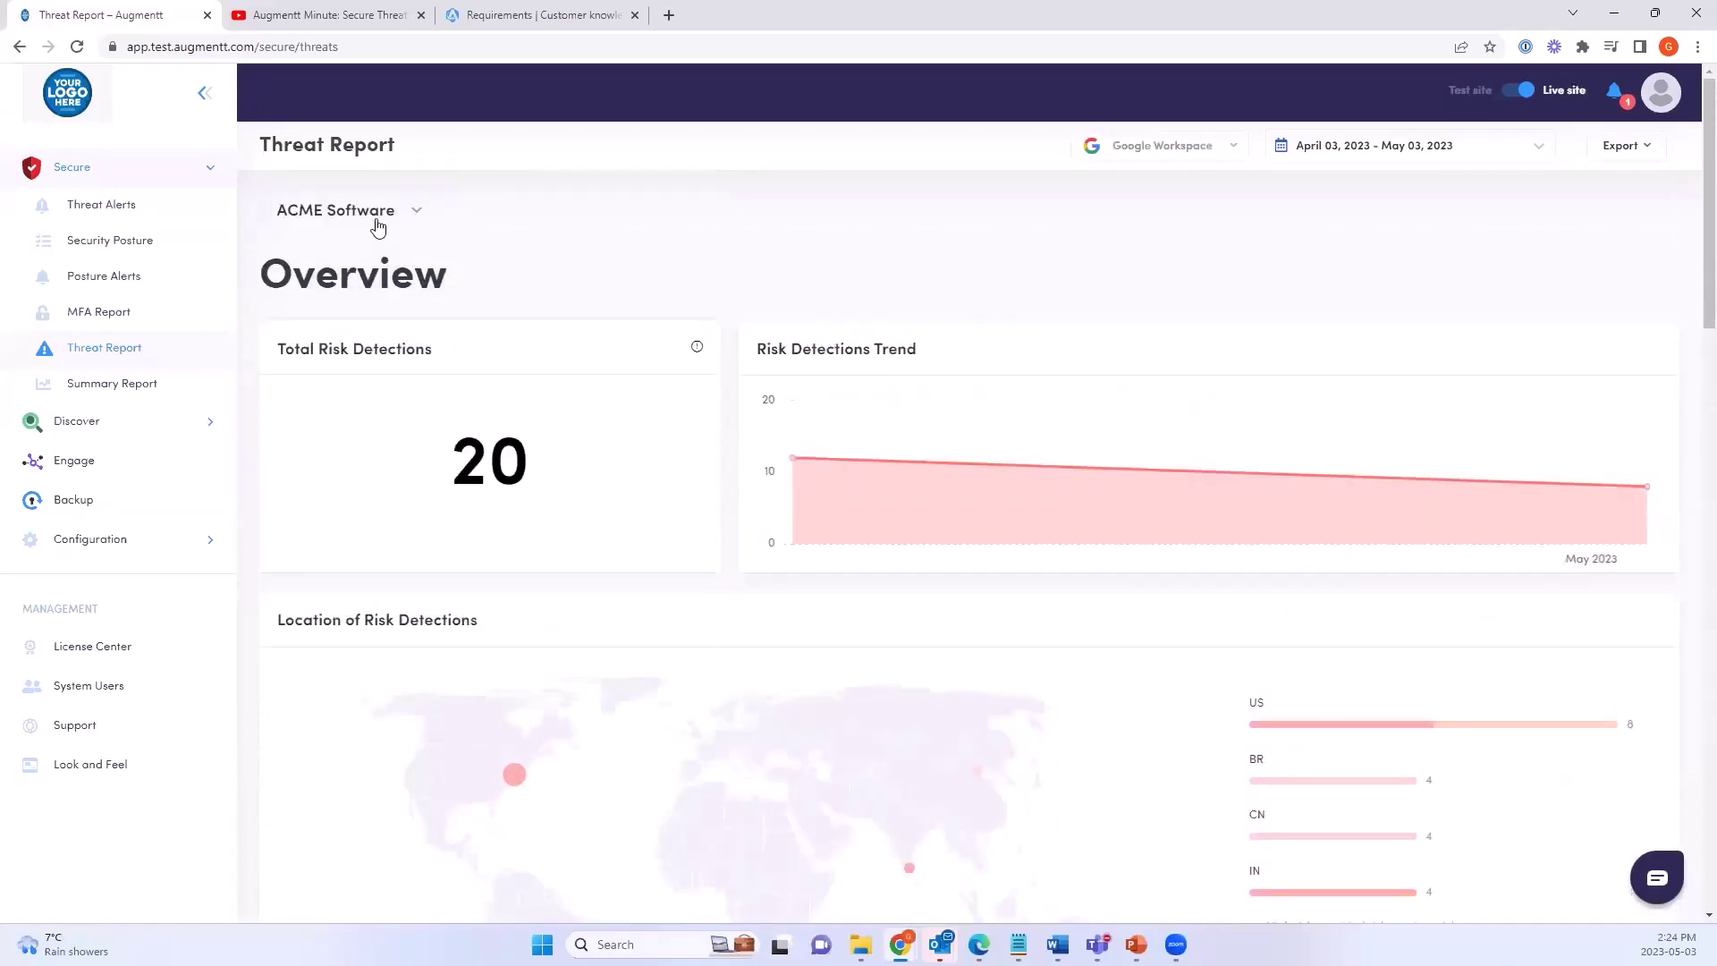
Return to ACME Healthcare and open its Security Posture, showing 3/15 recommendations
{"action": "left_click", "coordinate": [424, 216]}
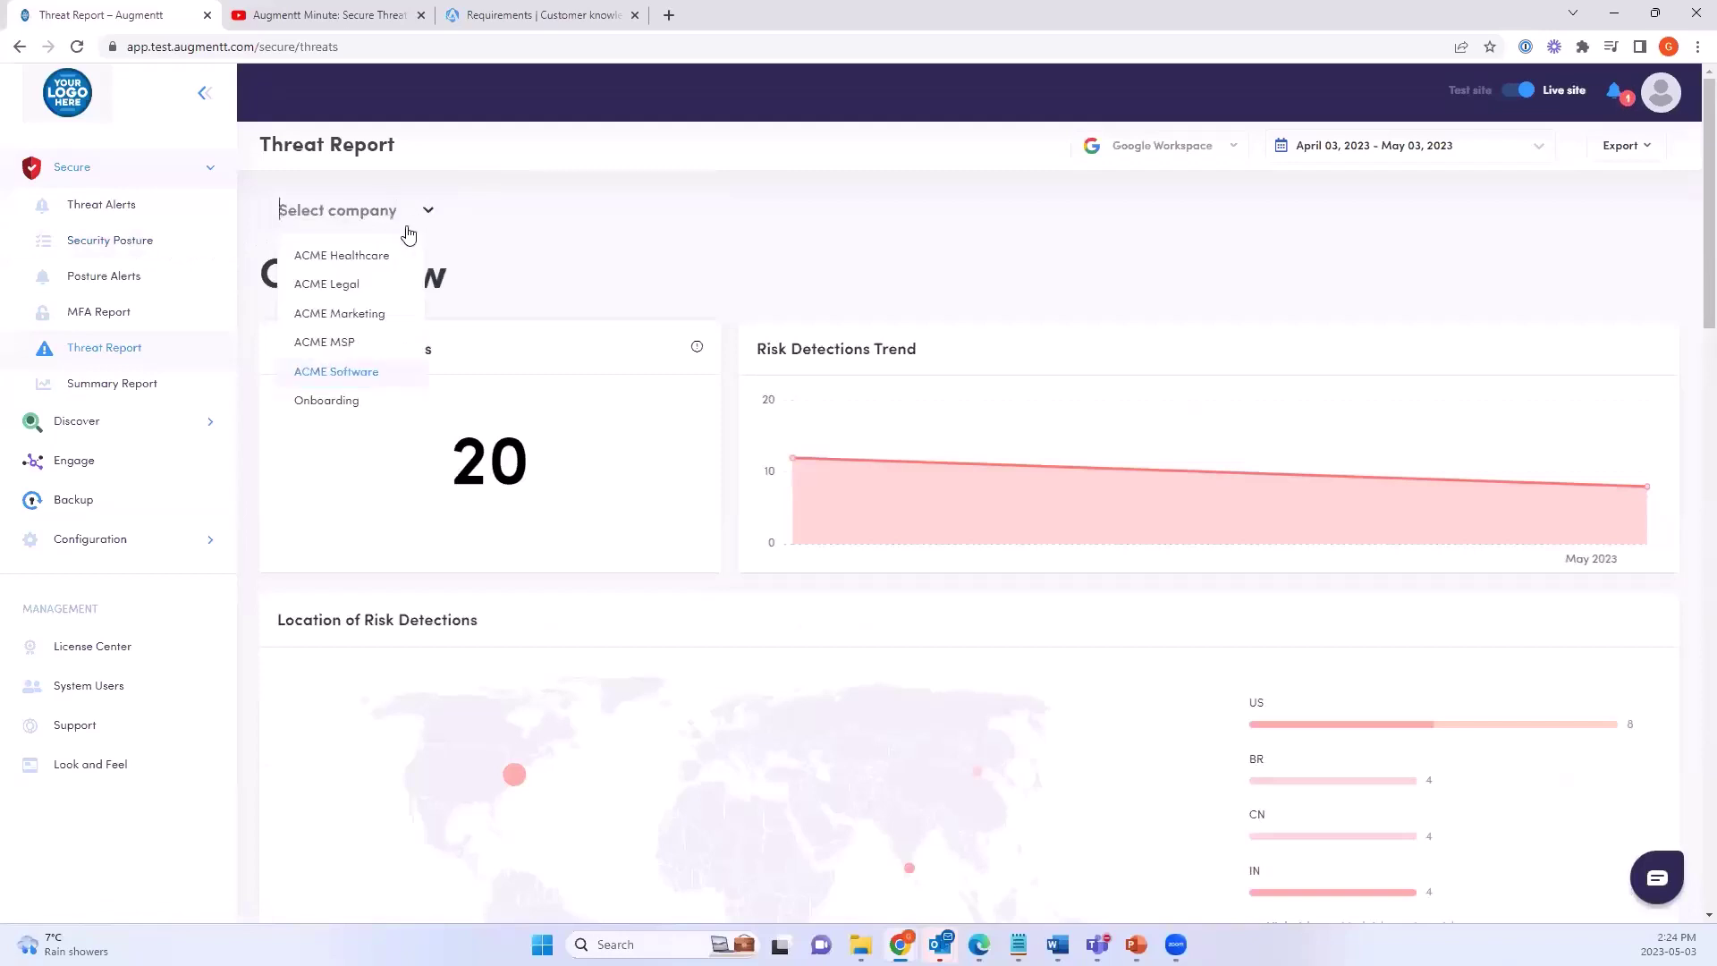
{"action": "left_click", "coordinate": [380, 259]}
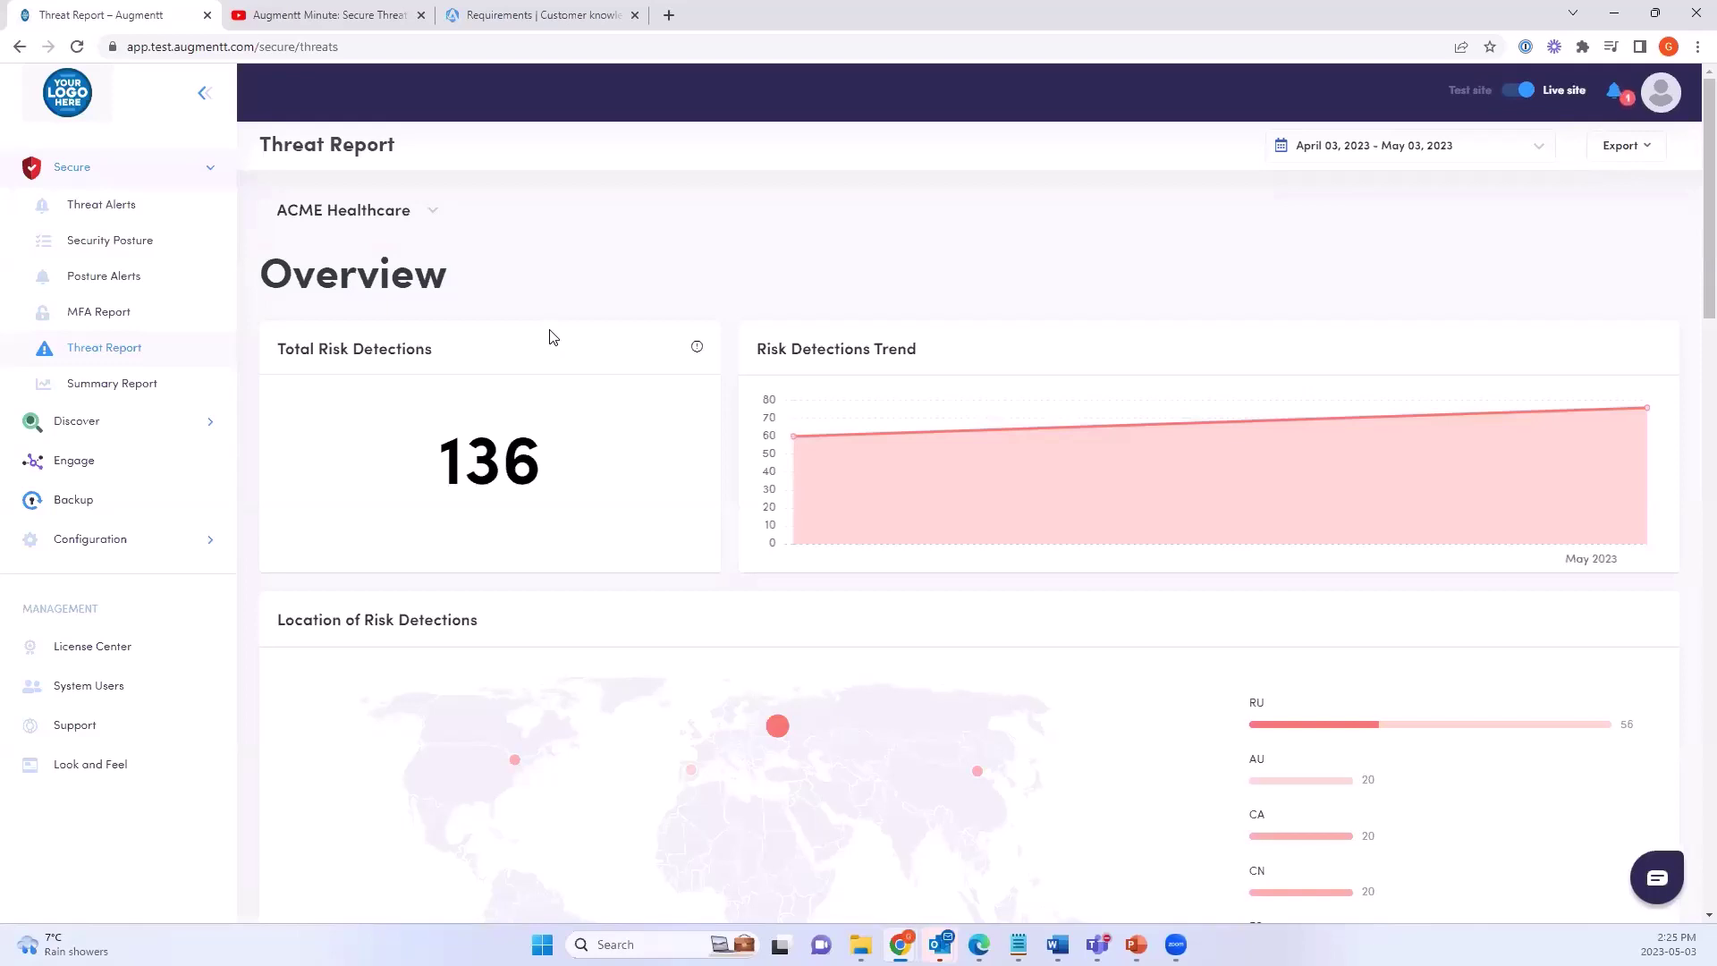
{"action": "left_click", "coordinate": [174, 236]}
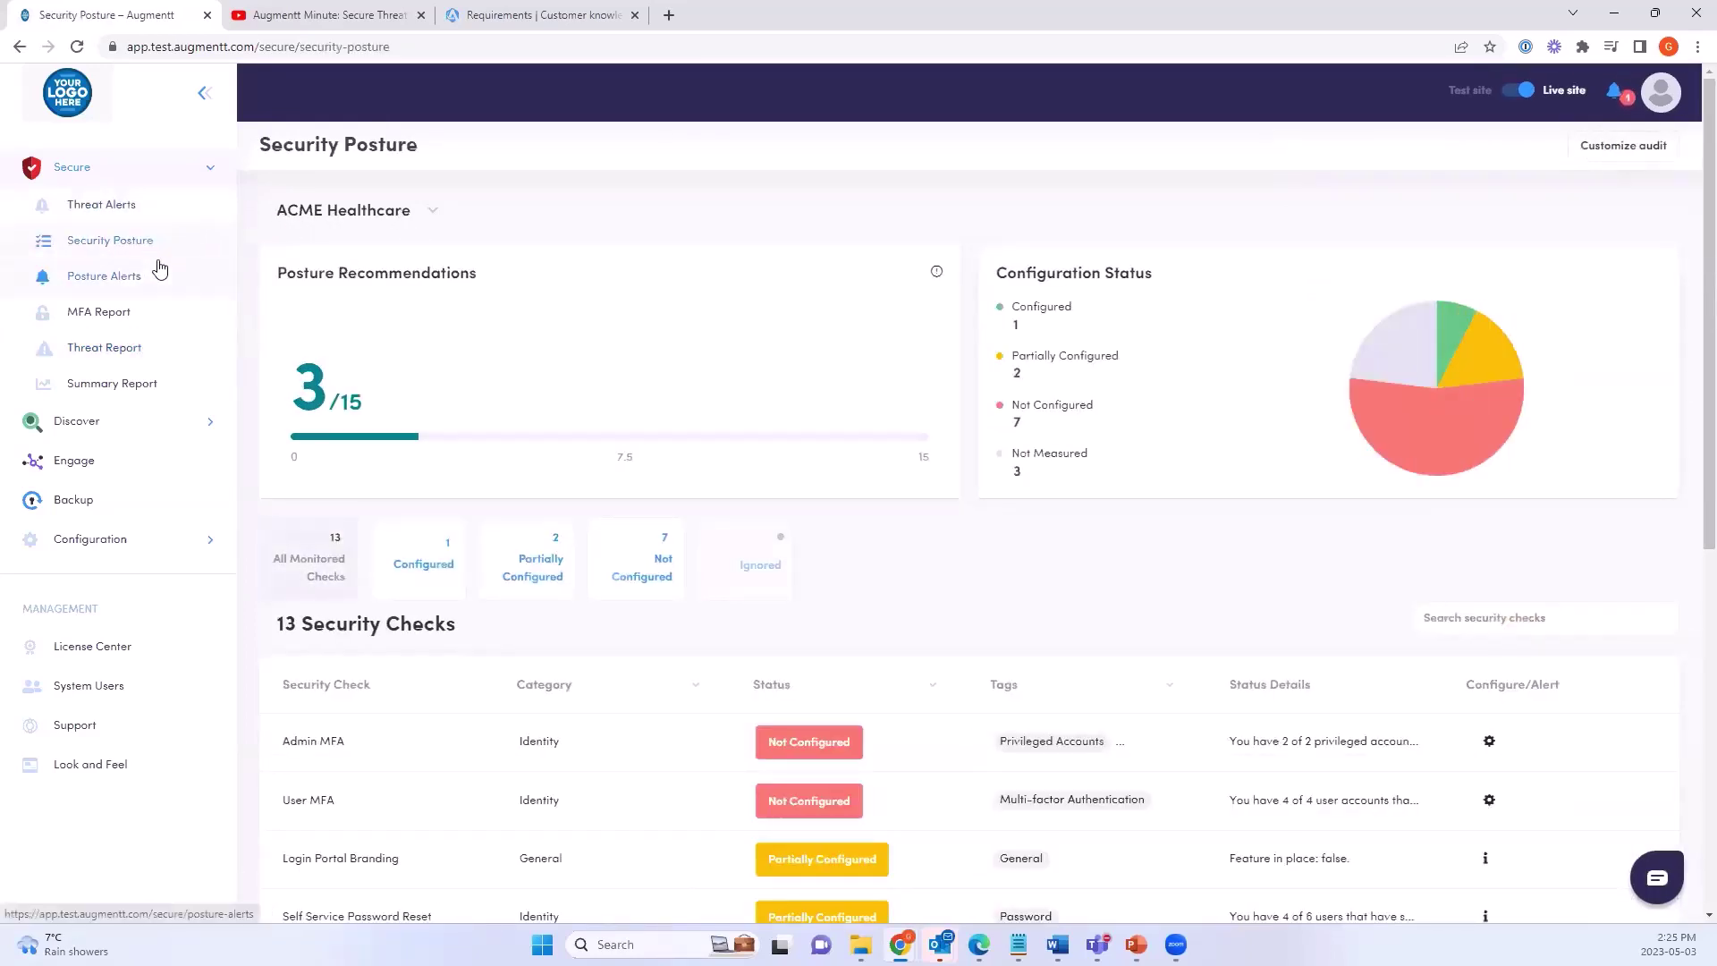
Filter Security Posture to All companies and scroll through the five company cards
{"action": "left_click", "coordinate": [431, 219]}
{"action": "left_click", "coordinate": [371, 259]}
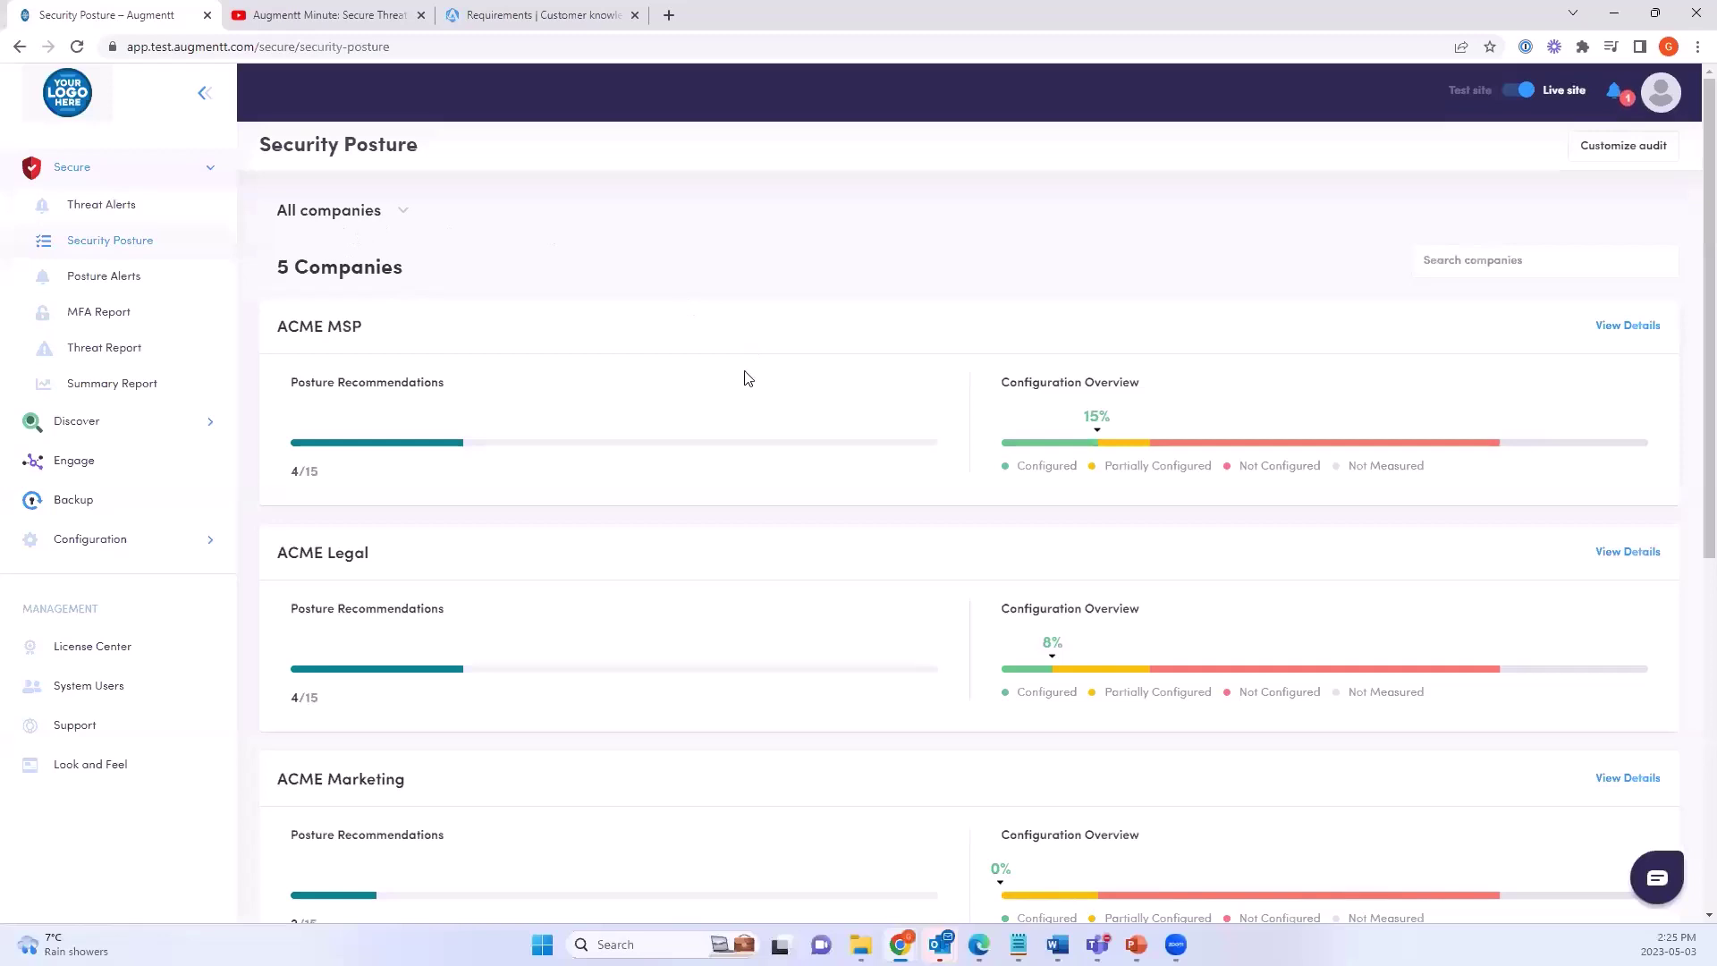
{"action": "scroll", "coordinate": [743, 376], "scroll_direction": "down", "scroll_amount": 1}
{"action": "scroll", "coordinate": [748, 377], "scroll_direction": "down", "scroll_amount": 3}
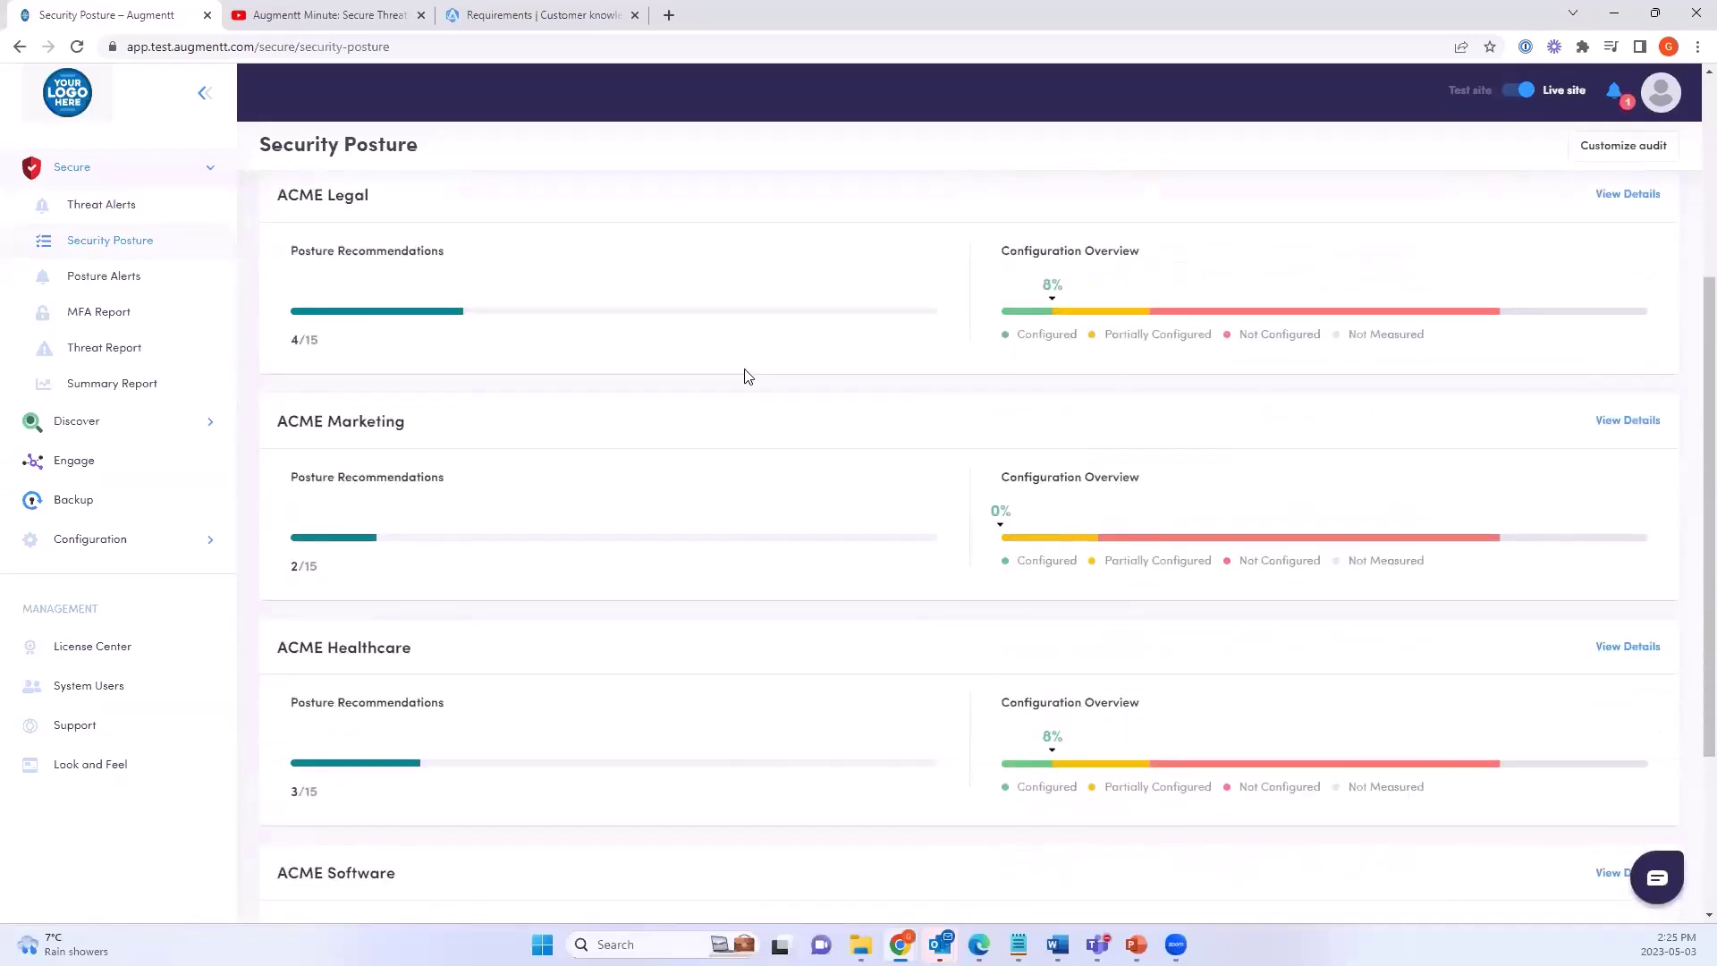
{"action": "scroll", "coordinate": [747, 377], "scroll_direction": "up", "scroll_amount": 4}
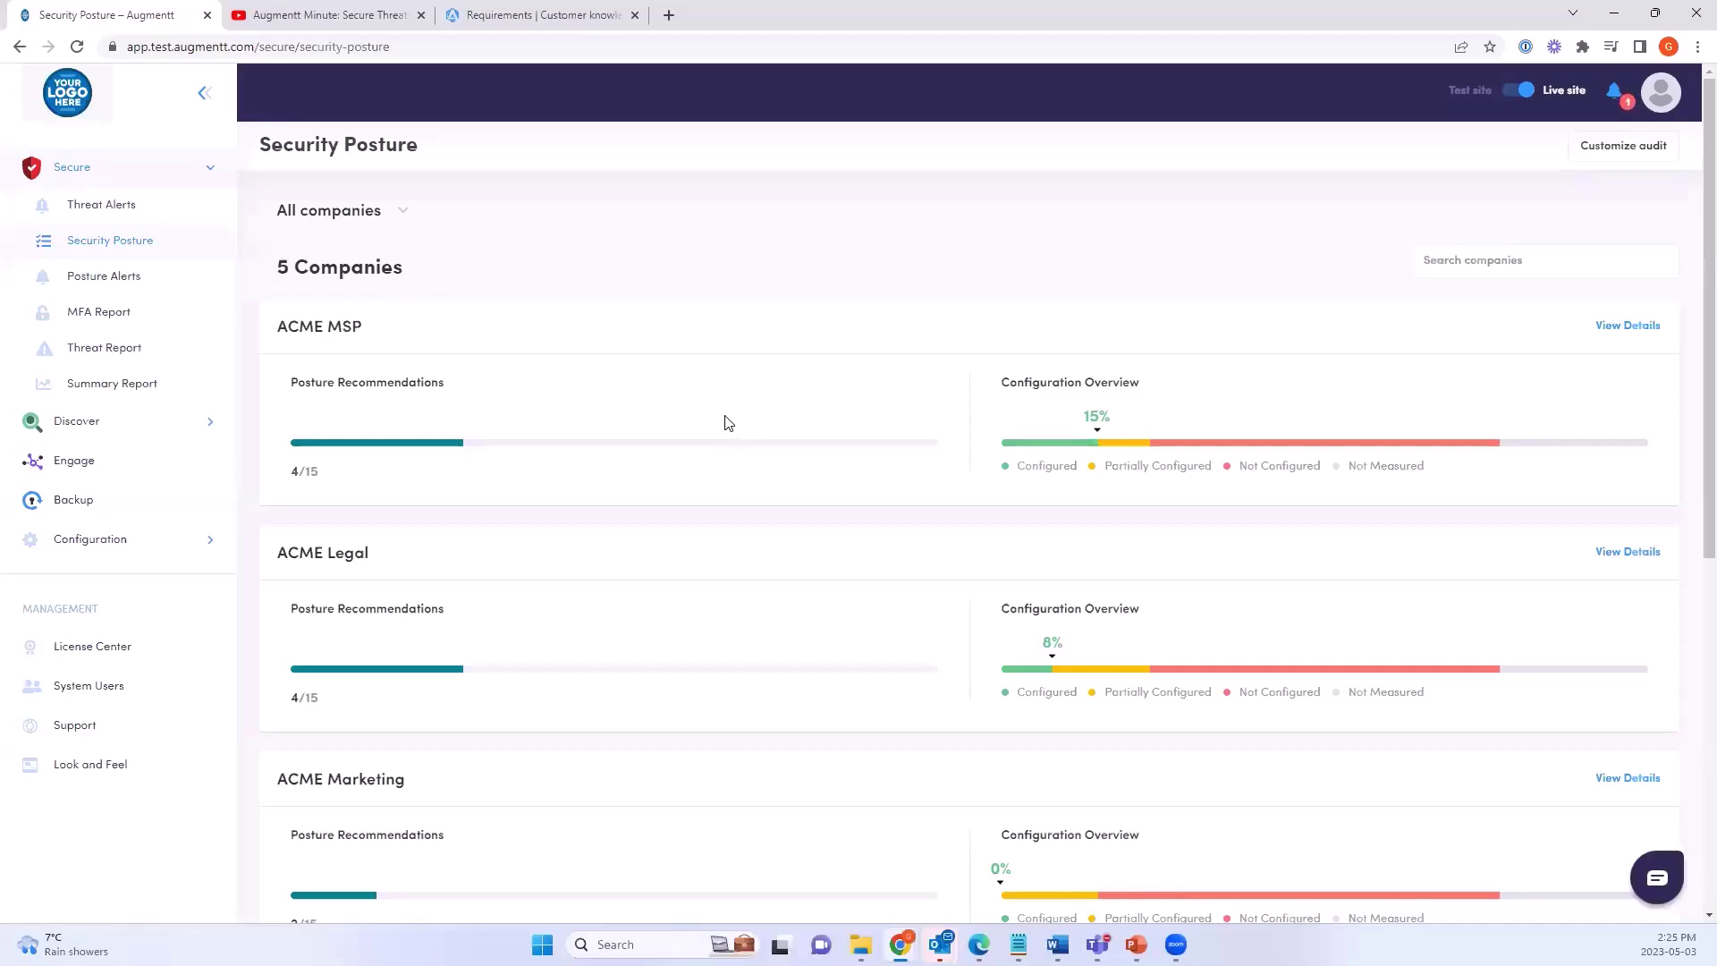
{"action": "scroll", "coordinate": [1123, 483], "scroll_direction": "down", "scroll_amount": 1}
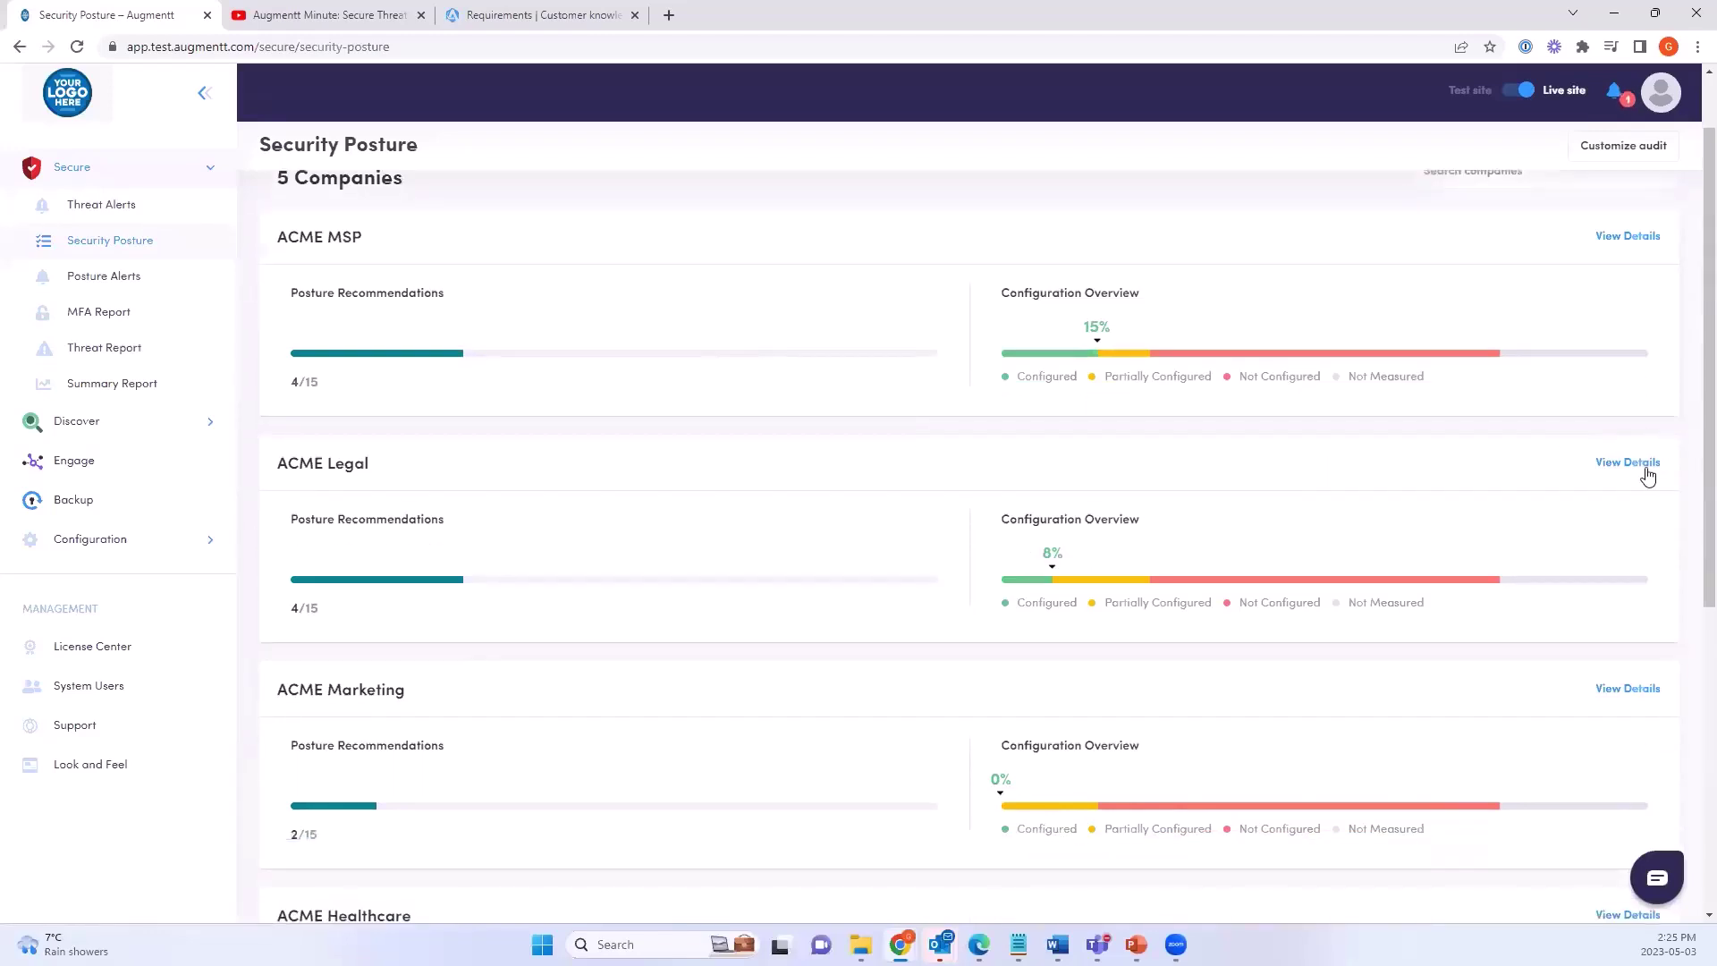
Open ACME Legal's View Details and review its 13 security checks' configuration statuses
{"action": "left_click", "coordinate": [1643, 467]}
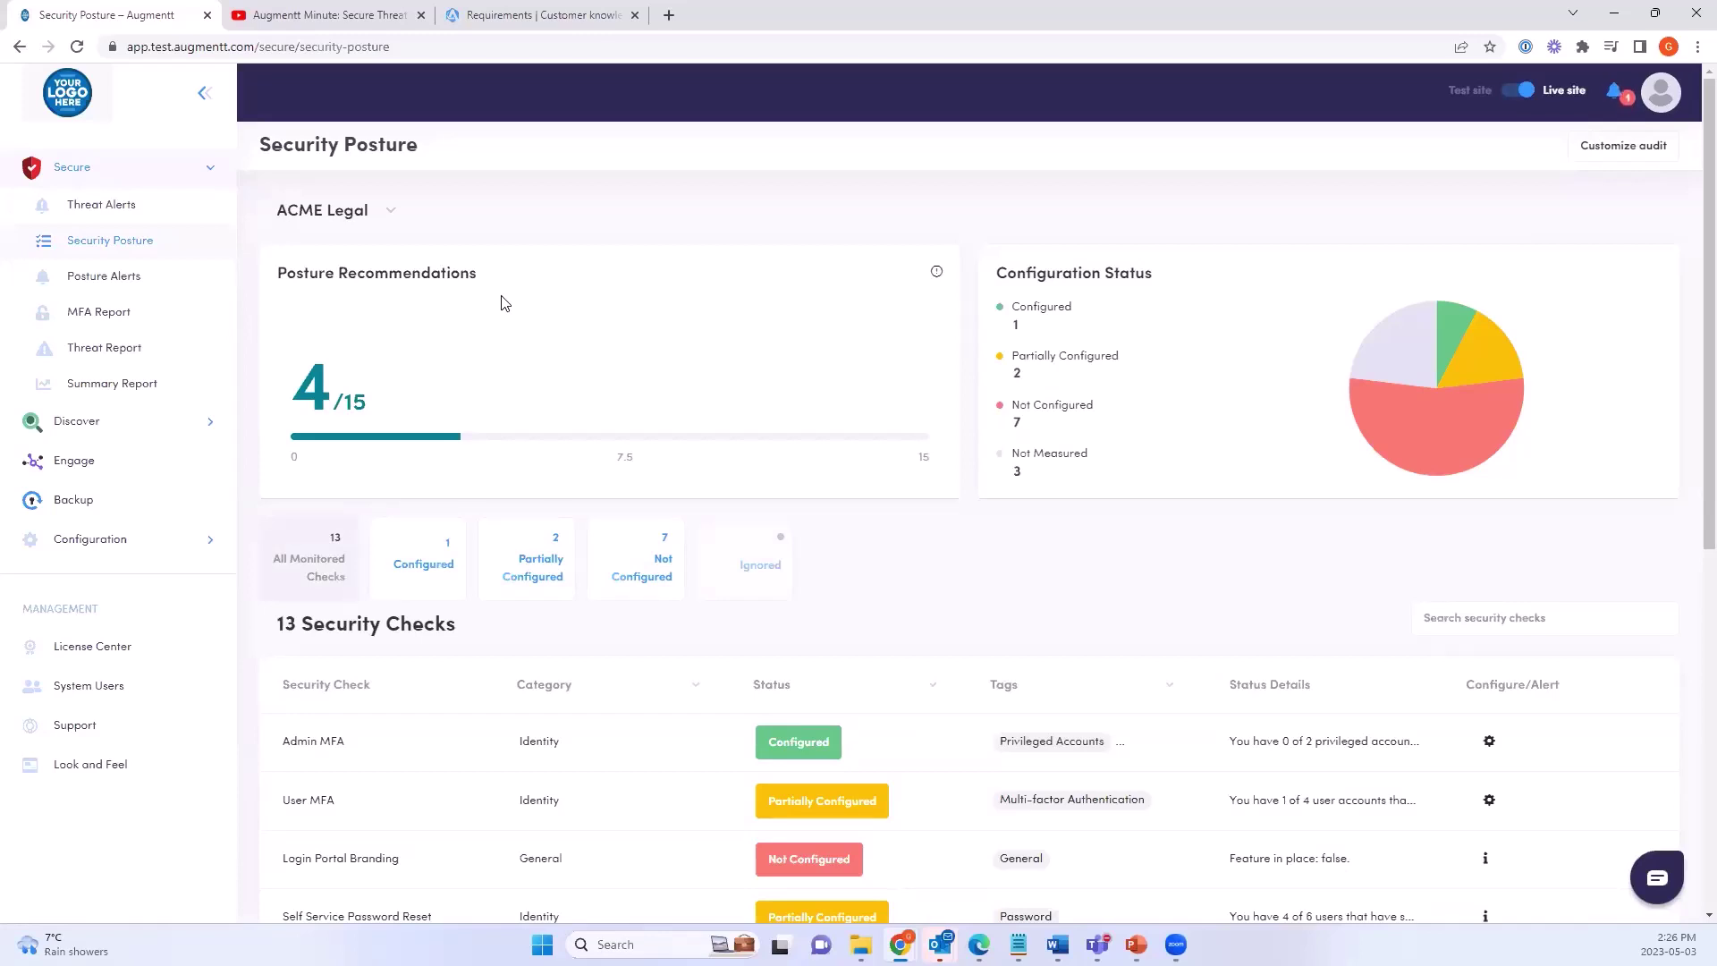
{"action": "scroll", "coordinate": [716, 421], "scroll_direction": "down", "scroll_amount": 2}
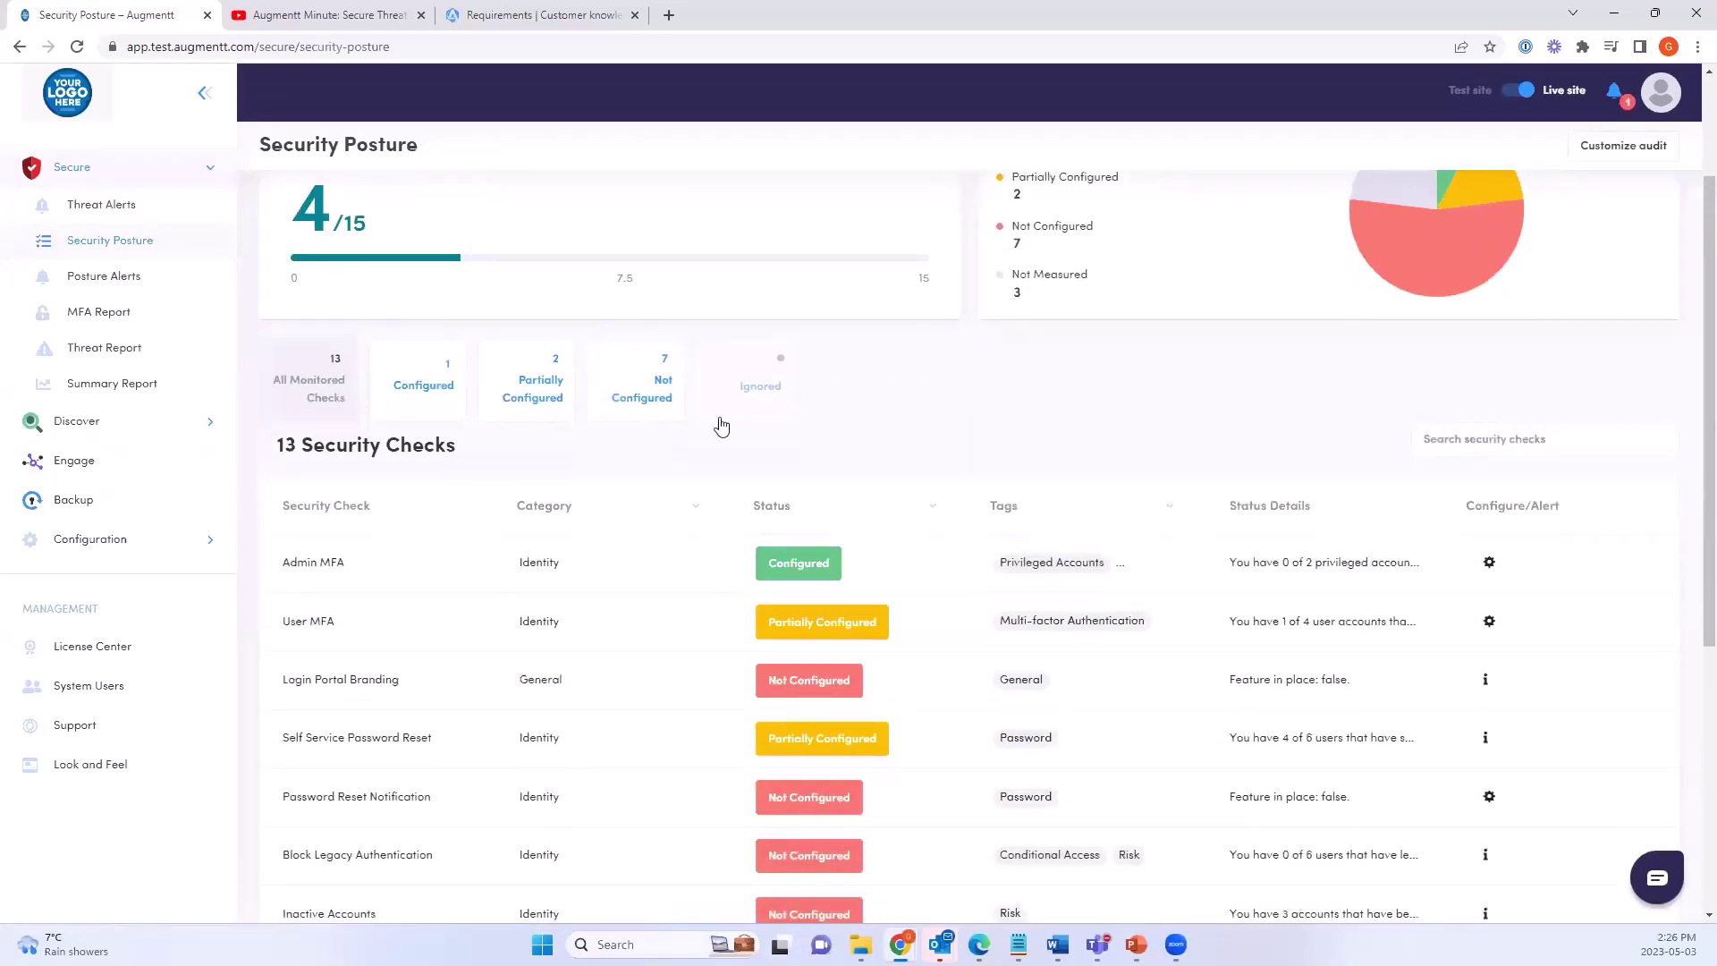
{"action": "scroll", "coordinate": [721, 426], "scroll_direction": "up", "scroll_amount": 2}
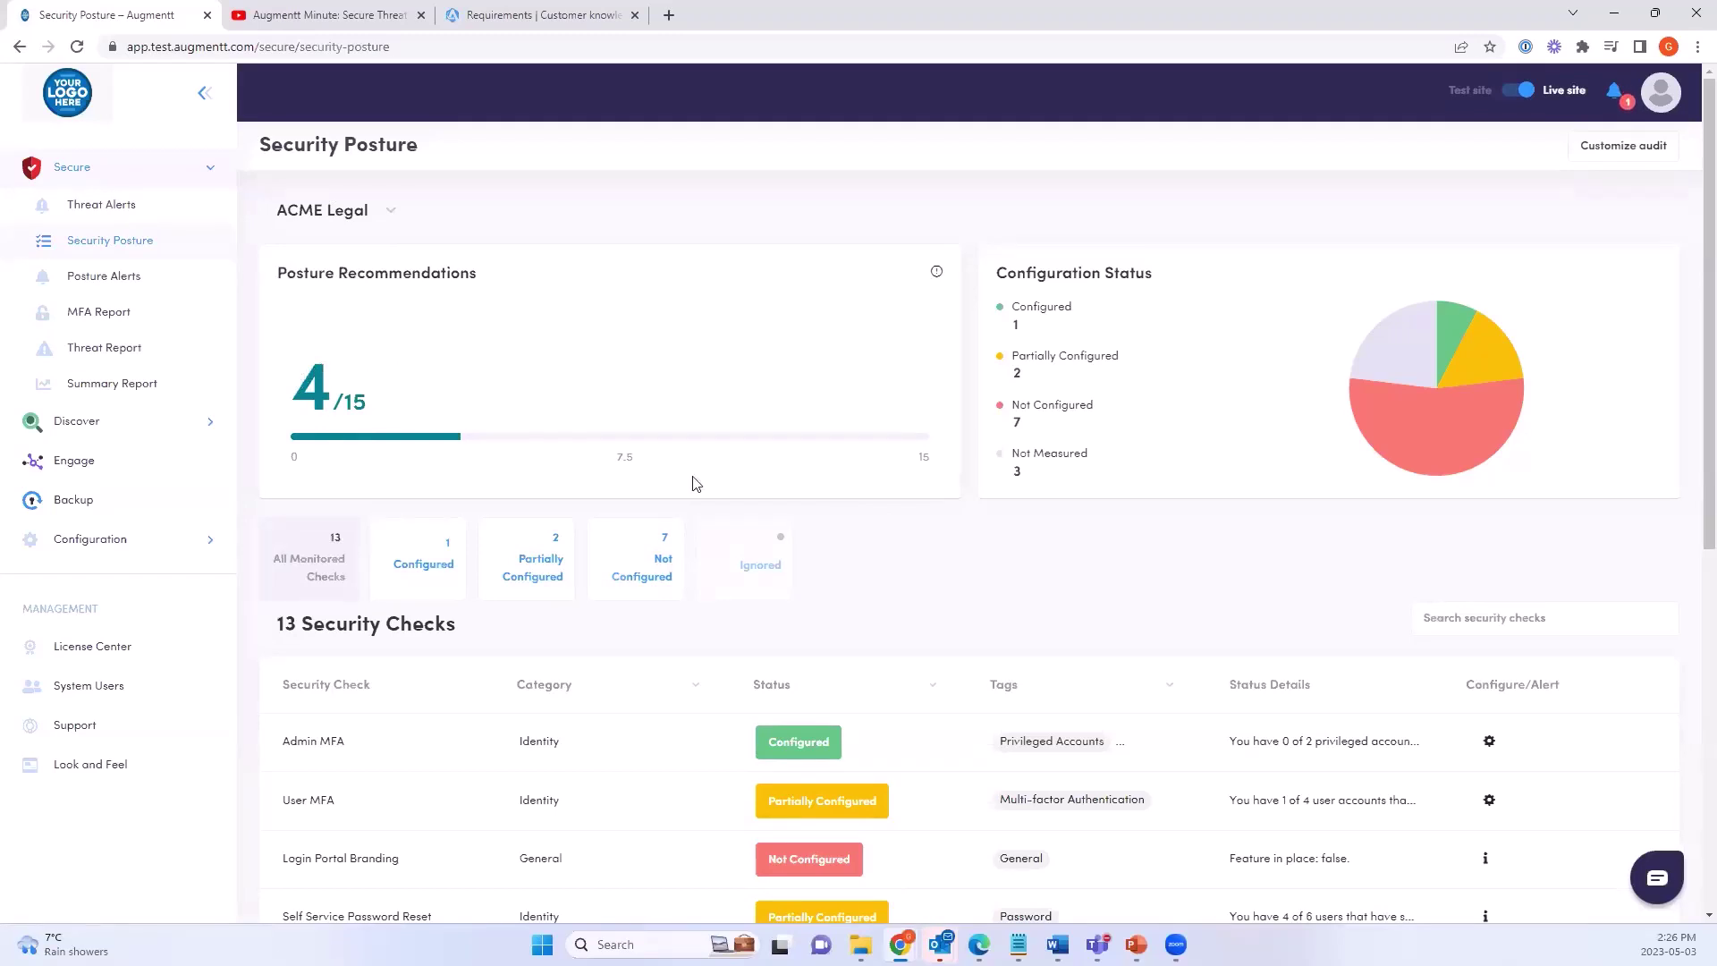
{"action": "scroll", "coordinate": [850, 490], "scroll_direction": "down", "scroll_amount": 2}
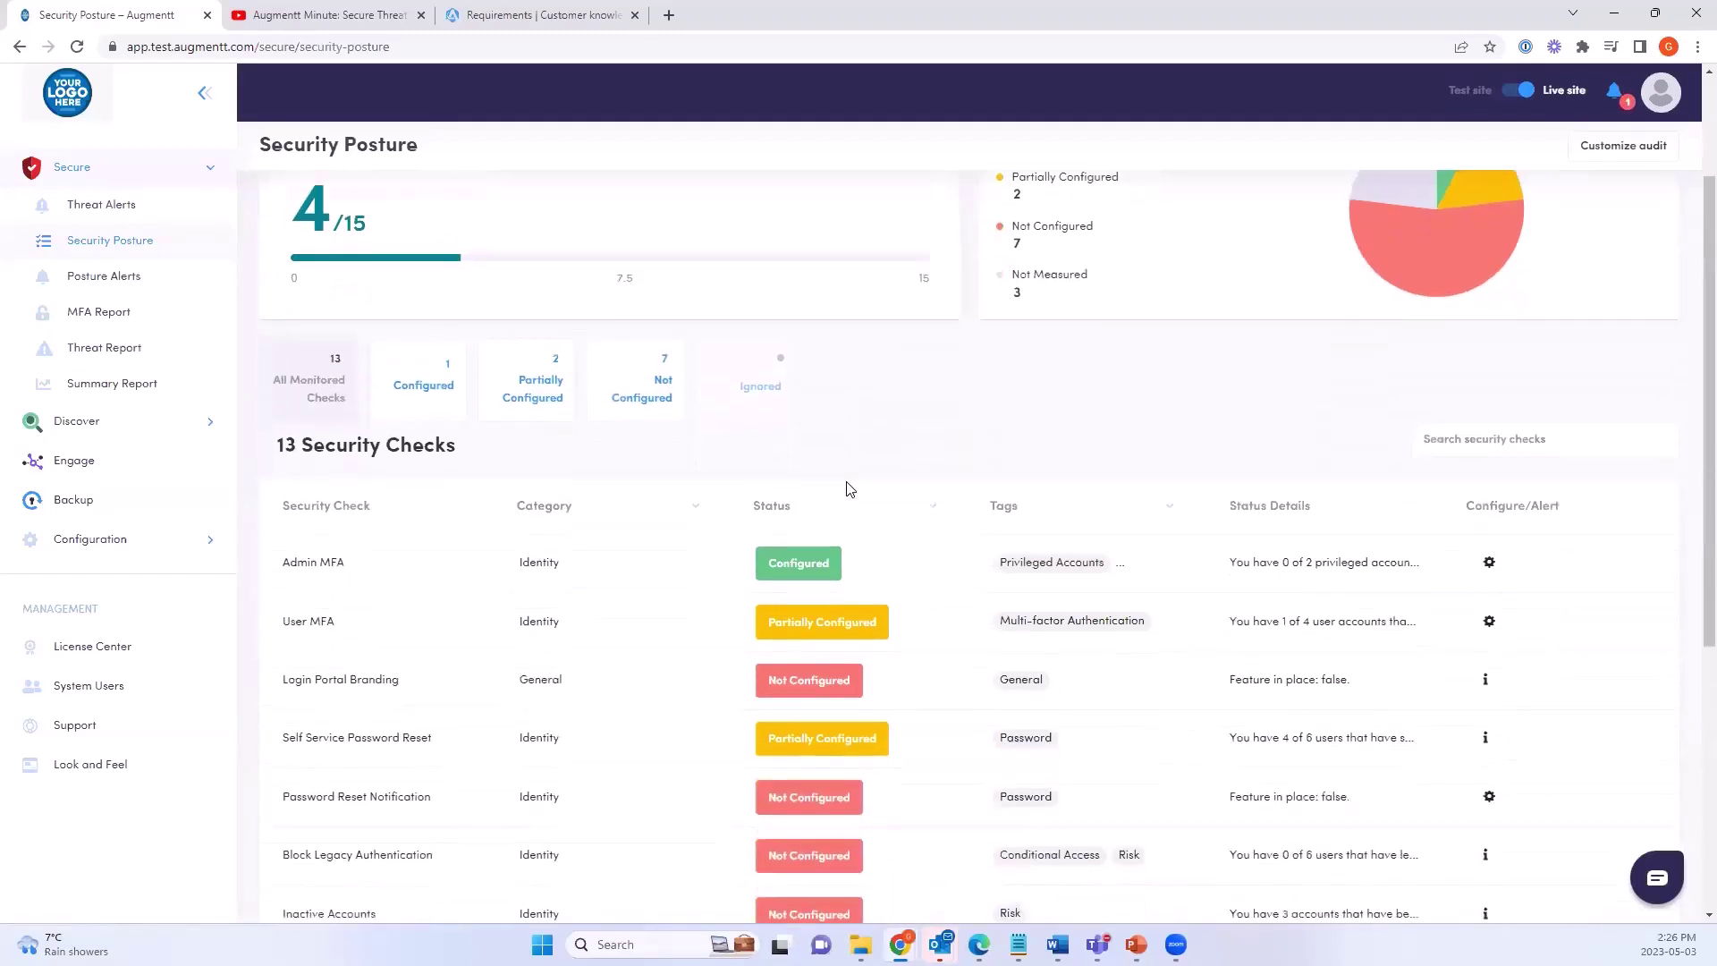
{"action": "scroll", "coordinate": [362, 492], "scroll_direction": "down", "scroll_amount": 1}
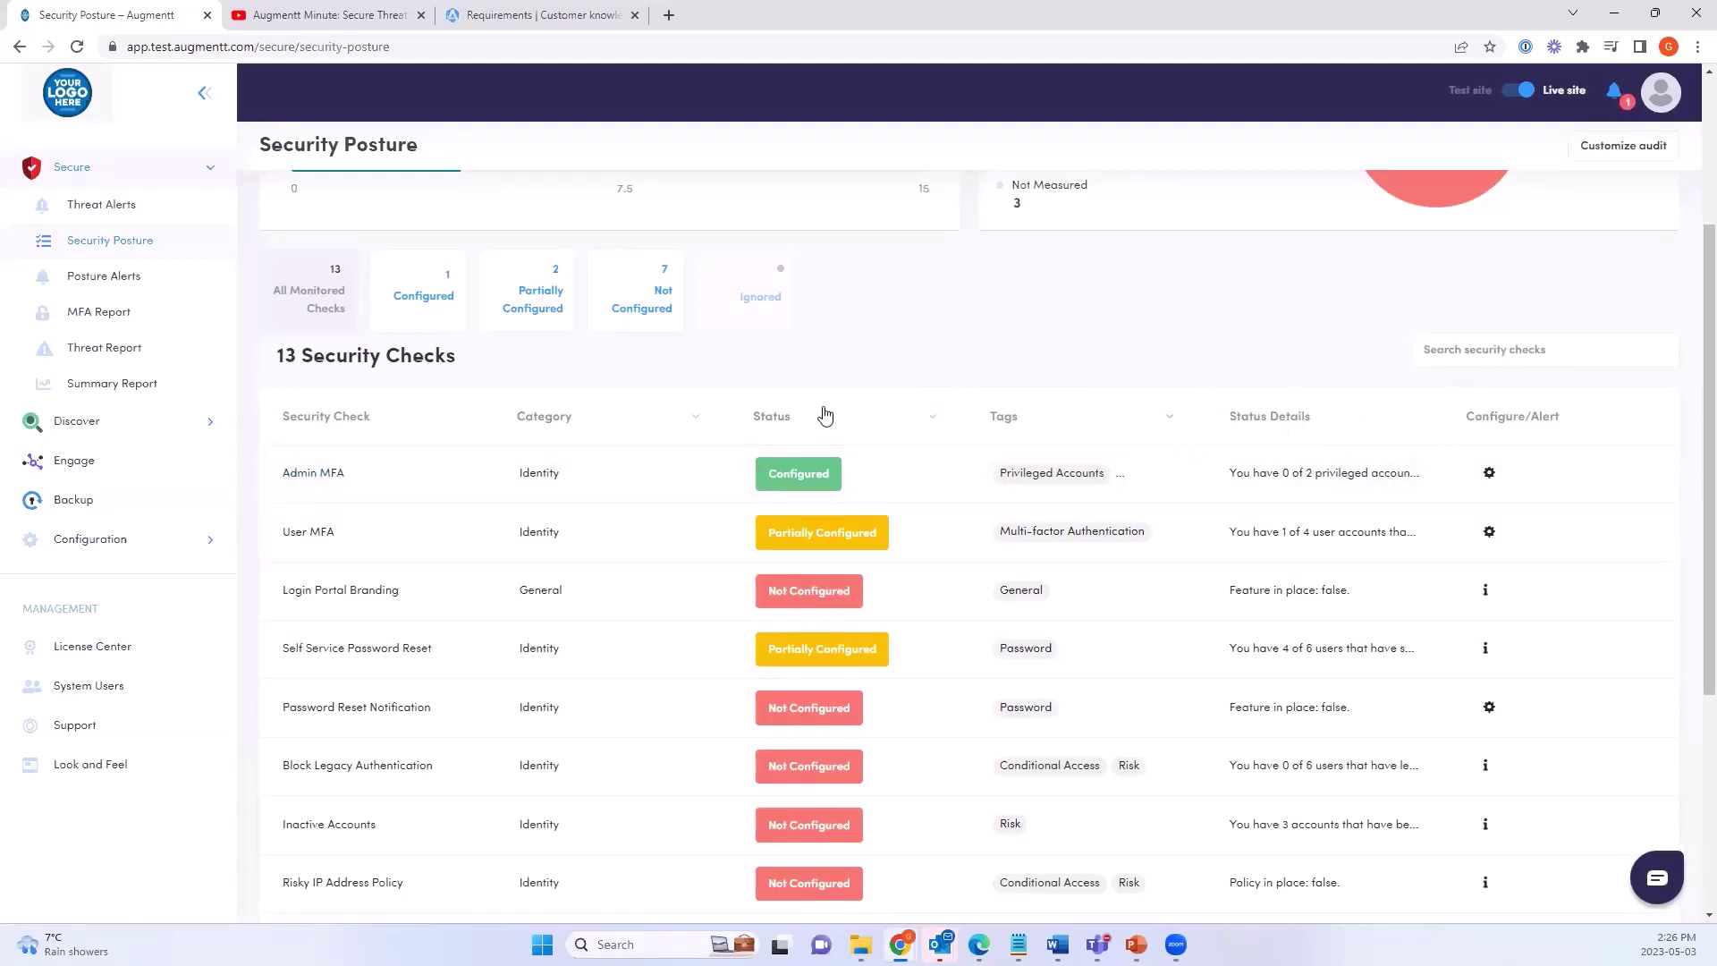
{"action": "scroll", "coordinate": [824, 411], "scroll_direction": "down", "scroll_amount": 1}
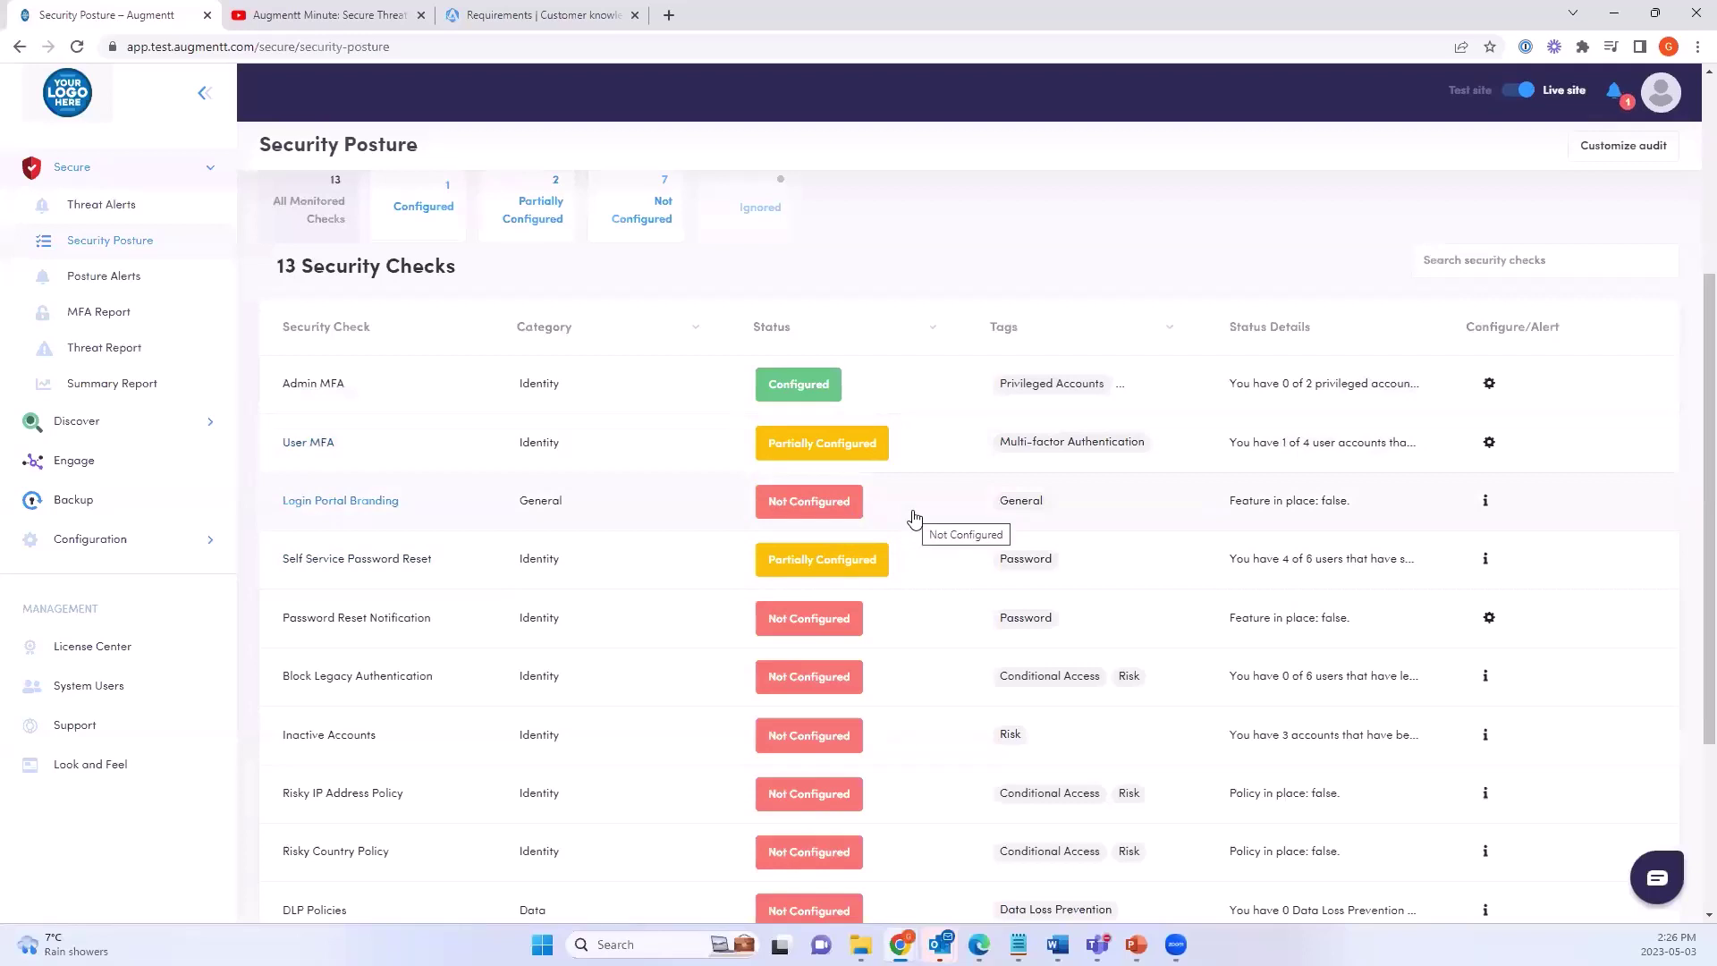
{"action": "scroll", "coordinate": [908, 526], "scroll_direction": "down", "scroll_amount": 1}
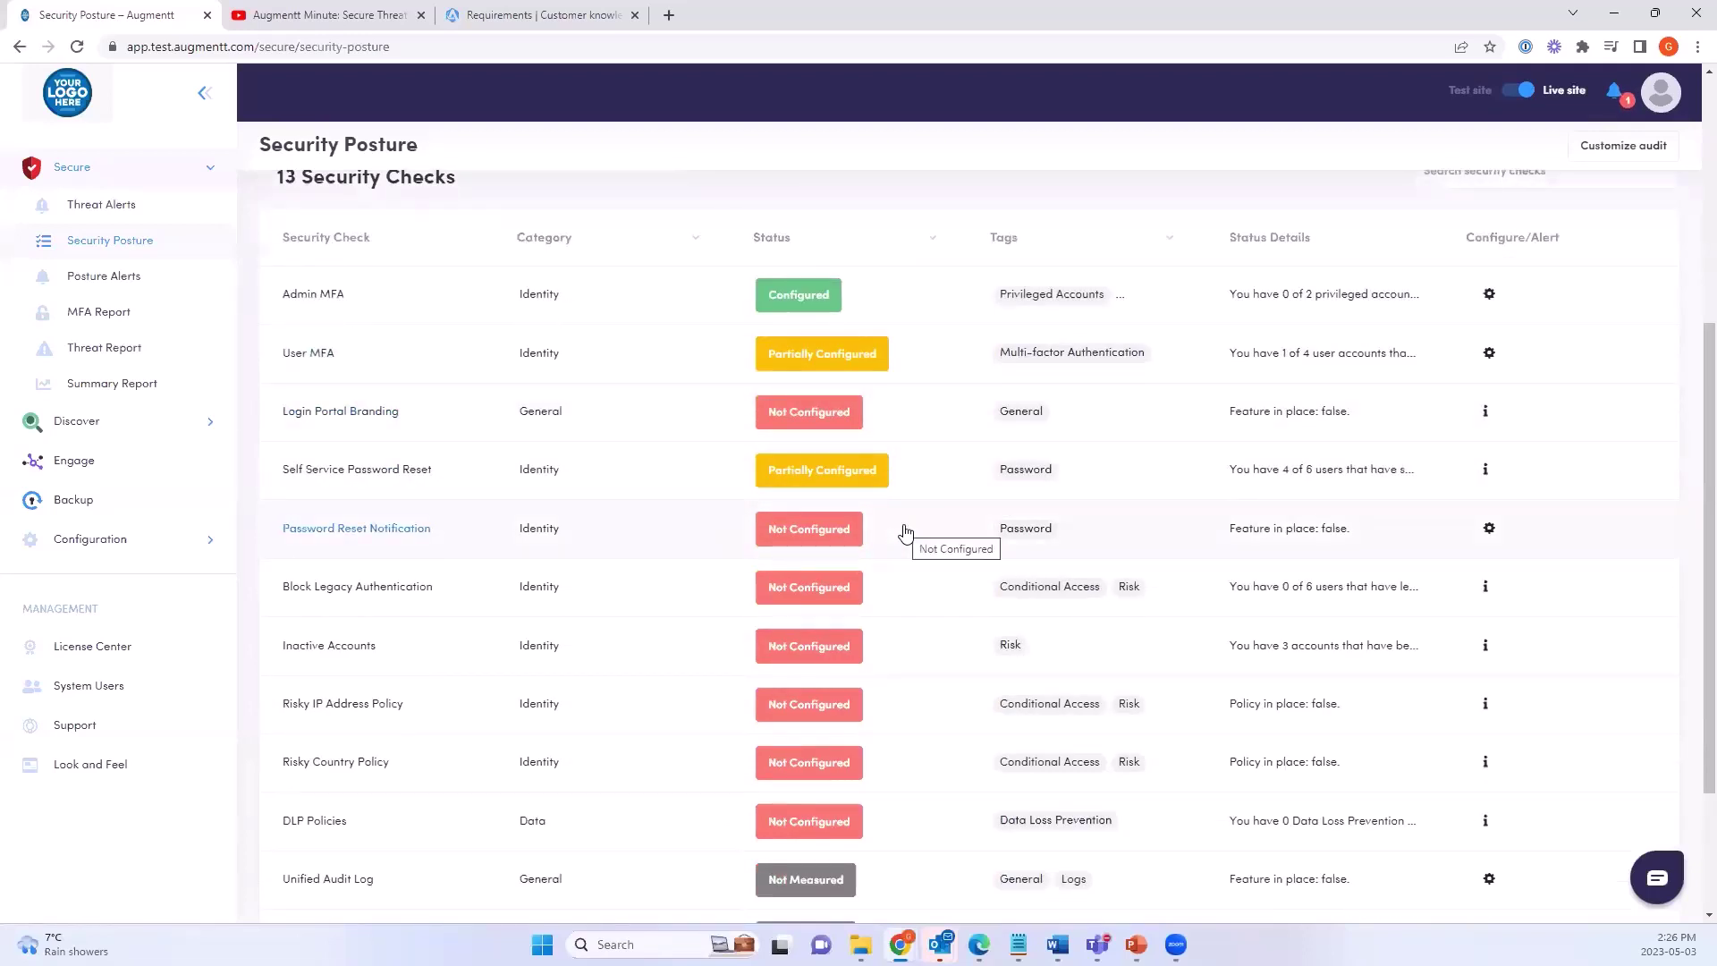
{"action": "scroll", "coordinate": [905, 532], "scroll_direction": "up", "scroll_amount": 1}
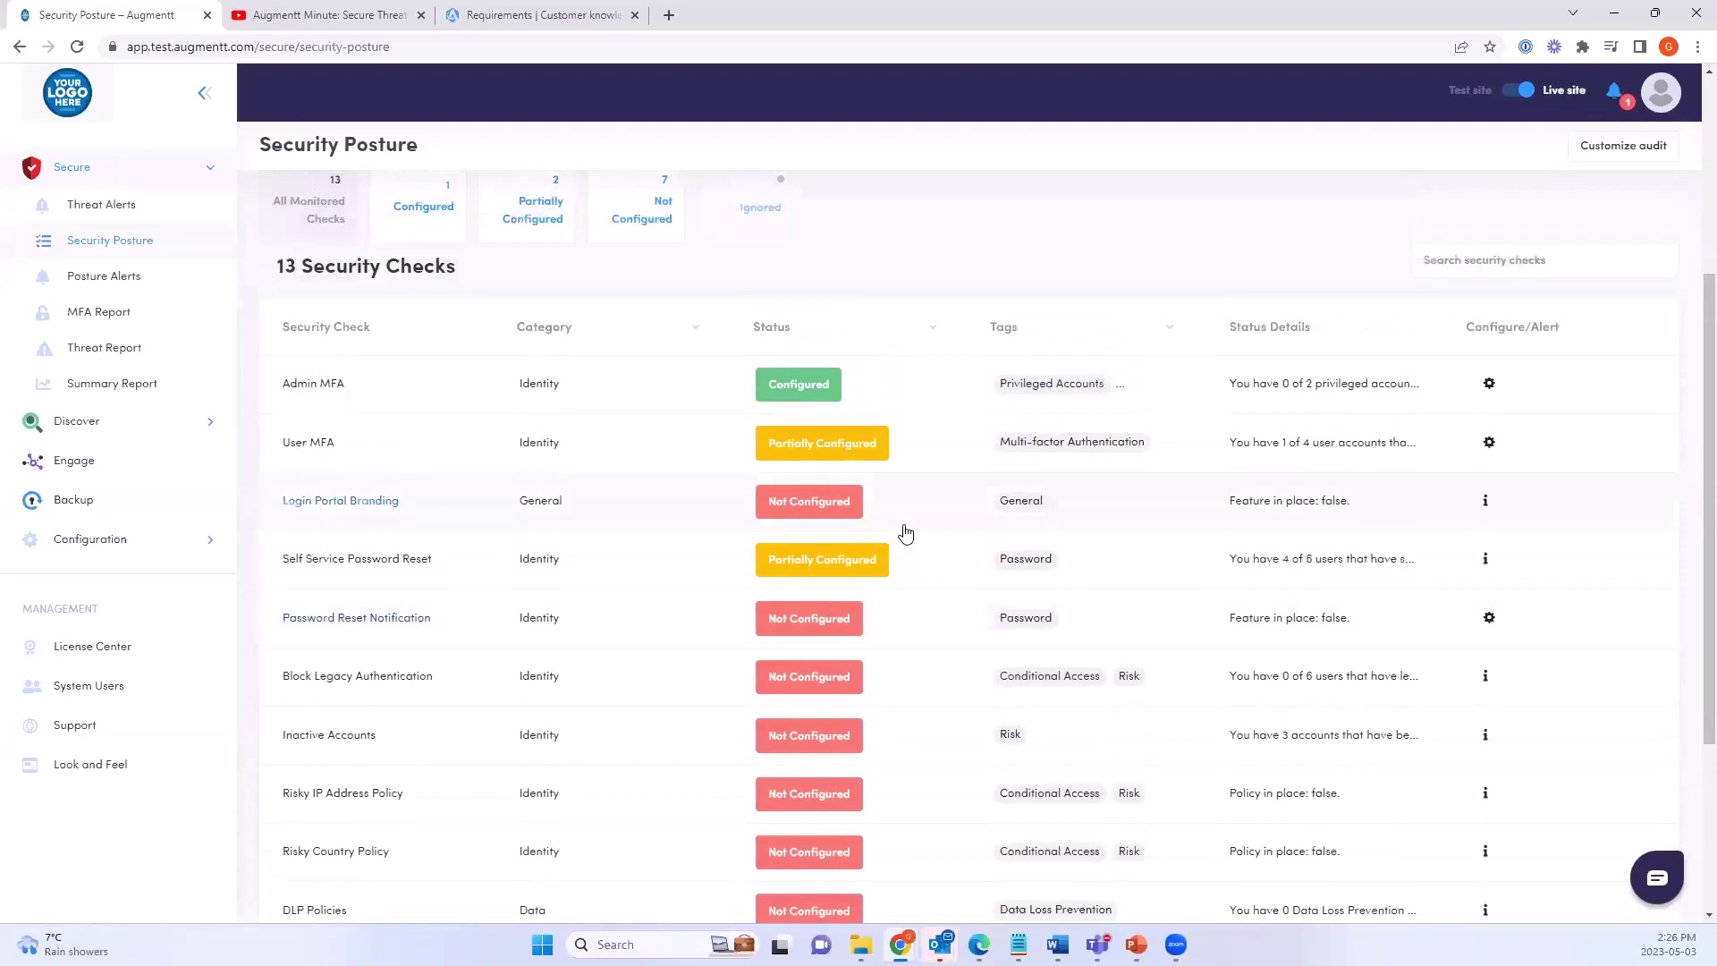
Open User MFA and filter ACME Legal's accounts by all, compliant and non-compliant
{"action": "left_click", "coordinate": [325, 445]}
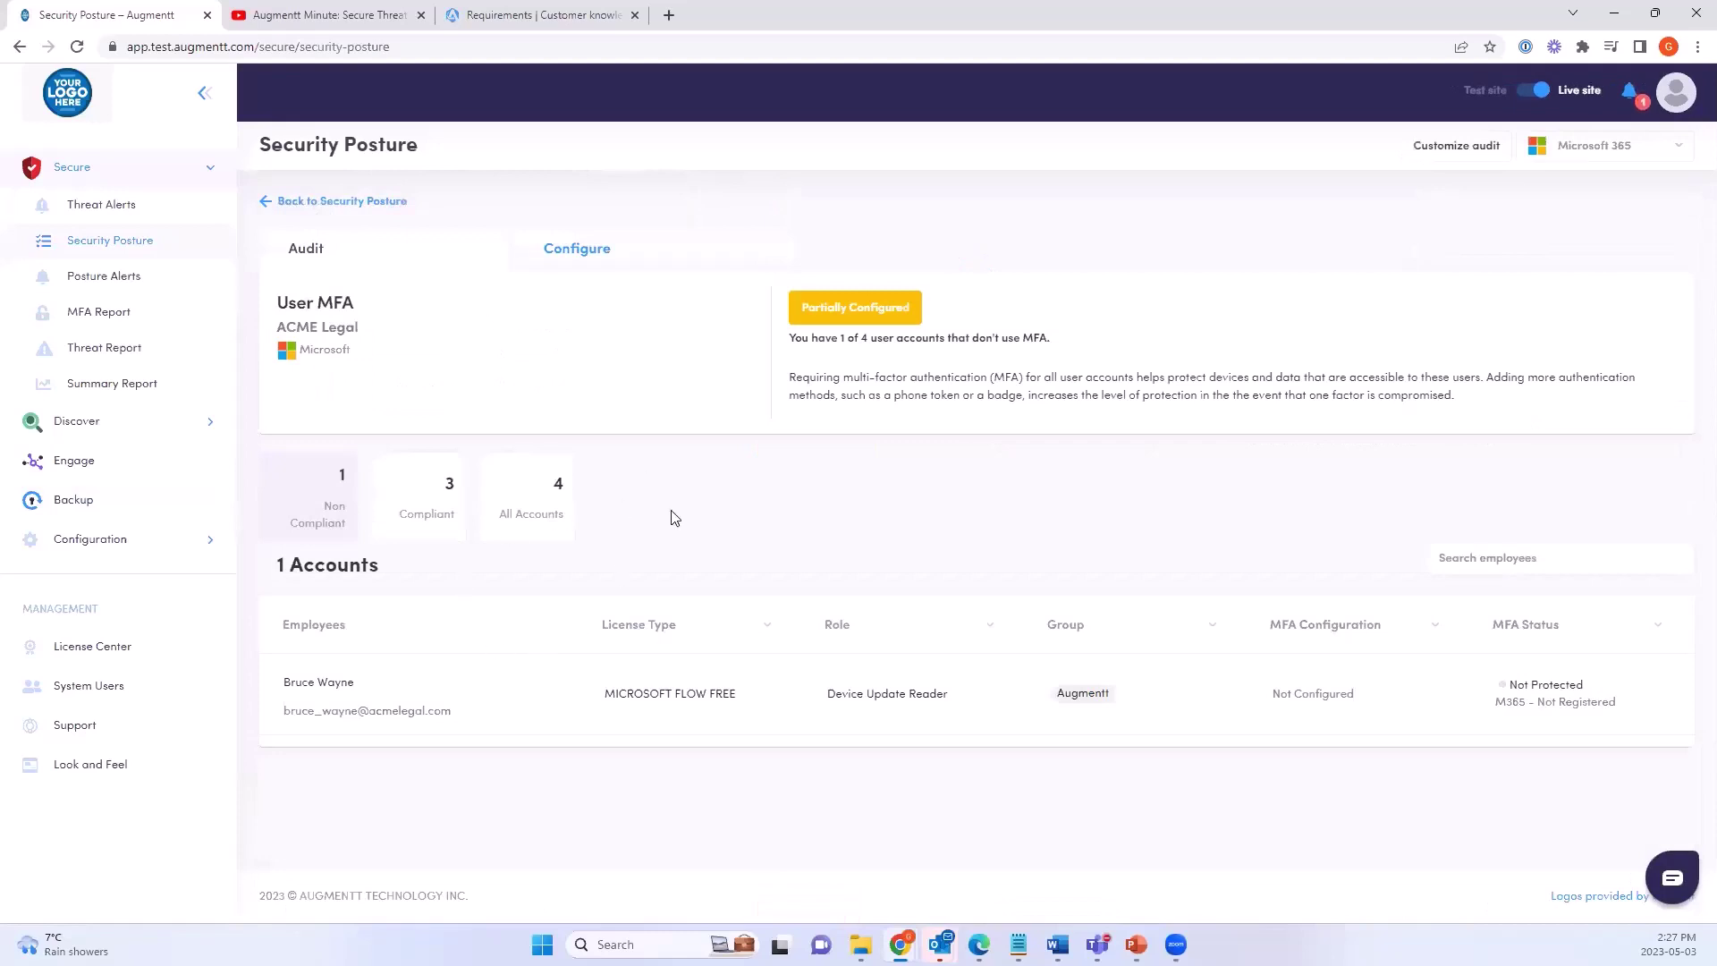
{"action": "left_click", "coordinate": [561, 527]}
{"action": "scroll", "coordinate": [527, 572], "scroll_direction": "down", "scroll_amount": 2}
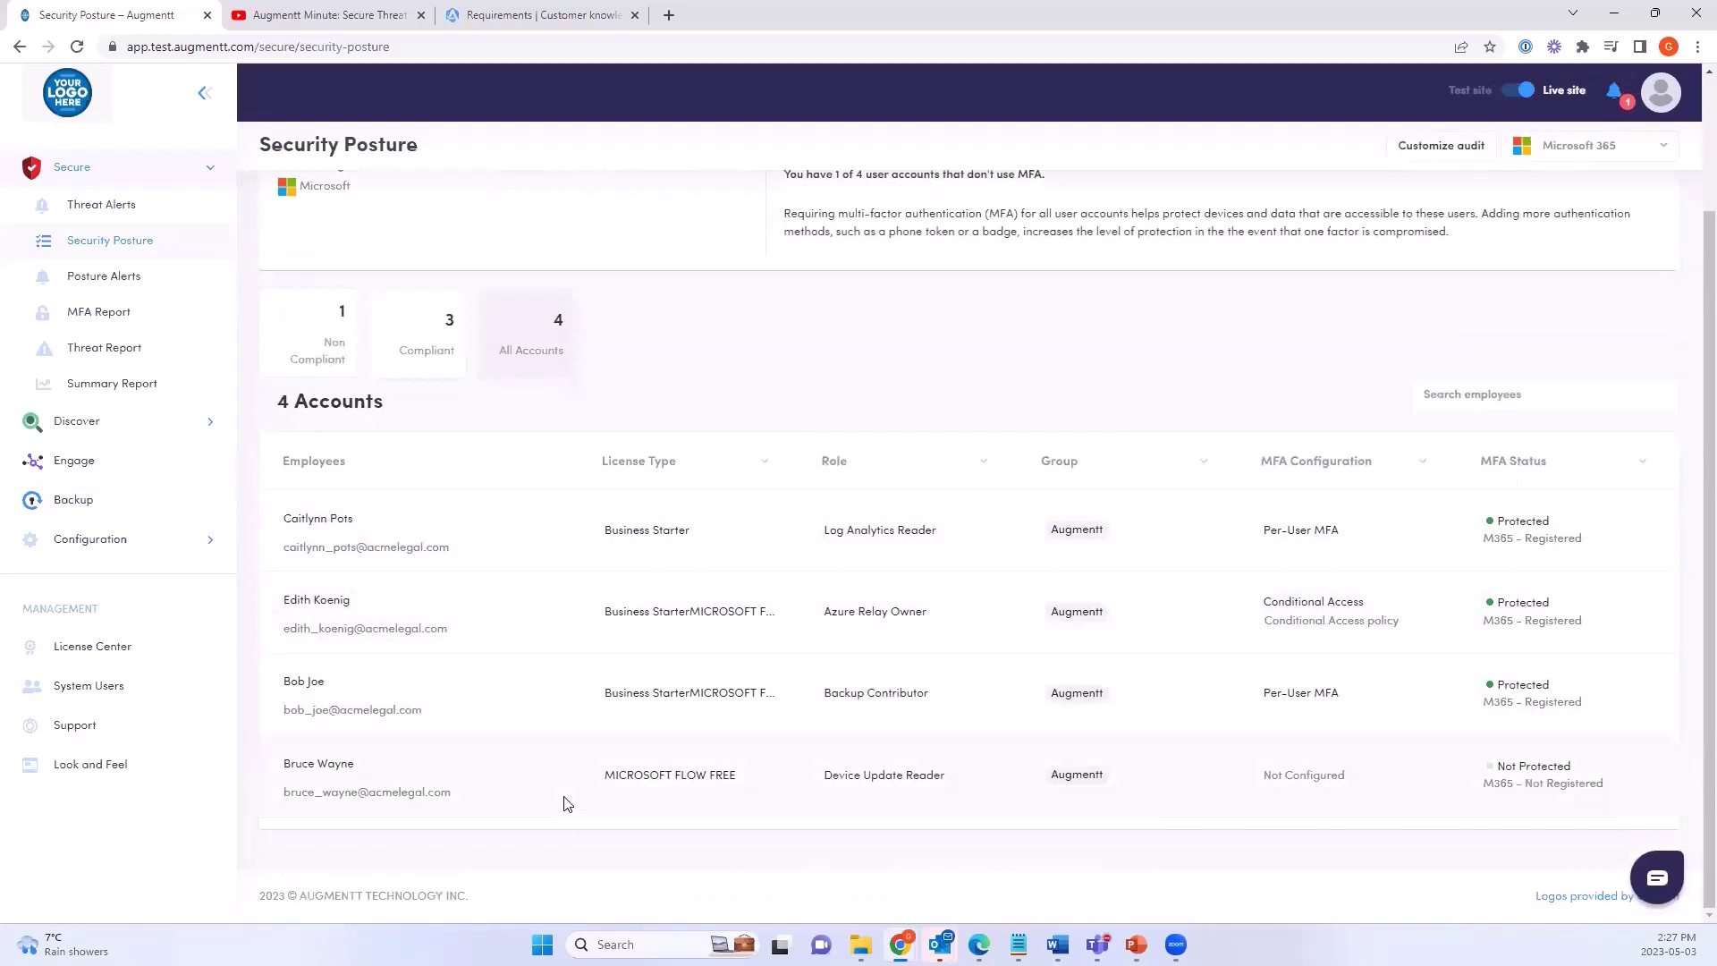
{"action": "left_click", "coordinate": [441, 373]}
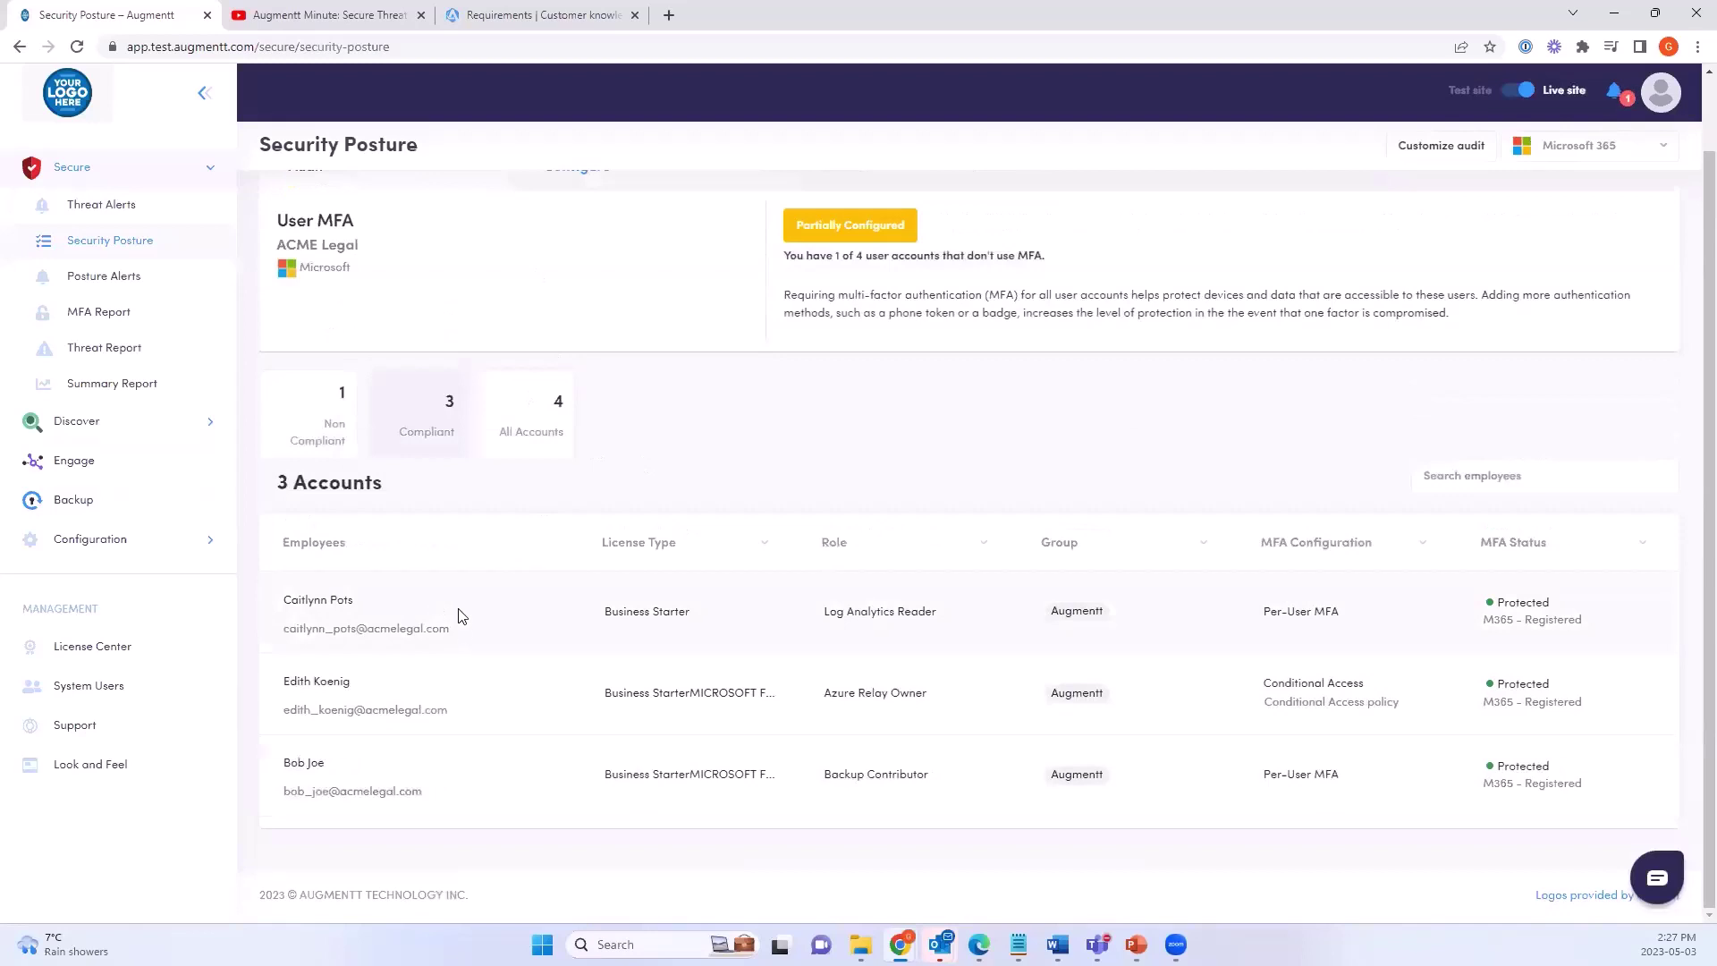
{"action": "left_click", "coordinate": [317, 427]}
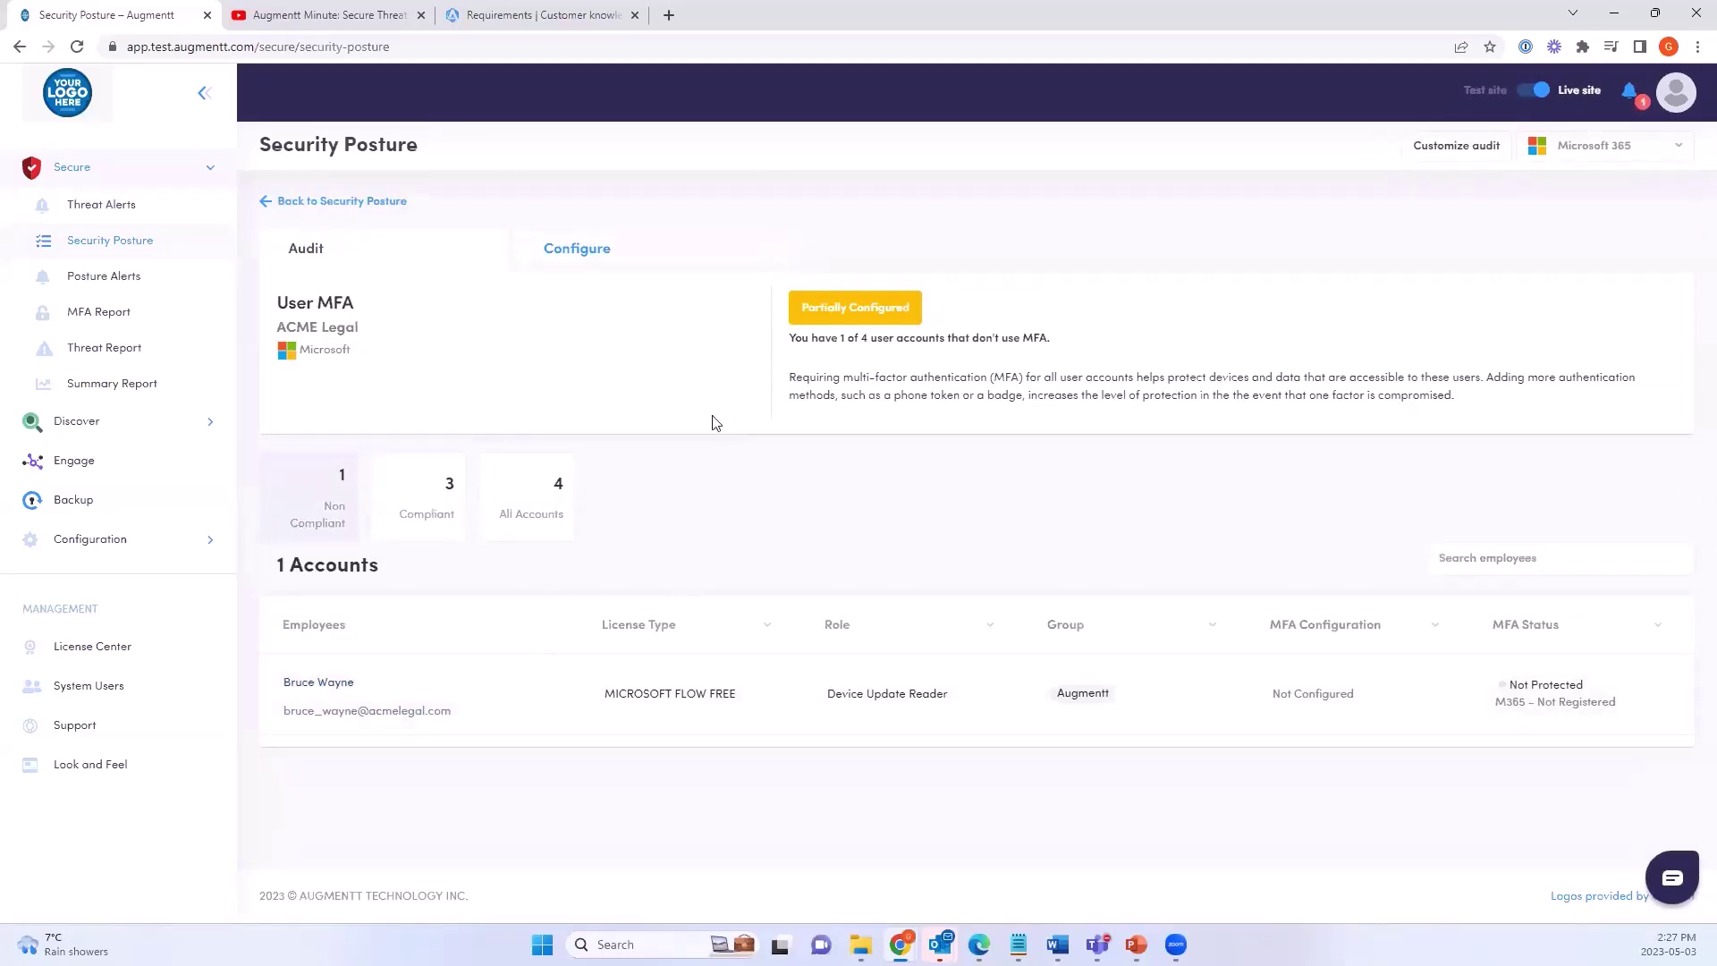
Under Configure, view Azure per-user MFA status, selecting then deselecting the disabled account
{"action": "left_click", "coordinate": [646, 258]}
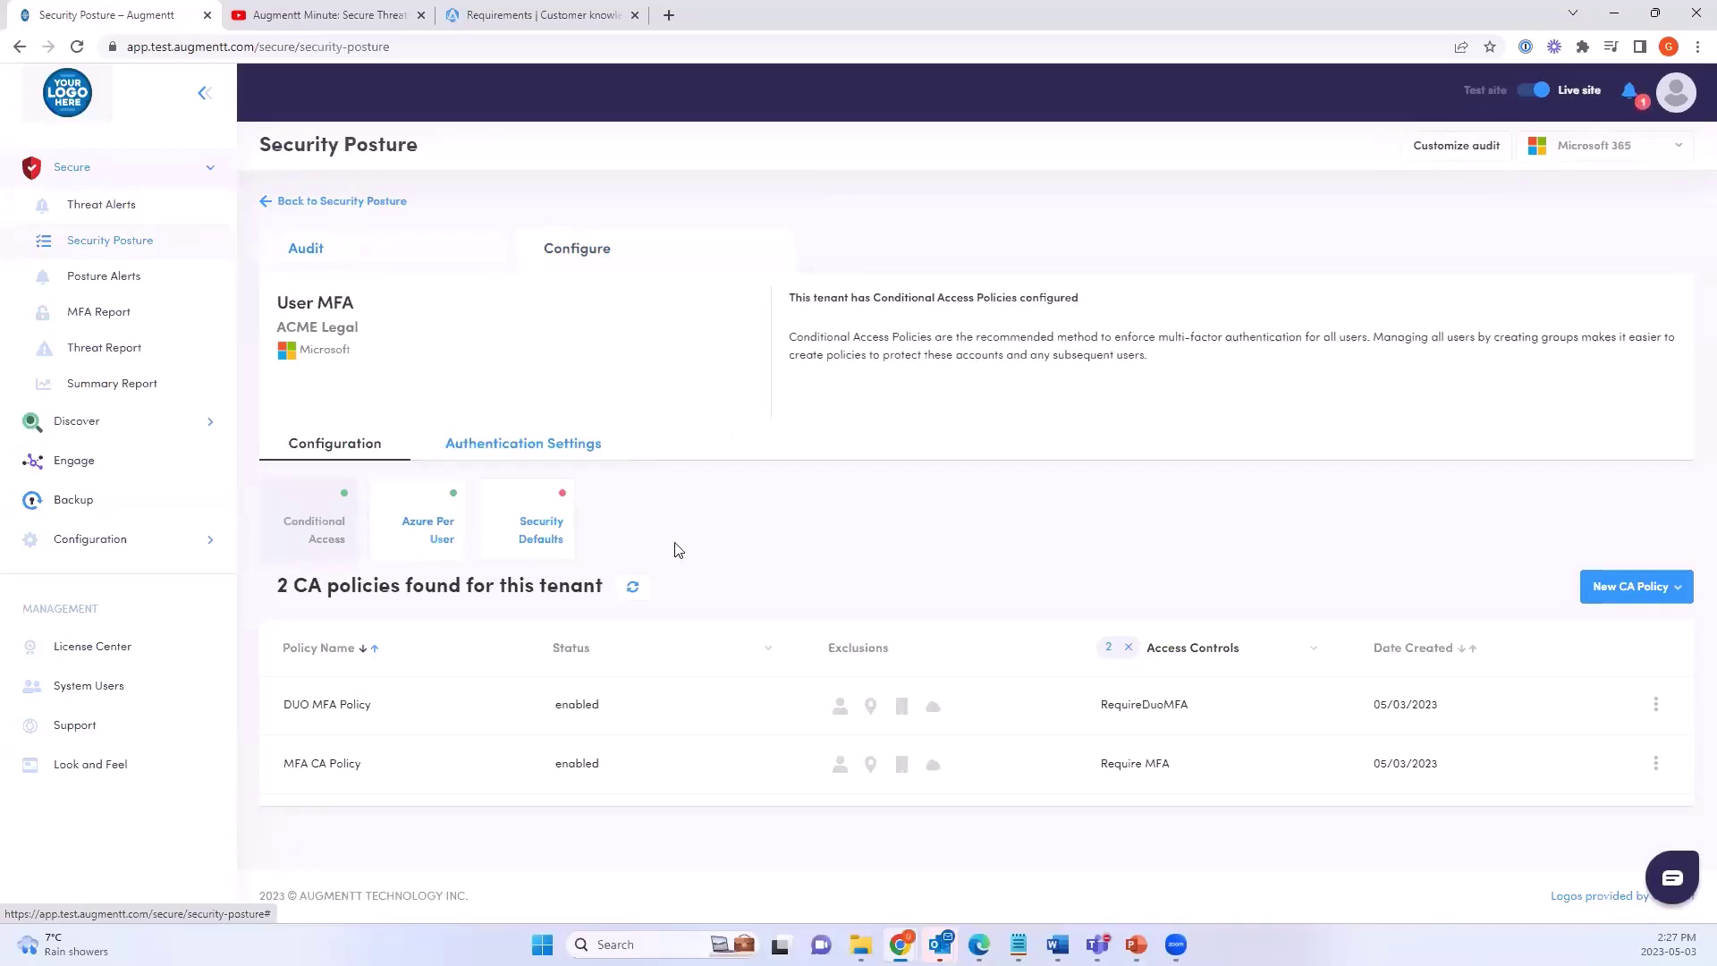
{"action": "left_click", "coordinate": [434, 549]}
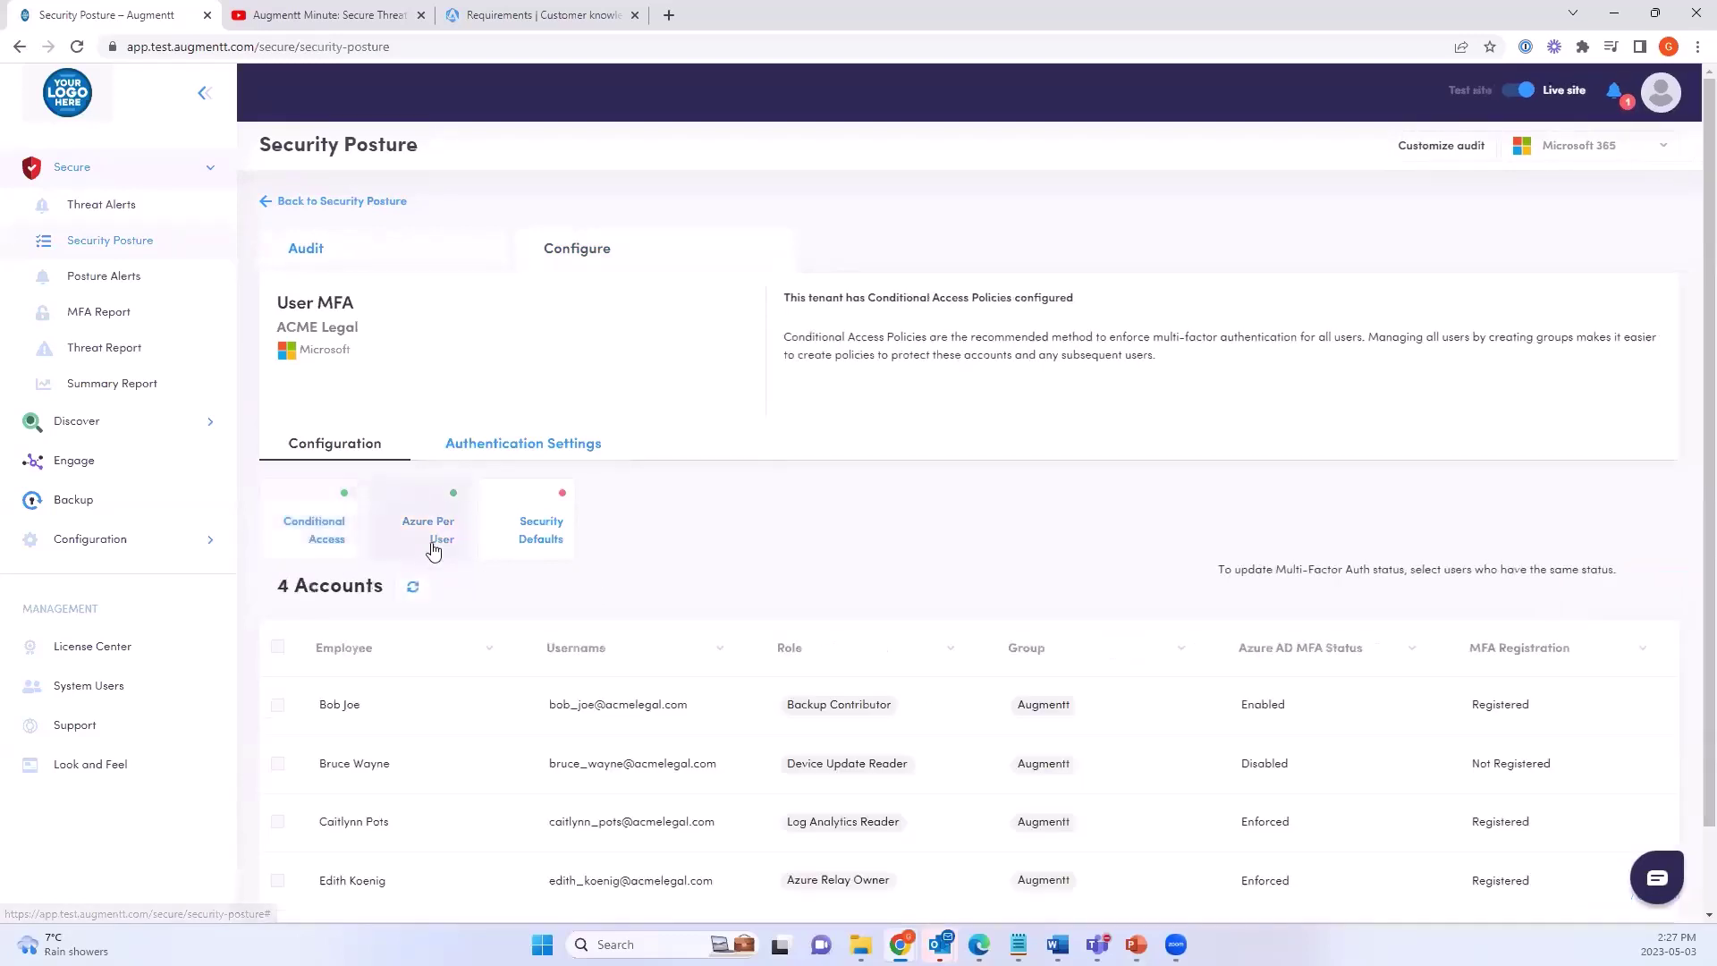
{"action": "scroll", "coordinate": [429, 572], "scroll_direction": "down", "scroll_amount": 2}
{"action": "left_click", "coordinate": [278, 670]}
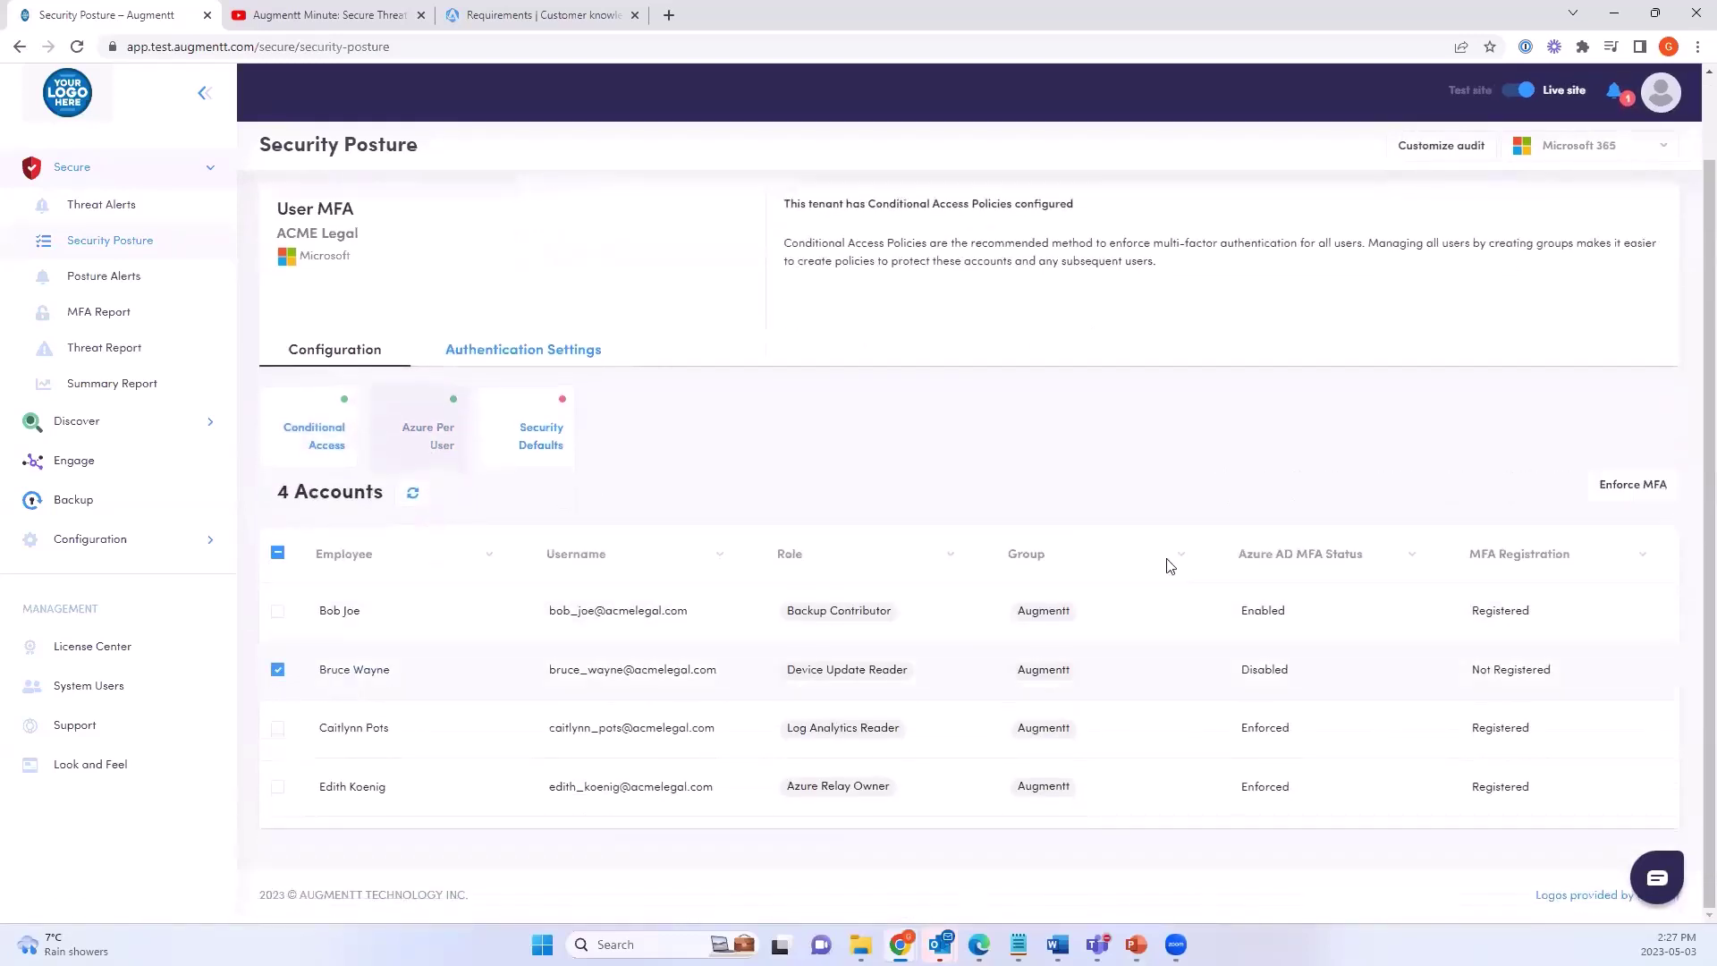
{"action": "left_click", "coordinate": [277, 672]}
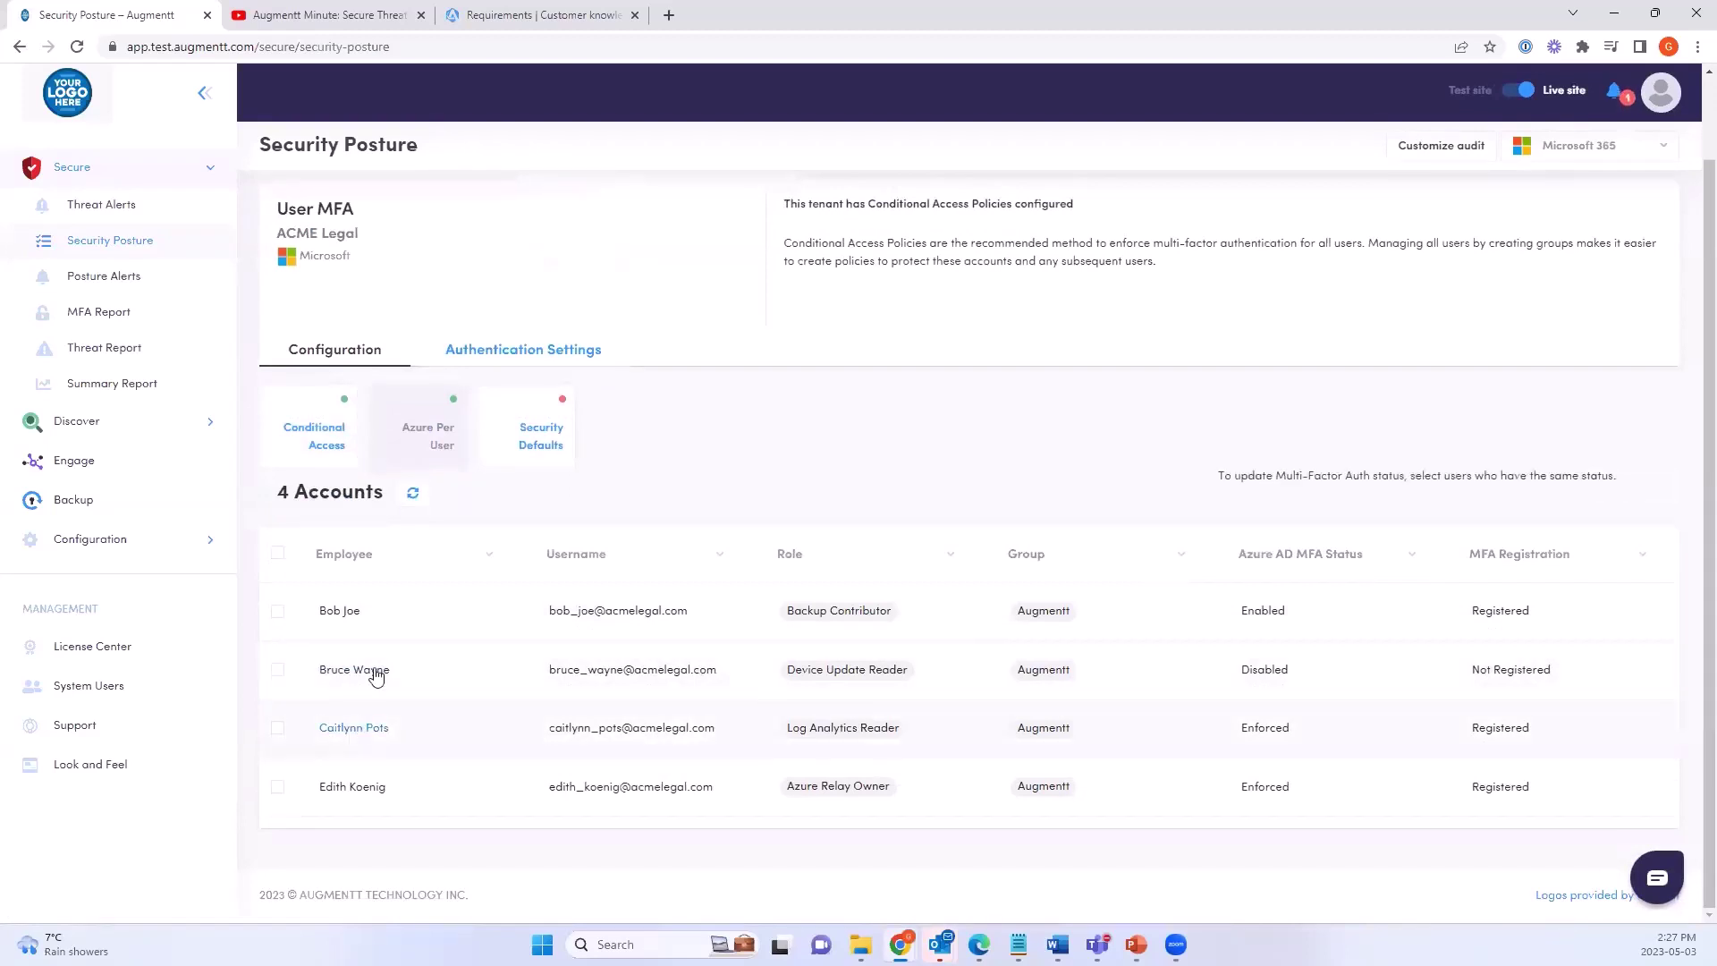
Show the Conditional Access policies and cancel a New CA Policy without creating it
{"action": "left_click", "coordinate": [329, 439]}
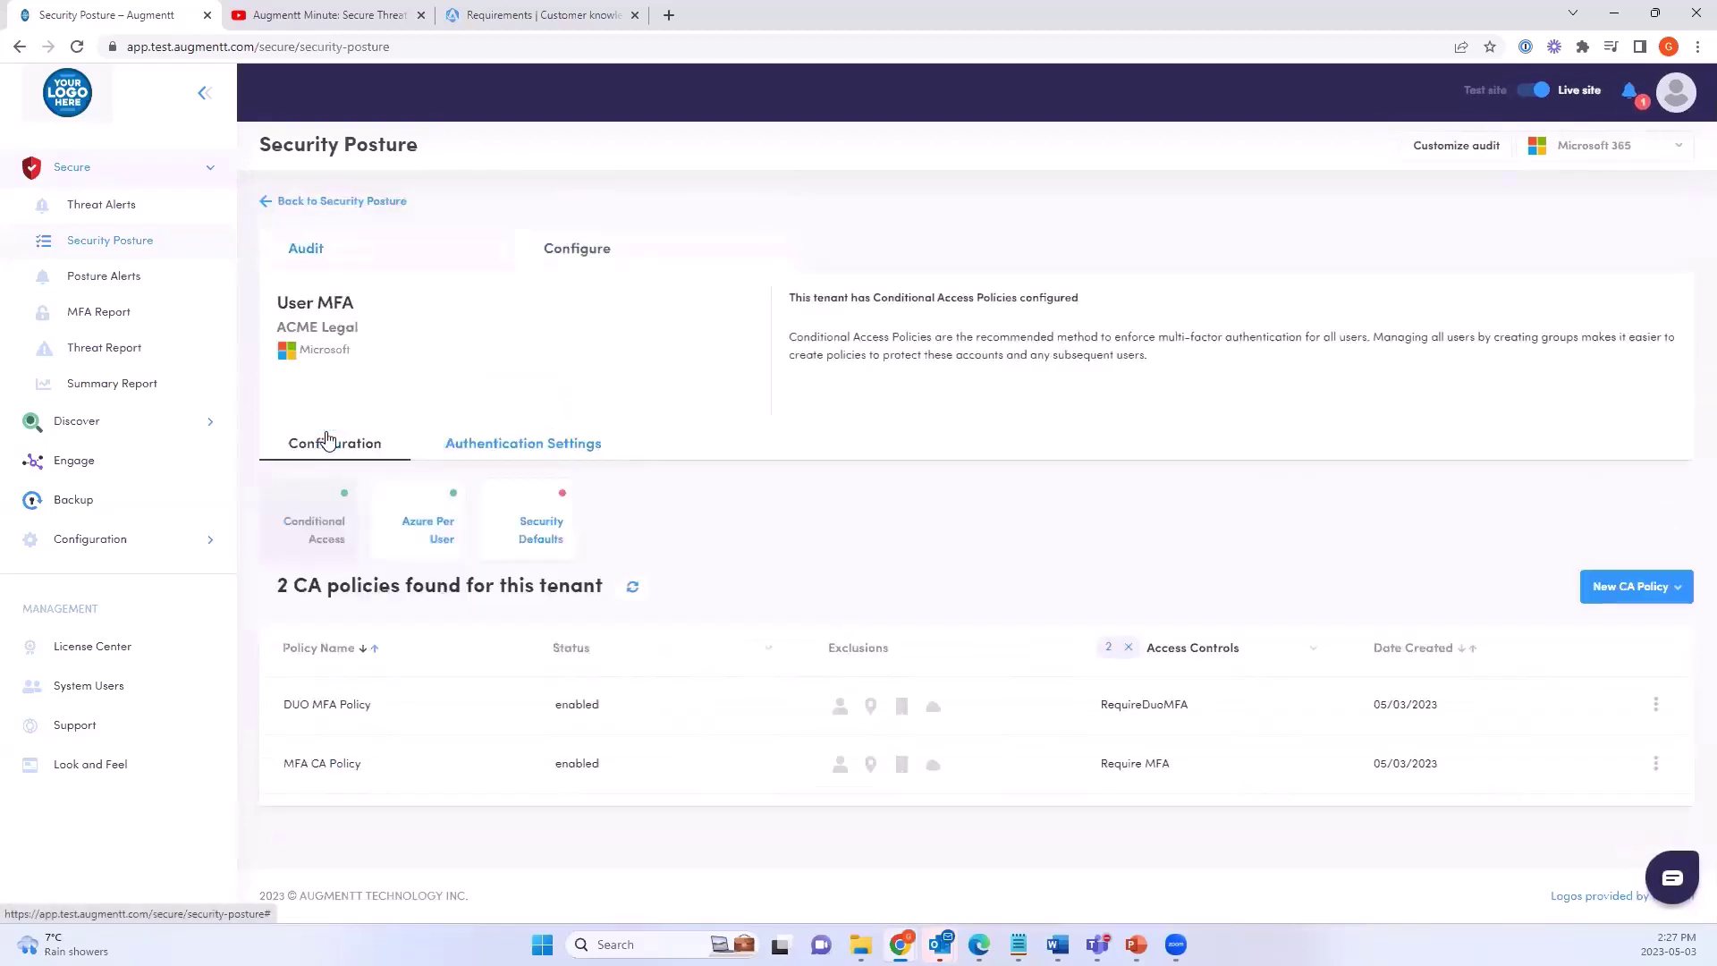
{"action": "left_click", "coordinate": [1622, 596]}
{"action": "left_click", "coordinate": [1610, 640]}
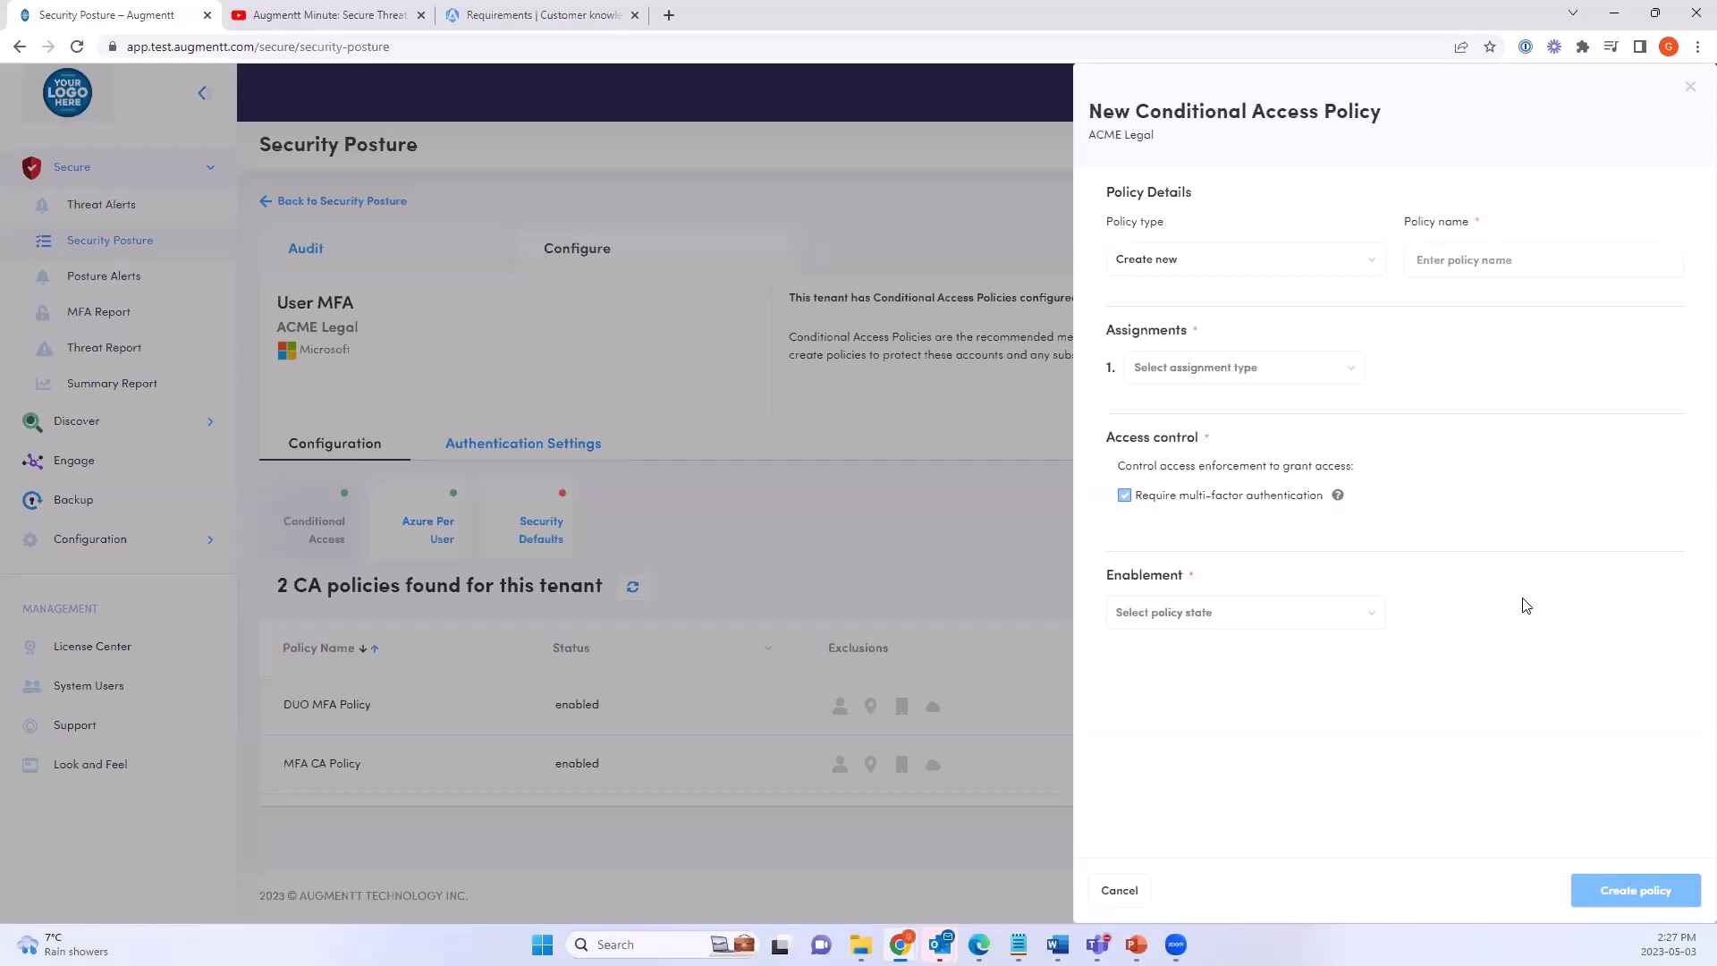
{"action": "left_click", "coordinate": [975, 562]}
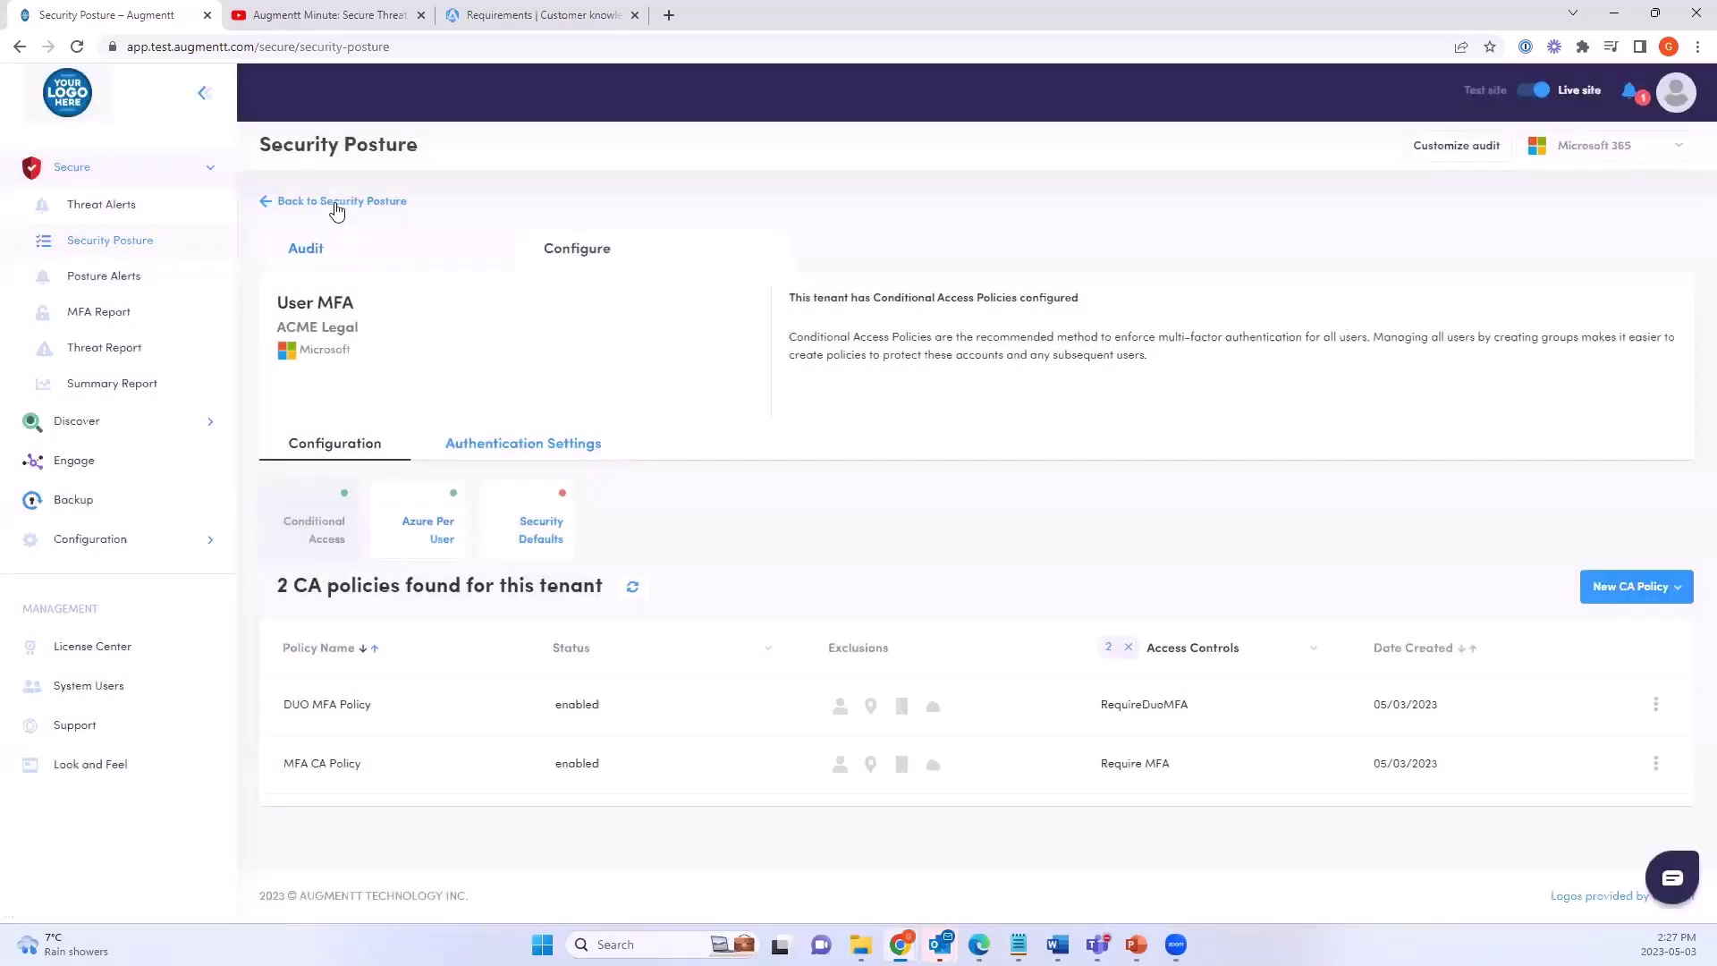
Open the Login Portal Branding check's configuration instructions from the Security Posture overview
{"action": "left_click", "coordinate": [336, 205]}
{"action": "scroll", "coordinate": [545, 539], "scroll_direction": "down", "scroll_amount": 3}
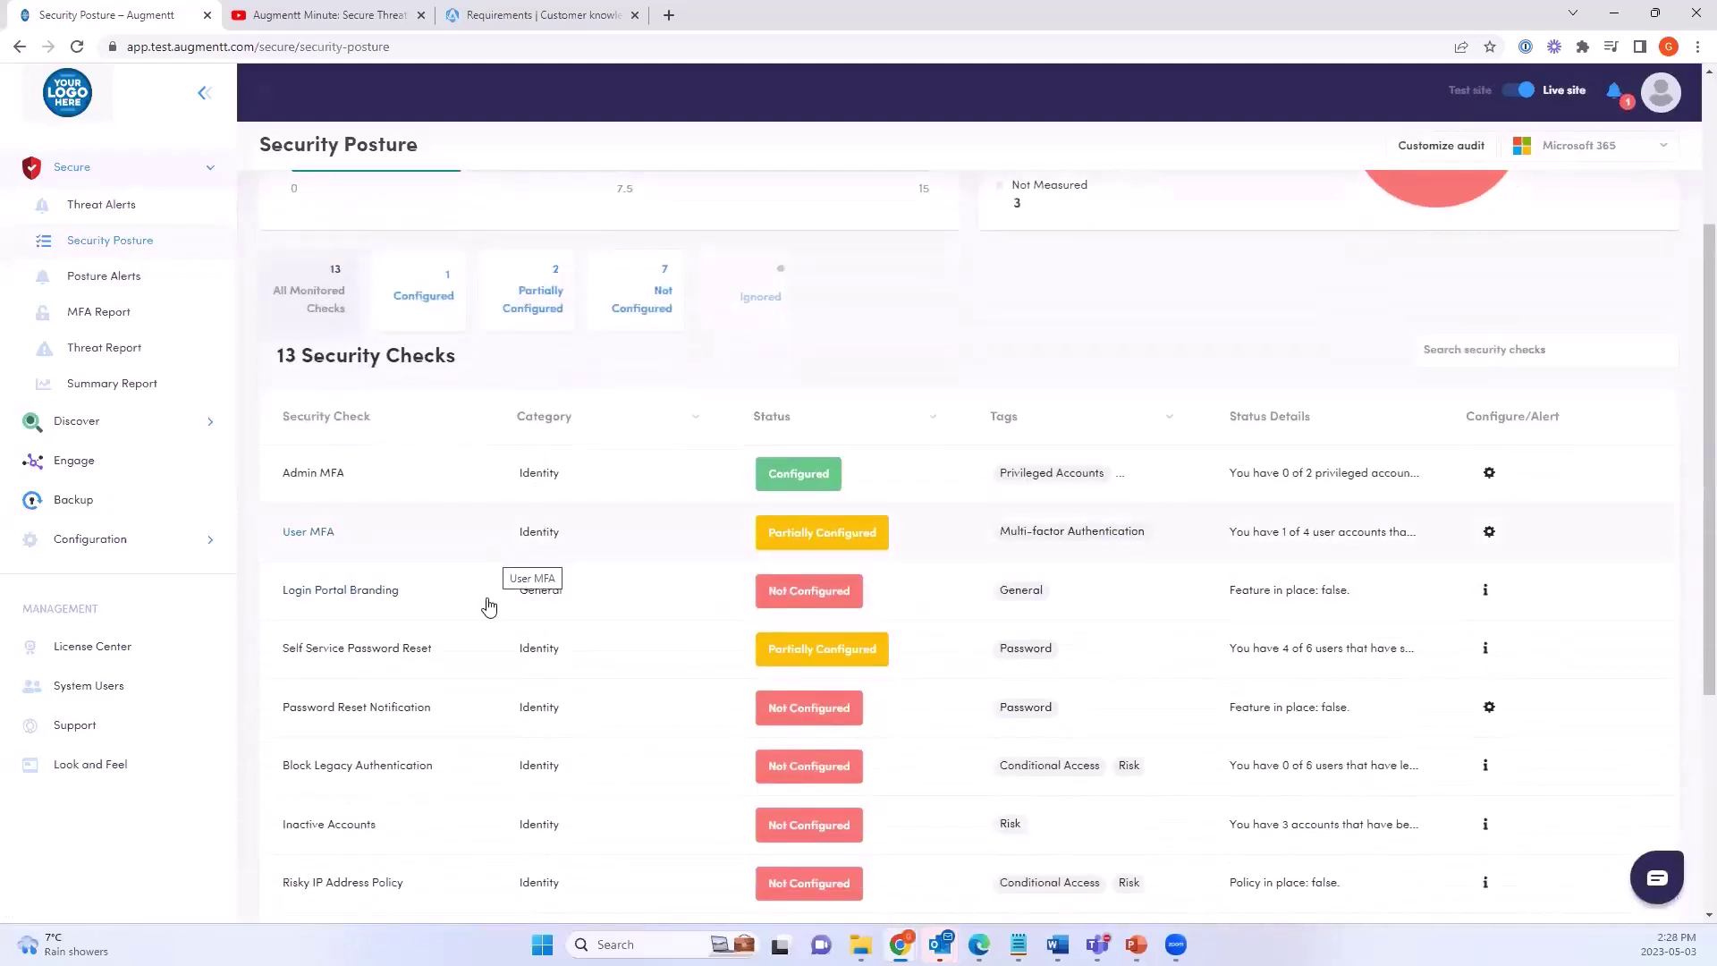
{"action": "left_click", "coordinate": [374, 597]}
{"action": "left_click", "coordinate": [652, 248]}
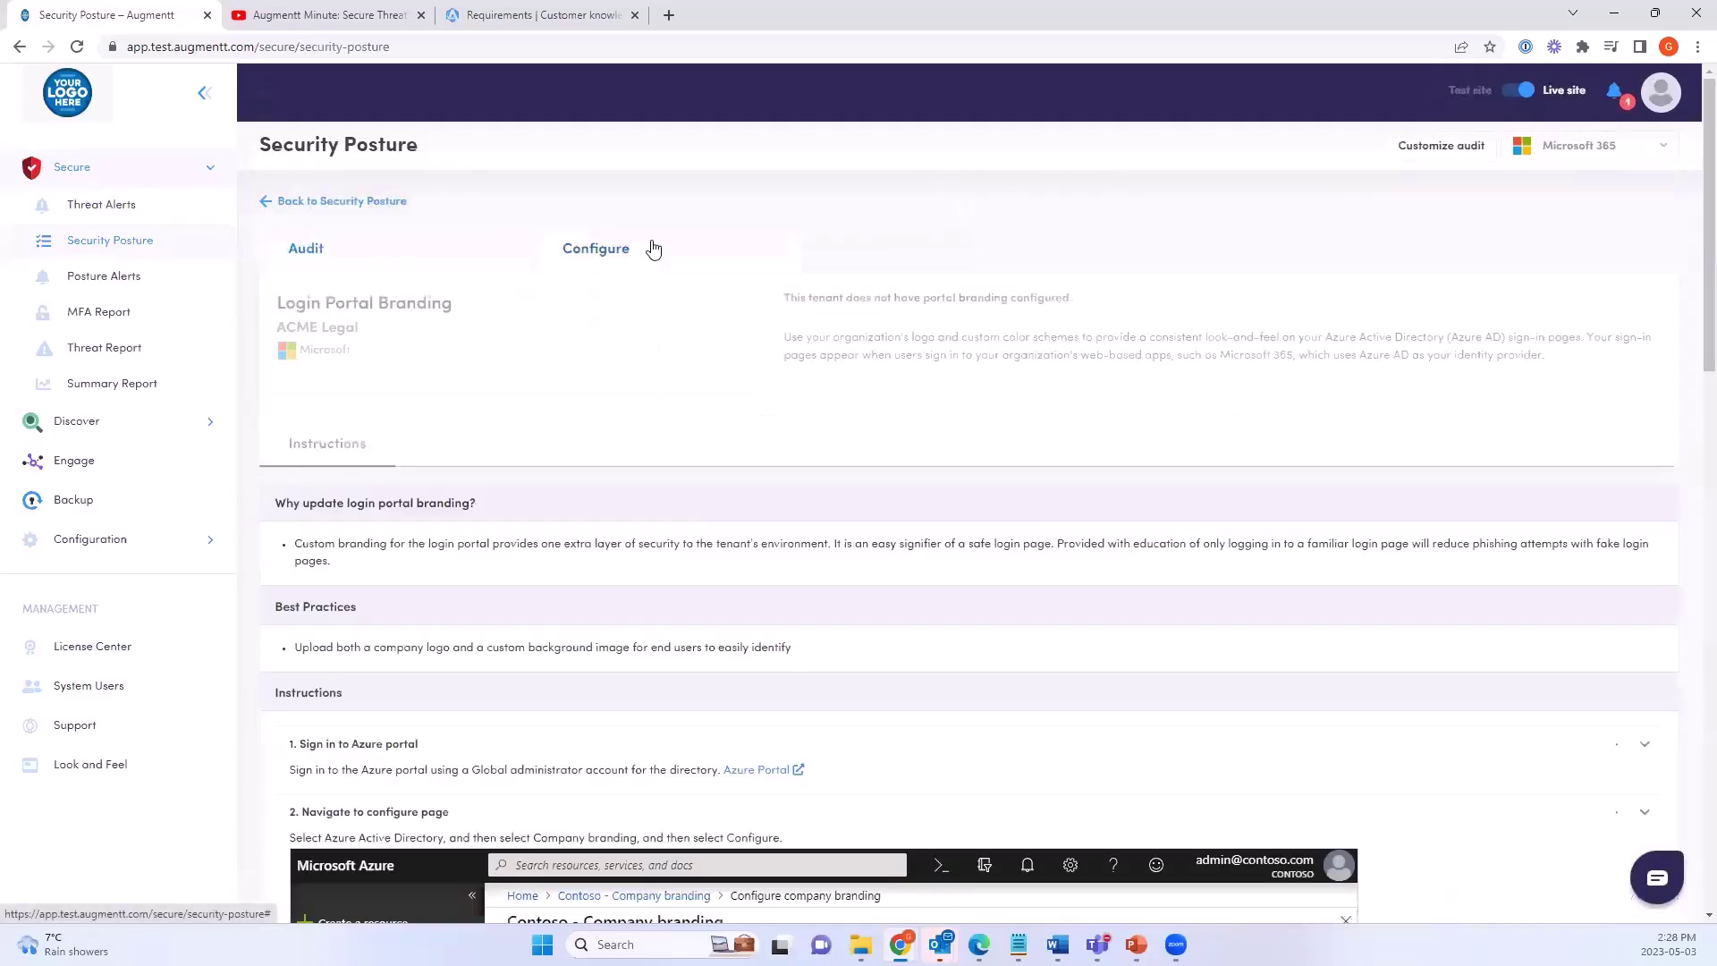
Read through the branding instructions, then go back to ACME Legal's Security Posture (4/15)
{"action": "scroll", "coordinate": [798, 415], "scroll_direction": "down", "scroll_amount": 1}
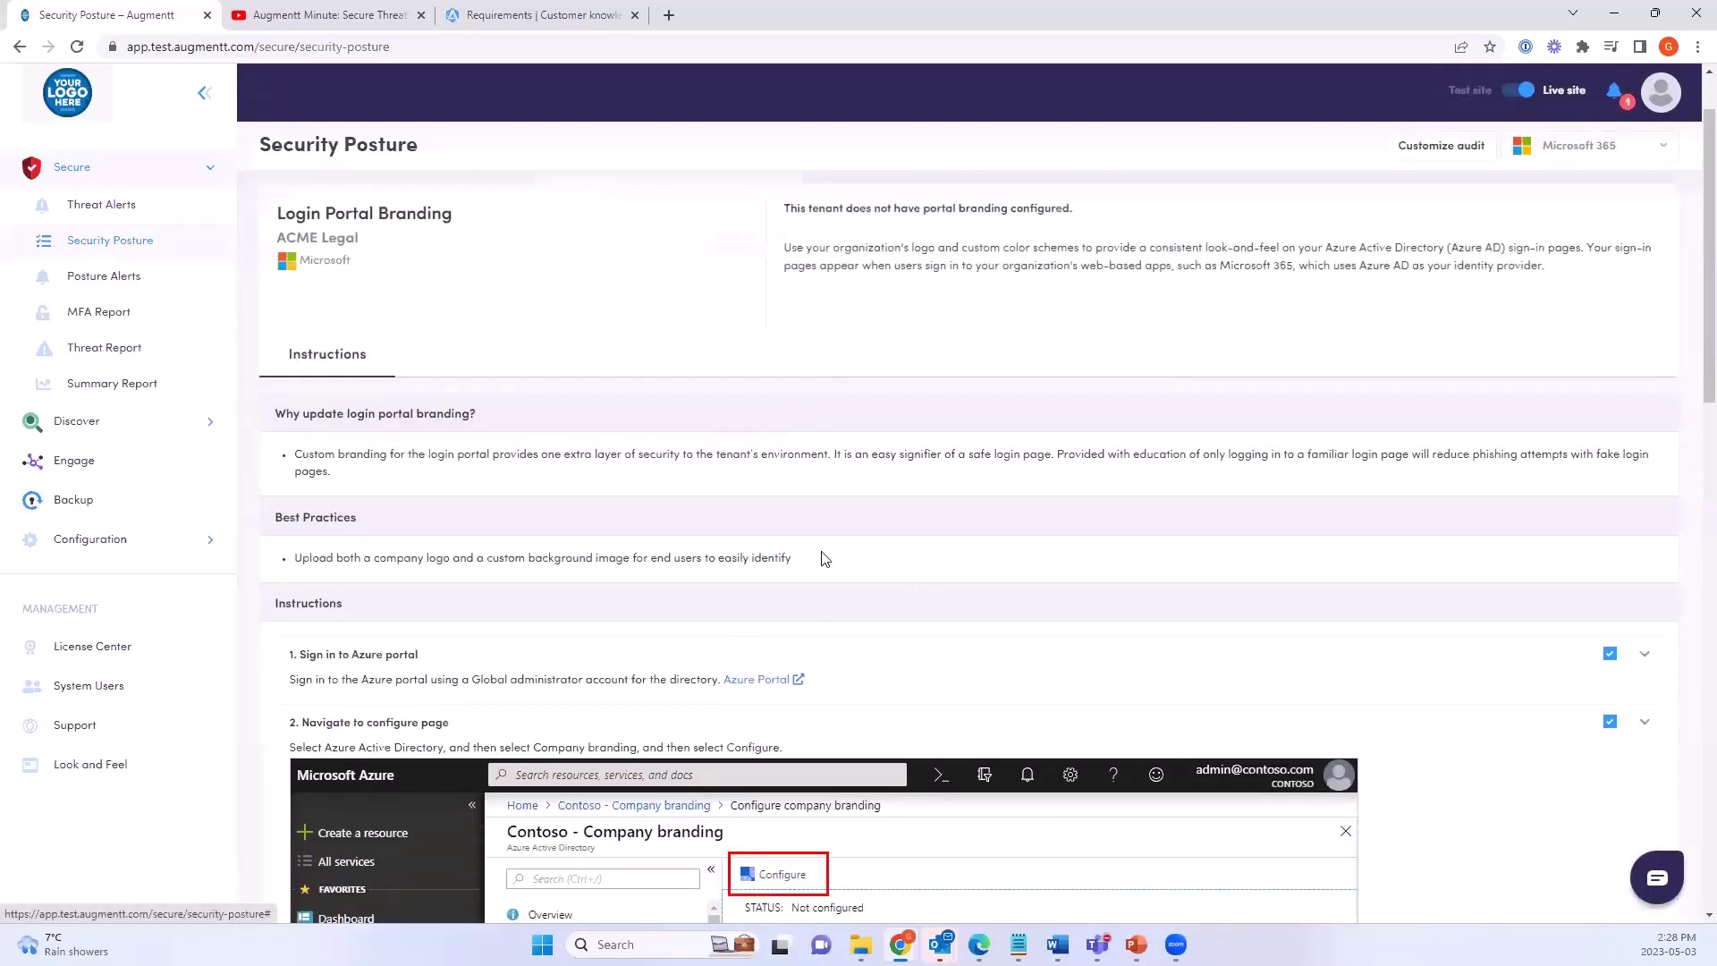
{"action": "scroll", "coordinate": [886, 544], "scroll_direction": "down", "scroll_amount": 1}
{"action": "scroll", "coordinate": [890, 551], "scroll_direction": "down", "scroll_amount": 5}
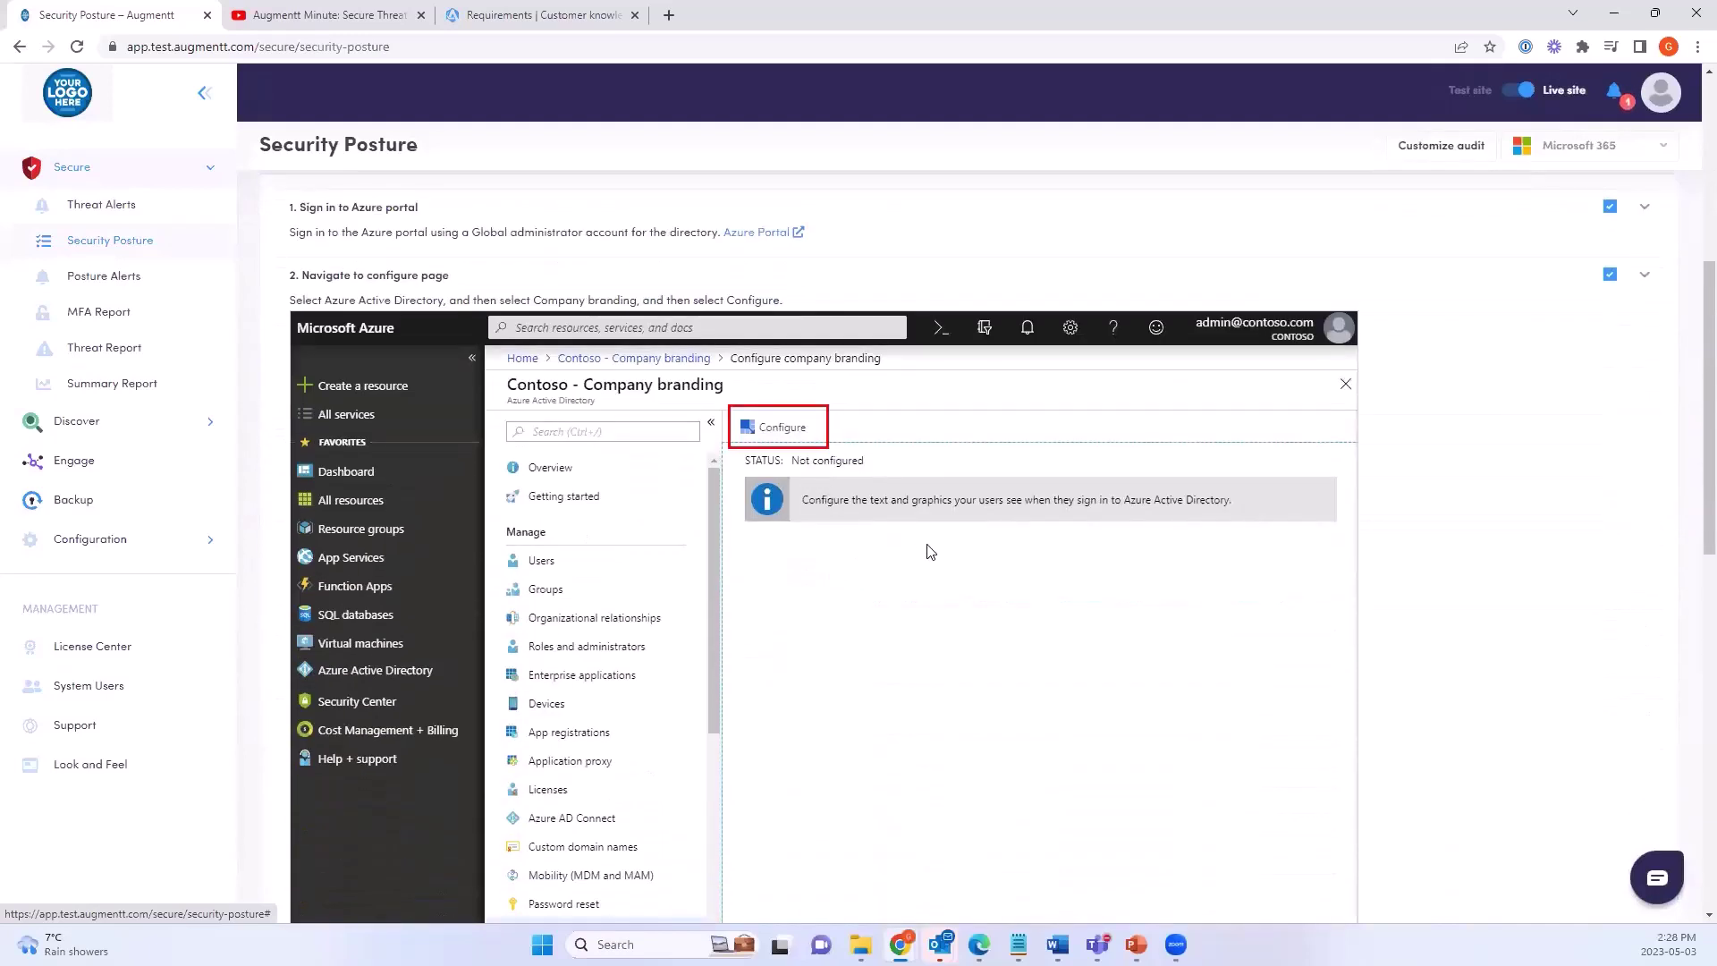
{"action": "scroll", "coordinate": [926, 550], "scroll_direction": "down", "scroll_amount": 3}
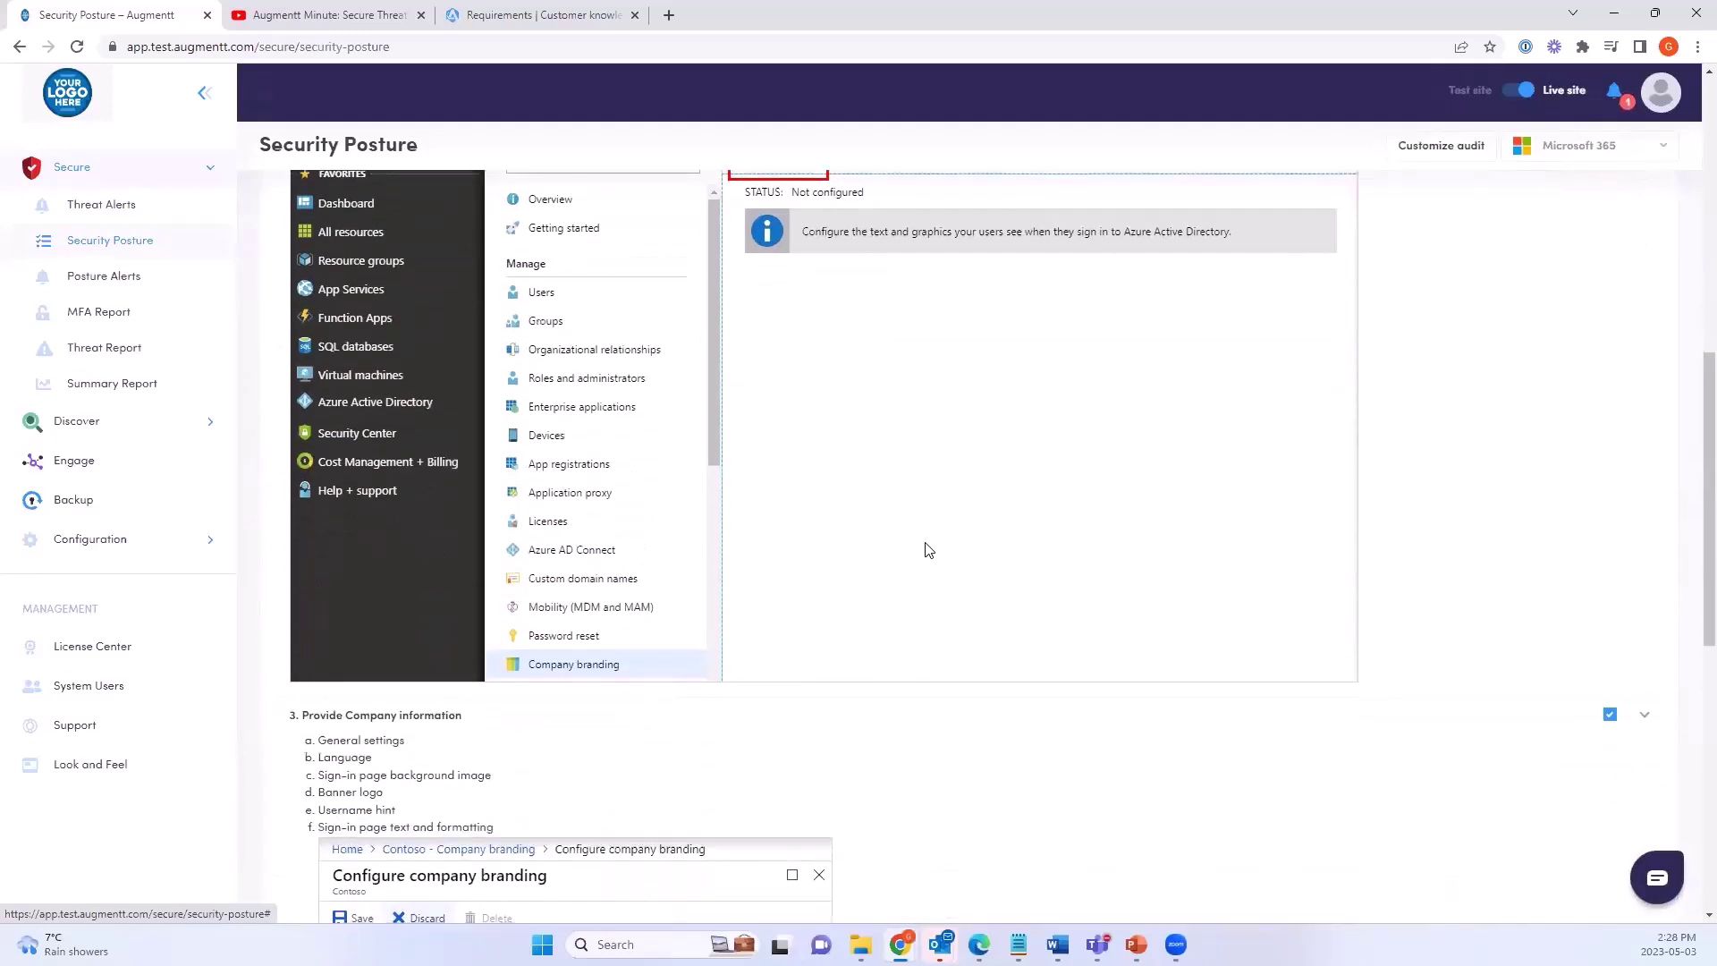
{"action": "scroll", "coordinate": [949, 578], "scroll_direction": "down", "scroll_amount": 4}
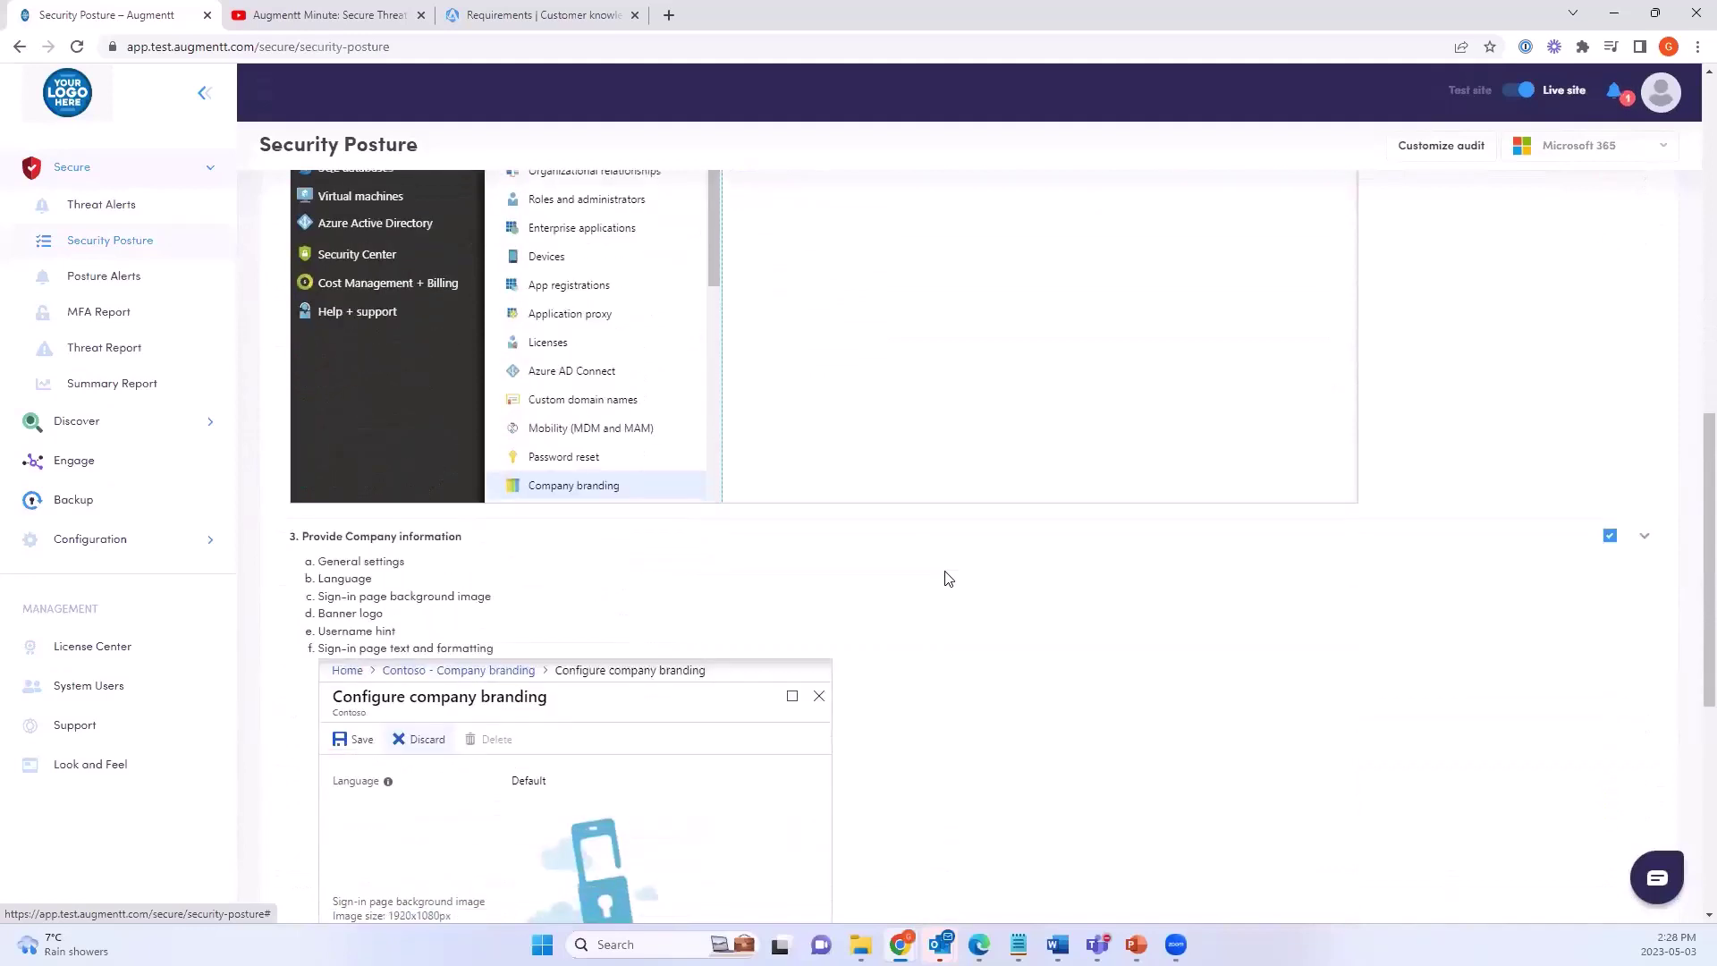
{"action": "scroll", "coordinate": [948, 577], "scroll_direction": "down", "scroll_amount": 5}
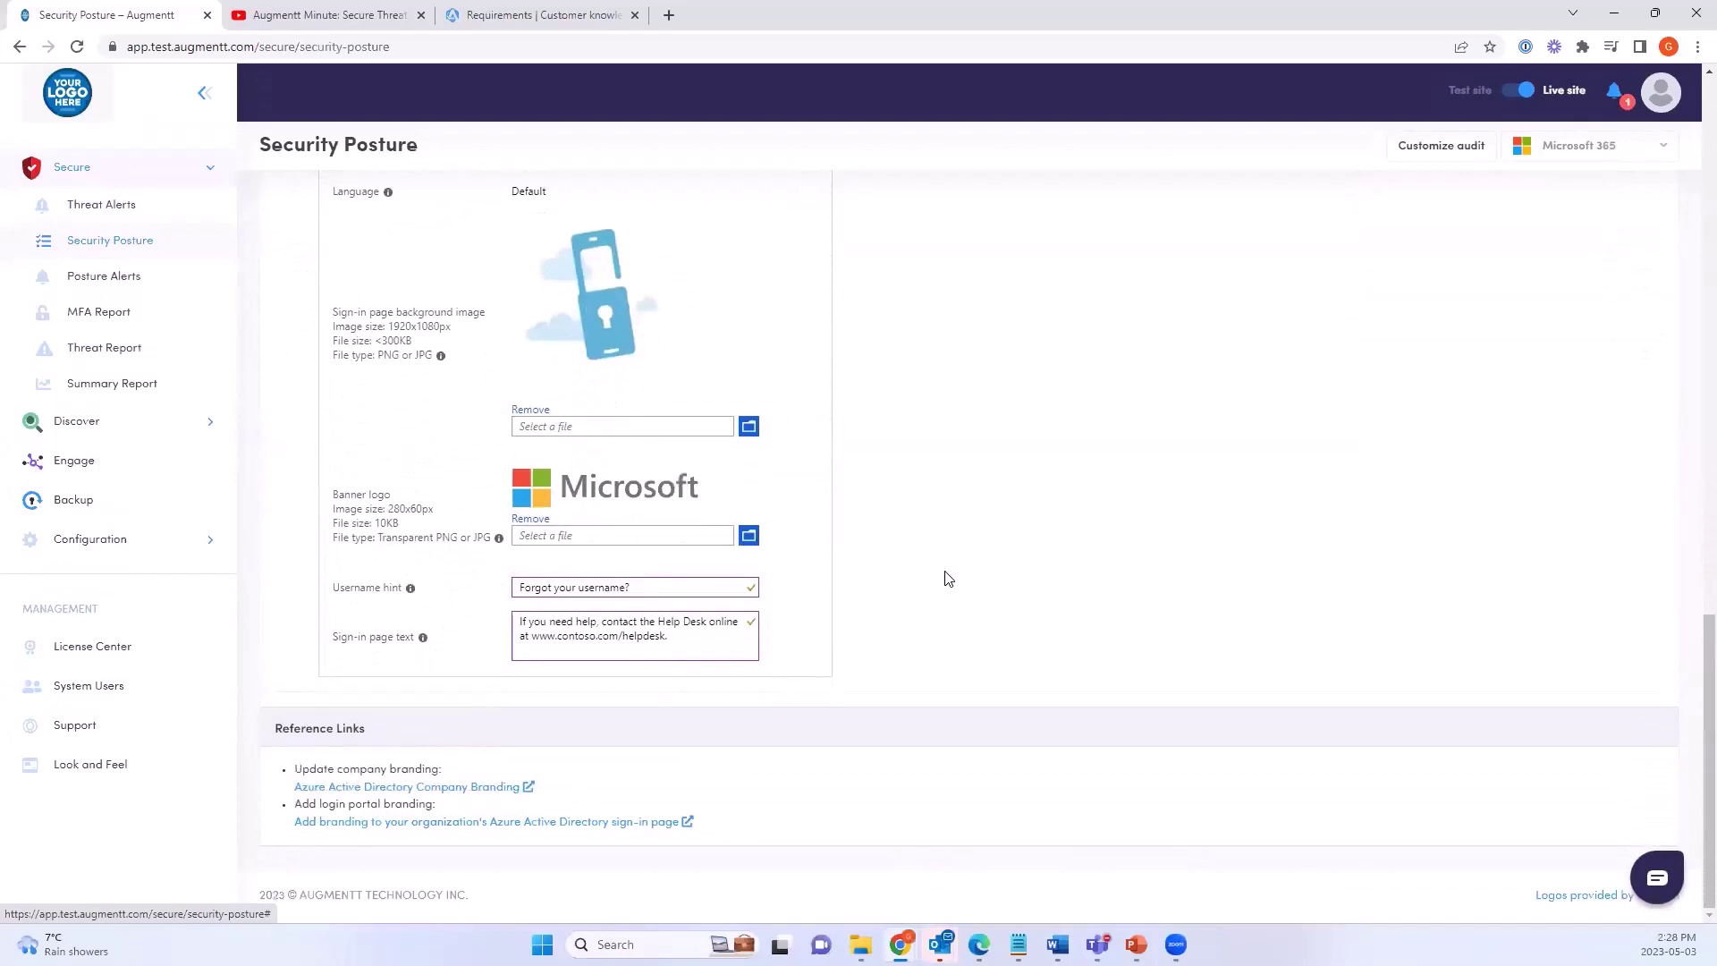
{"action": "scroll", "coordinate": [948, 578], "scroll_direction": "up", "scroll_amount": 3}
{"action": "scroll", "coordinate": [952, 574], "scroll_direction": "up", "scroll_amount": 5}
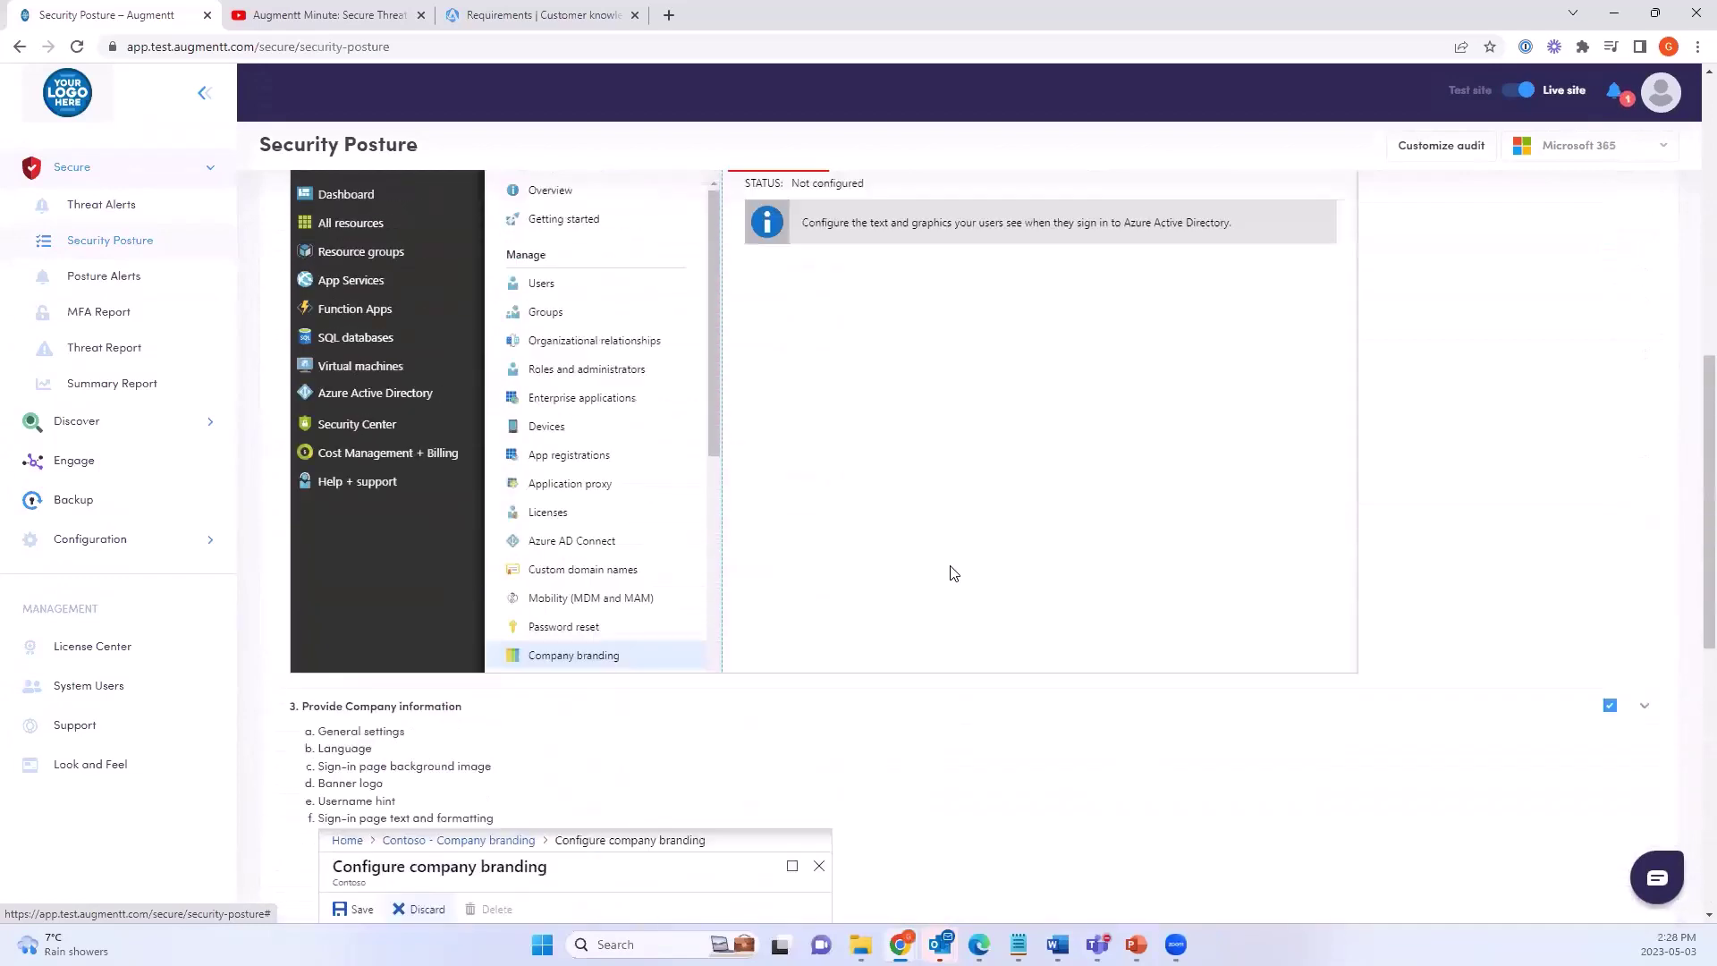
{"action": "scroll", "coordinate": [951, 572], "scroll_direction": "up", "scroll_amount": 9}
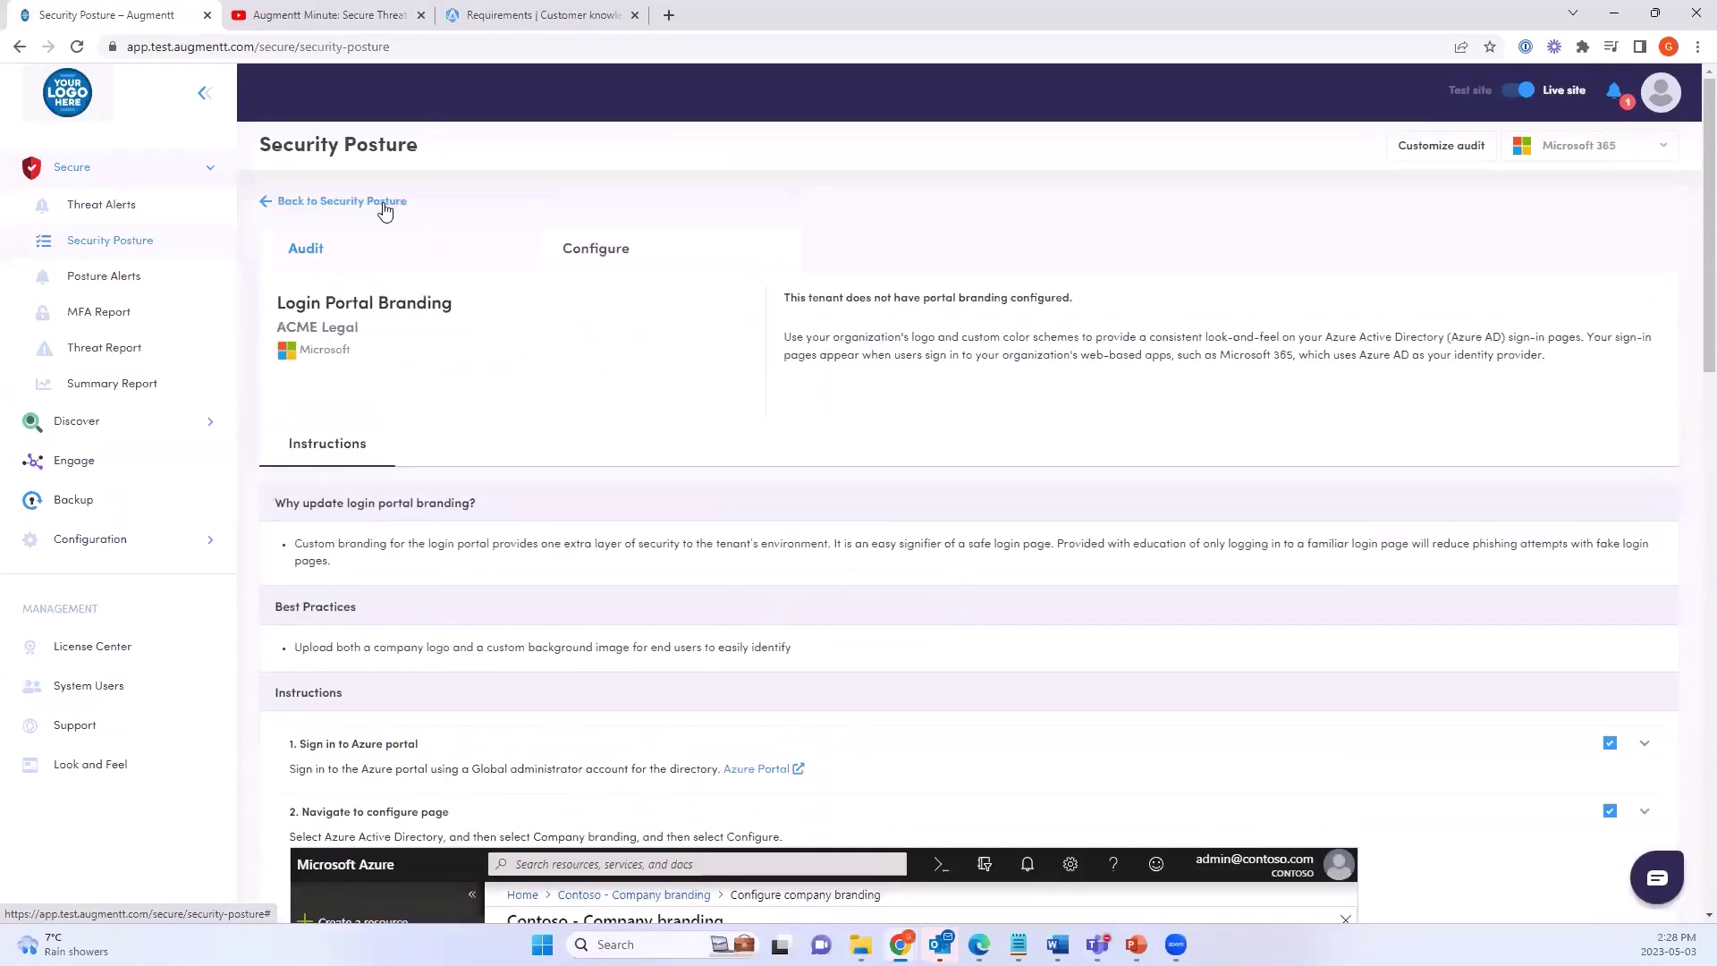
{"action": "left_click", "coordinate": [384, 203]}
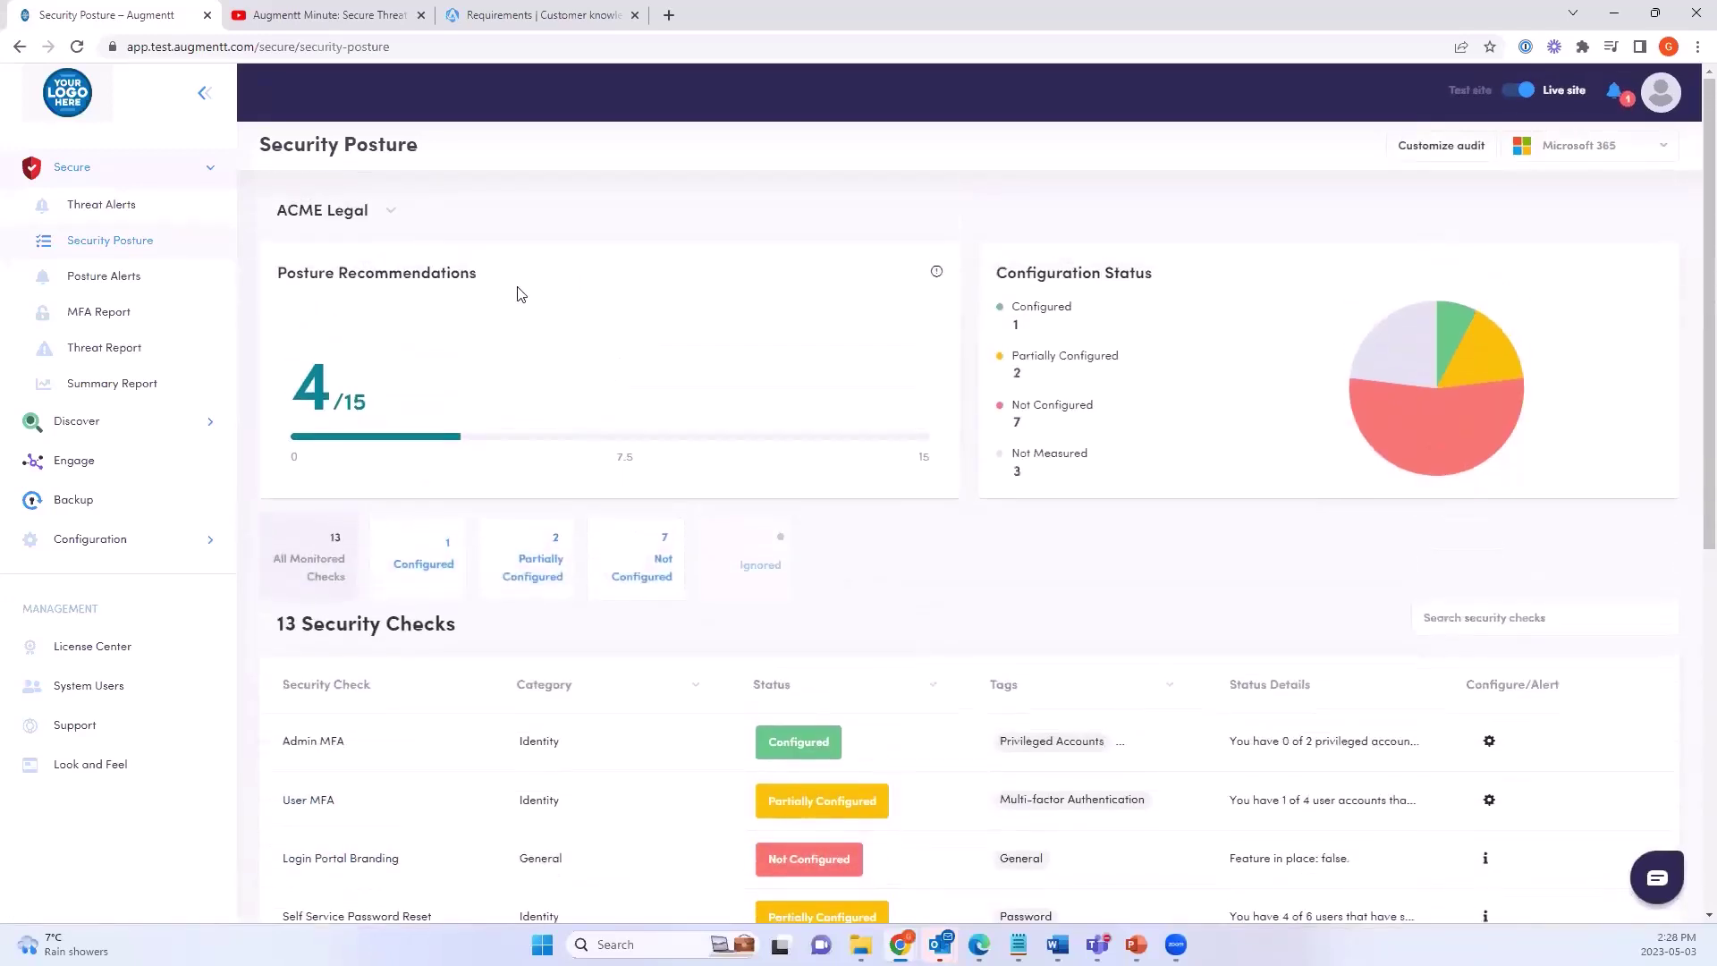
Switch the Security Posture company filter to All companies and browse the five company cards
{"action": "left_click", "coordinate": [376, 212]}
{"action": "left_click", "coordinate": [355, 251]}
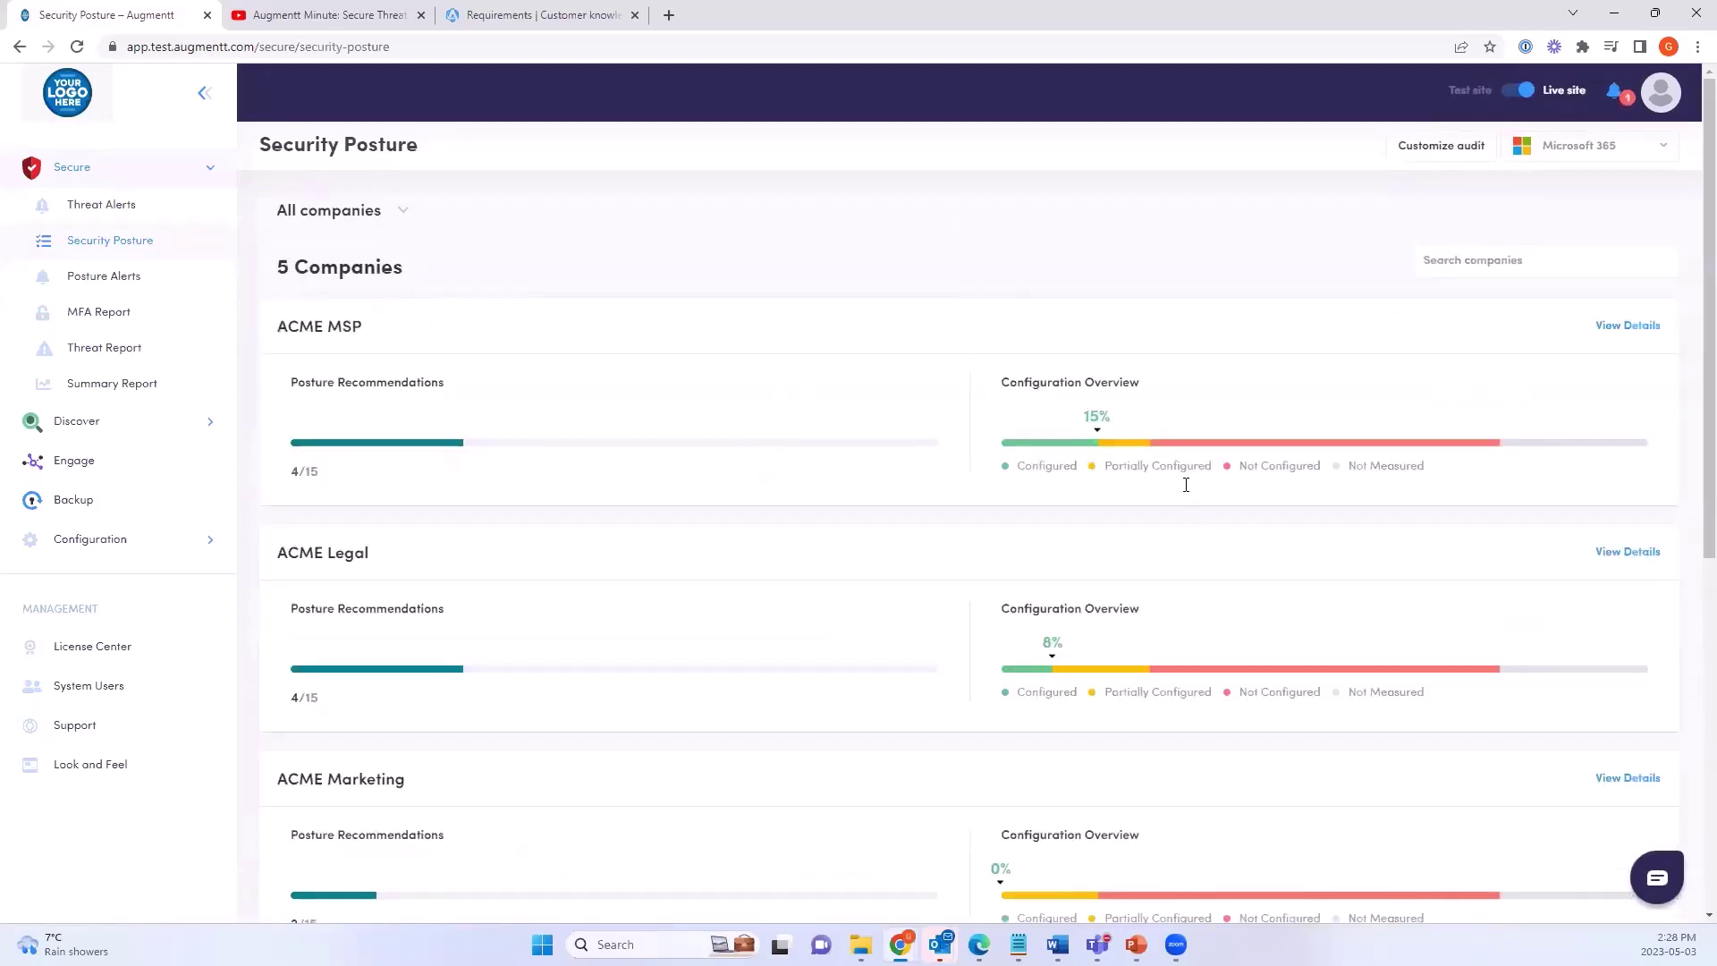
{"action": "scroll", "coordinate": [1193, 561], "scroll_direction": "down", "scroll_amount": 1}
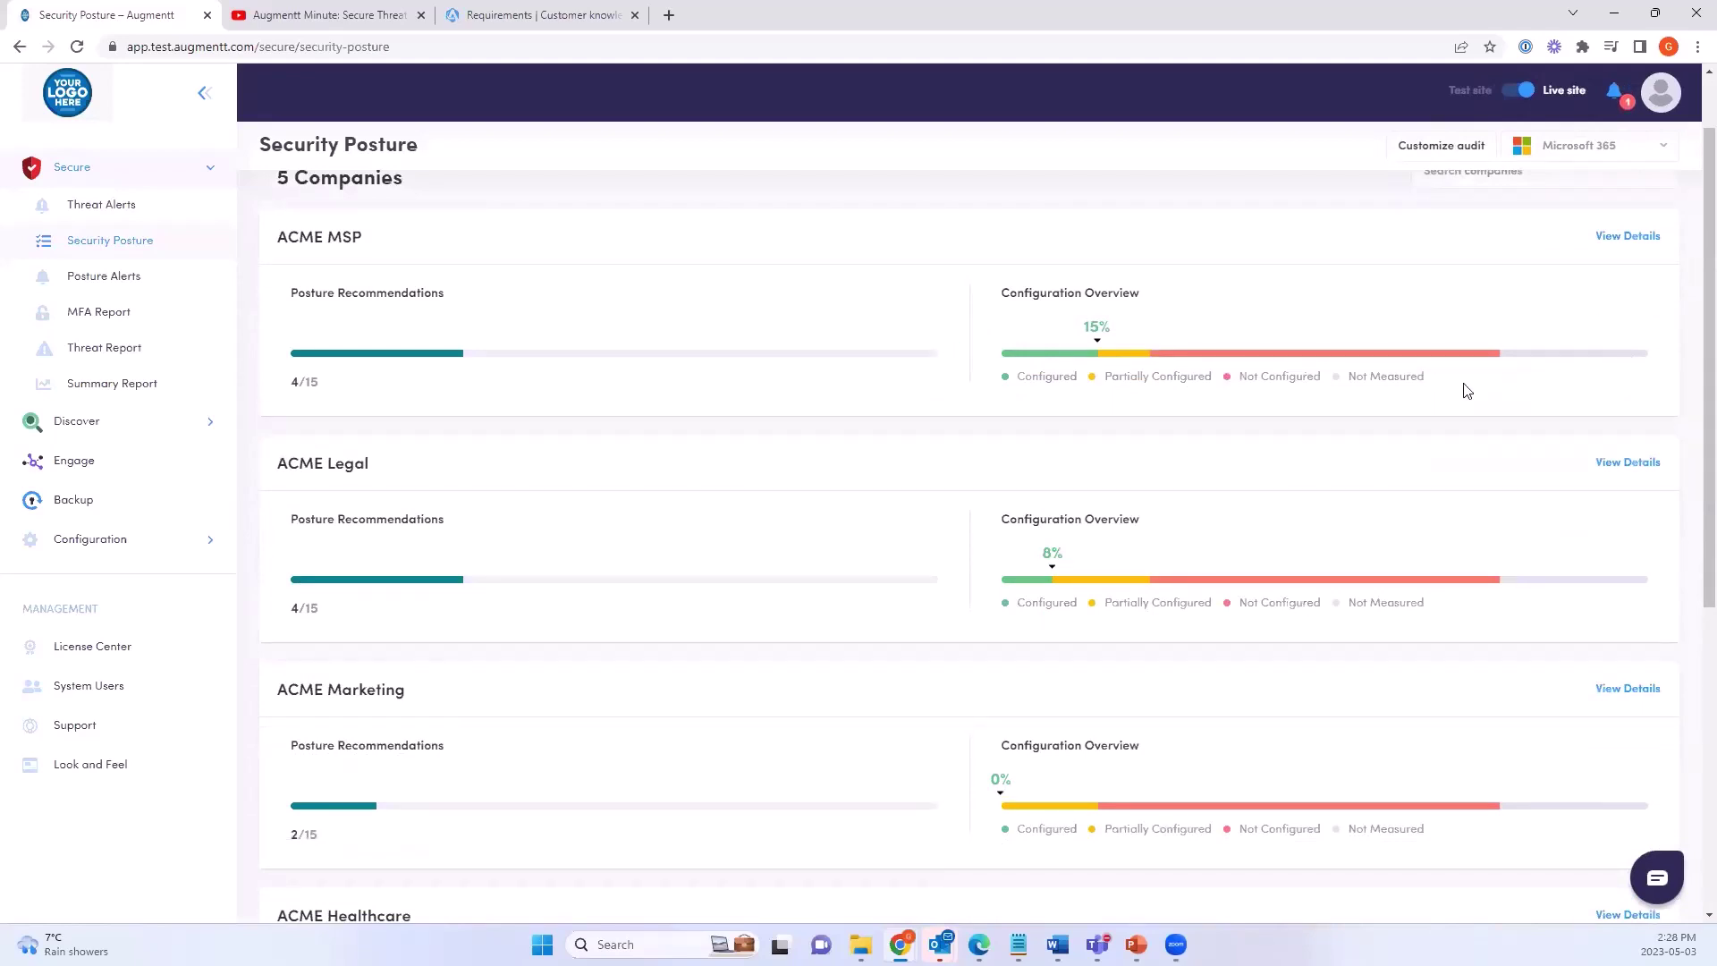
{"action": "scroll", "coordinate": [1385, 411], "scroll_direction": "up", "scroll_amount": 1}
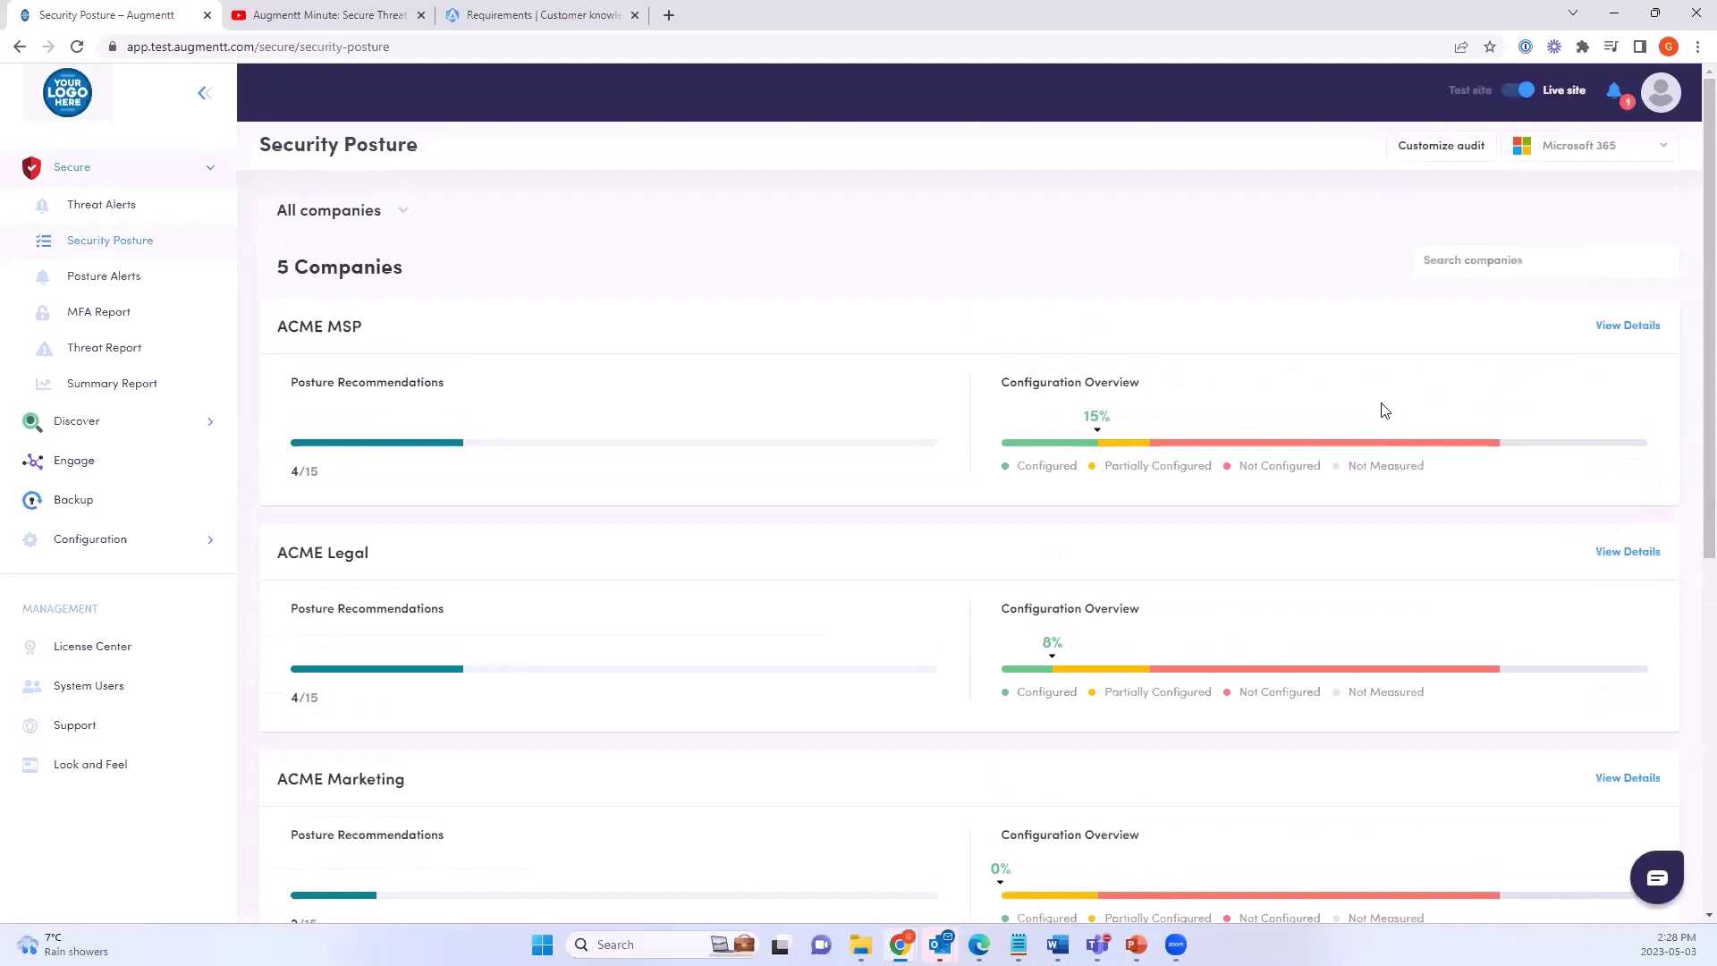
Open the MFA Report for all five companies and review the summaries: 17% protected, 83% not
{"action": "left_click", "coordinate": [113, 318]}
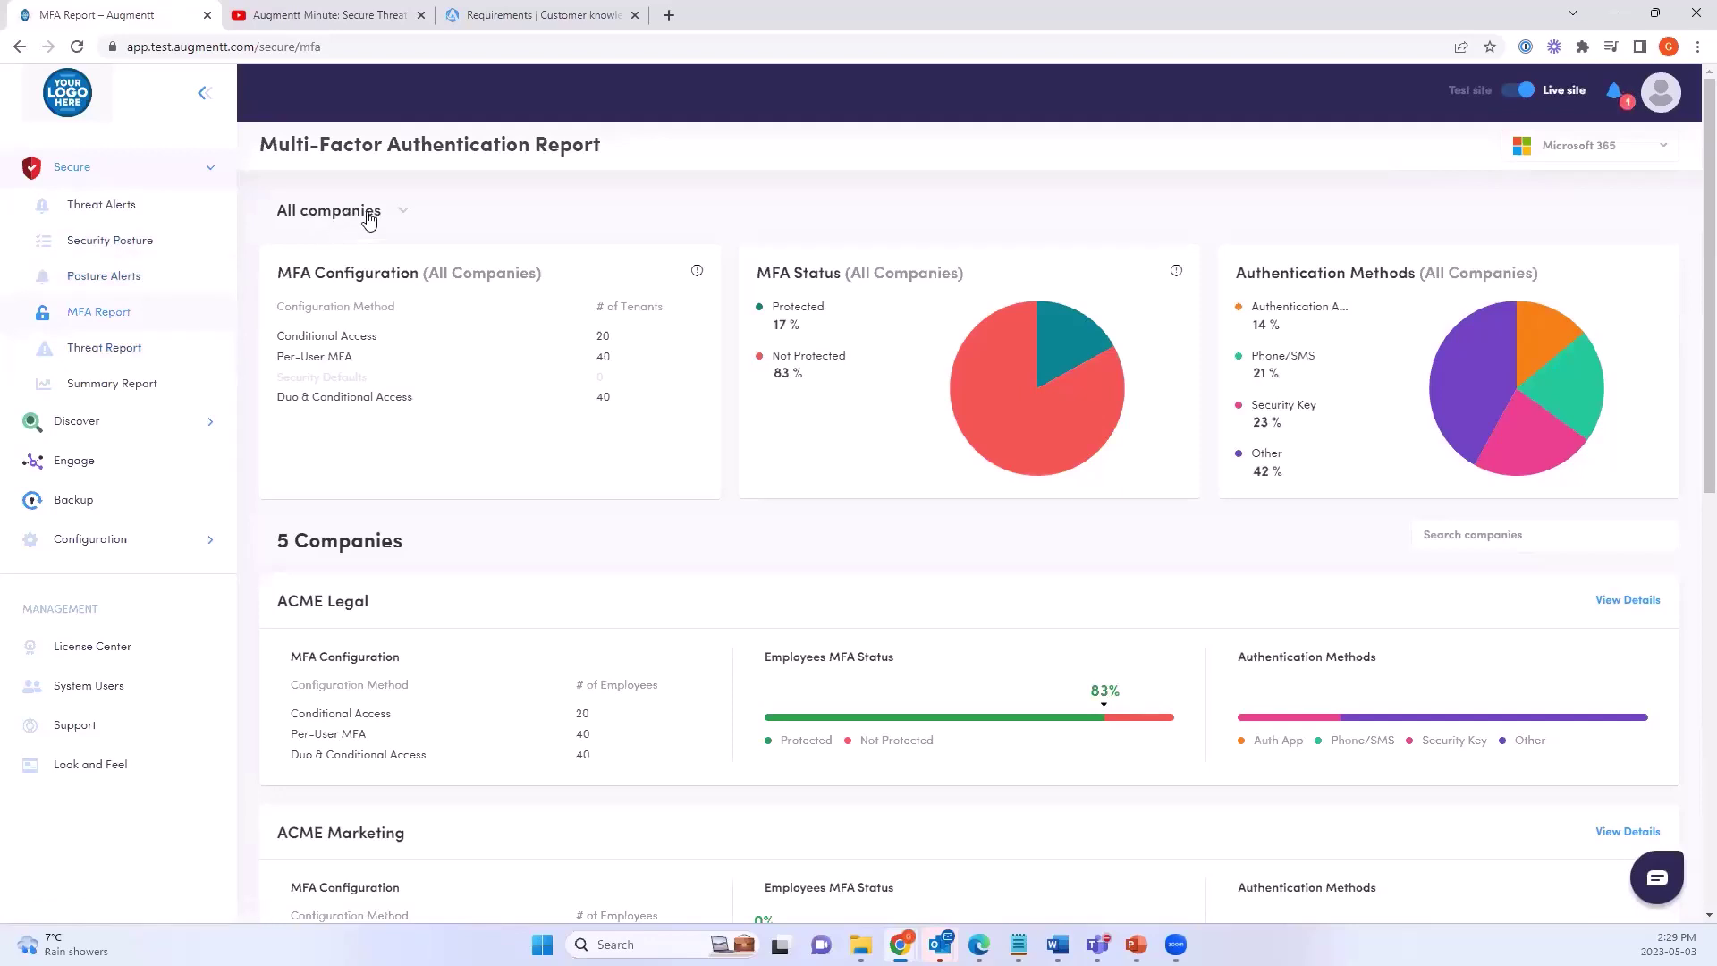
{"action": "scroll", "coordinate": [912, 506], "scroll_direction": "down", "scroll_amount": 2}
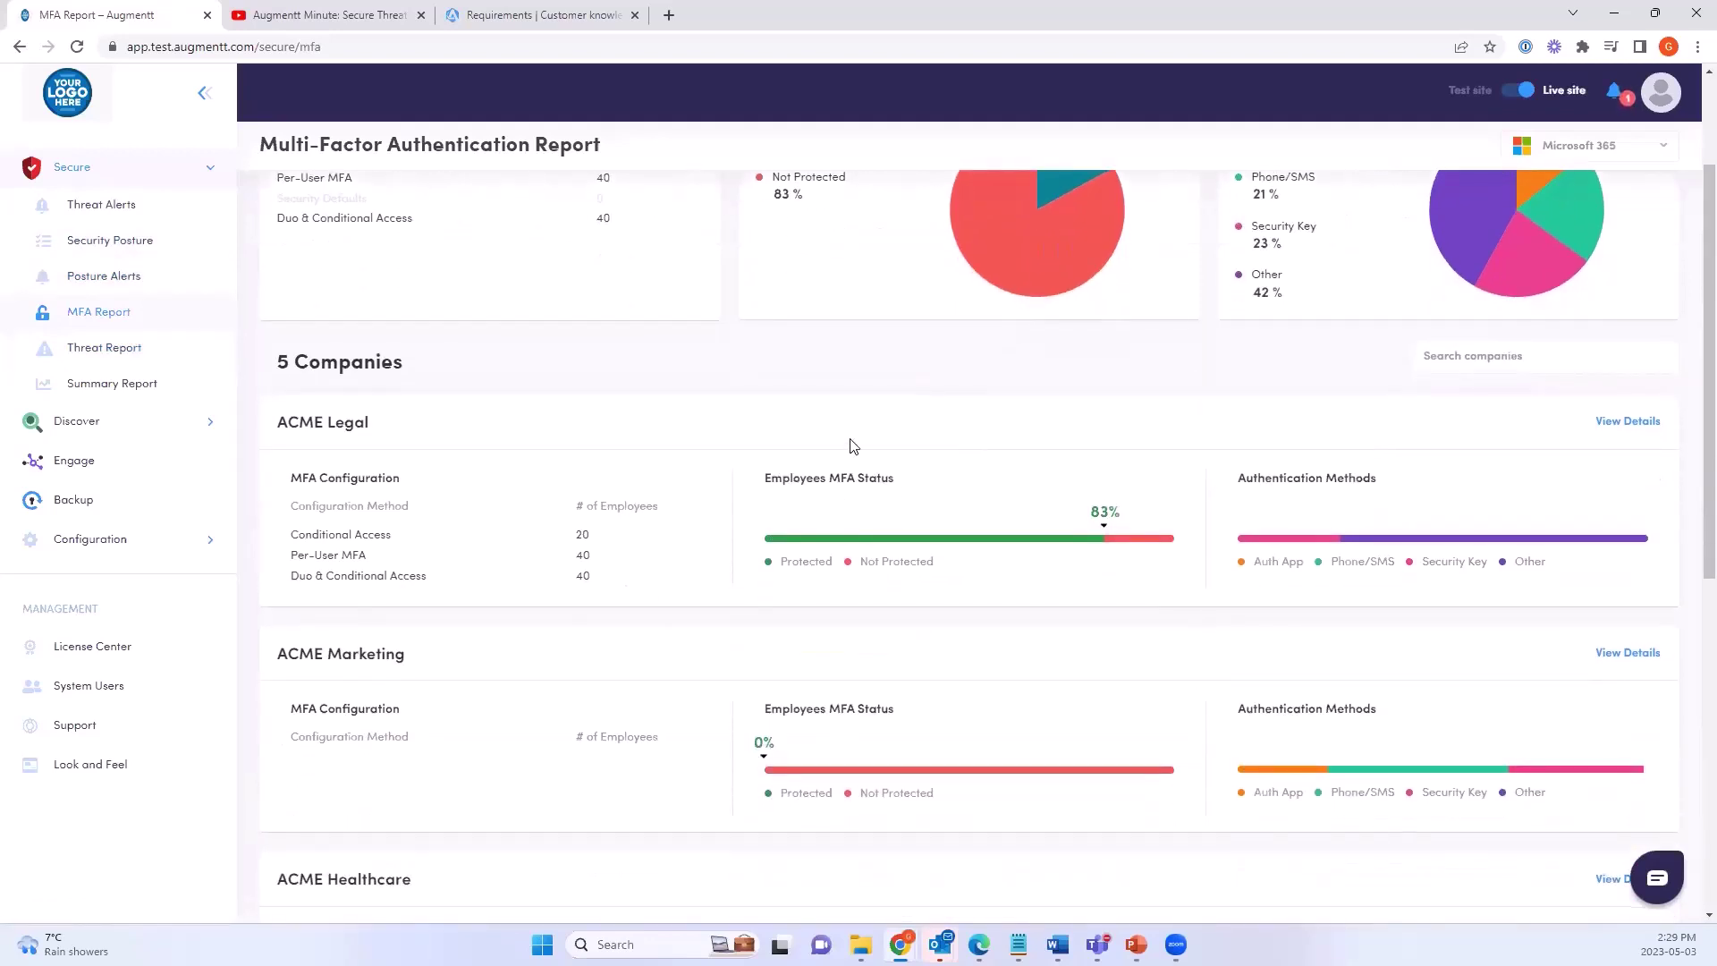
{"action": "scroll", "coordinate": [879, 378], "scroll_direction": "up", "scroll_amount": 2}
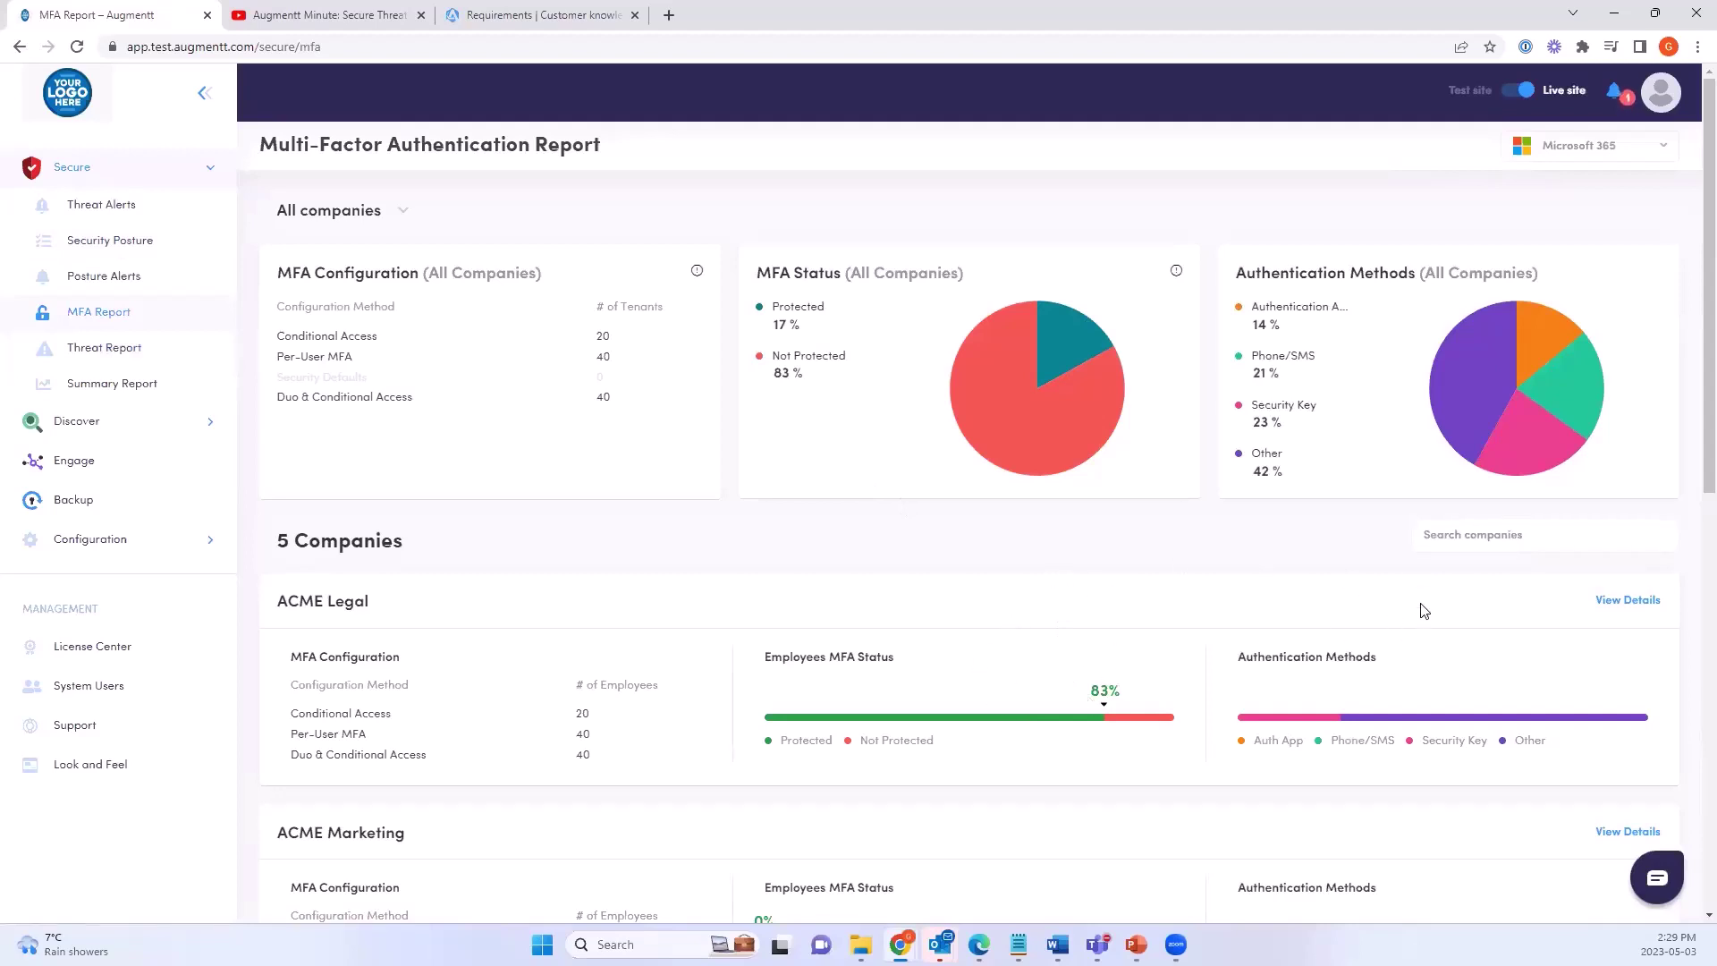
{"action": "scroll", "coordinate": [1300, 560], "scroll_direction": "down", "scroll_amount": 3}
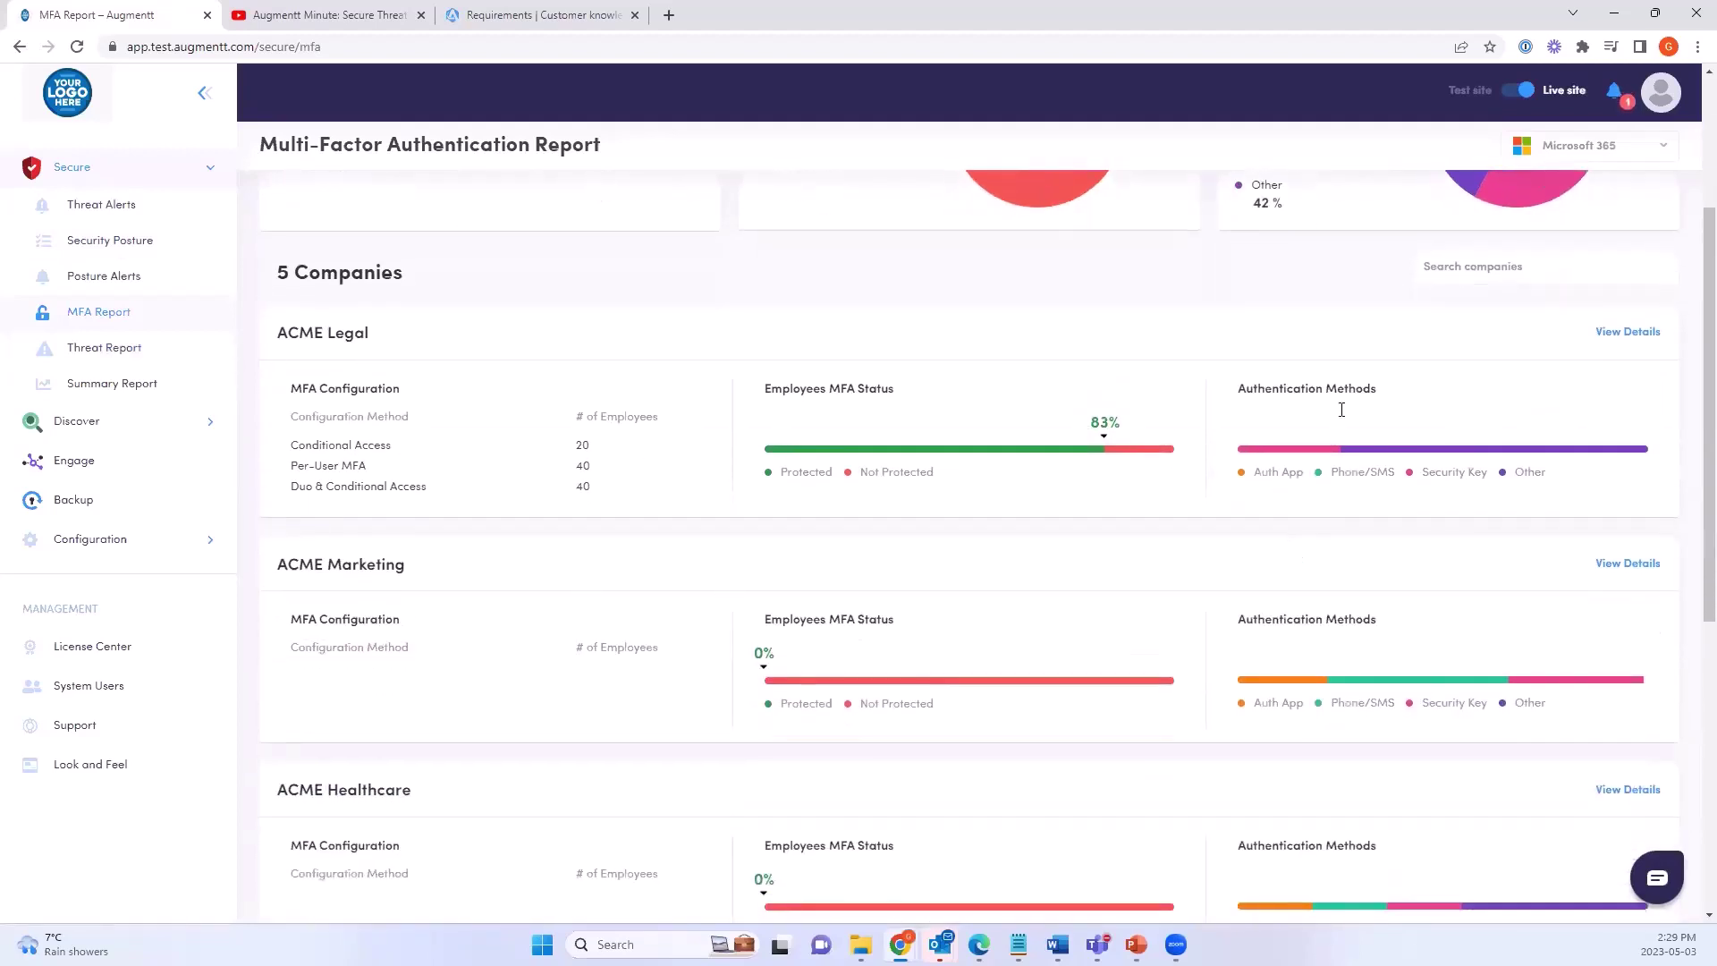
Open ACME Legal's MFA details and review its six employees, 5 protected and 1 not
{"action": "left_click", "coordinate": [1610, 334]}
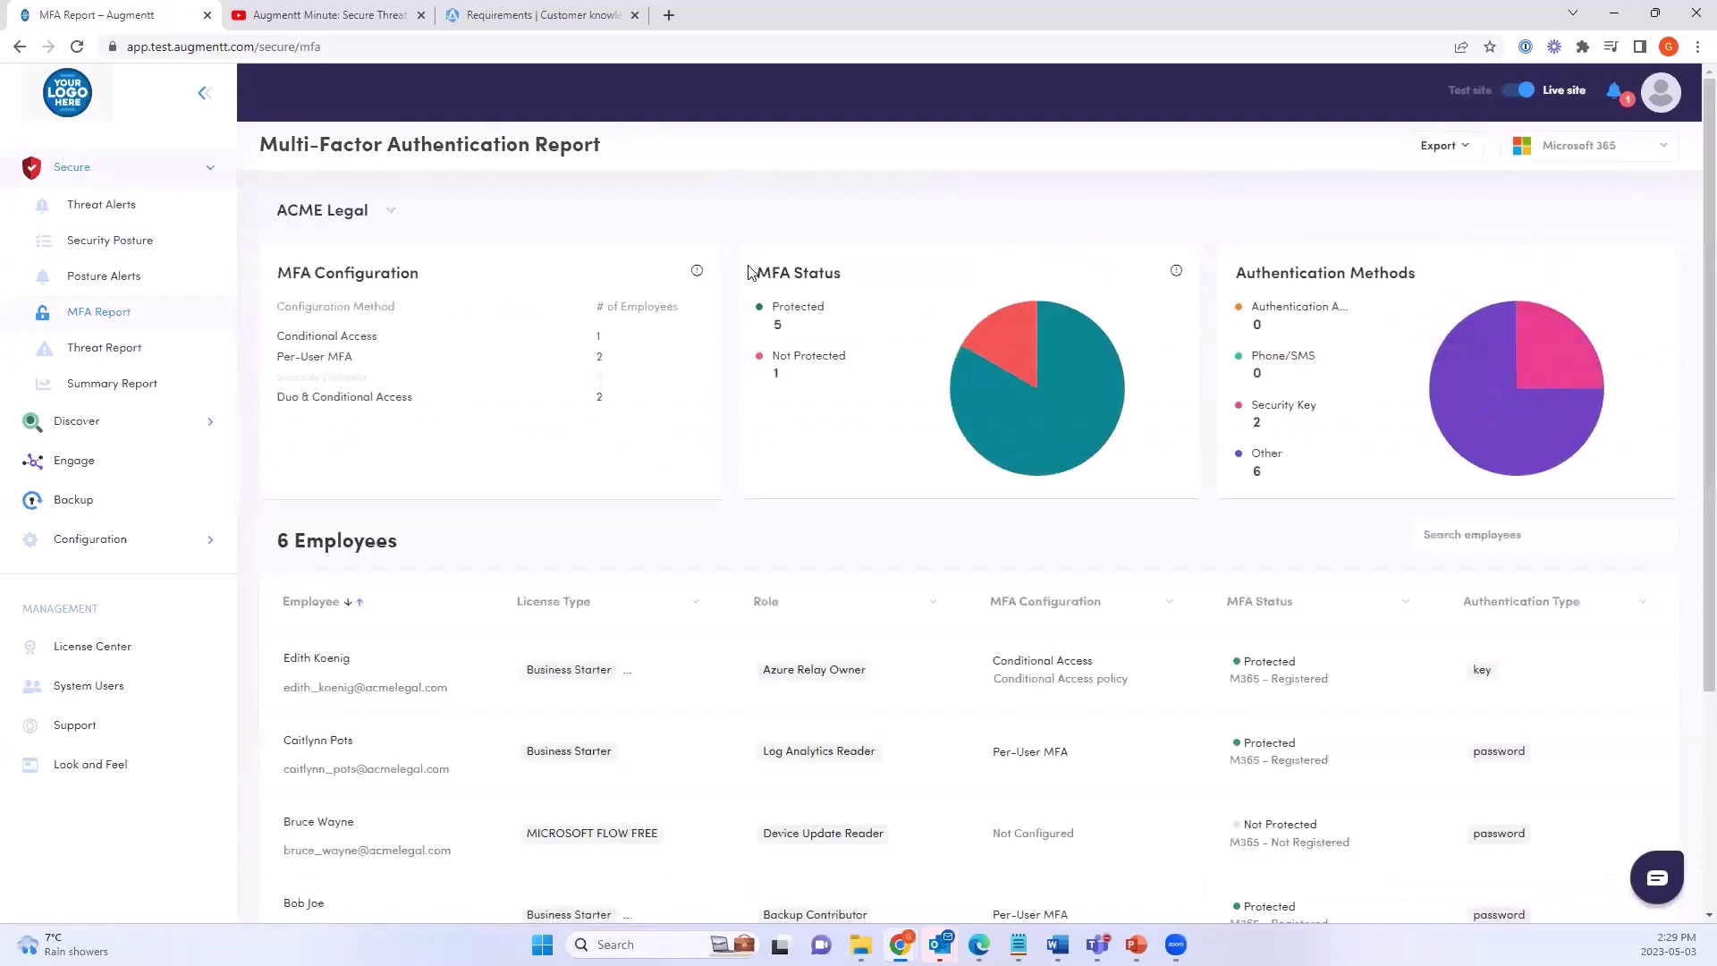
{"action": "scroll", "coordinate": [617, 369], "scroll_direction": "down", "scroll_amount": 3}
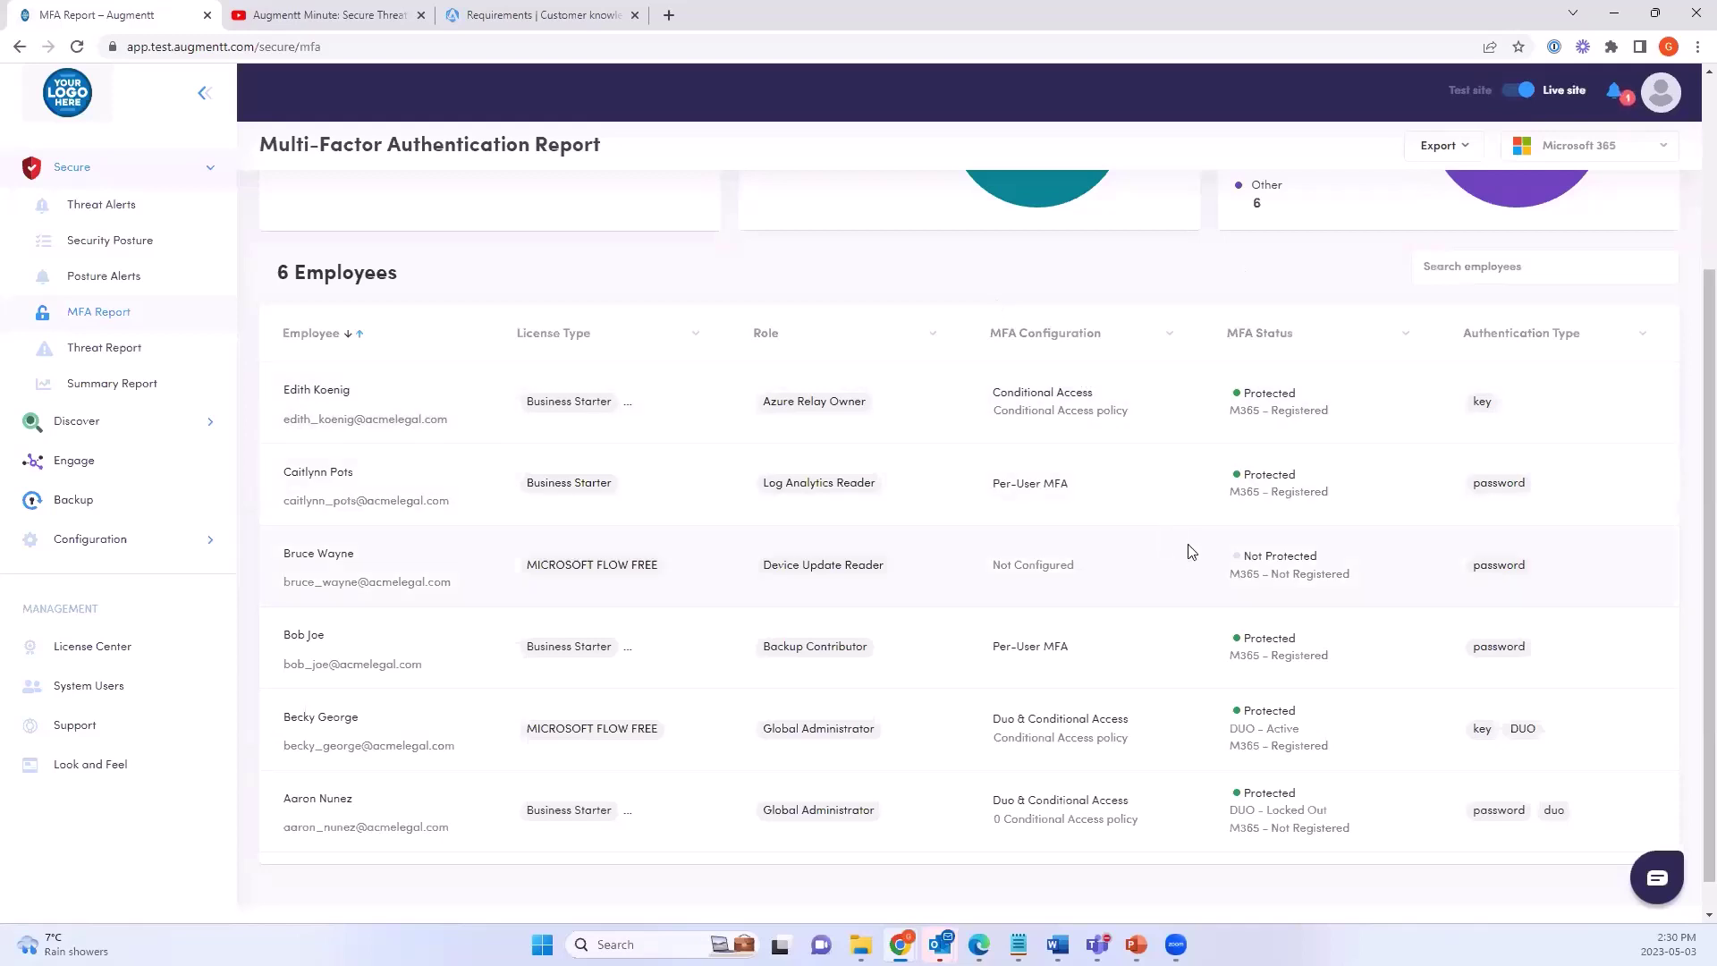
{"action": "scroll", "coordinate": [1192, 552], "scroll_direction": "down", "scroll_amount": 1}
{"action": "scroll", "coordinate": [1192, 555], "scroll_direction": "up", "scroll_amount": 2}
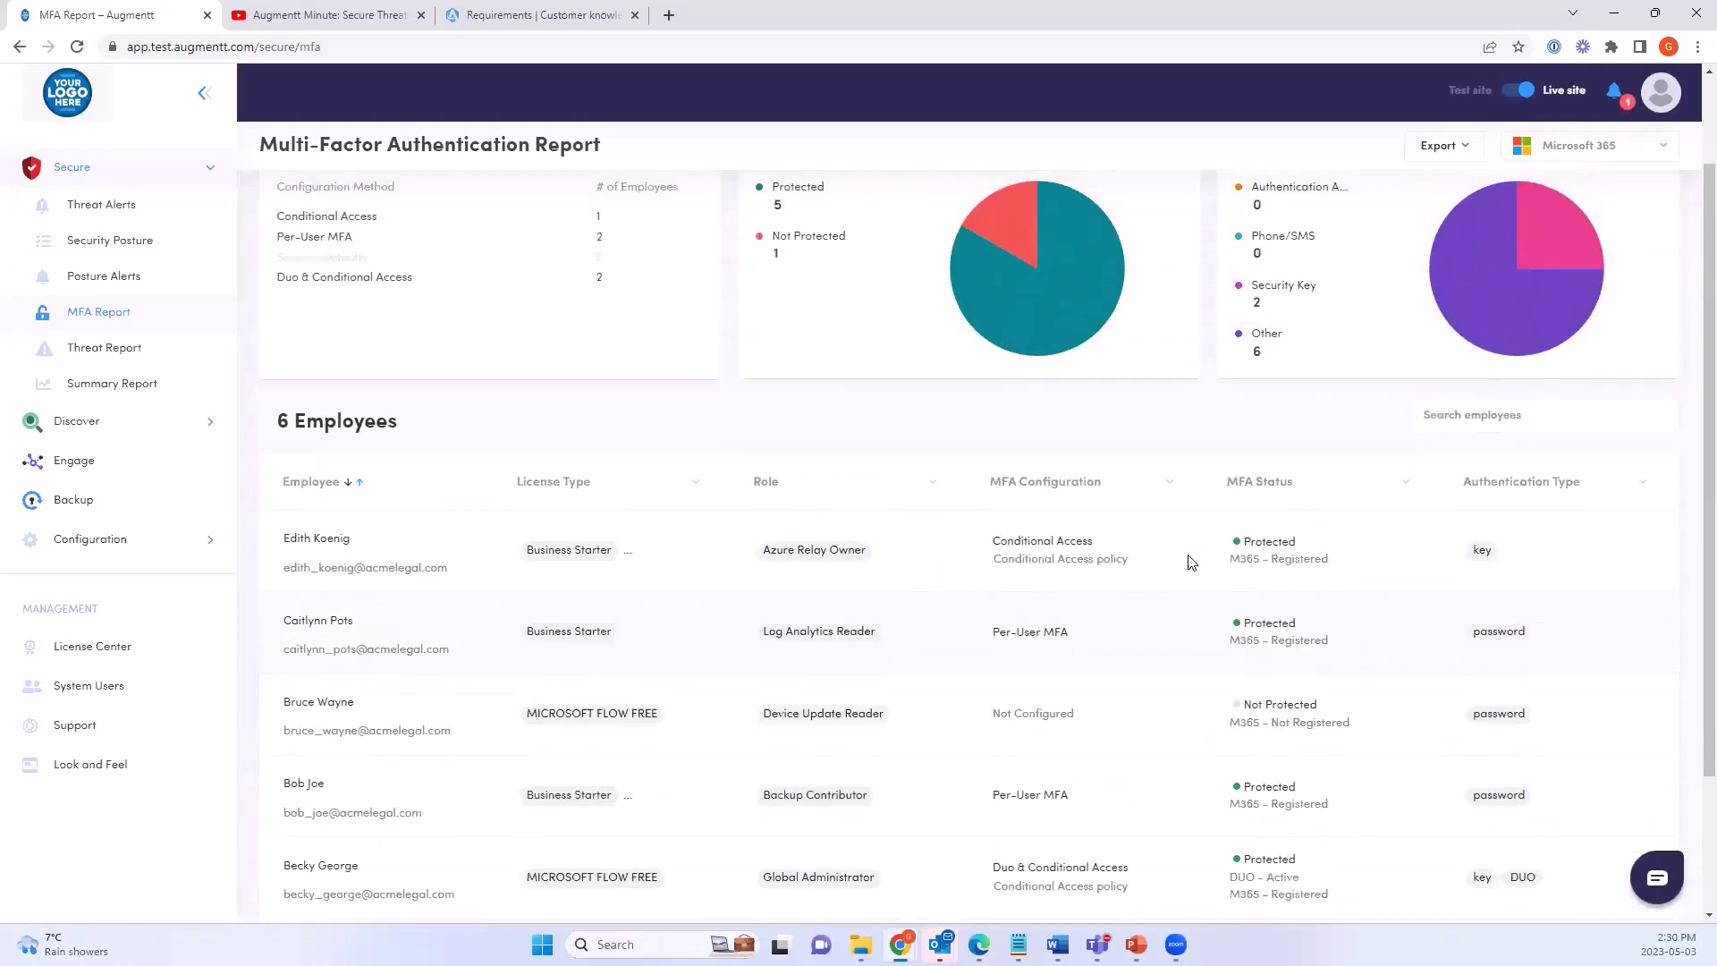
{"action": "scroll", "coordinate": [1191, 560], "scroll_direction": "up", "scroll_amount": 1}
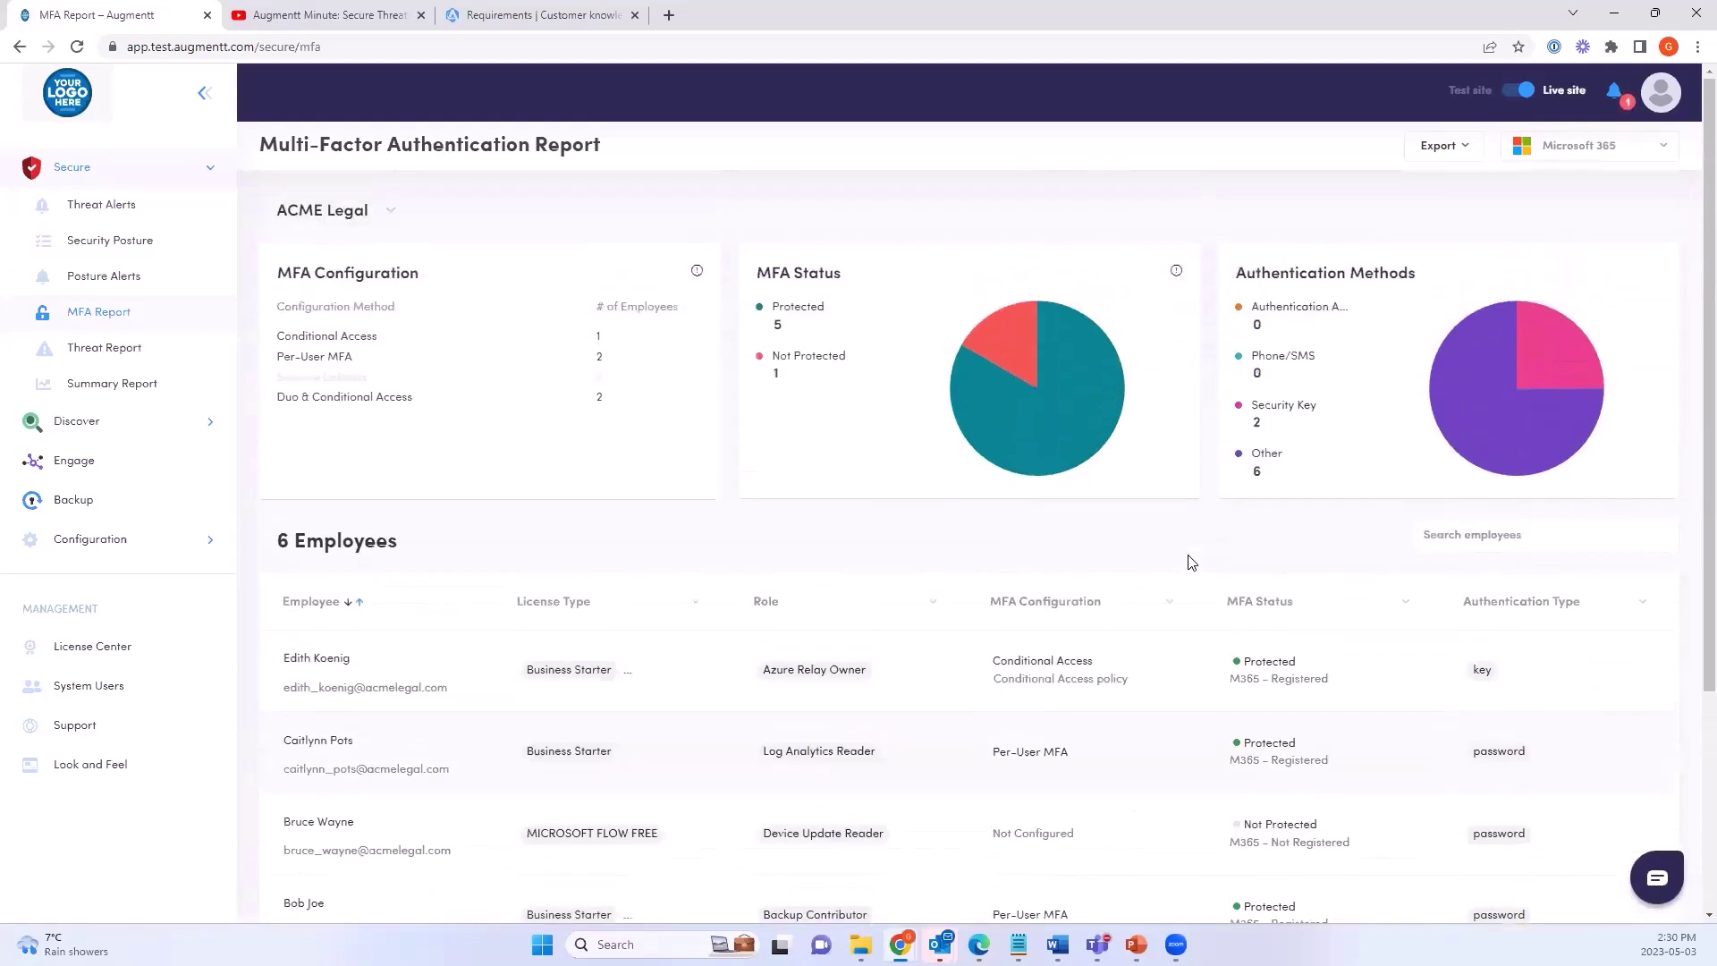
{"action": "left_click", "coordinate": [1458, 156]}
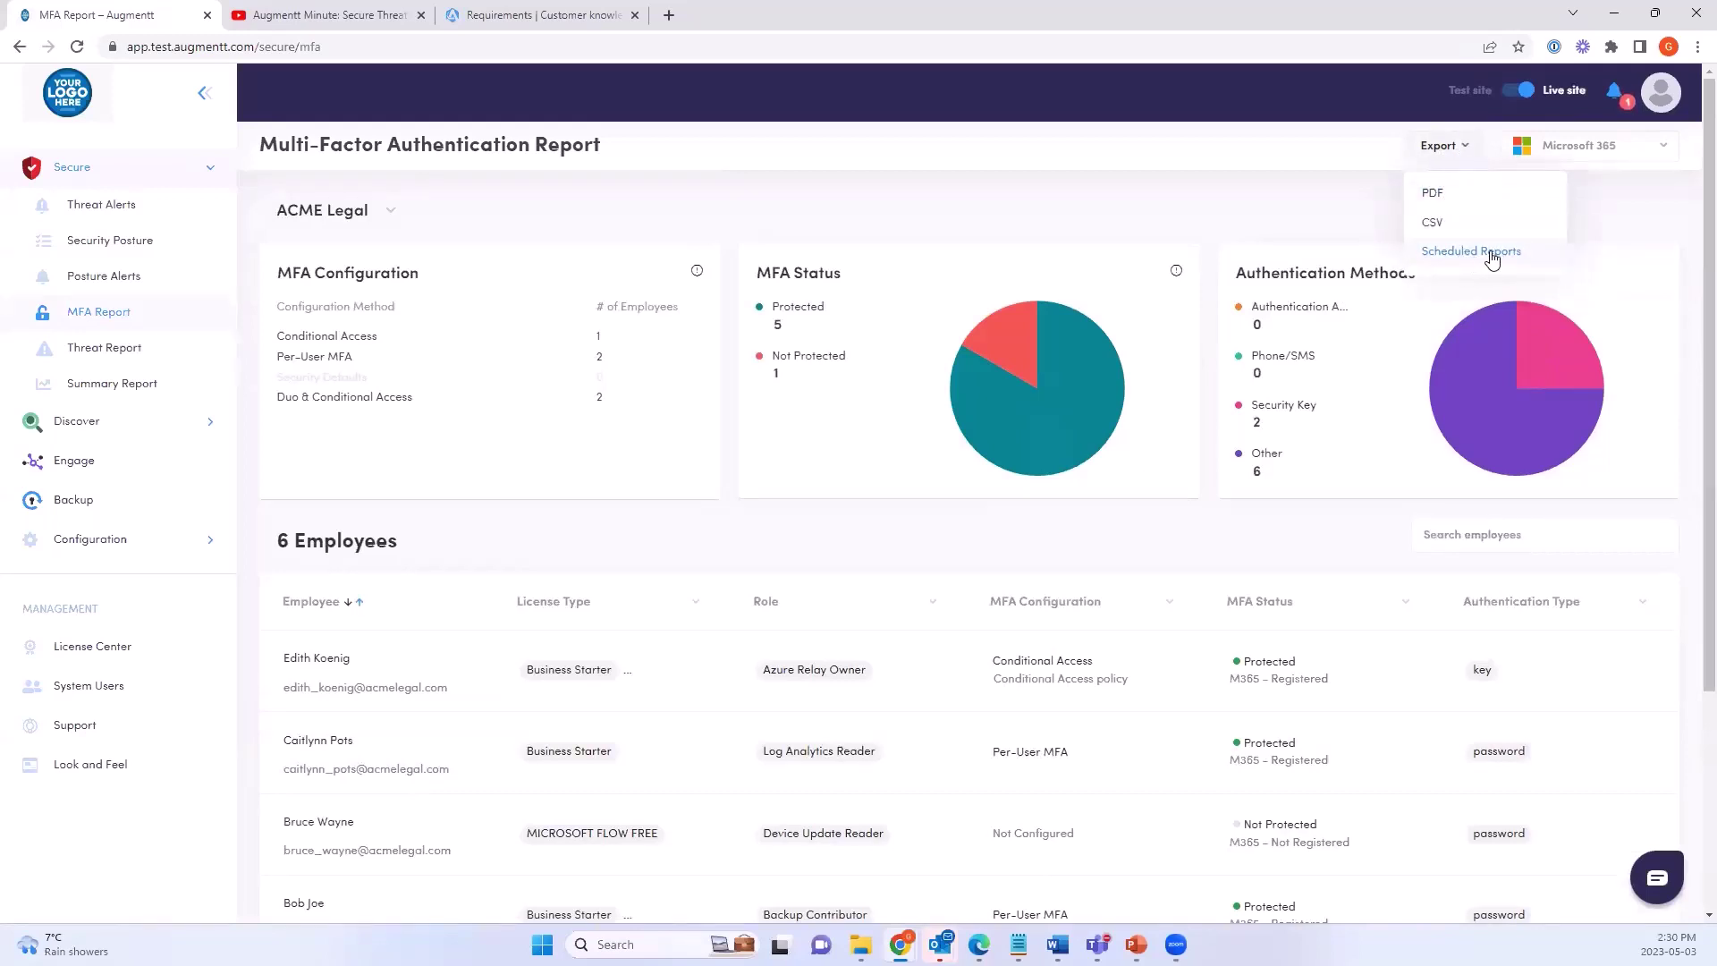
{"action": "left_click", "coordinate": [1234, 212]}
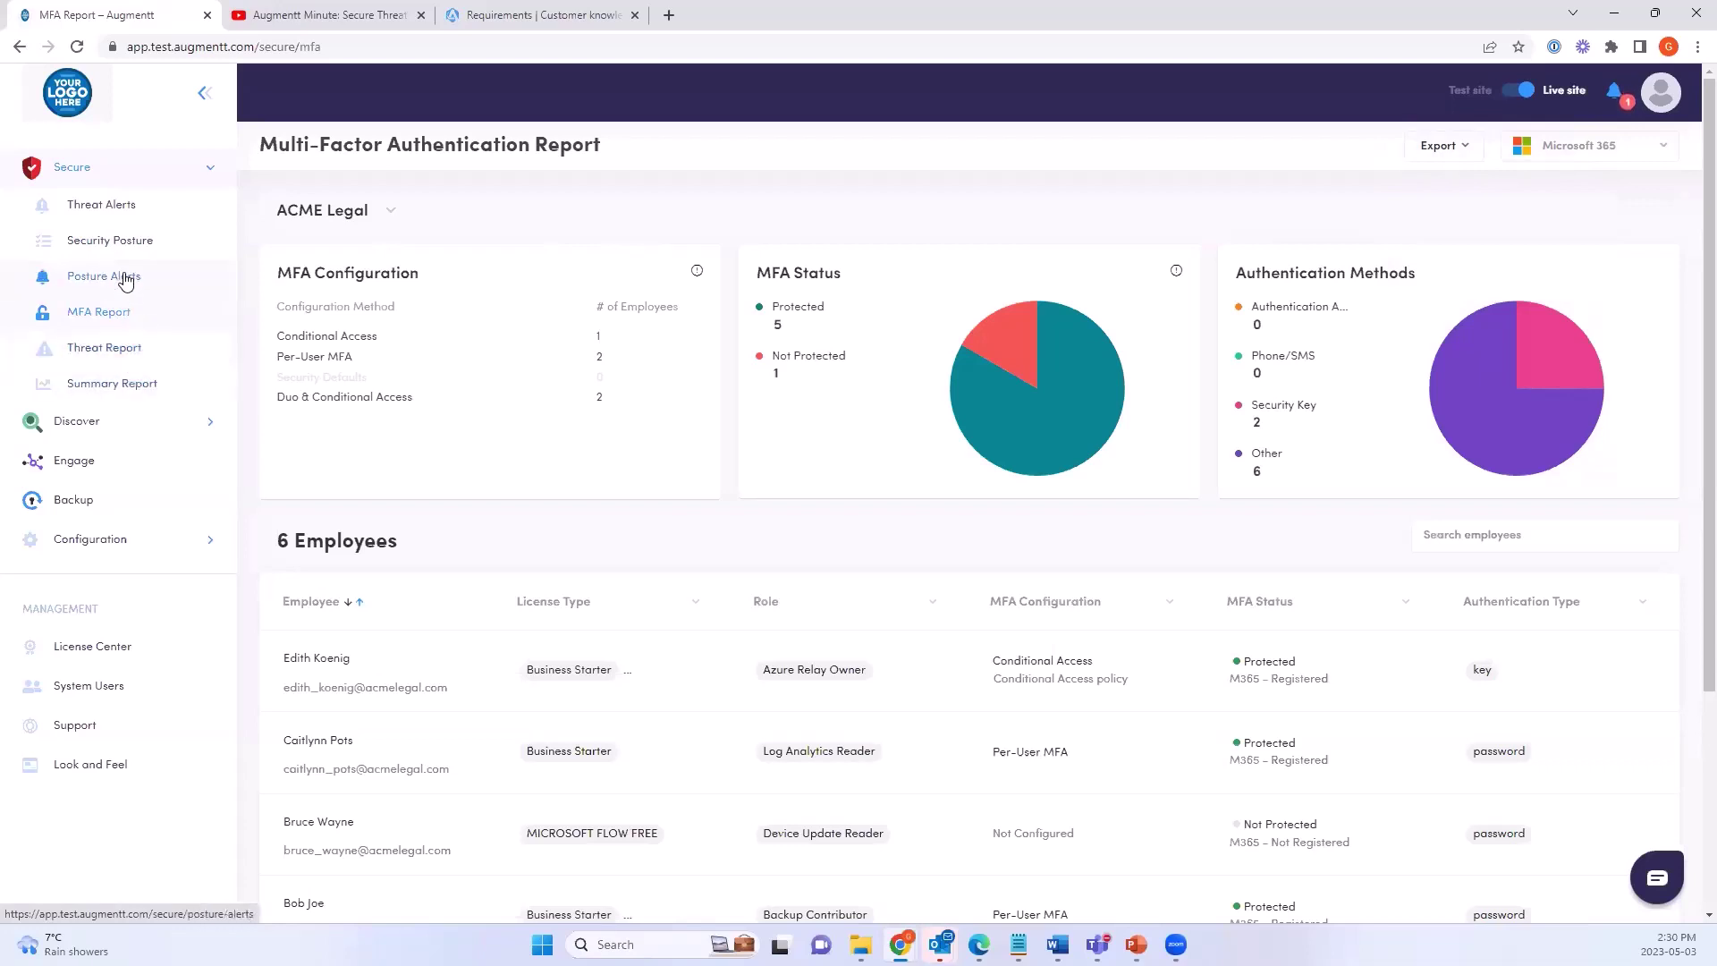
Open Posture Alerts, check All companies, then return to ACME Legal's five enabled daily alerts
{"action": "left_click", "coordinate": [70, 286]}
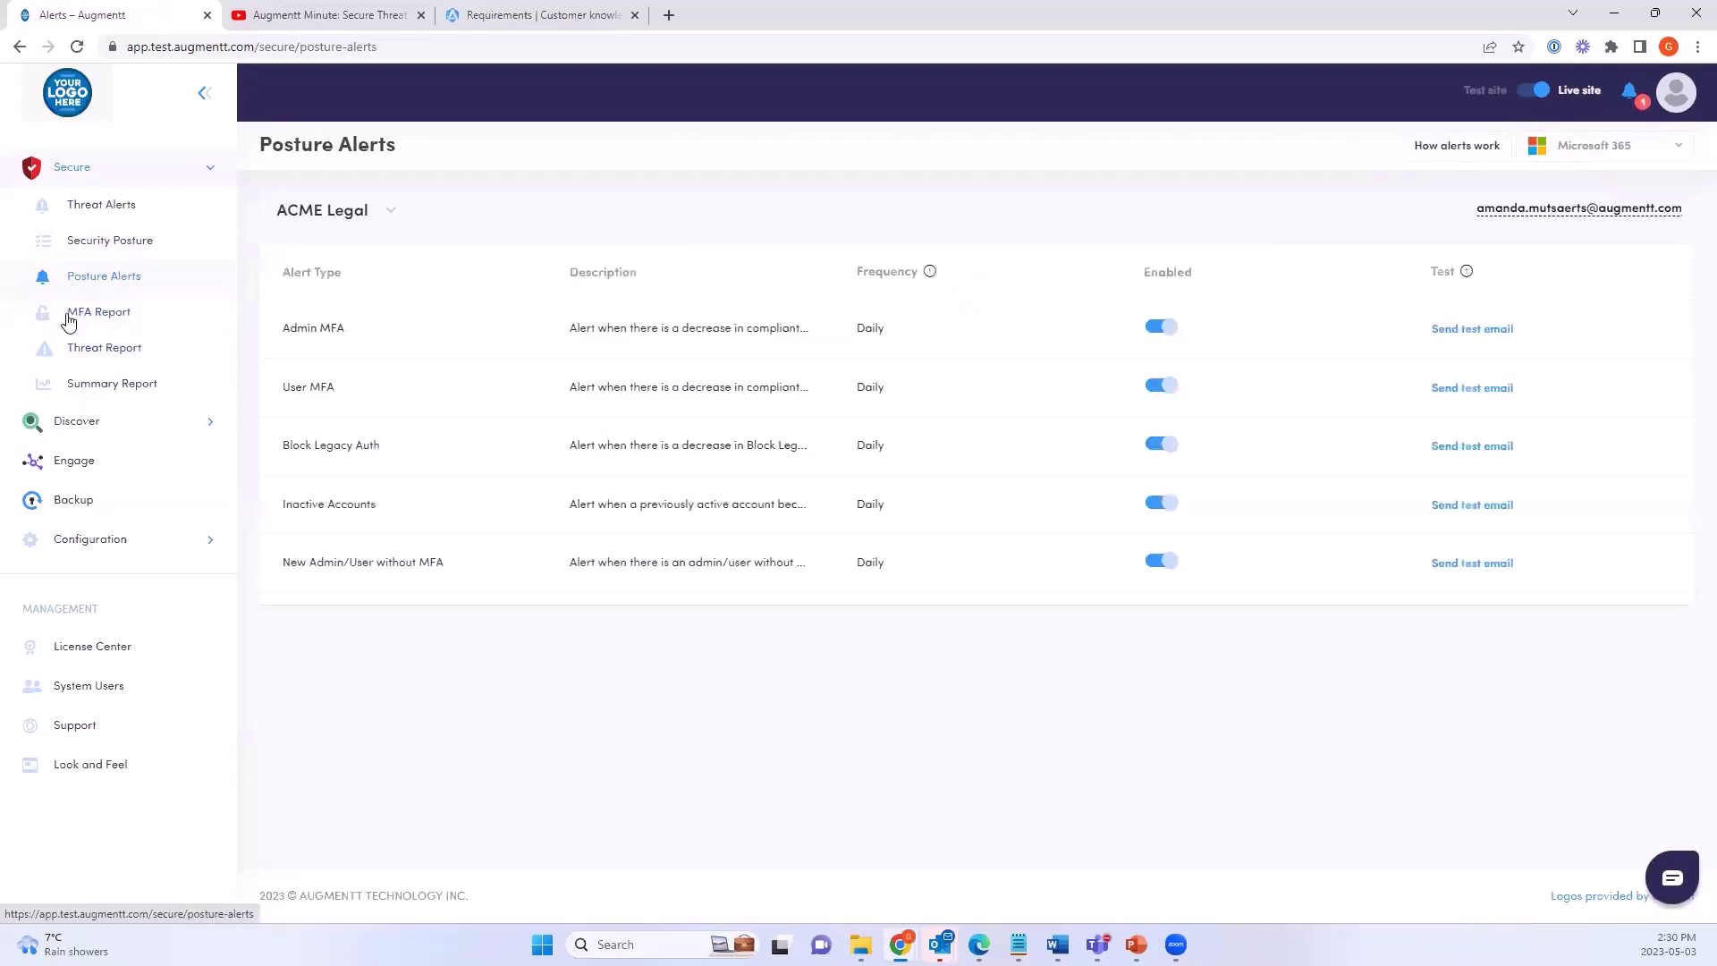
{"action": "left_click", "coordinate": [387, 221]}
{"action": "left_click", "coordinate": [366, 255]}
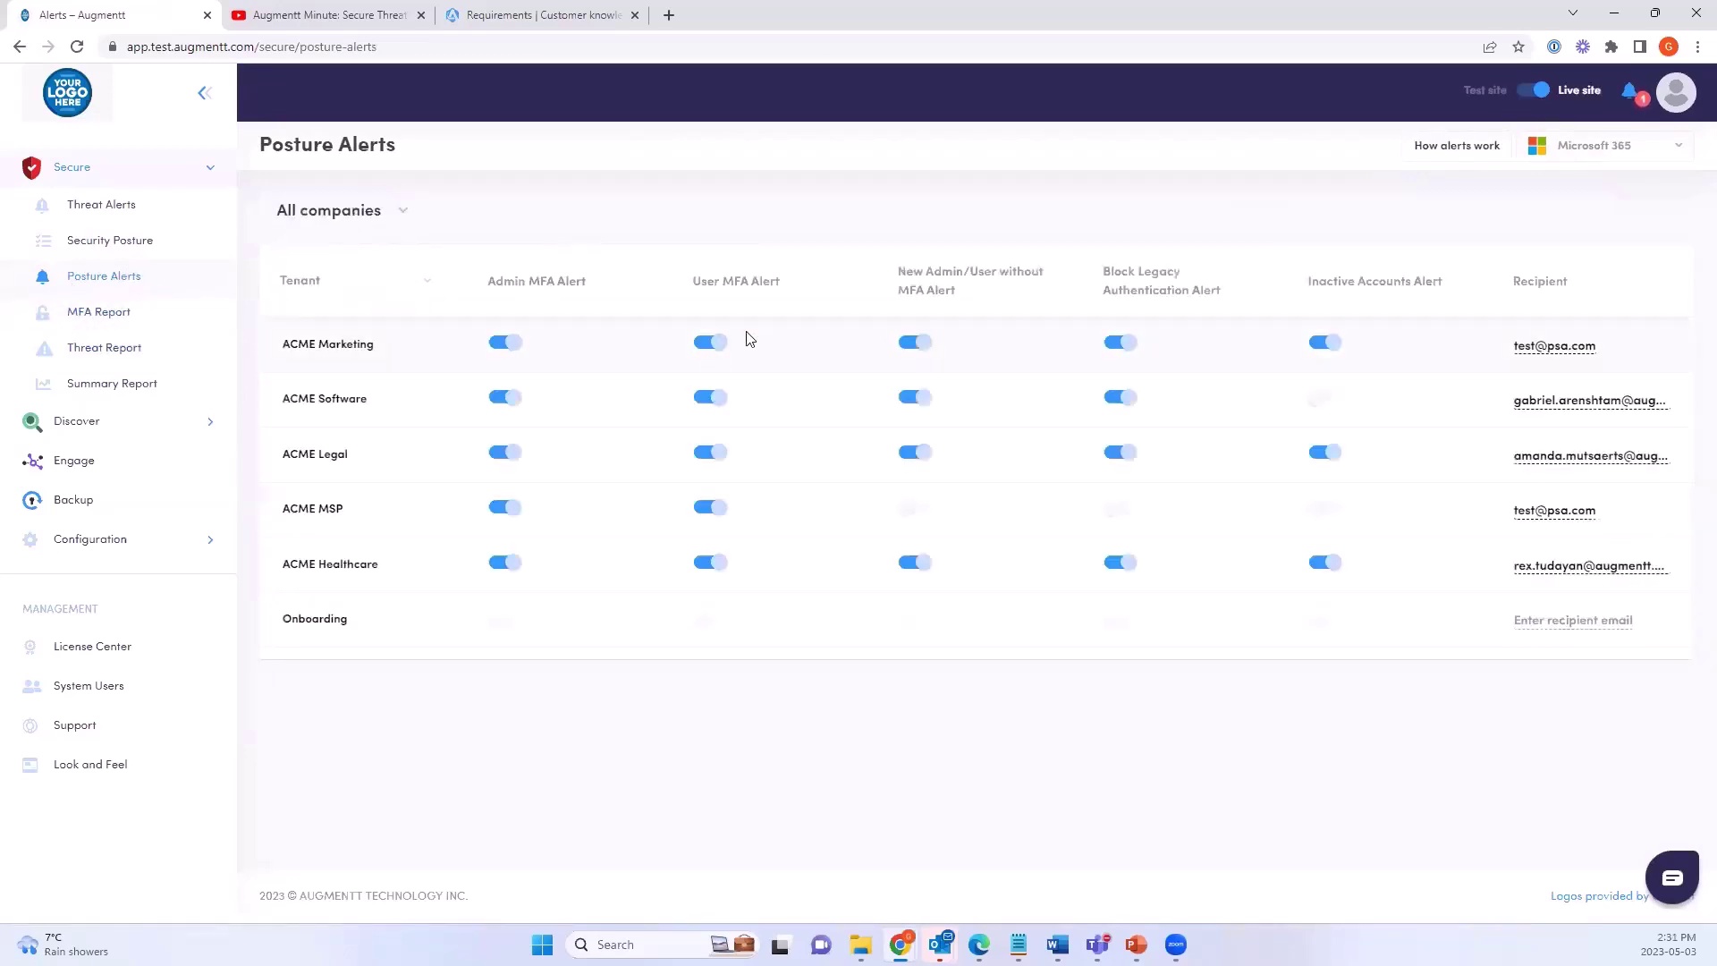
{"action": "left_click", "coordinate": [402, 212]}
{"action": "left_click", "coordinate": [363, 316]}
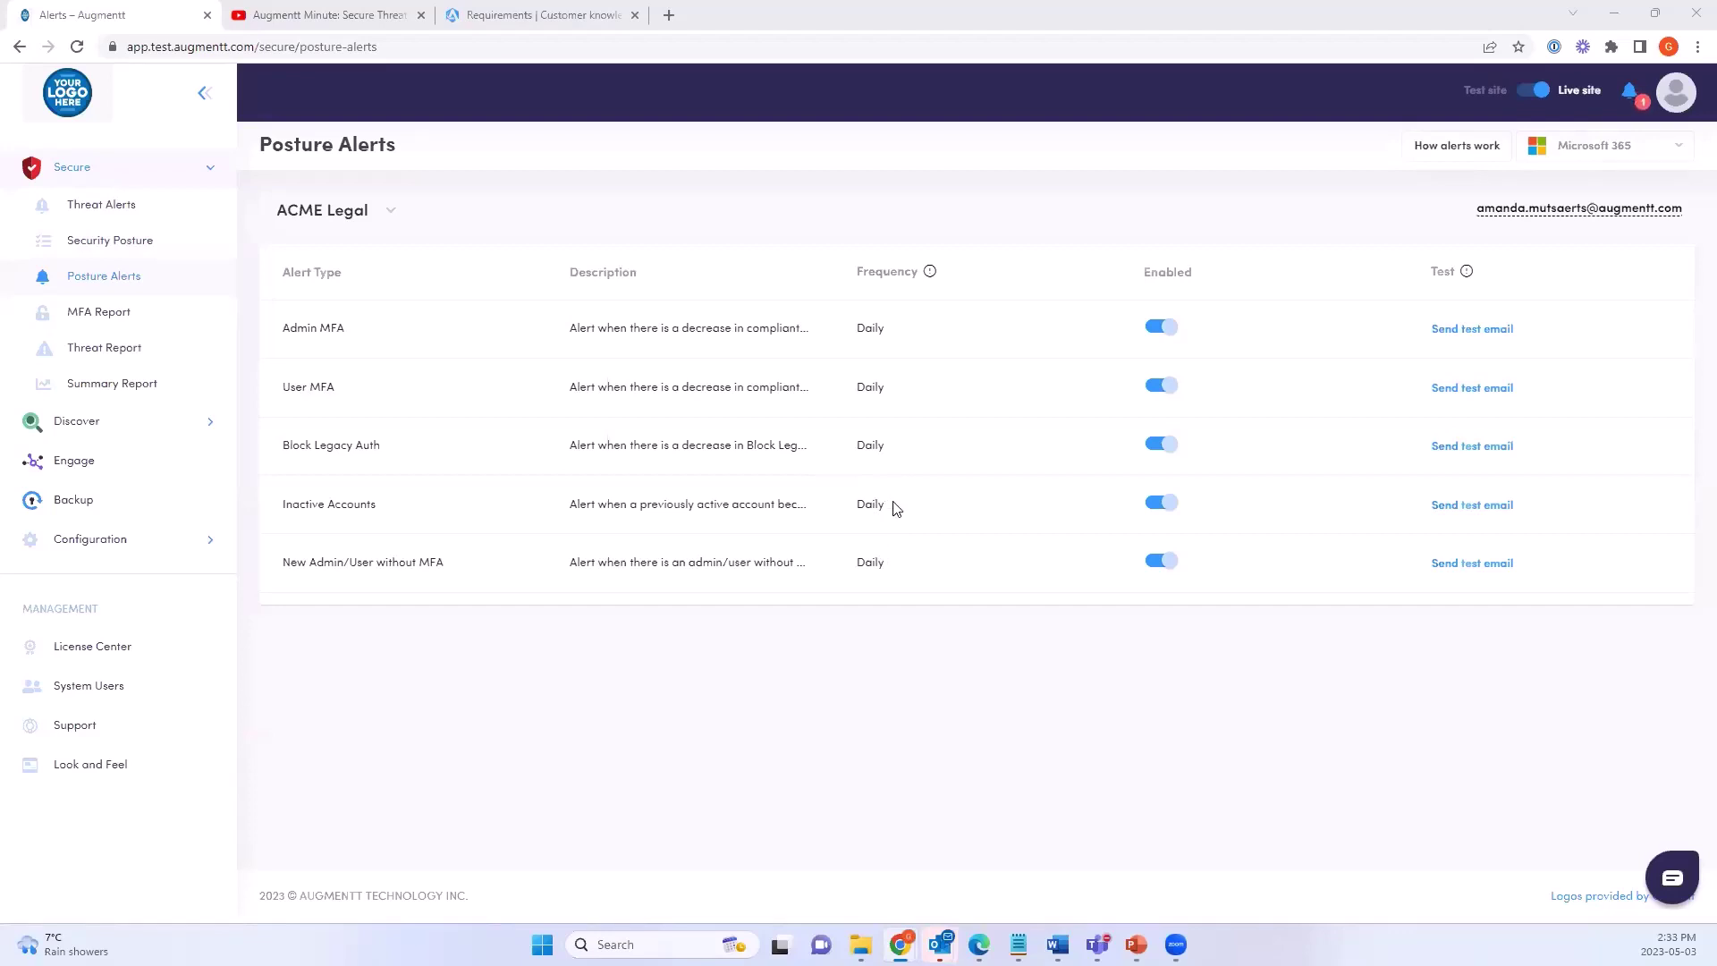
Open the Security Posture page and scroll through ACME Legal's security checks
{"action": "left_click", "coordinate": [157, 245]}
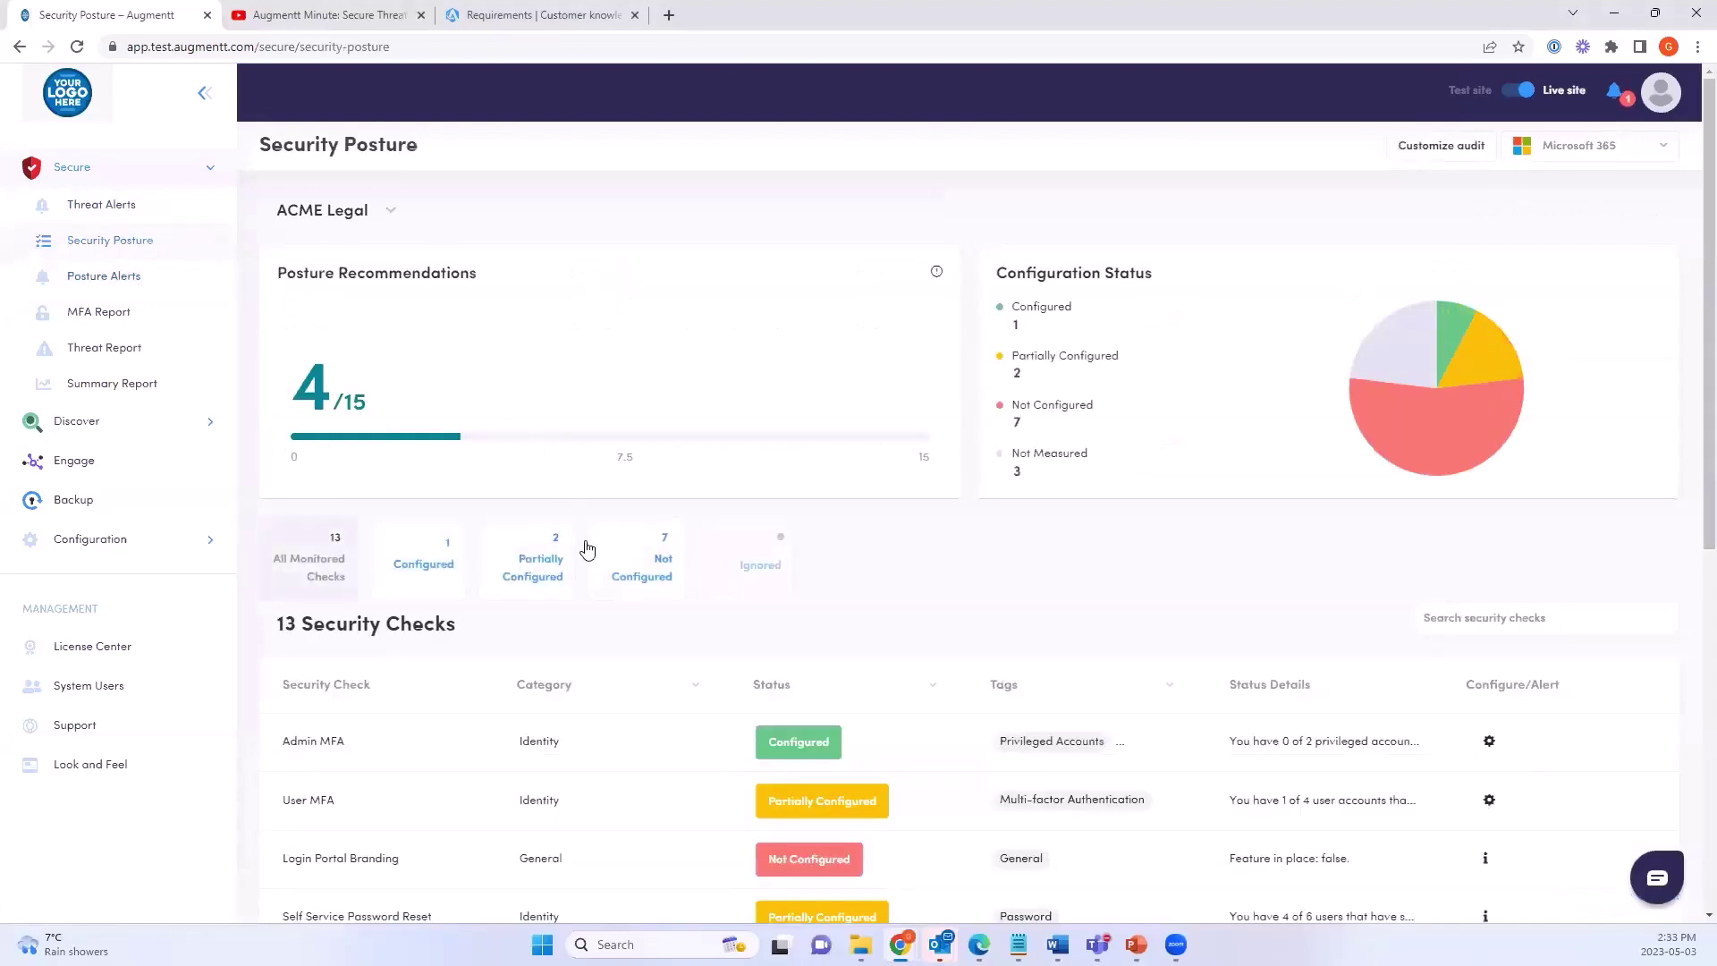
{"action": "scroll", "coordinate": [586, 549], "scroll_direction": "down", "scroll_amount": 3}
{"action": "scroll", "coordinate": [564, 782], "scroll_direction": "up", "scroll_amount": 3}
{"action": "scroll", "coordinate": [876, 575], "scroll_direction": "down", "scroll_amount": 1}
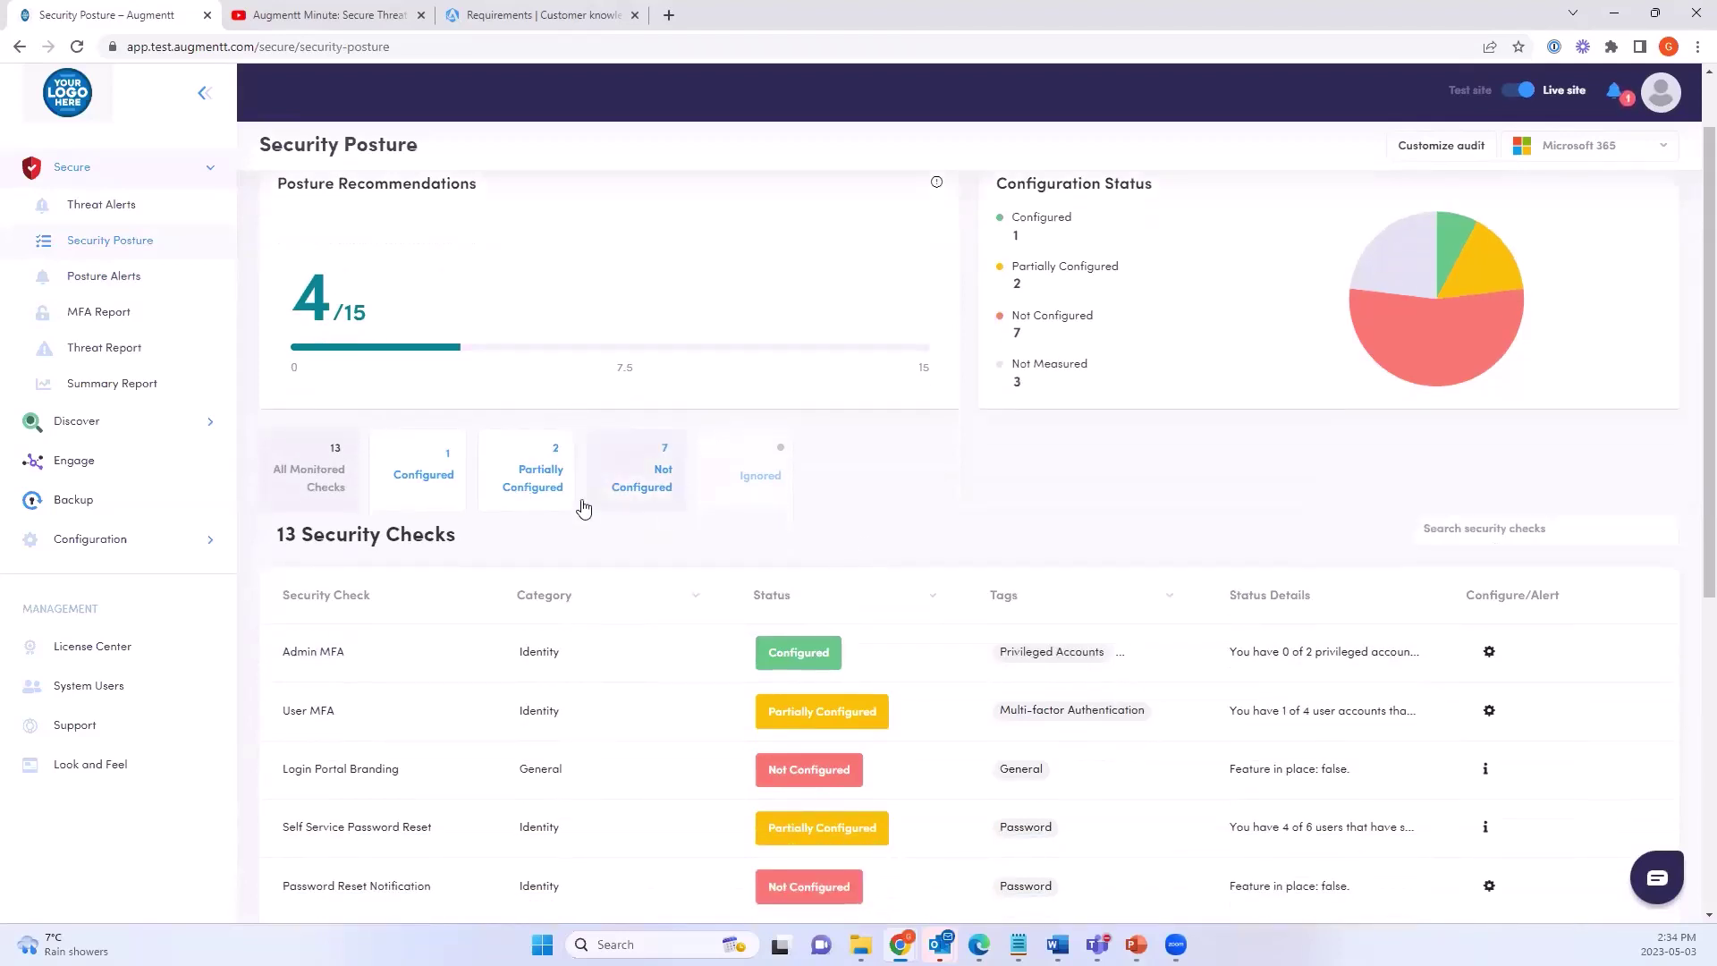
{"action": "scroll", "coordinate": [660, 474], "scroll_direction": "down", "scroll_amount": 2}
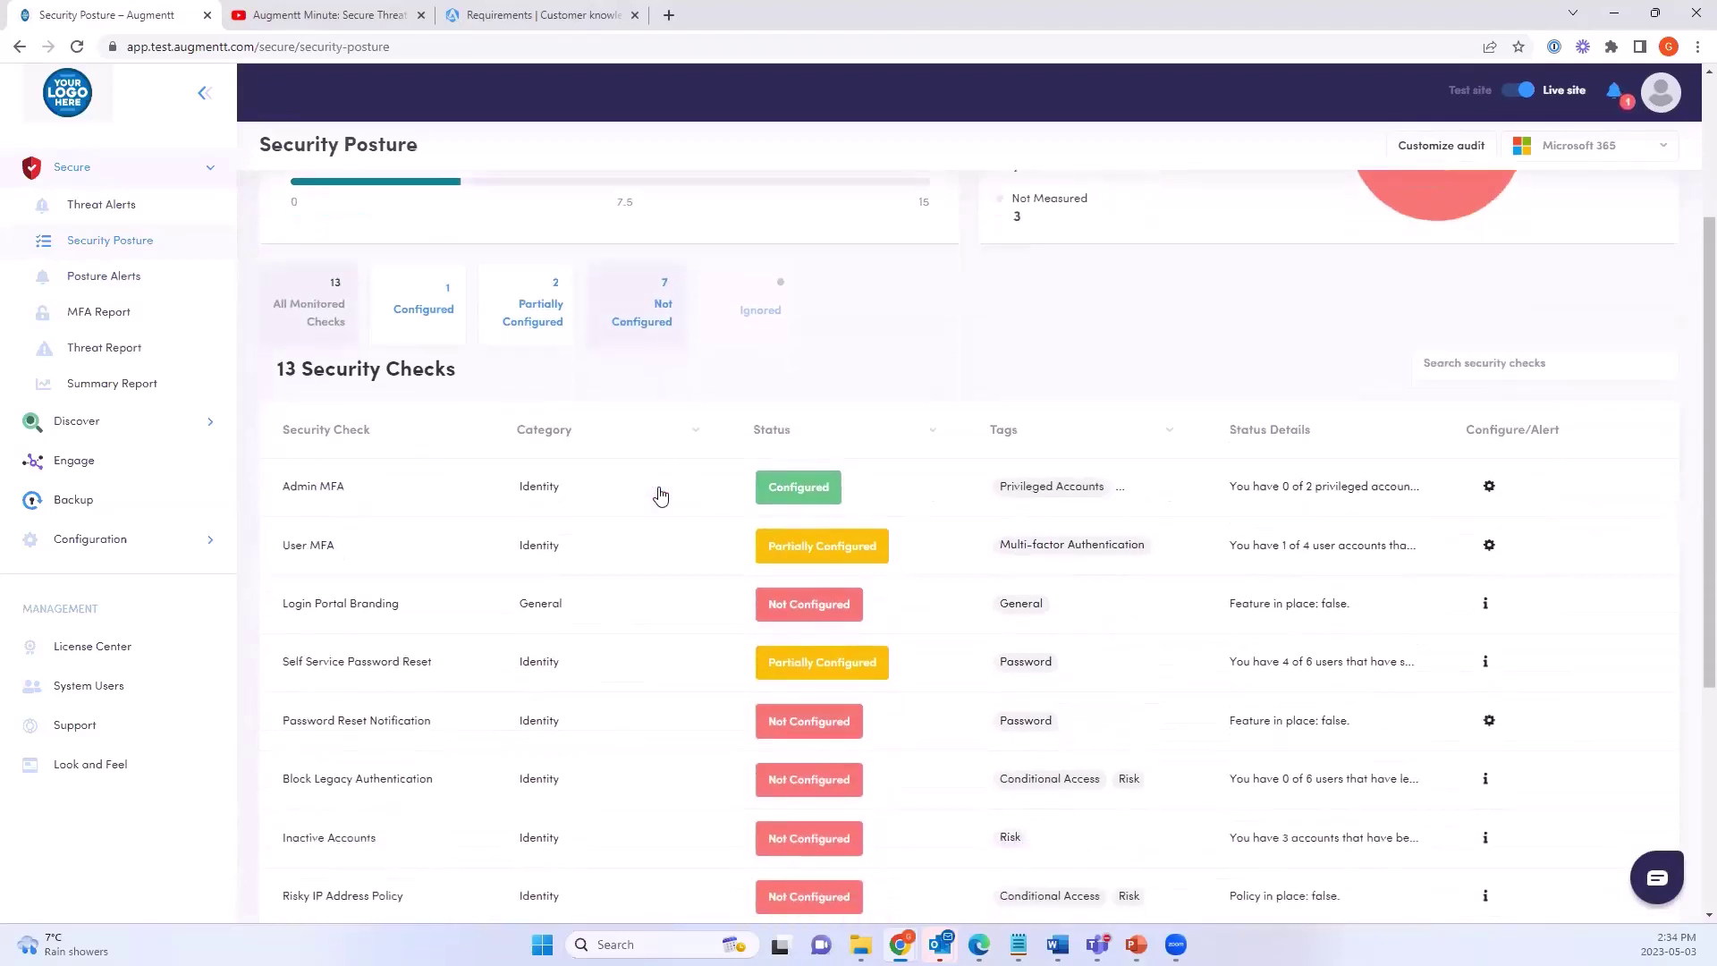
{"action": "scroll", "coordinate": [660, 495], "scroll_direction": "up", "scroll_amount": 1}
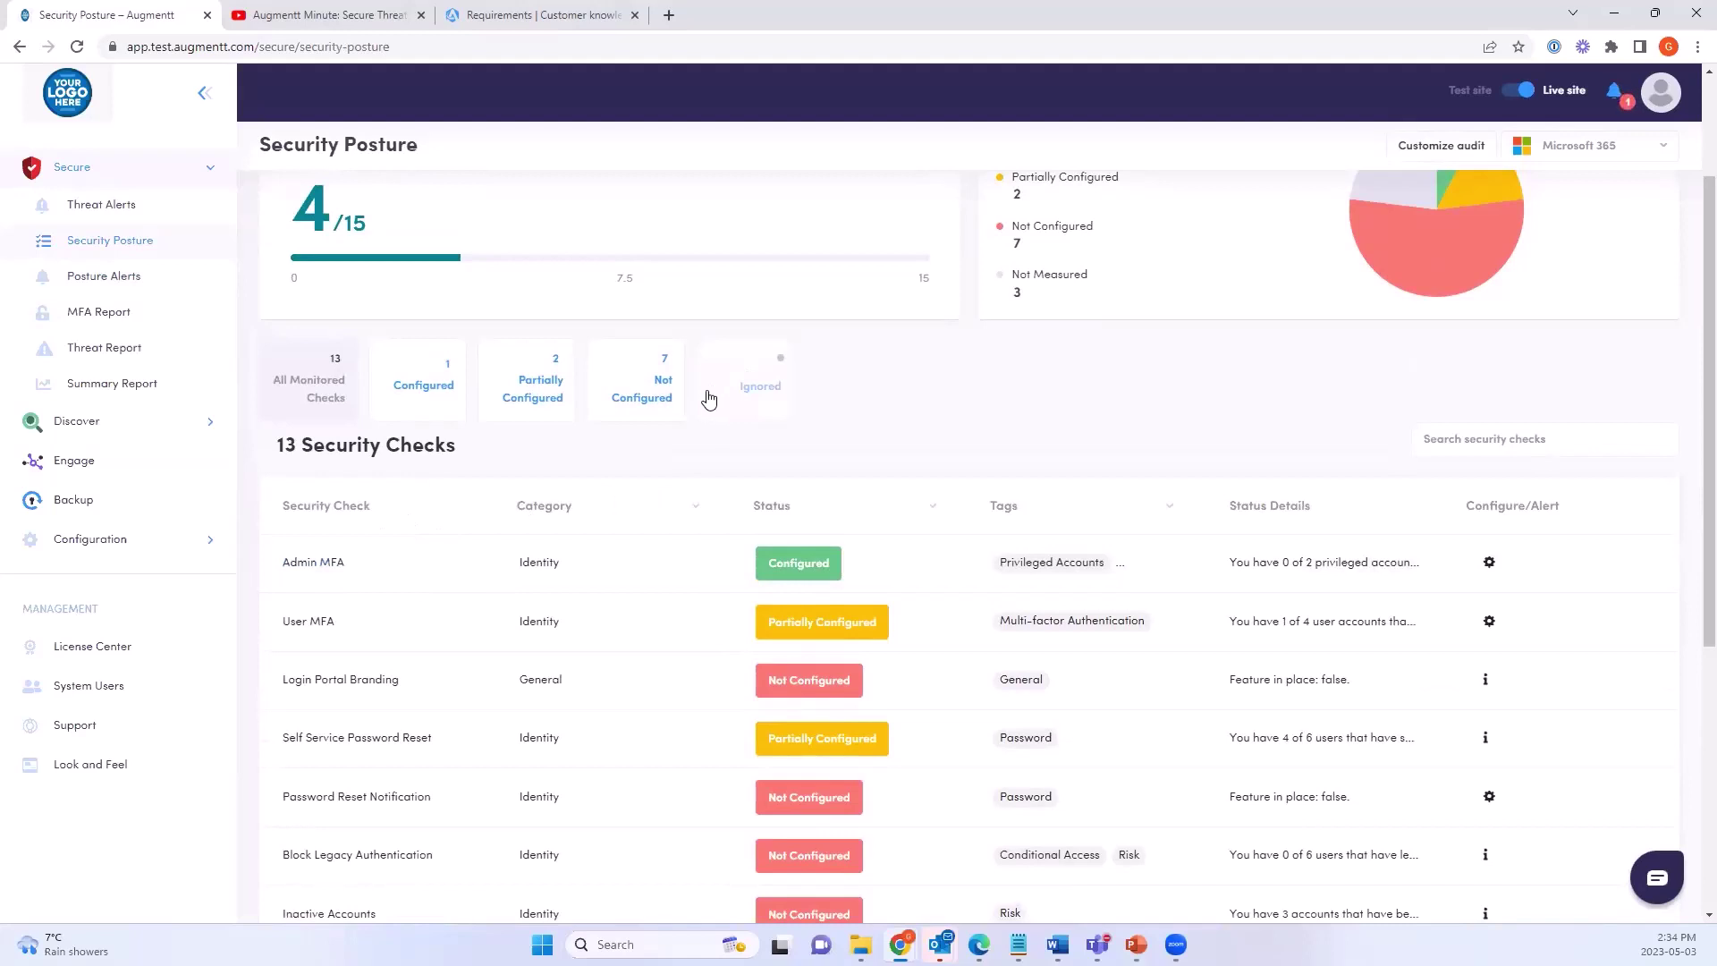
{"action": "scroll", "coordinate": [709, 398], "scroll_direction": "up", "scroll_amount": 2}
Switch the Security Posture view to ACME Healthcare, showing 3/15 configured
{"action": "left_click", "coordinate": [391, 215]}
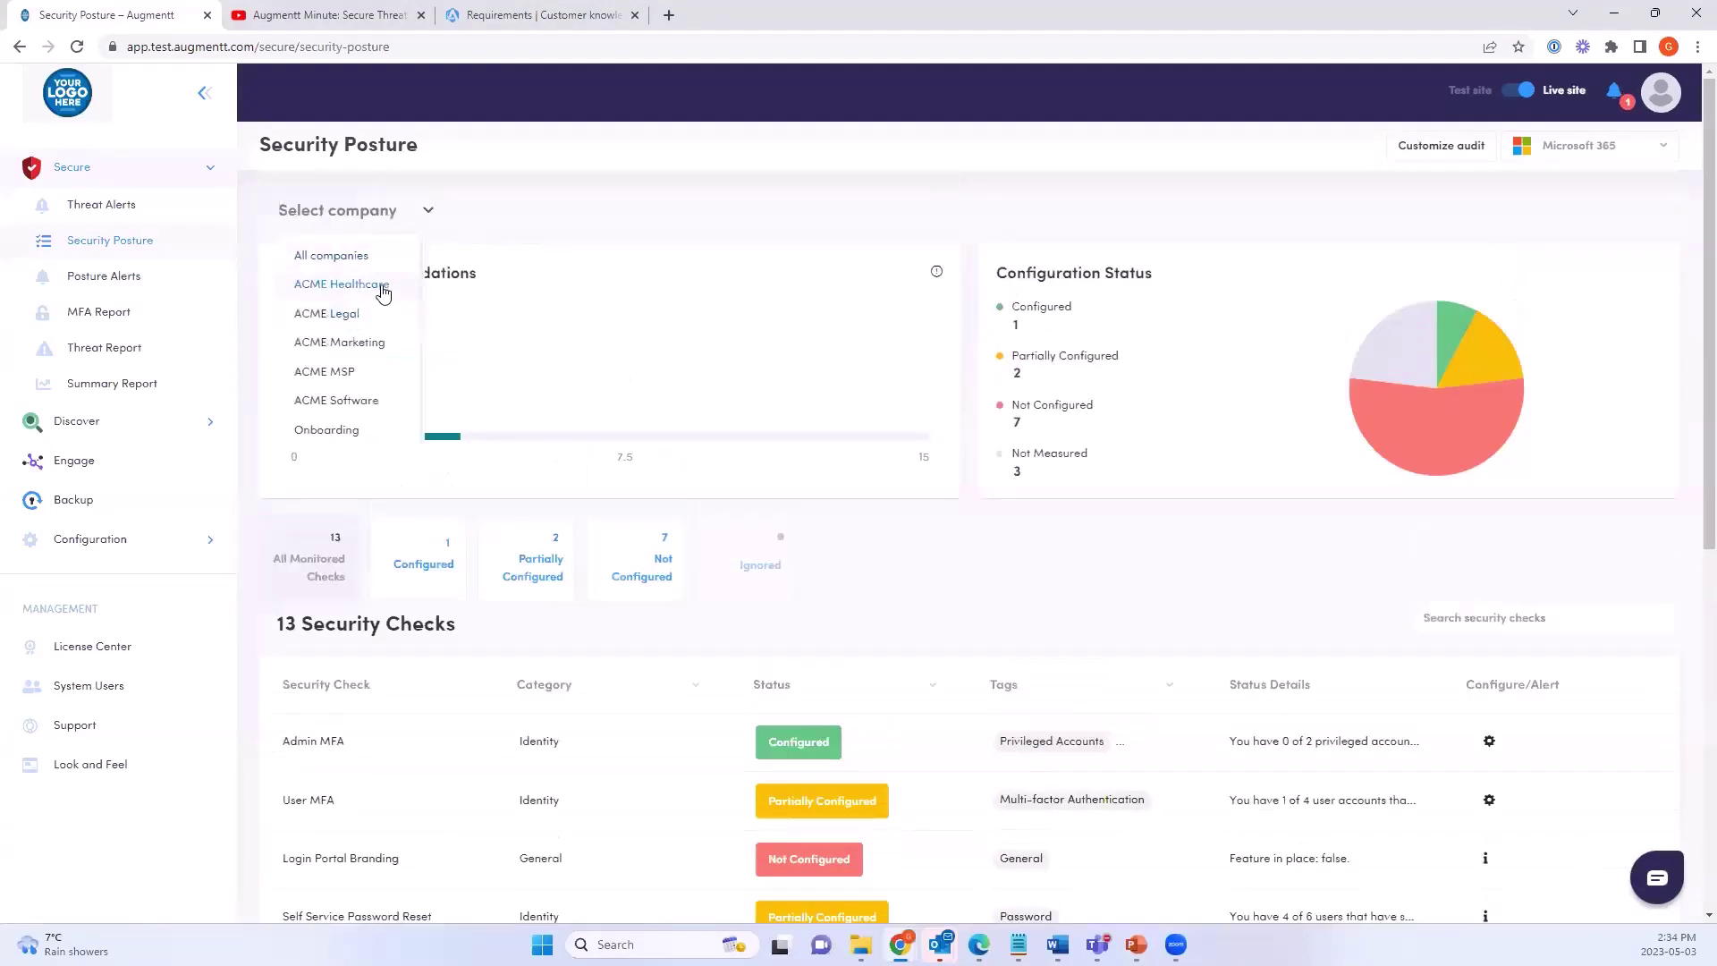
{"action": "left_click", "coordinate": [379, 284]}
{"action": "scroll", "coordinate": [794, 564], "scroll_direction": "down", "scroll_amount": 3}
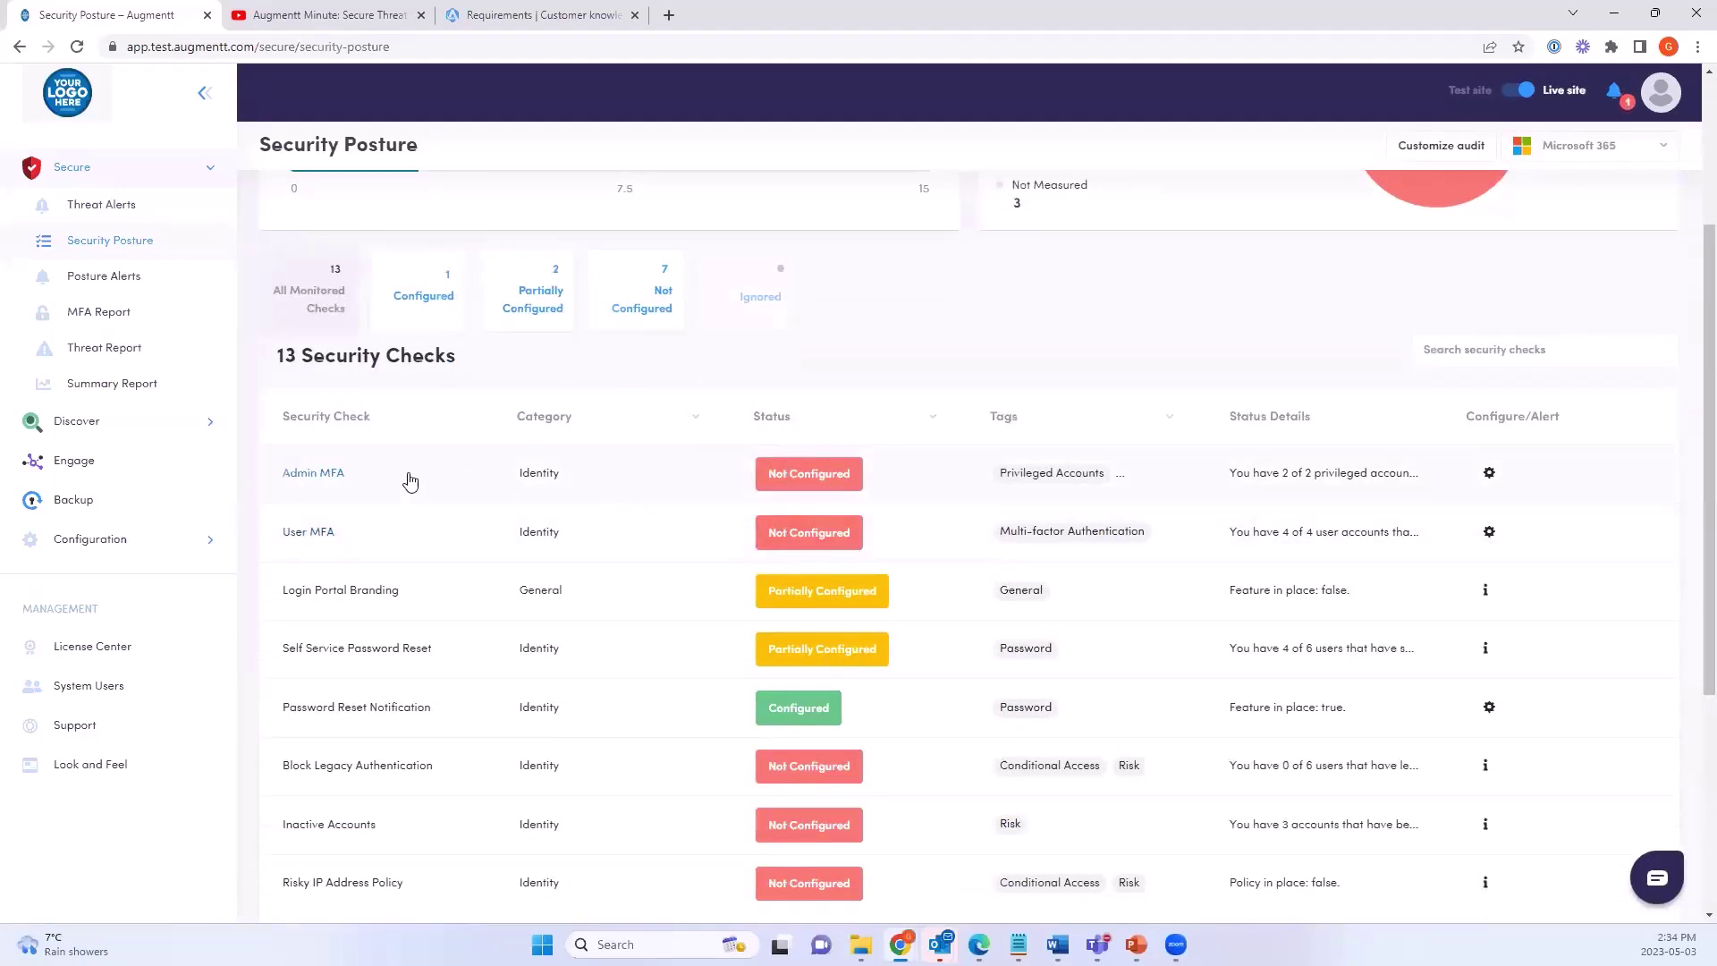
Inspect the Admin MFA accounts detail, then return to ACME Healthcare's posture overview
{"action": "left_click", "coordinate": [306, 475]}
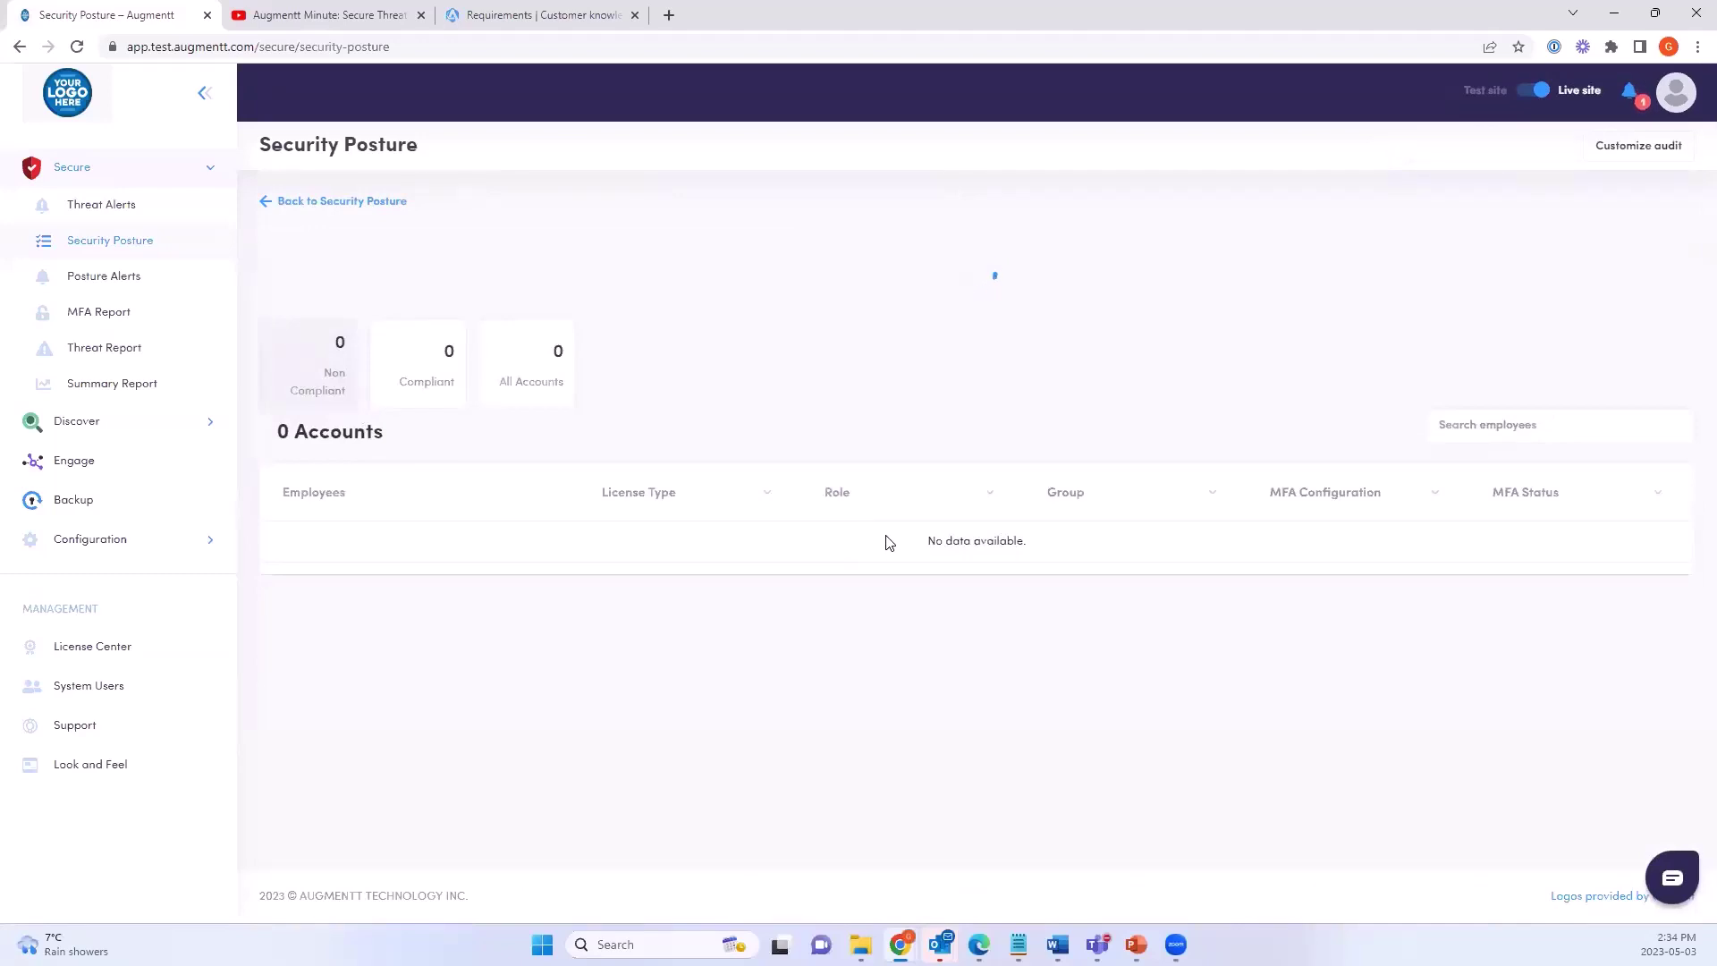
{"action": "left_click", "coordinate": [383, 200]}
{"action": "left_click", "coordinate": [393, 209]}
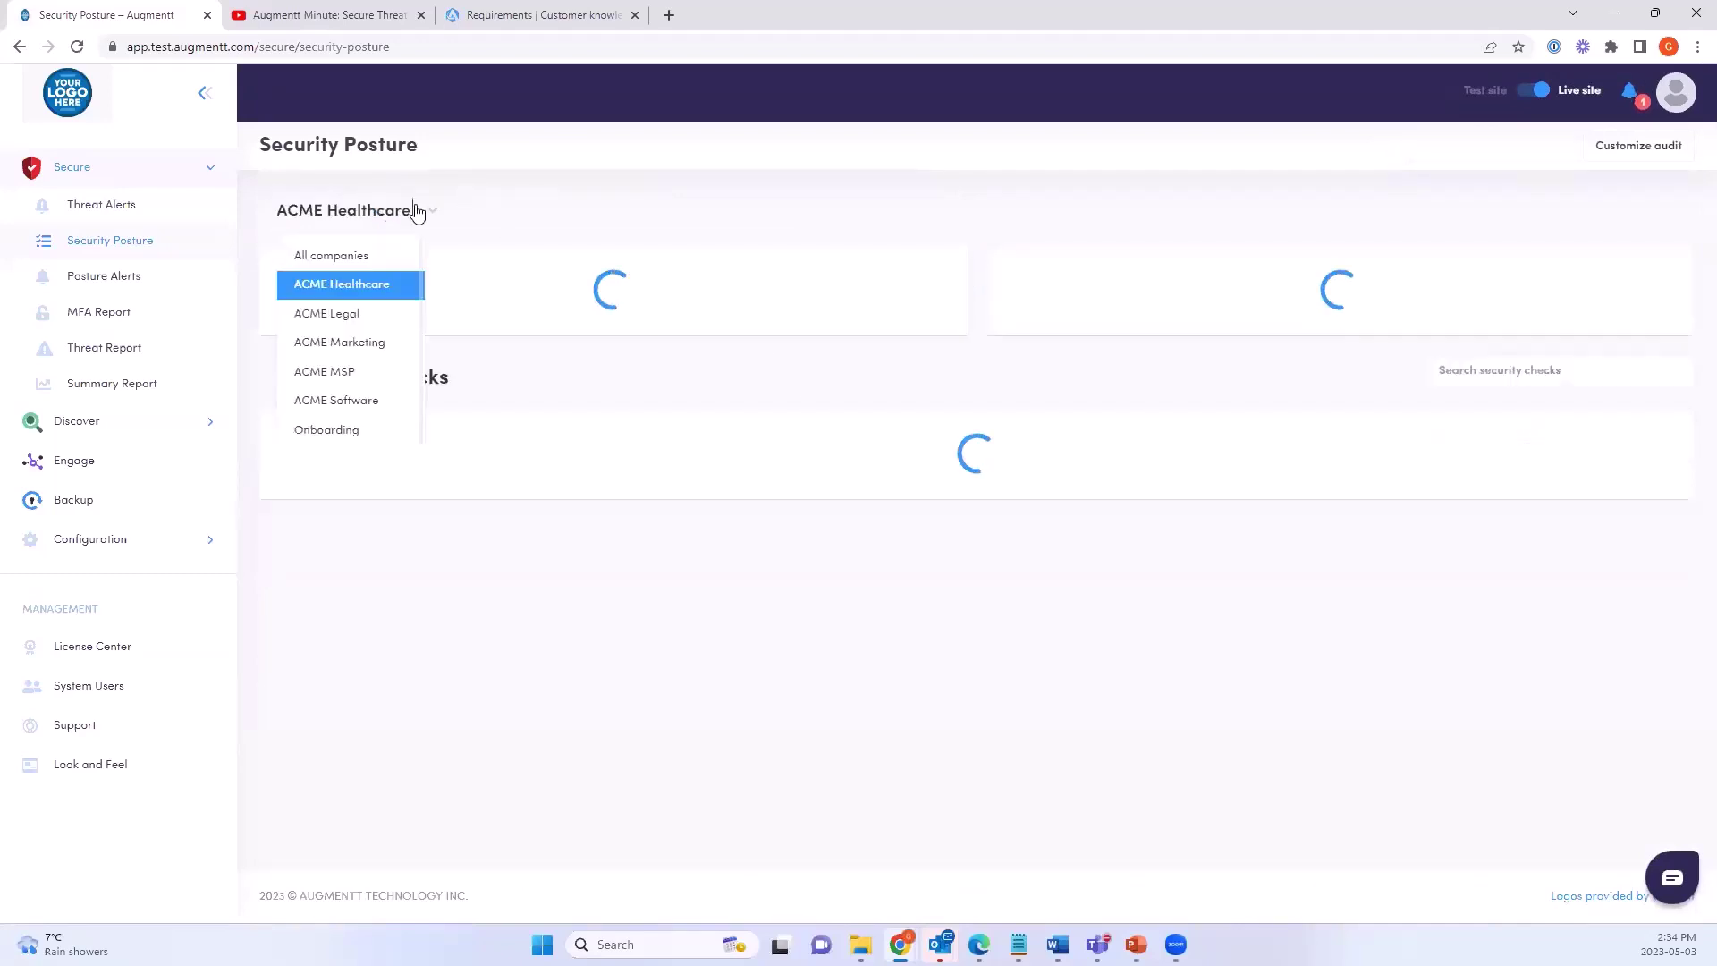
{"action": "left_click", "coordinate": [383, 282]}
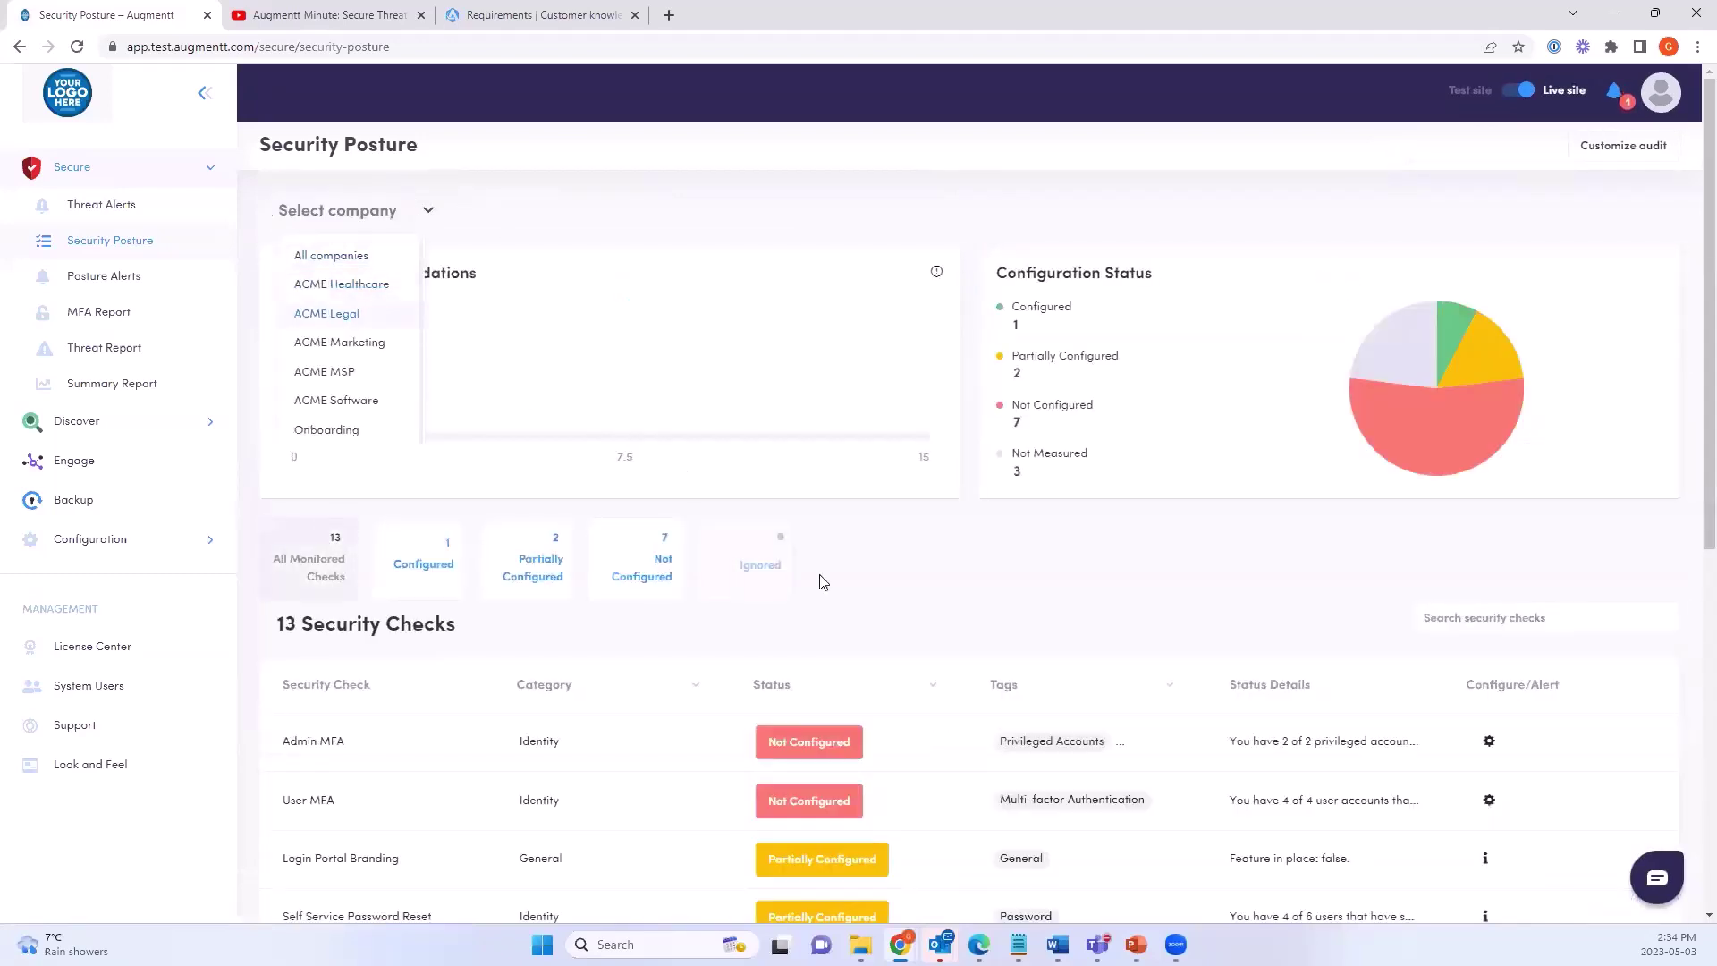
Filter ACME Healthcare's checks by Configured, Partially Configured, then Not Configured (7 checks)
{"action": "left_click", "coordinate": [435, 564]}
{"action": "left_click", "coordinate": [539, 565]}
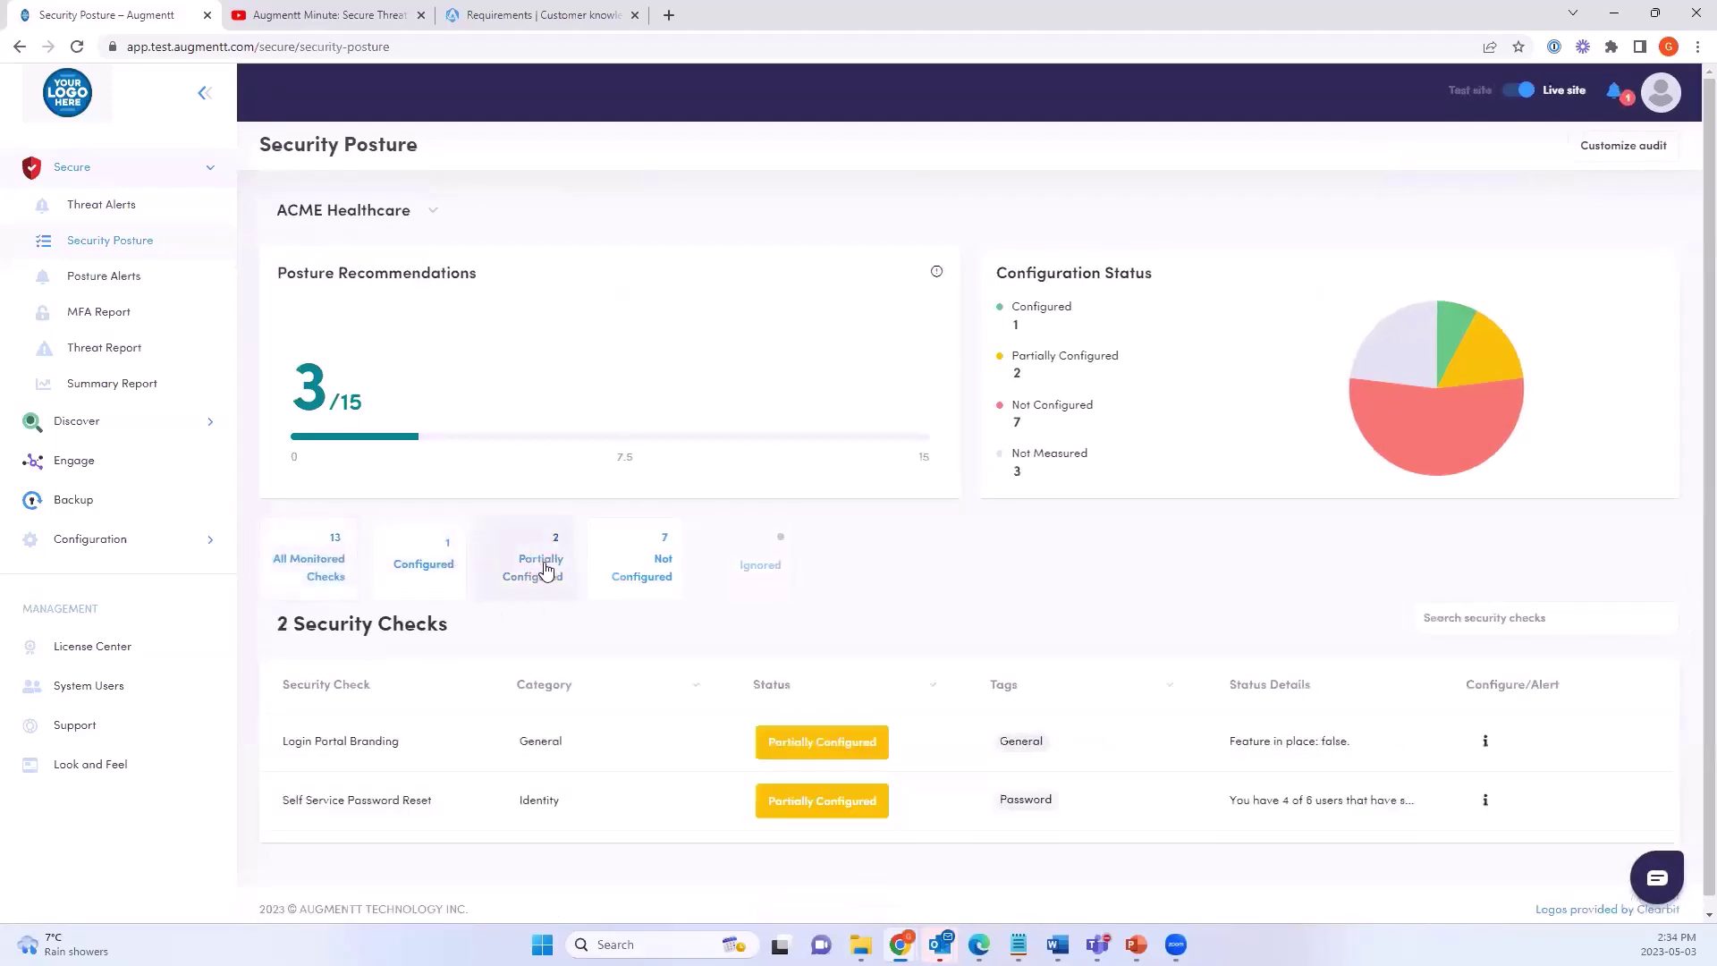
{"action": "left_click", "coordinate": [617, 559]}
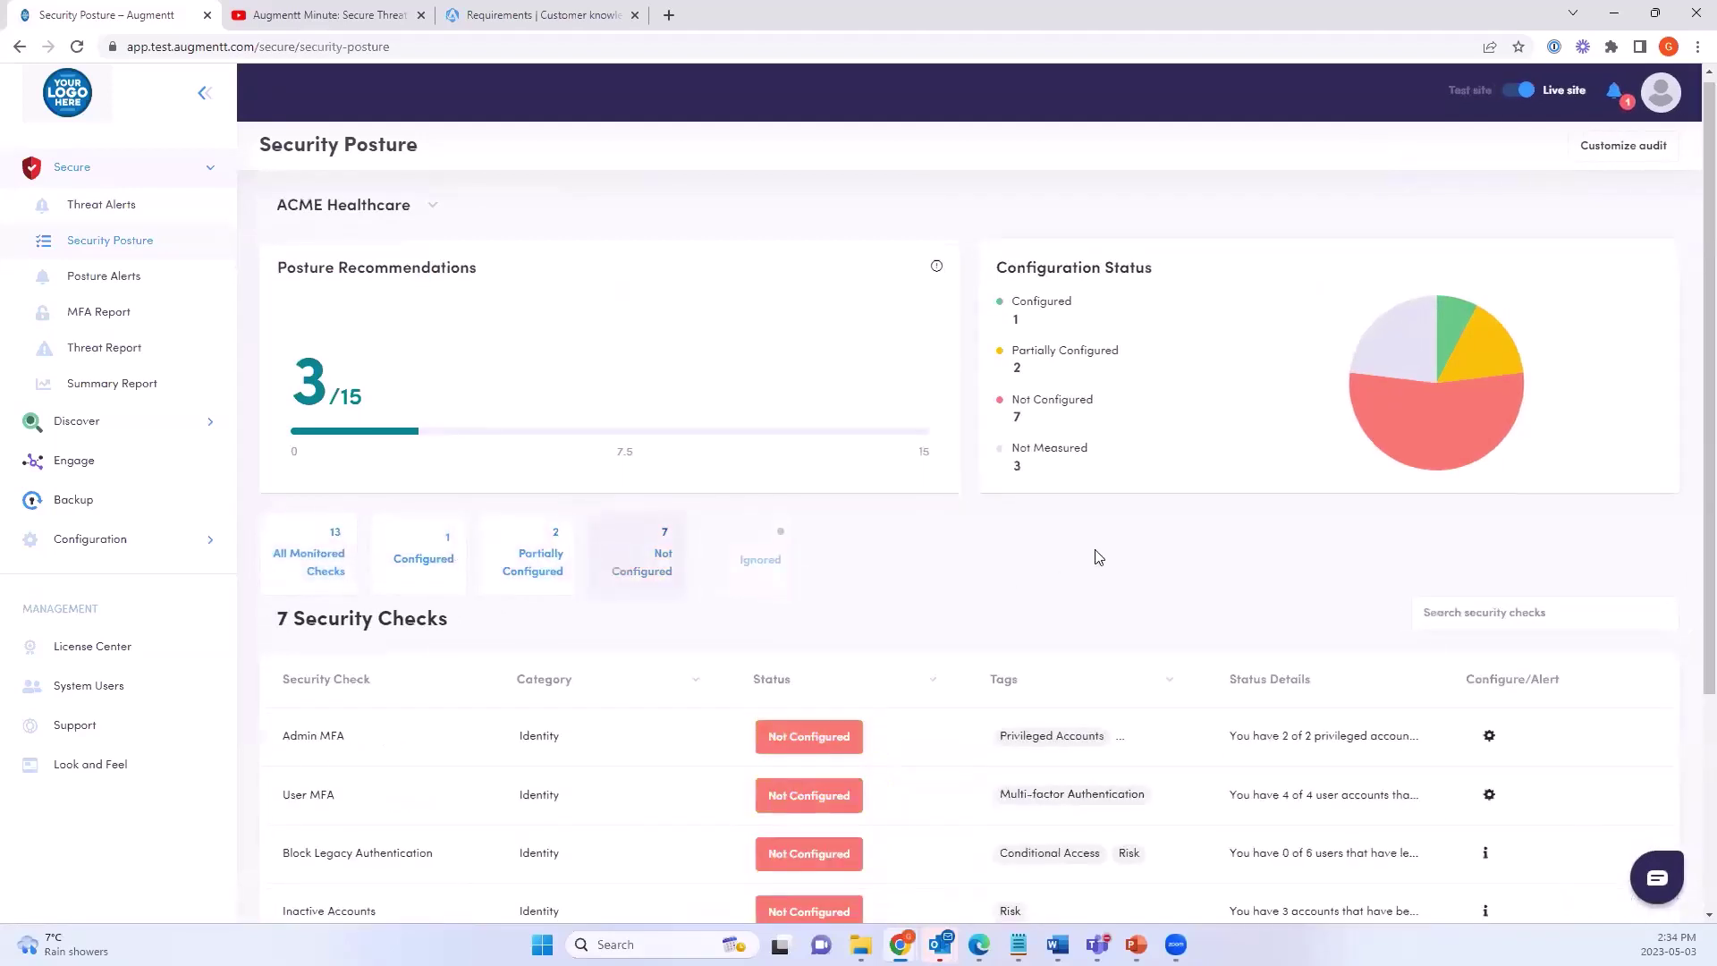
{"action": "scroll", "coordinate": [1094, 537], "scroll_direction": "down", "scroll_amount": 1}
{"action": "scroll", "coordinate": [1091, 504], "scroll_direction": "down", "scroll_amount": 1}
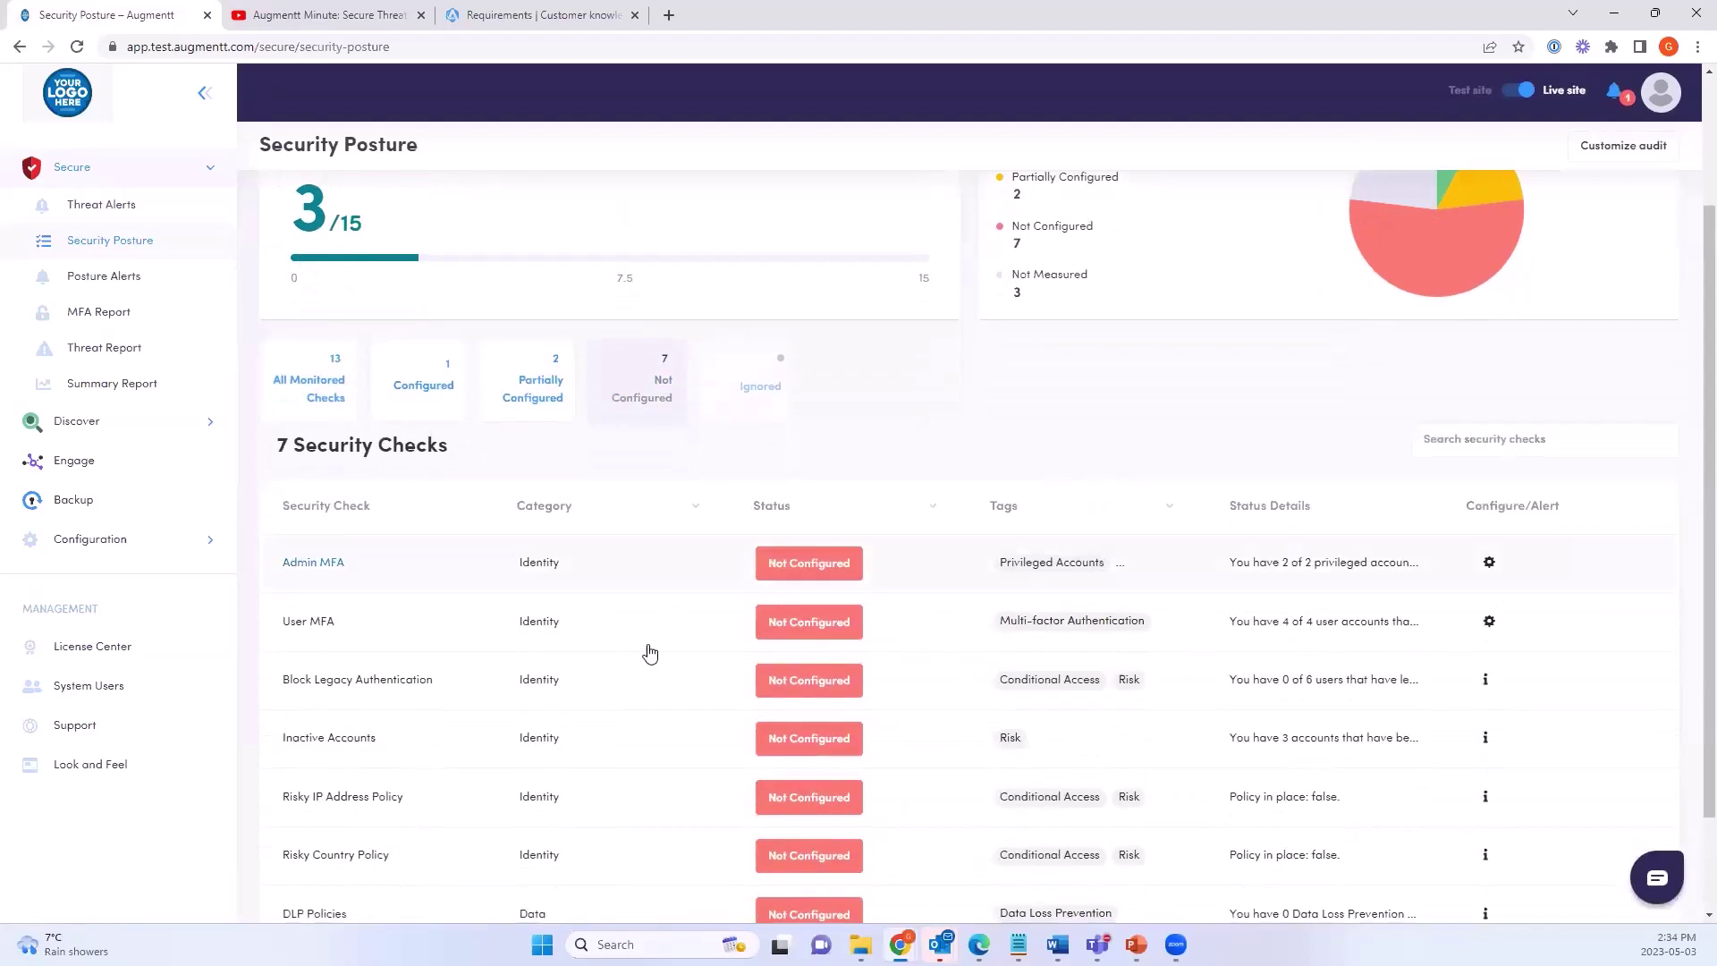
{"action": "scroll", "coordinate": [698, 657], "scroll_direction": "down", "scroll_amount": 2}
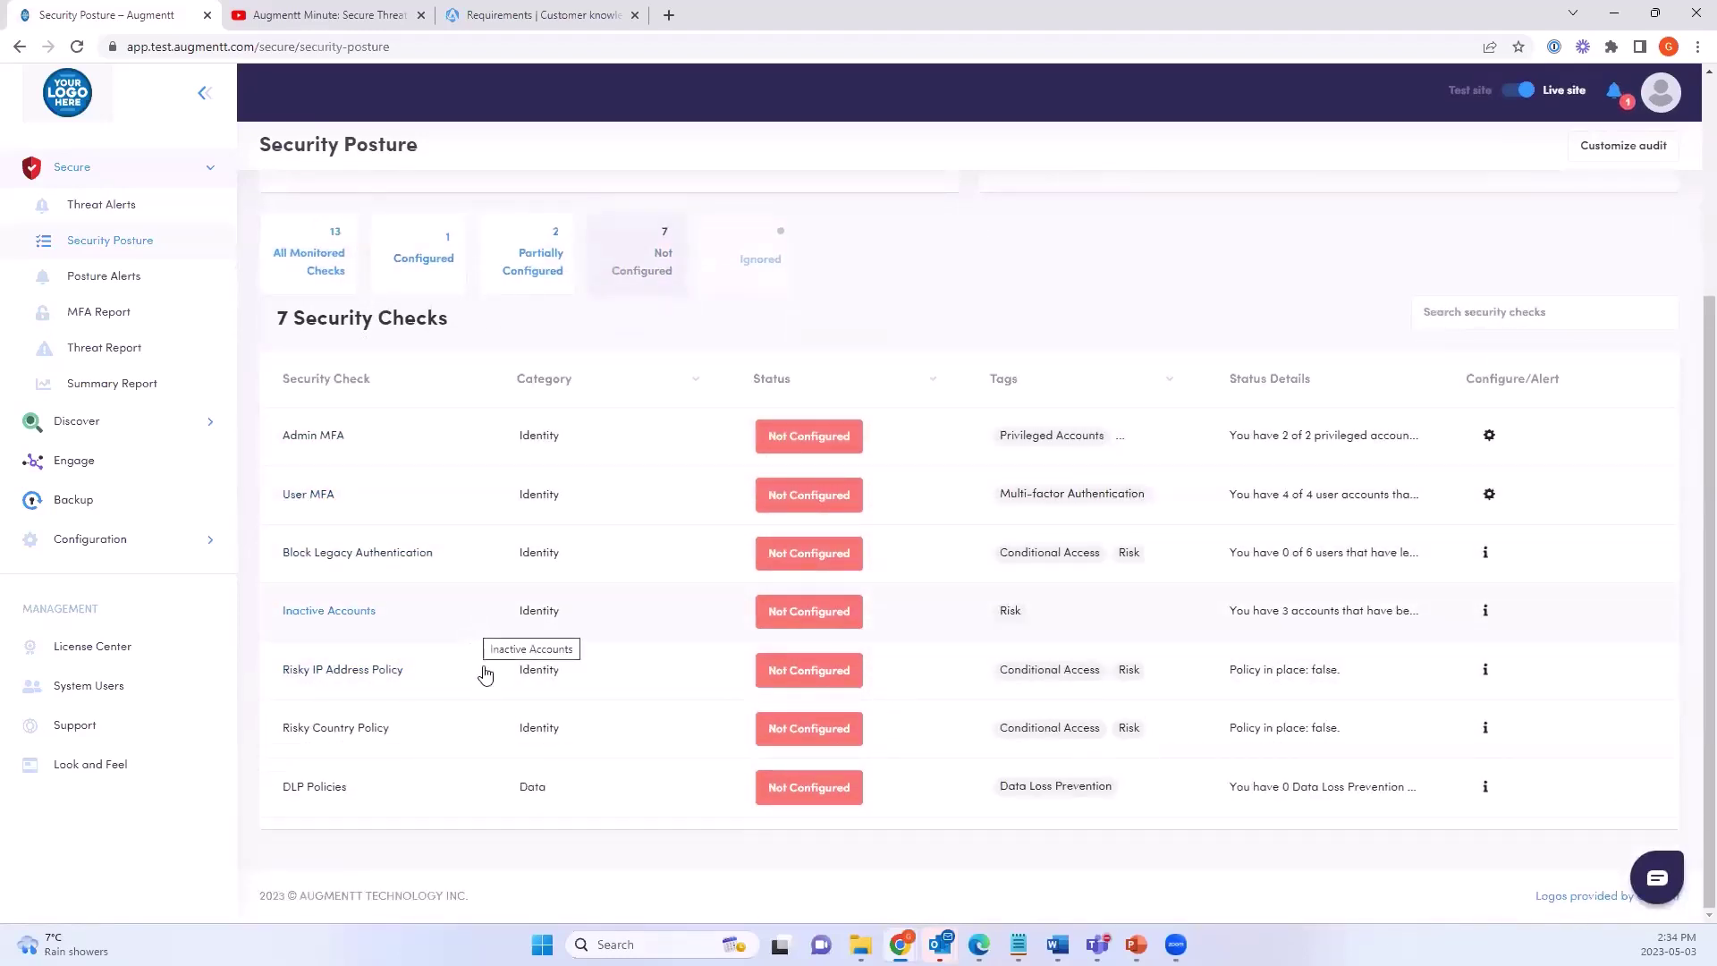
{"action": "scroll", "coordinate": [503, 646], "scroll_direction": "up", "scroll_amount": 3}
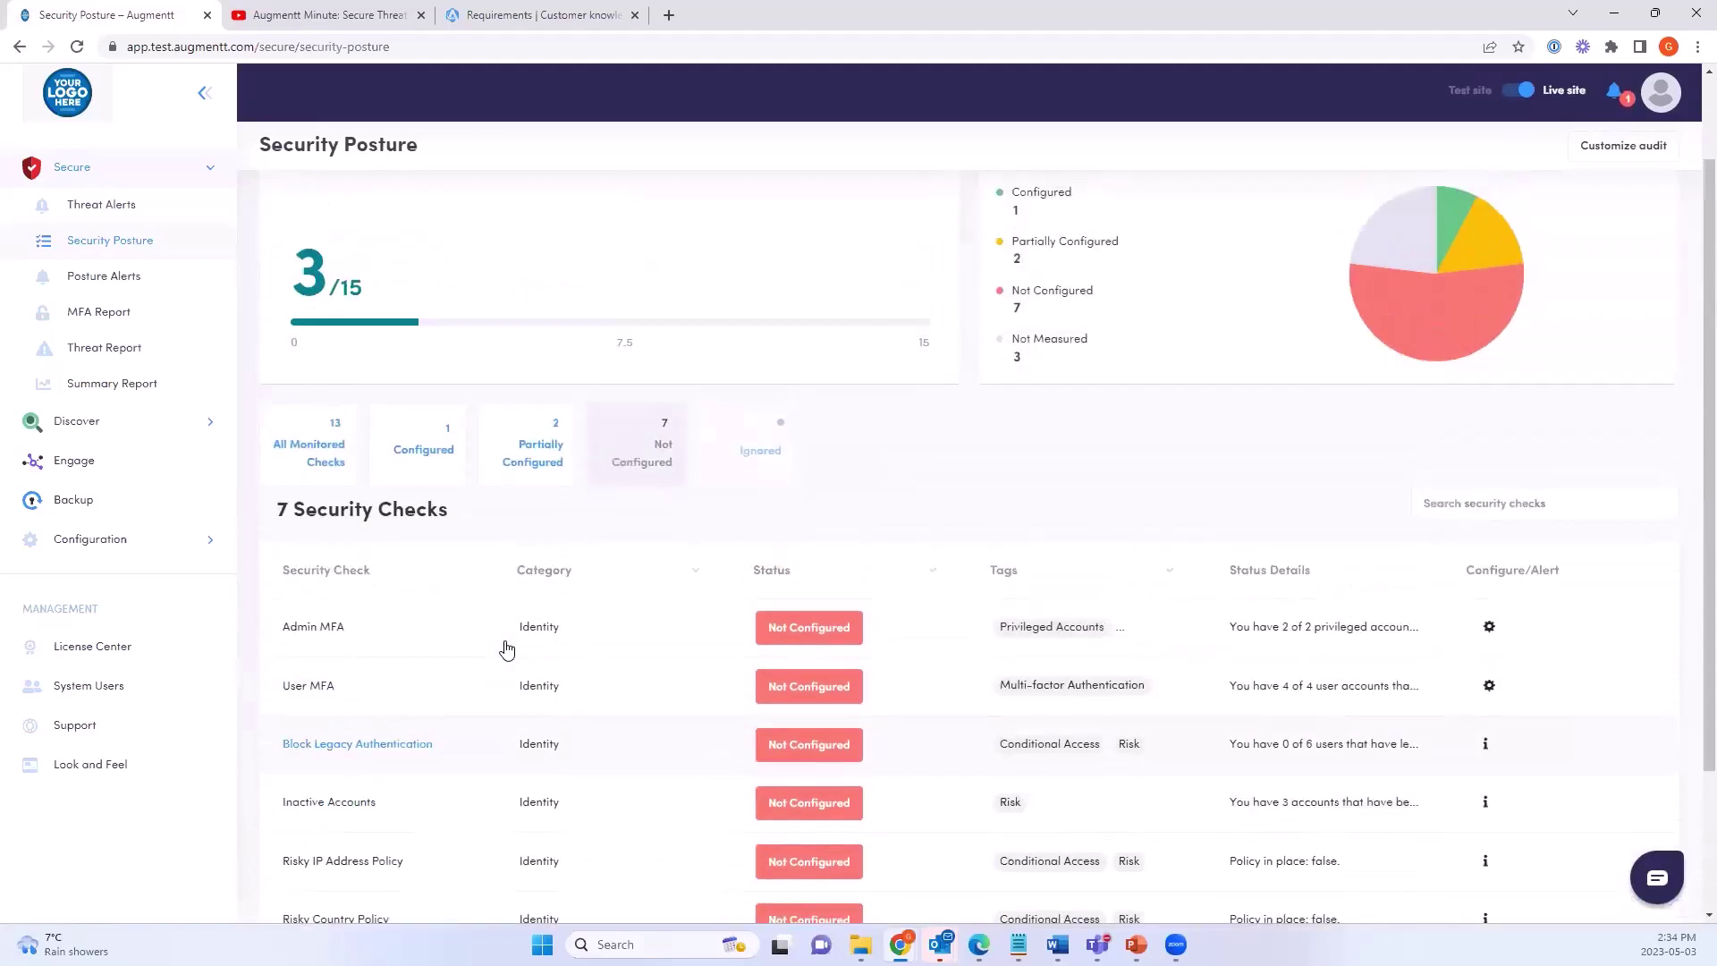
{"action": "scroll", "coordinate": [507, 647], "scroll_direction": "up", "scroll_amount": 1}
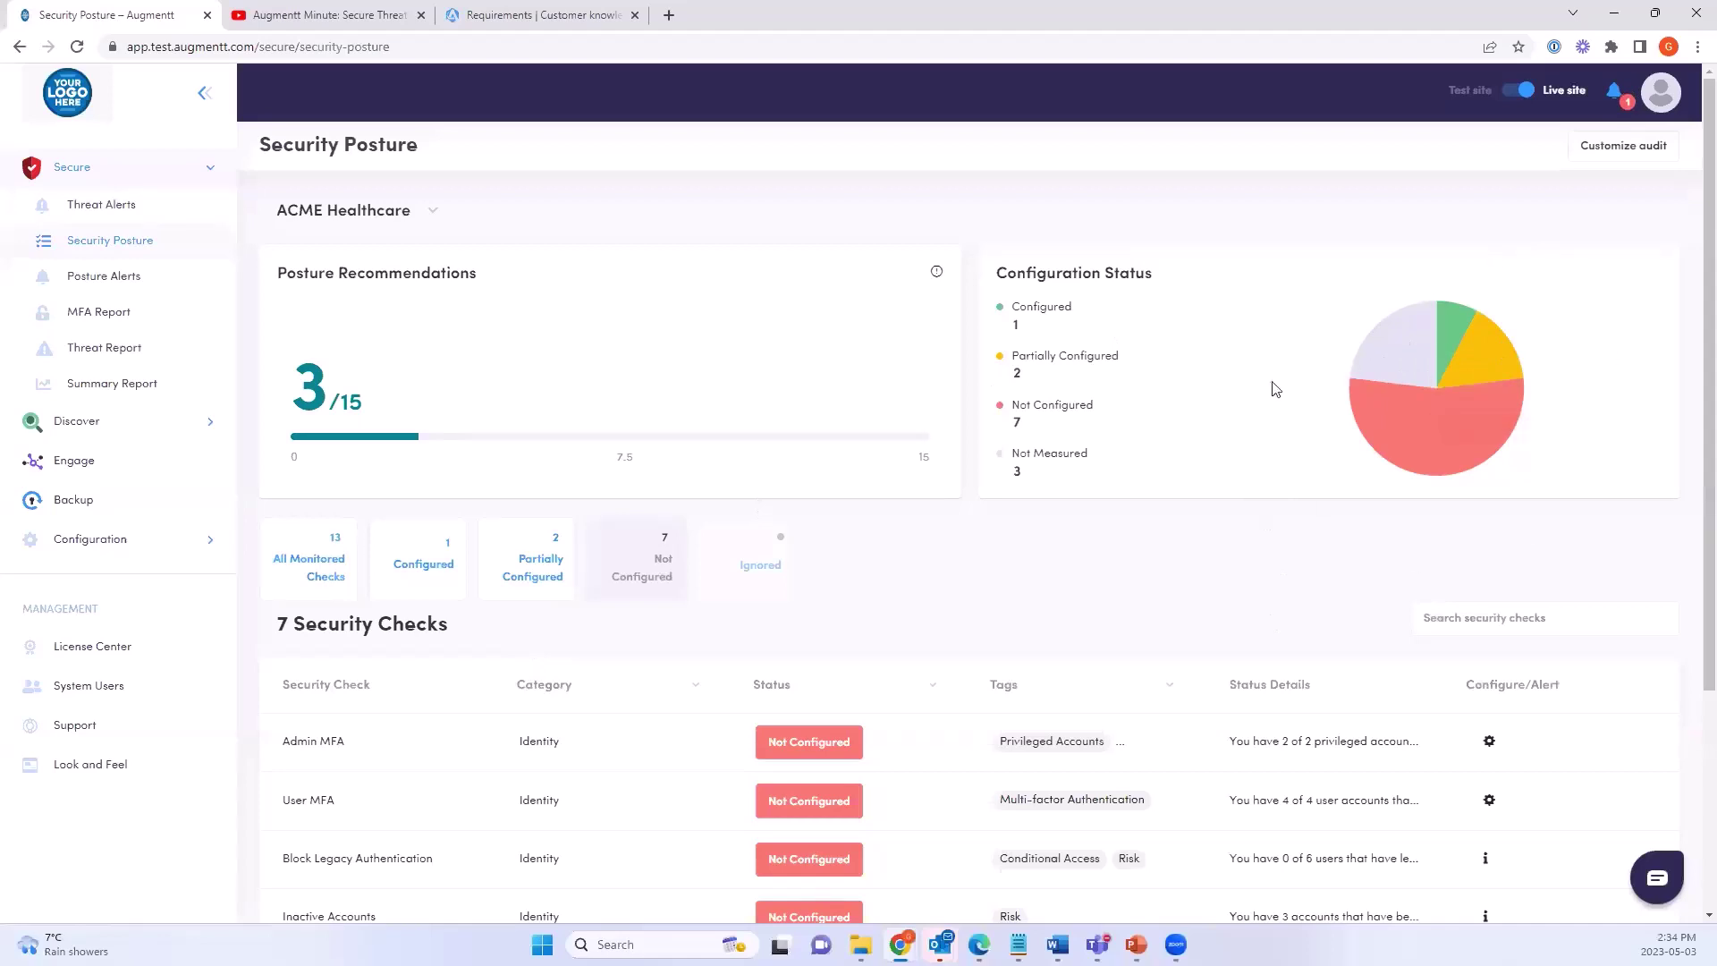
{"action": "mouse_move", "coordinate": [1499, 385]}
Switch the posture view to ACME Legal and open the Login Portal Branding configuration instructions
{"action": "left_click", "coordinate": [433, 210]}
{"action": "left_click", "coordinate": [368, 308]}
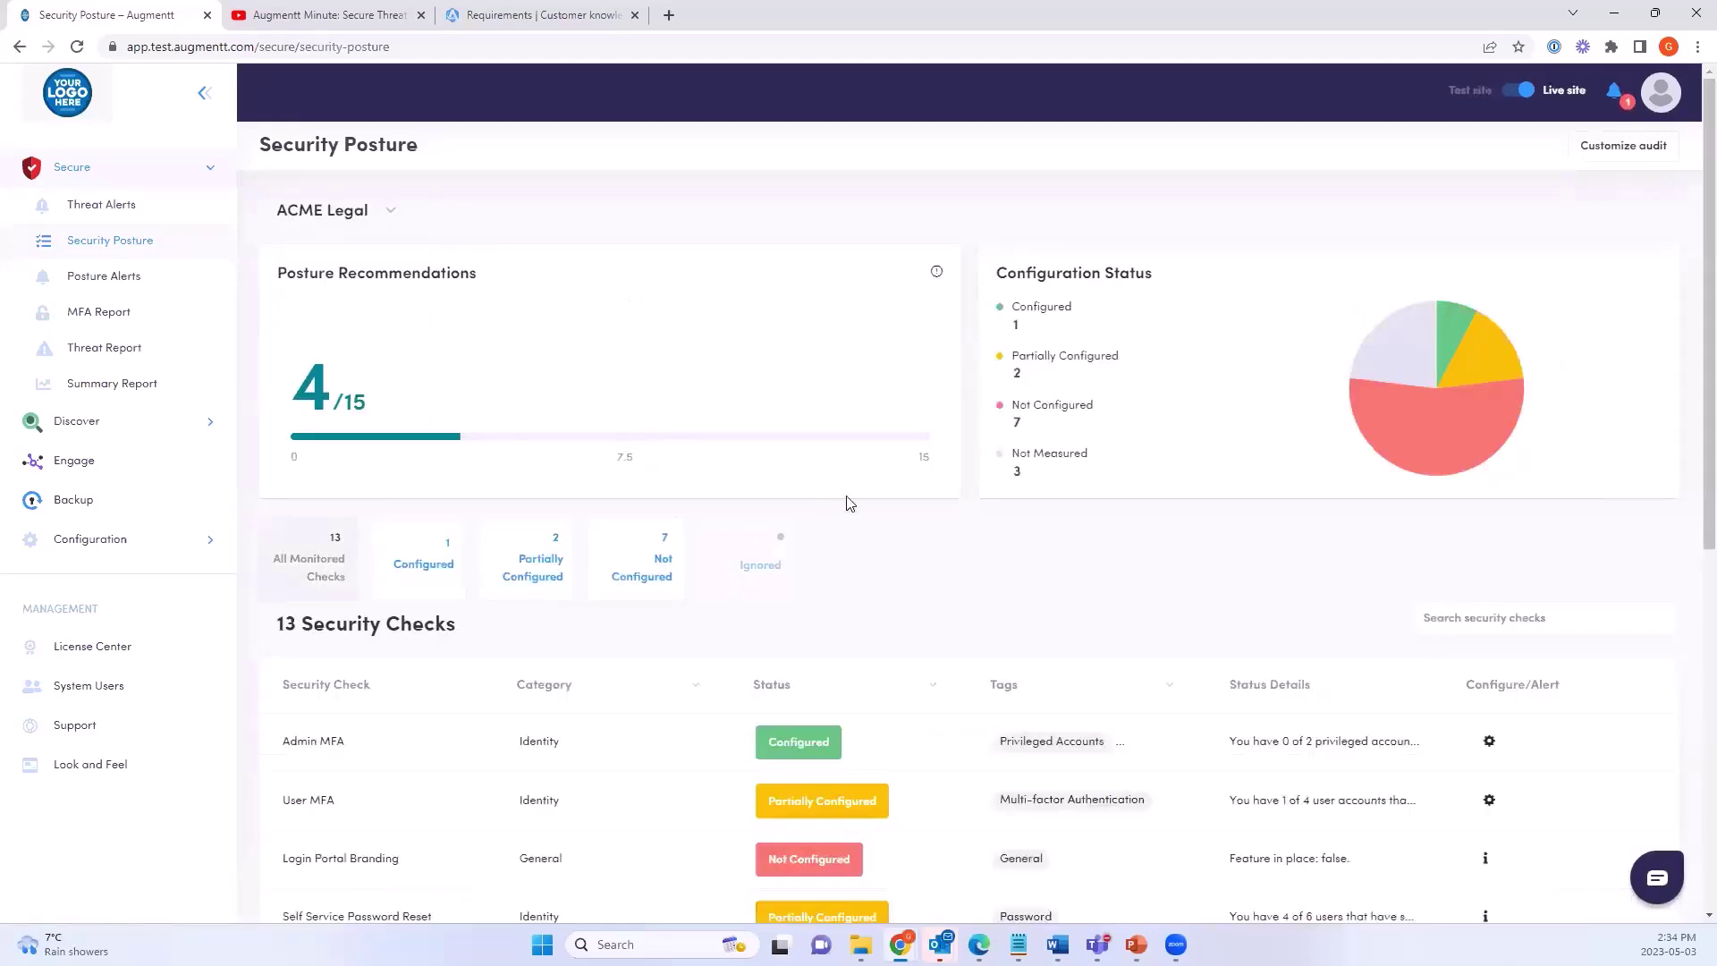
{"action": "scroll", "coordinate": [863, 510], "scroll_direction": "down", "scroll_amount": 1}
{"action": "scroll", "coordinate": [866, 466], "scroll_direction": "down", "scroll_amount": 1}
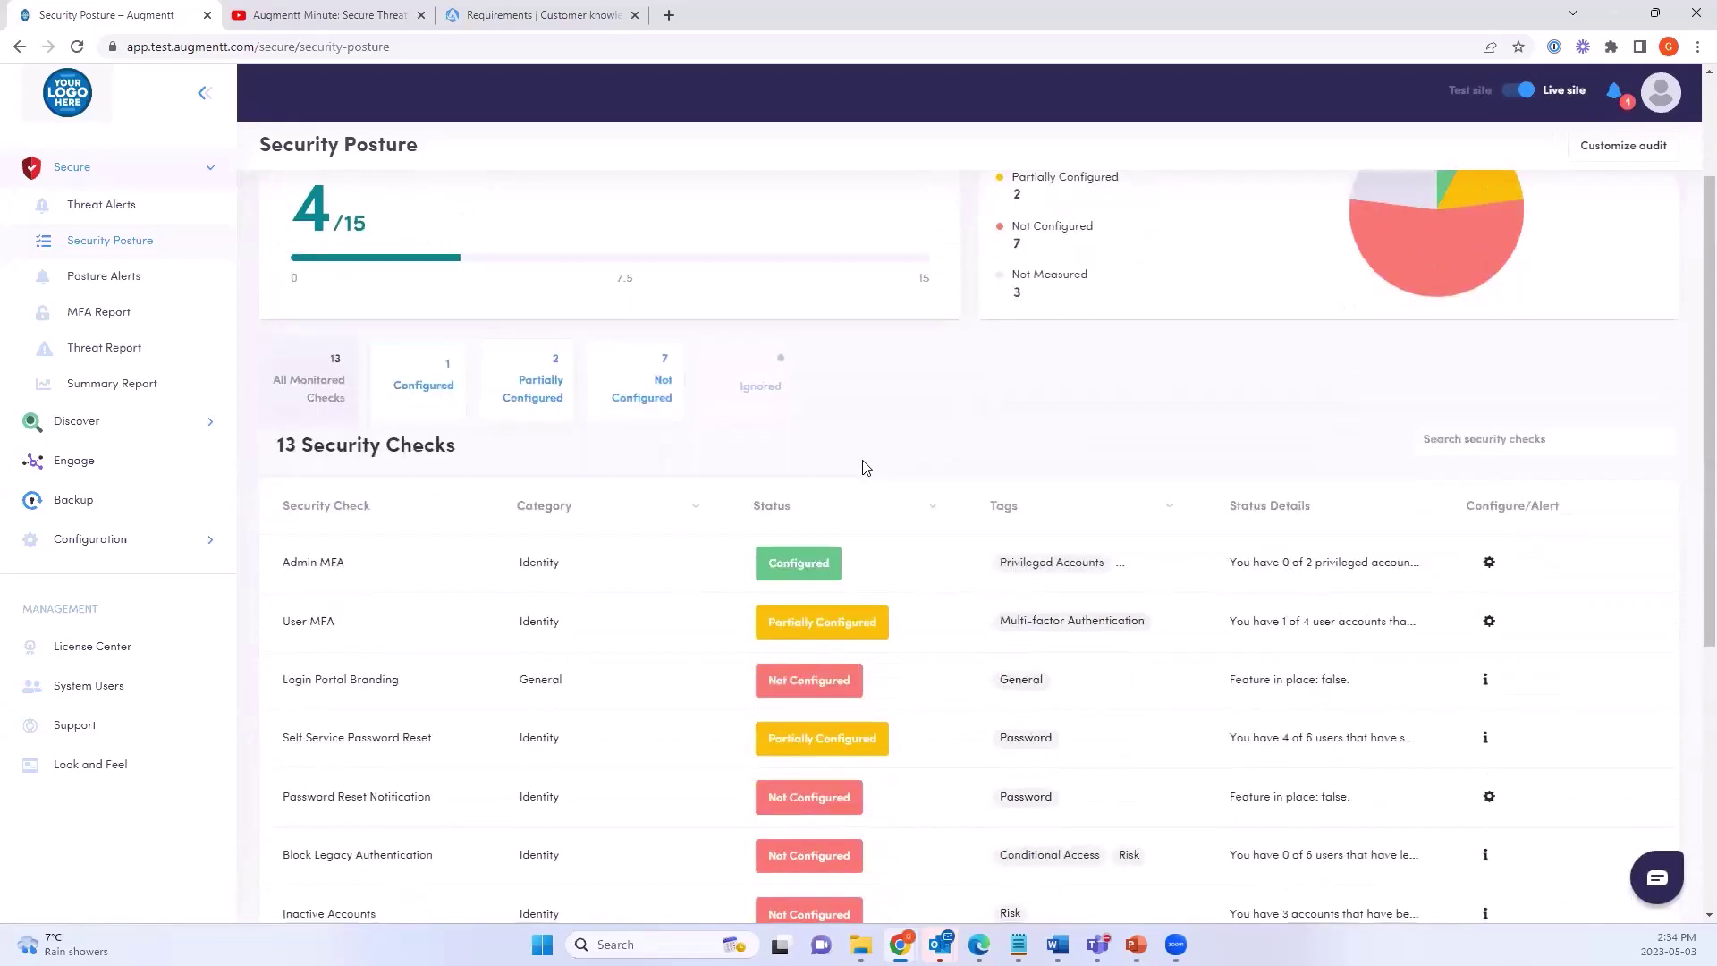
{"action": "scroll", "coordinate": [884, 419], "scroll_direction": "down", "scroll_amount": 1}
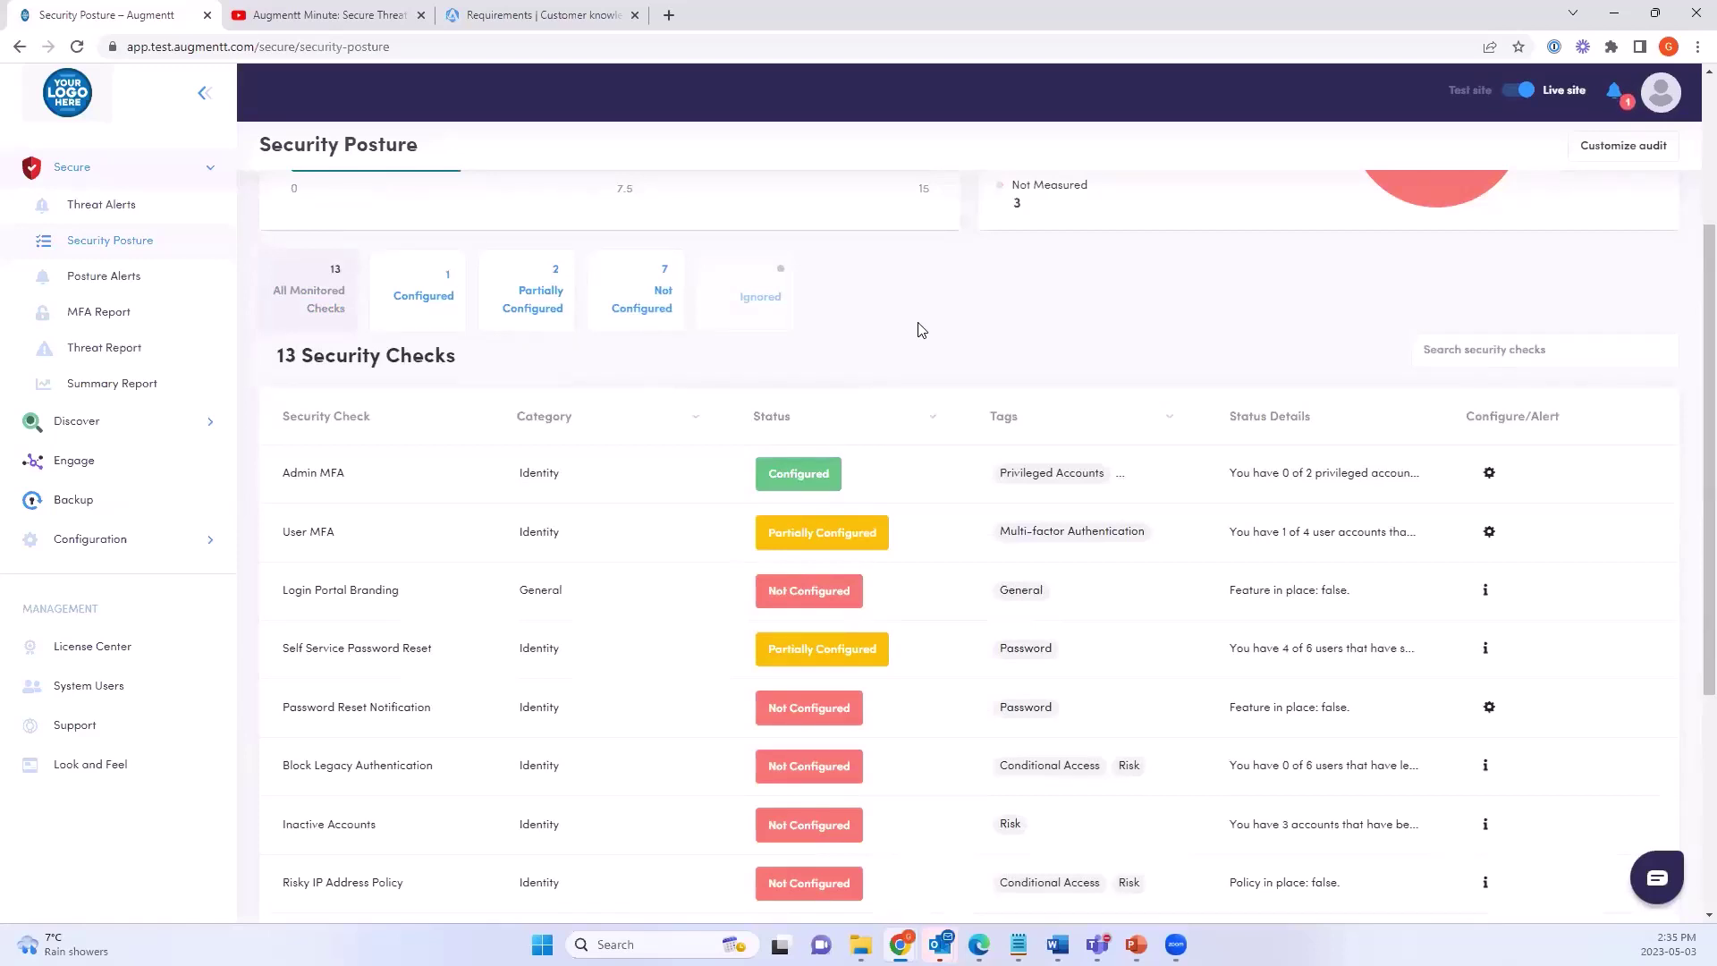
{"action": "scroll", "coordinate": [922, 330], "scroll_direction": "down", "scroll_amount": 1}
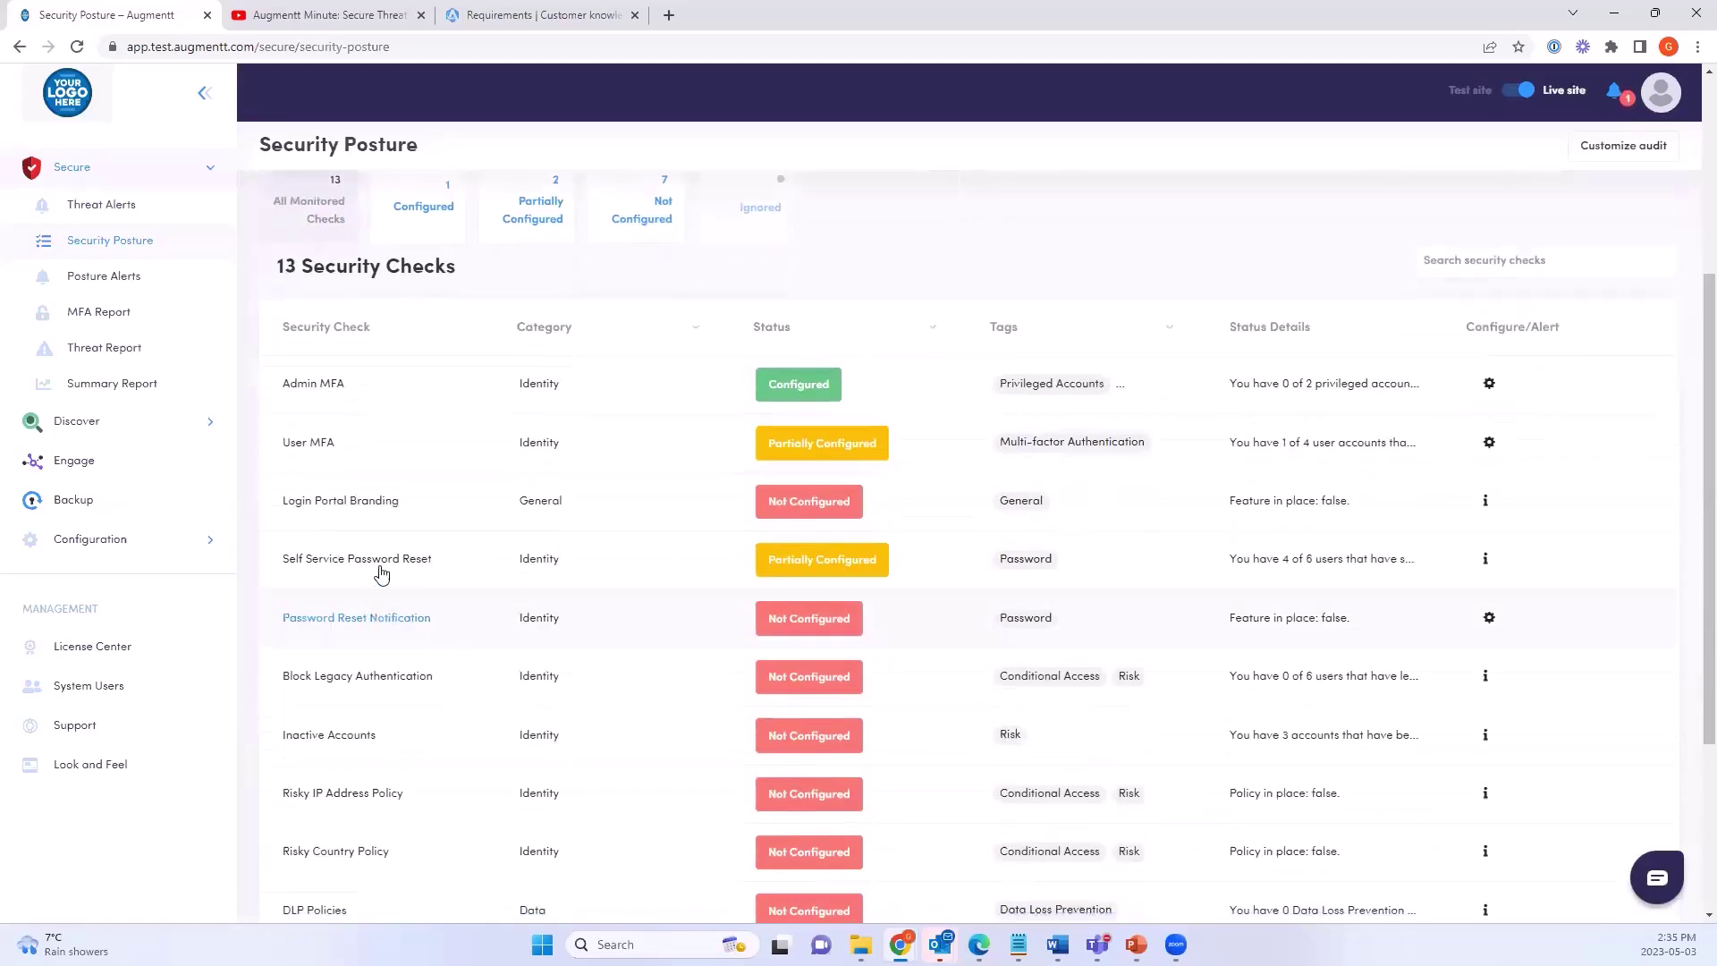
{"action": "left_click", "coordinate": [382, 507]}
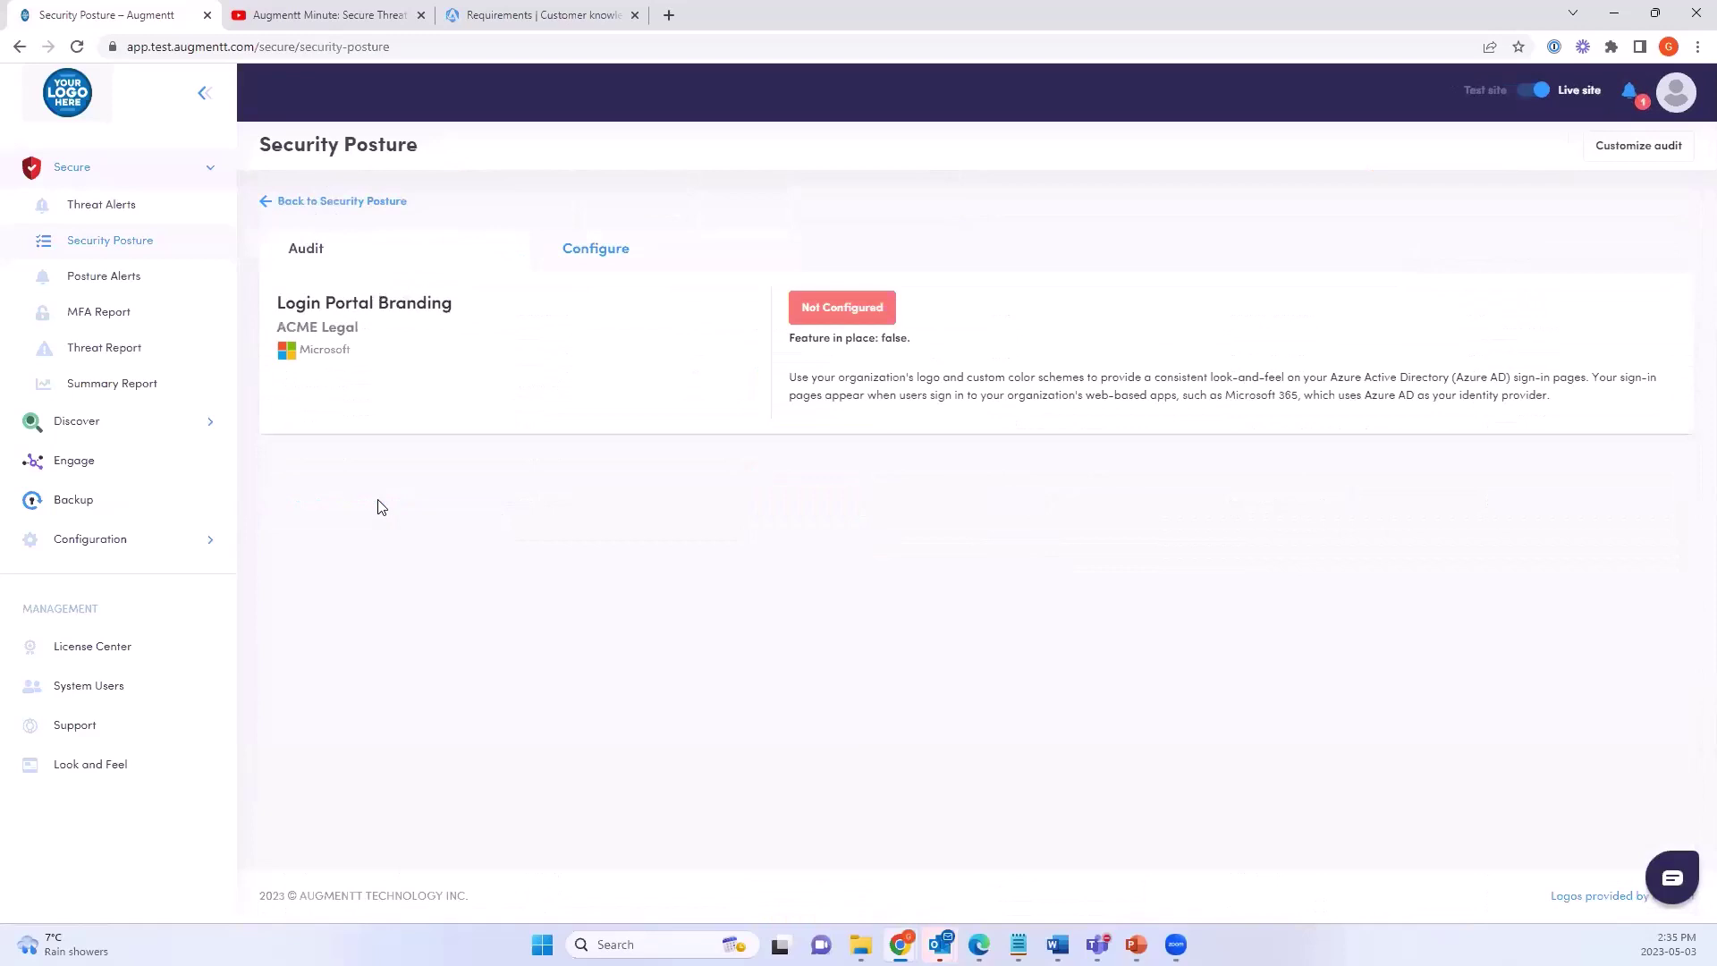
{"action": "left_click", "coordinate": [568, 259]}
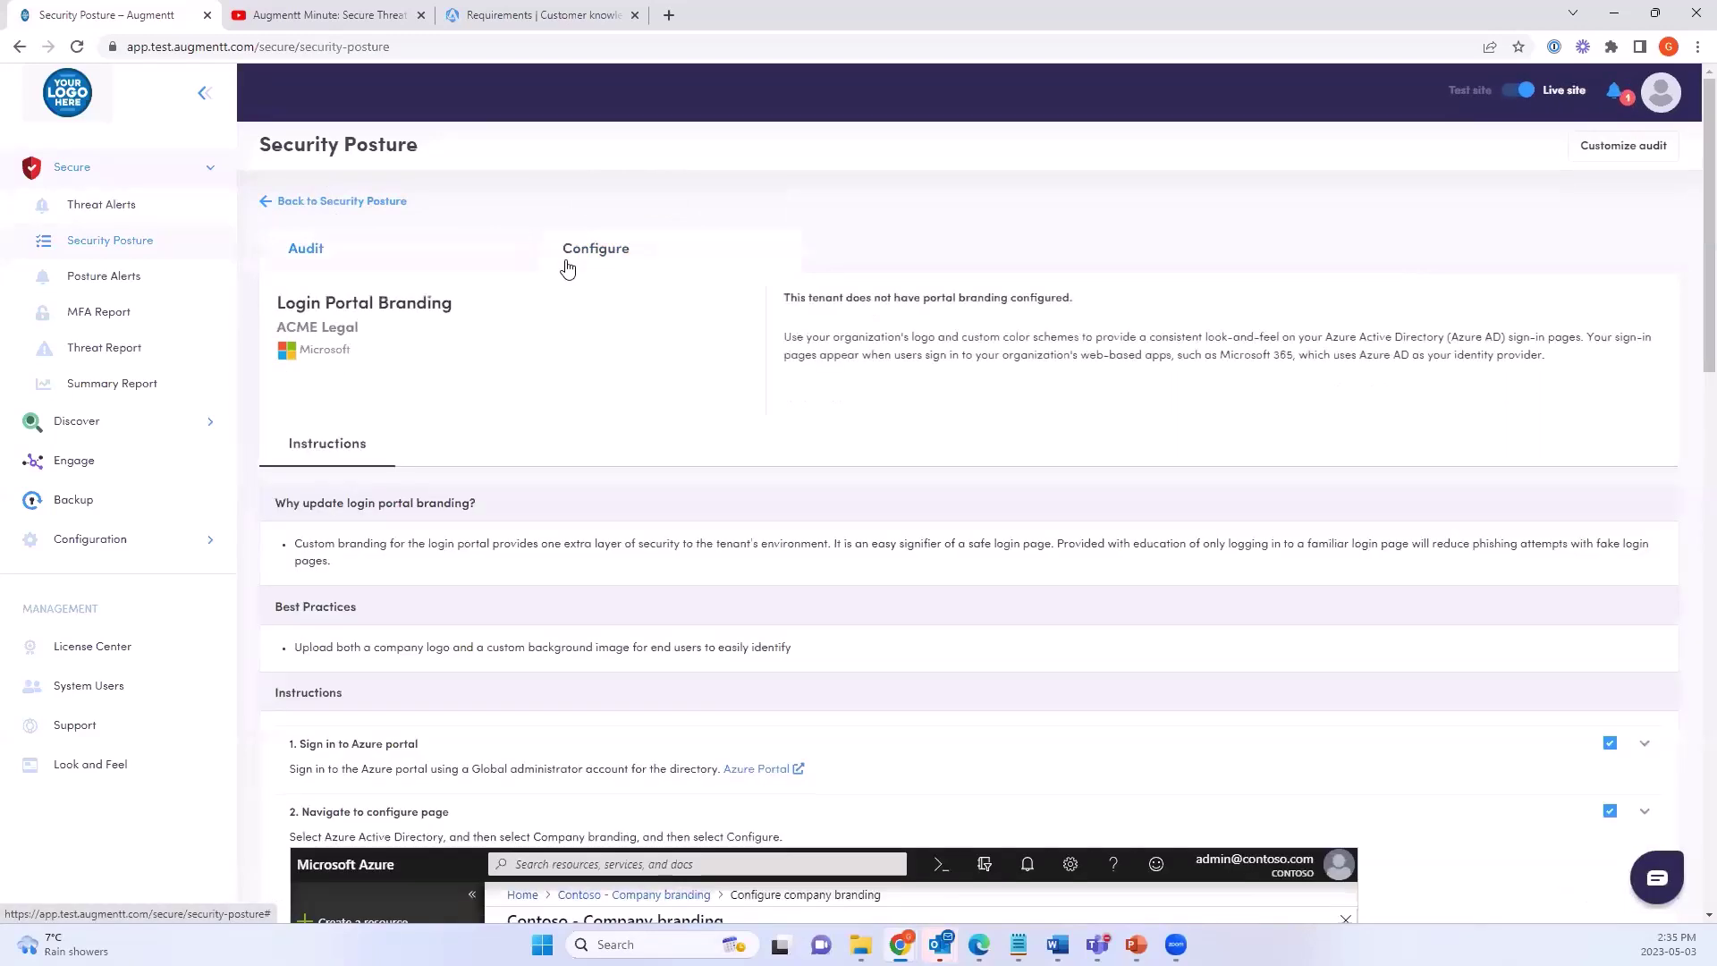
Open Customize audit for ACME Legal and review the check toggles, all included
{"action": "left_click", "coordinate": [1625, 149]}
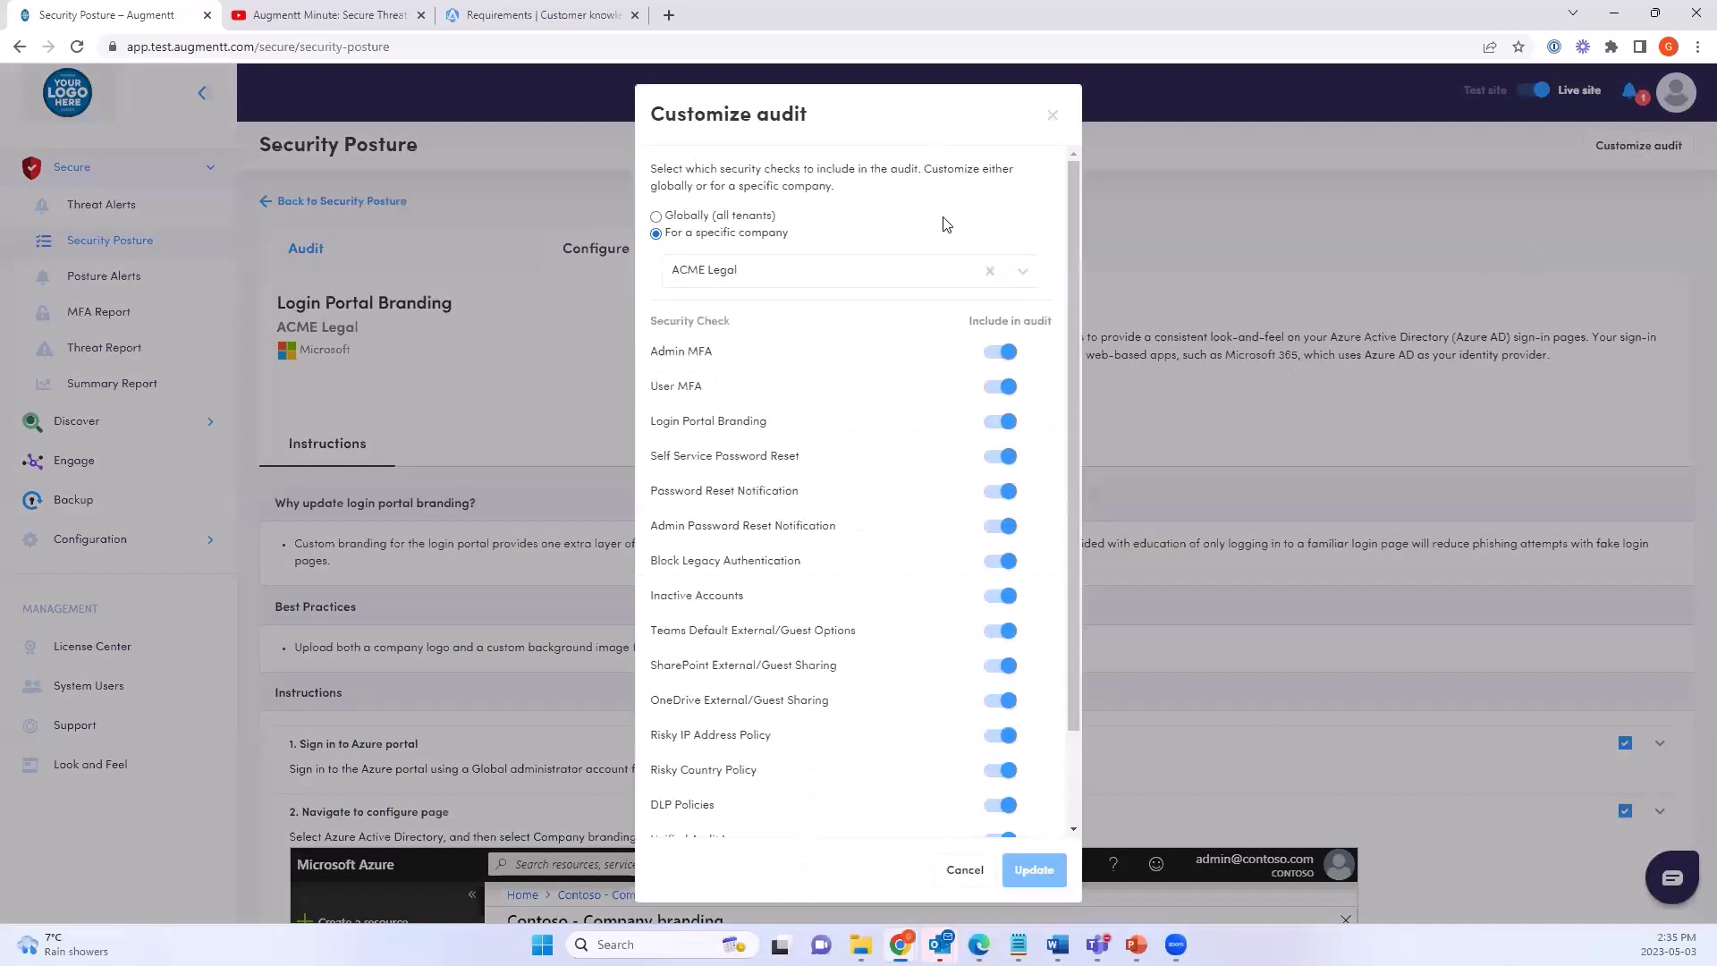
{"action": "scroll", "coordinate": [923, 430], "scroll_direction": "down", "scroll_amount": 2}
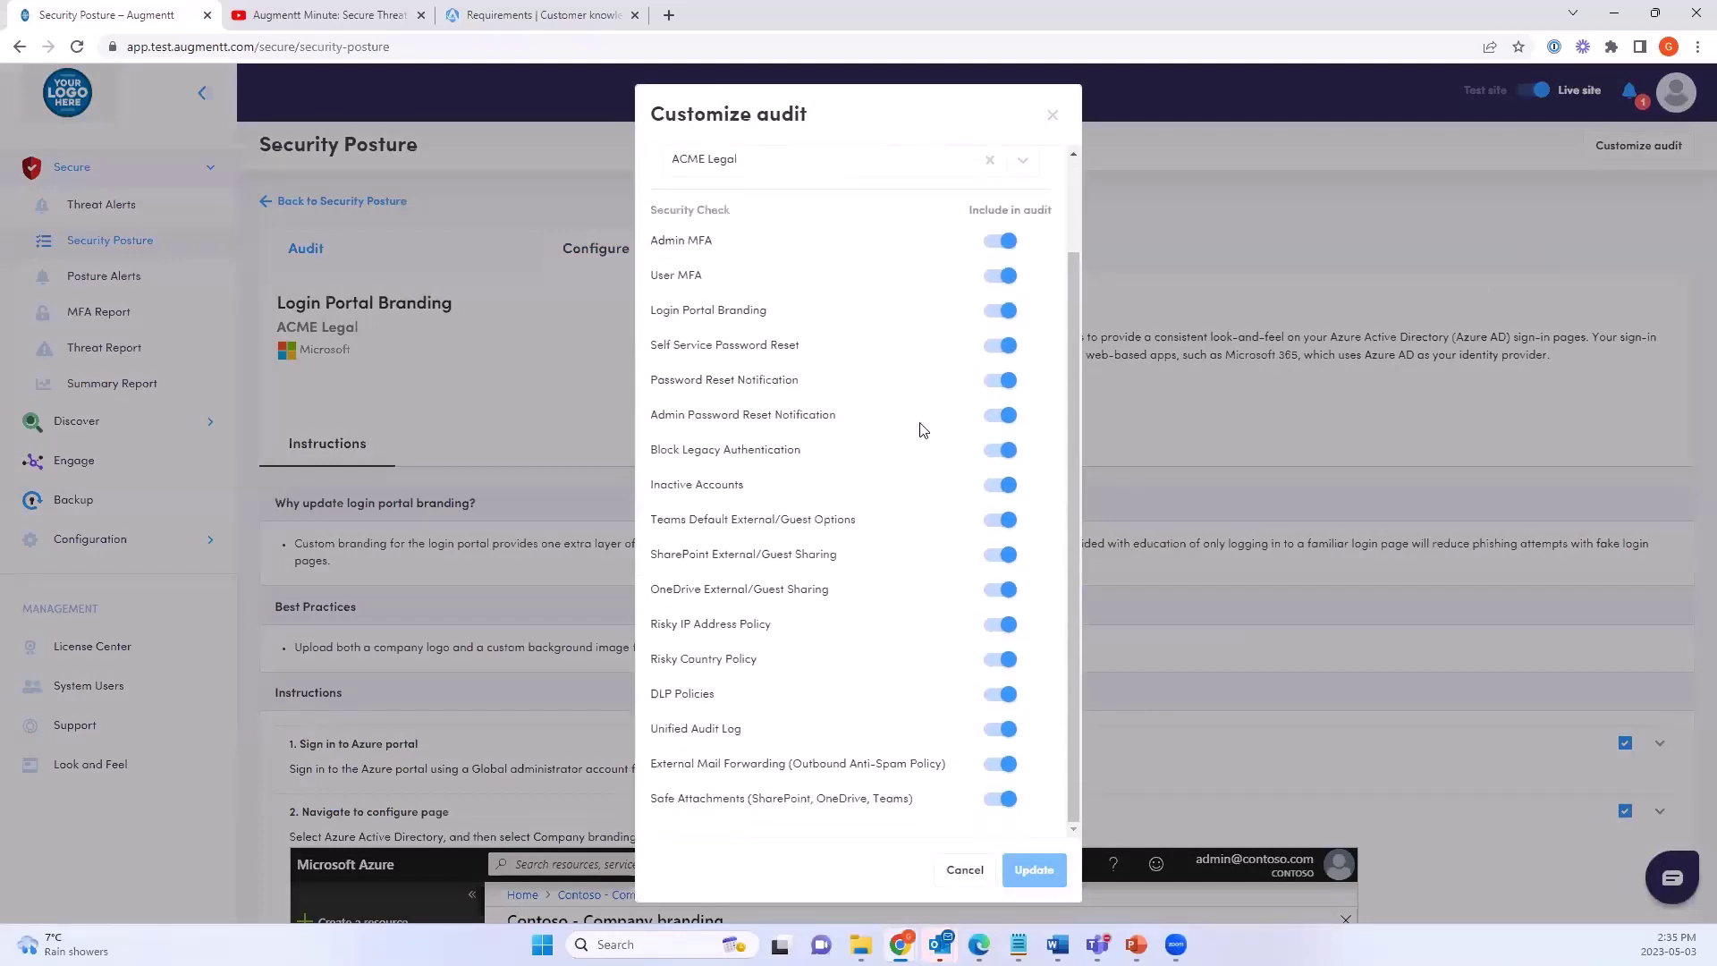
{"action": "scroll", "coordinate": [923, 430], "scroll_direction": "up", "scroll_amount": 2}
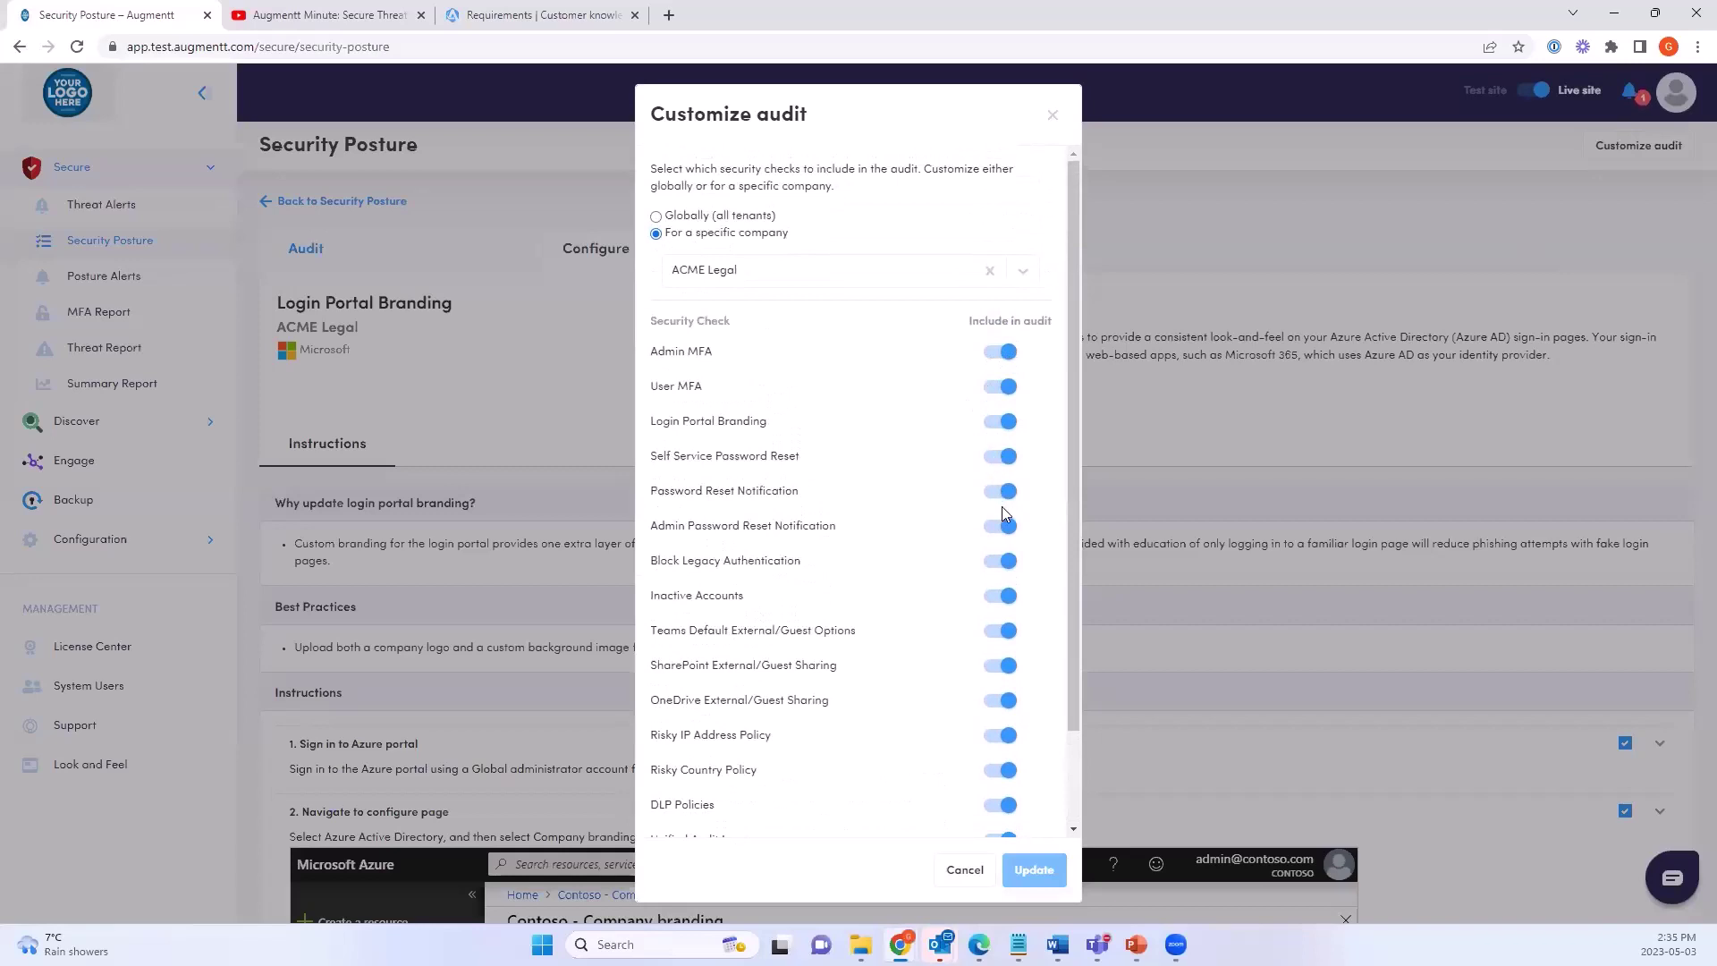
{"action": "scroll", "coordinate": [1003, 508], "scroll_direction": "down", "scroll_amount": 2}
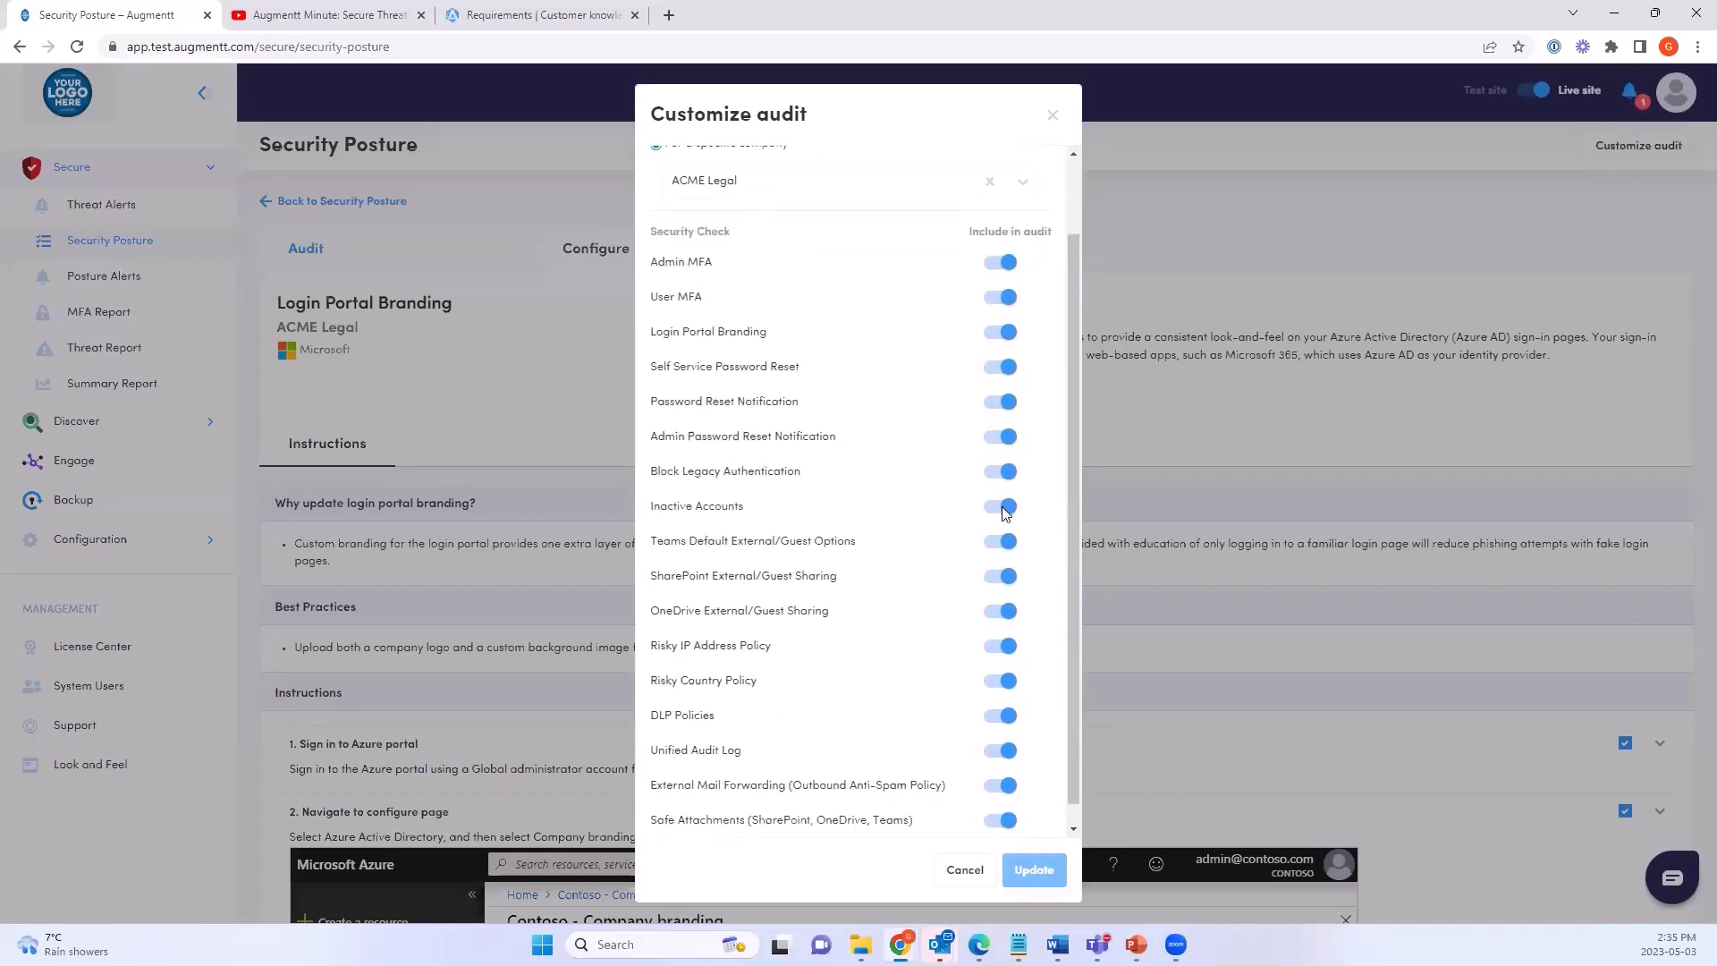
{"action": "scroll", "coordinate": [1002, 512], "scroll_direction": "up", "scroll_amount": 2}
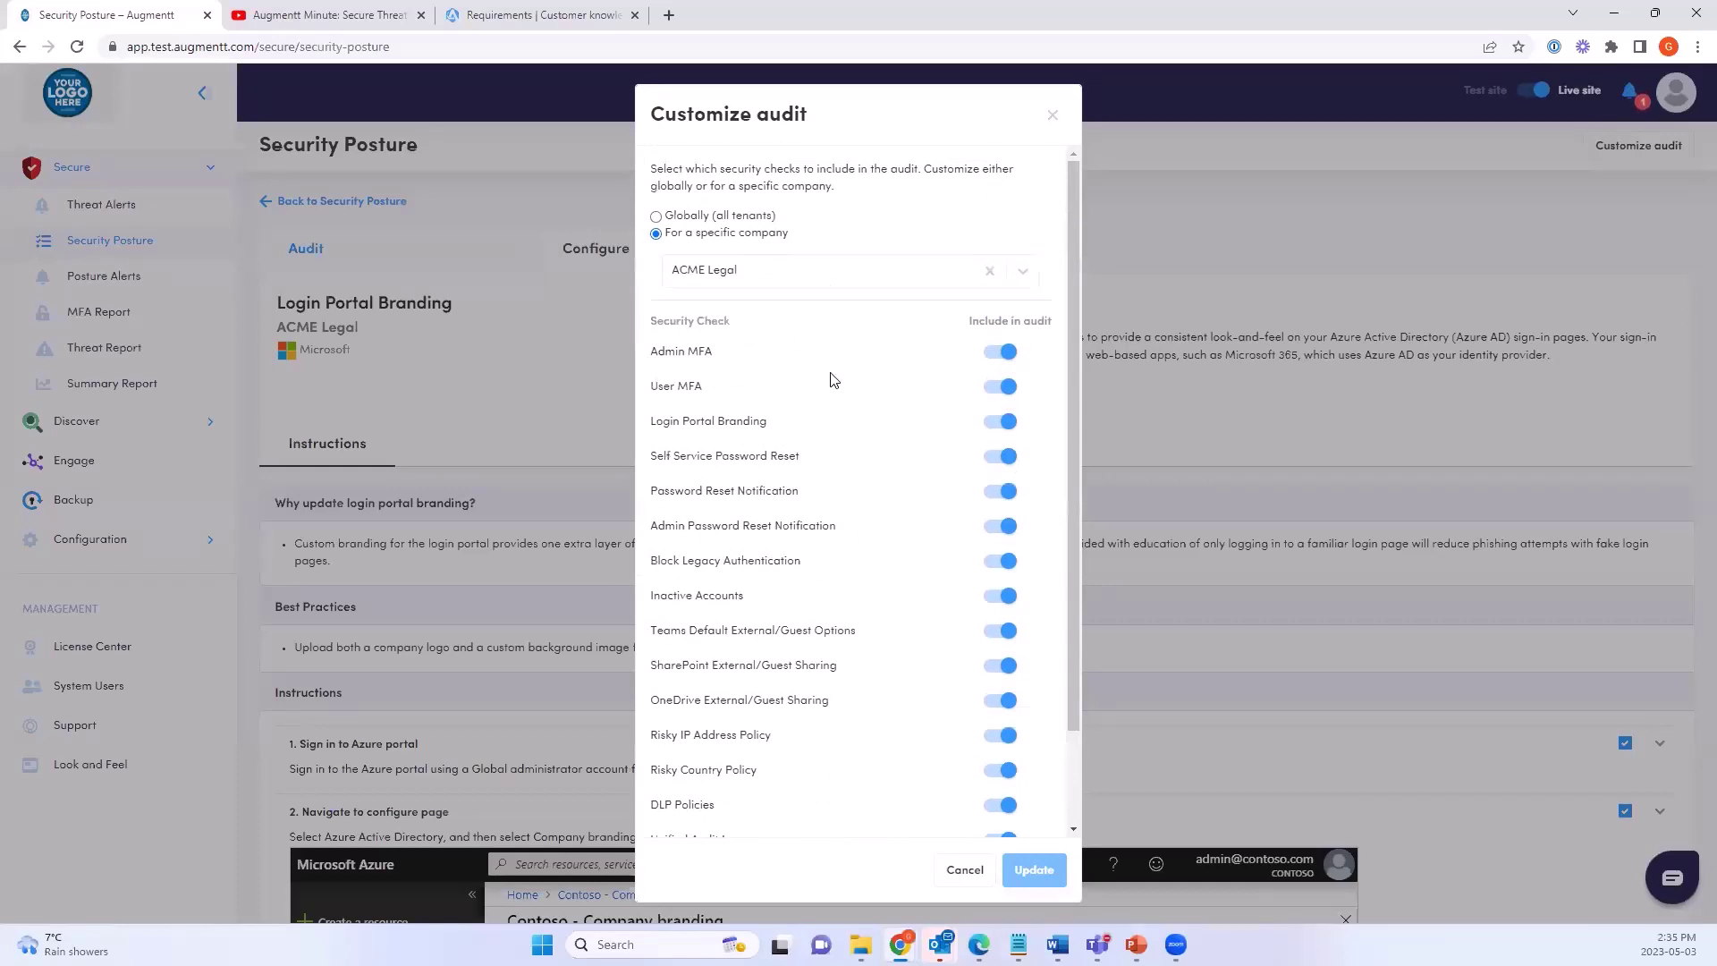
{"action": "scroll", "coordinate": [832, 379], "scroll_direction": "down", "scroll_amount": 2}
{"action": "scroll", "coordinate": [832, 376], "scroll_direction": "up", "scroll_amount": 2}
{"action": "left_click", "coordinate": [1022, 271]}
{"action": "left_click", "coordinate": [921, 313]}
Close Customize audit, view the Login Portal Branding result, then browse ACME Legal's 13 checks
{"action": "key", "text": "Escape"}
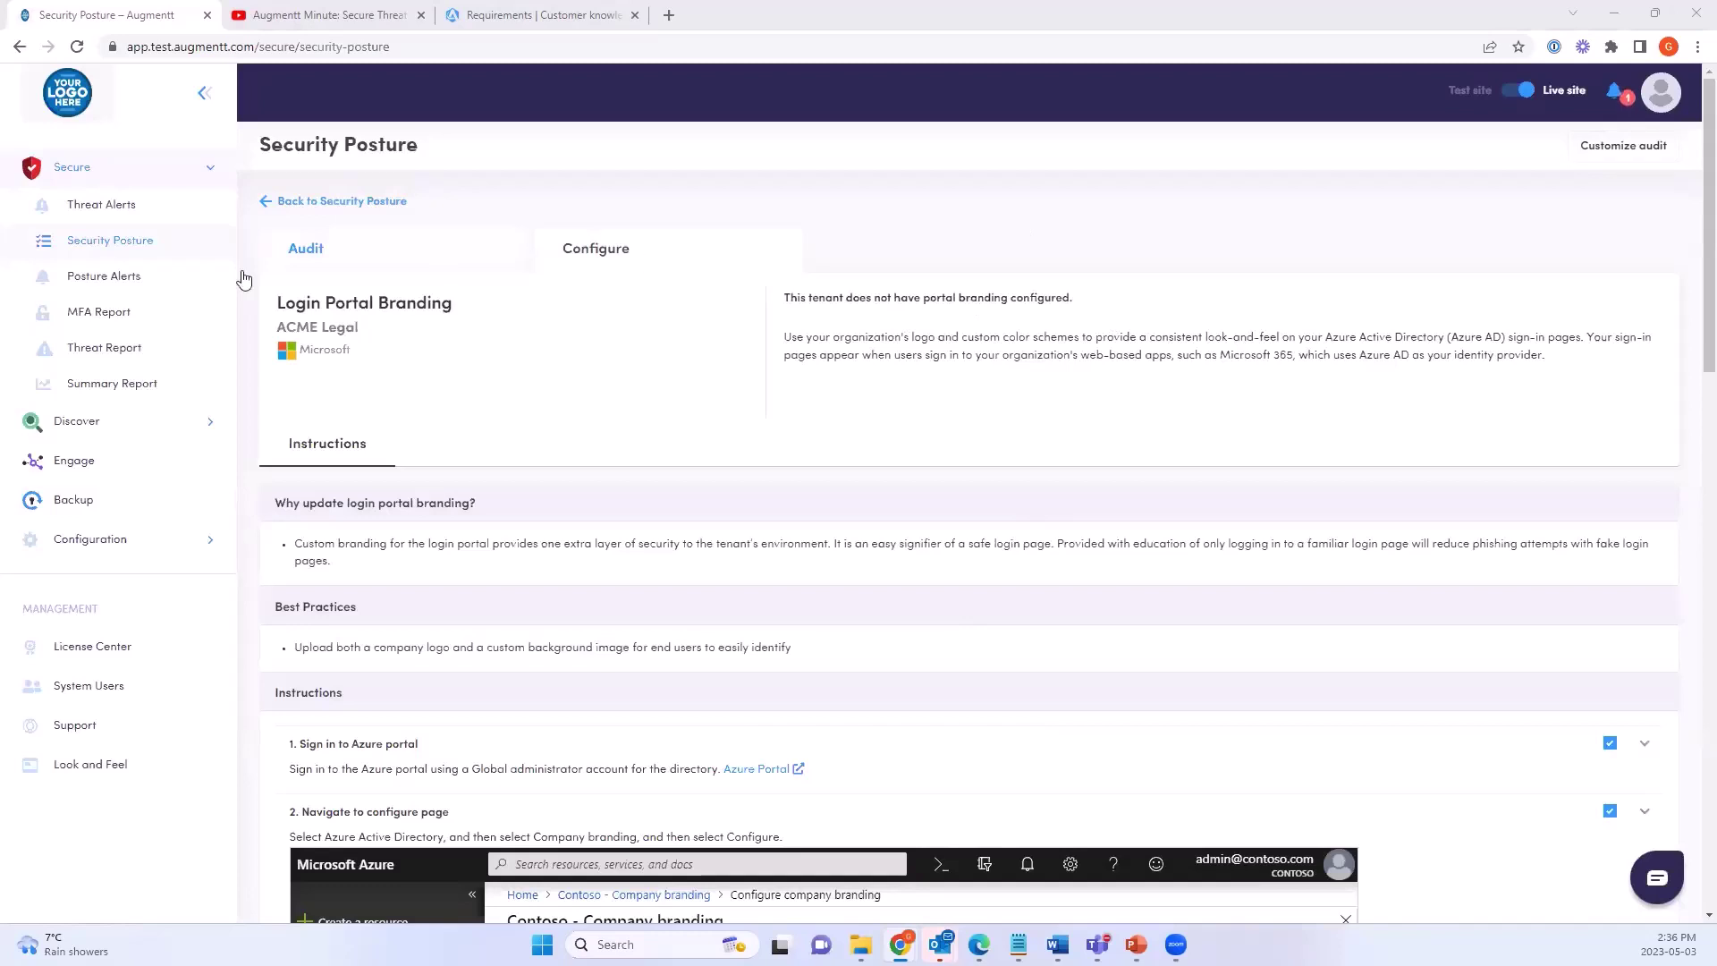
{"action": "left_click", "coordinate": [322, 257]}
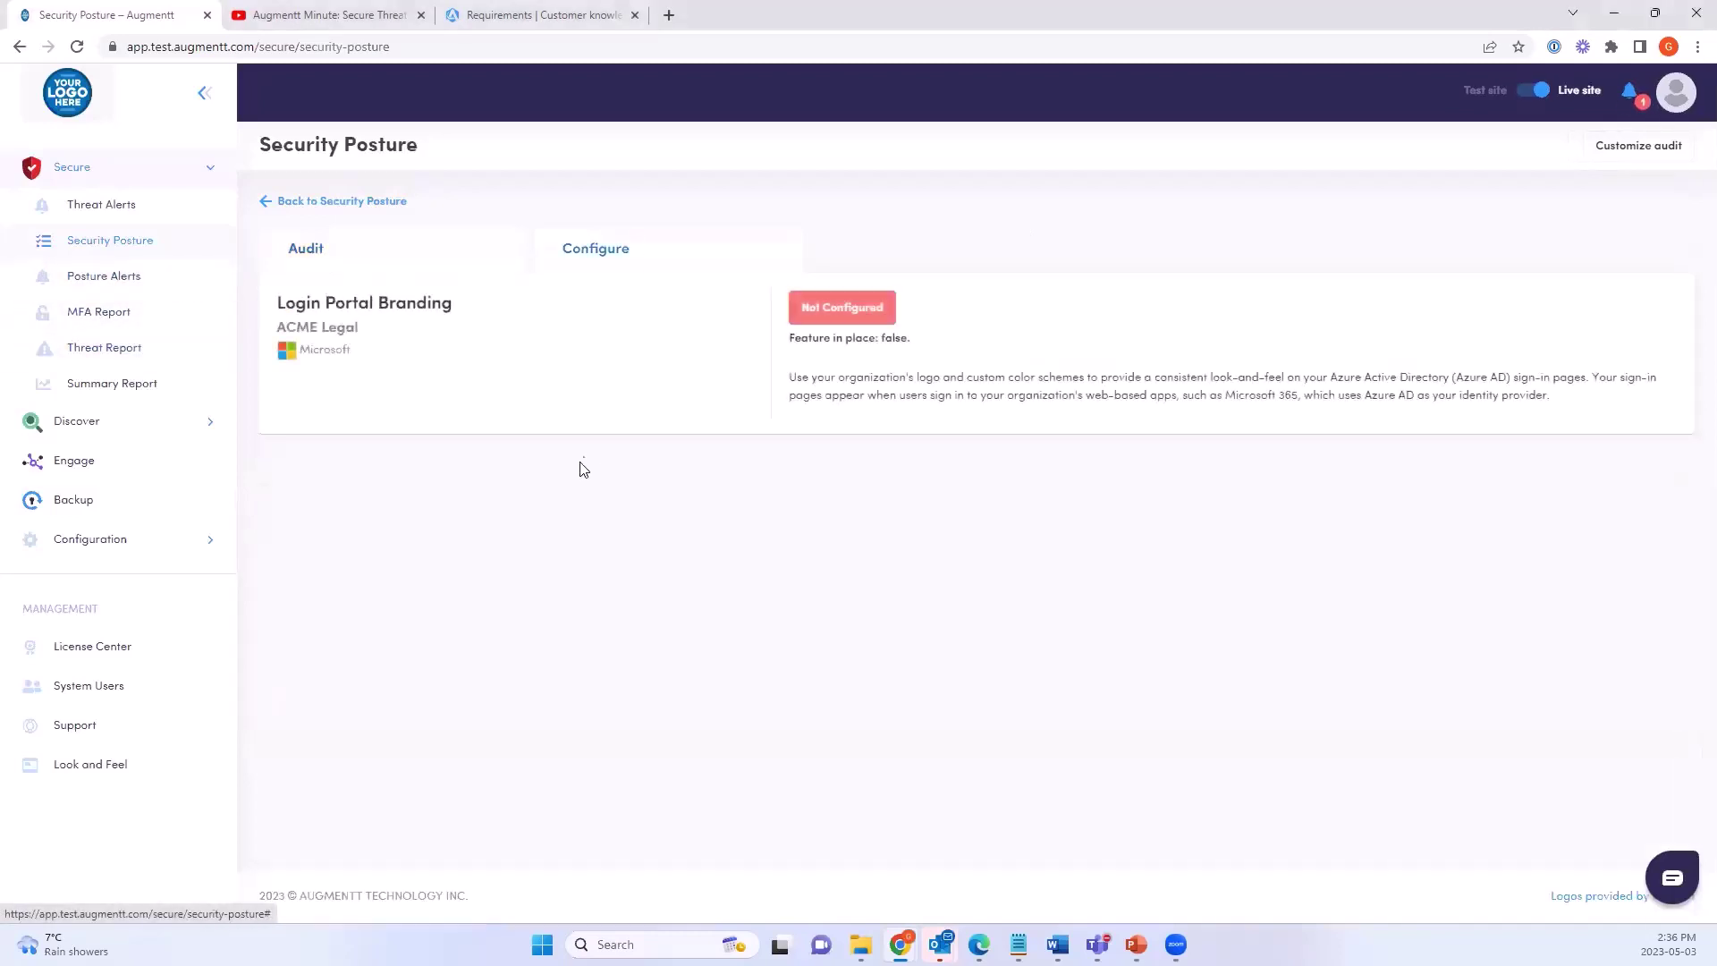
{"action": "left_click", "coordinate": [368, 200]}
{"action": "scroll", "coordinate": [614, 609], "scroll_direction": "down", "scroll_amount": 2}
{"action": "scroll", "coordinate": [614, 608], "scroll_direction": "down", "scroll_amount": 3}
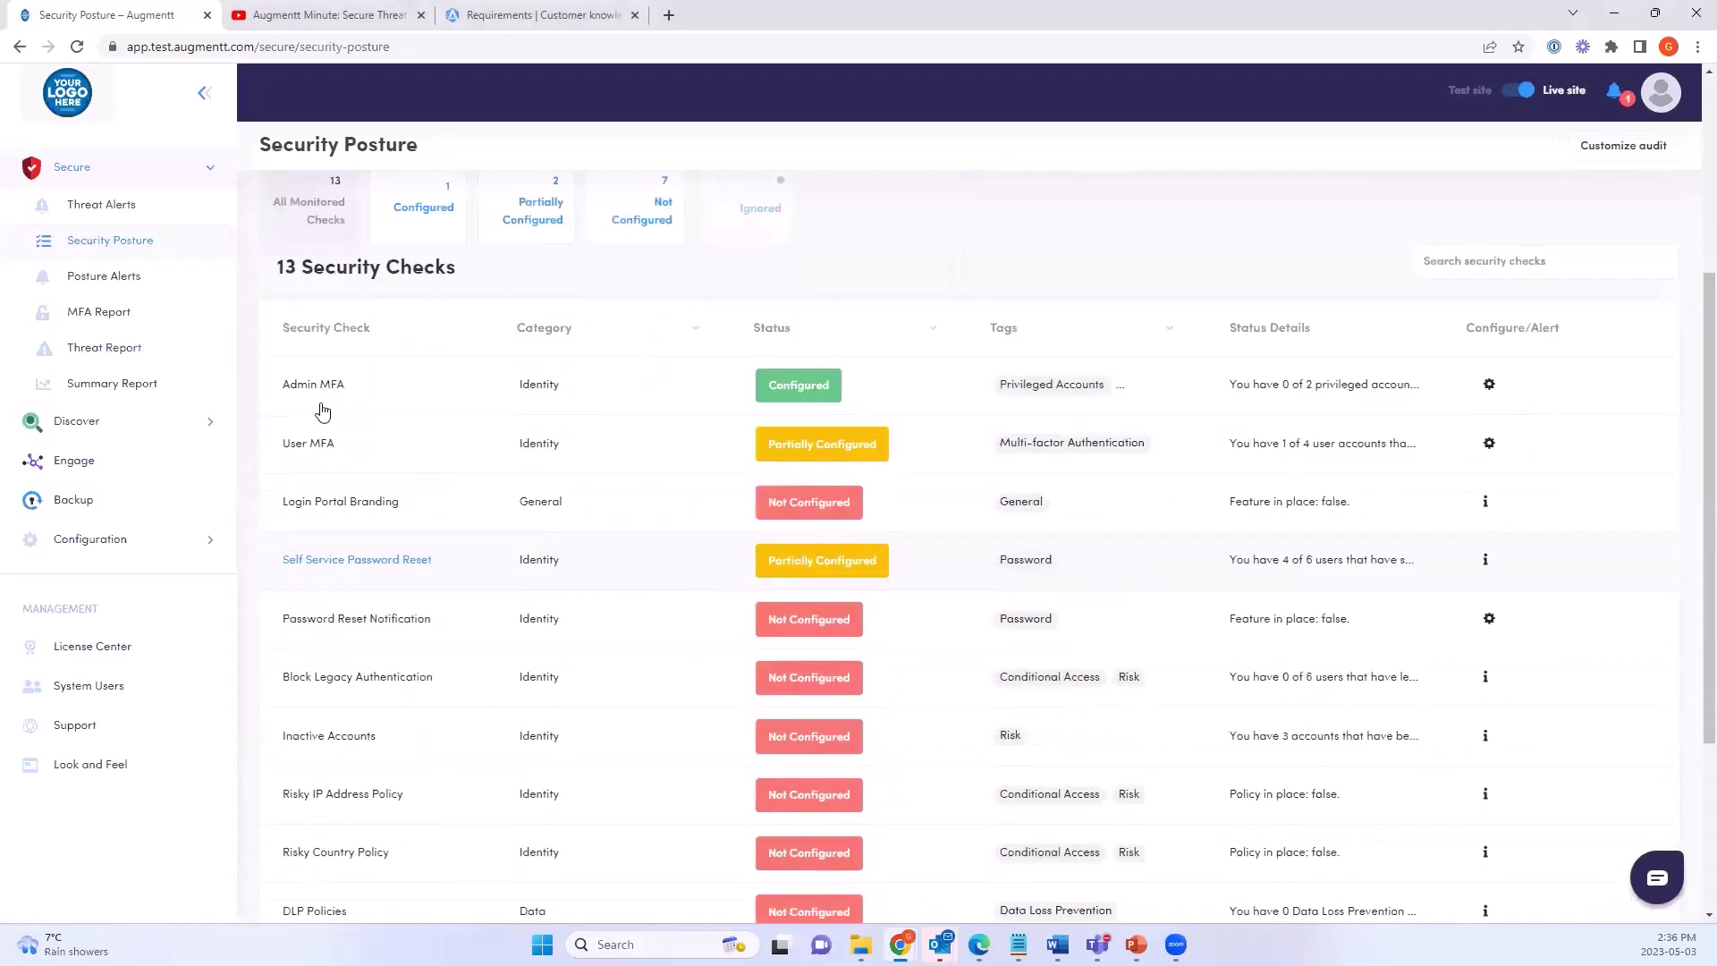
{"action": "scroll", "coordinate": [528, 407], "scroll_direction": "down", "scroll_amount": 1}
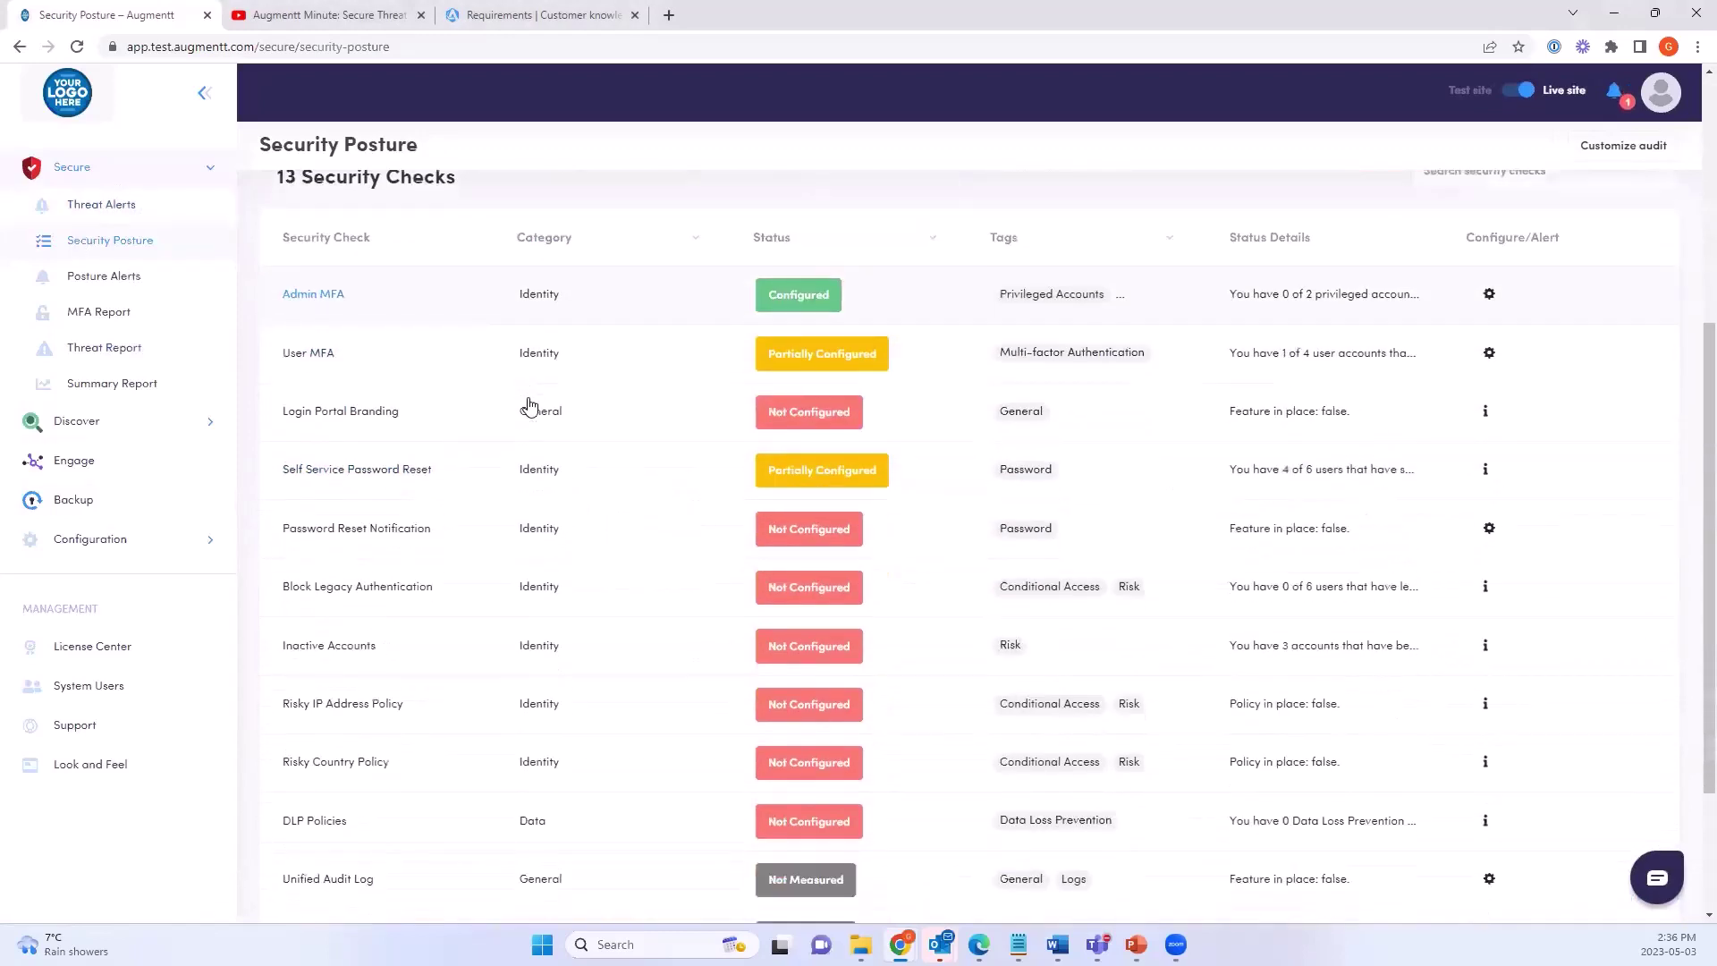
{"action": "scroll", "coordinate": [555, 382], "scroll_direction": "down", "scroll_amount": 2}
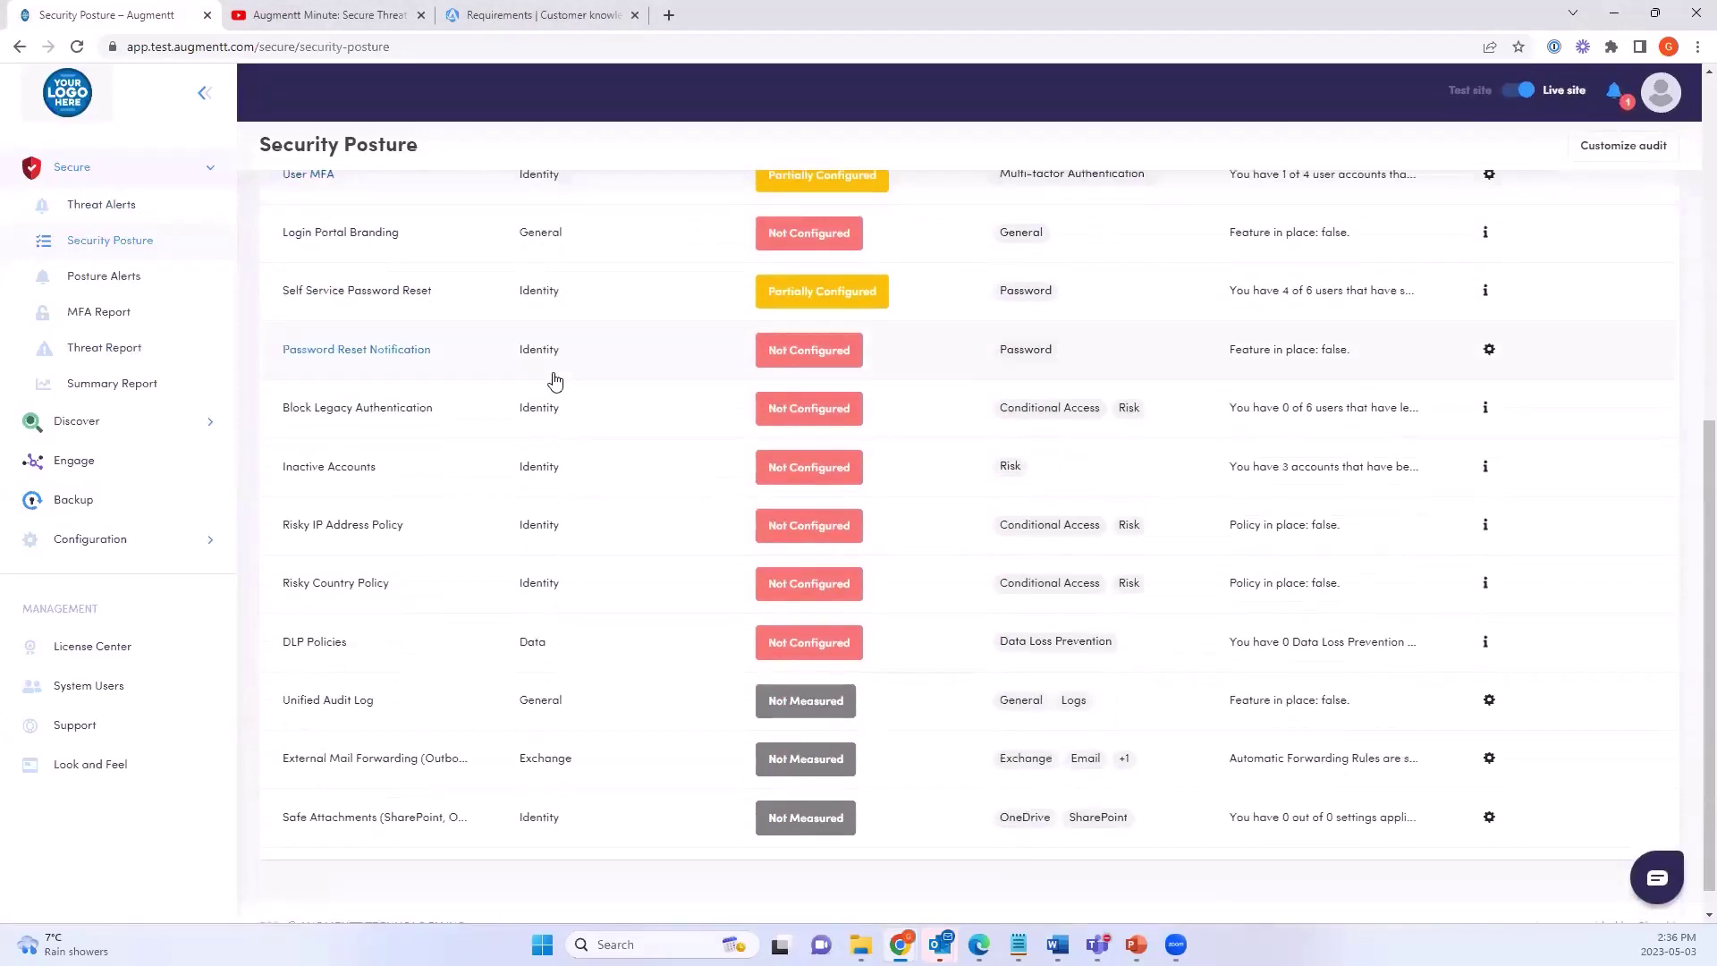
{"action": "scroll", "coordinate": [554, 381], "scroll_direction": "up", "scroll_amount": 2}
{"action": "scroll", "coordinate": [554, 381], "scroll_direction": "up", "scroll_amount": 2}
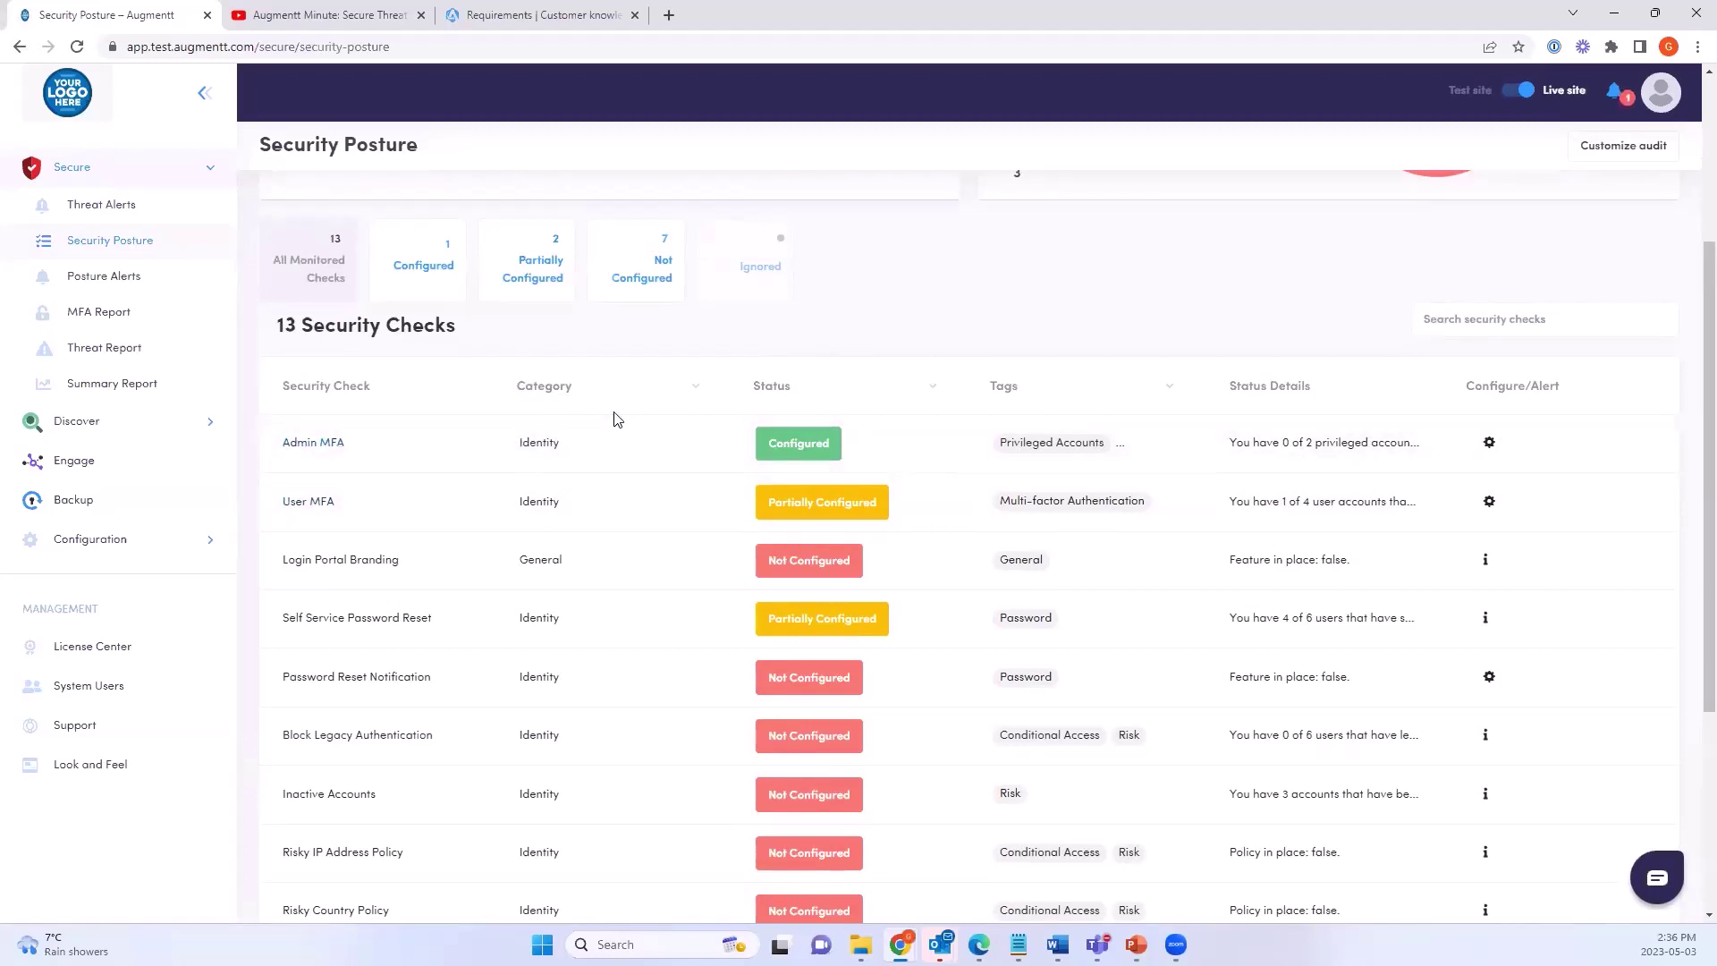
{"action": "scroll", "coordinate": [613, 422], "scroll_direction": "up", "scroll_amount": 1}
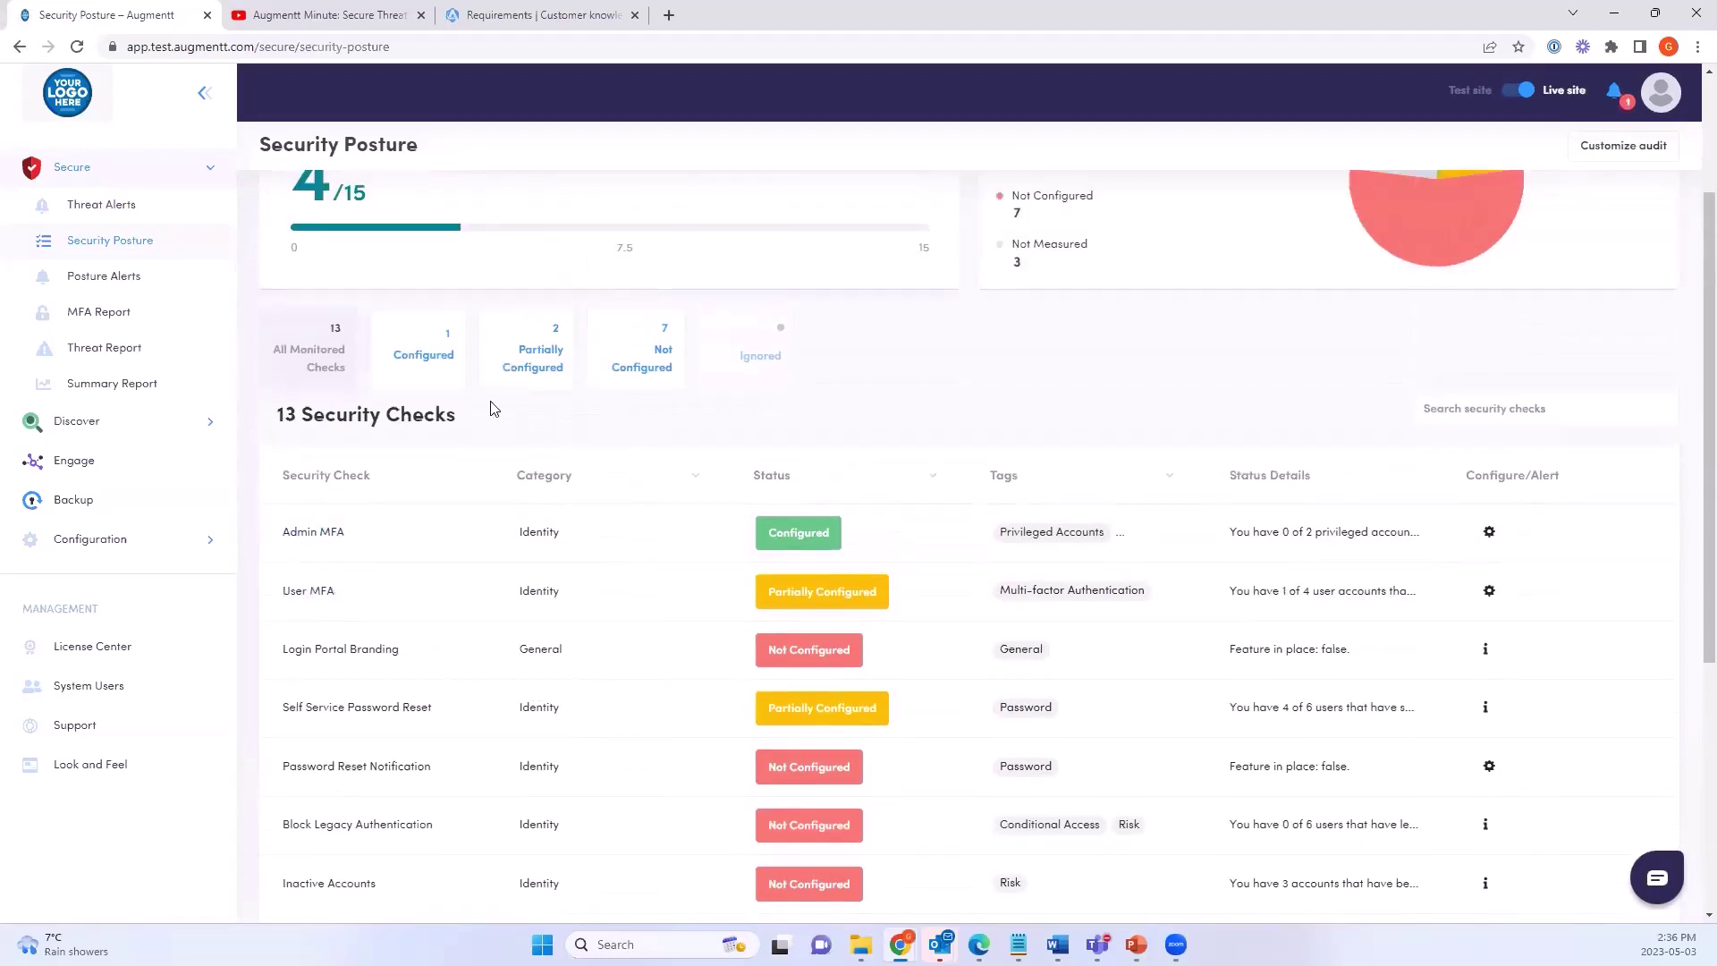
{"action": "left_click", "coordinate": [135, 212]}
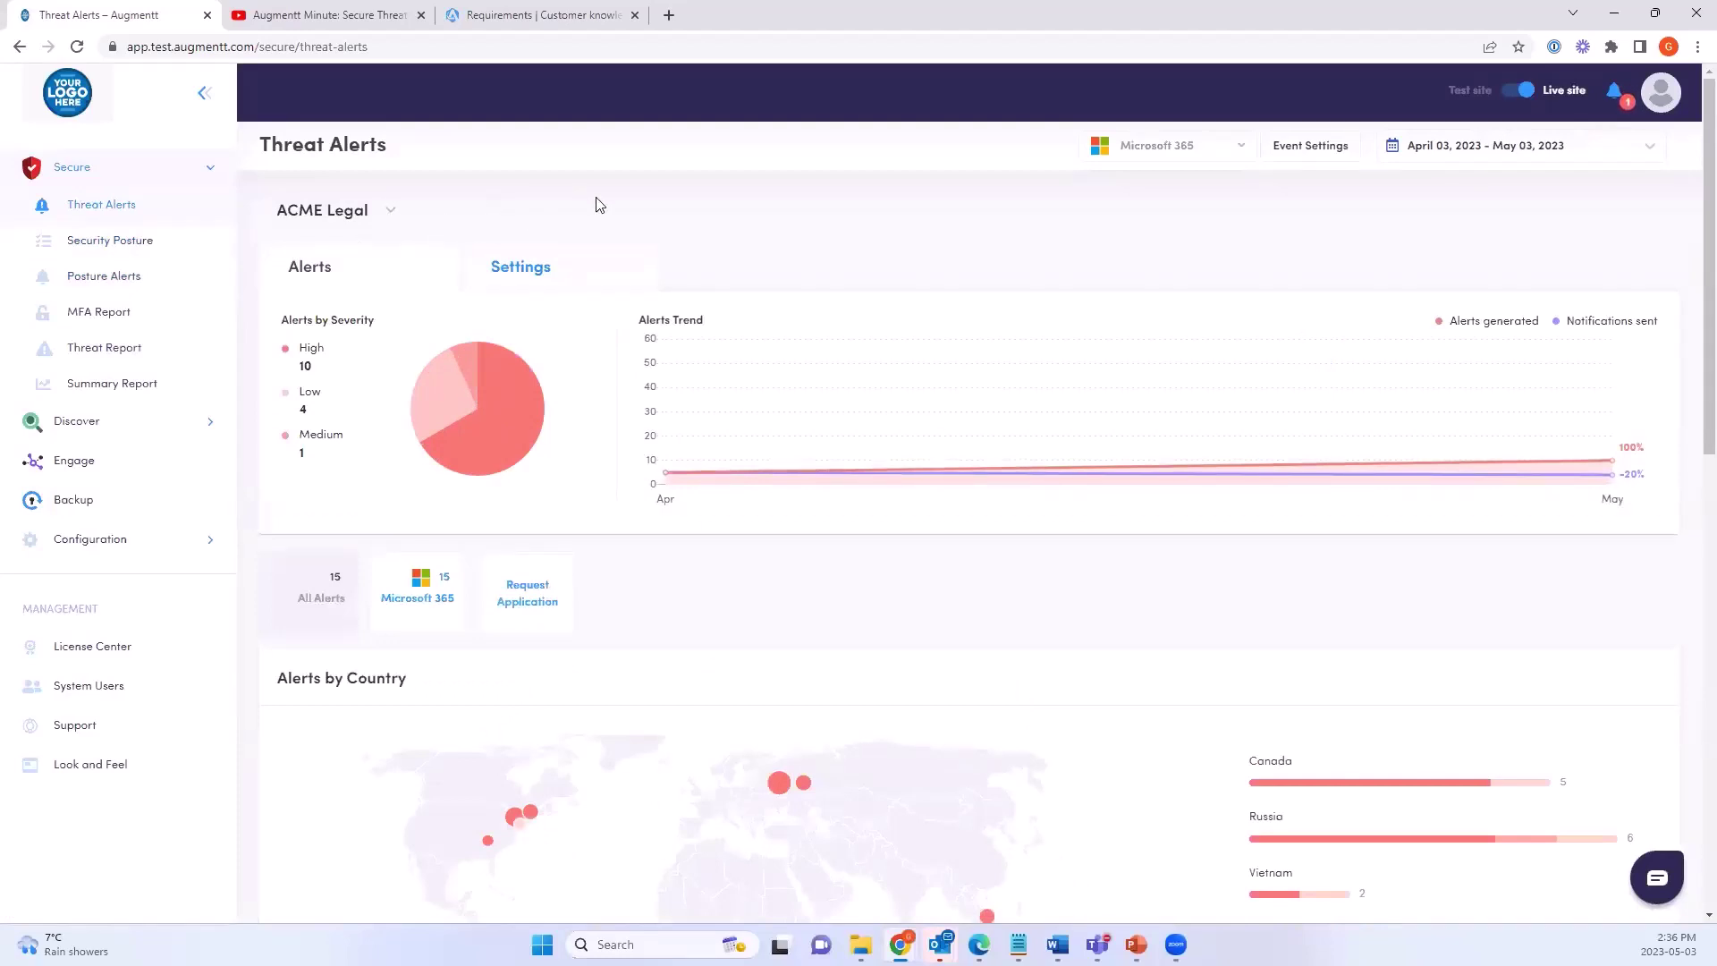
{"action": "left_click", "coordinate": [393, 215]}
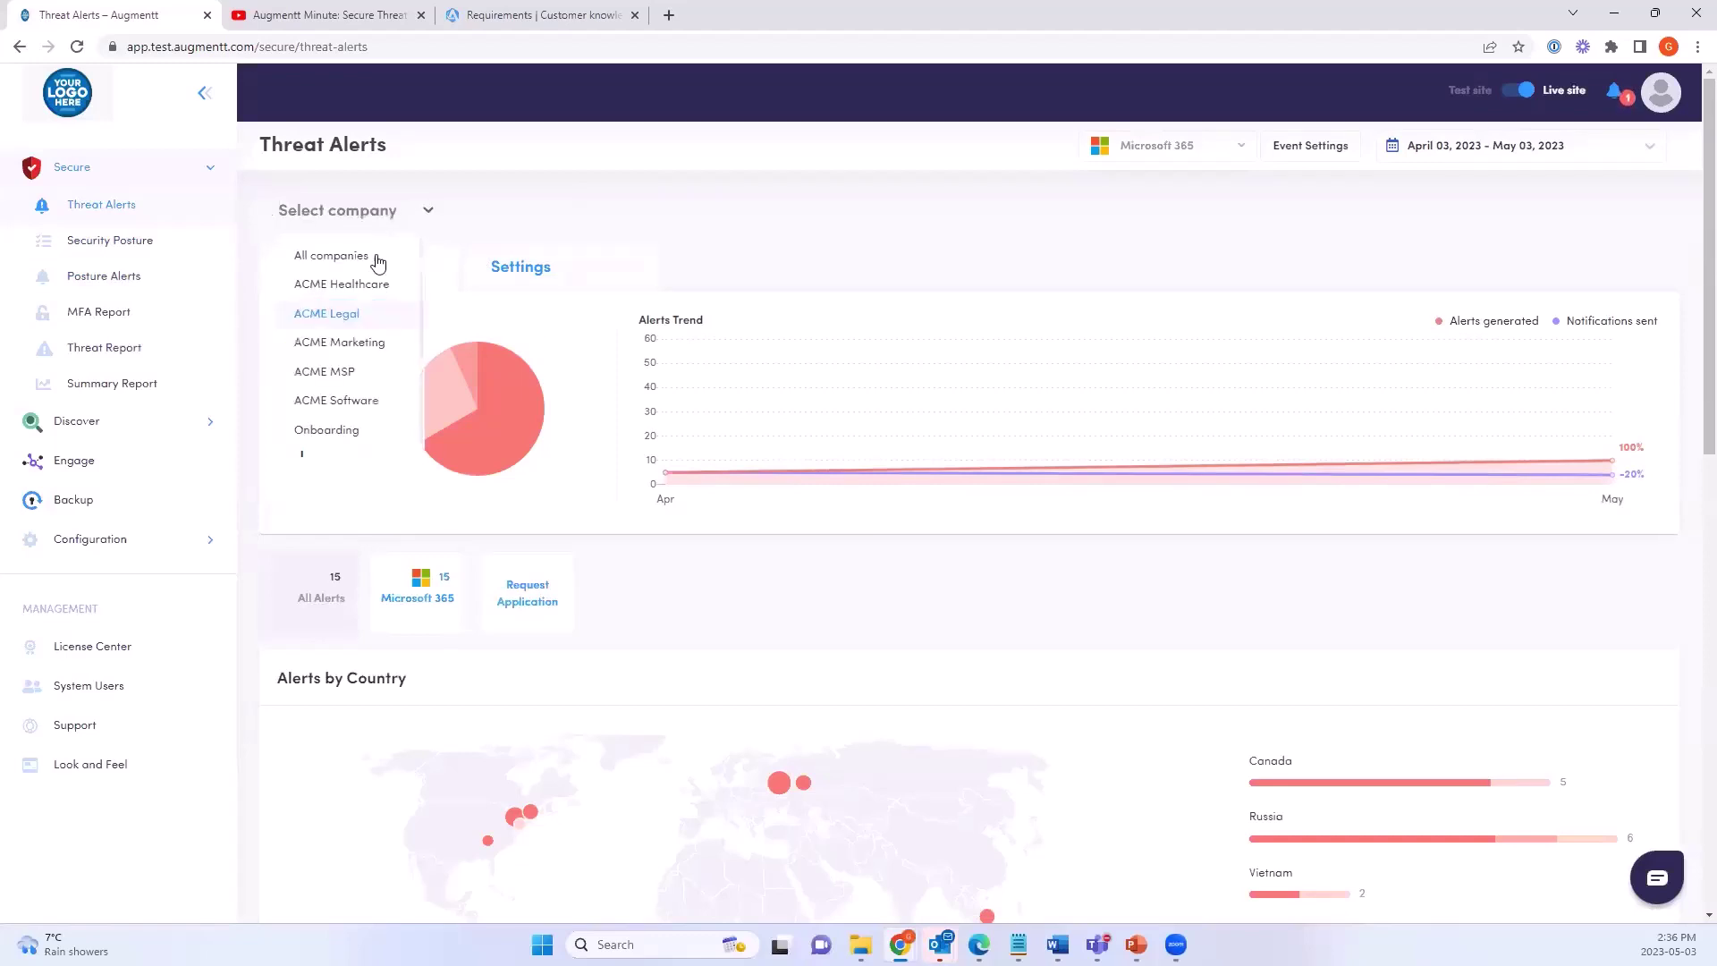
{"action": "left_click", "coordinate": [520, 237]}
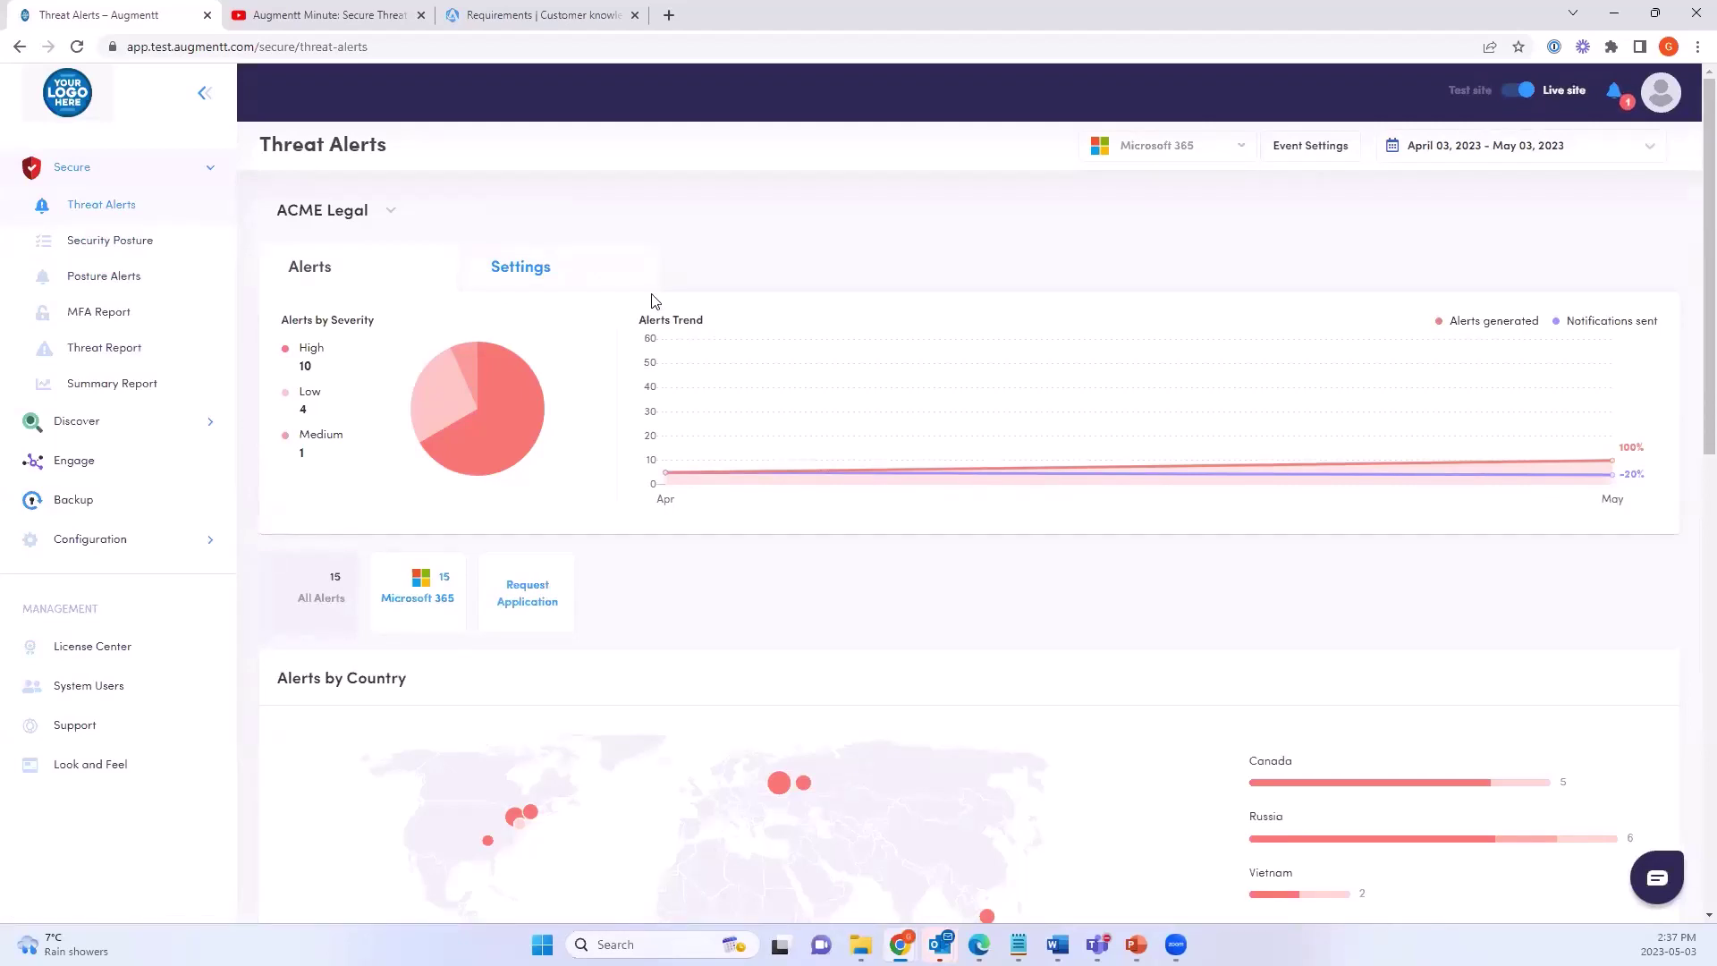
{"action": "scroll", "coordinate": [643, 273], "scroll_direction": "down", "scroll_amount": 1}
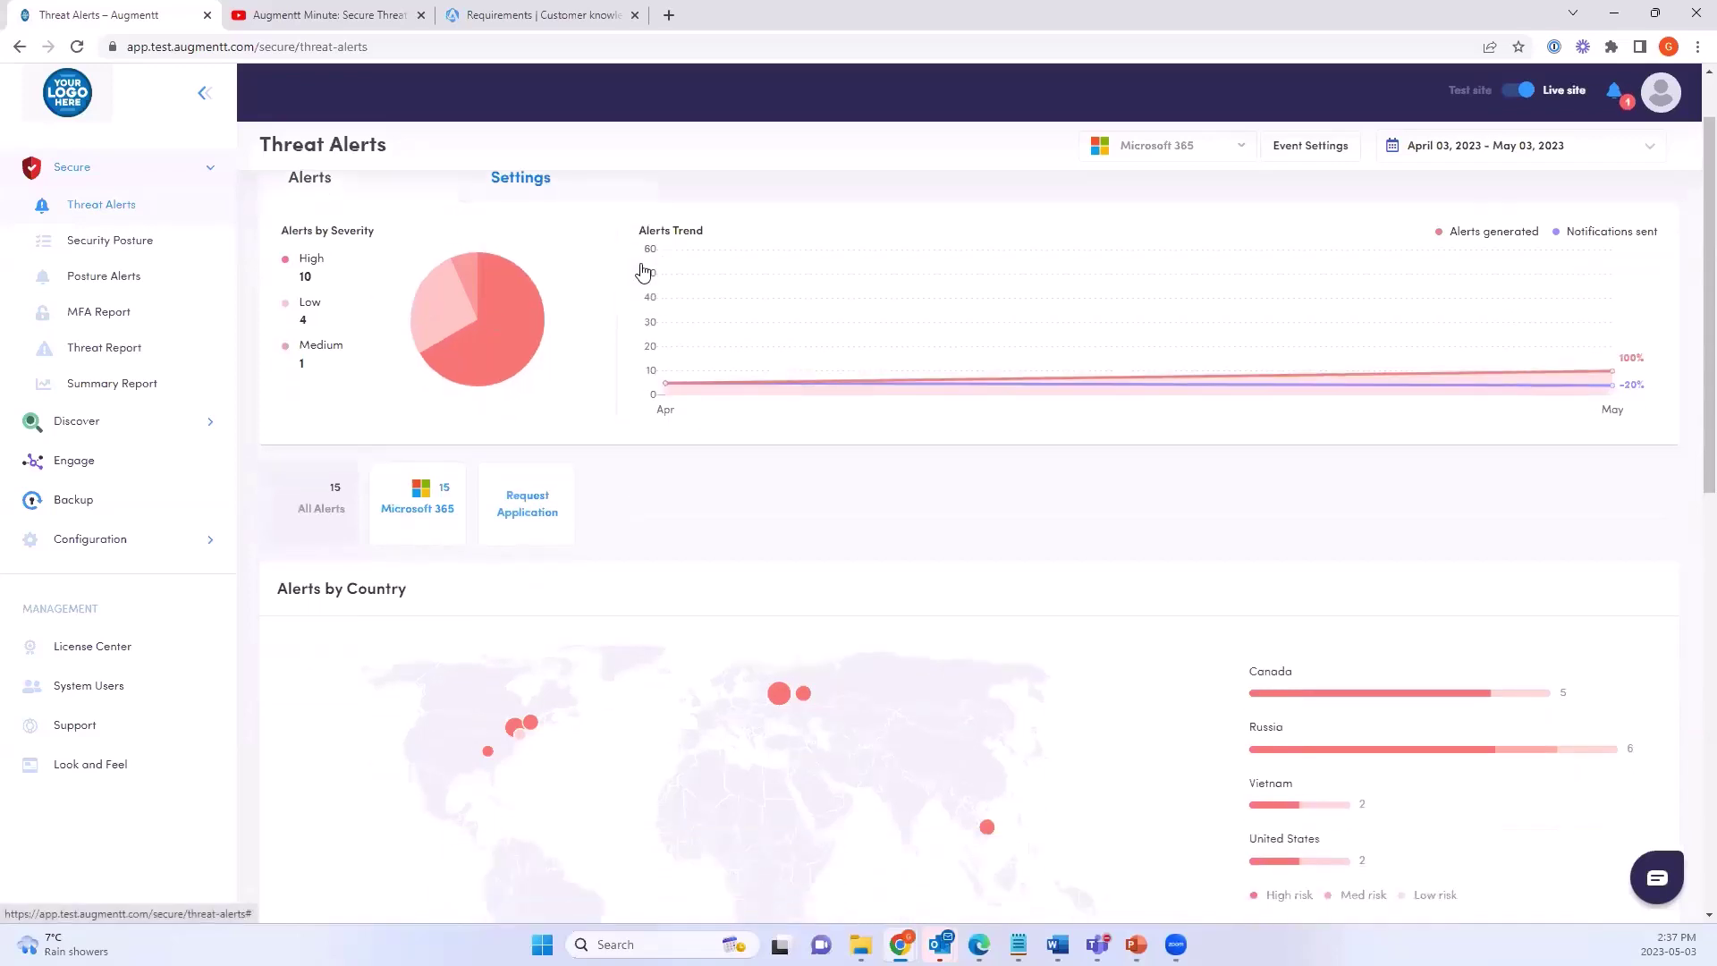
{"action": "scroll", "coordinate": [640, 275], "scroll_direction": "down", "scroll_amount": 1}
{"action": "scroll", "coordinate": [641, 276], "scroll_direction": "down", "scroll_amount": 5}
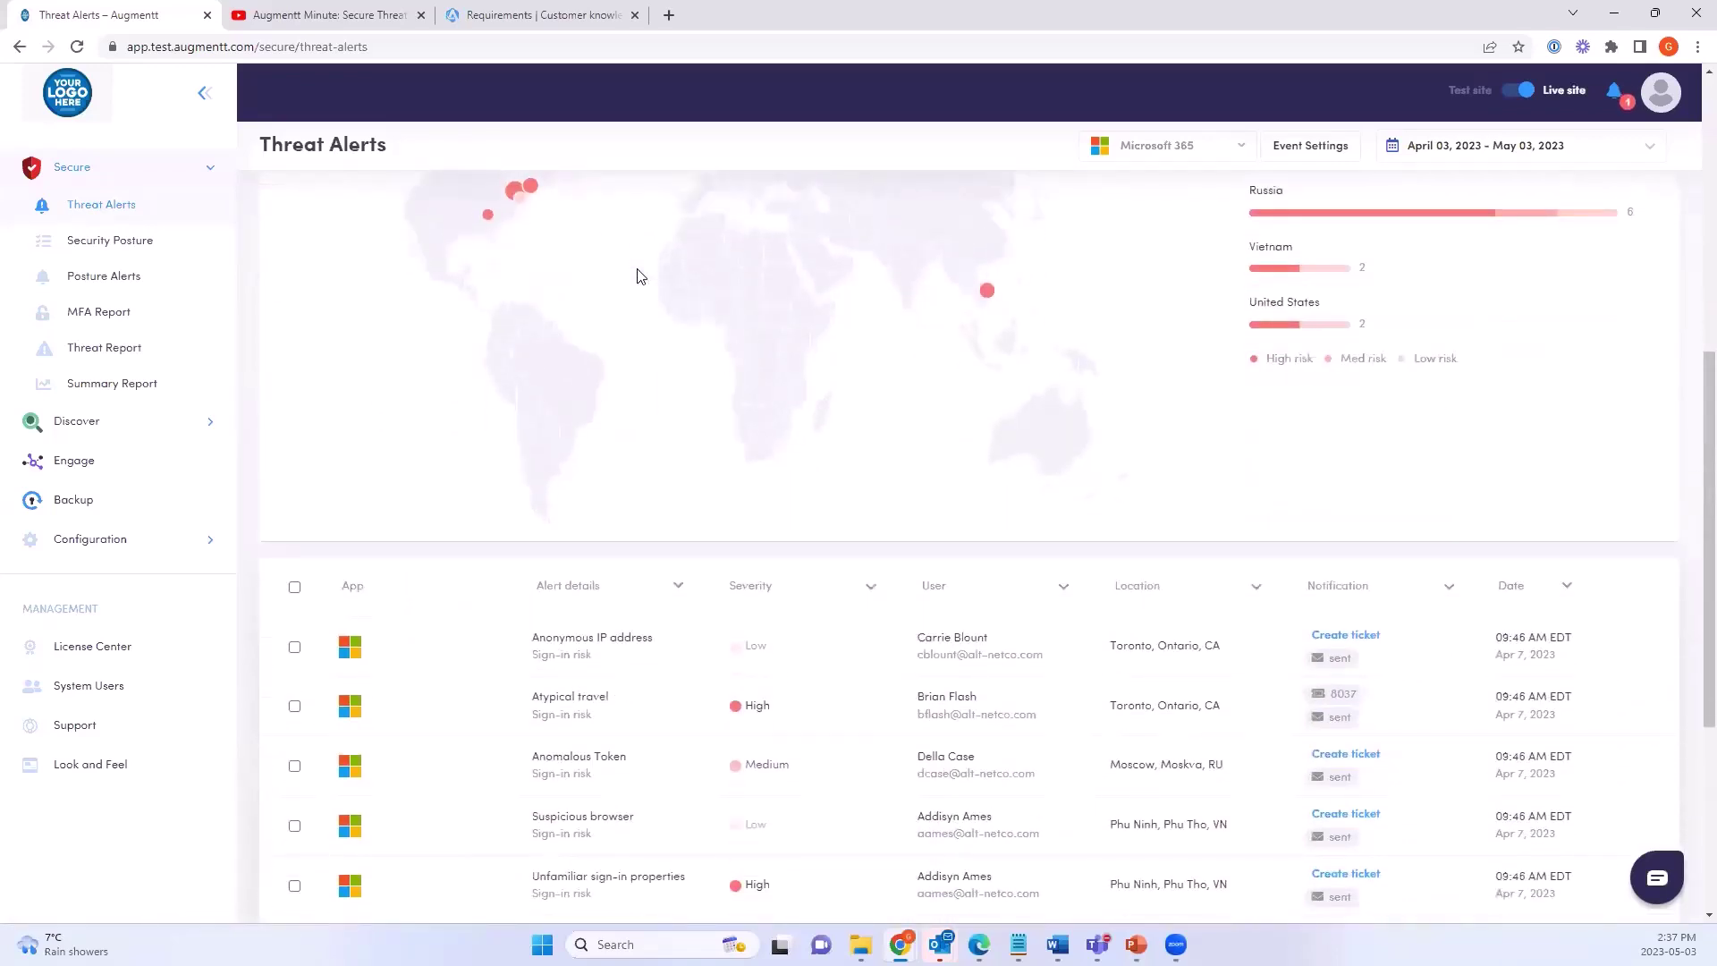
{"action": "scroll", "coordinate": [641, 276], "scroll_direction": "down", "scroll_amount": 2}
{"action": "scroll", "coordinate": [641, 275], "scroll_direction": "down", "scroll_amount": 1}
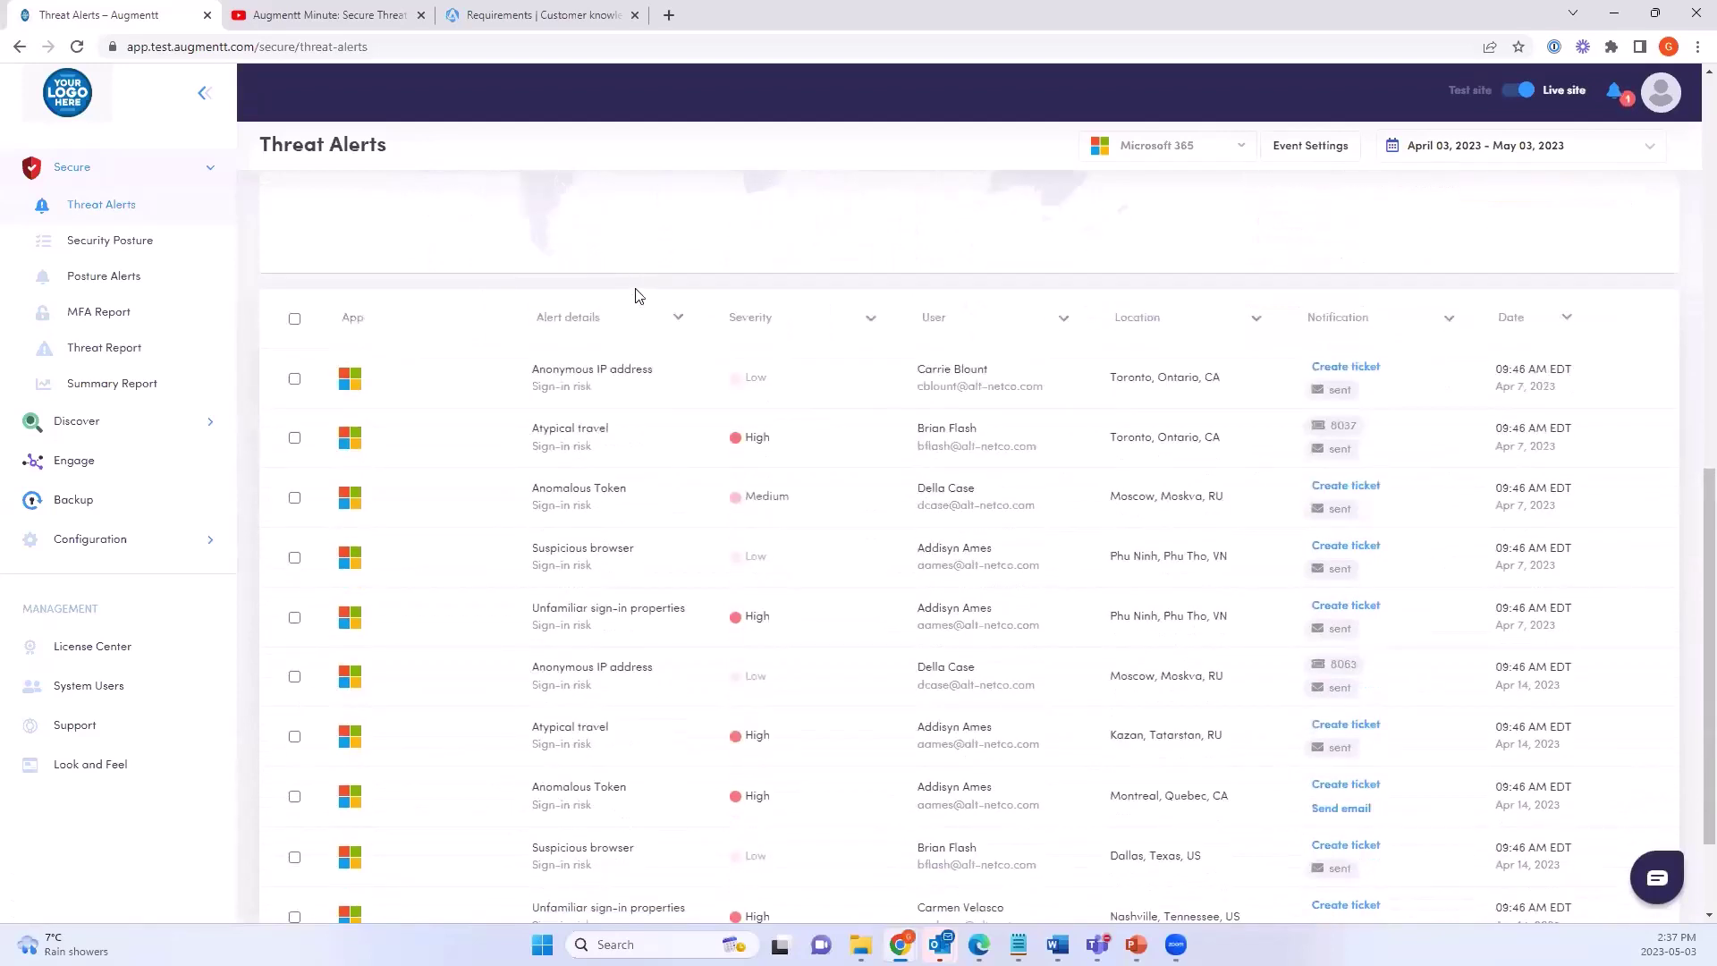
{"action": "scroll", "coordinate": [639, 296], "scroll_direction": "up", "scroll_amount": 8}
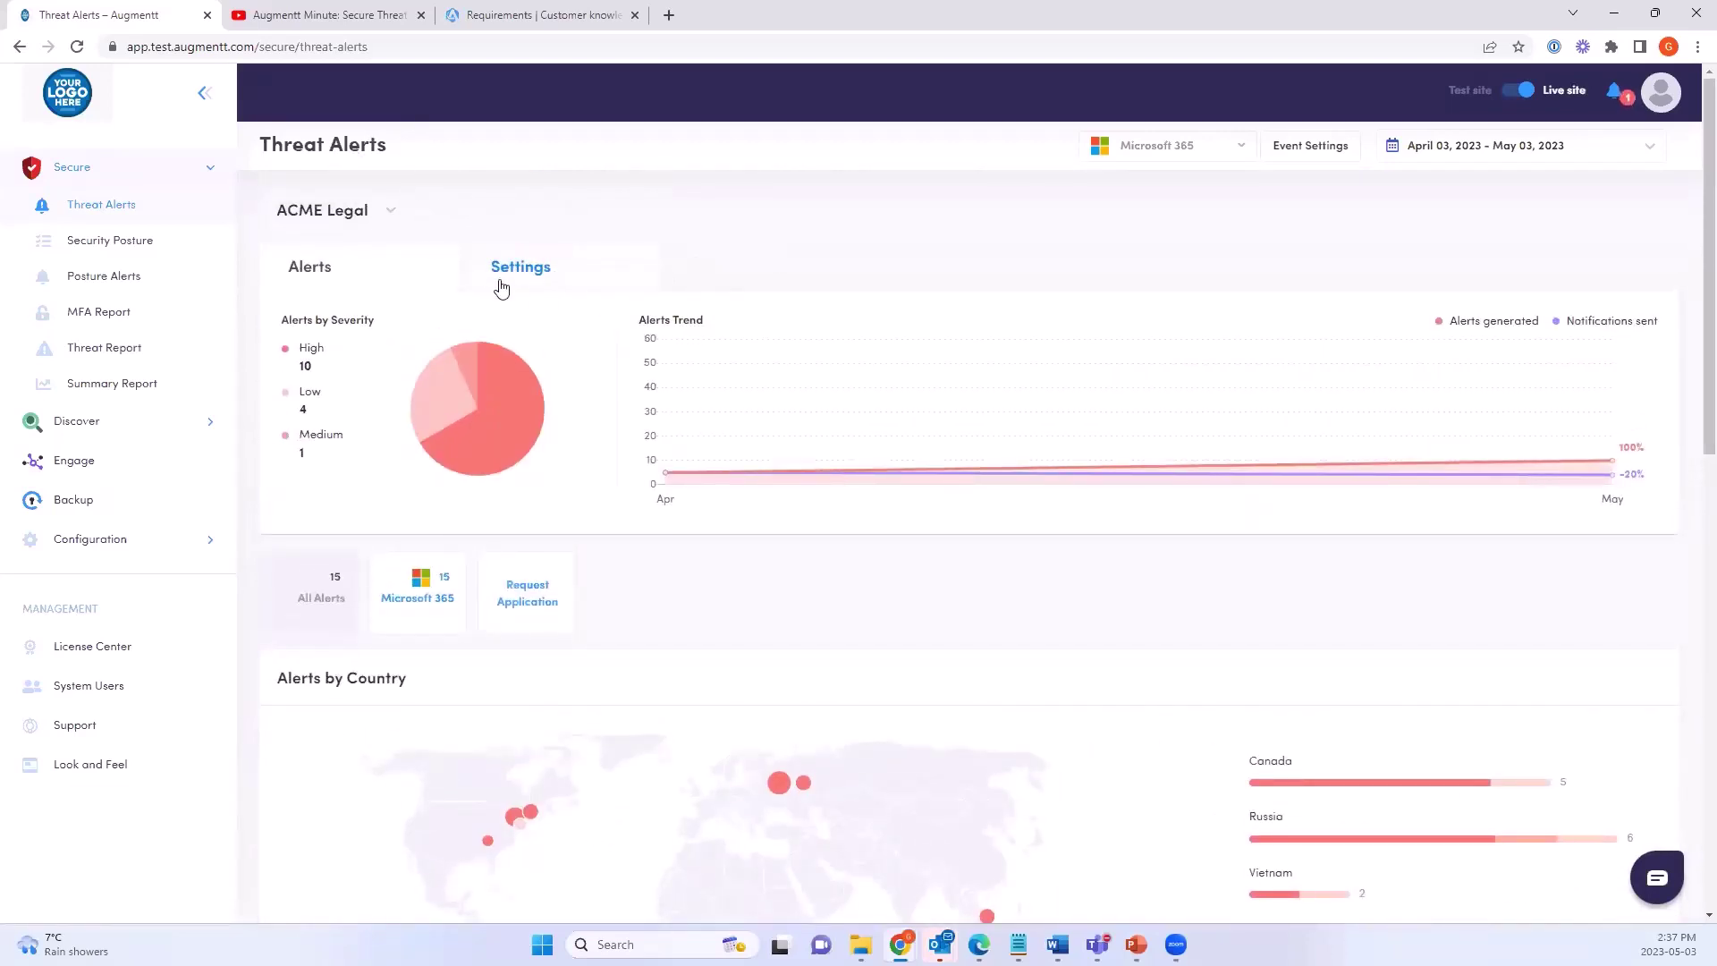
Open the Threat Alerts Settings for ACME Legal and review the alert rules table
{"action": "left_click", "coordinate": [537, 291]}
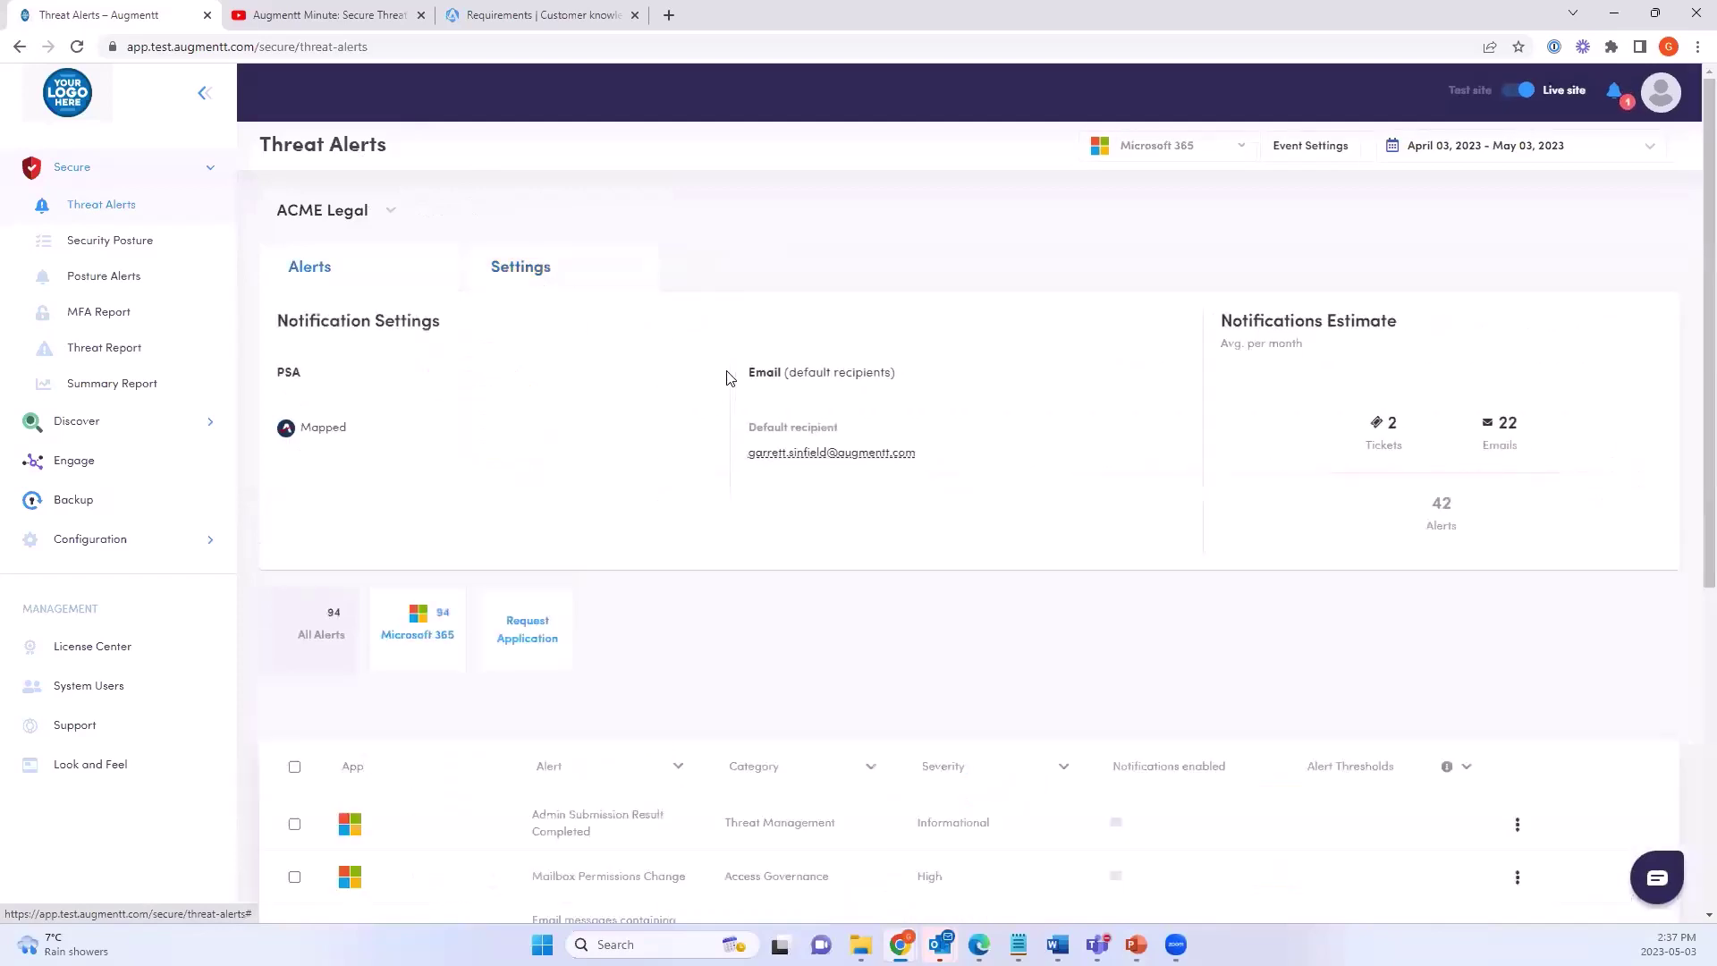
{"action": "scroll", "coordinate": [730, 375], "scroll_direction": "down", "scroll_amount": 4}
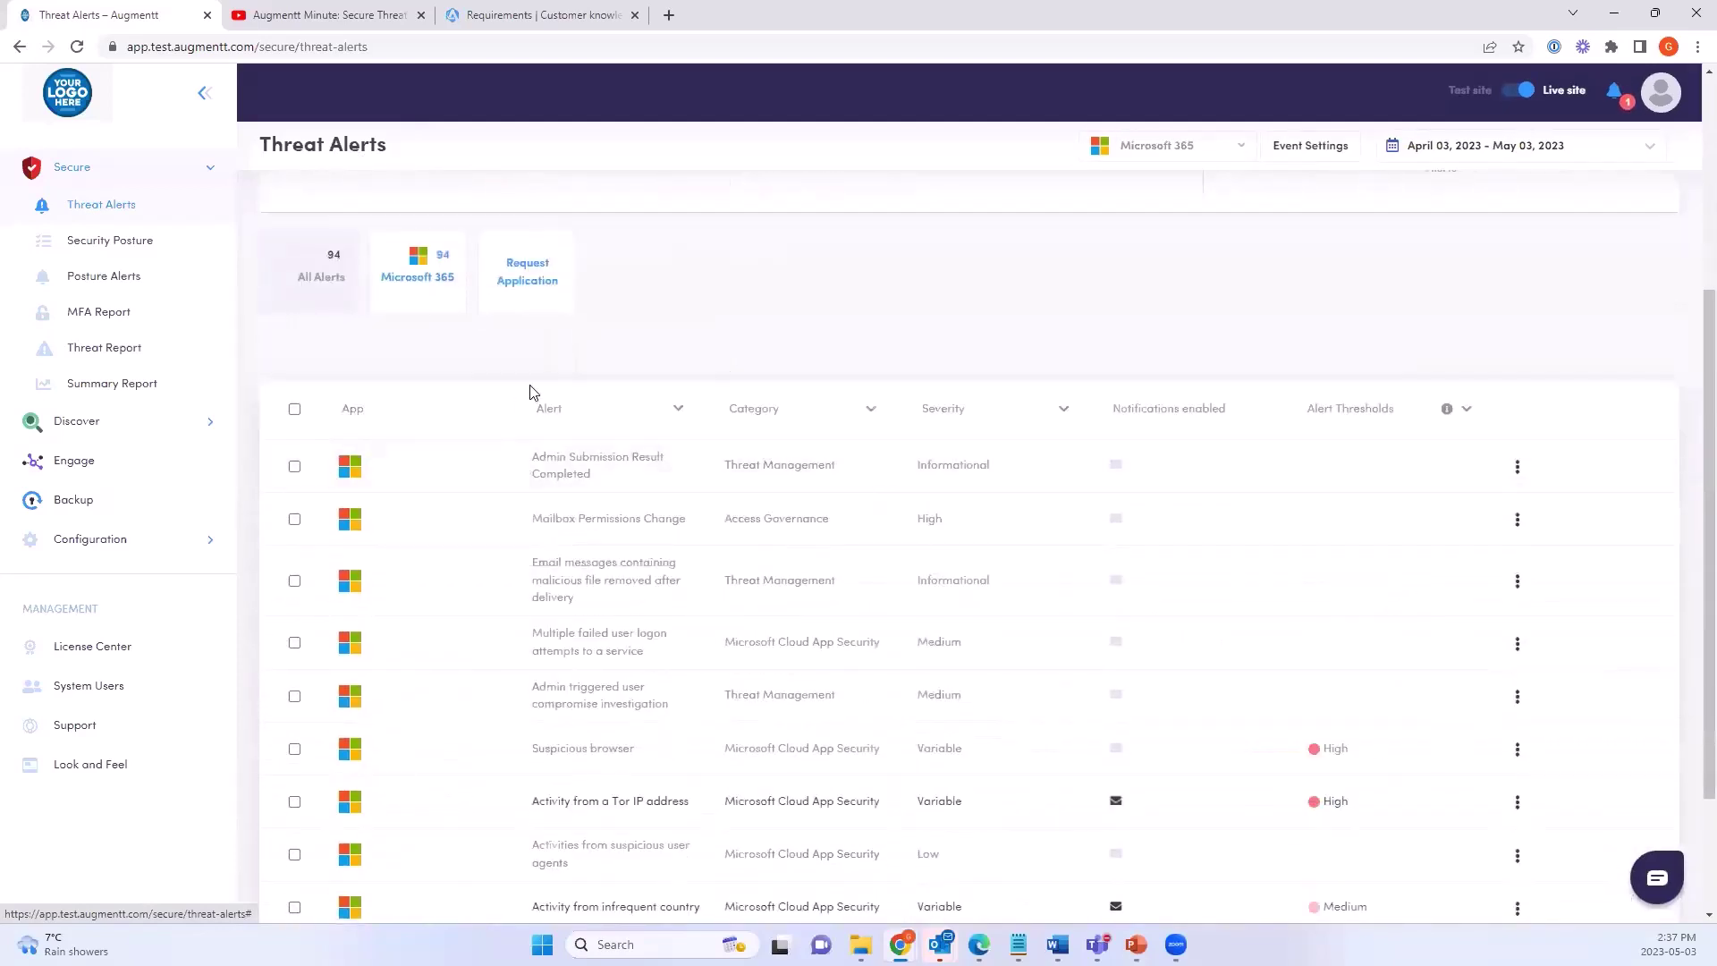
{"action": "scroll", "coordinate": [533, 387], "scroll_direction": "down", "scroll_amount": 2}
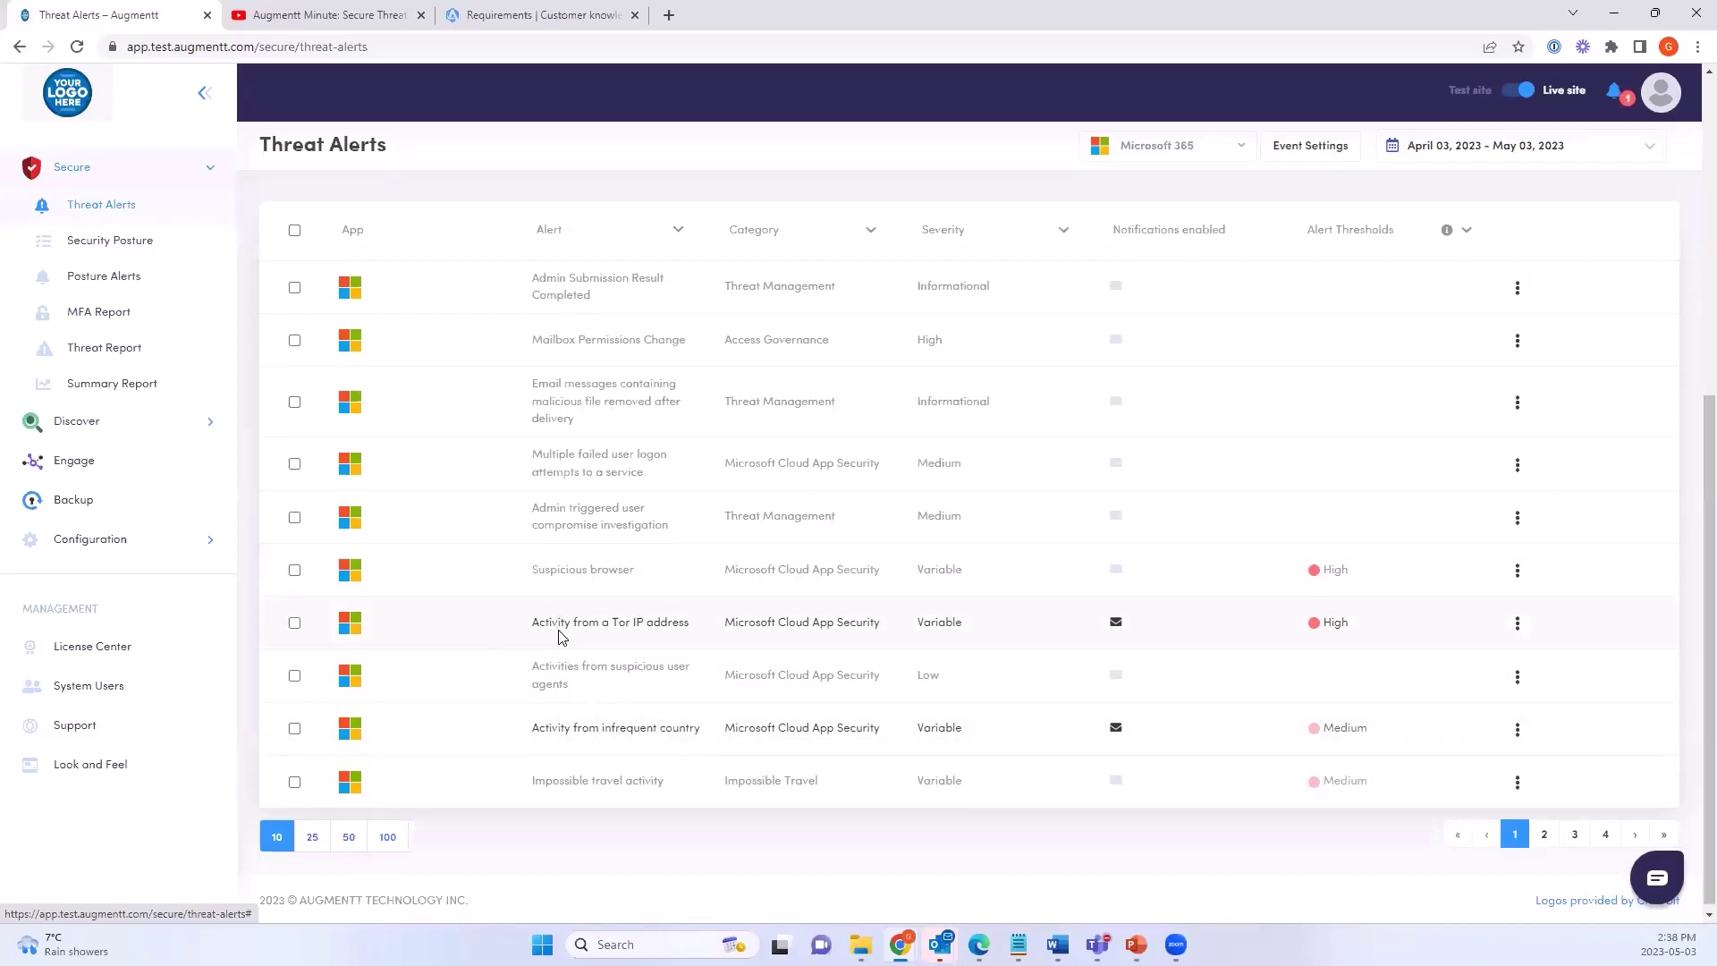
{"action": "scroll", "coordinate": [951, 534], "scroll_direction": "up", "scroll_amount": 1}
{"action": "scroll", "coordinate": [953, 534], "scroll_direction": "up", "scroll_amount": 1}
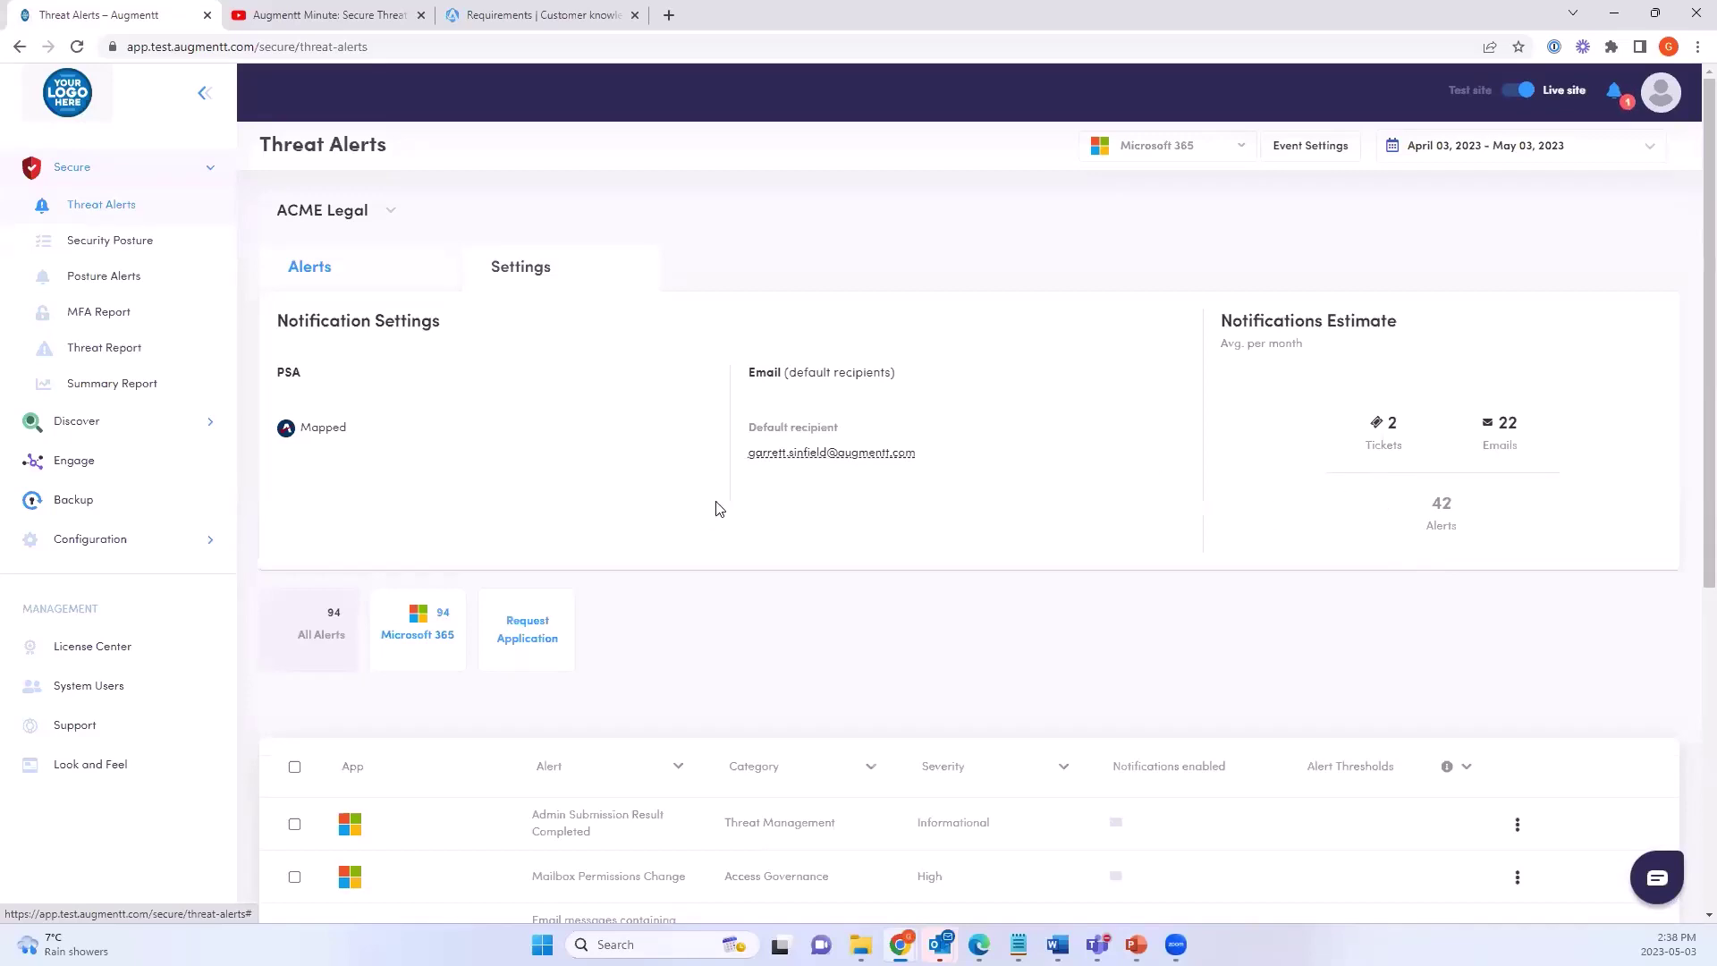
Go back to ACME Legal's Alerts dashboard and scroll over the severity, trend and country-map charts
{"action": "left_click", "coordinate": [304, 266]}
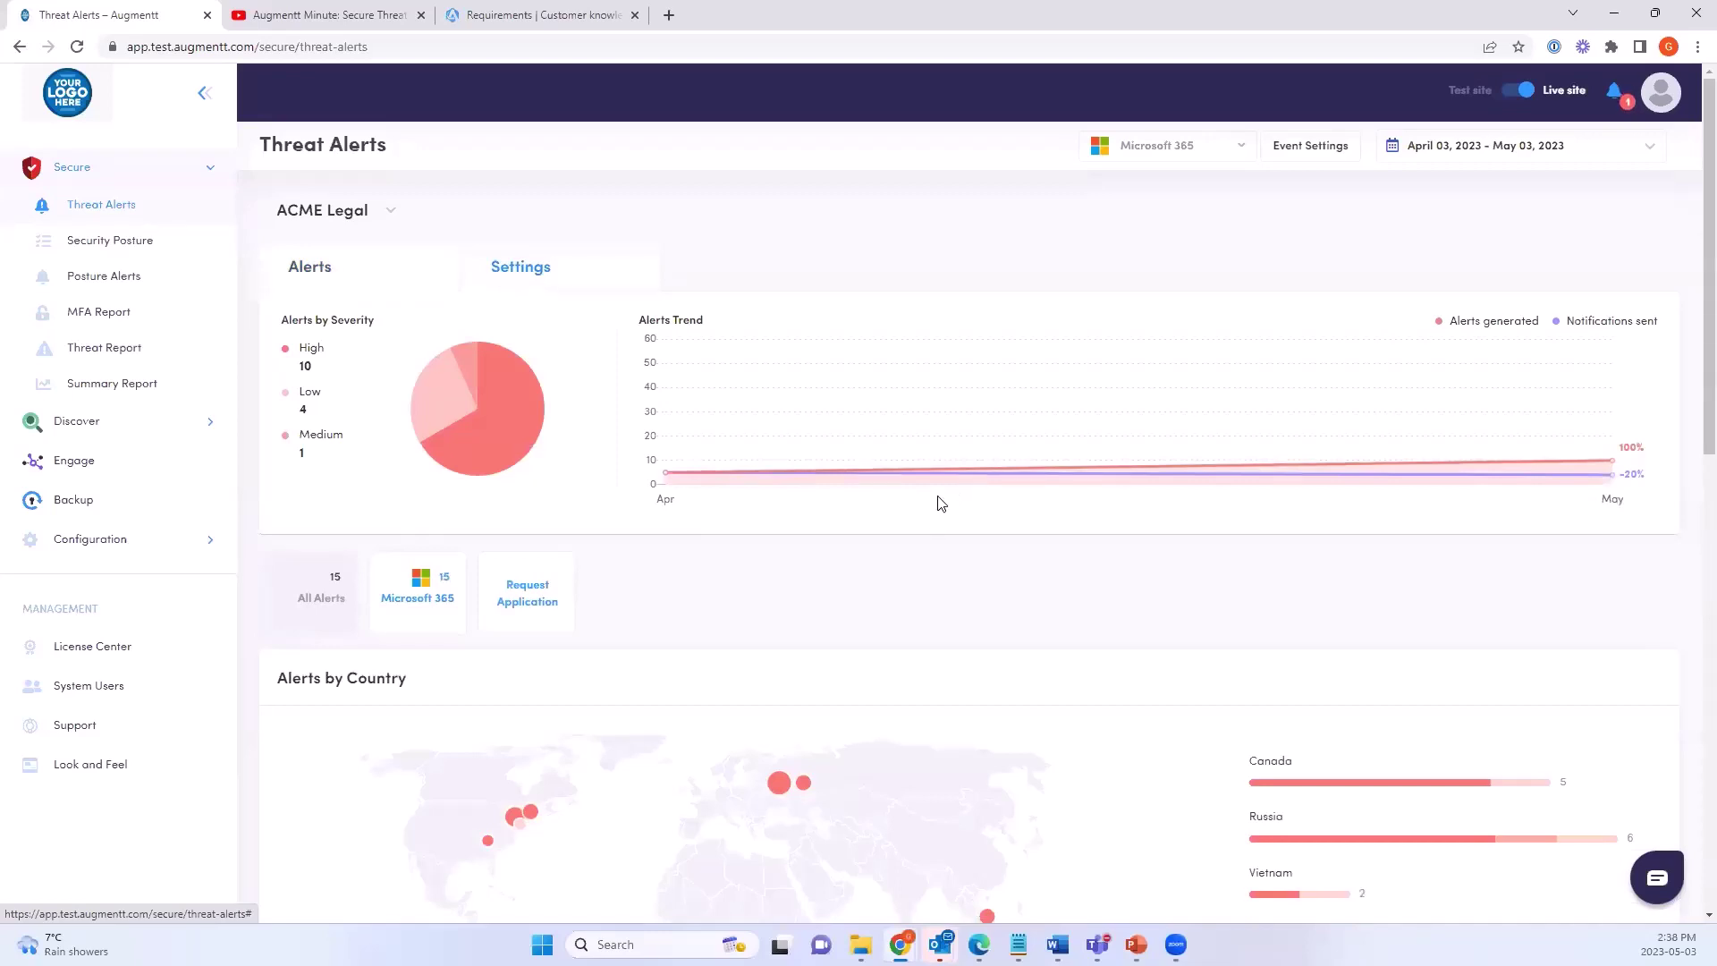
{"action": "scroll", "coordinate": [941, 504], "scroll_direction": "down", "scroll_amount": 1}
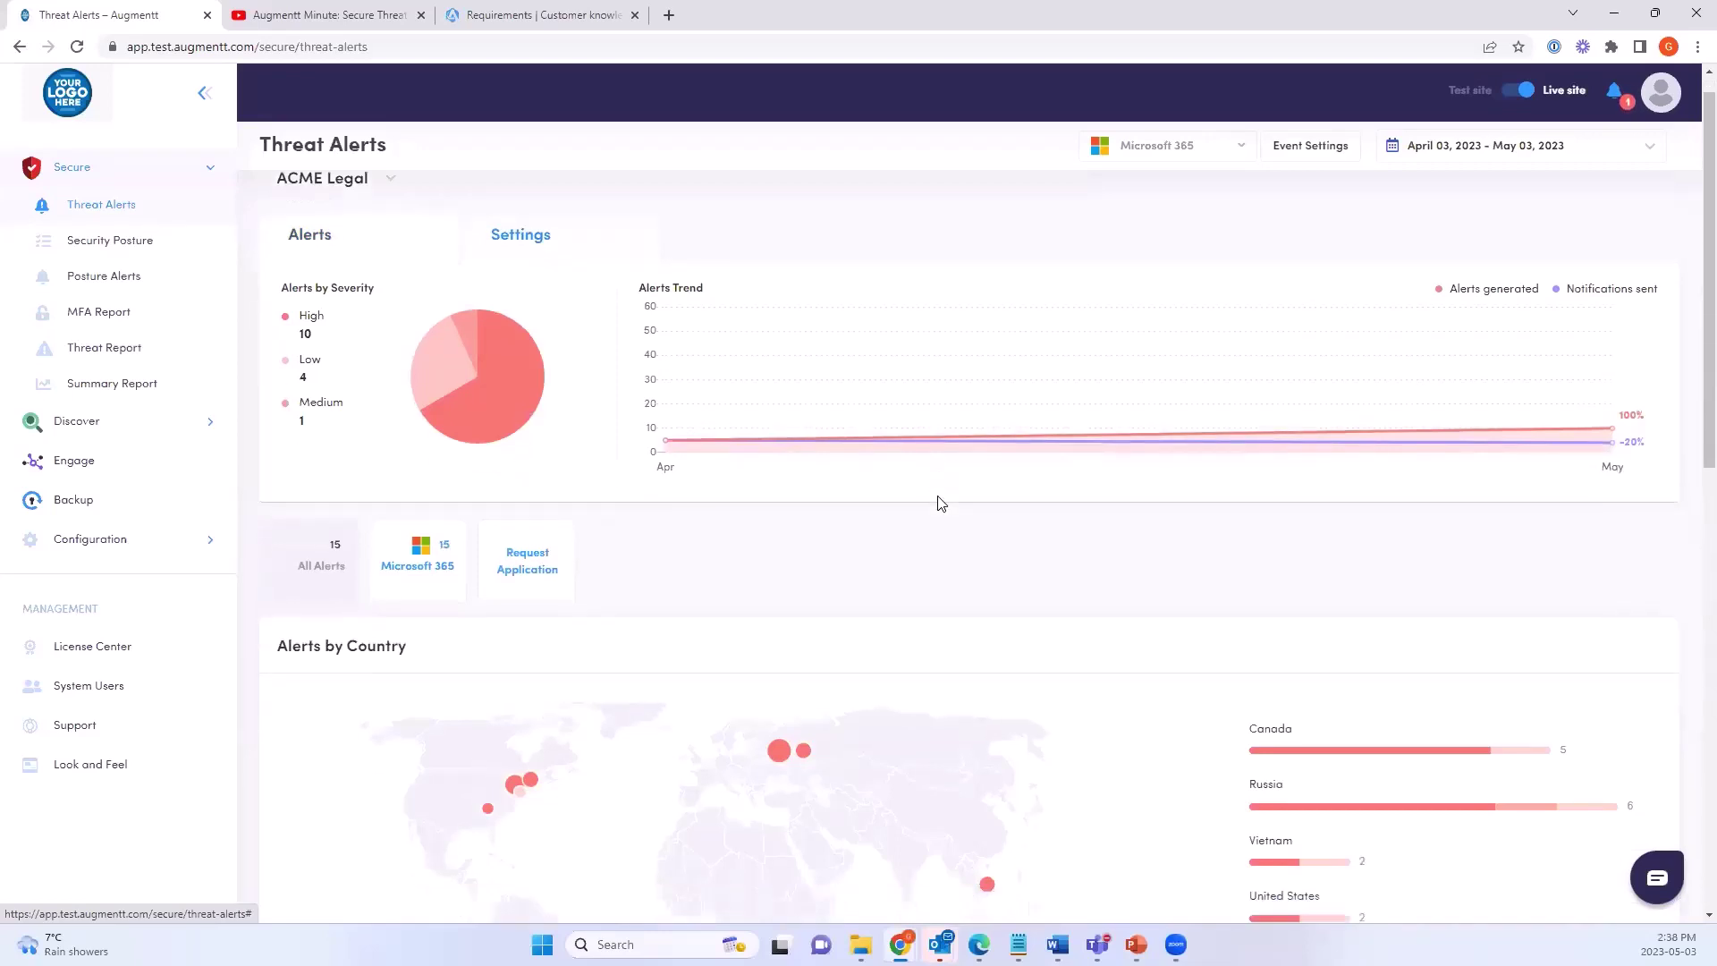
{"action": "scroll", "coordinate": [941, 503], "scroll_direction": "up", "scroll_amount": 1}
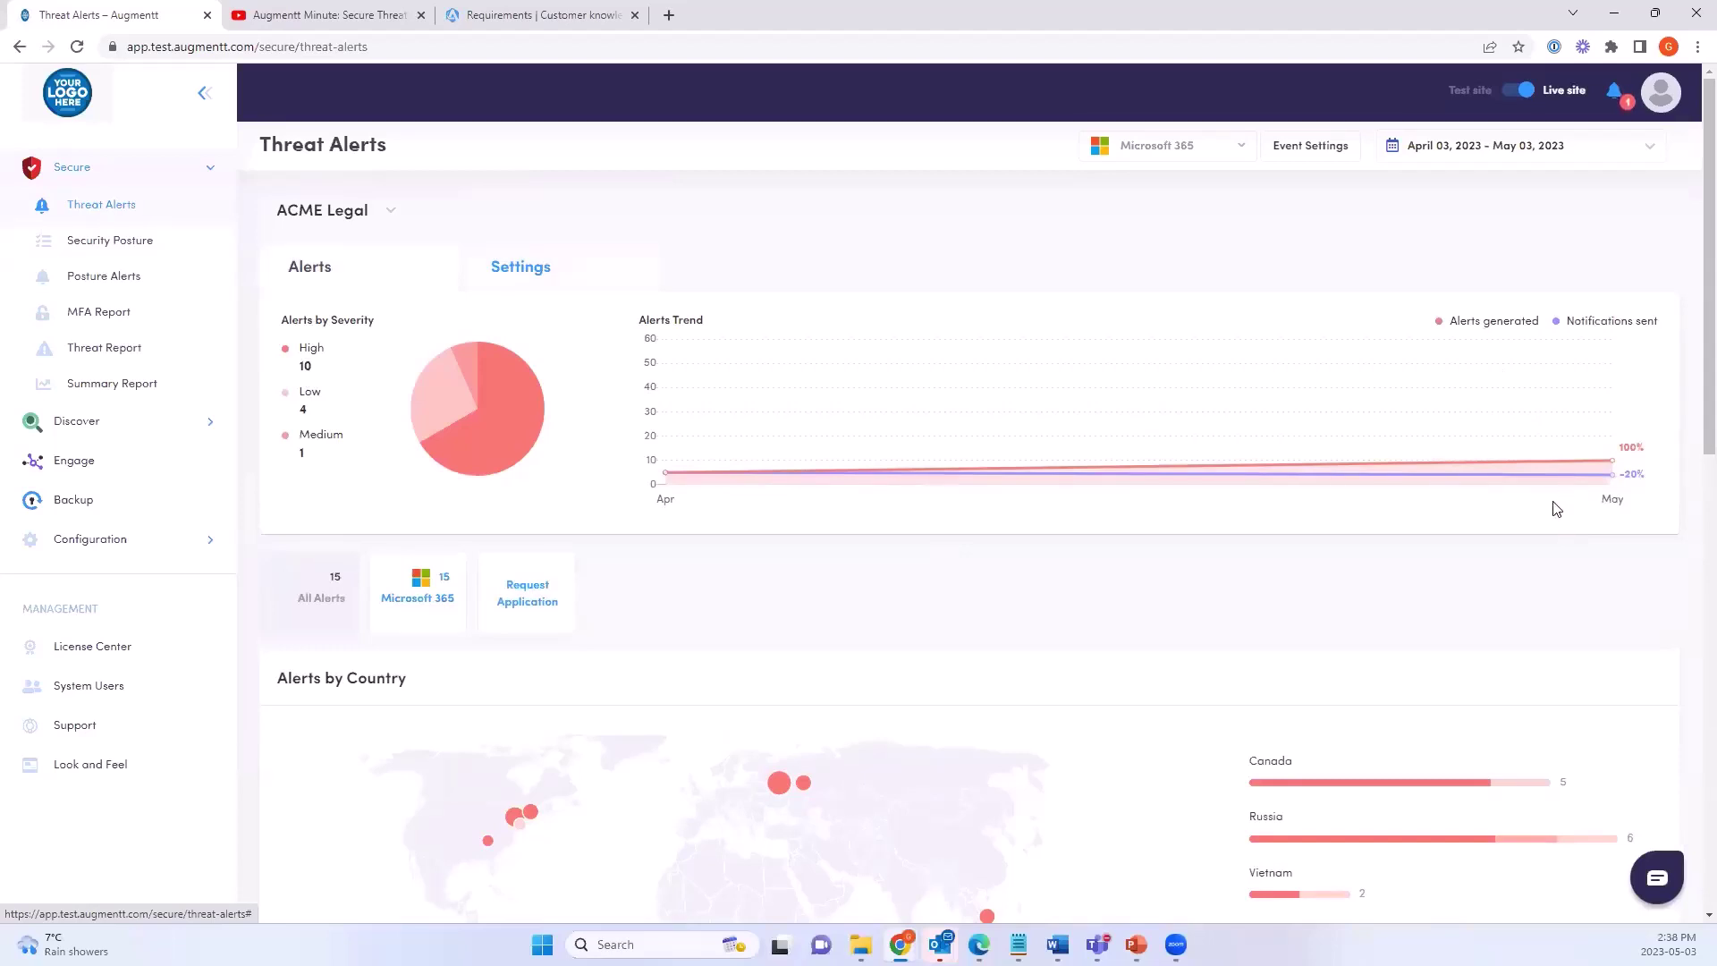
{"action": "scroll", "coordinate": [1556, 503], "scroll_direction": "down", "scroll_amount": 1}
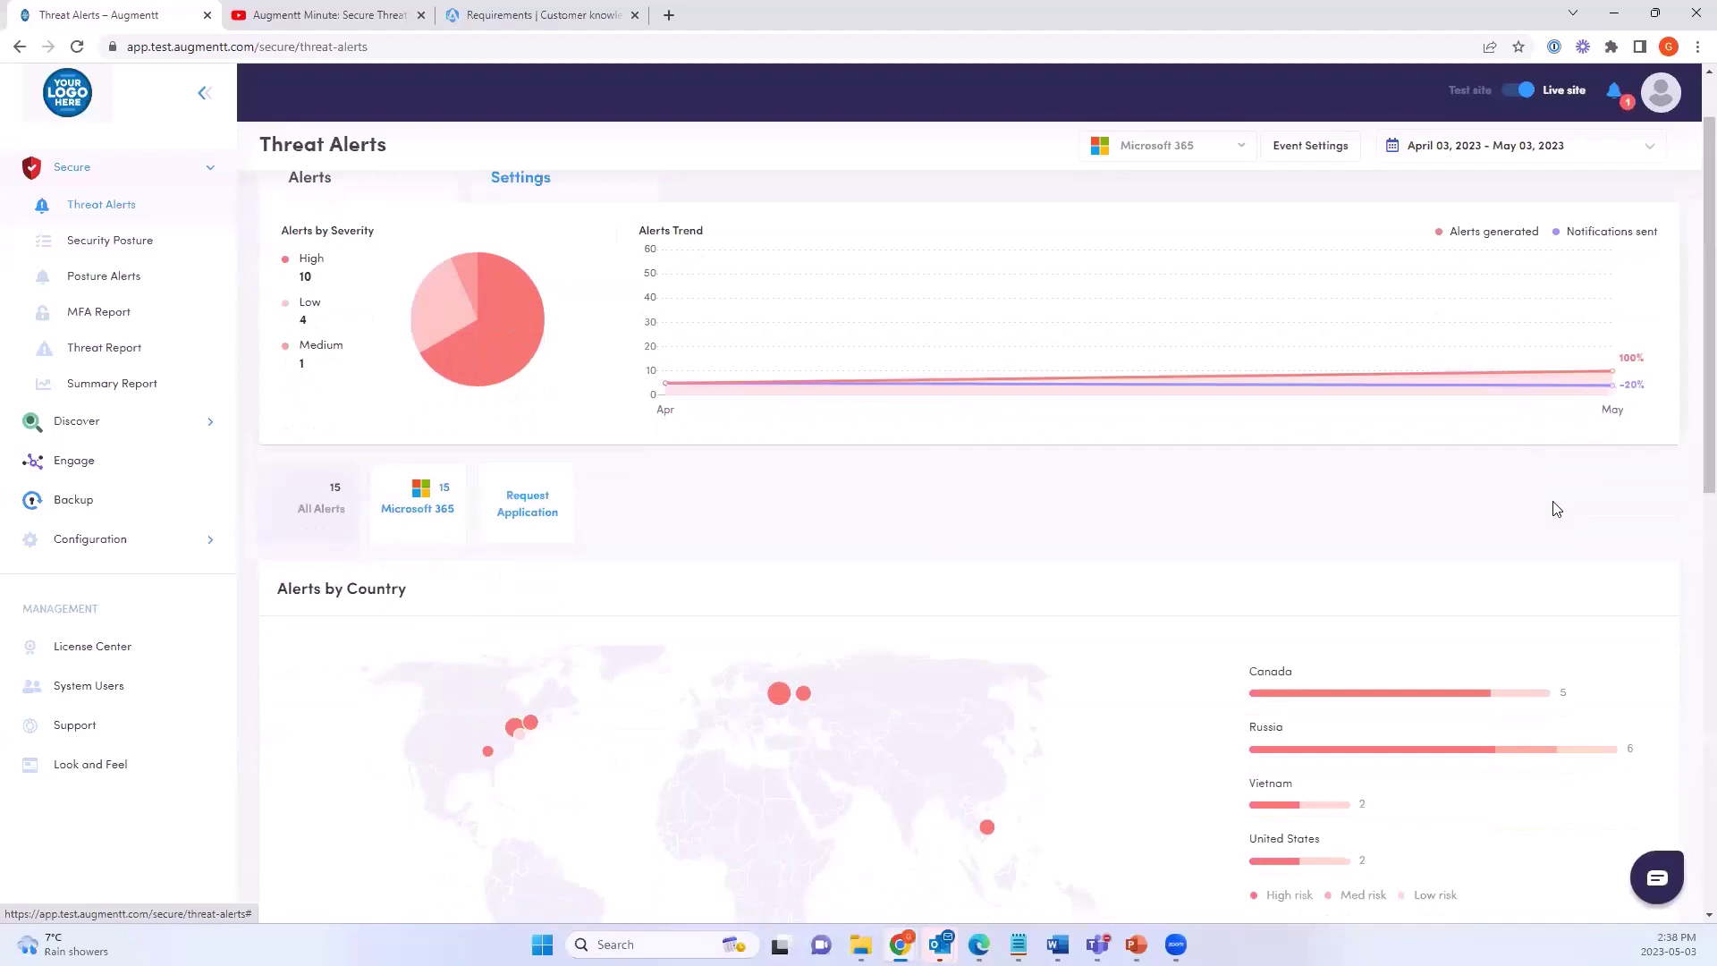
{"action": "scroll", "coordinate": [1557, 511], "scroll_direction": "up", "scroll_amount": 1}
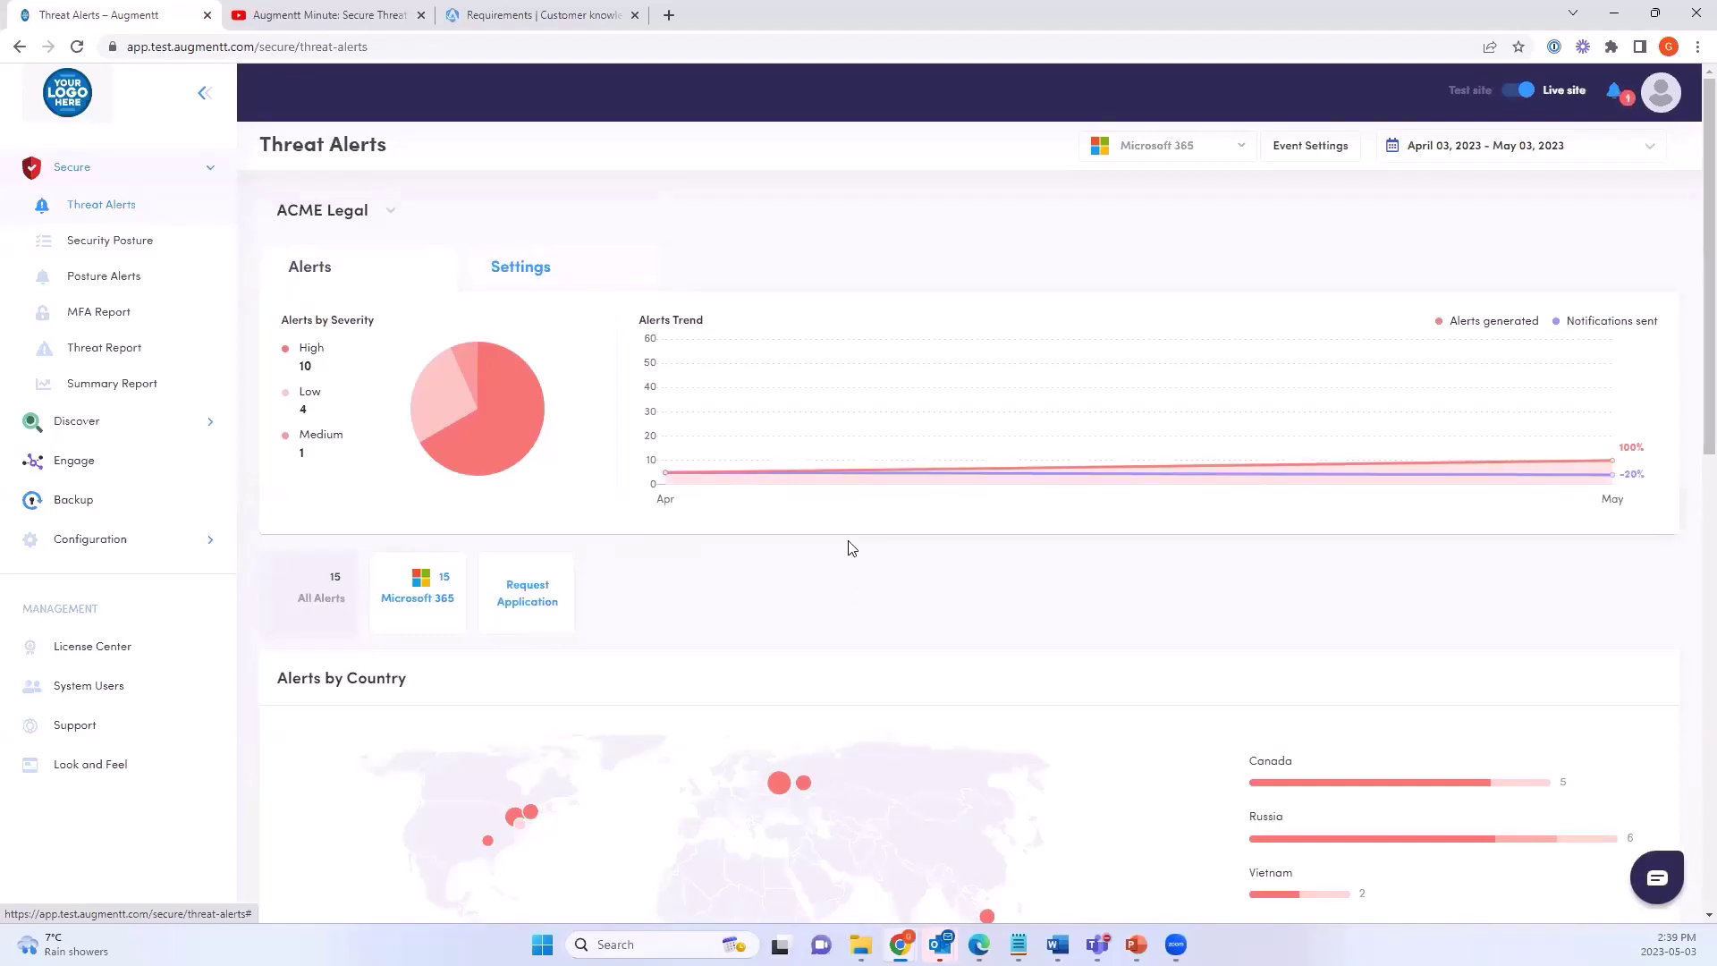
{"action": "scroll", "coordinate": [876, 545], "scroll_direction": "down", "scroll_amount": 2}
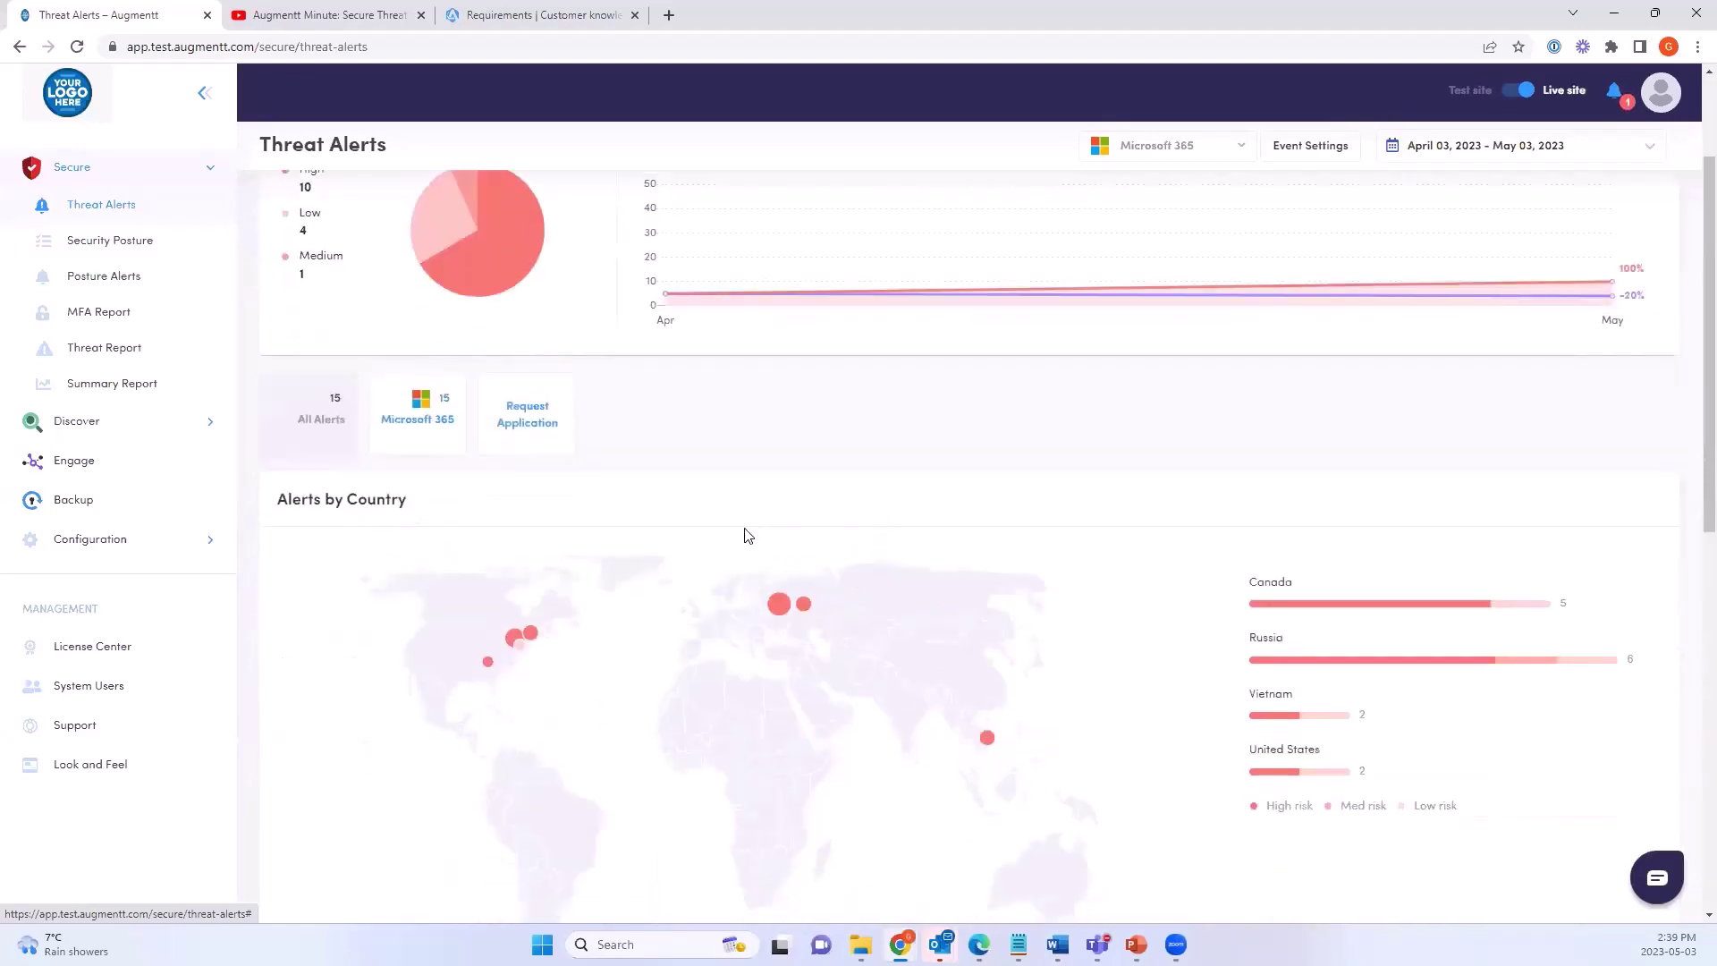
{"action": "scroll", "coordinate": [770, 465], "scroll_direction": "down", "scroll_amount": 1}
{"action": "scroll", "coordinate": [775, 464], "scroll_direction": "down", "scroll_amount": 5}
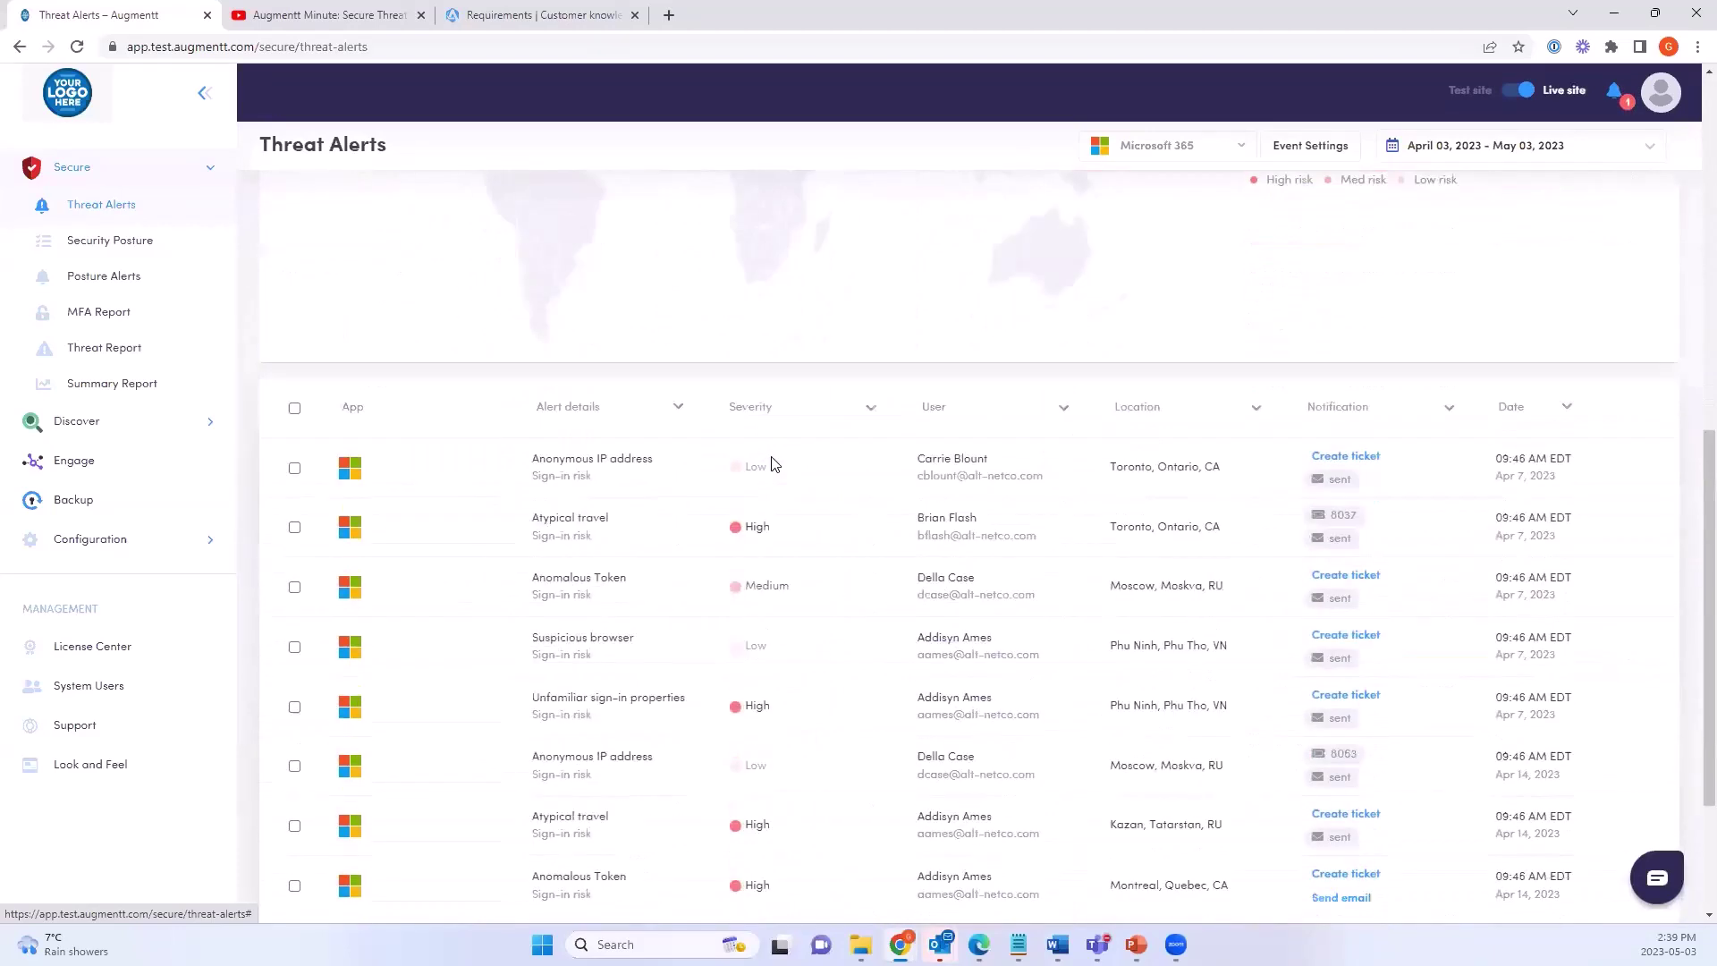
{"action": "scroll", "coordinate": [850, 412], "scroll_direction": "up", "scroll_amount": 8}
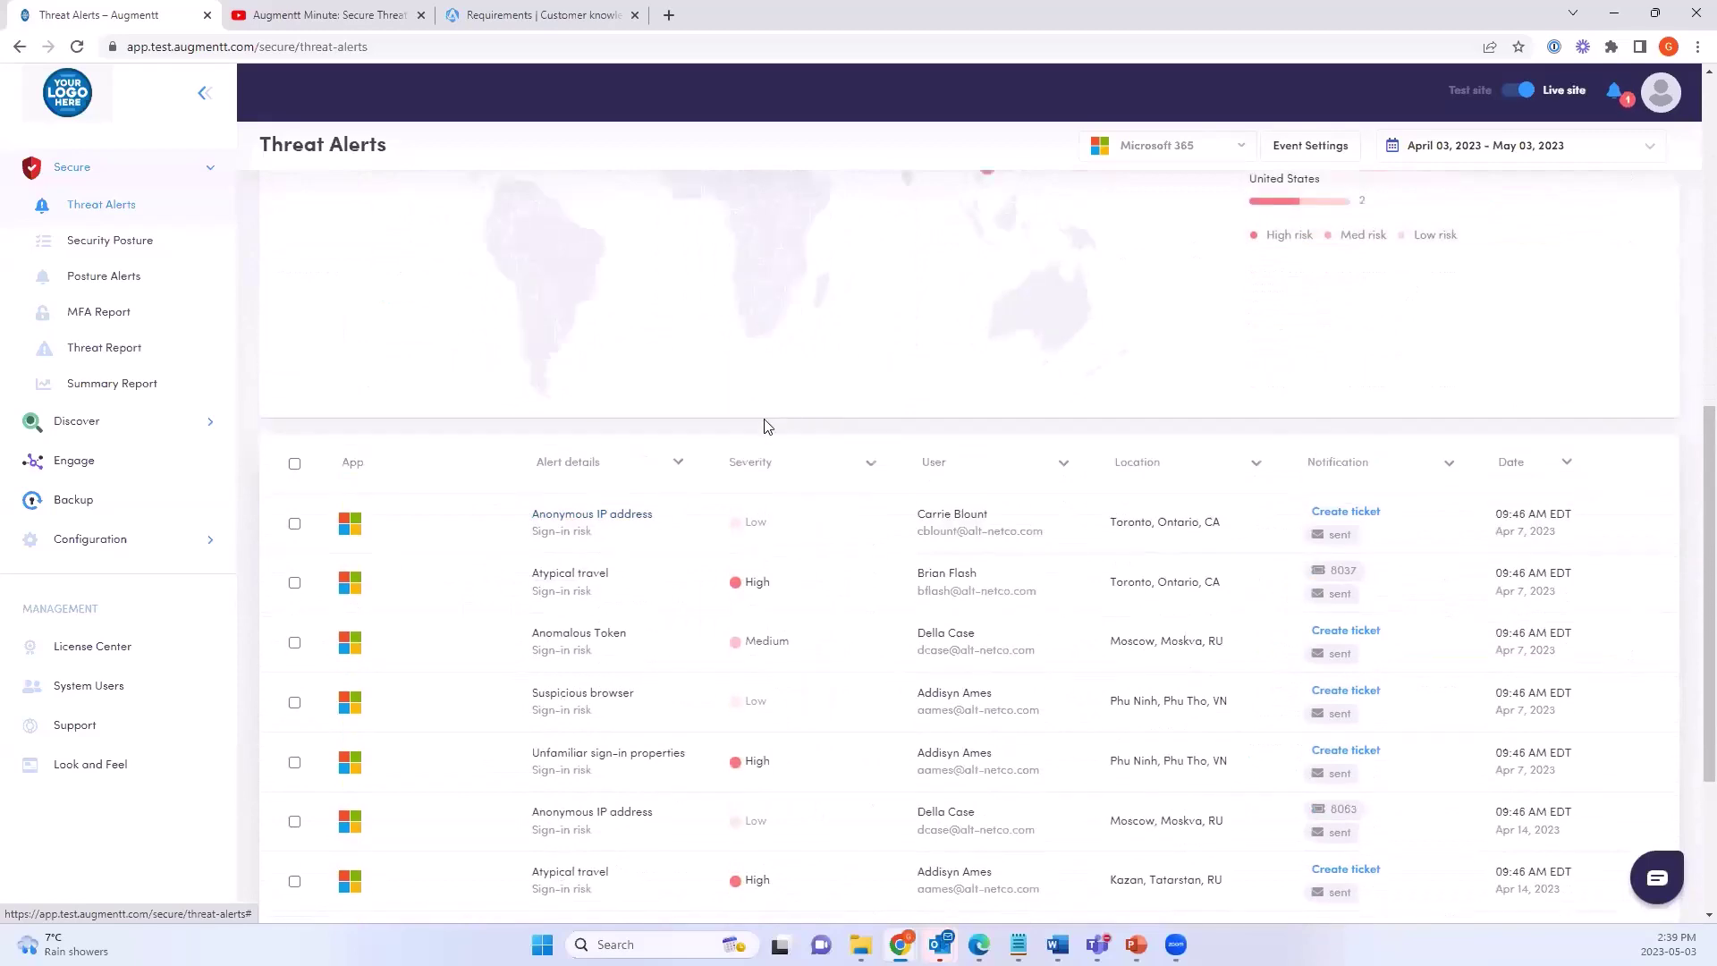
{"action": "scroll", "coordinate": [690, 499], "scroll_direction": "down", "scroll_amount": 7}
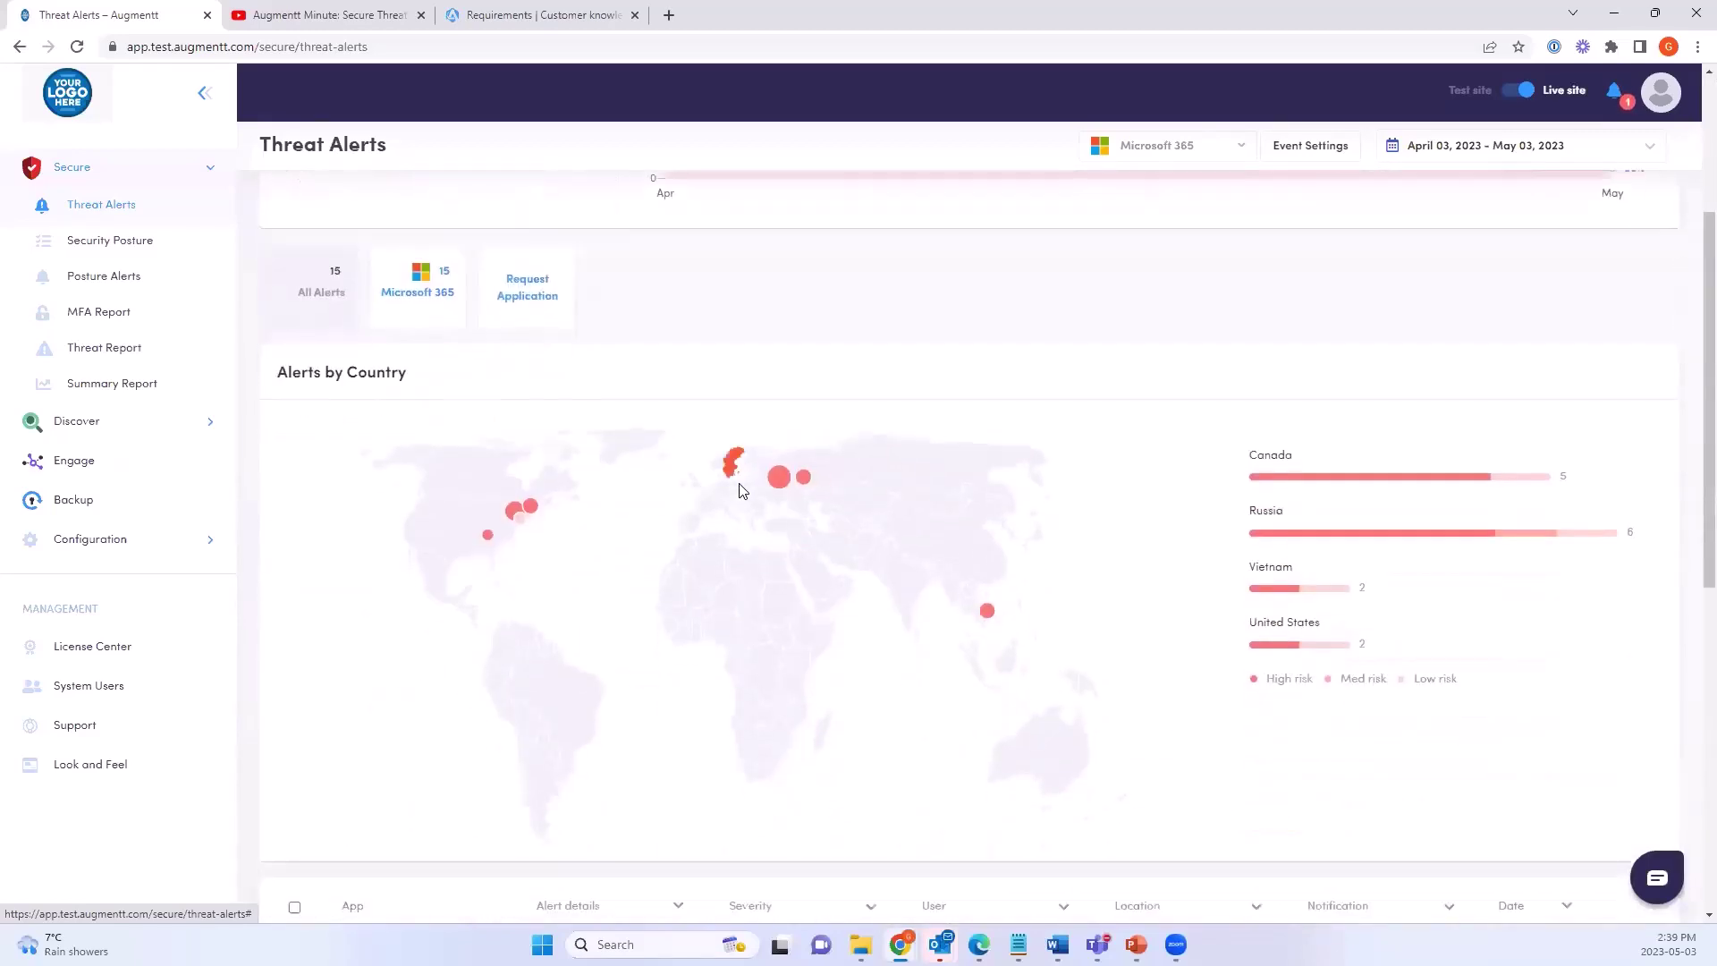
{"action": "scroll", "coordinate": [601, 595], "scroll_direction": "down", "scroll_amount": 2}
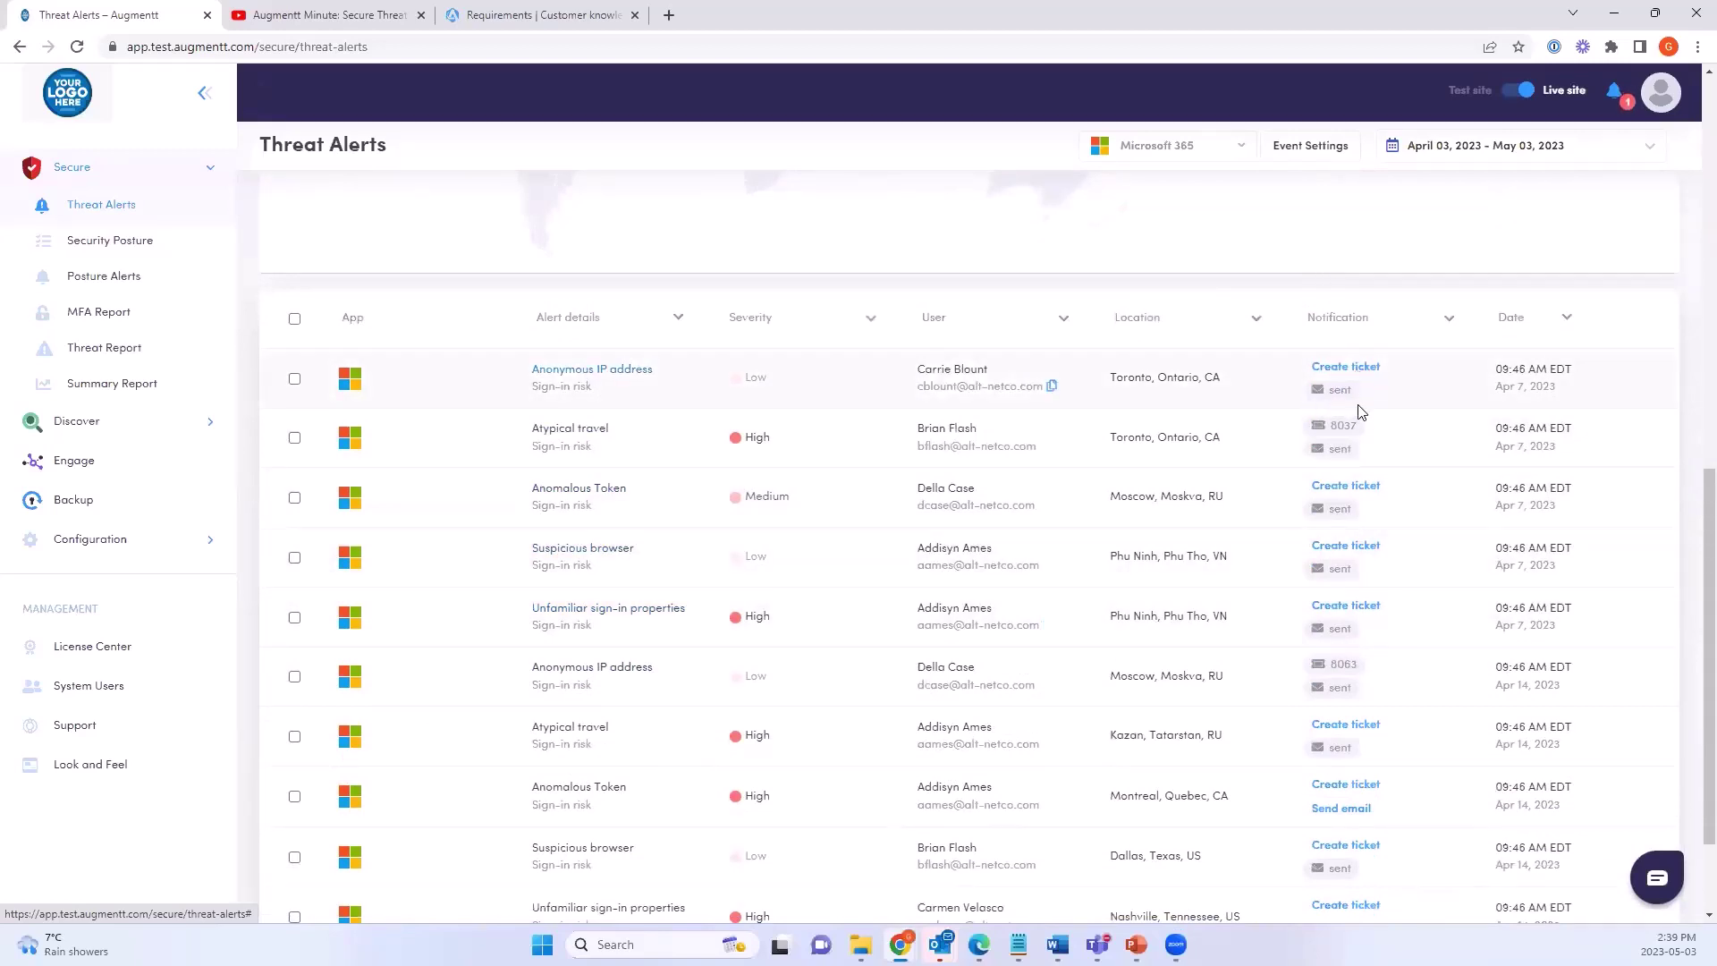
{"action": "scroll", "coordinate": [1346, 395], "scroll_direction": "up", "scroll_amount": 1}
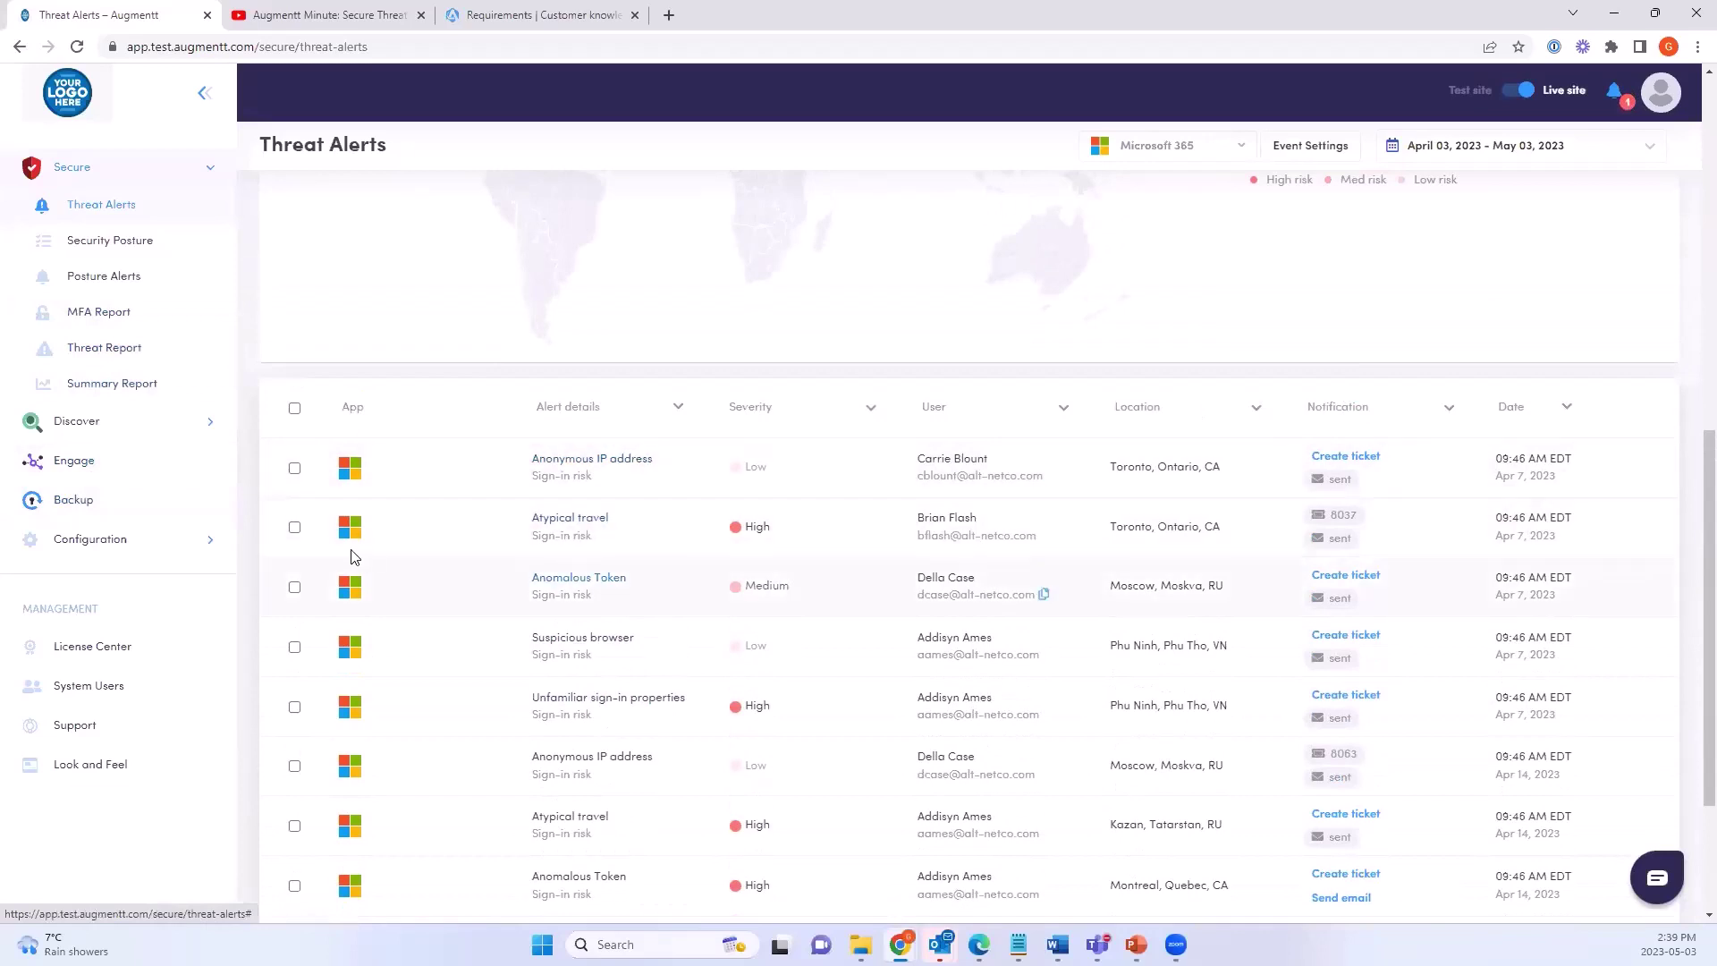
{"action": "left_click", "coordinate": [294, 528]}
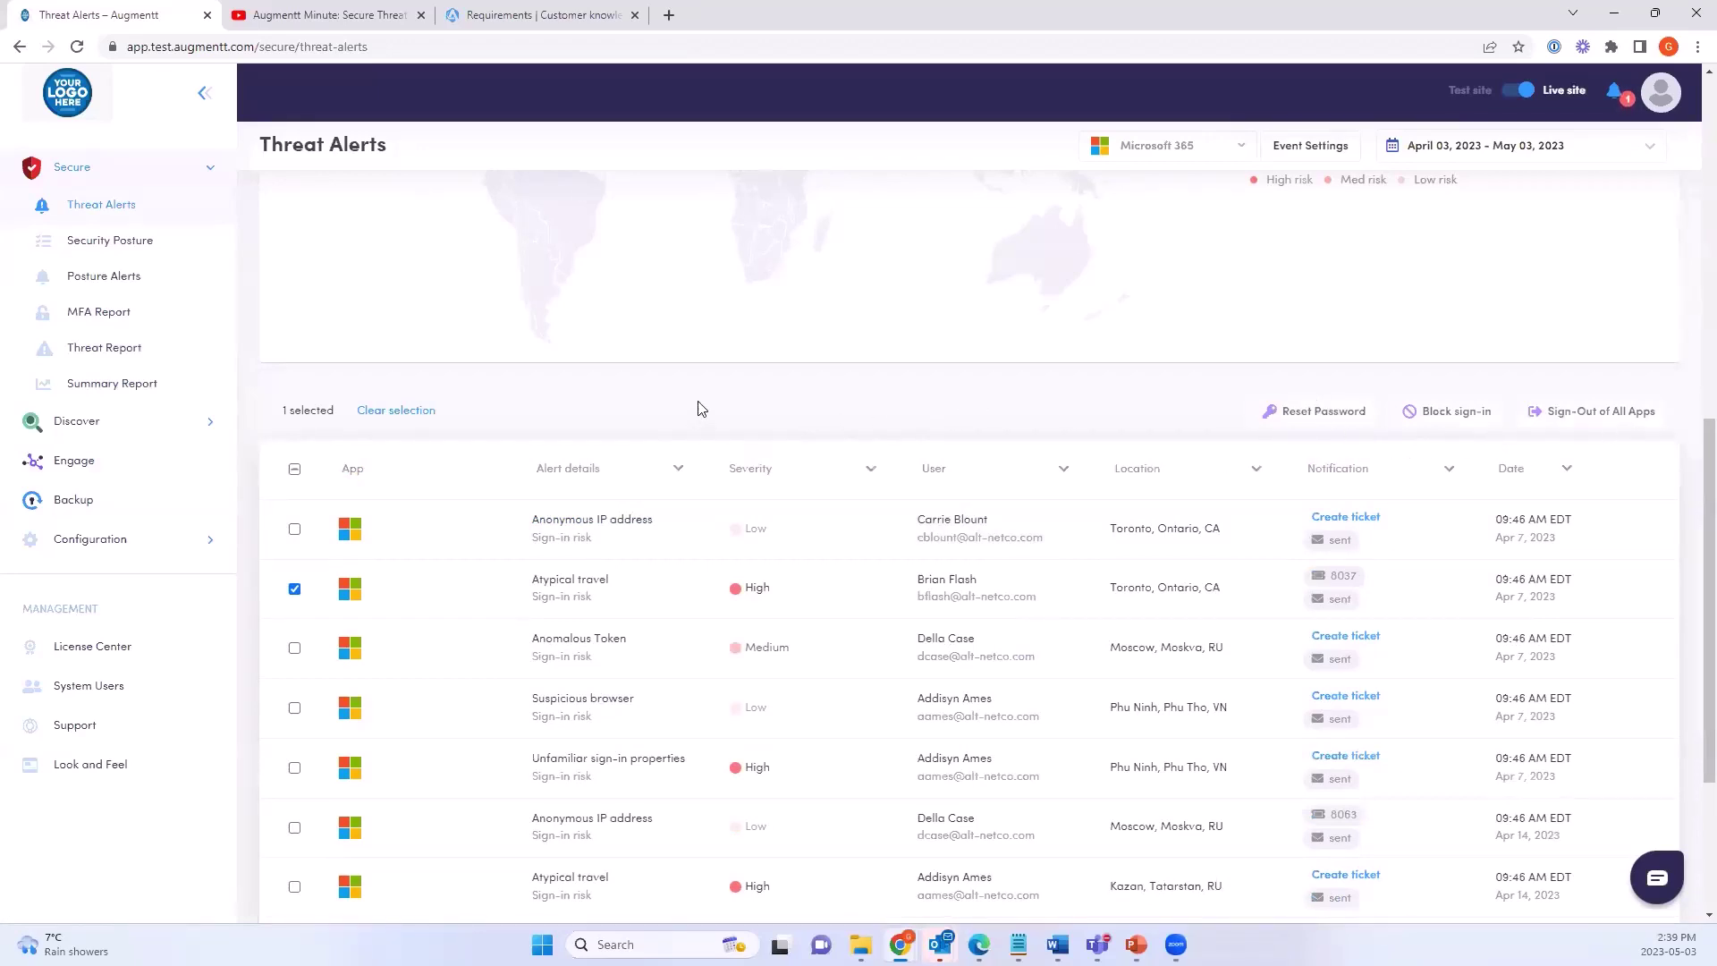
{"action": "scroll", "coordinate": [698, 402], "scroll_direction": "down", "scroll_amount": 1}
{"action": "left_click", "coordinate": [294, 500]}
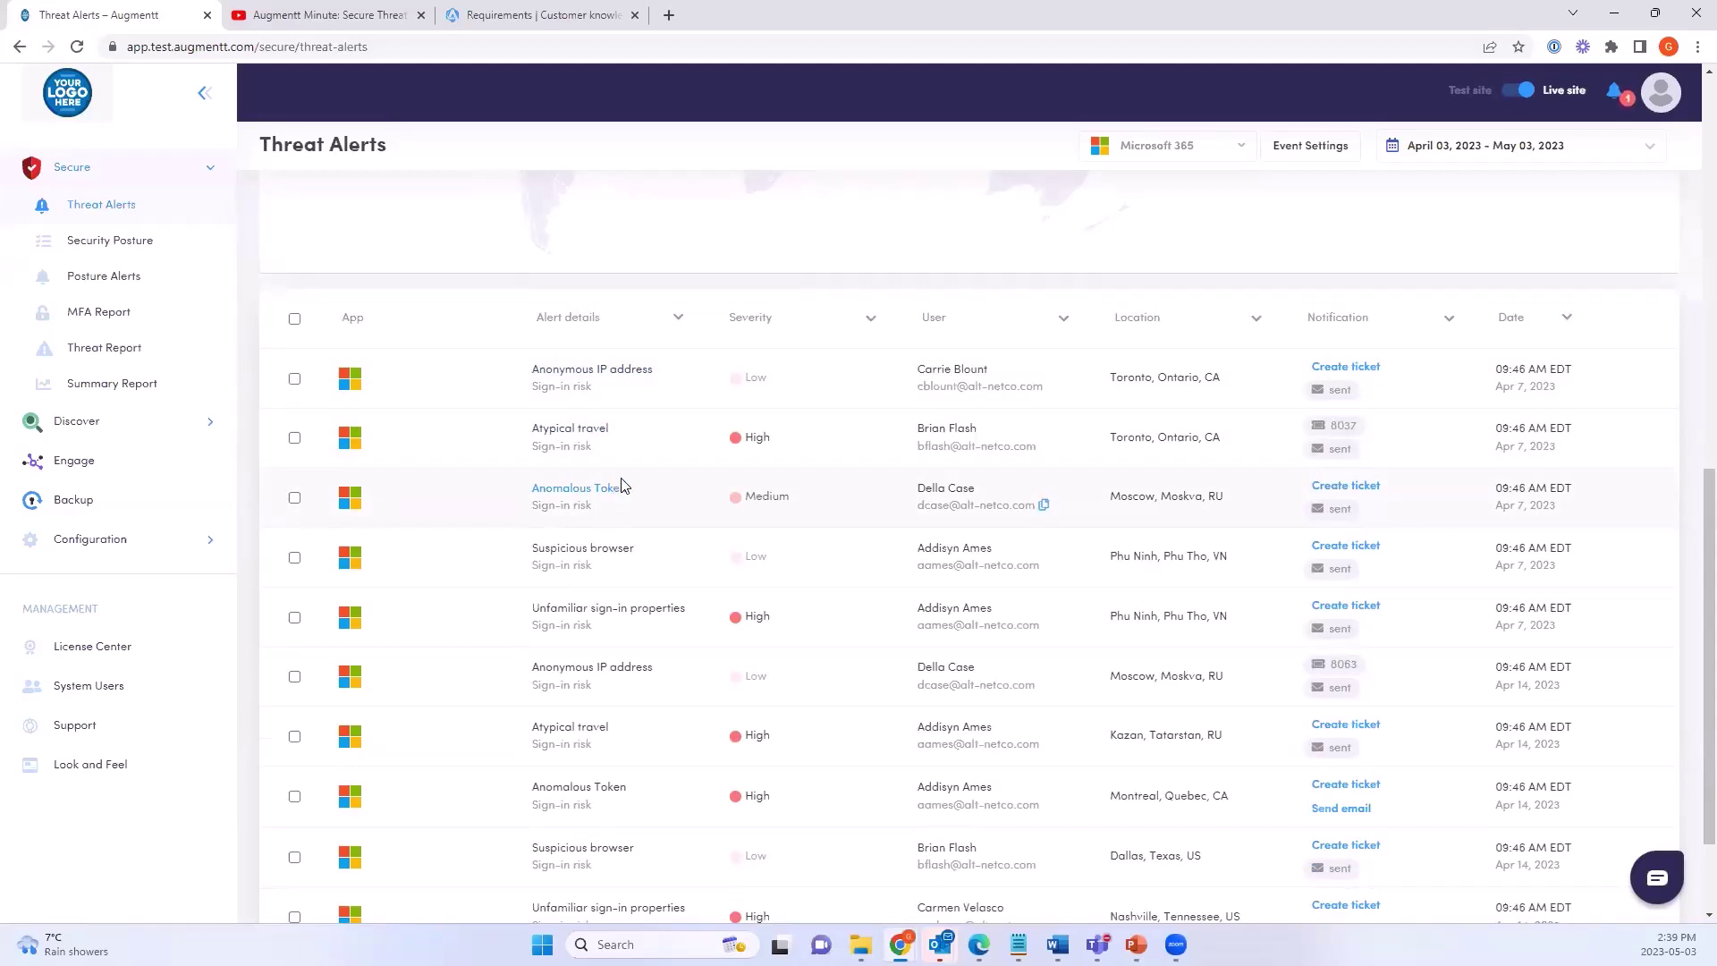
{"action": "scroll", "coordinate": [623, 486], "scroll_direction": "up", "scroll_amount": 5}
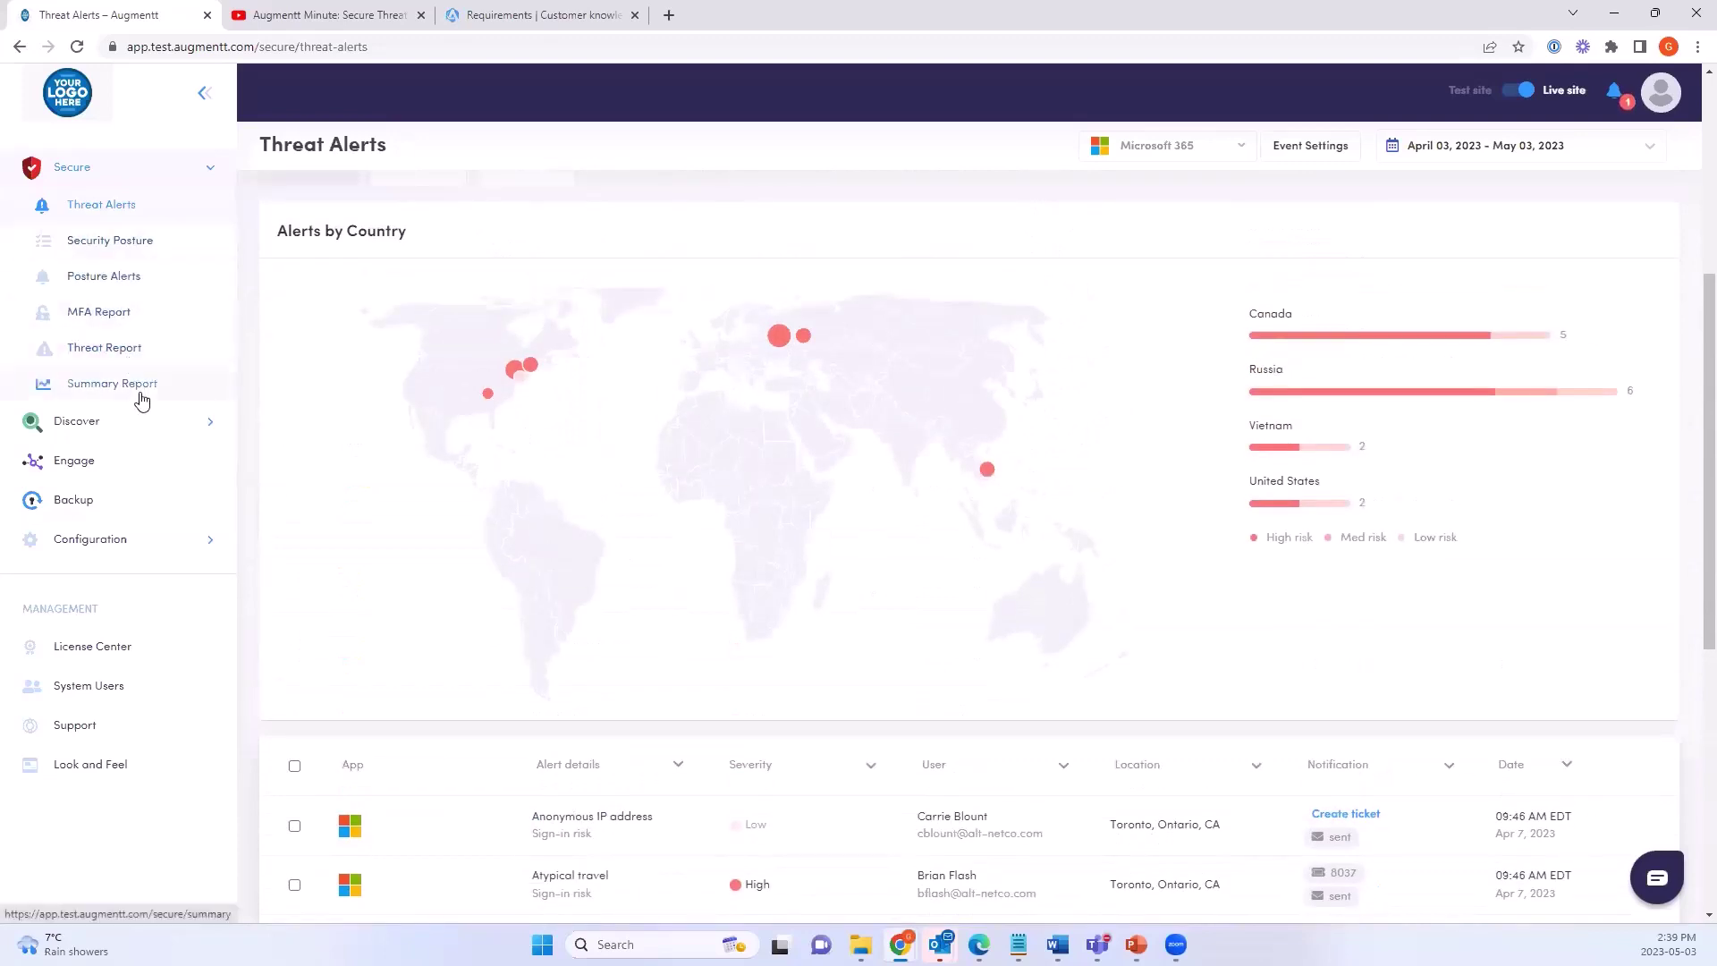
Open Summary Report and select ACME Software as the company, leaving the date range unchanged
{"action": "left_click", "coordinate": [139, 396]}
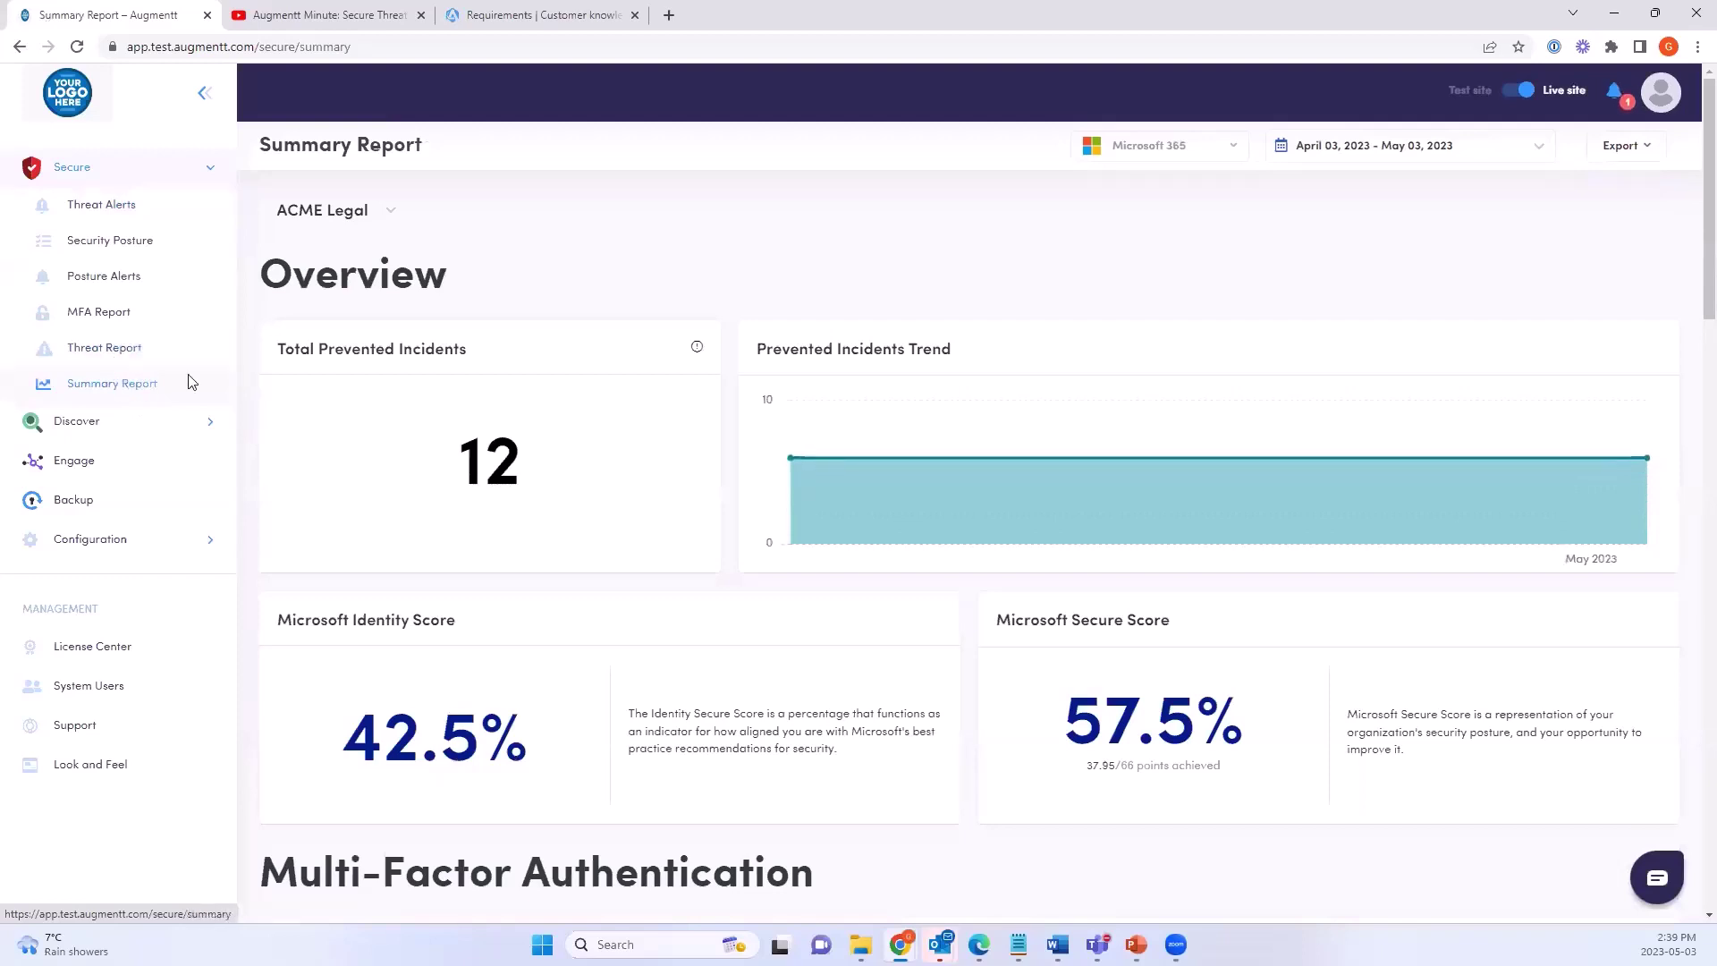
{"action": "left_click", "coordinate": [390, 217]}
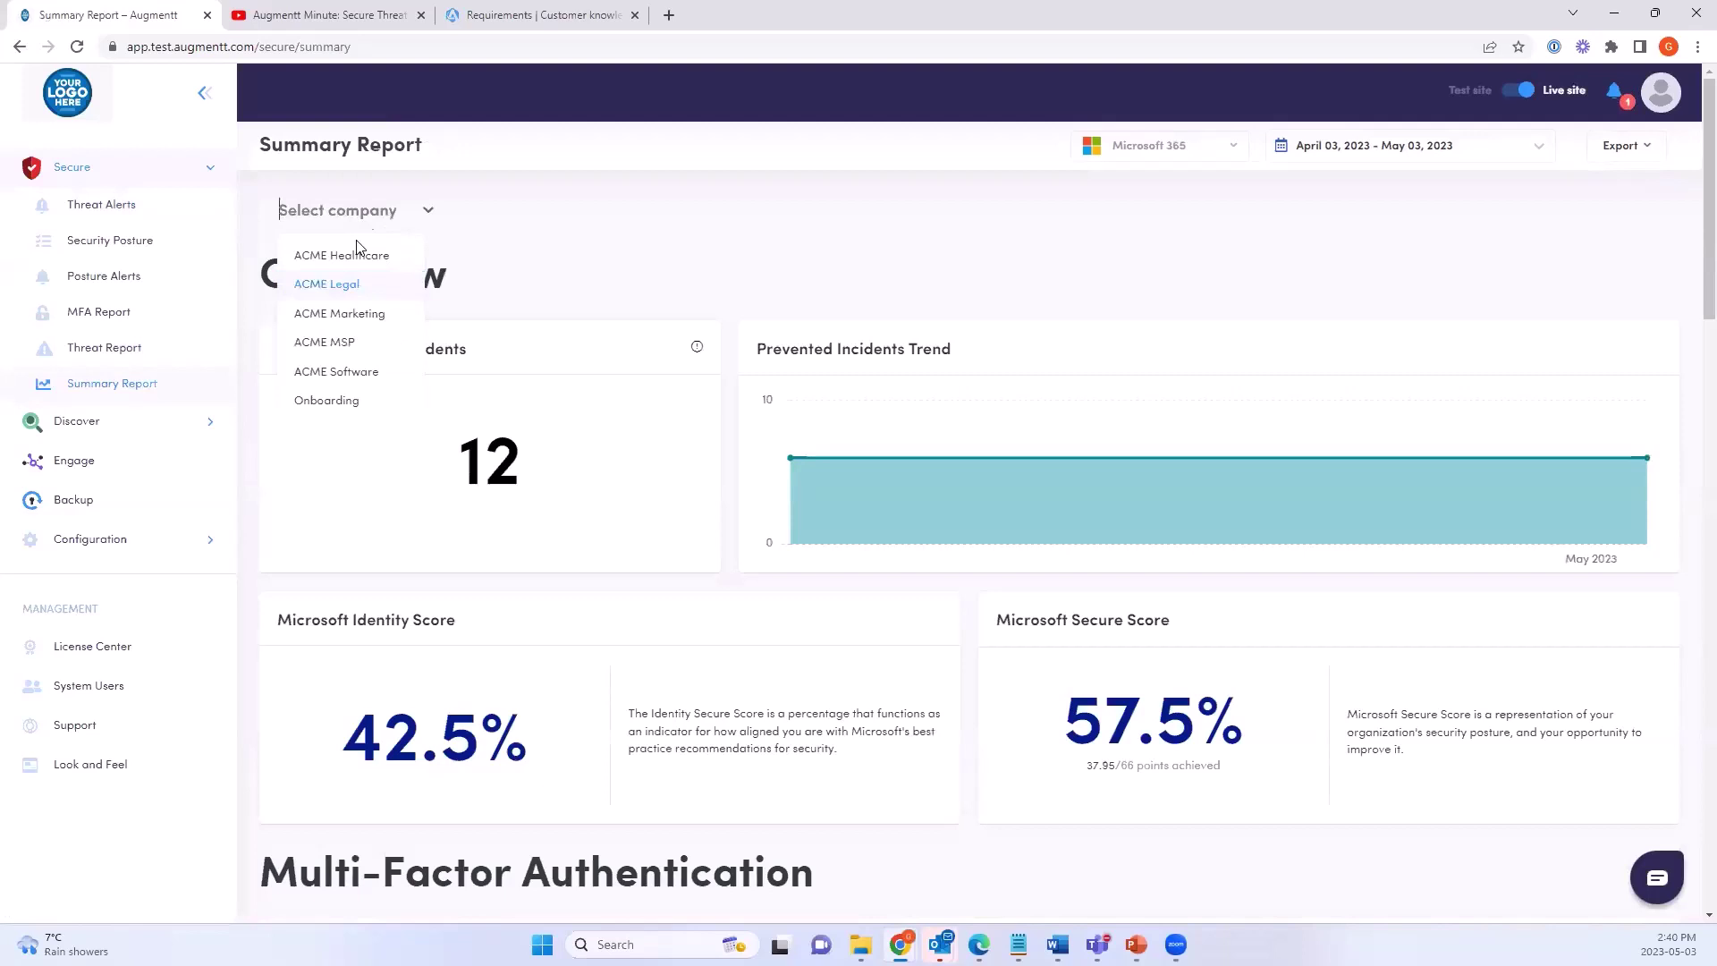
{"action": "left_click", "coordinate": [358, 383]}
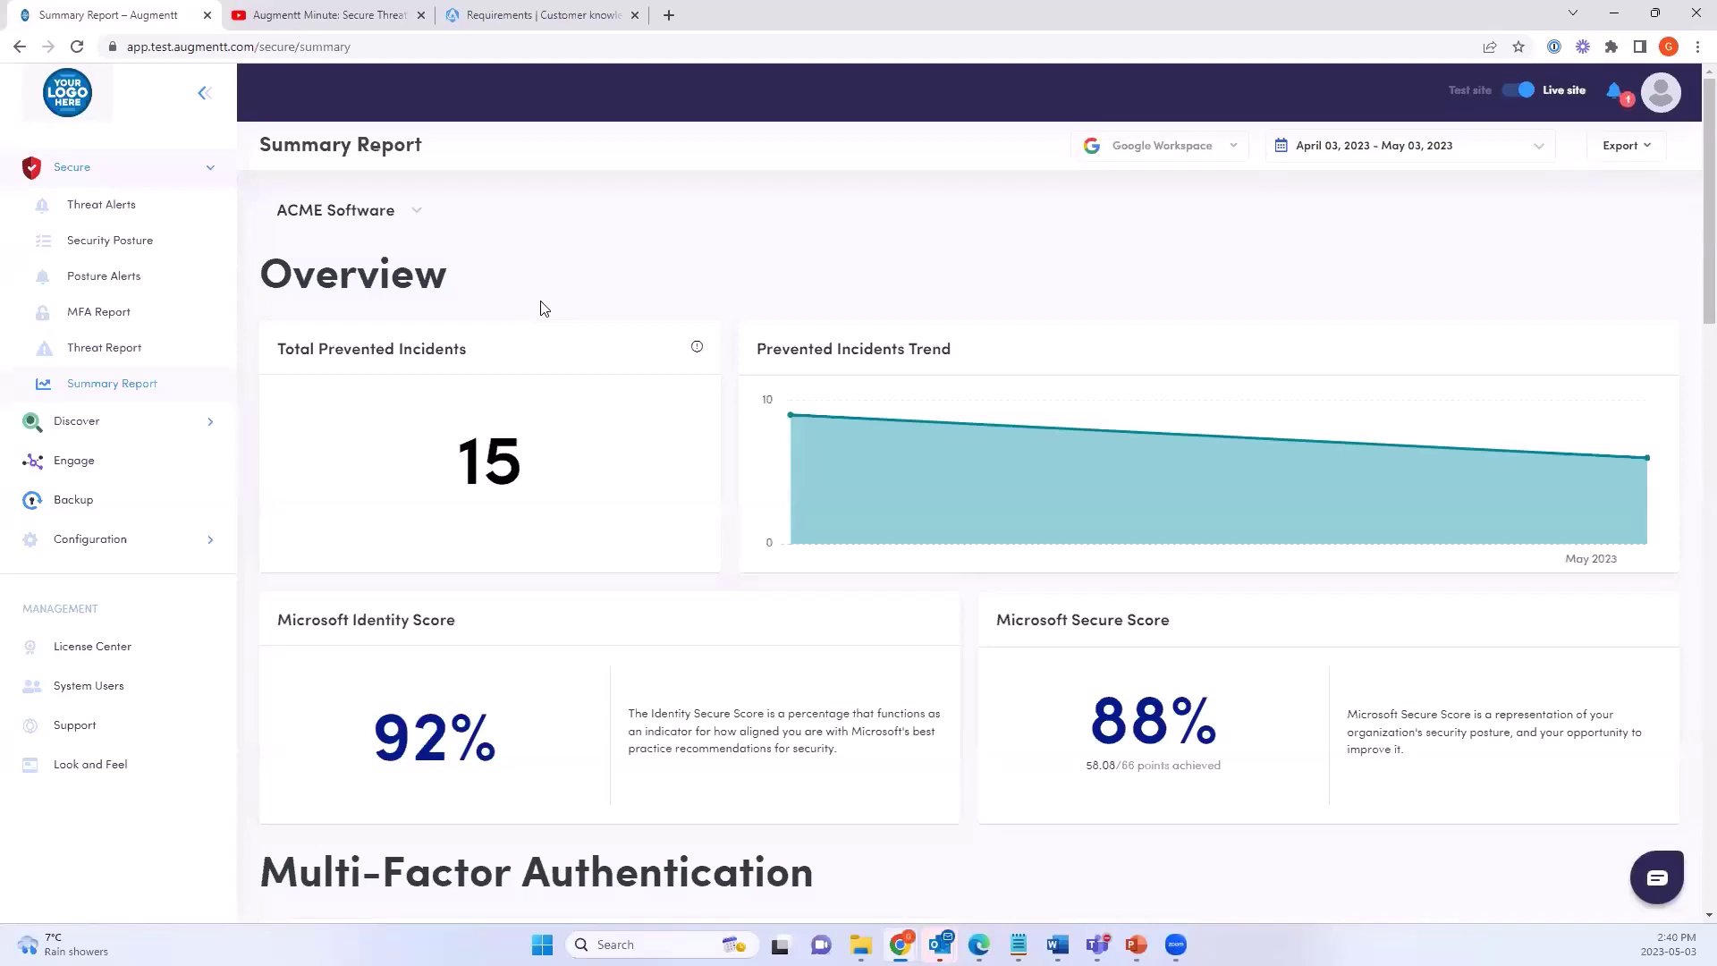
{"action": "left_click", "coordinate": [1441, 154]}
{"action": "left_click", "coordinate": [1331, 282]}
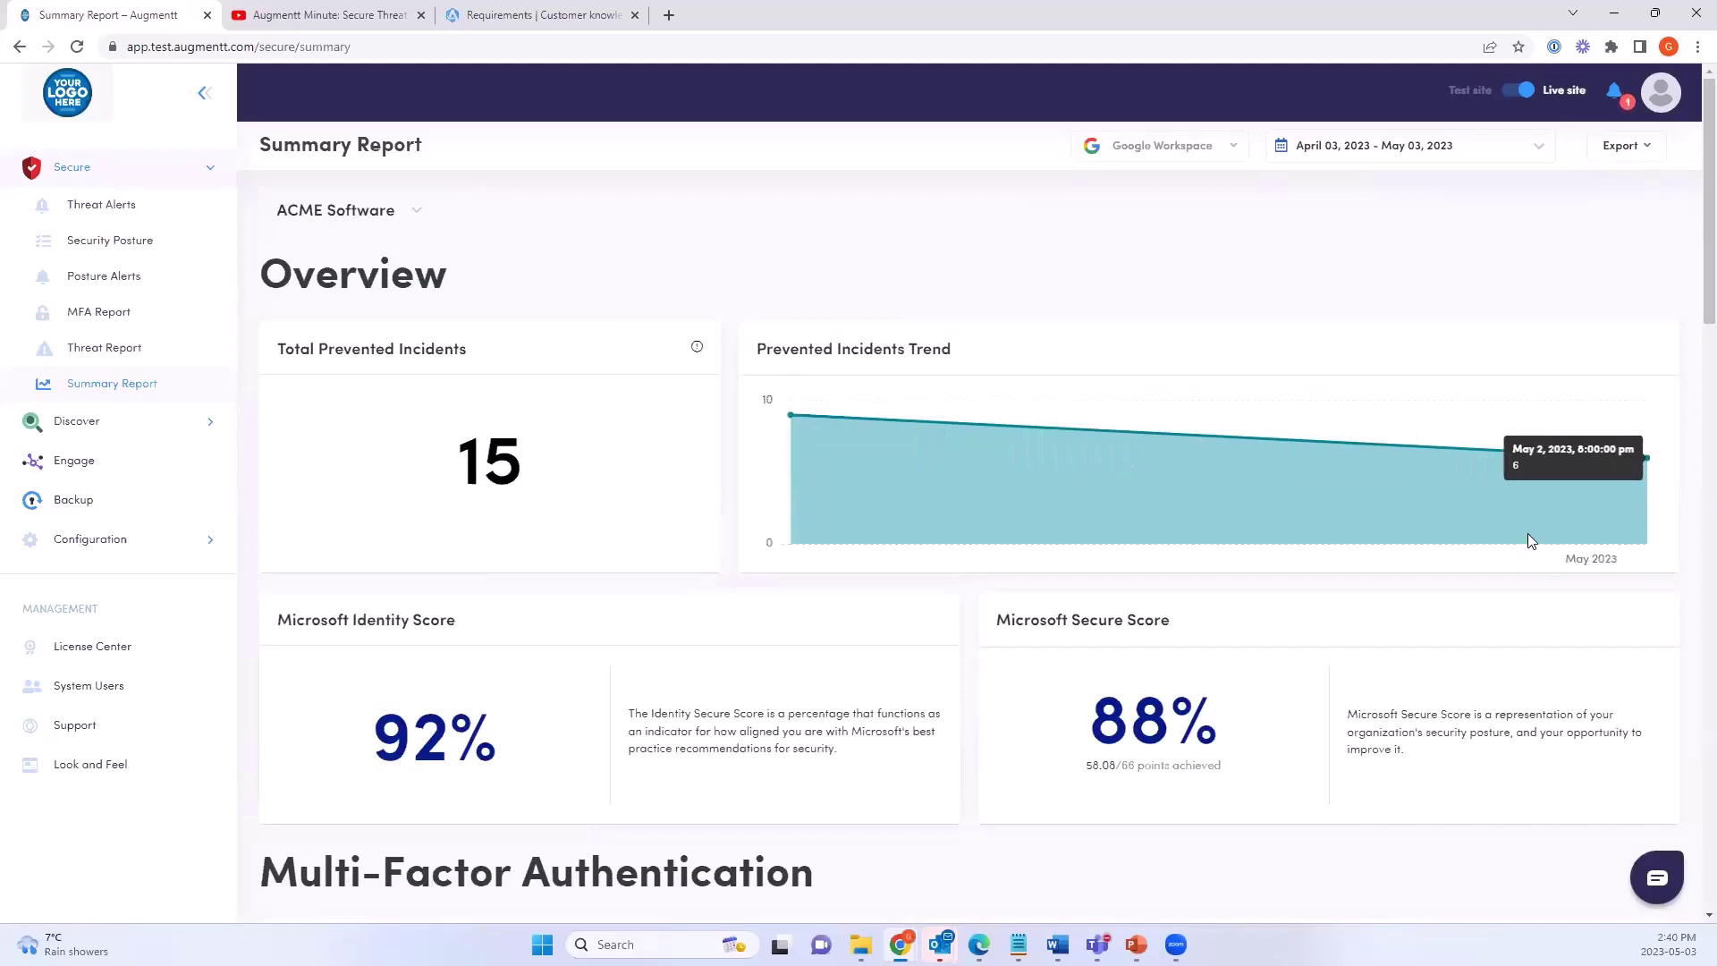
Scroll down ACME Software's Summary Report and expand, then collapse, the Prevented Incidents details
{"action": "scroll", "coordinate": [1538, 567], "scroll_direction": "down", "scroll_amount": 1}
{"action": "scroll", "coordinate": [1539, 567], "scroll_direction": "down", "scroll_amount": 1}
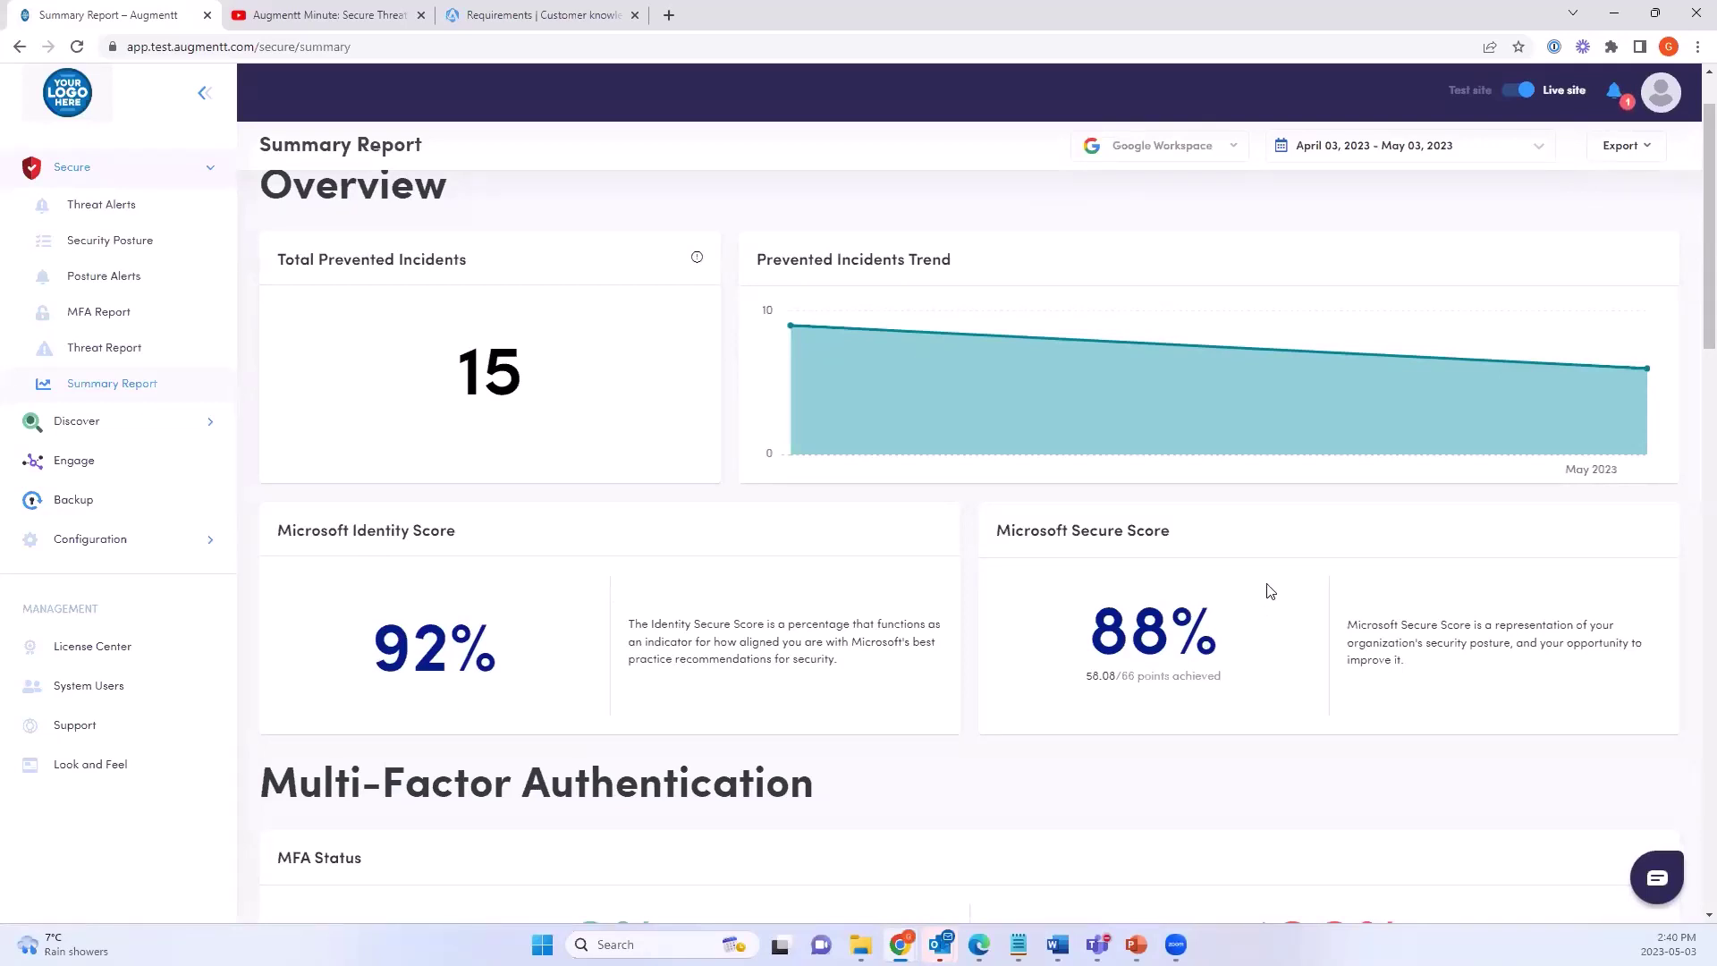
{"action": "scroll", "coordinate": [1270, 590], "scroll_direction": "down", "scroll_amount": 10}
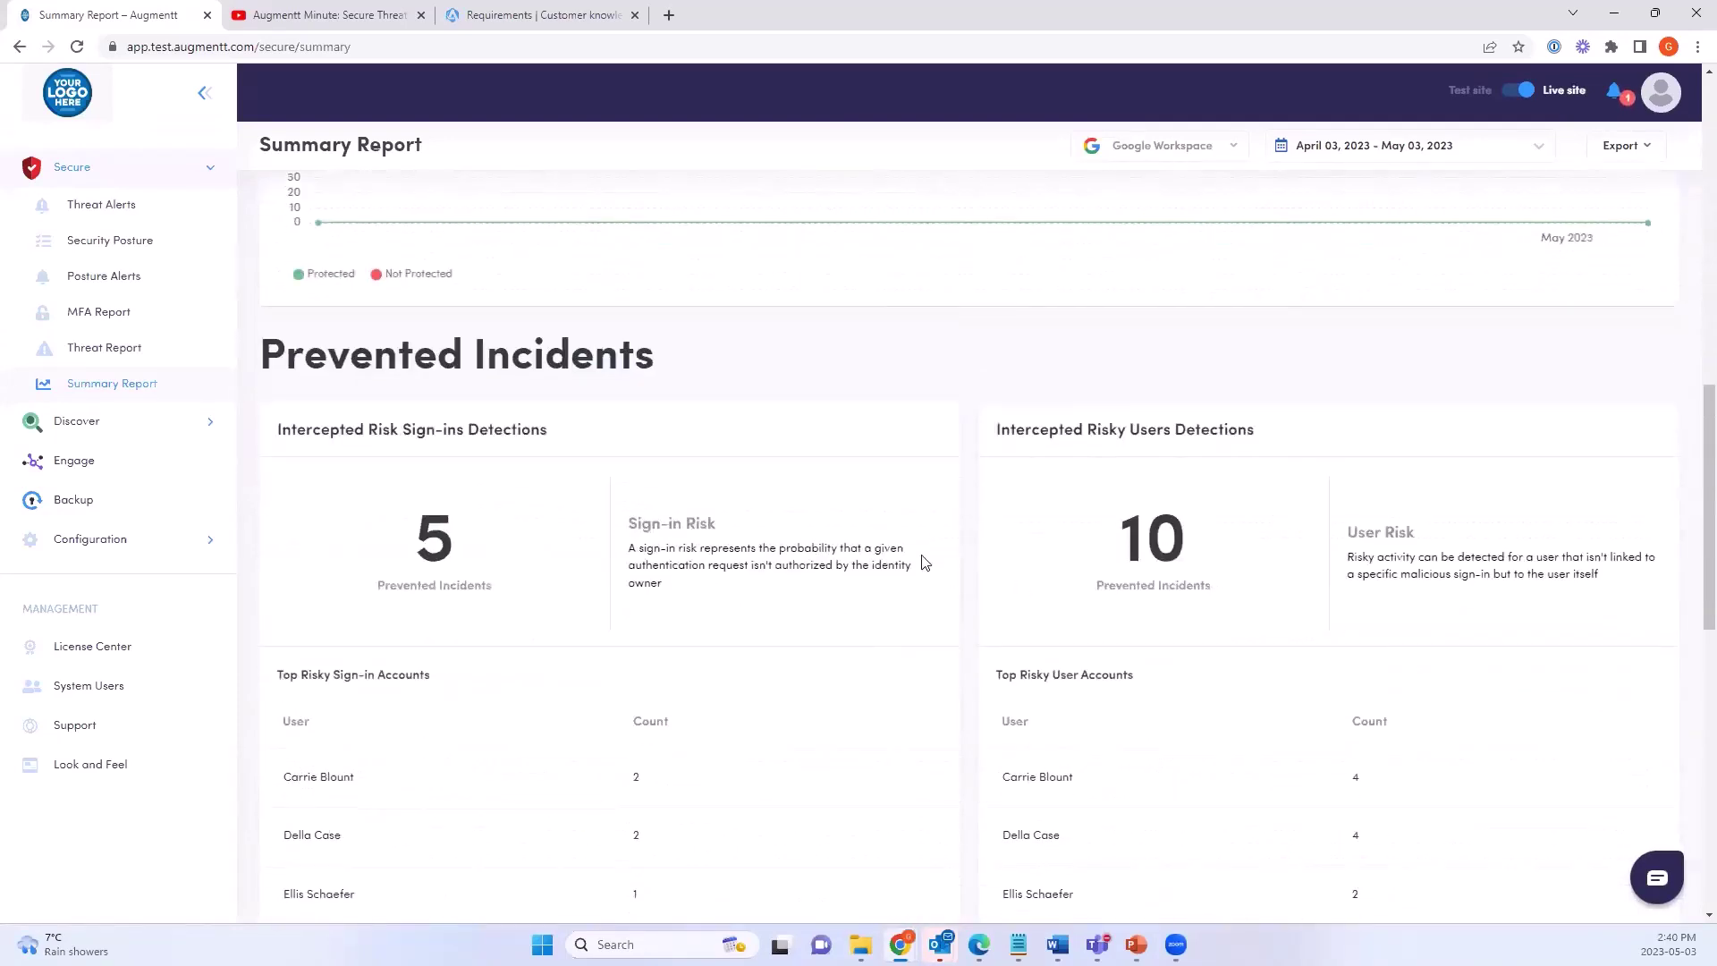
{"action": "scroll", "coordinate": [925, 562], "scroll_direction": "down", "scroll_amount": 1}
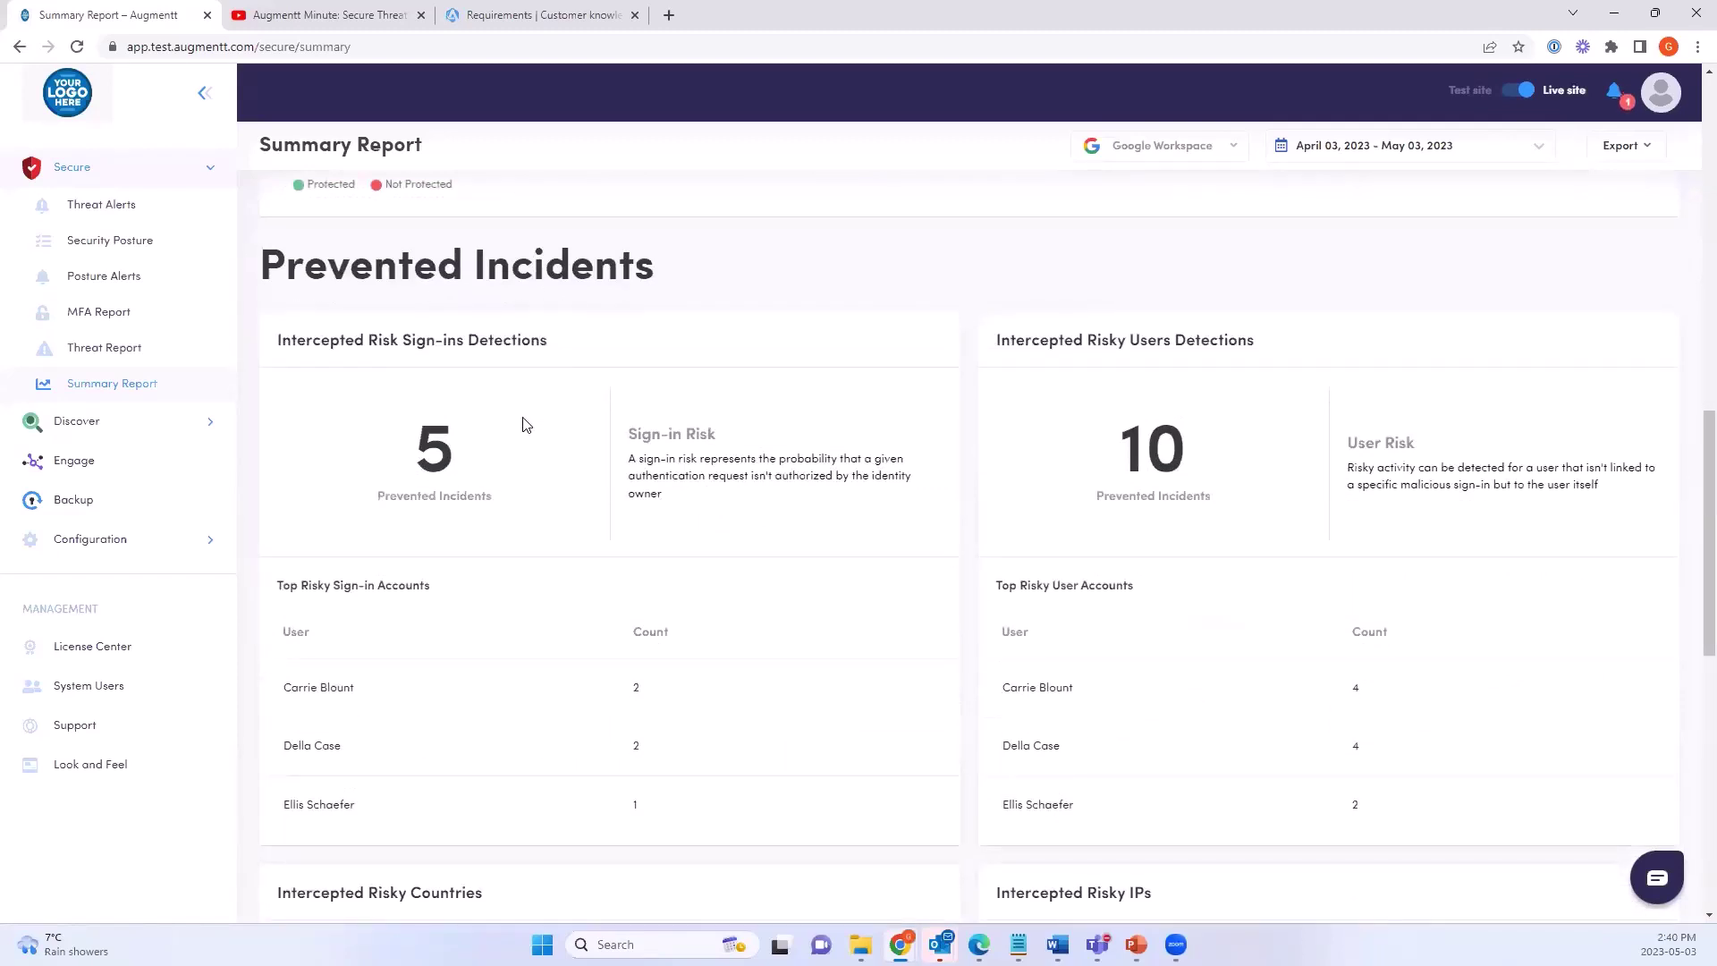
{"action": "scroll", "coordinate": [526, 425], "scroll_direction": "down", "scroll_amount": 1}
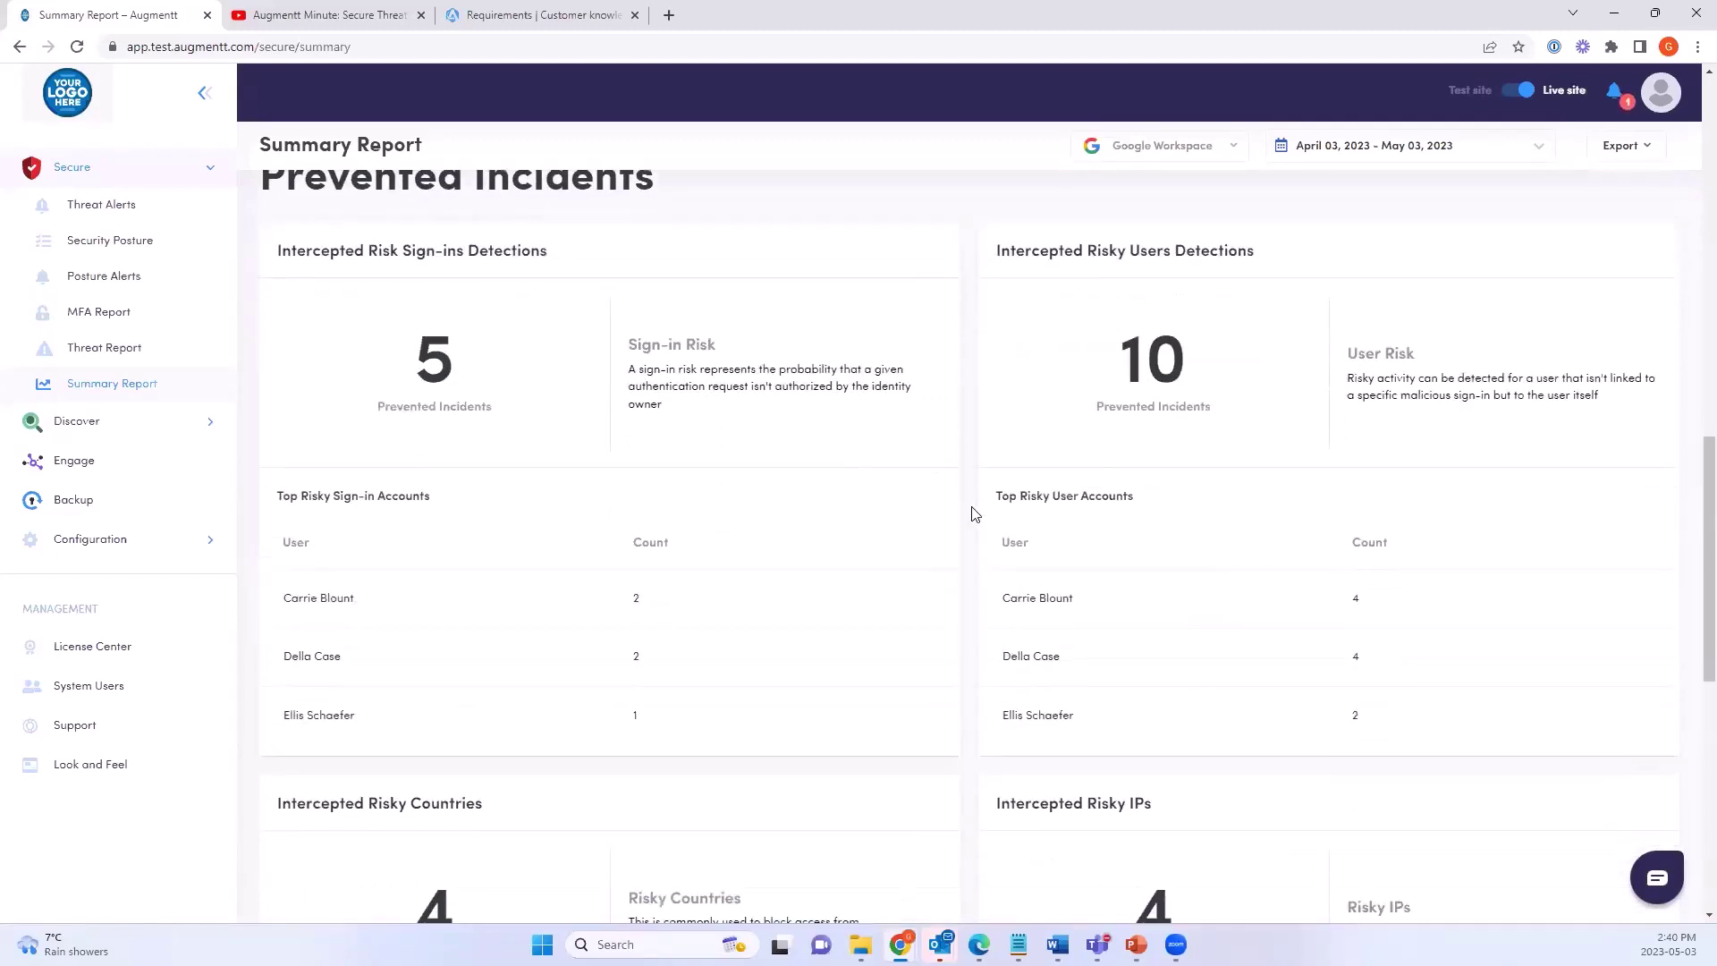
{"action": "scroll", "coordinate": [1229, 449], "scroll_direction": "down", "scroll_amount": 4}
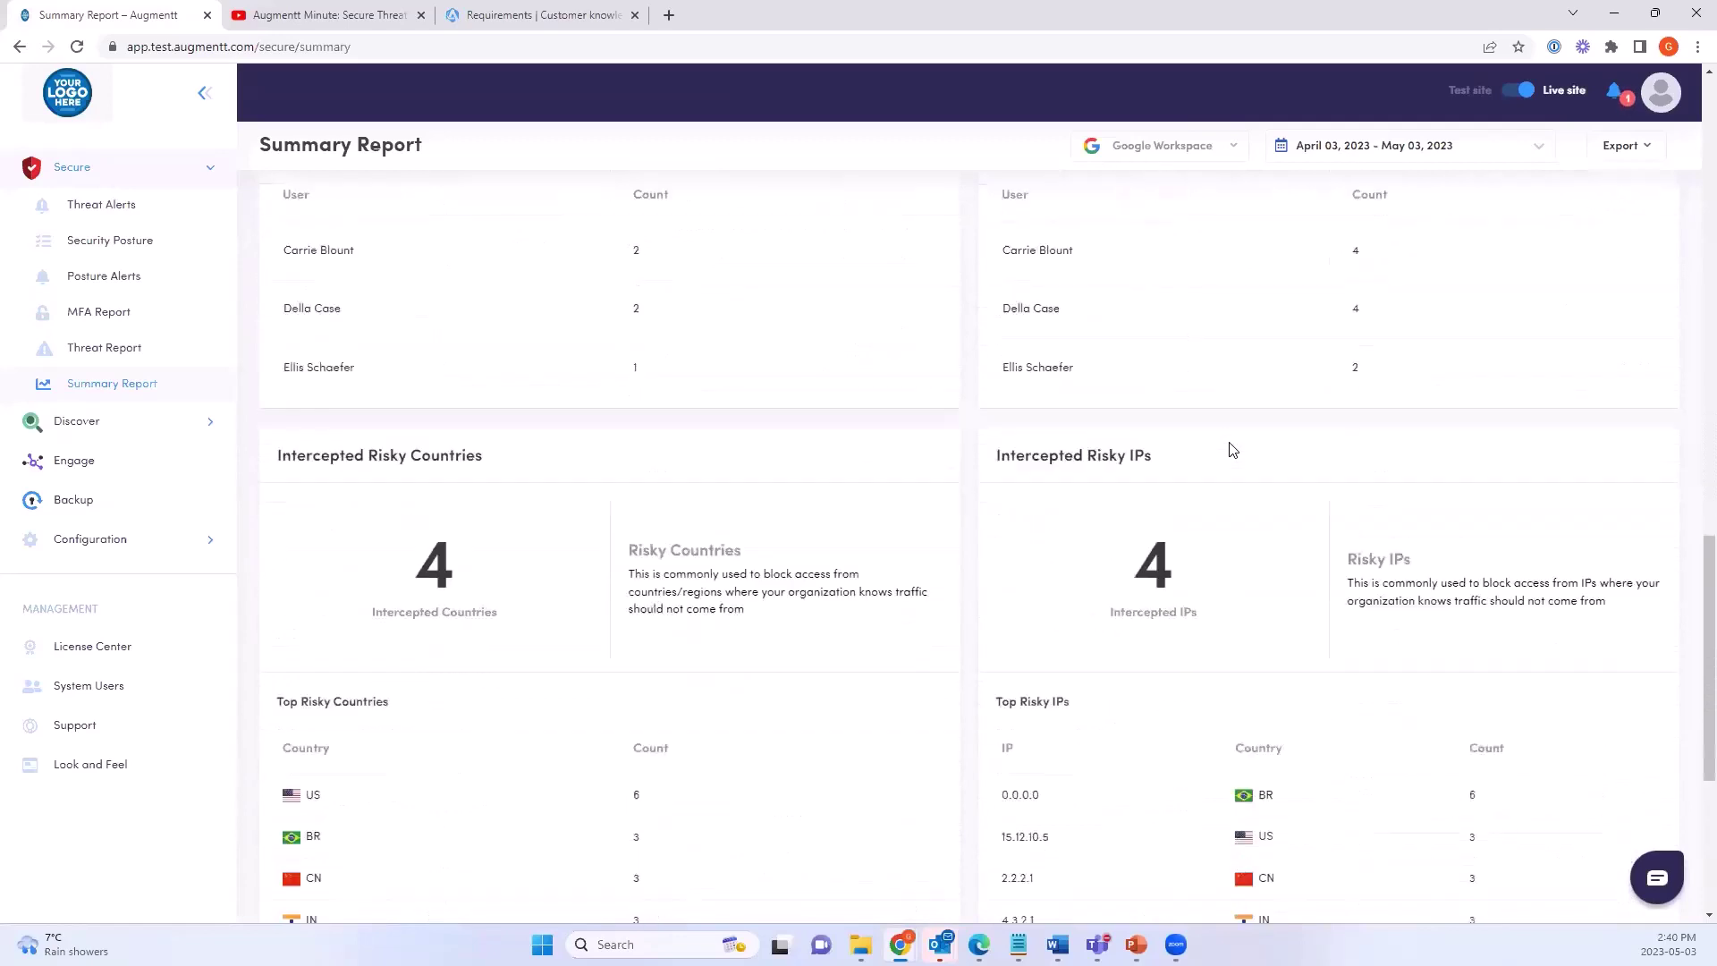
{"action": "scroll", "coordinate": [787, 544], "scroll_direction": "down", "scroll_amount": 5}
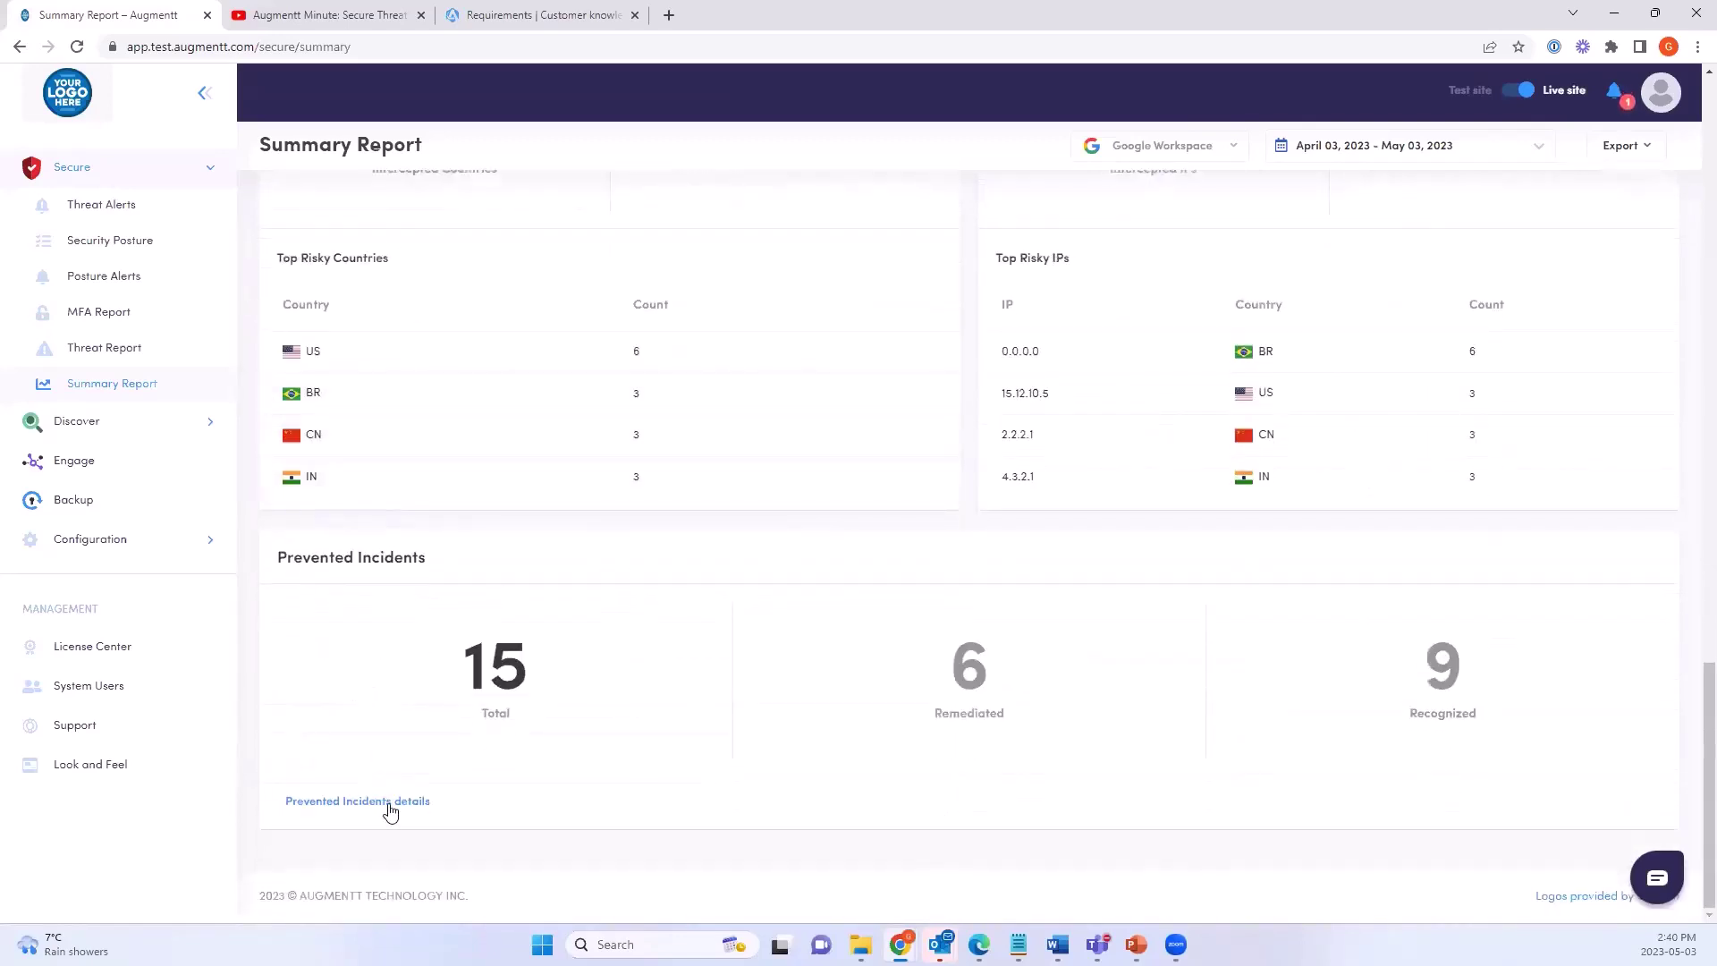
{"action": "left_click", "coordinate": [390, 802]}
{"action": "scroll", "coordinate": [521, 660], "scroll_direction": "down", "scroll_amount": 5}
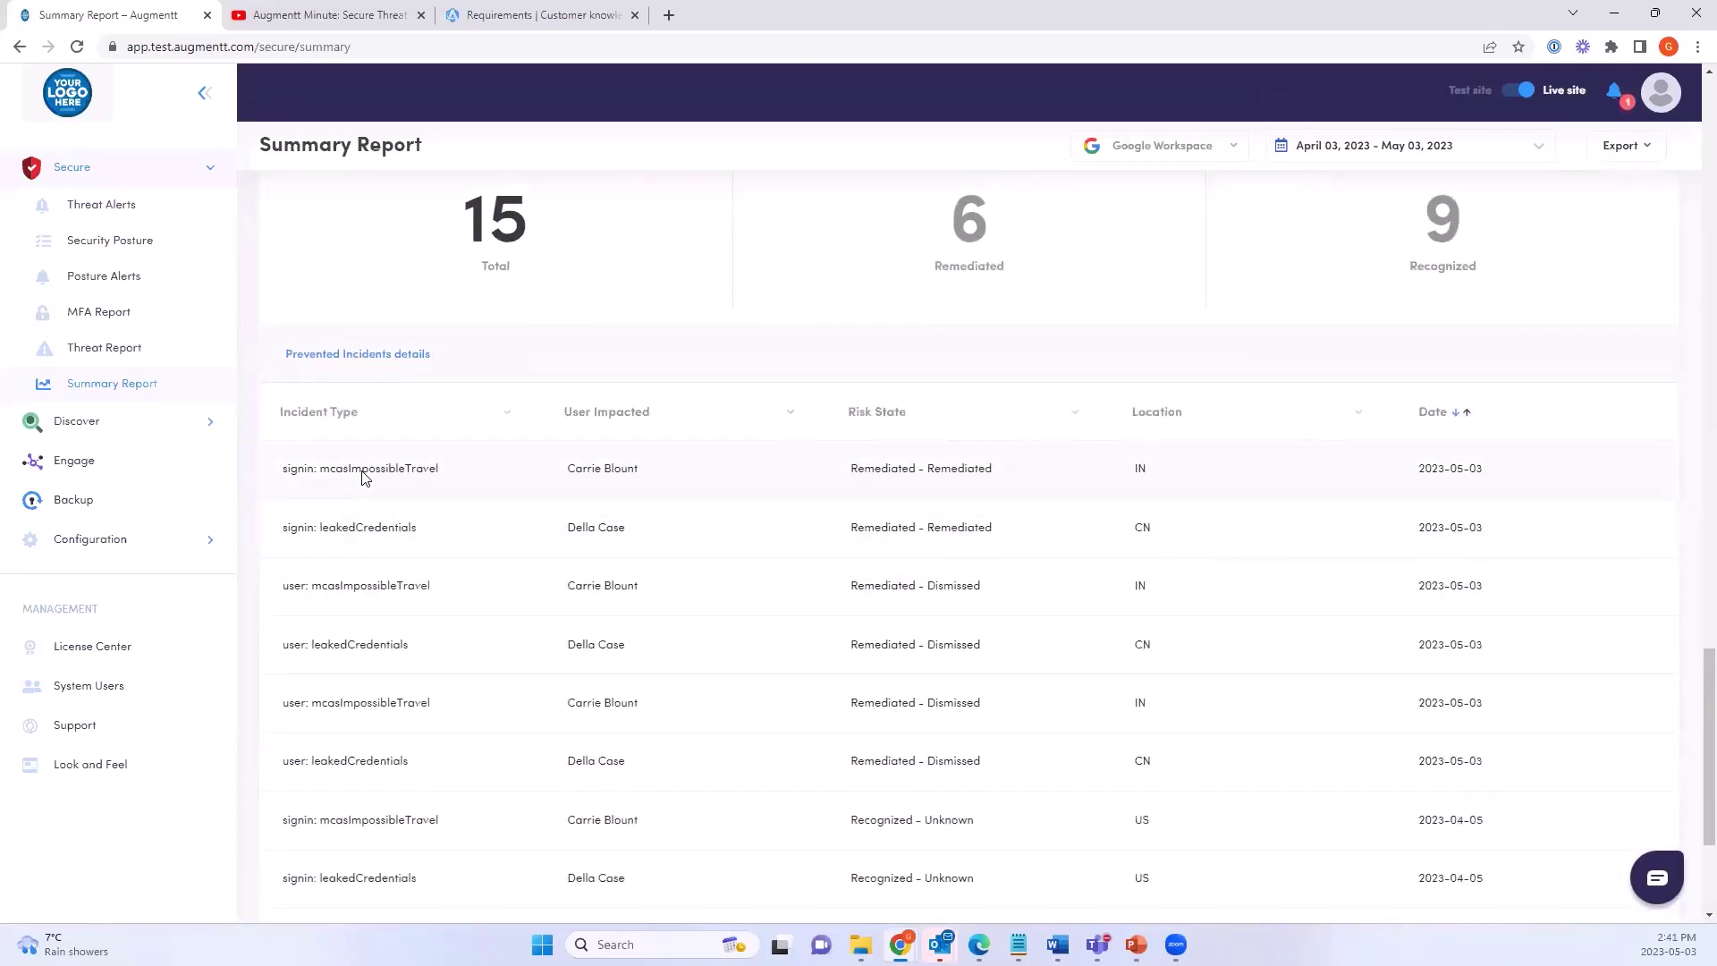
{"action": "left_click", "coordinate": [389, 357]}
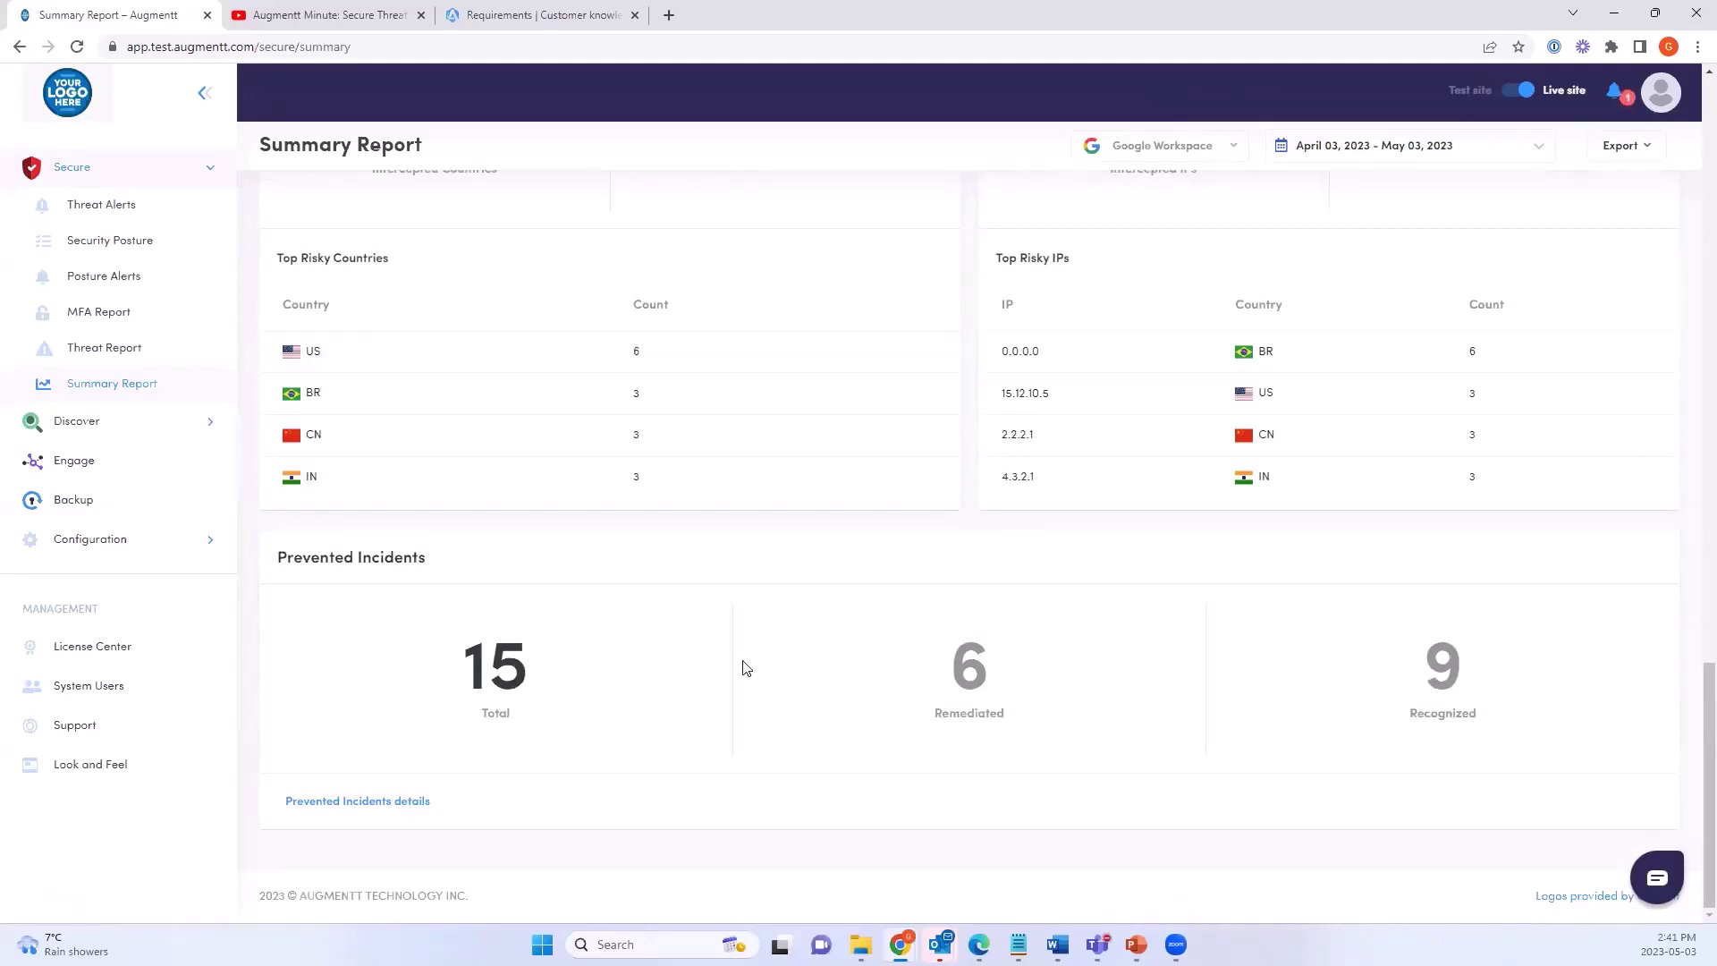
Scroll back up the report and collapse the Secure section of the sidebar
{"action": "scroll", "coordinate": [894, 720], "scroll_direction": "up", "scroll_amount": 20}
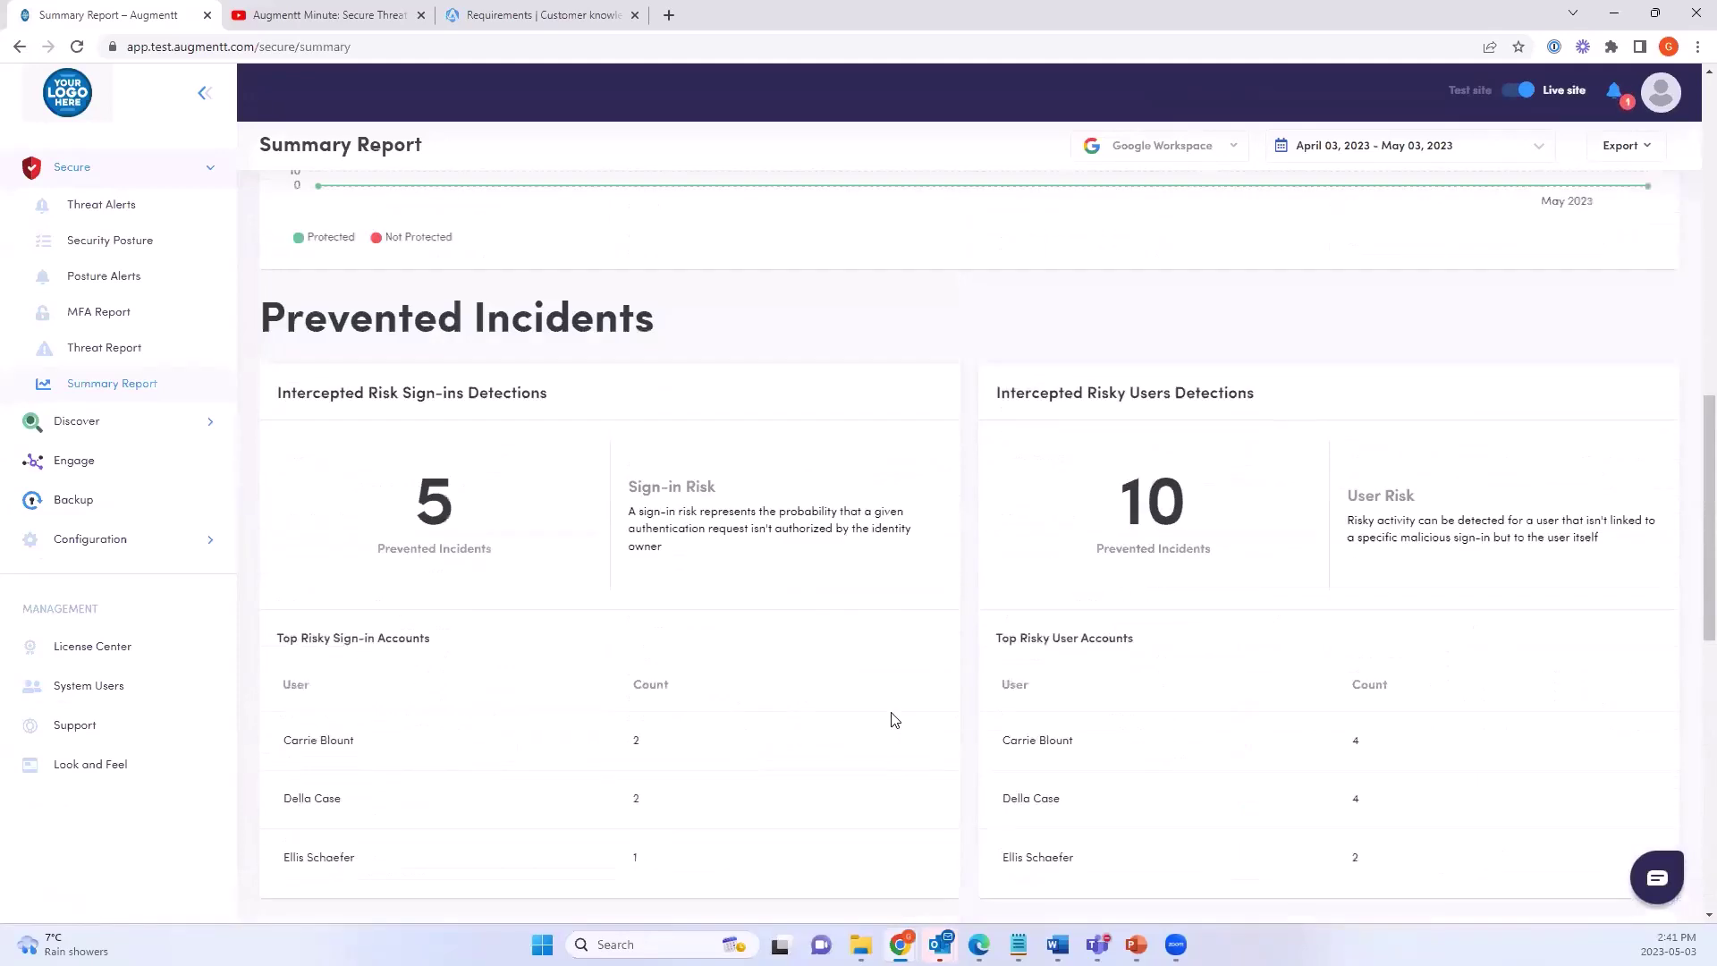
{"action": "scroll", "coordinate": [894, 720], "scroll_direction": "up", "scroll_amount": 3}
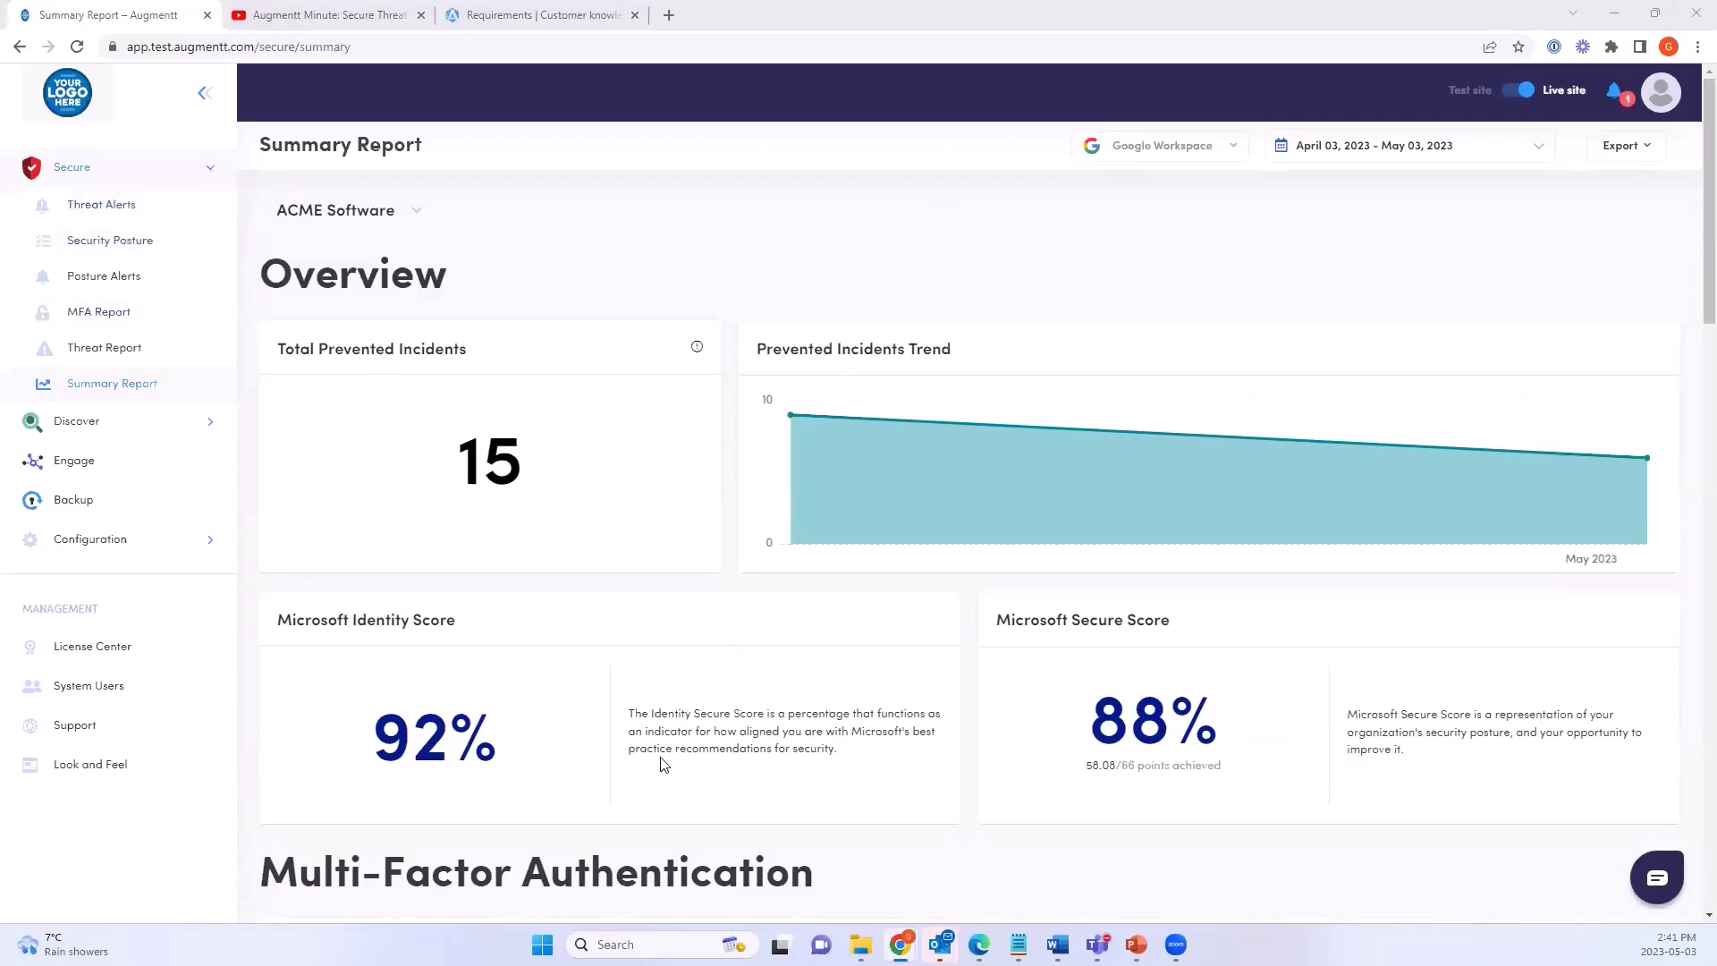
{"action": "scroll", "coordinate": [622, 766], "scroll_direction": "down", "scroll_amount": 2}
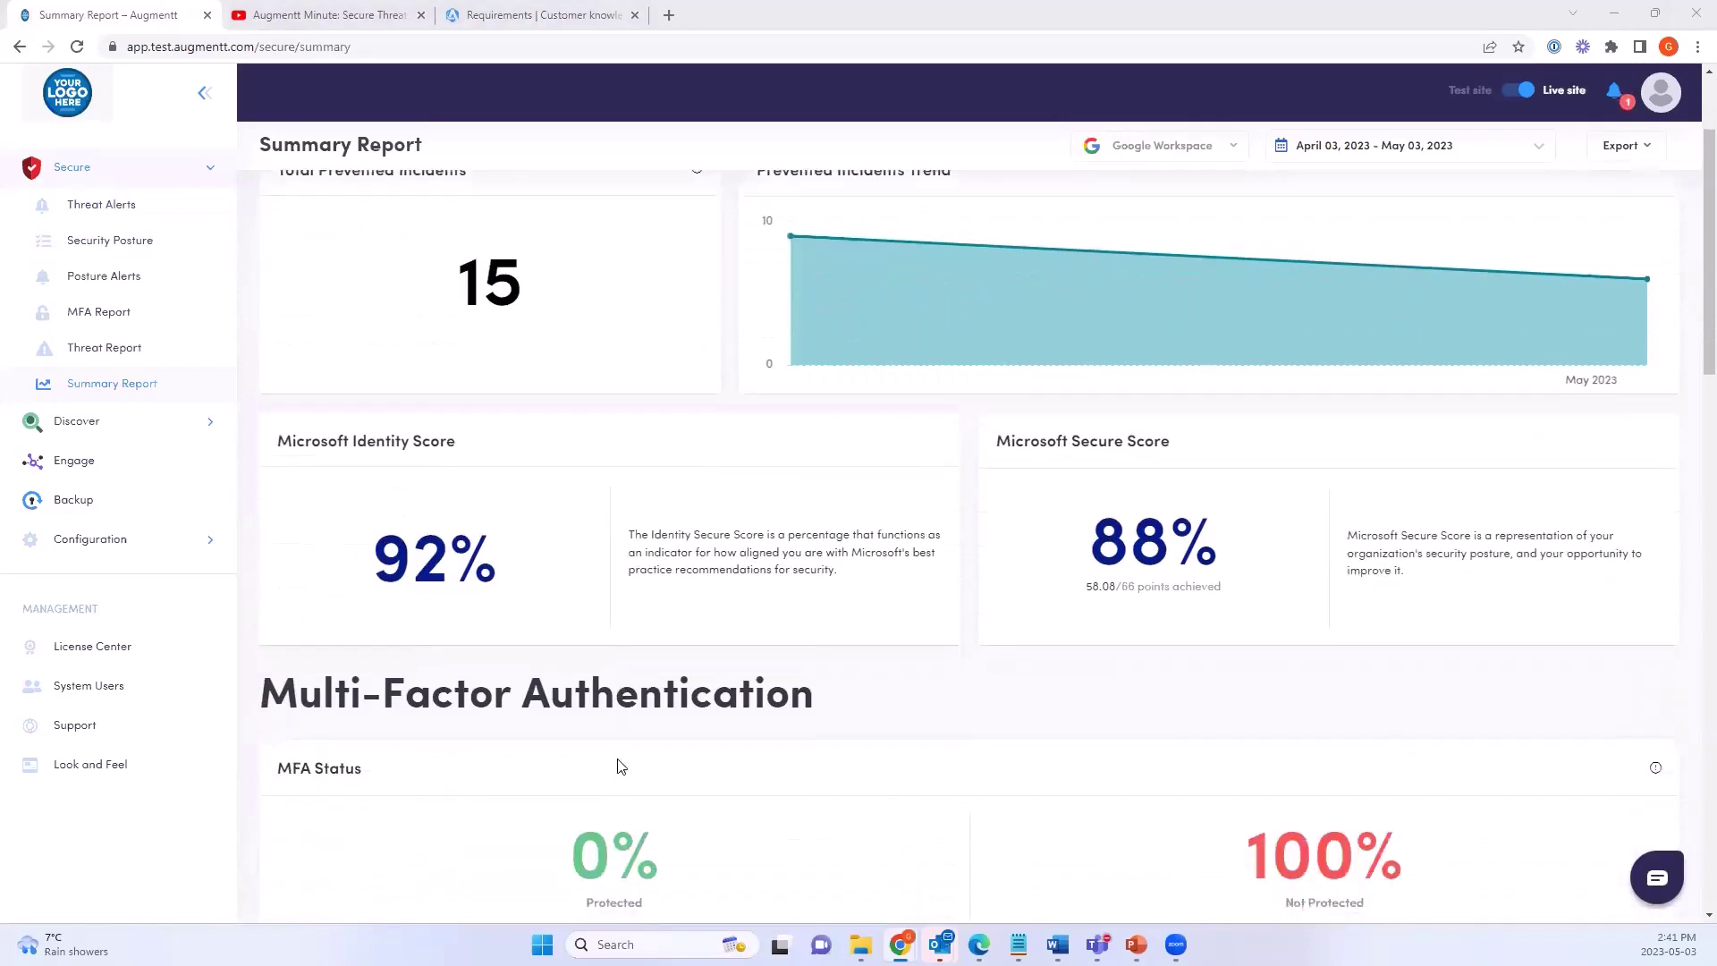
{"action": "left_click", "coordinate": [213, 168]}
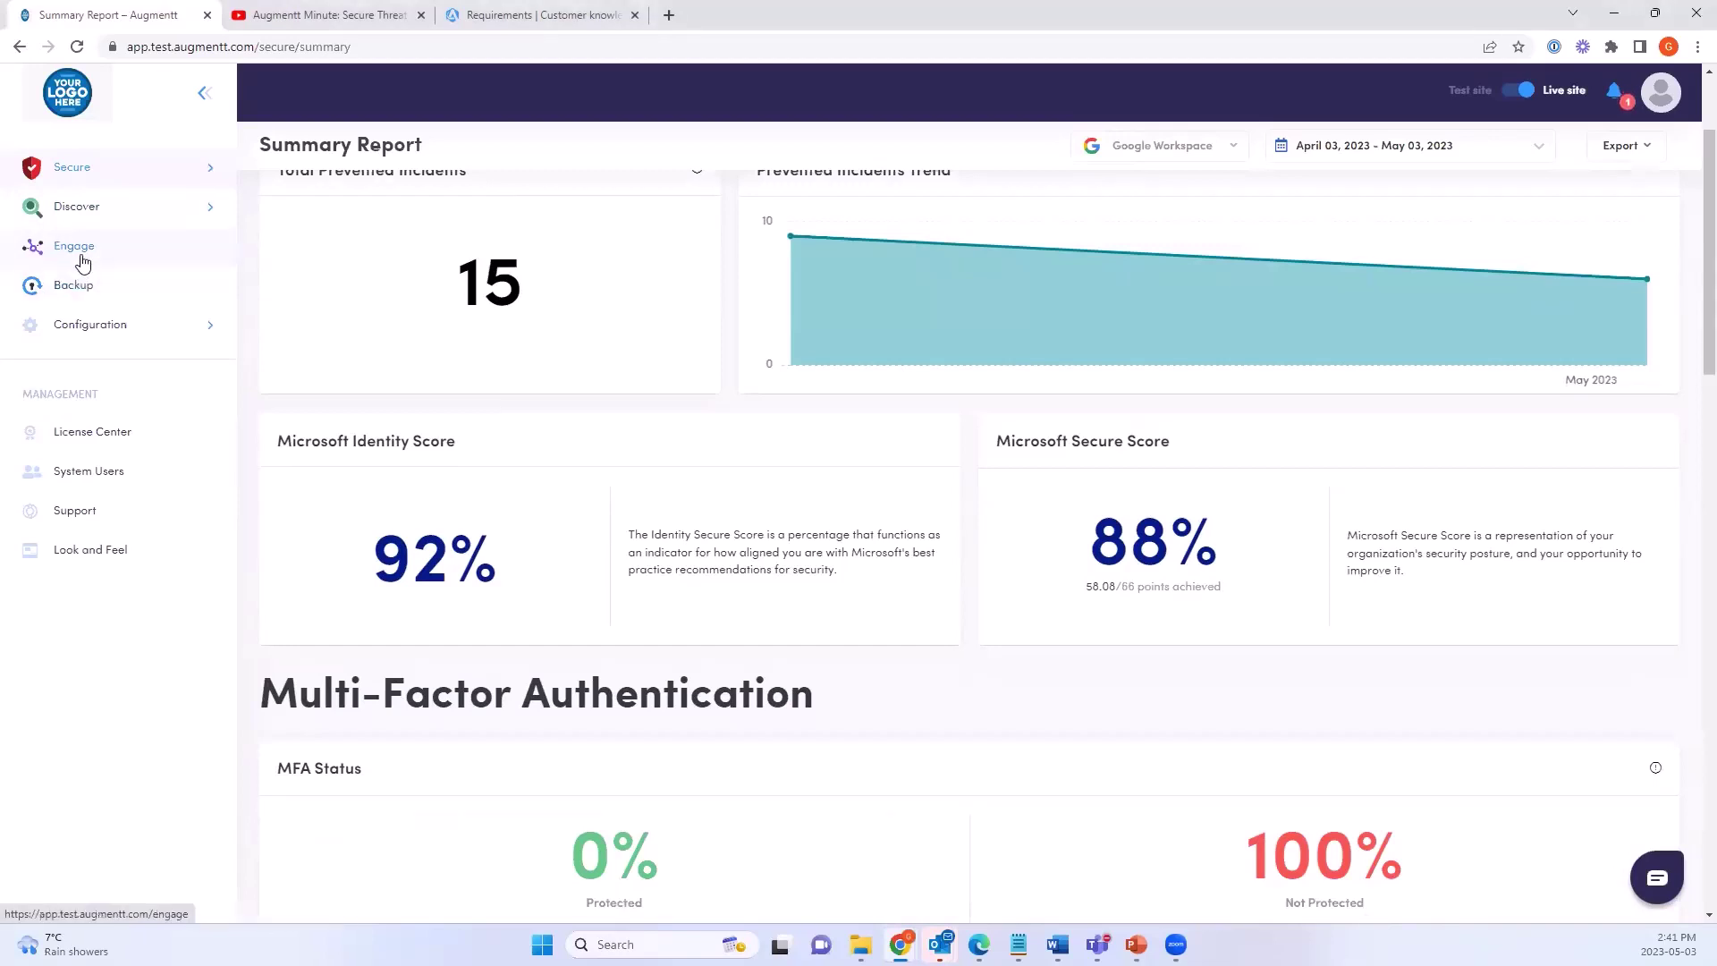
{"action": "scroll", "coordinate": [755, 642], "scroll_direction": "up", "scroll_amount": 2}
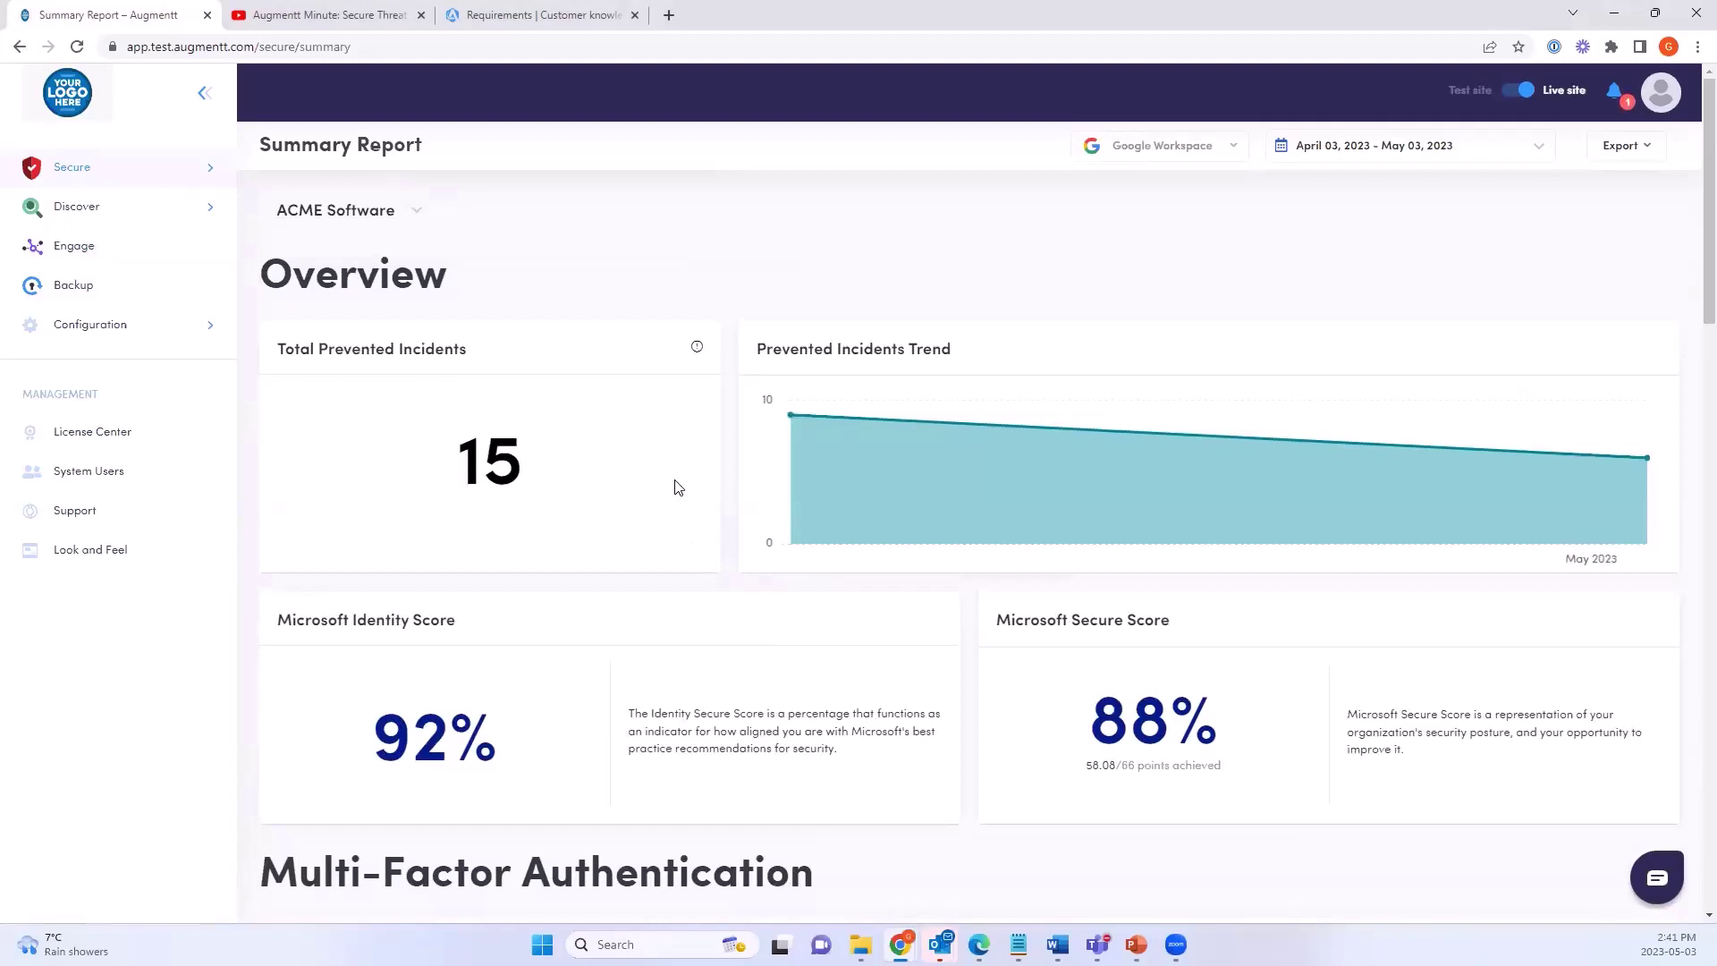
Go to Engage, switch the company to ACME Legal, and select the Test-department employee
{"action": "left_click", "coordinate": [75, 261]}
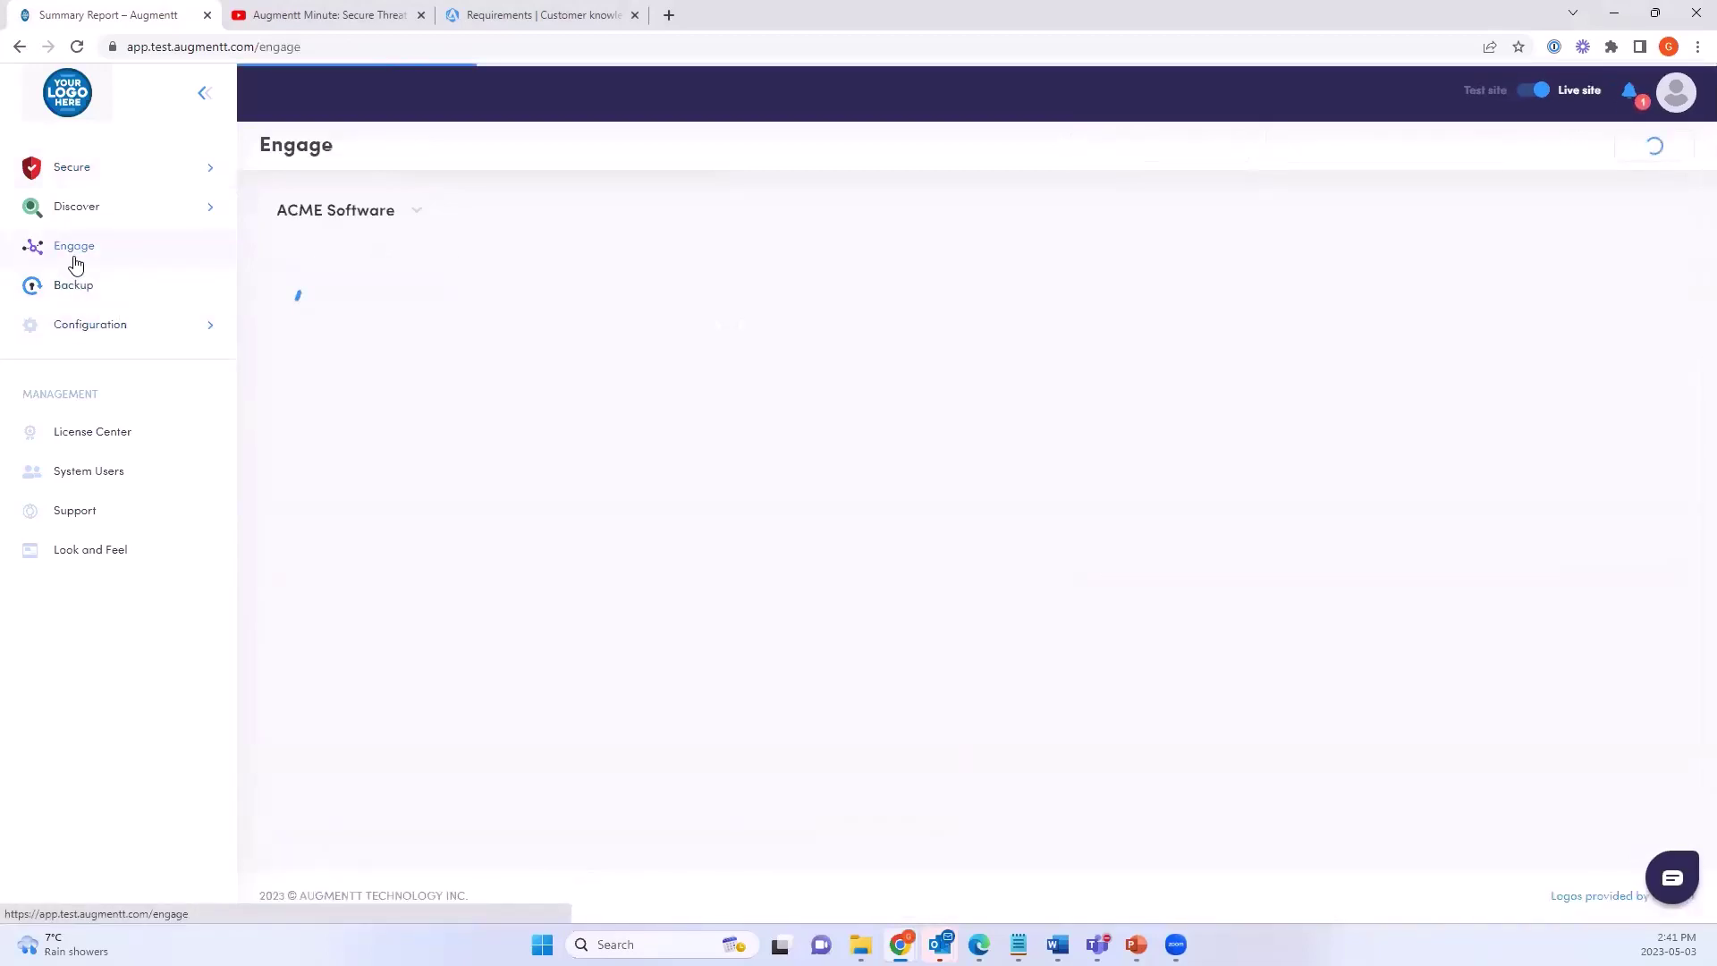
{"action": "left_click", "coordinate": [417, 209]}
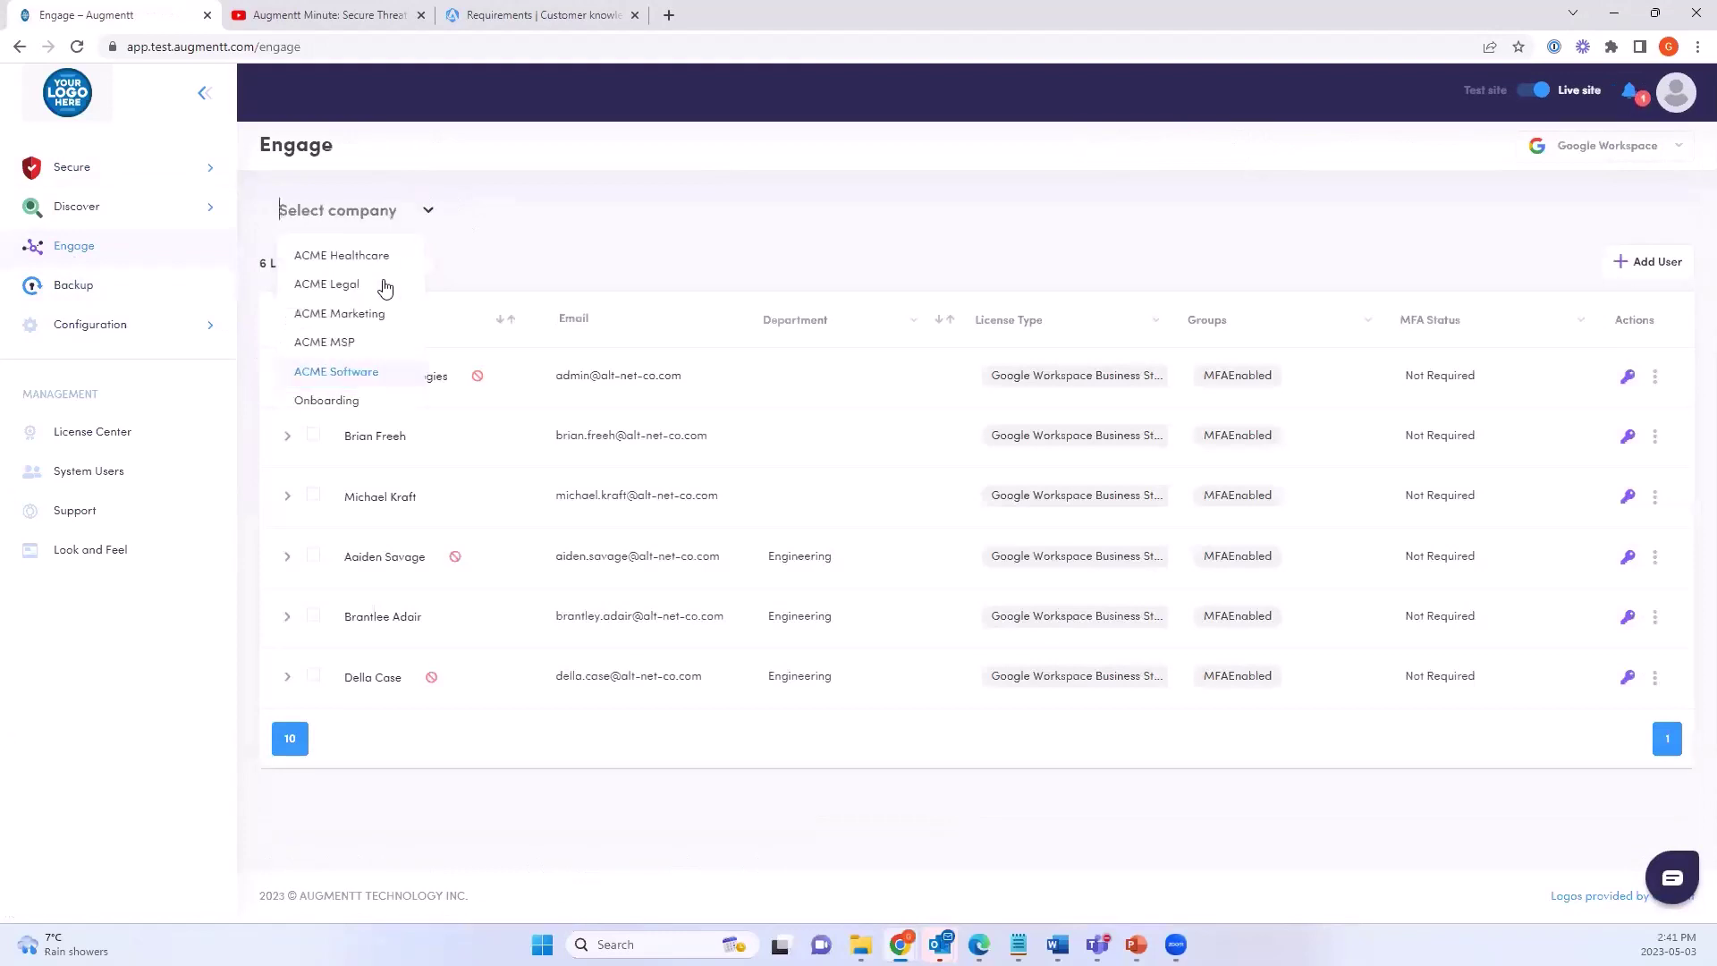
{"action": "left_click", "coordinate": [342, 285]}
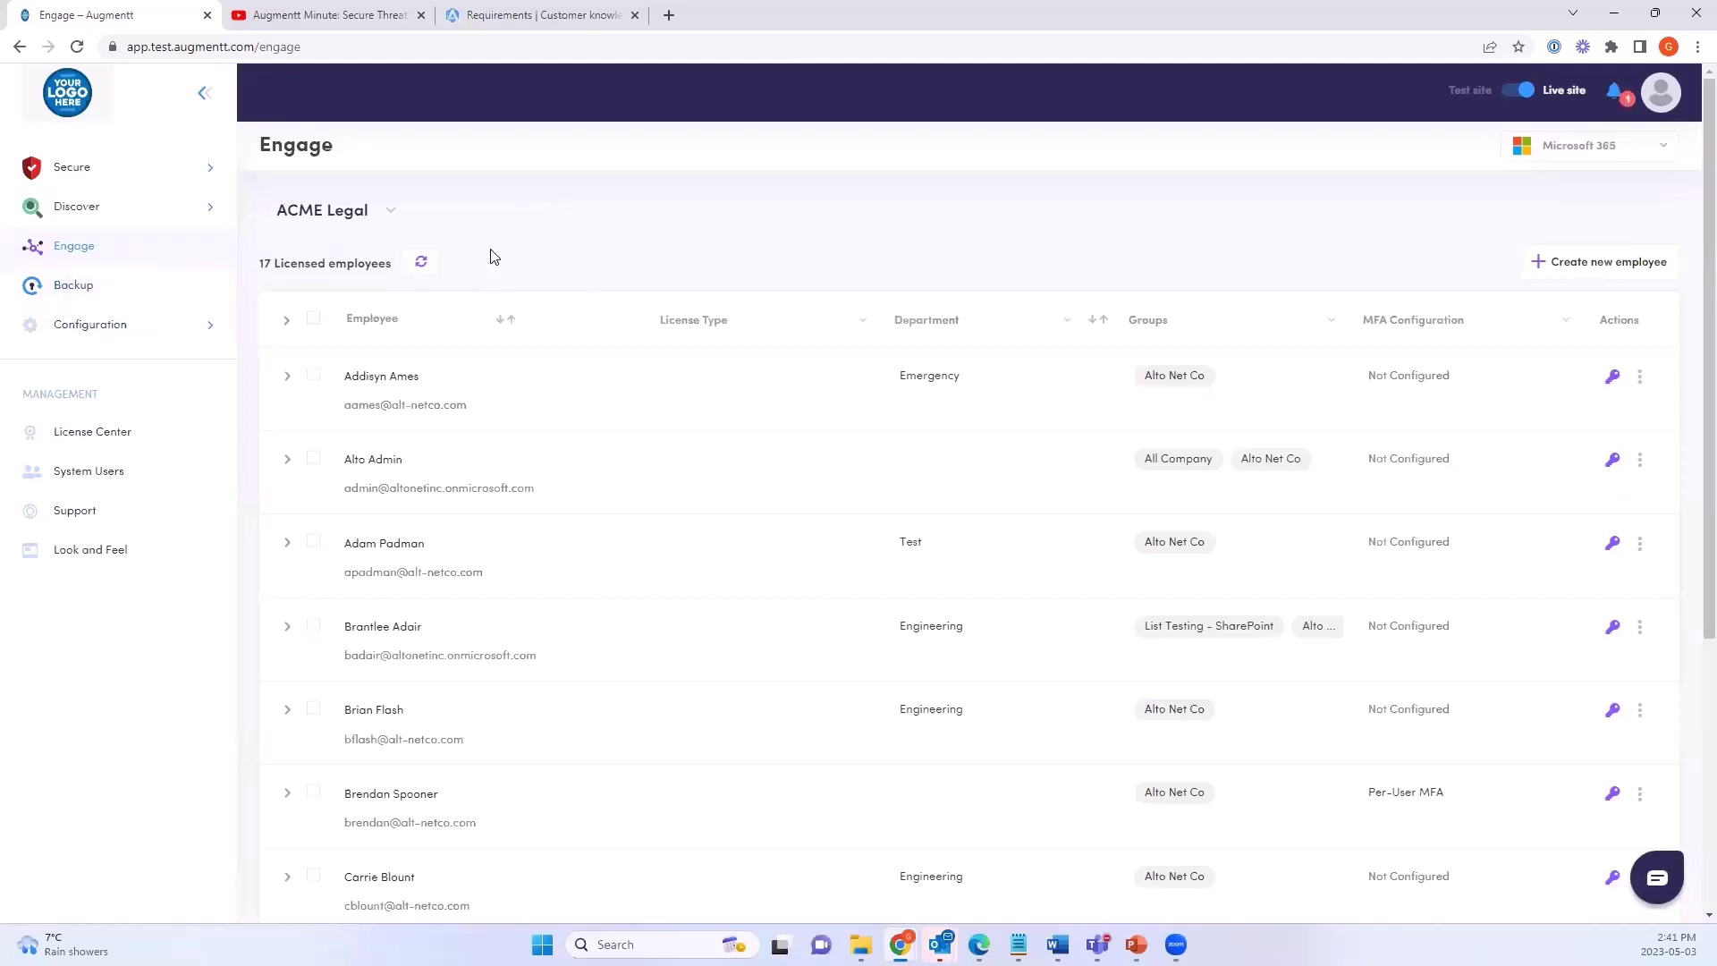
{"action": "left_click", "coordinate": [394, 216]}
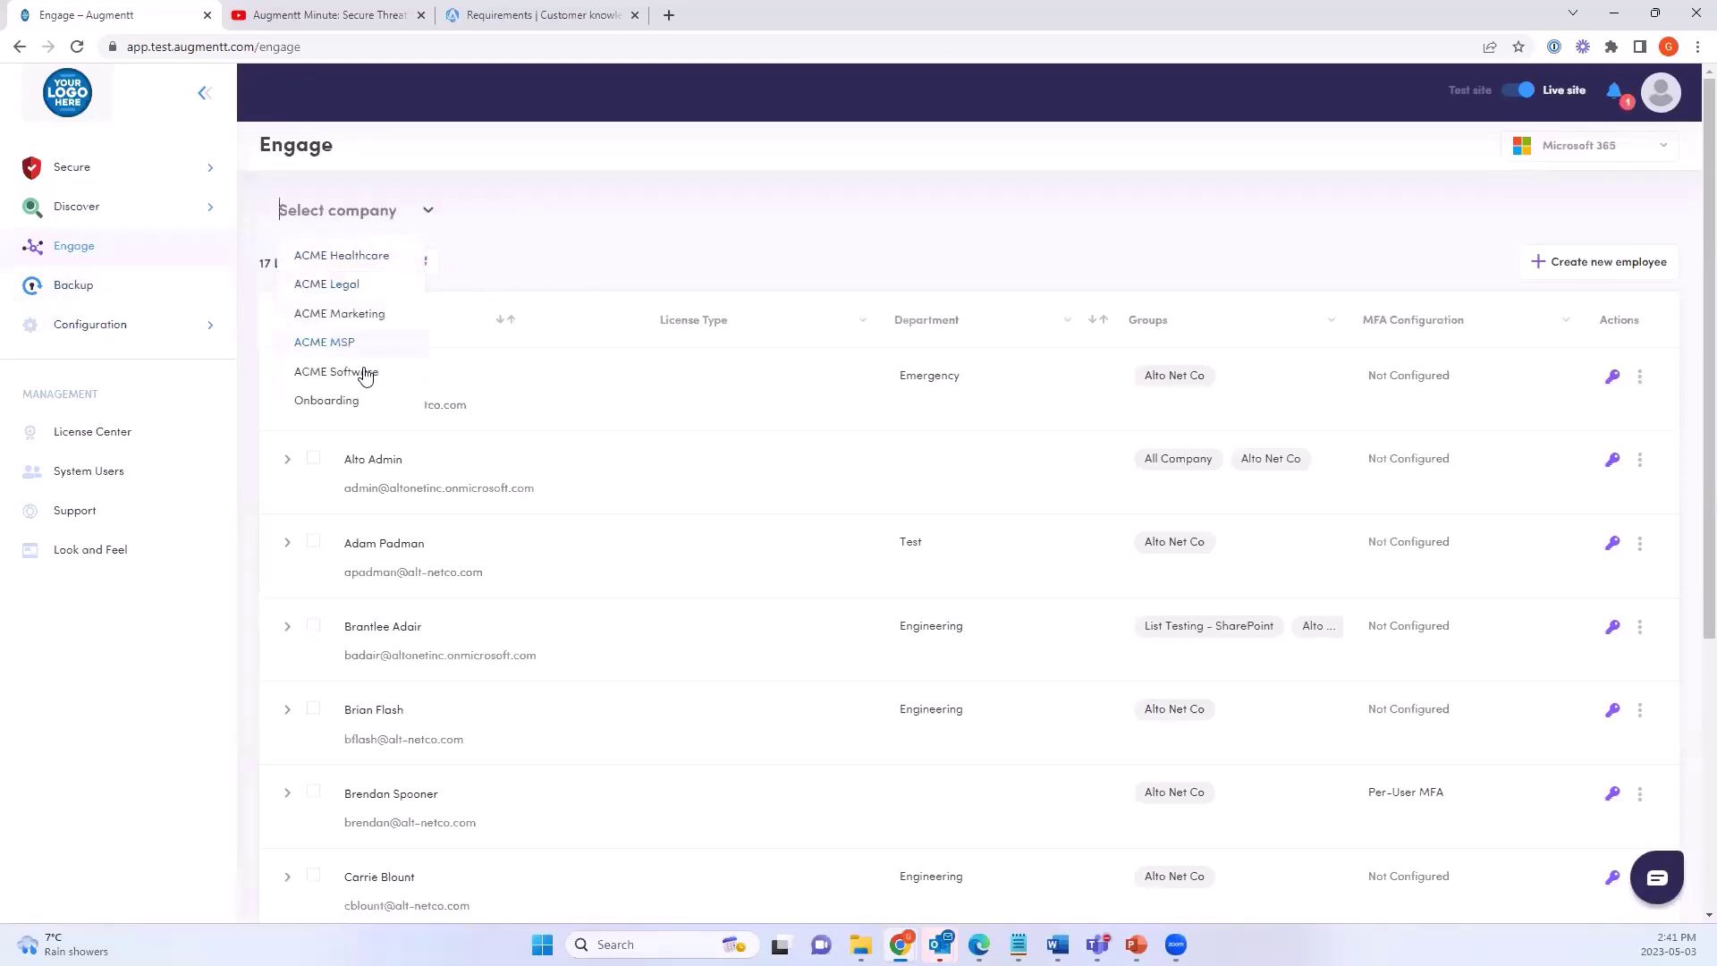
{"action": "left_click", "coordinate": [555, 250]}
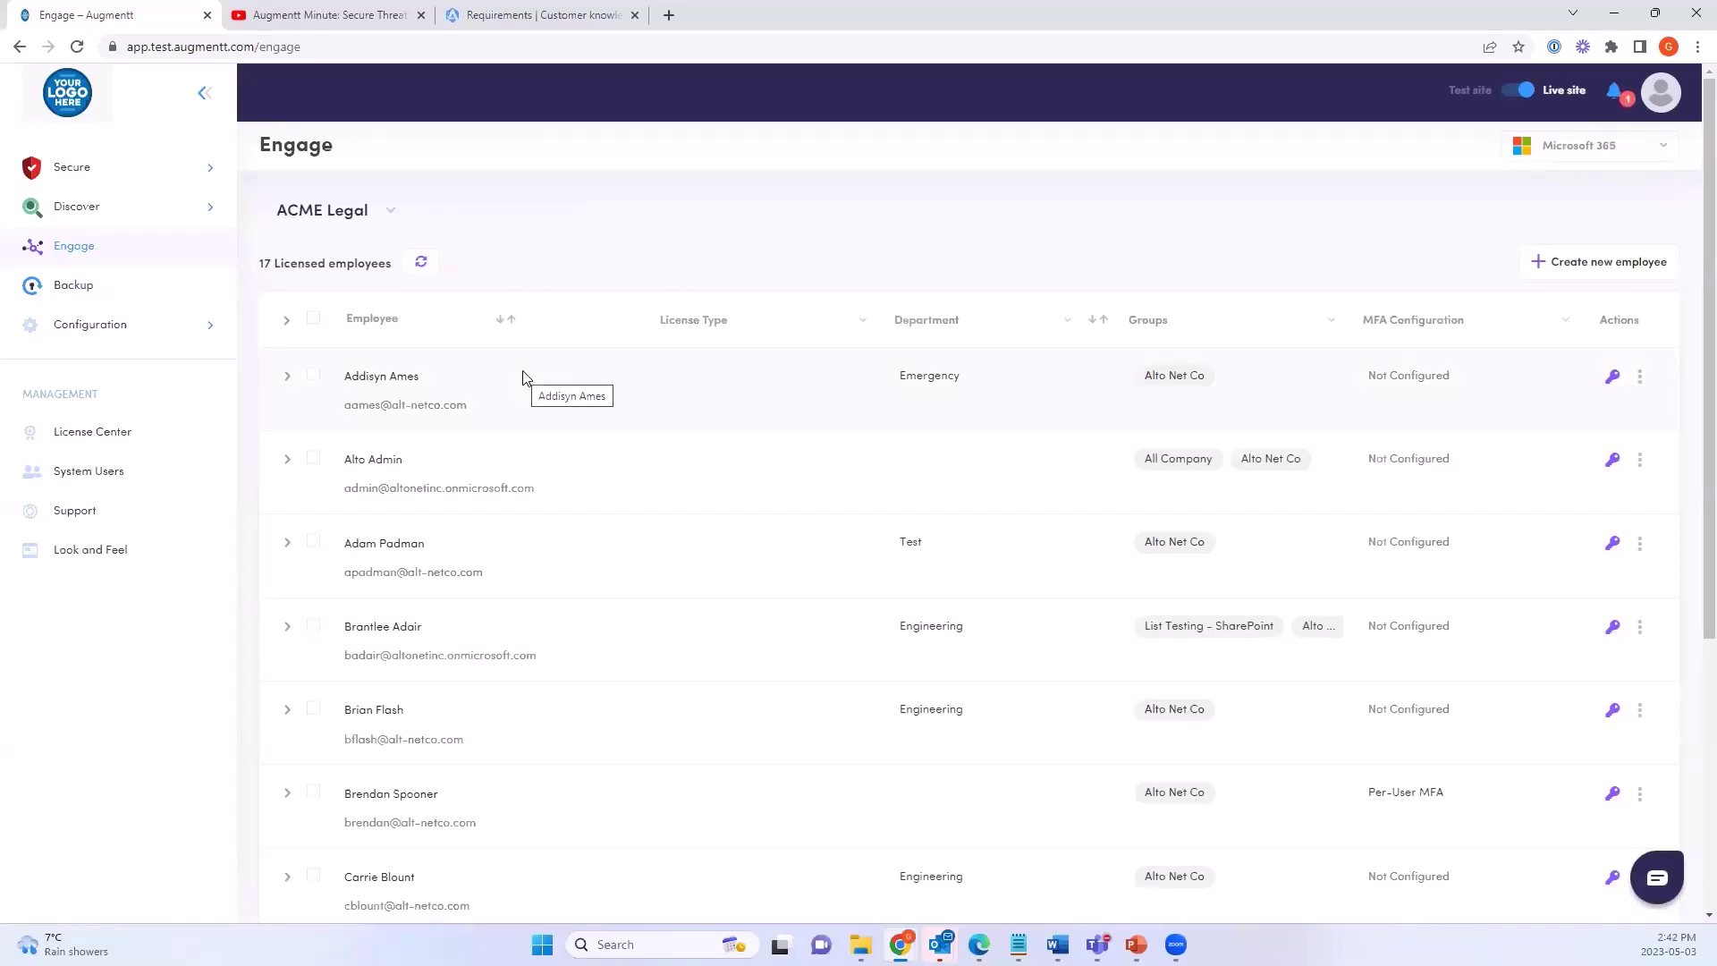
{"action": "left_click", "coordinate": [313, 540]}
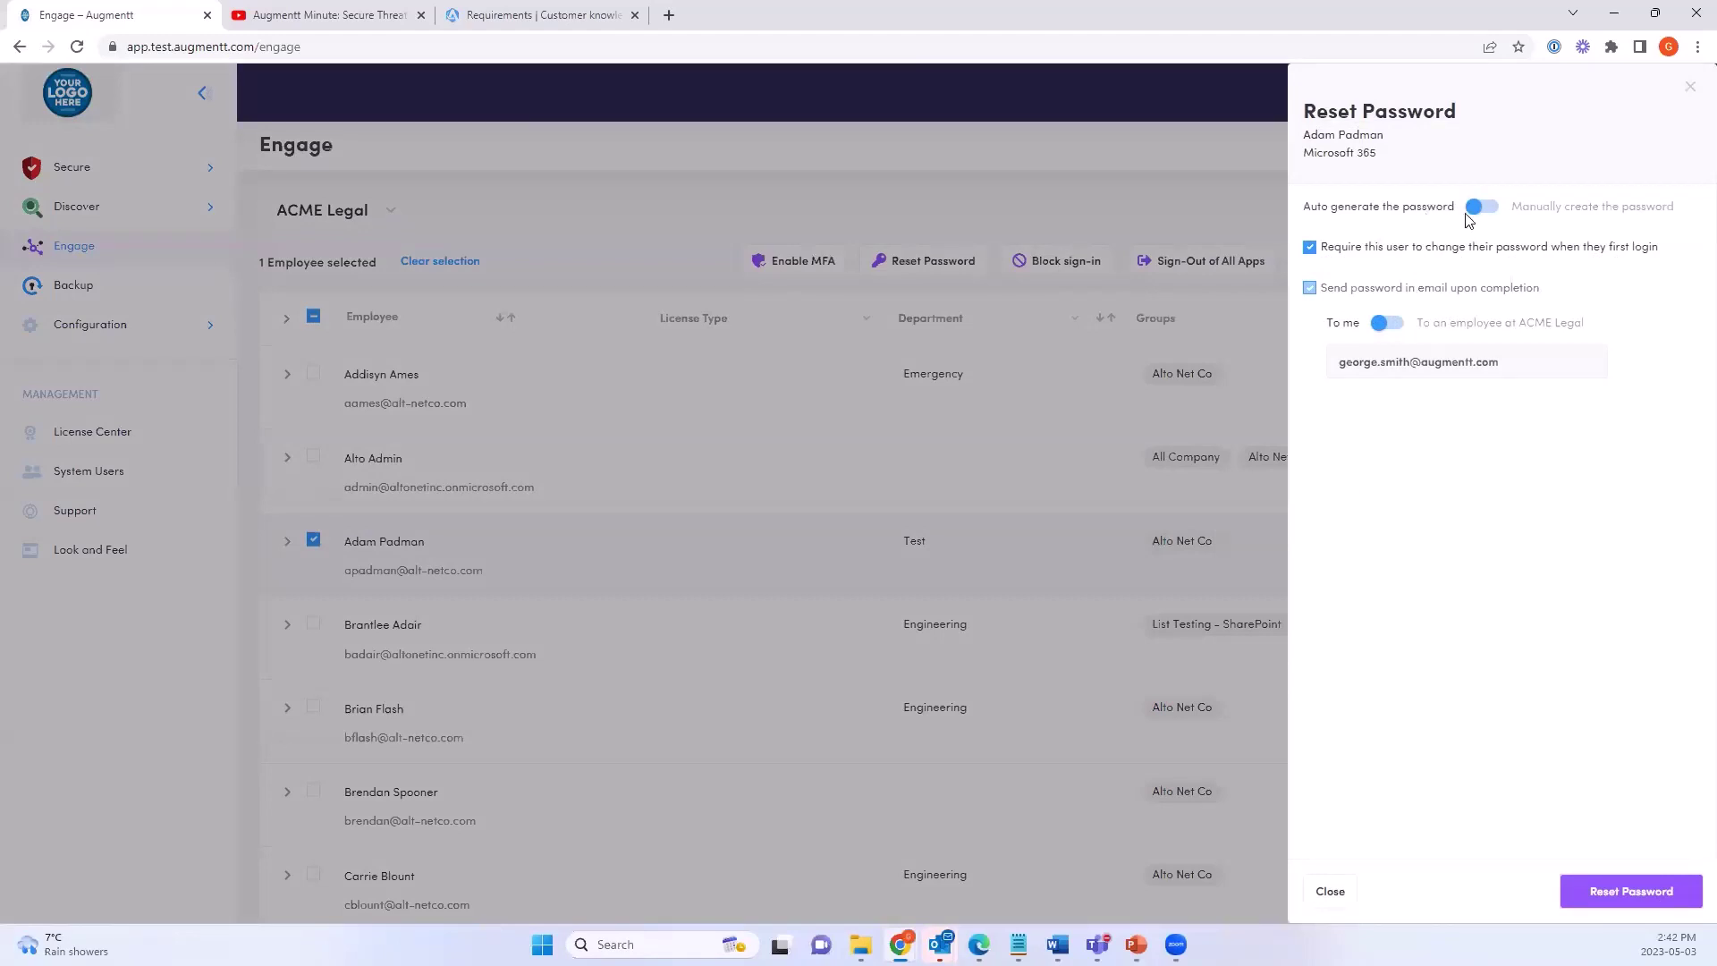
Reset the password as auto-generated, require a change at first login, and email it to an ACME Legal colleague
{"action": "left_click", "coordinate": [1483, 207]}
{"action": "left_click", "coordinate": [1463, 253]}
{"action": "type", "text": "dsgds"}
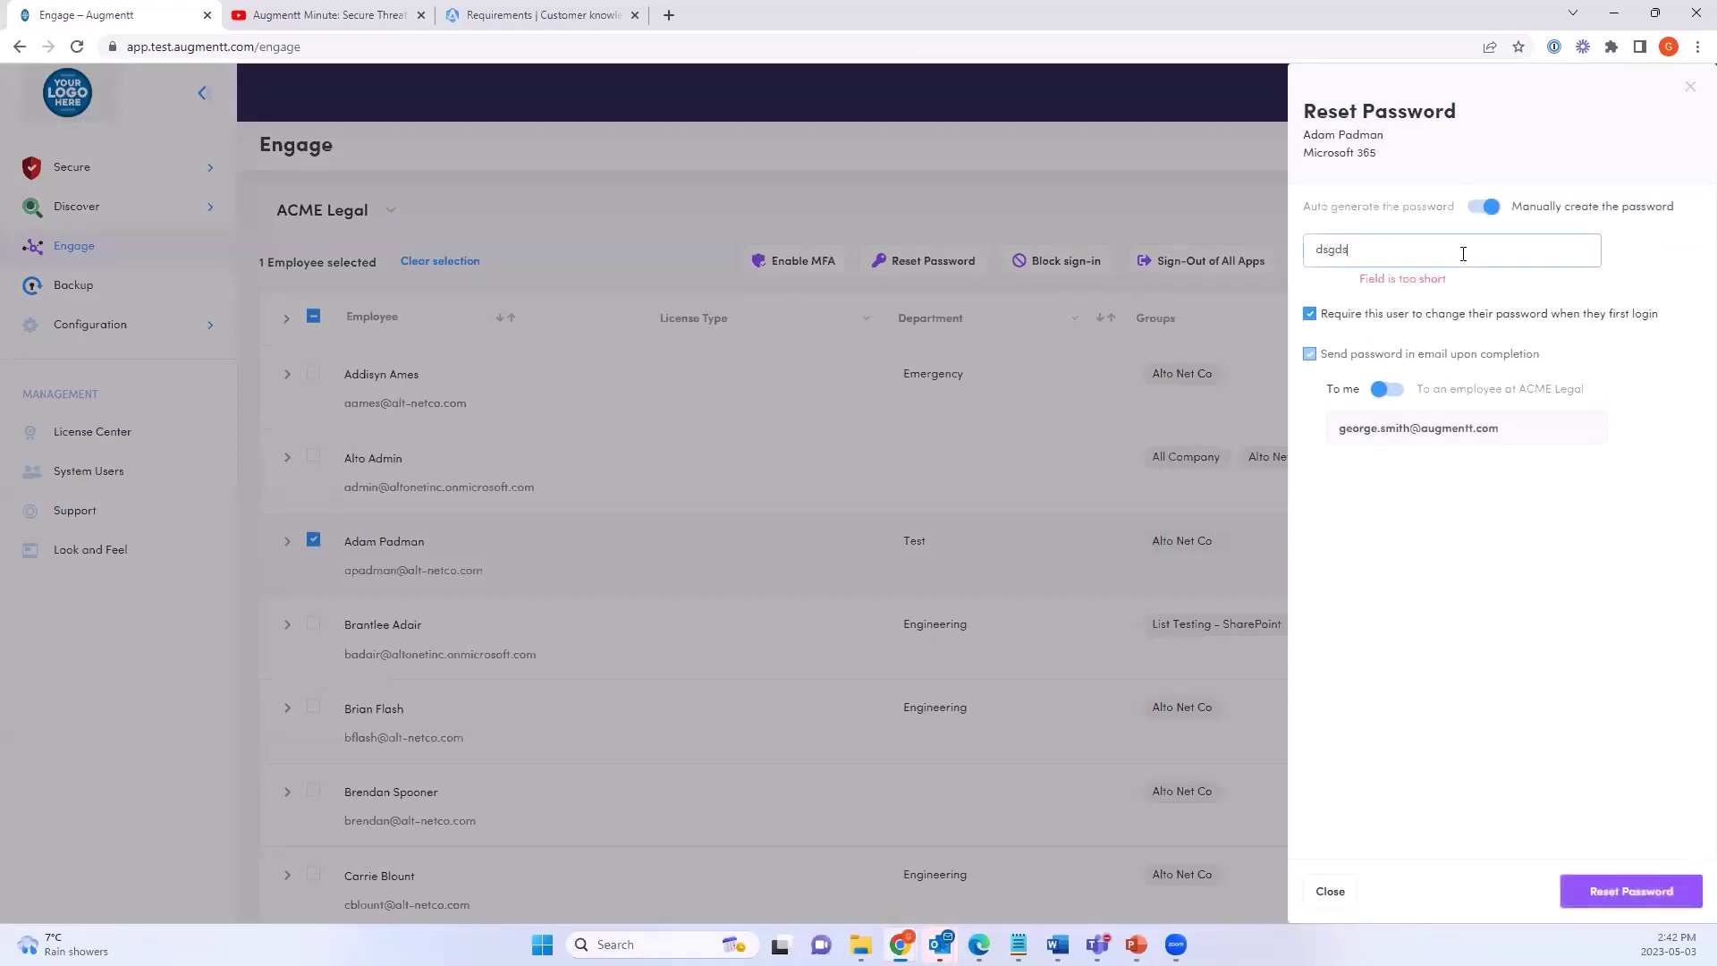
{"action": "key", "text": "BackSpace"}
{"action": "key", "text": "BackSpace"}
{"action": "key", "text": "BackSpace"}
{"action": "left_click", "coordinate": [1474, 211]}
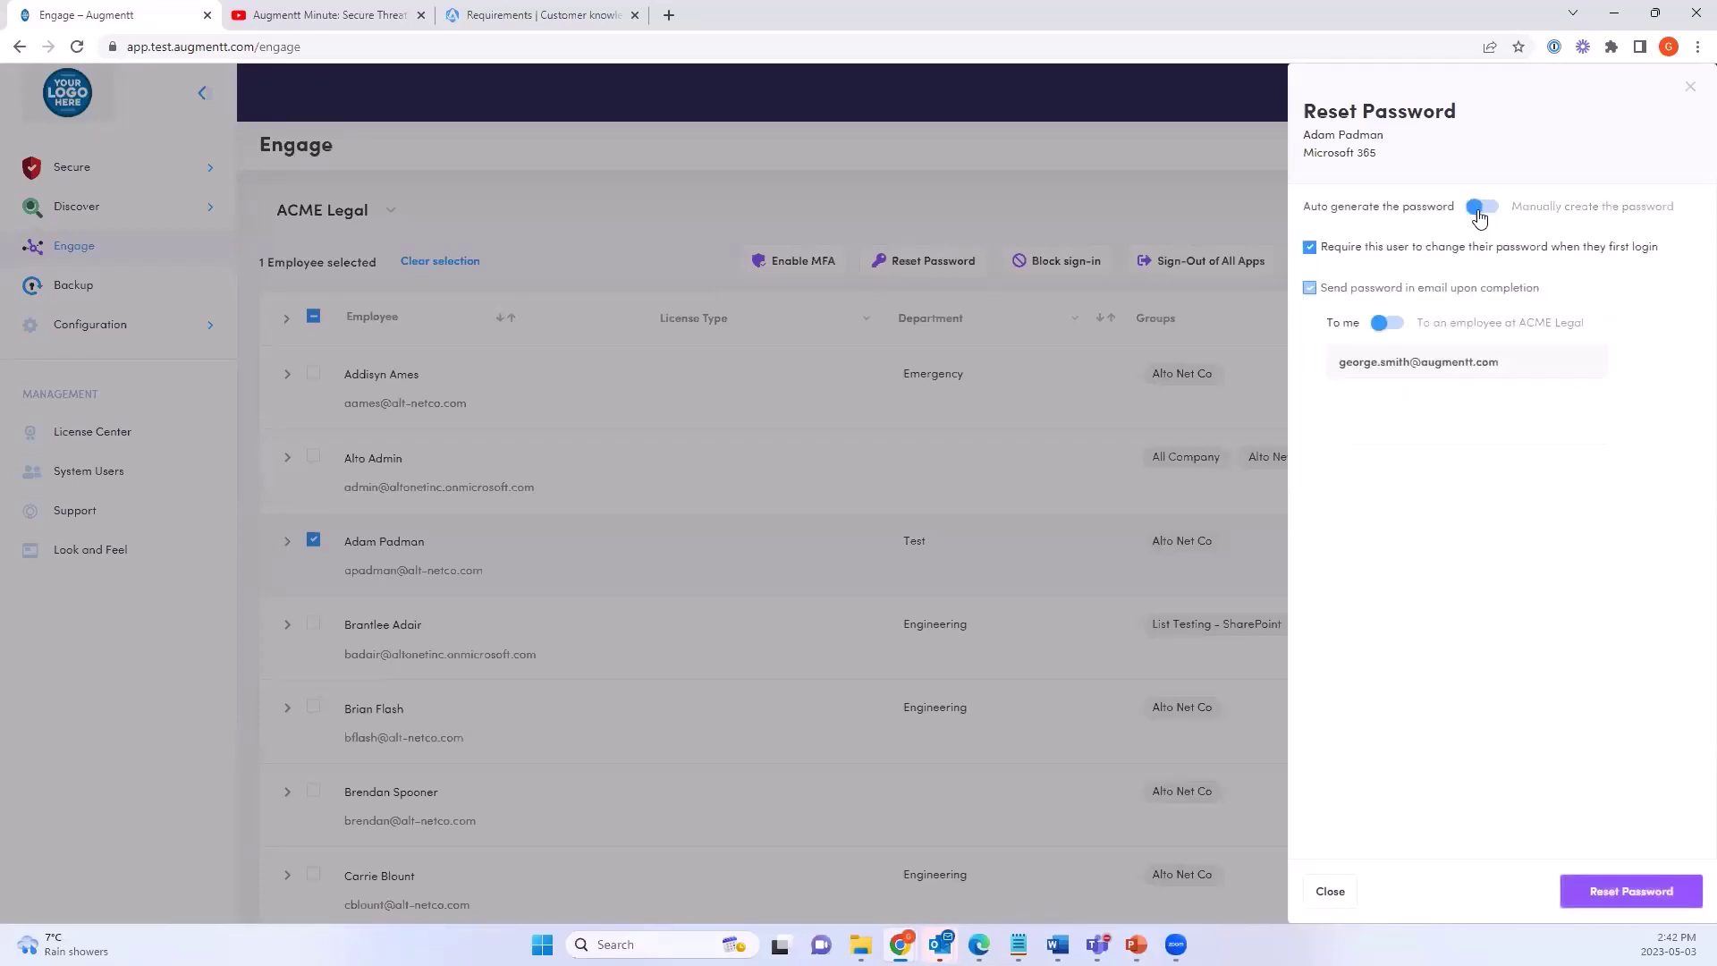
{"action": "left_click", "coordinate": [1311, 248]}
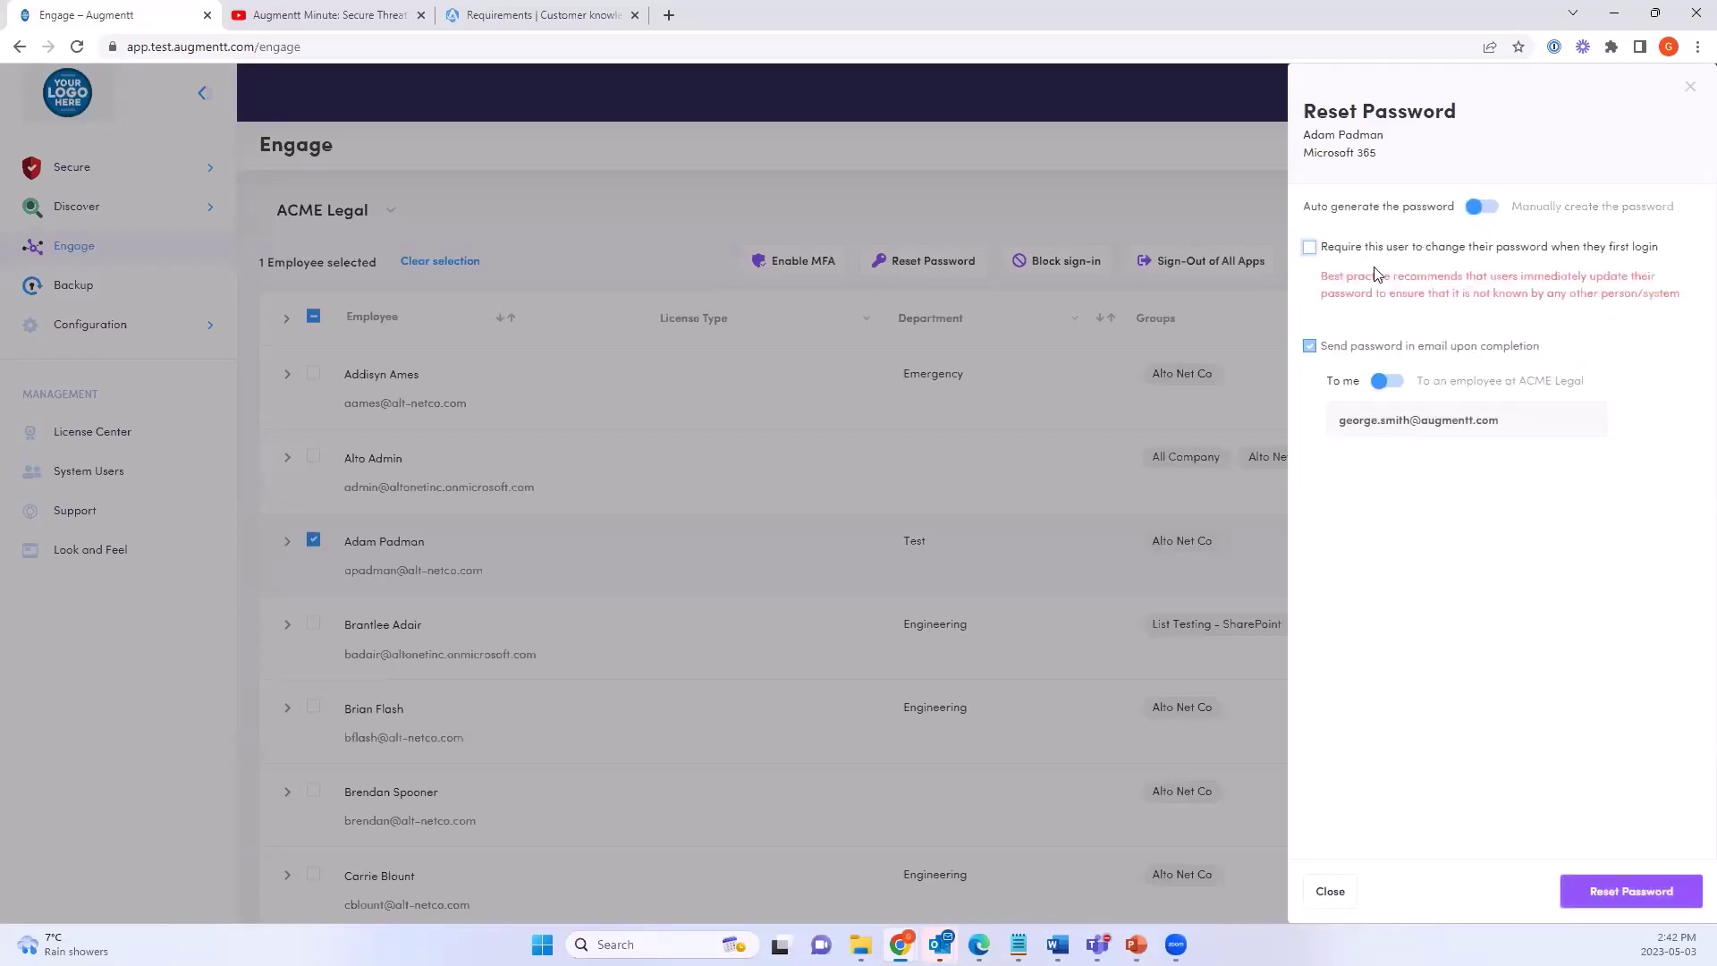
{"action": "left_click", "coordinate": [1311, 248]}
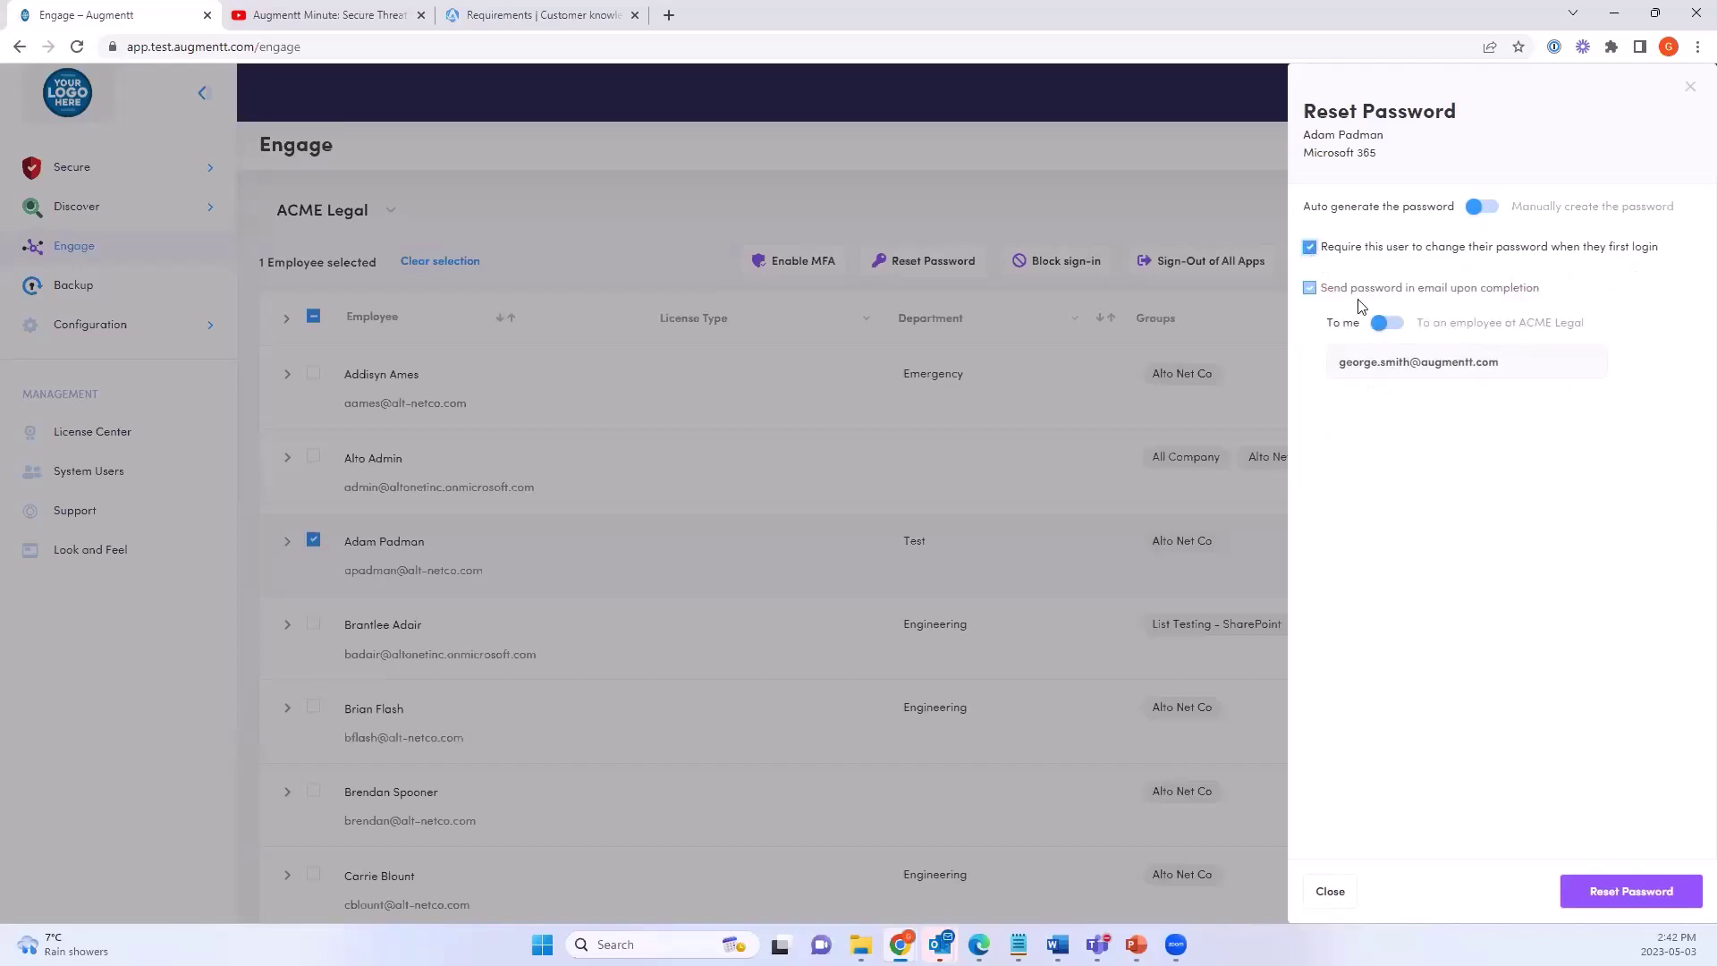
{"action": "left_click", "coordinate": [1392, 324]}
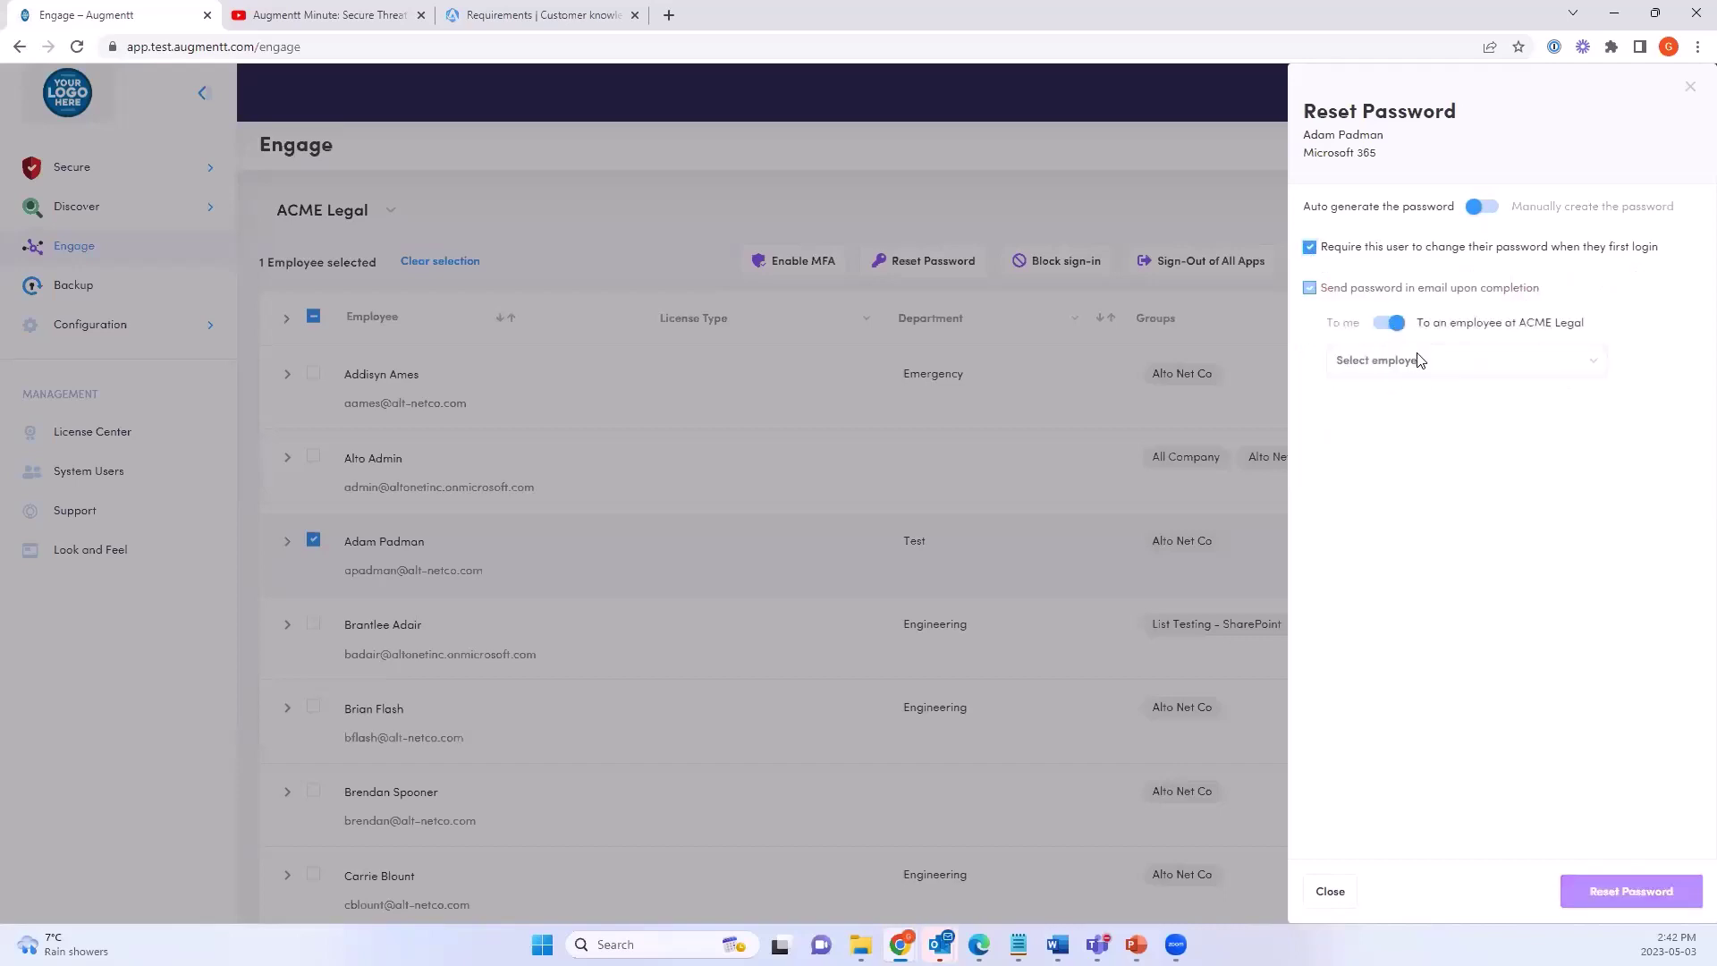
{"action": "left_click", "coordinate": [1420, 360]}
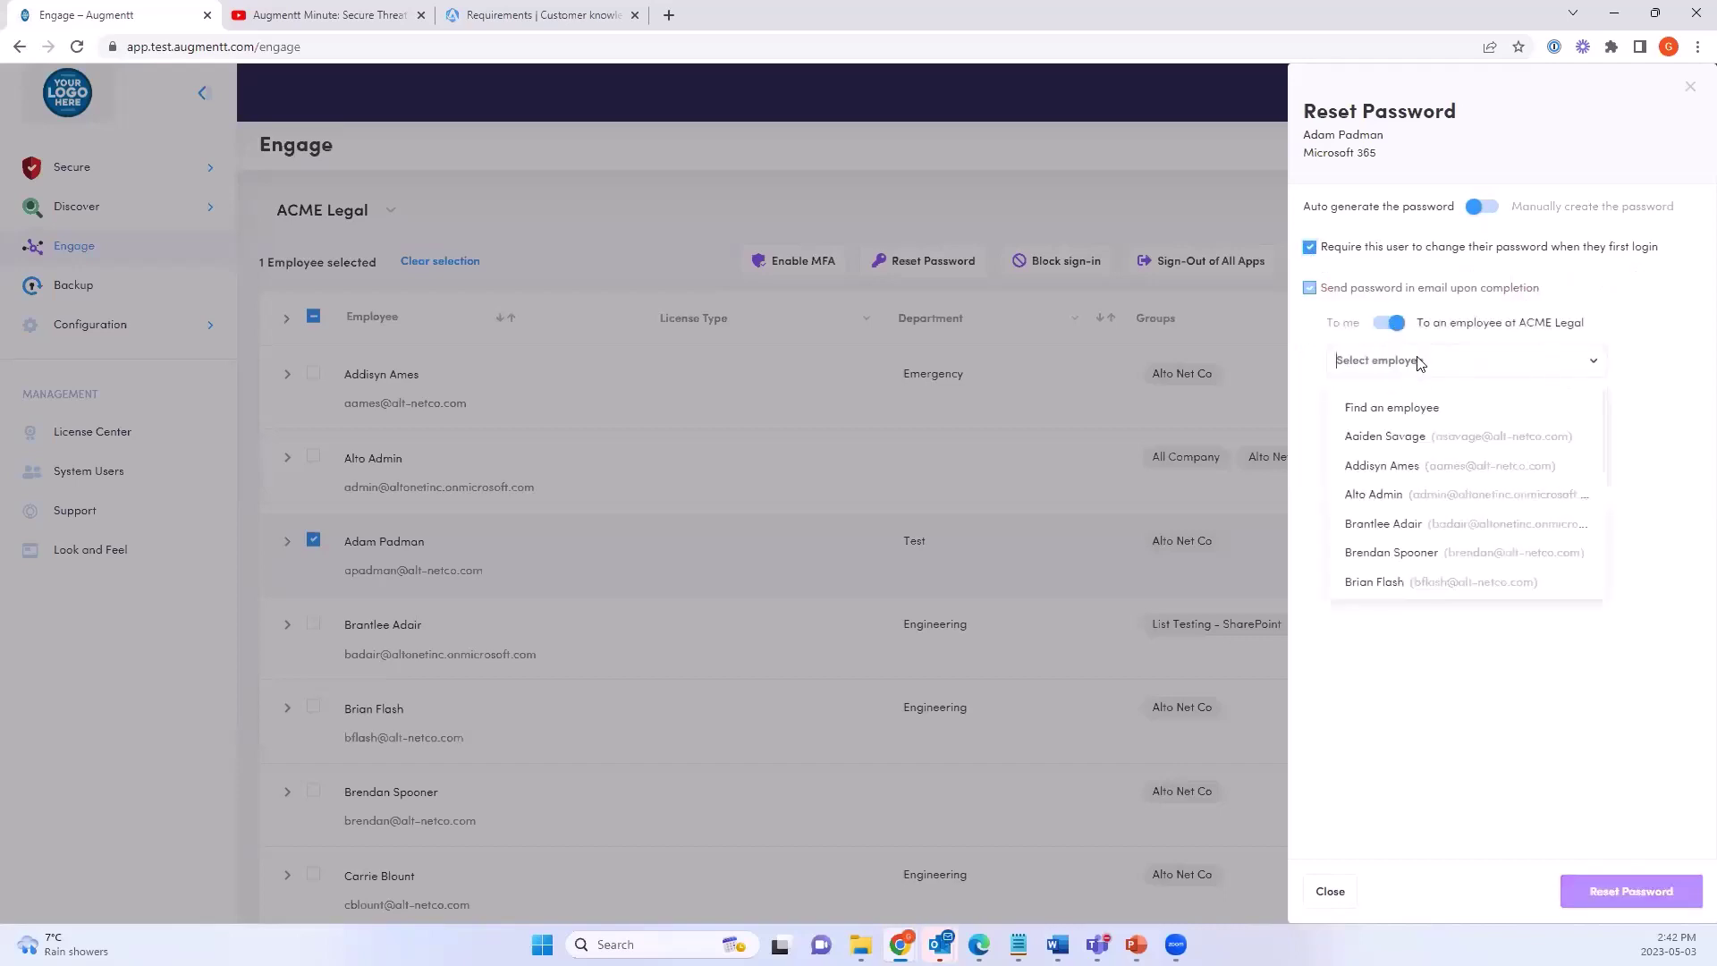
{"action": "left_click", "coordinate": [1446, 558]}
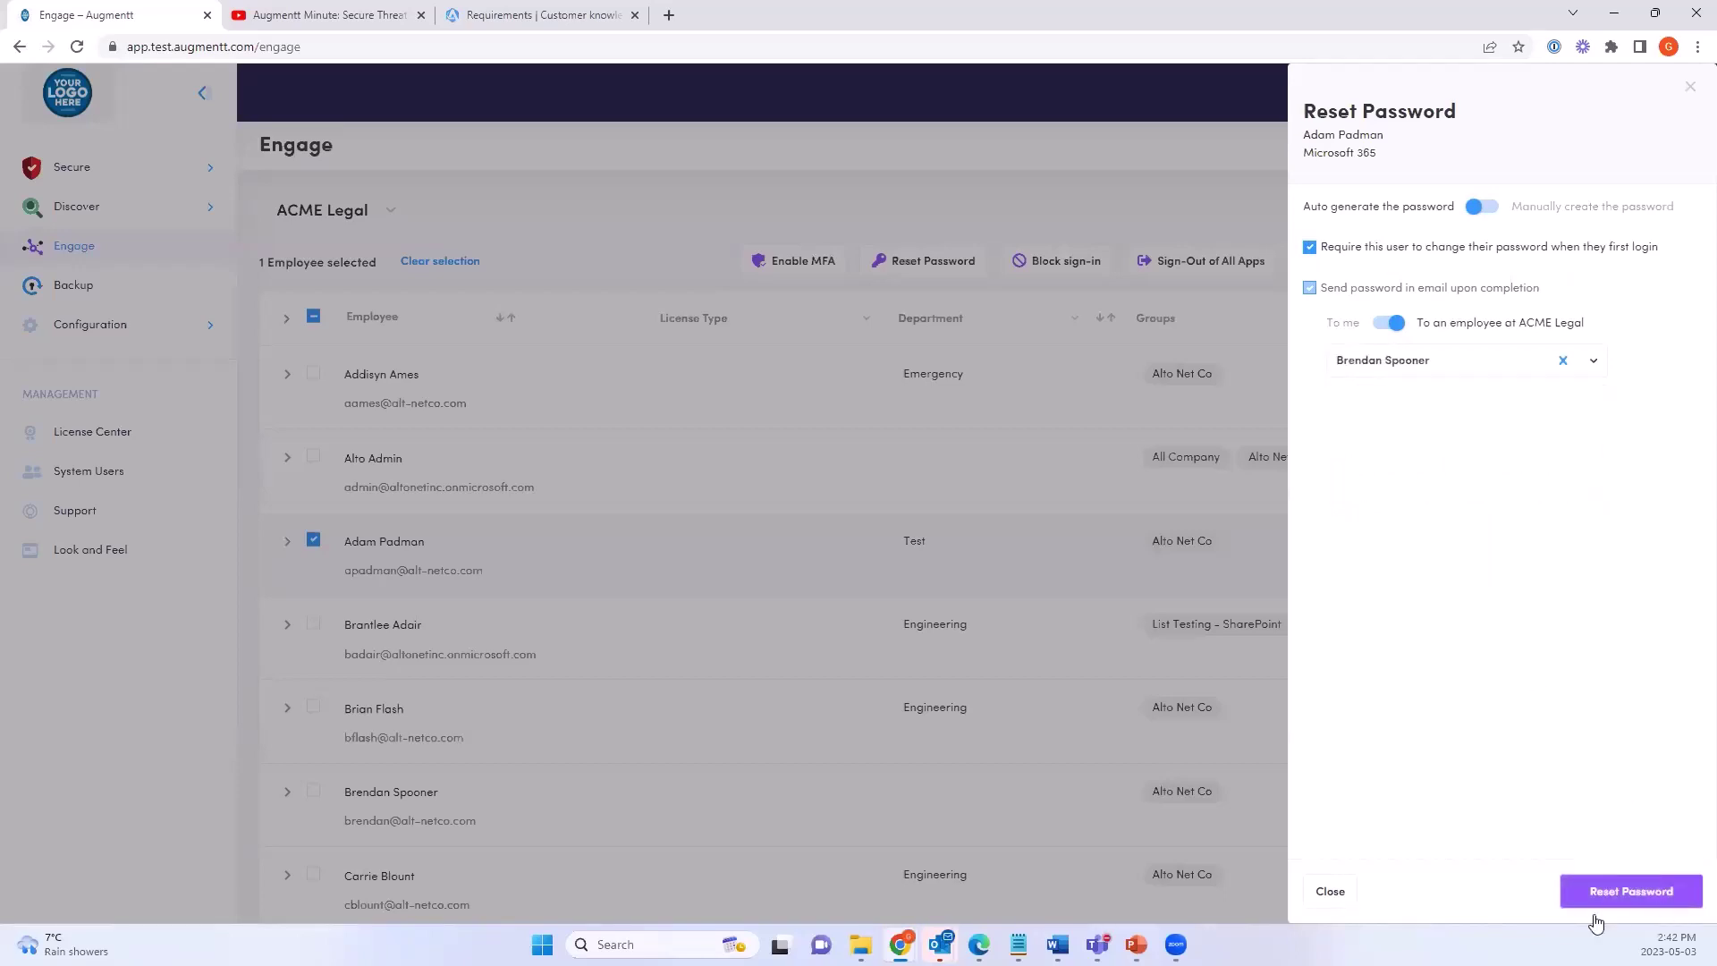
{"action": "left_click", "coordinate": [1329, 891]}
Reselect the Test-department employee, reopen Reset Password, and close it without changes
{"action": "left_click", "coordinate": [314, 543]}
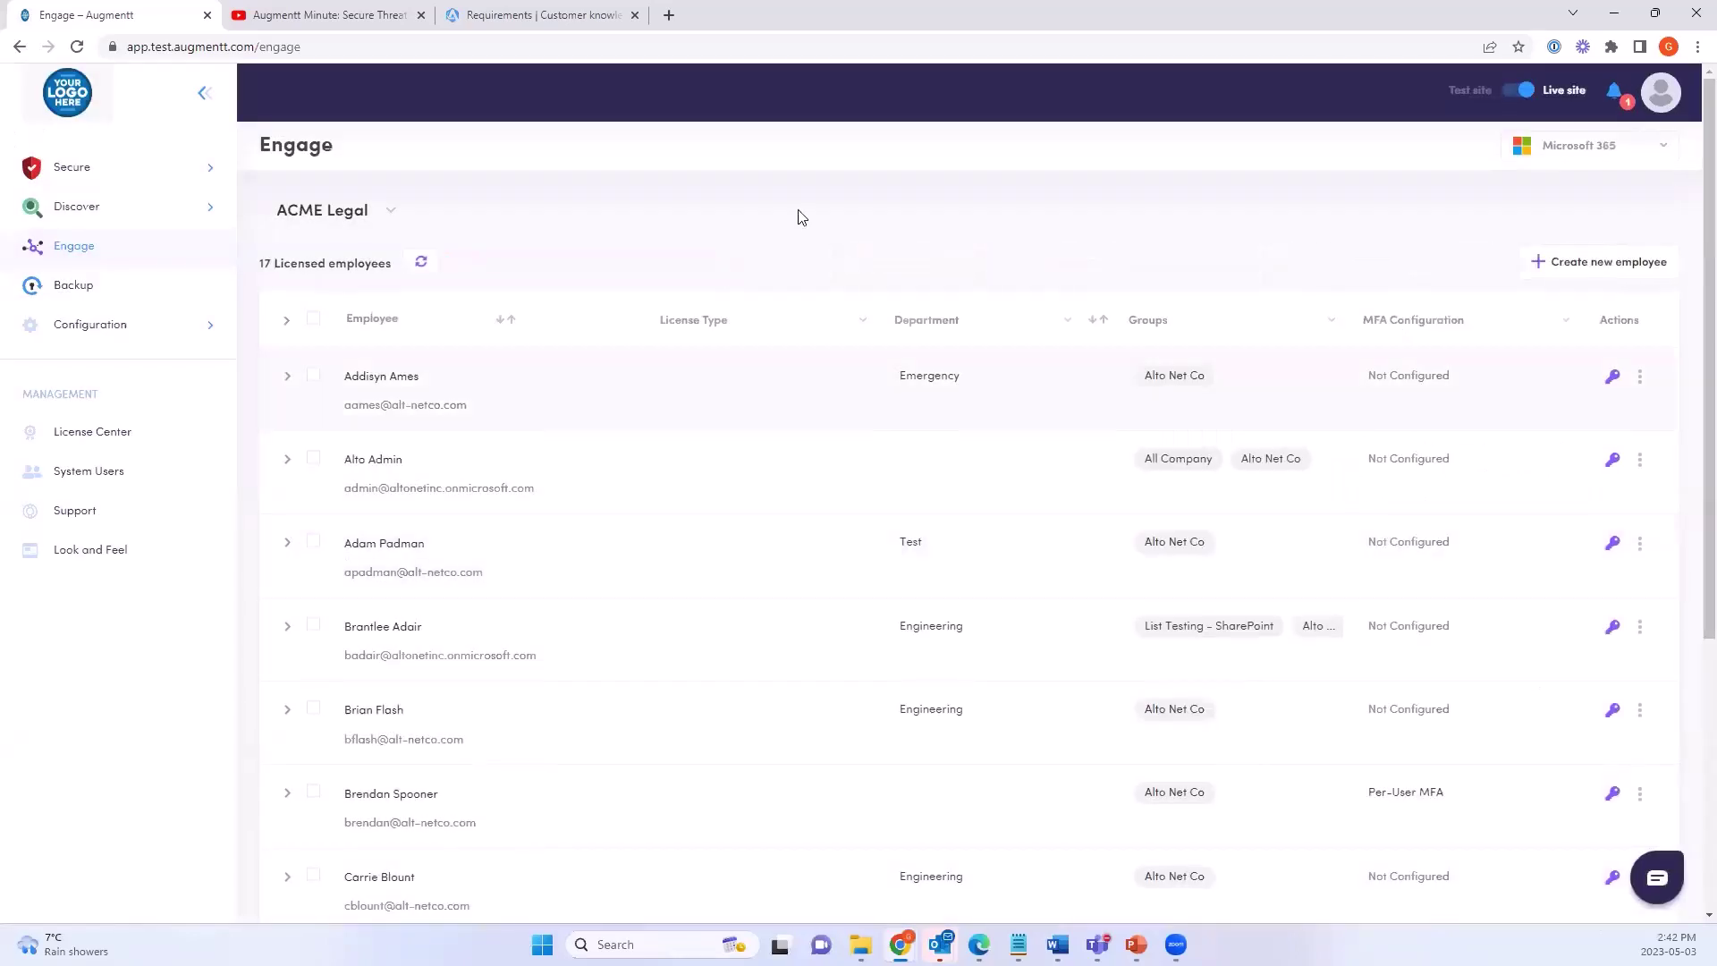
{"action": "left_click", "coordinate": [314, 544]}
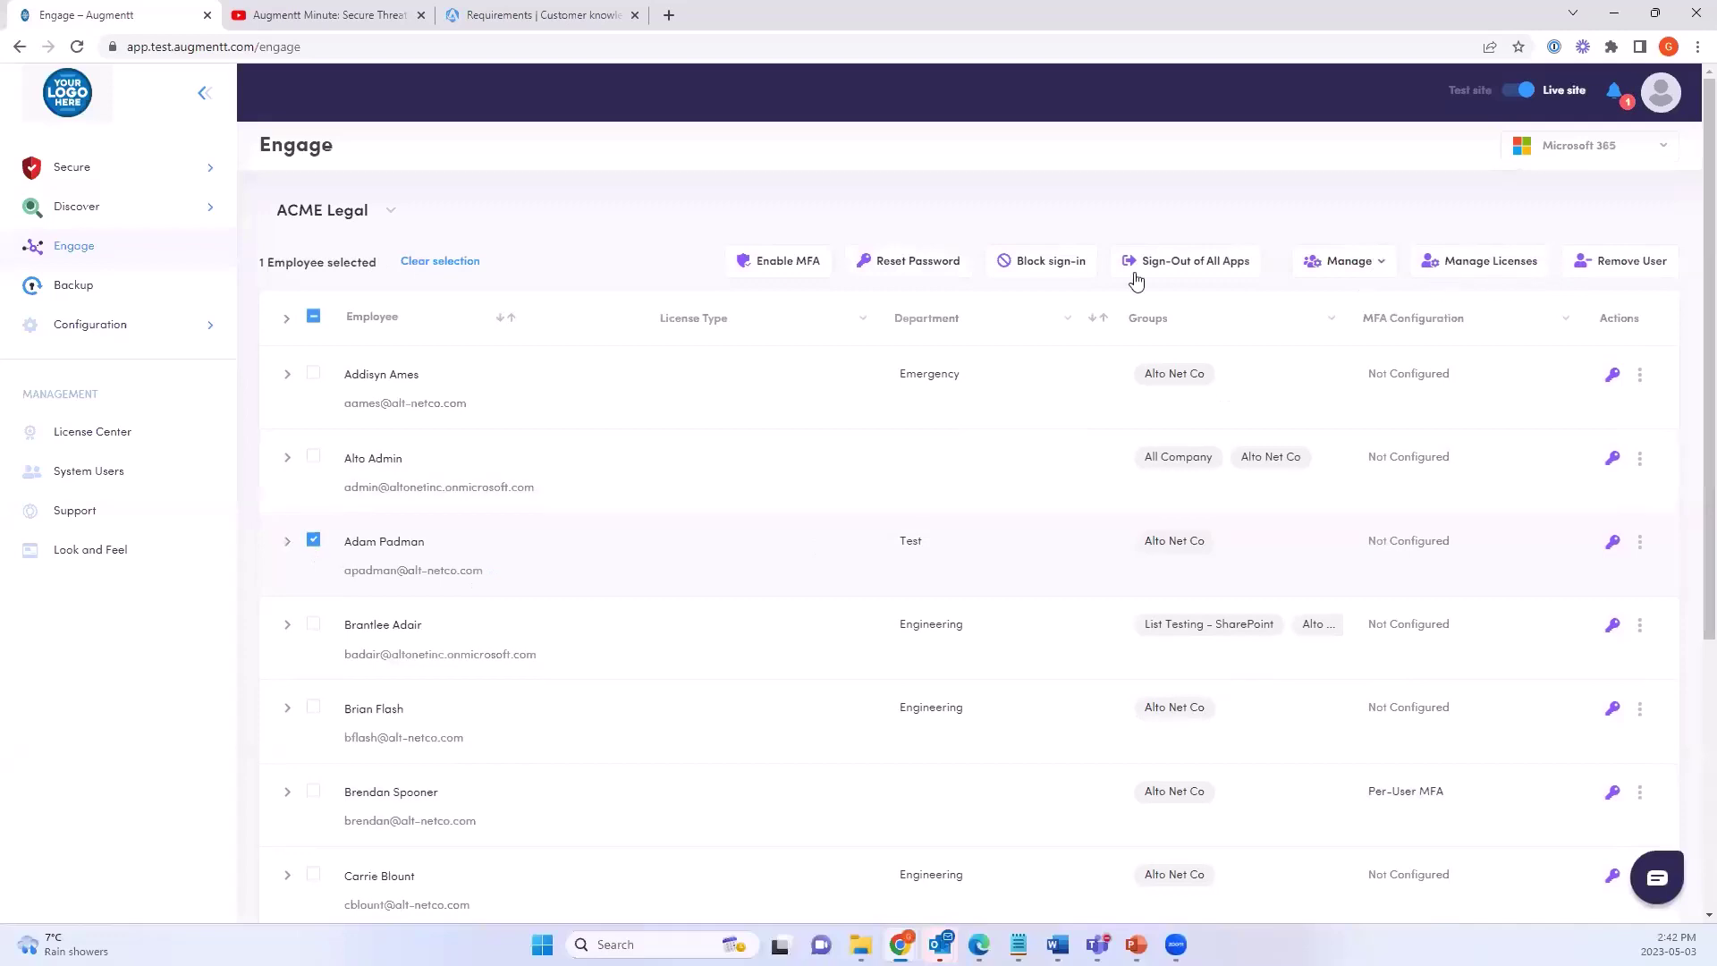
{"action": "left_click", "coordinate": [877, 267]}
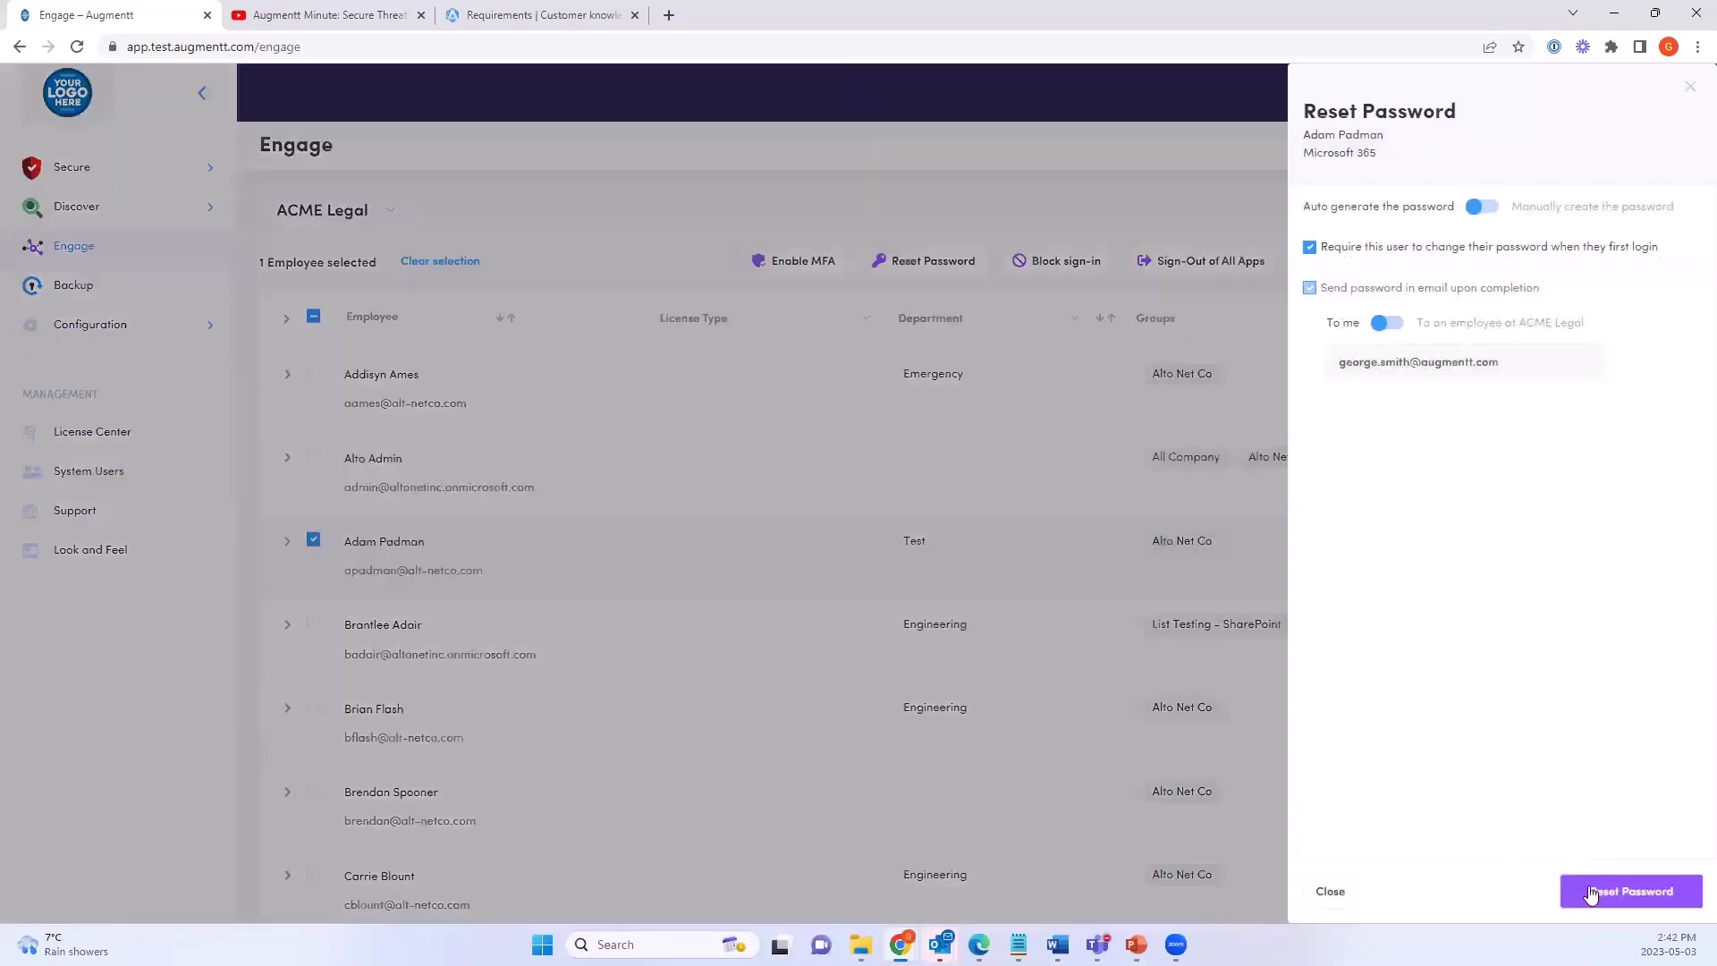
{"action": "left_click", "coordinate": [1329, 891]}
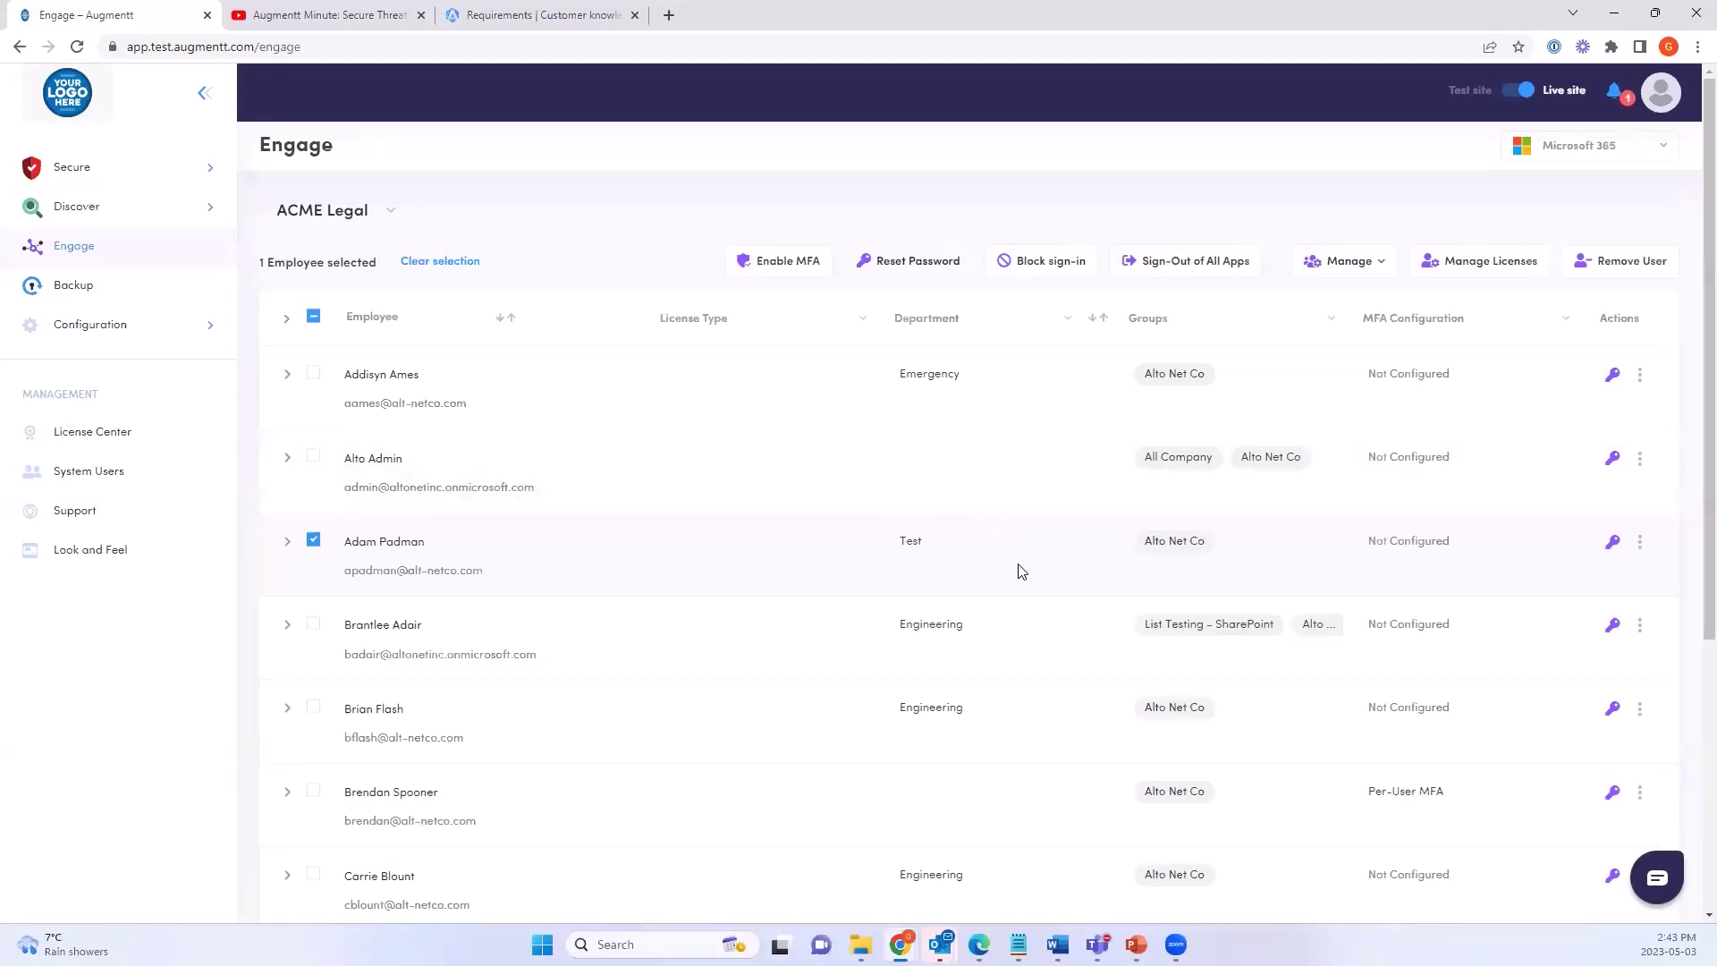
Select a different employee for Remove User and give a colleague access to their mailbox
{"action": "left_click", "coordinate": [312, 542]}
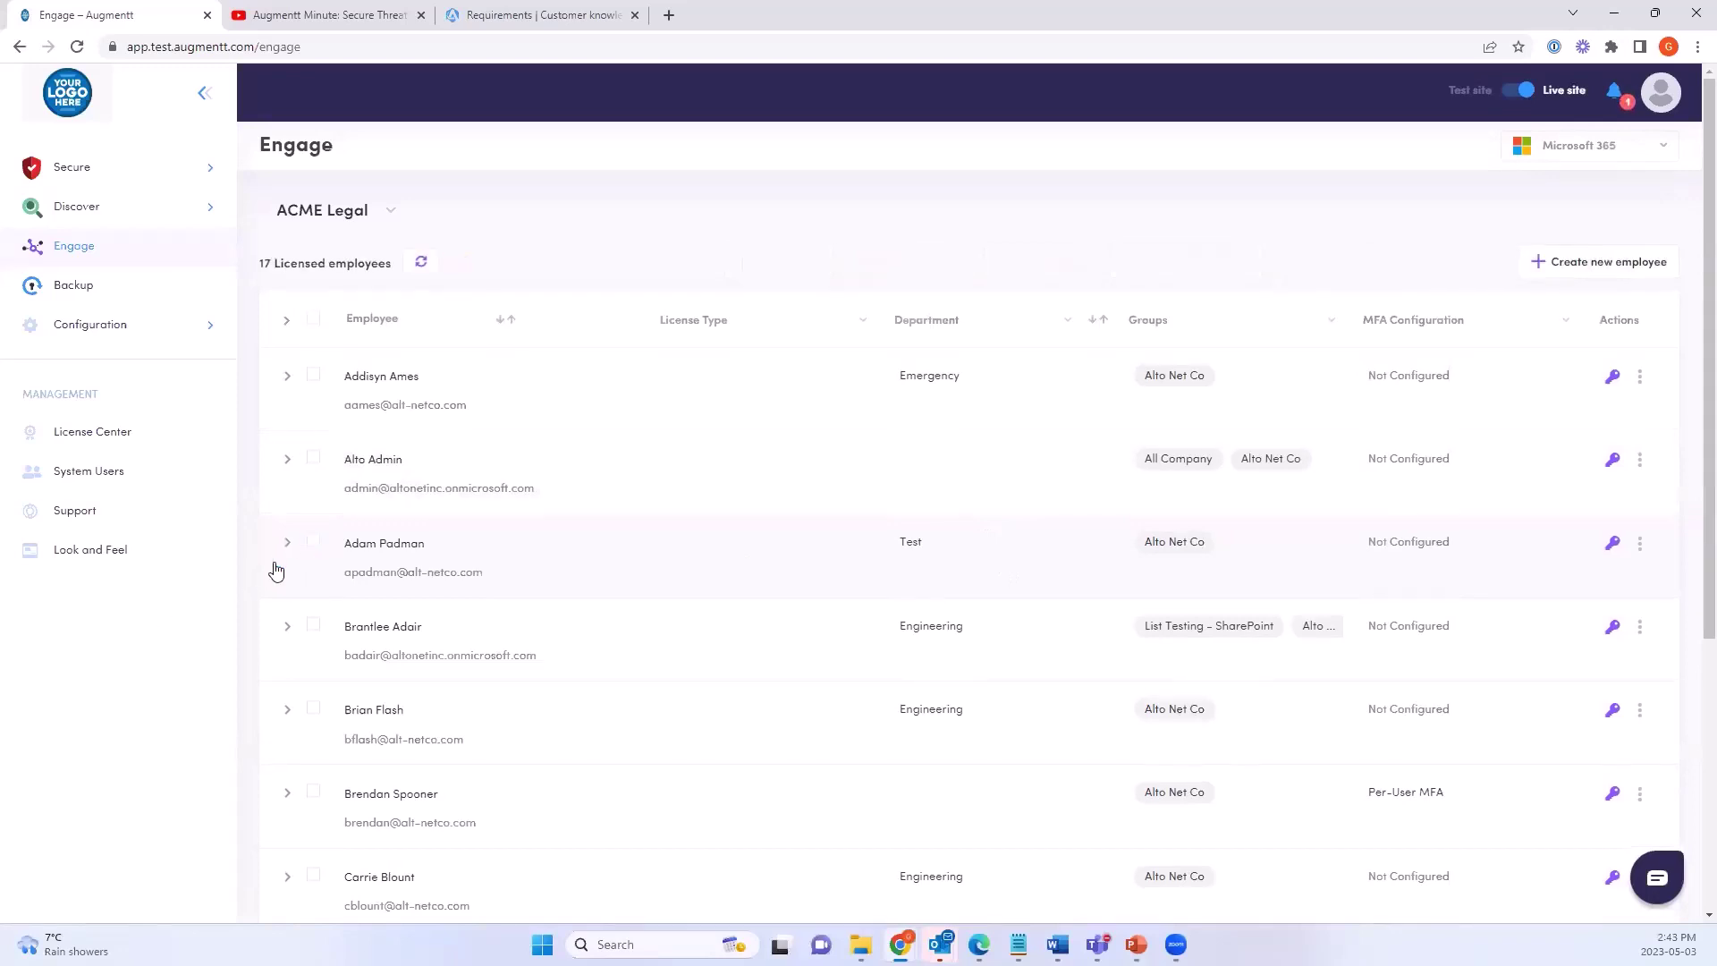
{"action": "left_click", "coordinate": [315, 708]}
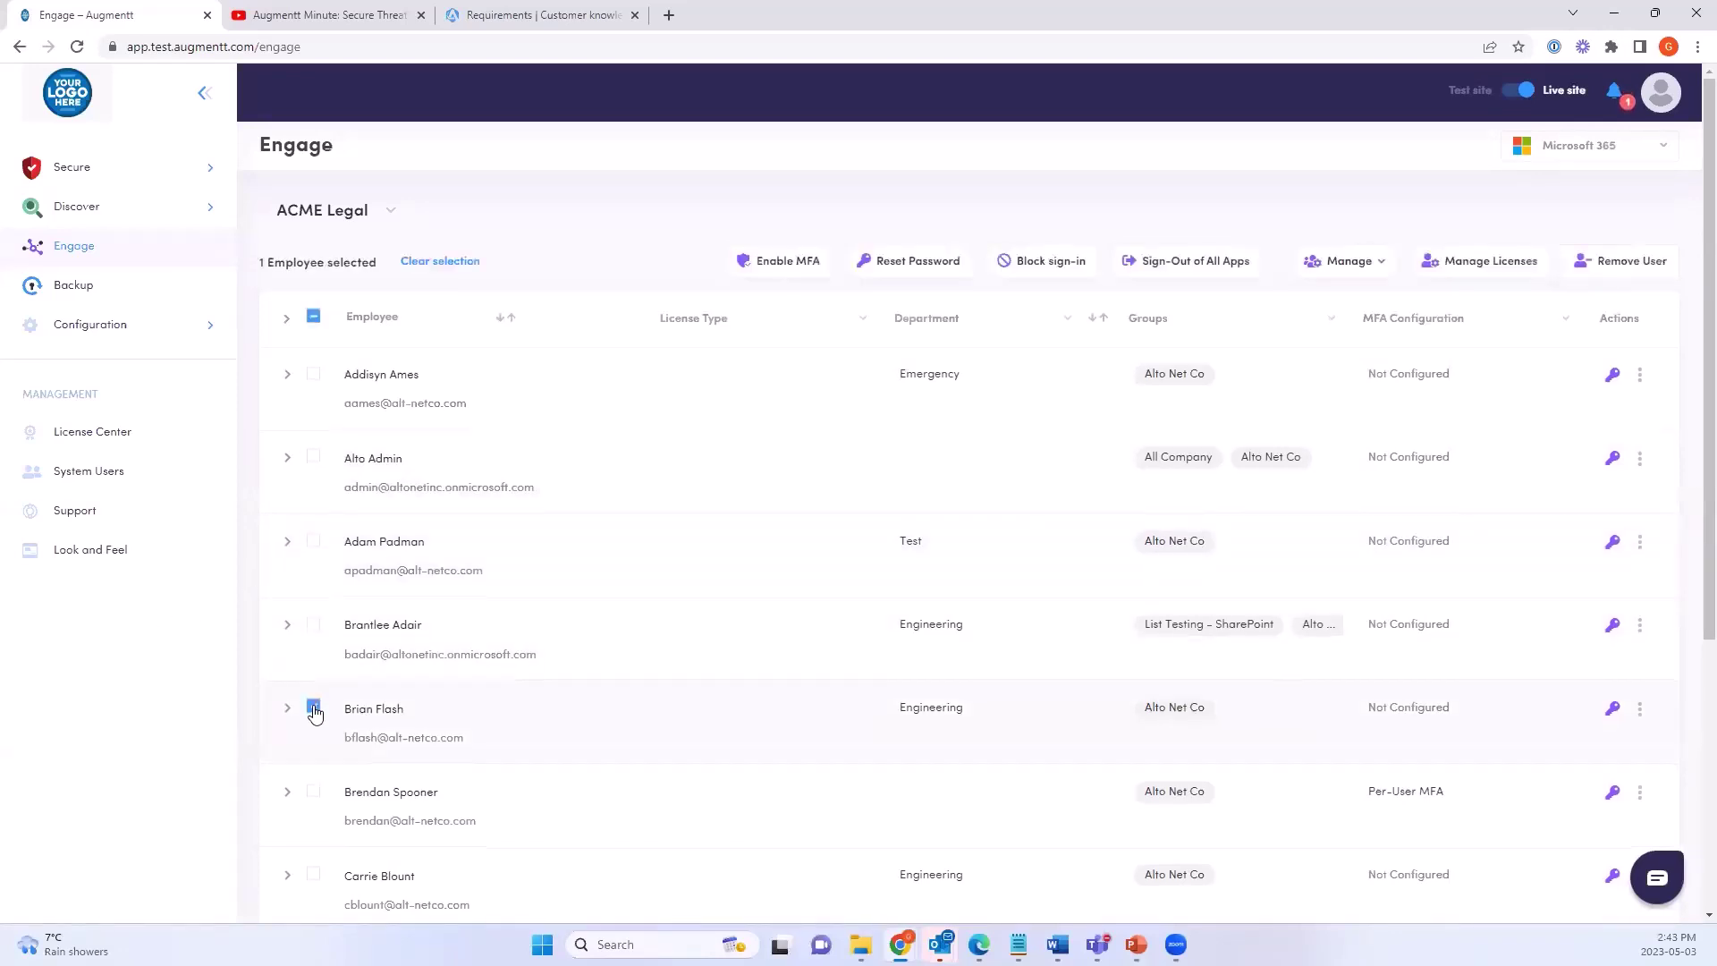
{"action": "left_click", "coordinate": [1603, 268]}
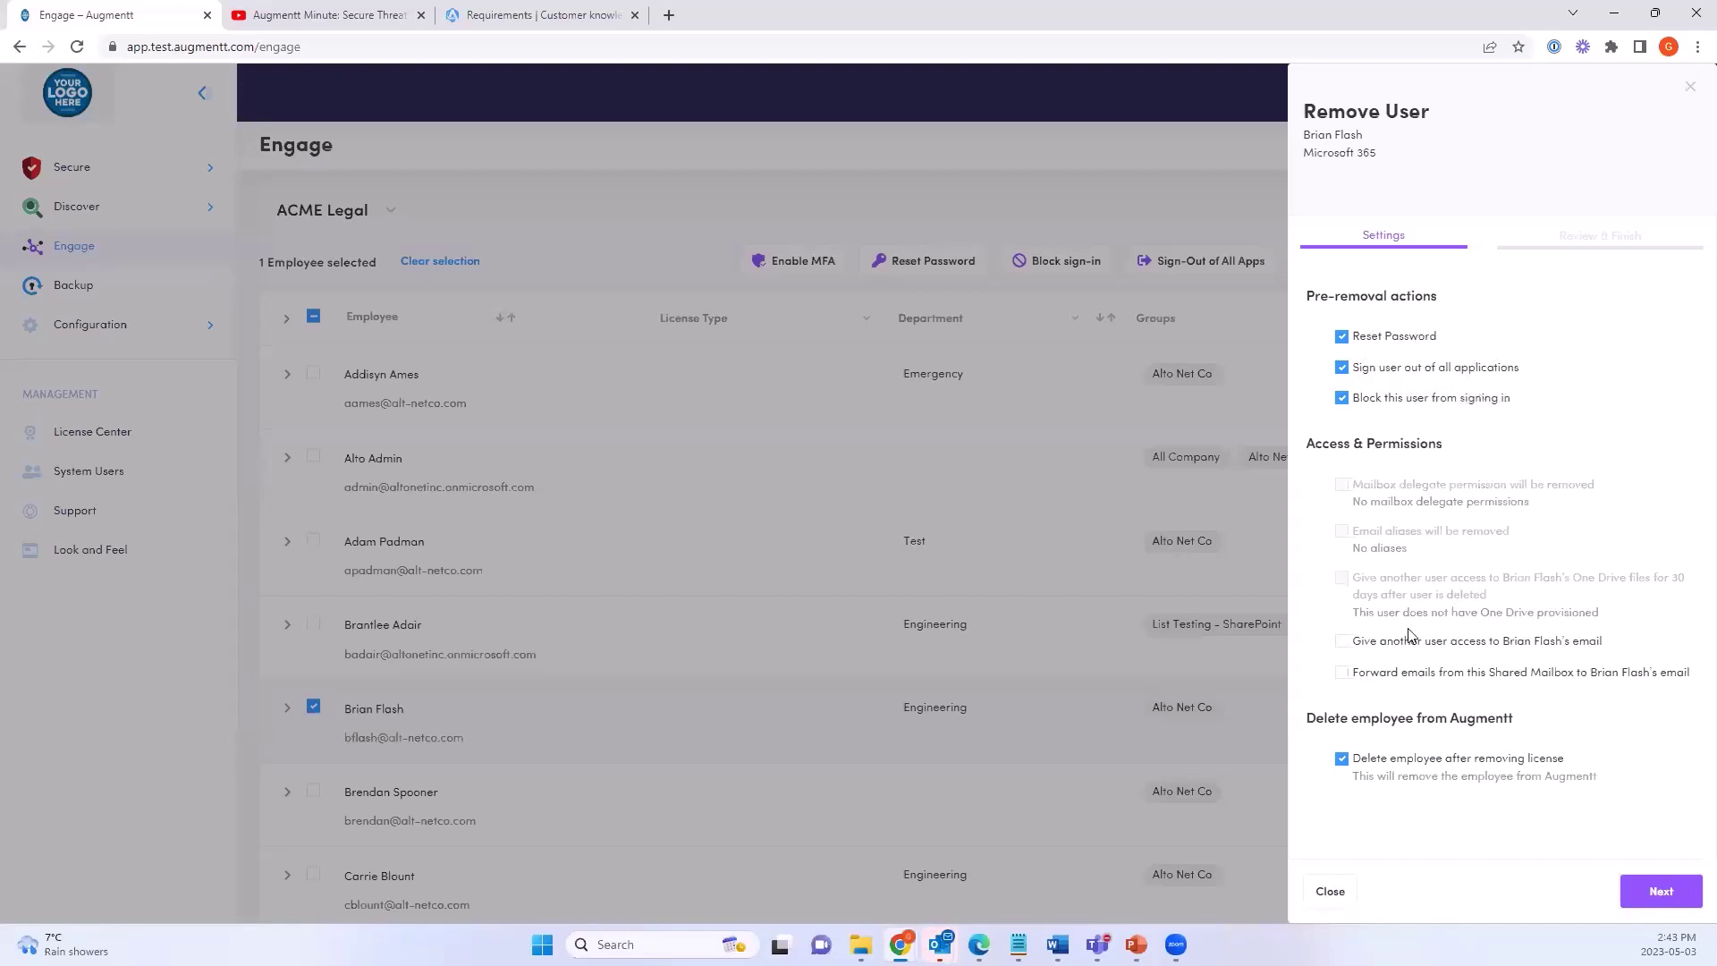
{"action": "left_click", "coordinate": [1343, 644]}
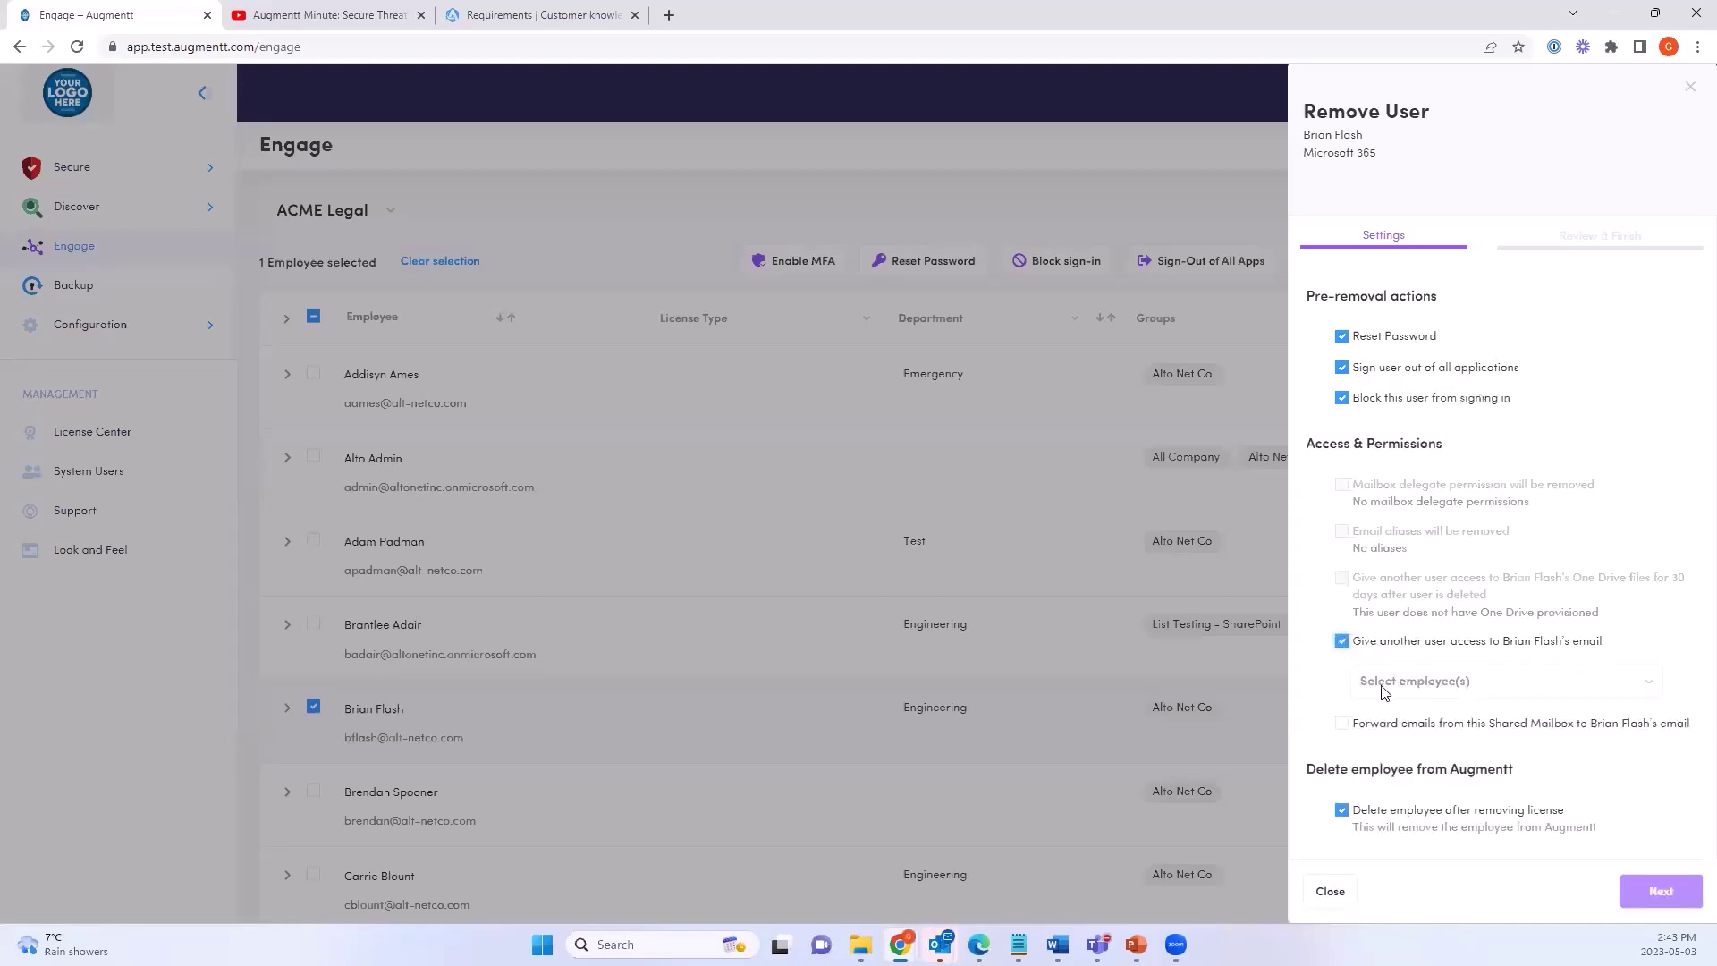
{"action": "left_click", "coordinate": [1382, 691]}
{"action": "left_click", "coordinate": [1429, 810]}
{"action": "scroll", "coordinate": [1467, 715], "scroll_direction": "down", "scroll_amount": 2}
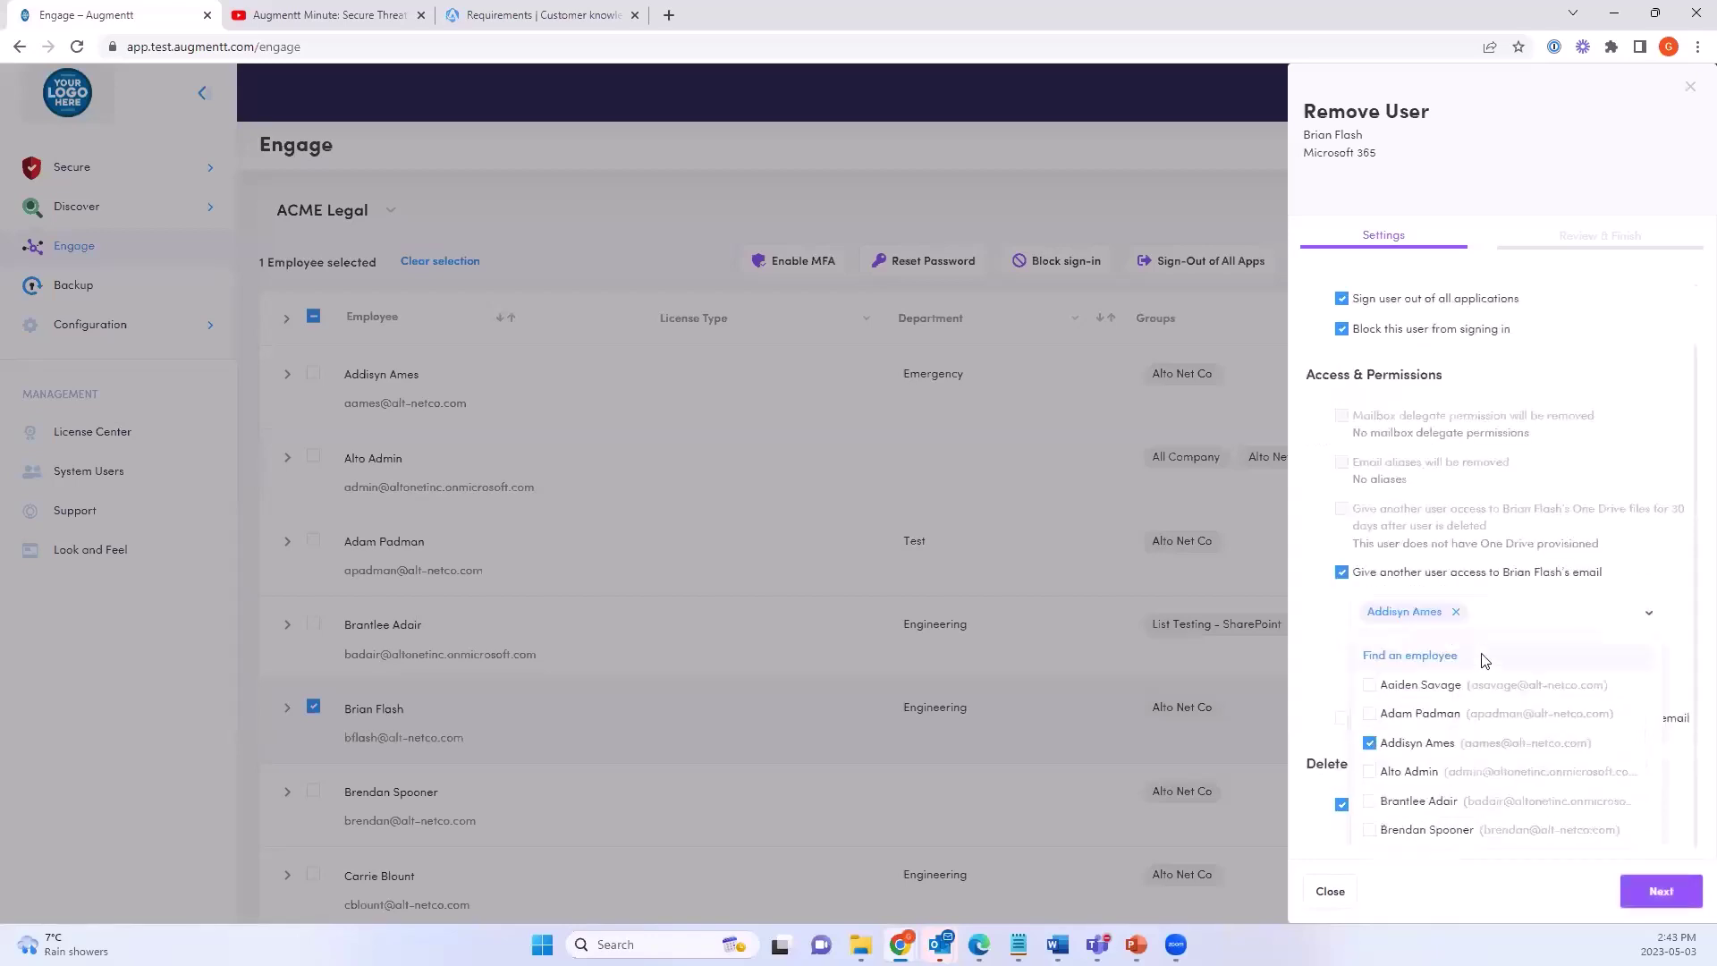
{"action": "left_click", "coordinate": [1643, 557]}
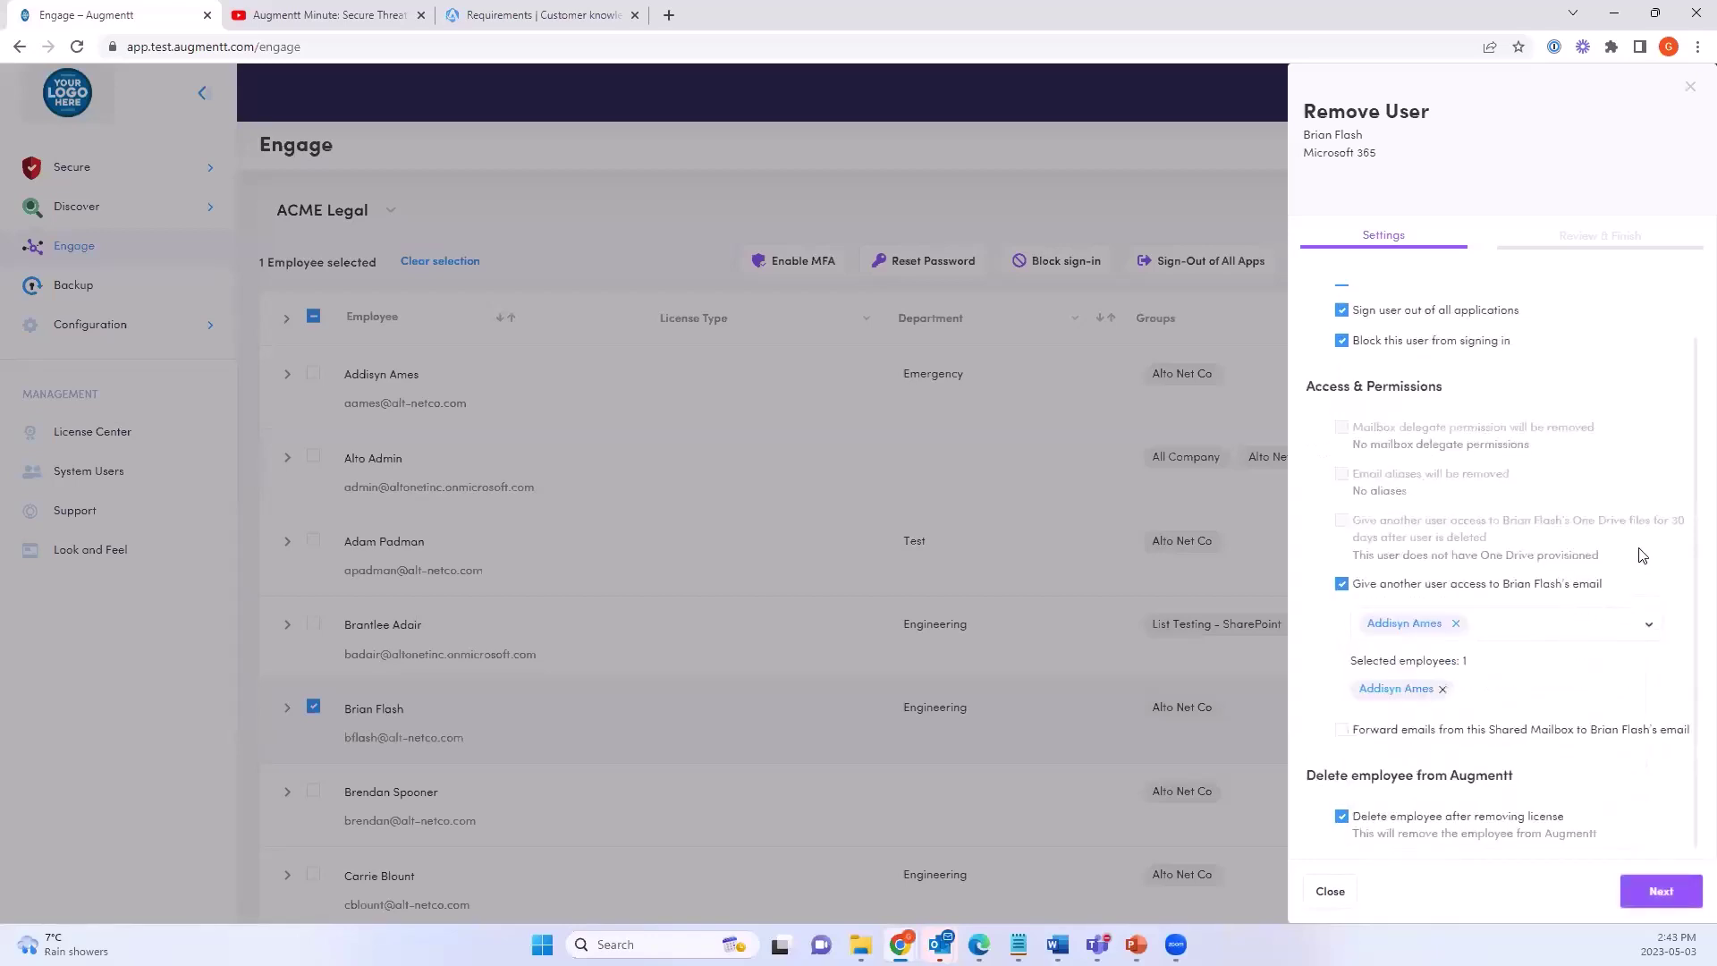
Forward the employee's emails to a colleague, review the summary, then close without deleting and deselect
{"action": "left_click", "coordinate": [1341, 730]}
{"action": "scroll", "coordinate": [1476, 742], "scroll_direction": "down", "scroll_amount": 1}
{"action": "left_click", "coordinate": [1485, 729]}
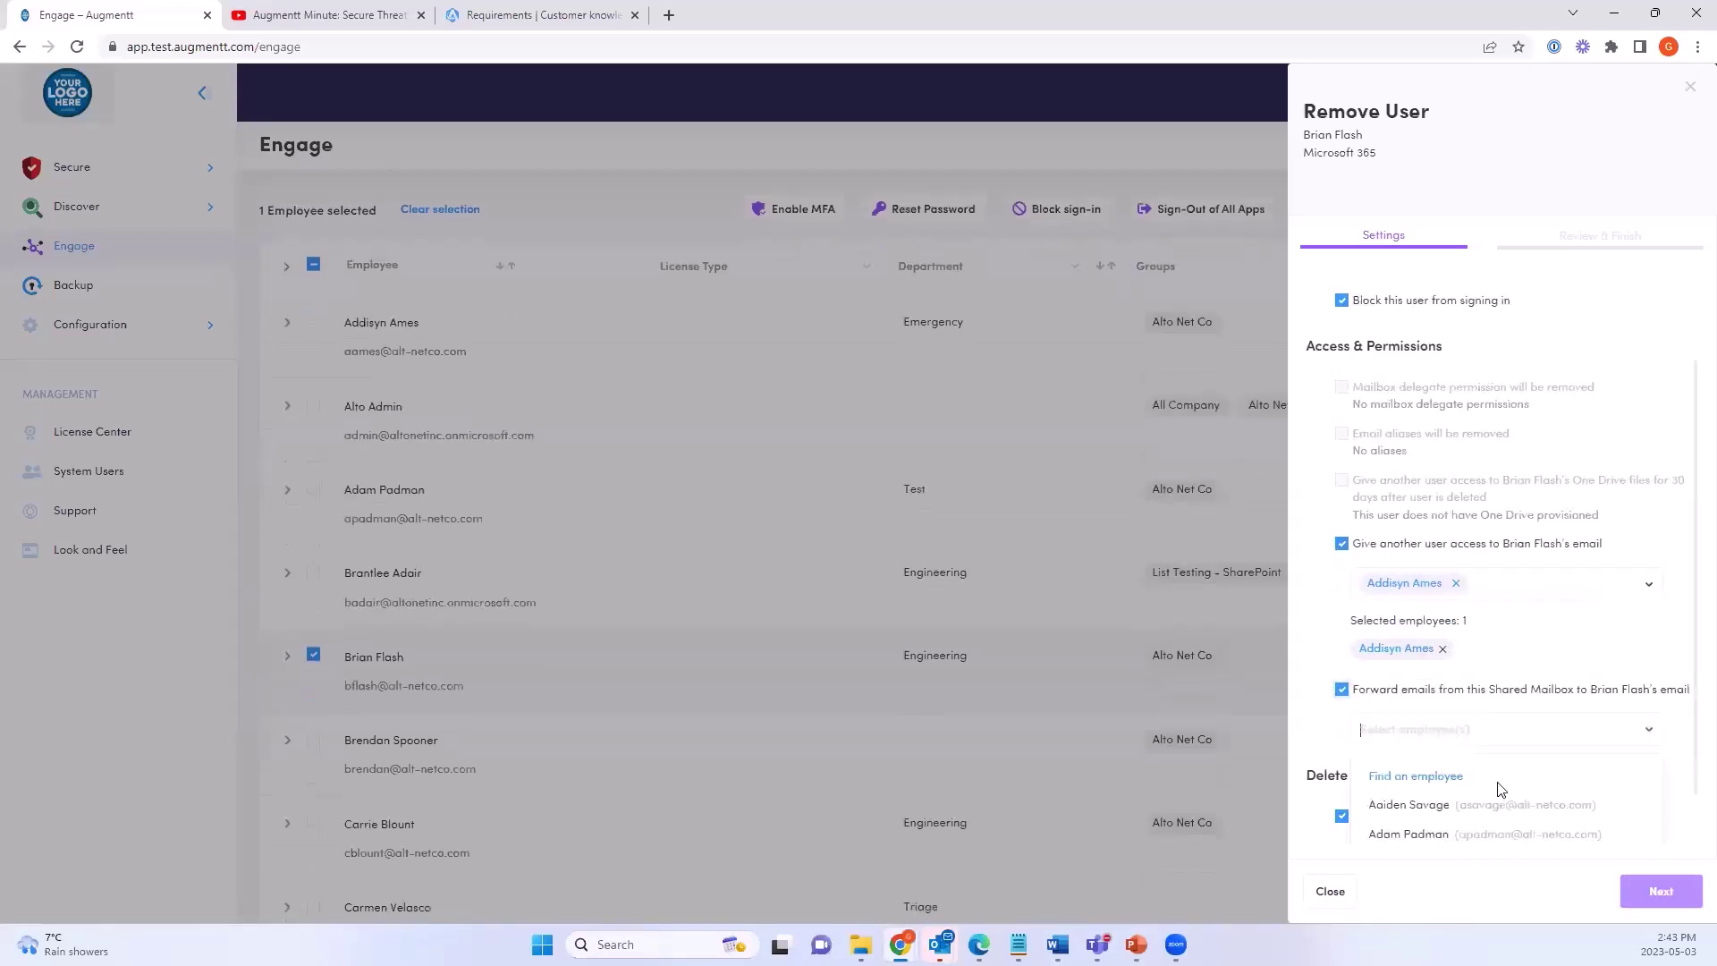
{"action": "left_click", "coordinate": [1499, 833]}
{"action": "left_click", "coordinate": [1659, 891]}
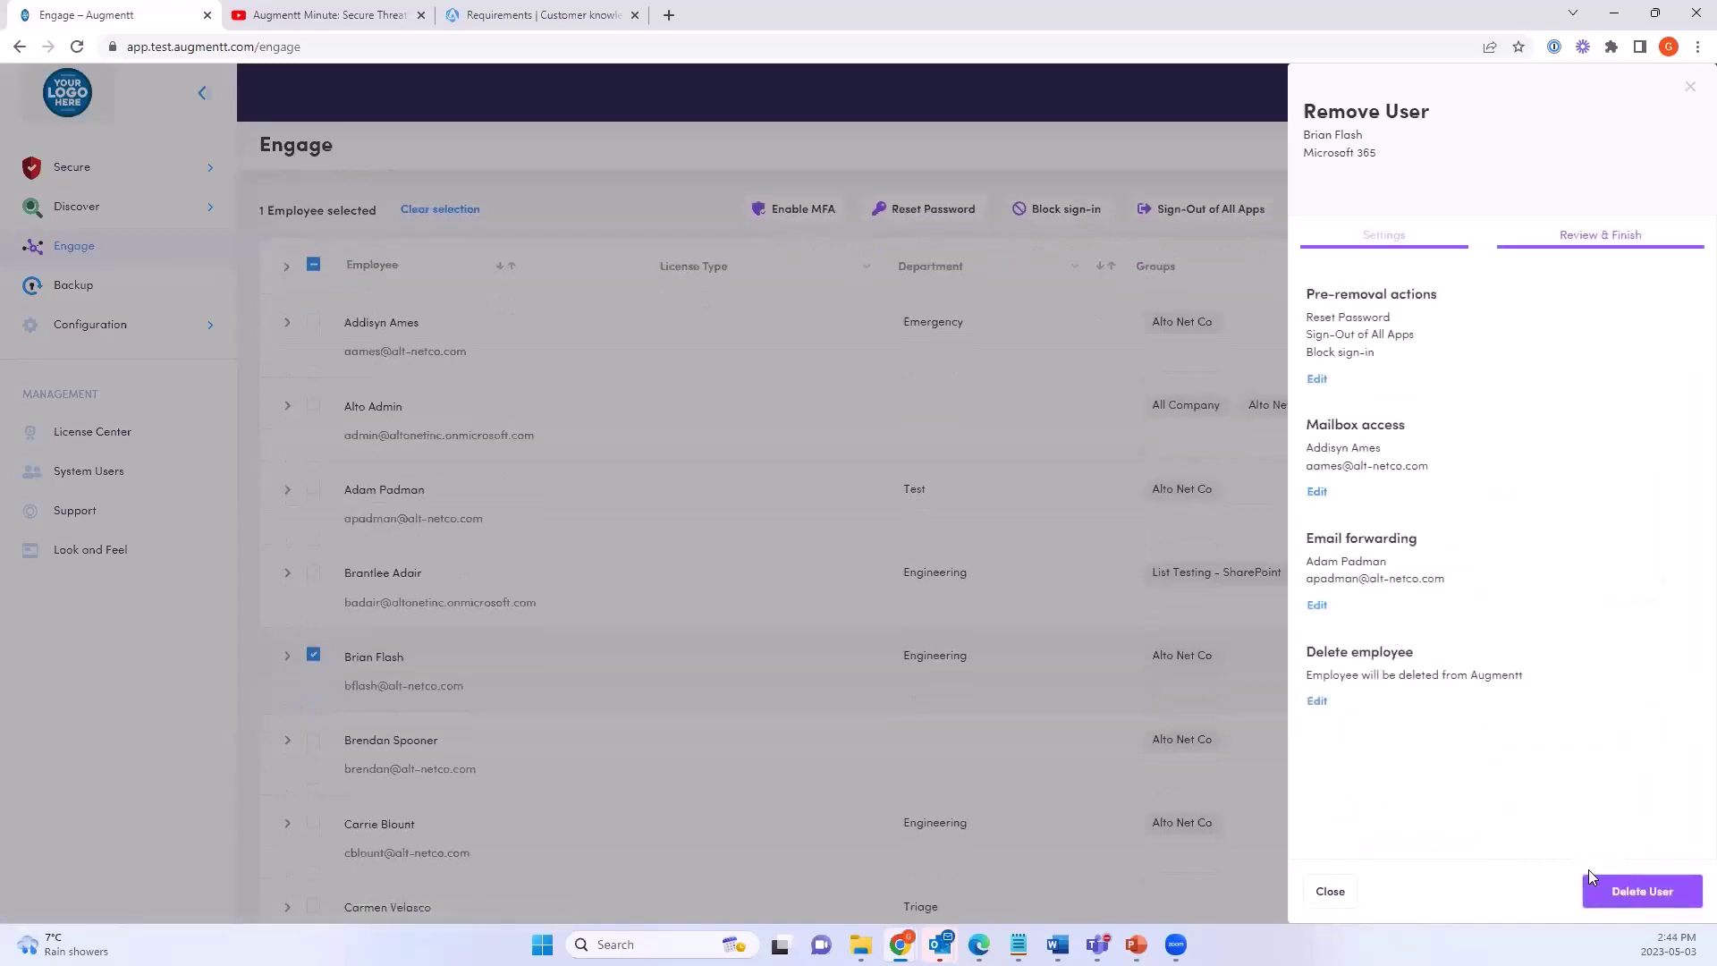
{"action": "left_click", "coordinate": [1330, 892]}
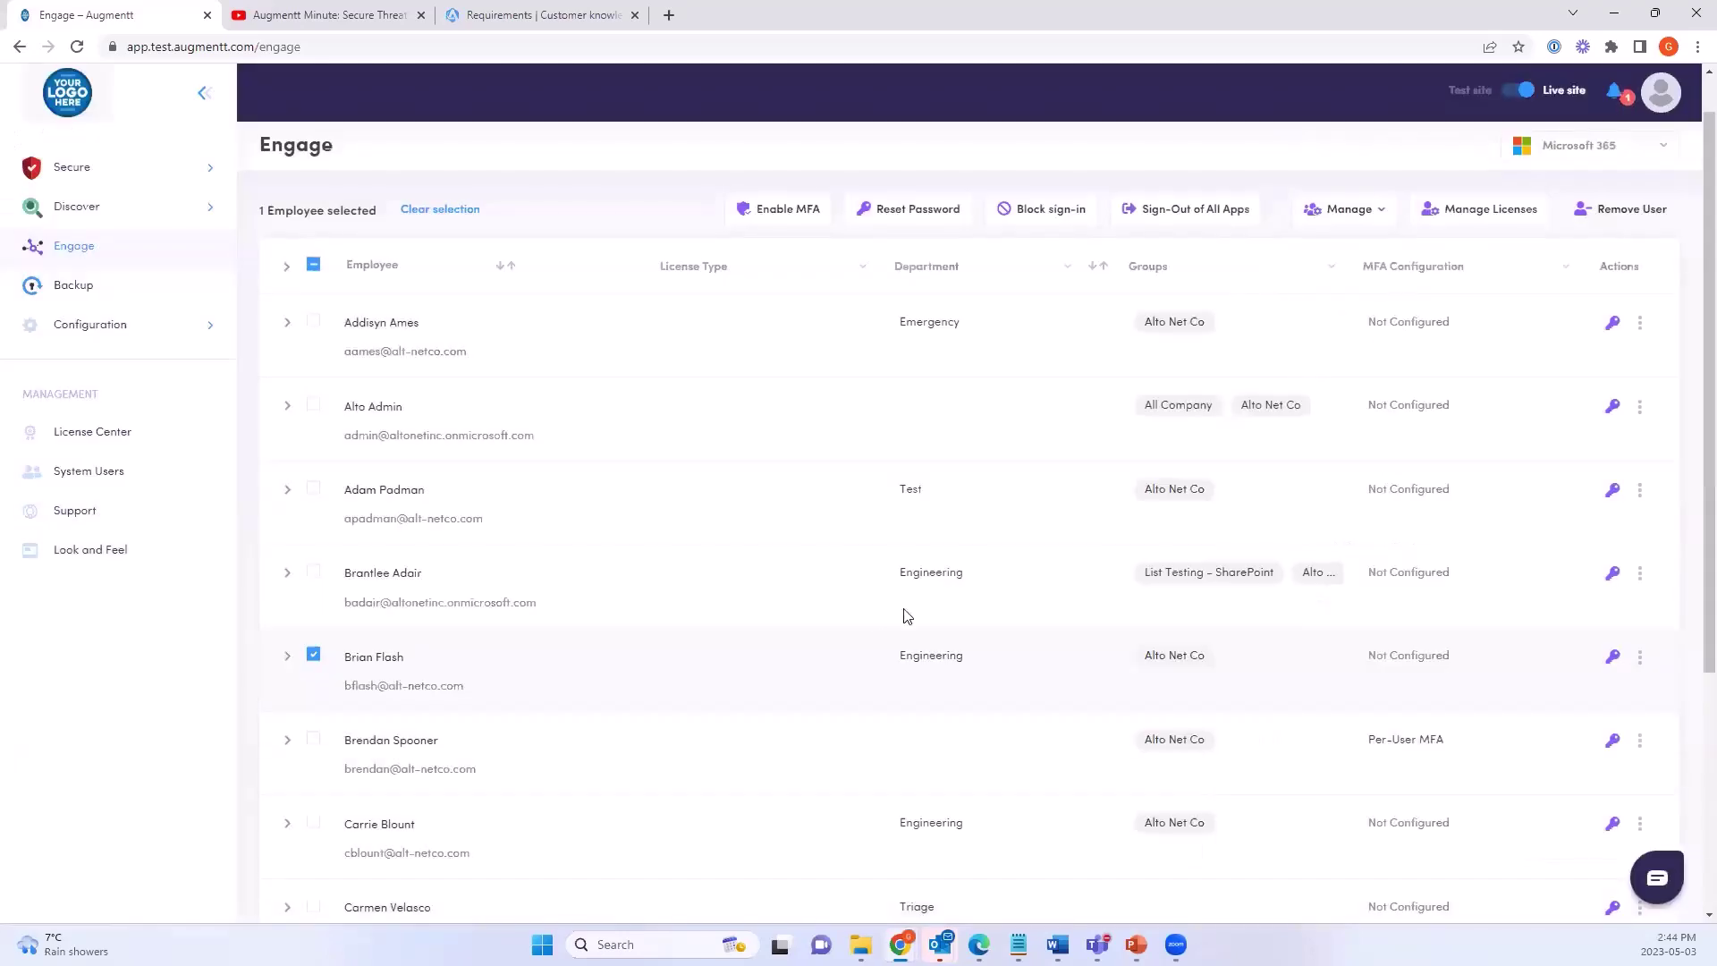
{"action": "scroll", "coordinate": [273, 631], "scroll_direction": "down", "scroll_amount": 1}
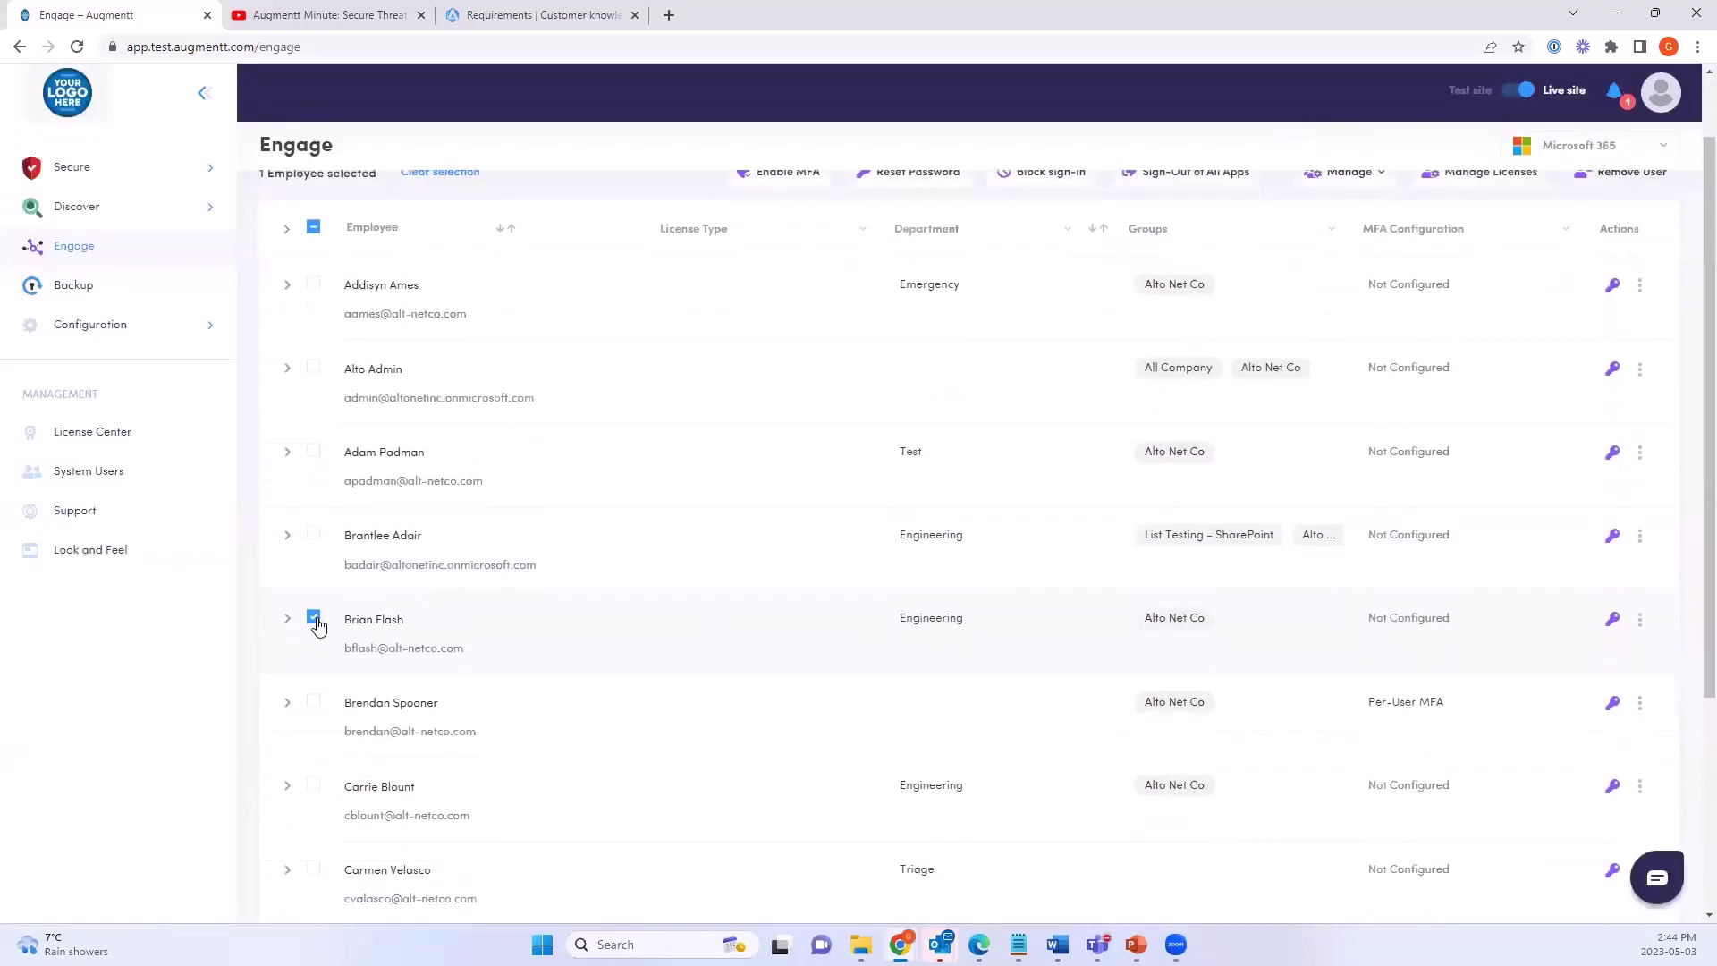
{"action": "left_click", "coordinate": [313, 617]}
Open Application Usage under Discover for all companies
{"action": "scroll", "coordinate": [905, 648], "scroll_direction": "up", "scroll_amount": 2}
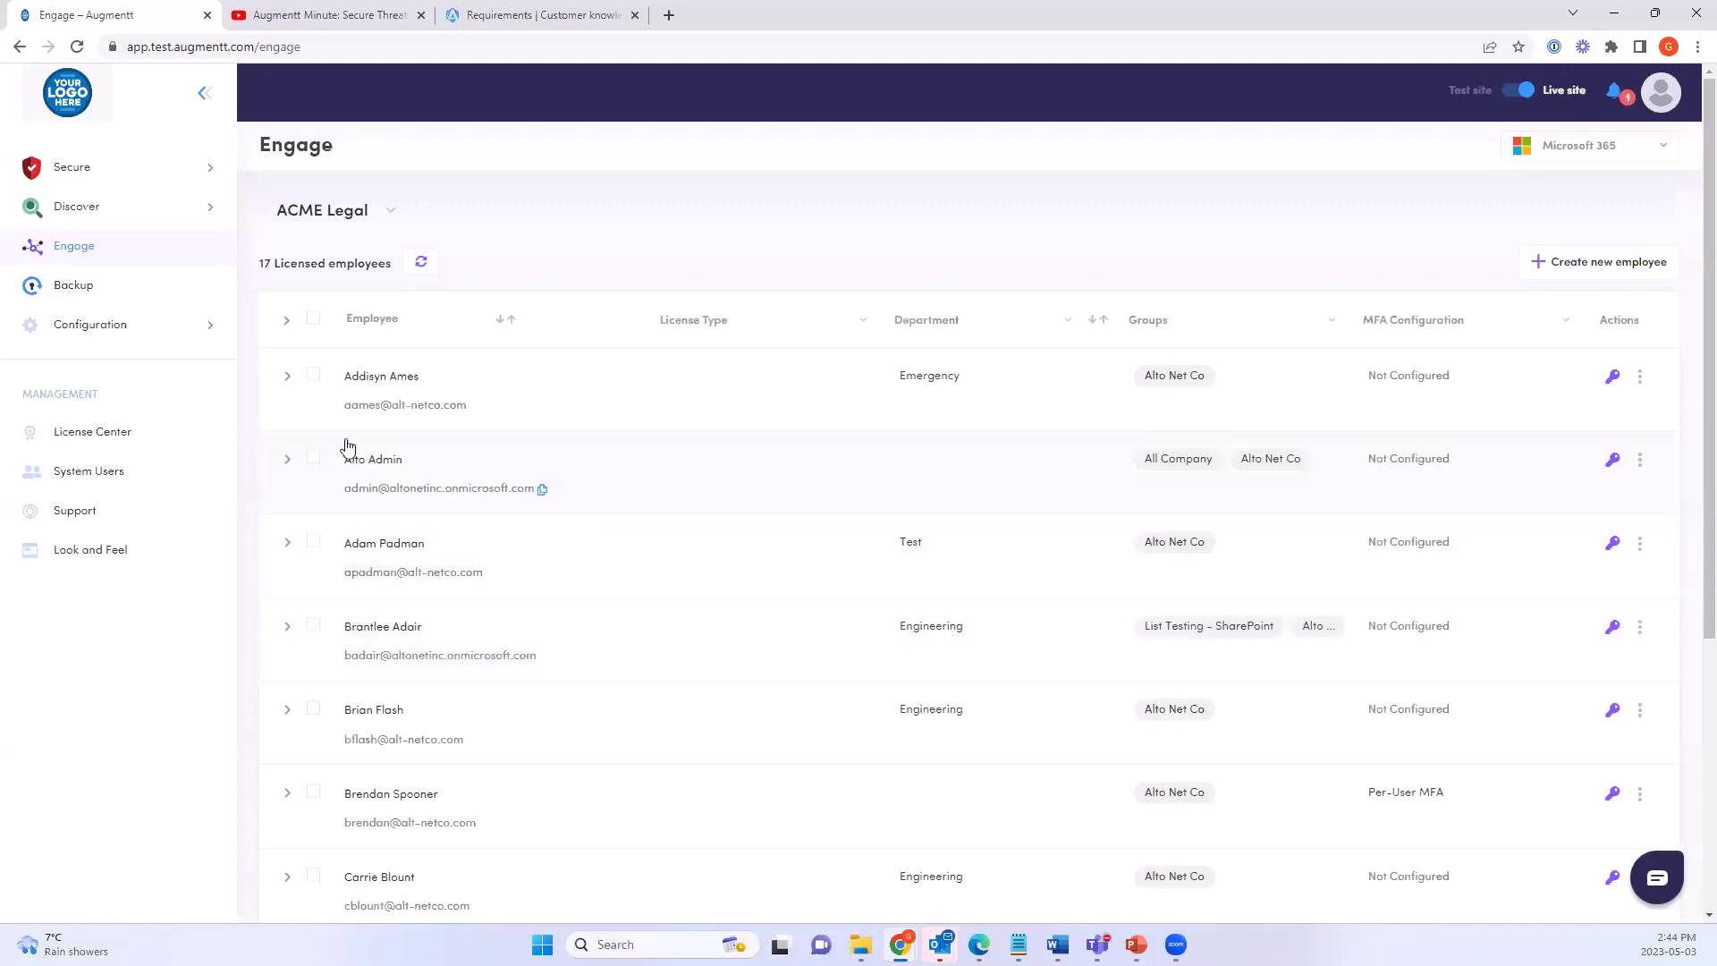
{"action": "left_click", "coordinate": [109, 211]}
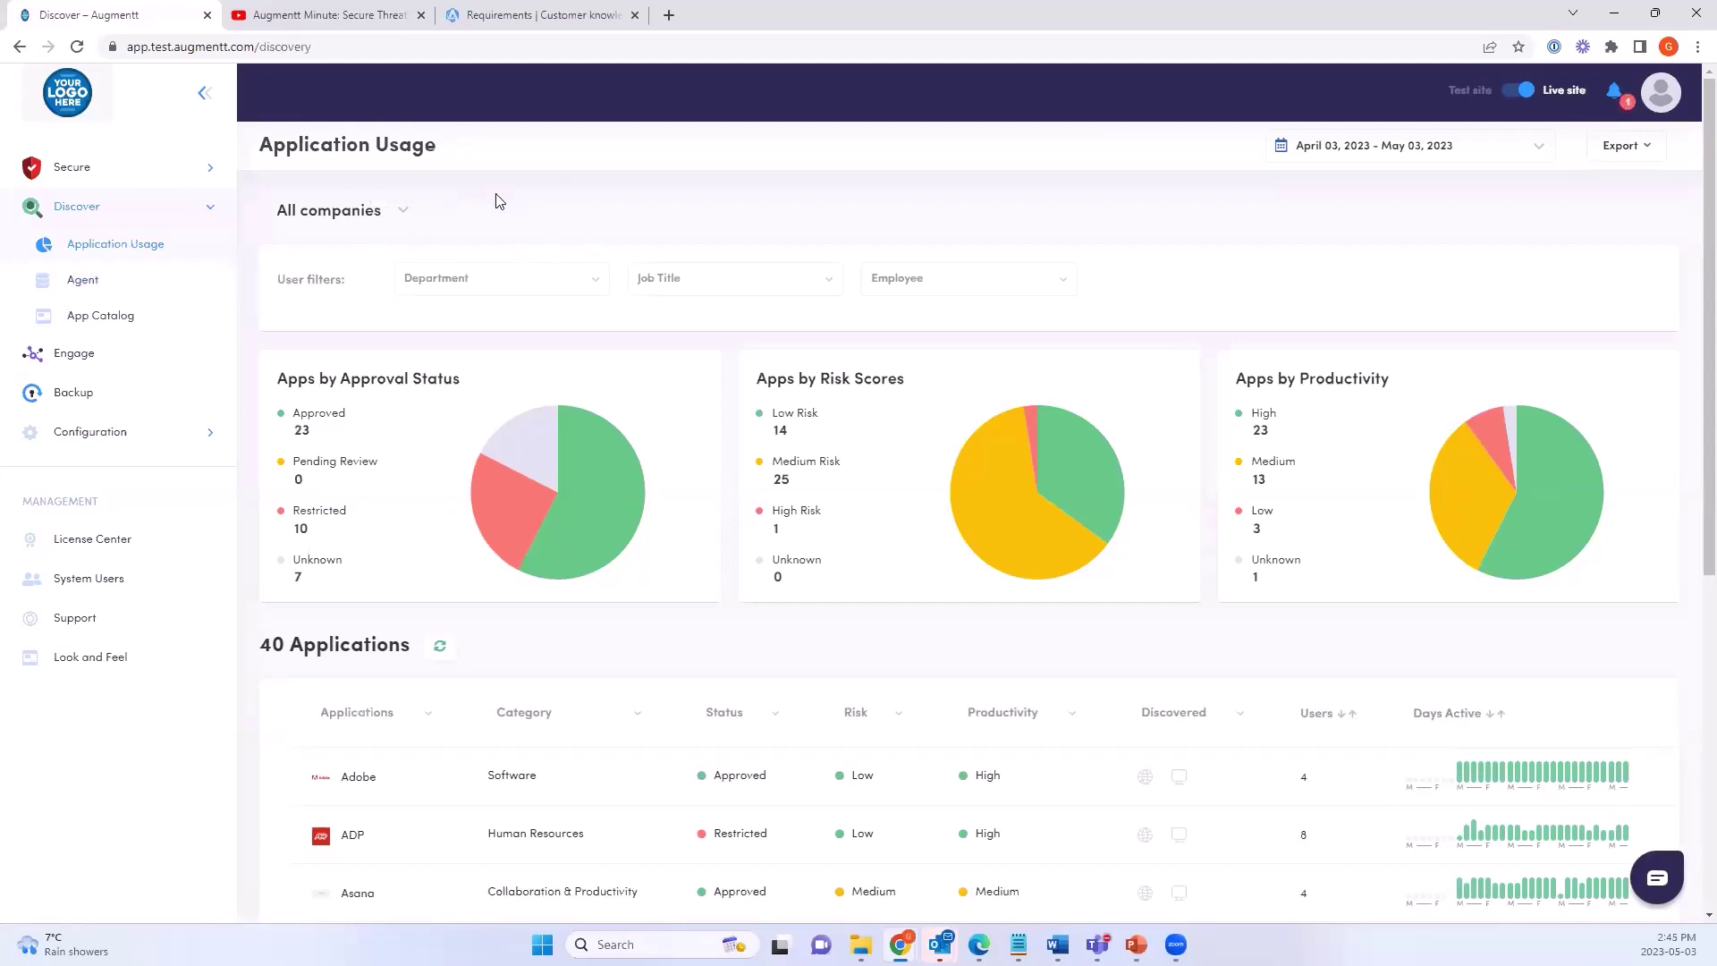
Check the export and date-range options, then filter Application Usage to ACME Marketing
{"action": "left_click", "coordinate": [1653, 152]}
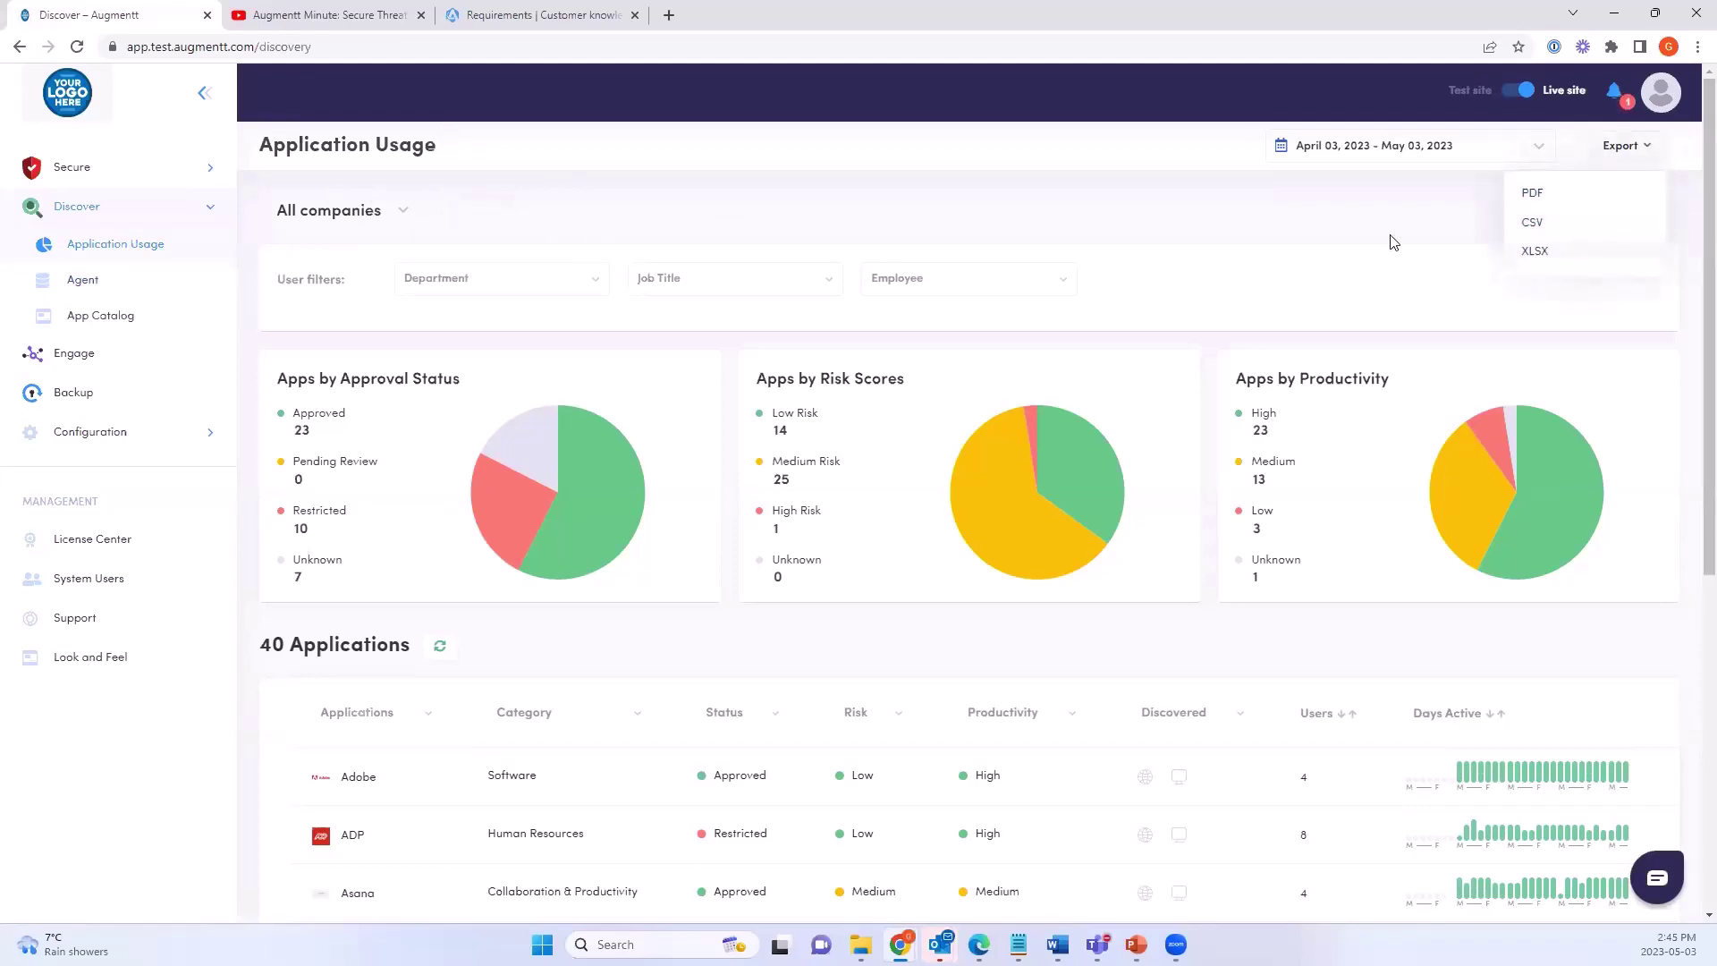
{"action": "left_click", "coordinate": [1516, 147]}
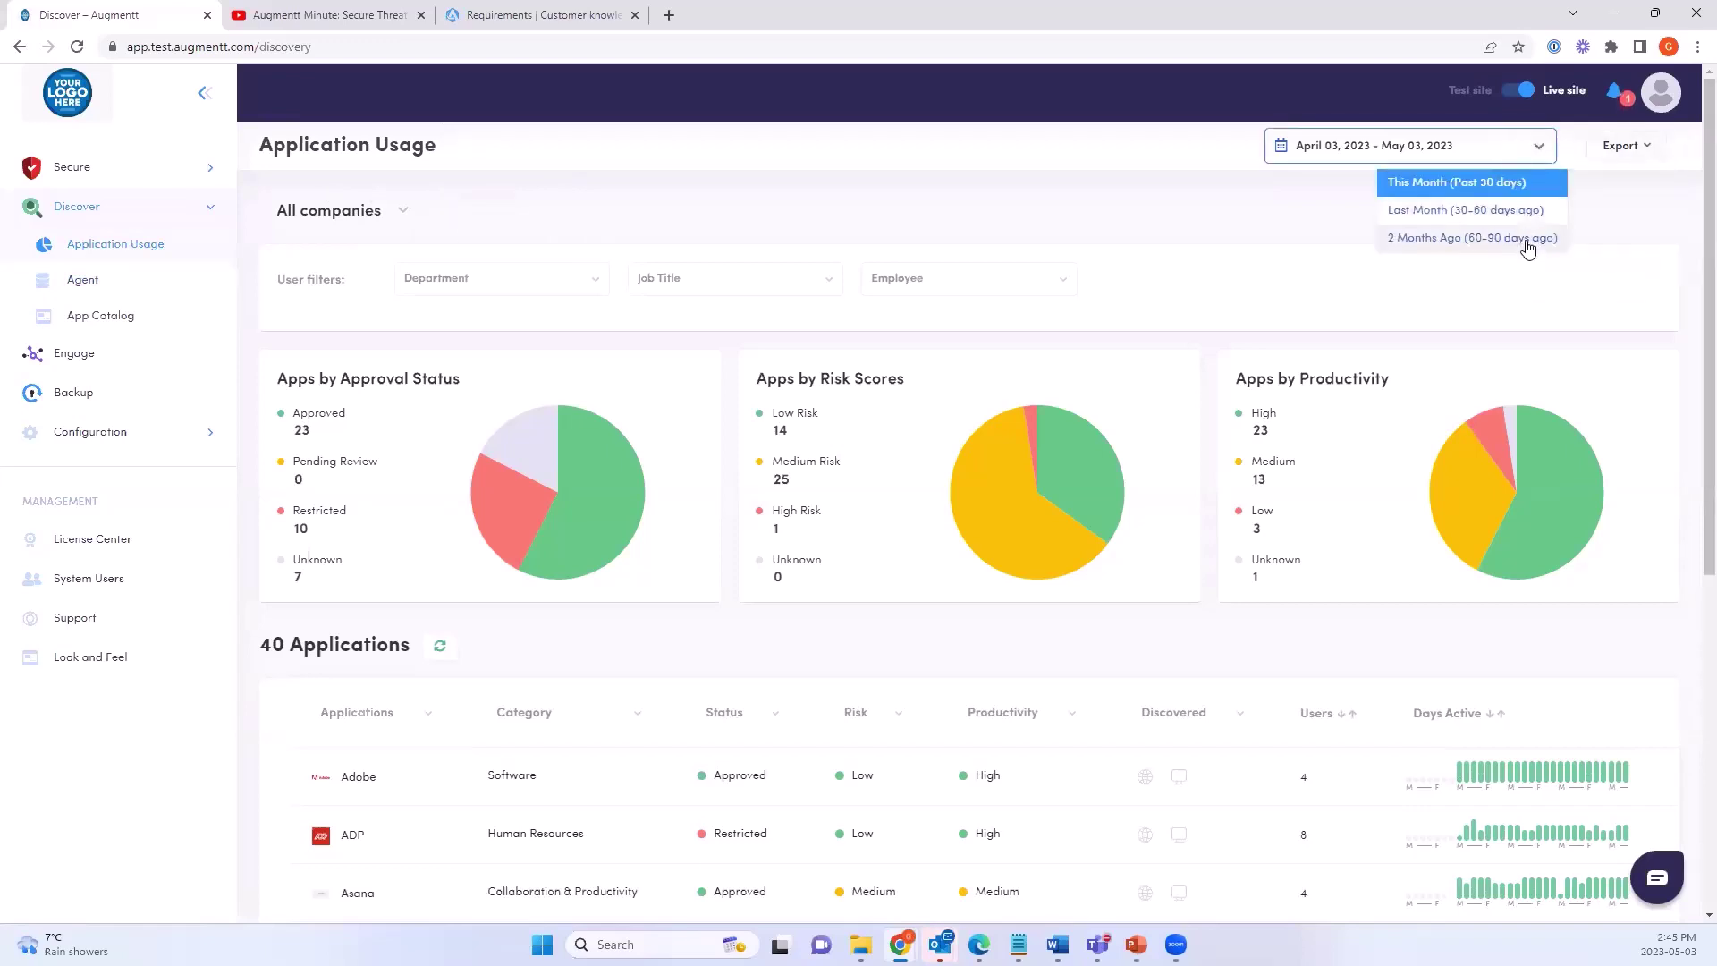
{"action": "left_click", "coordinate": [1297, 225]}
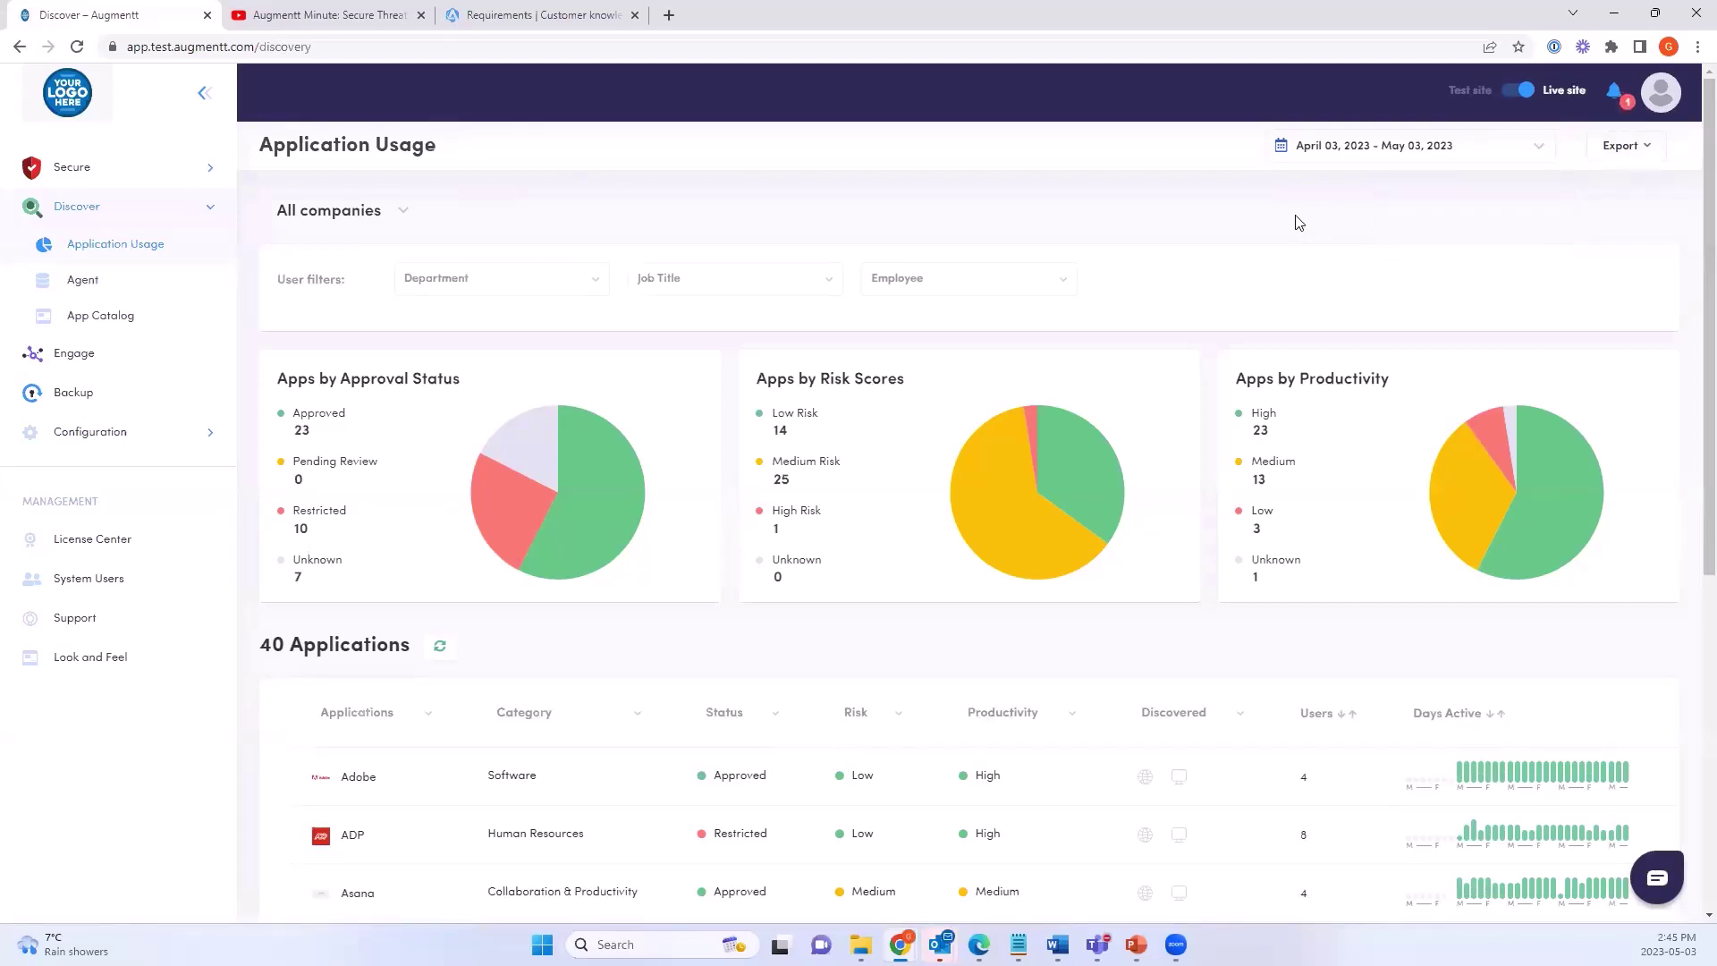
{"action": "left_click", "coordinate": [403, 221]}
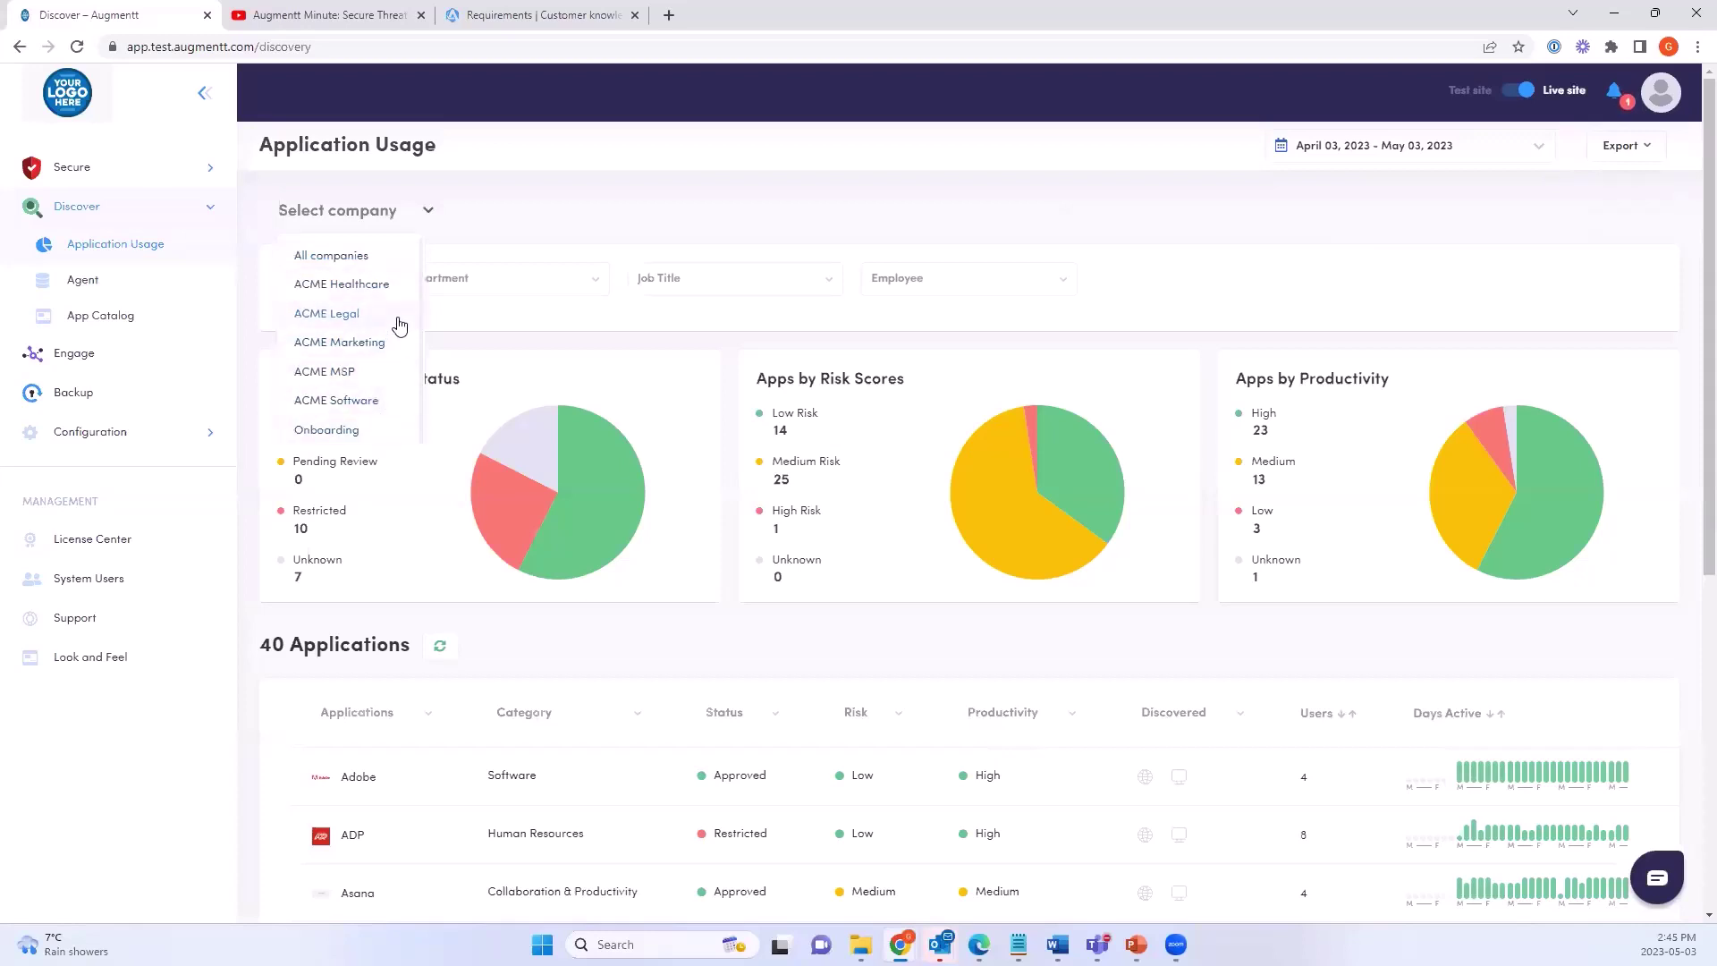
{"action": "left_click", "coordinate": [363, 349]}
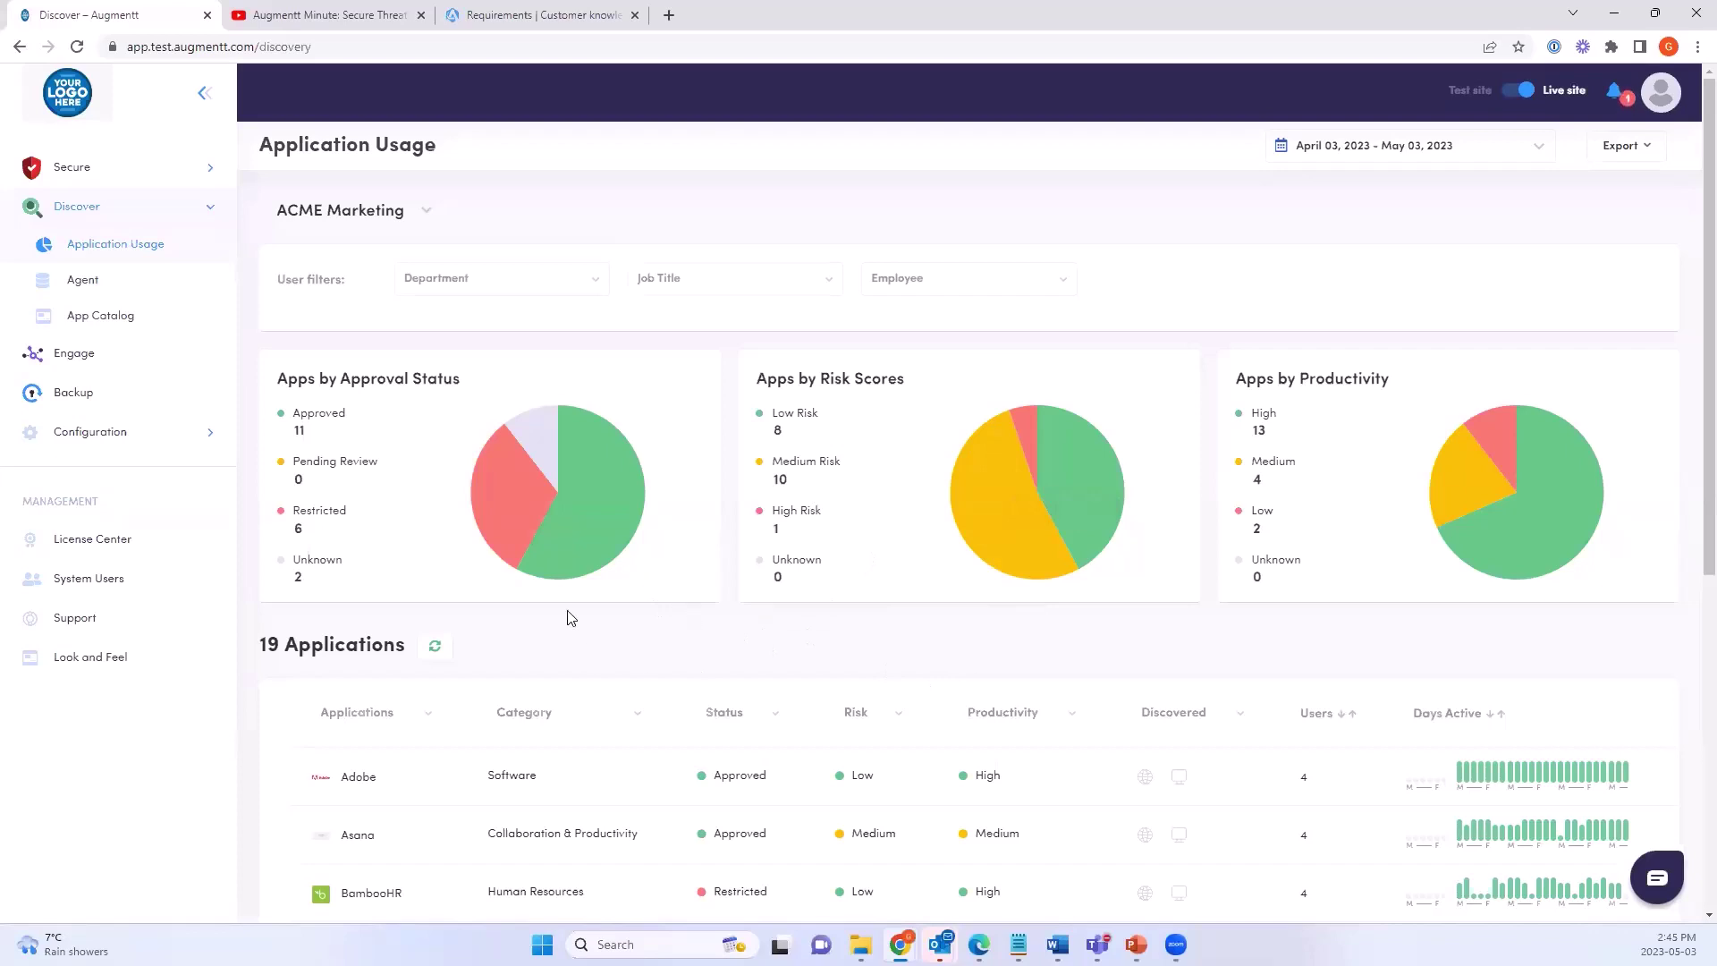
{"action": "mouse_move", "coordinate": [984, 524]}
{"action": "mouse_move", "coordinate": [1000, 443]}
{"action": "scroll", "coordinate": [1000, 441], "scroll_direction": "down", "scroll_amount": 1}
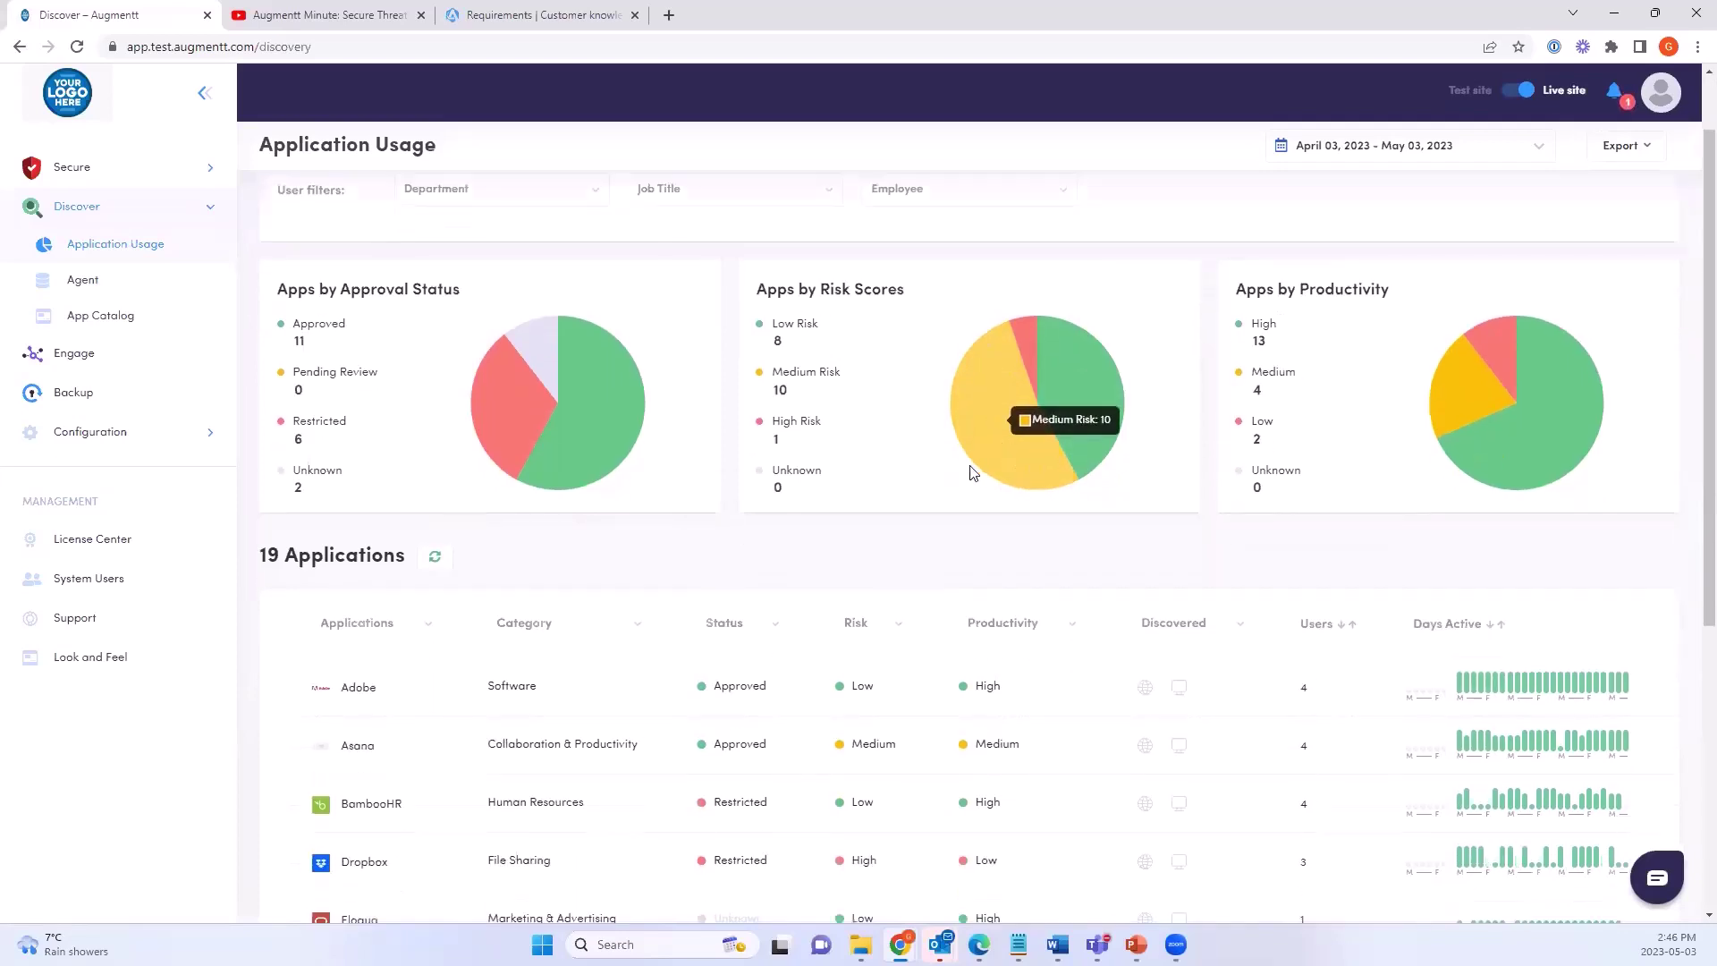
{"action": "scroll", "coordinate": [980, 420], "scroll_direction": "down", "scroll_amount": 2}
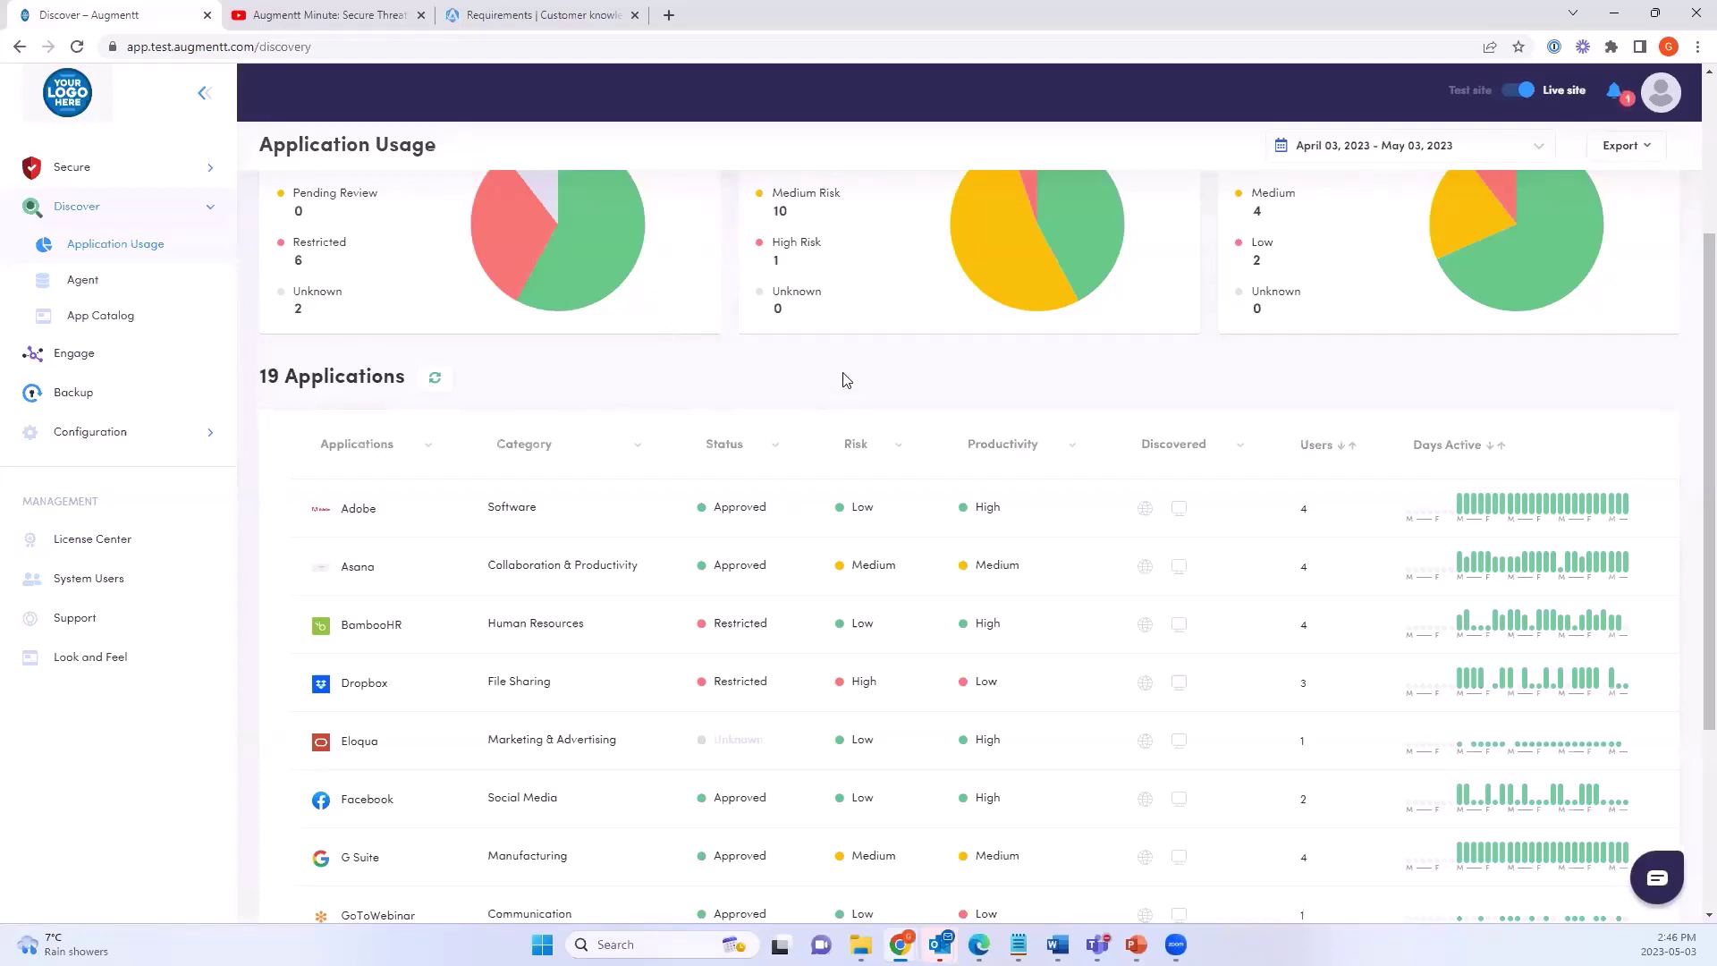
{"action": "scroll", "coordinate": [848, 374], "scroll_direction": "down", "scroll_amount": 1}
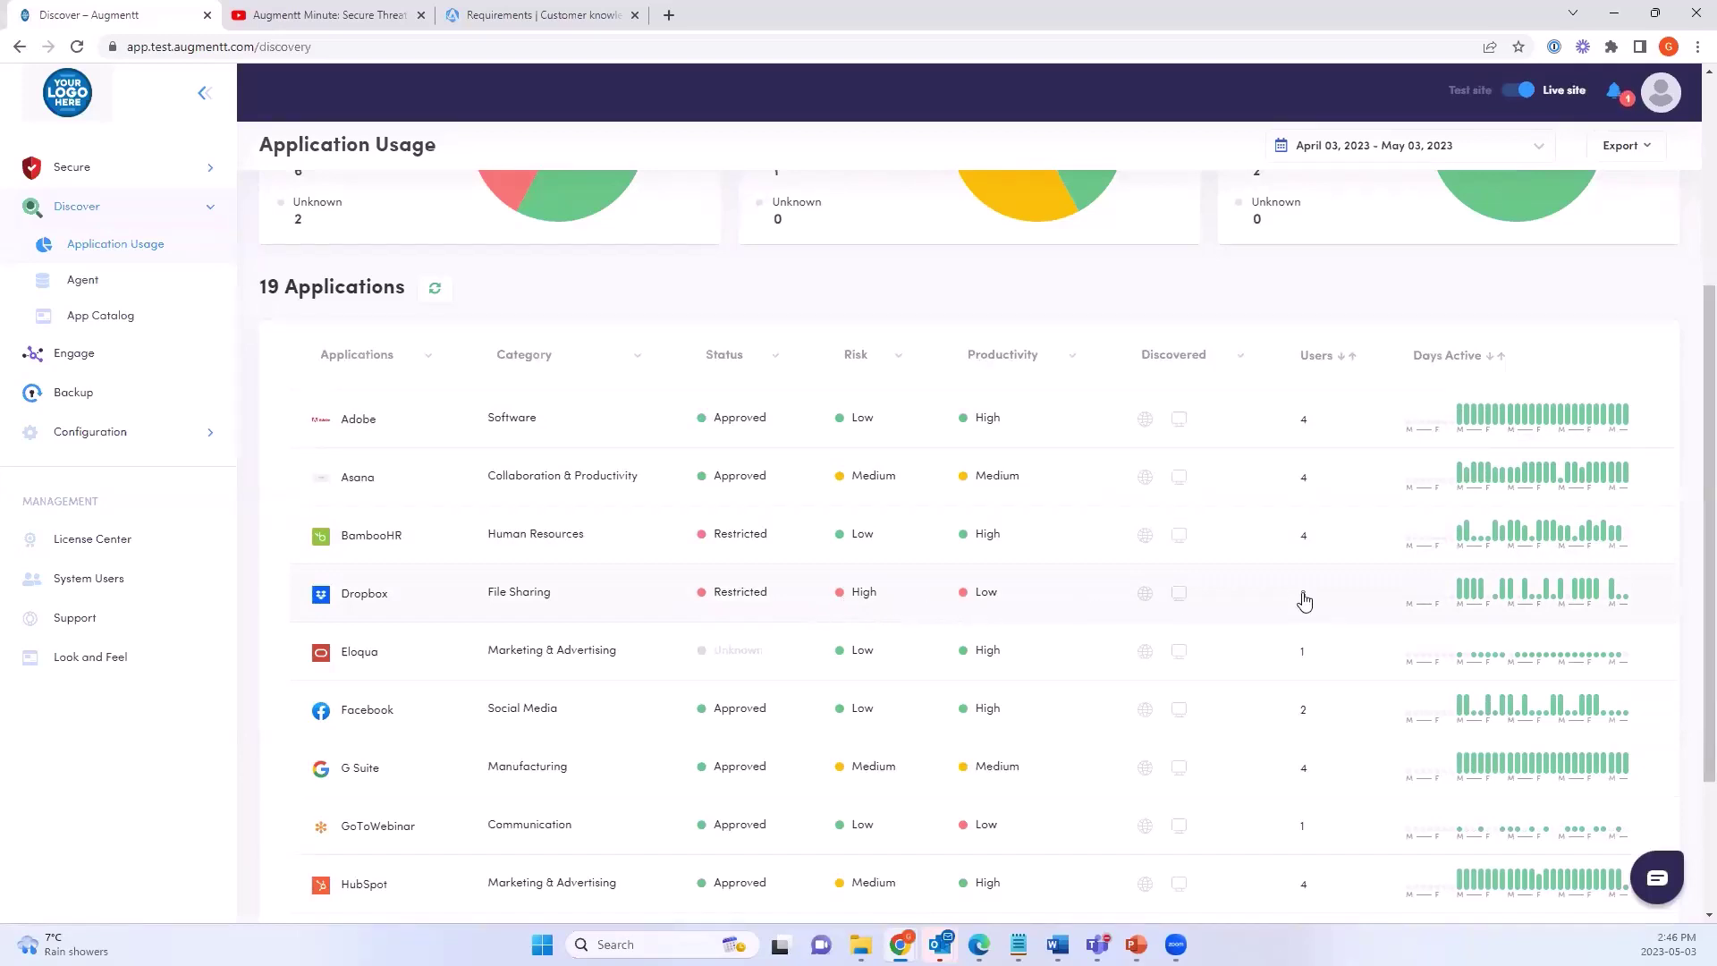
Review Dropbox's users, then sort ACME Marketing's applications by Days Active
{"action": "left_click", "coordinate": [969, 598]}
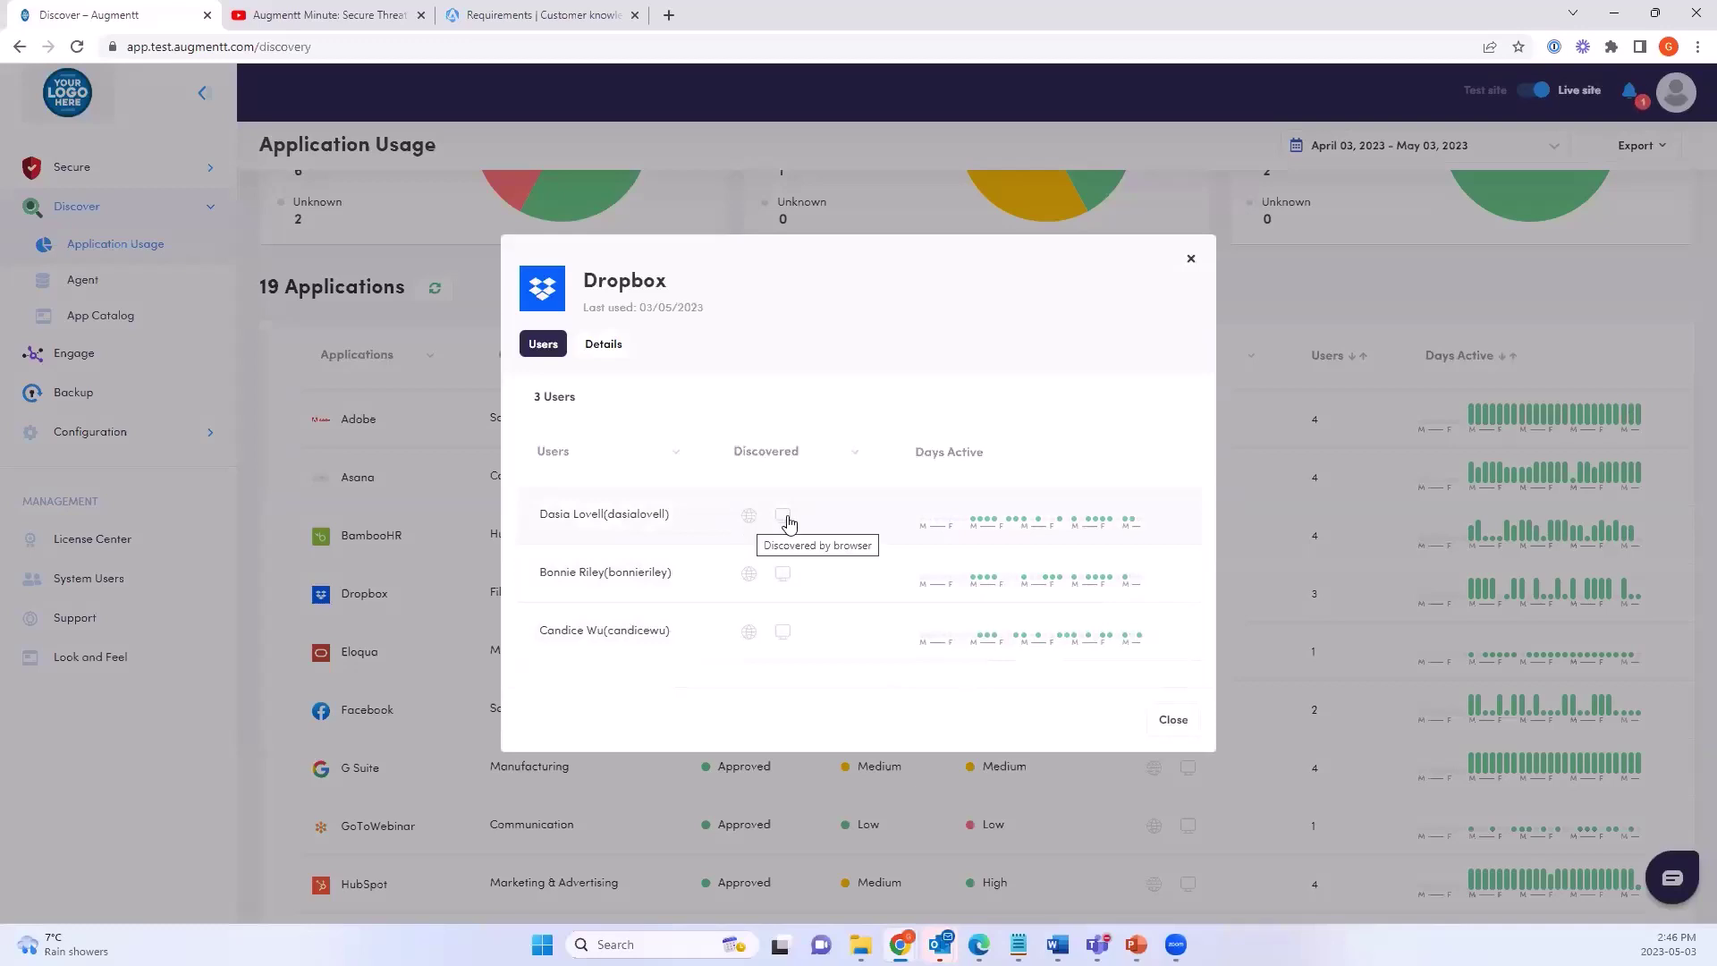
{"action": "mouse_move", "coordinate": [788, 520]}
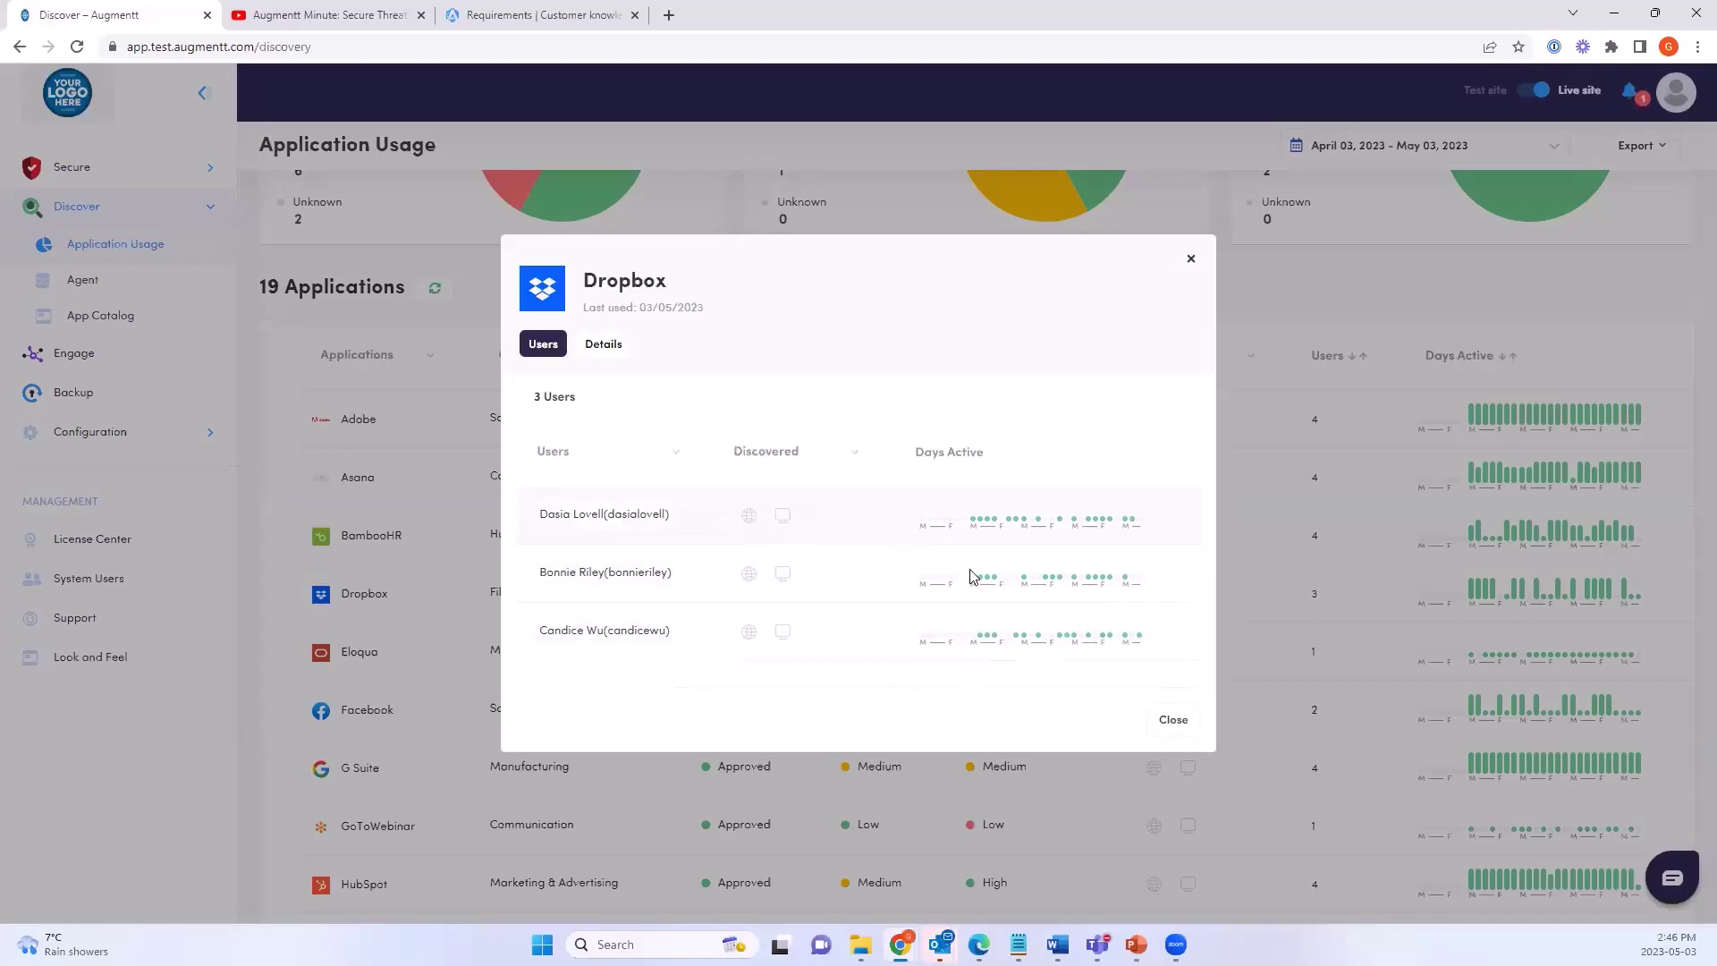
{"action": "left_click", "coordinate": [1173, 722]}
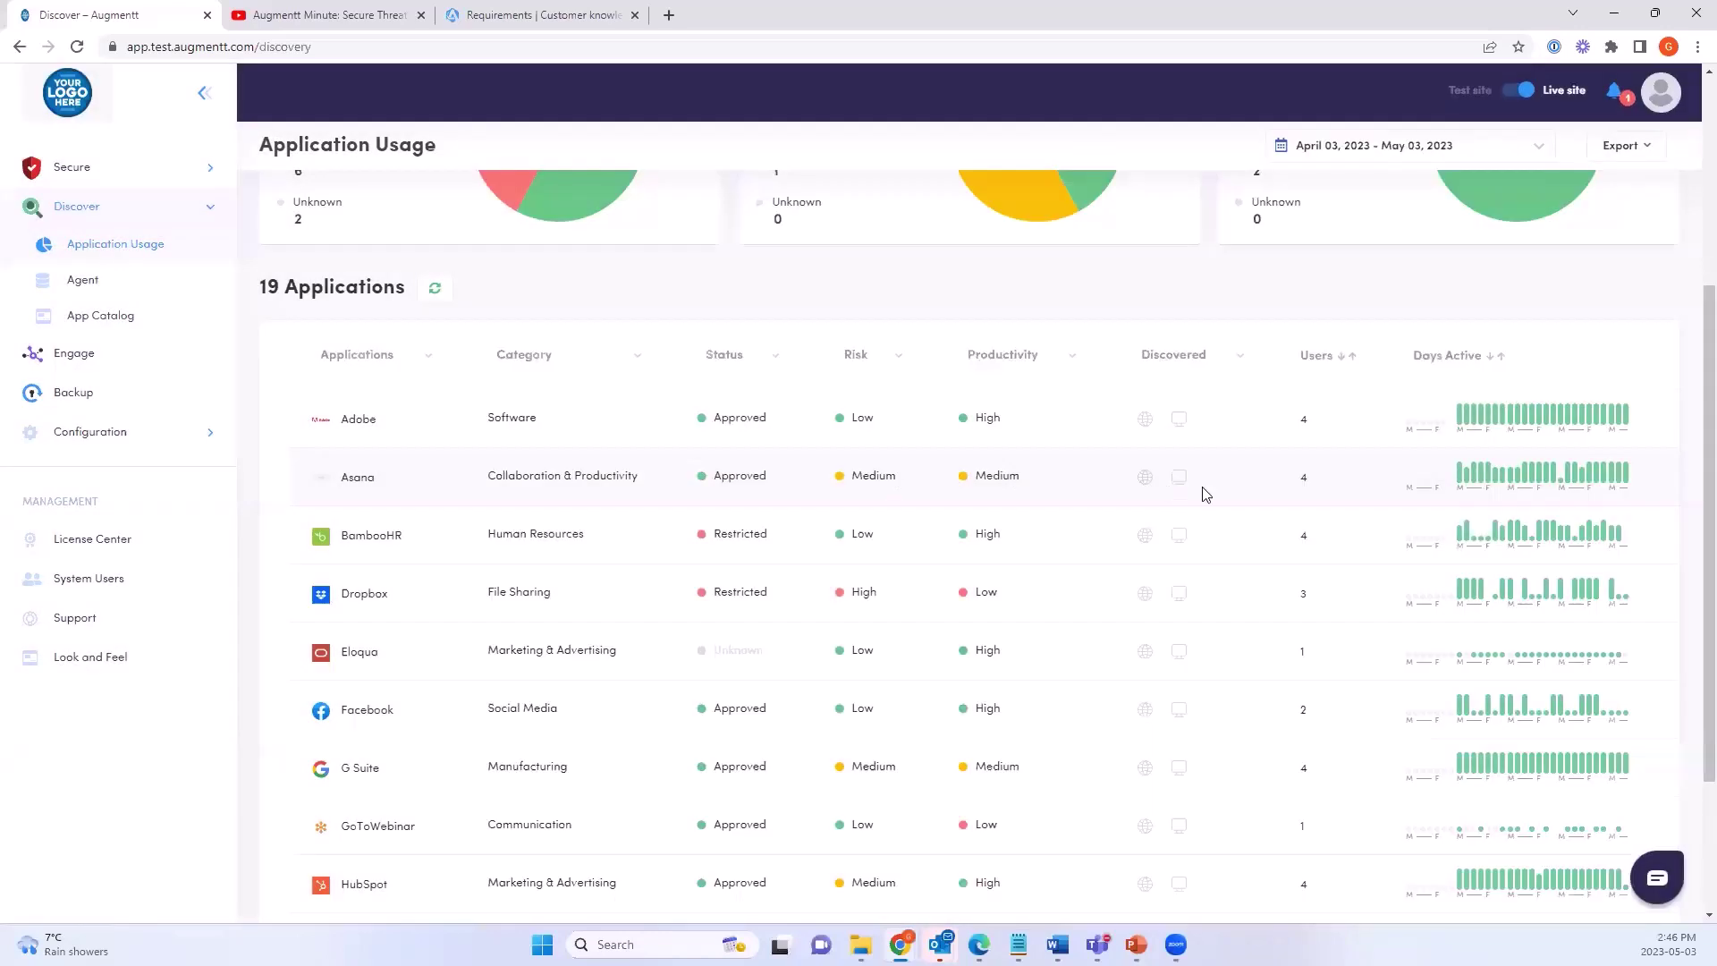
{"action": "left_click", "coordinate": [1491, 357]}
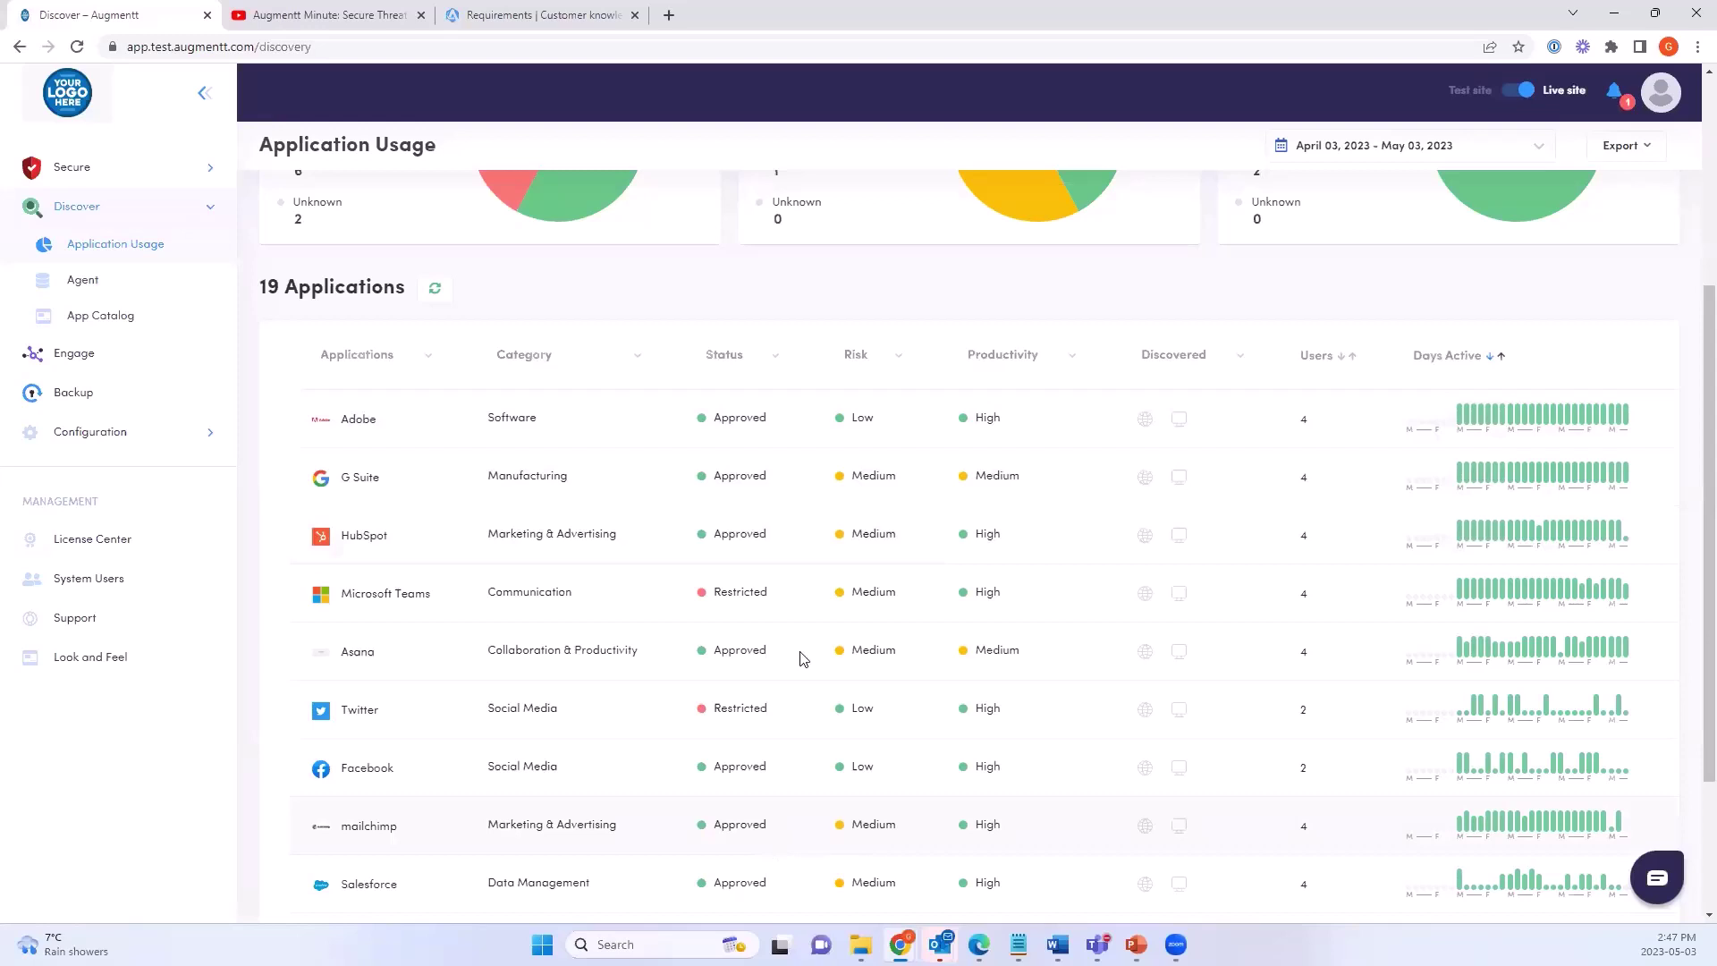
{"action": "scroll", "coordinate": [827, 902], "scroll_direction": "down", "scroll_amount": 1}
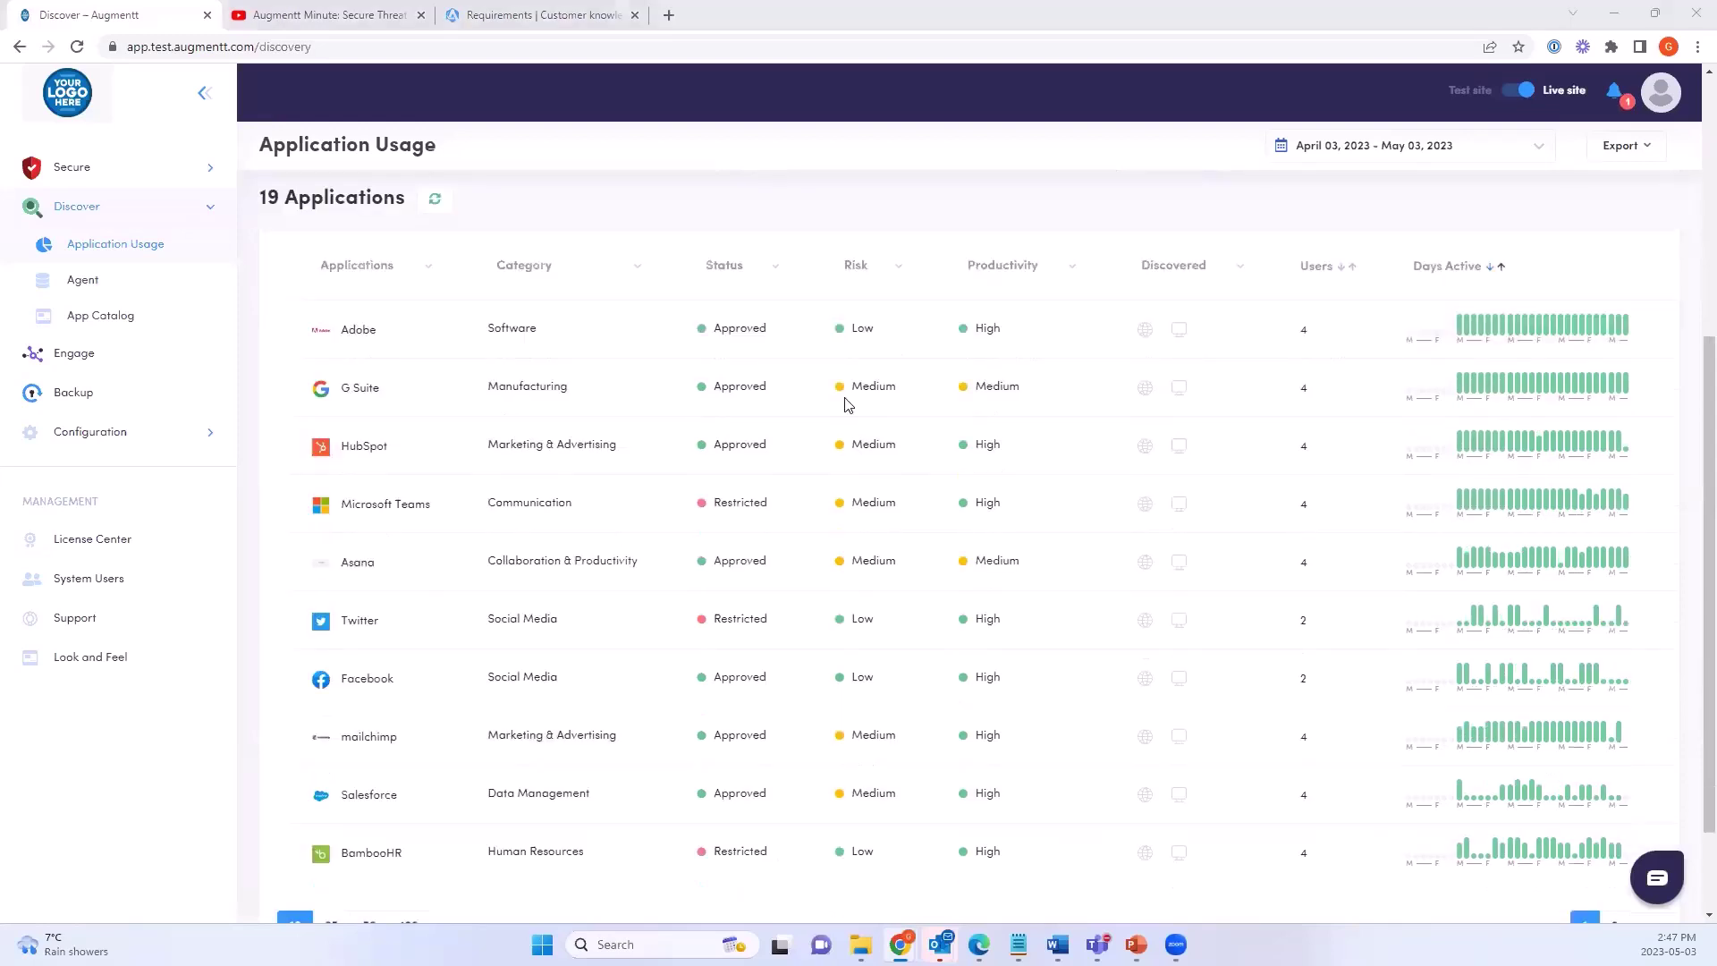
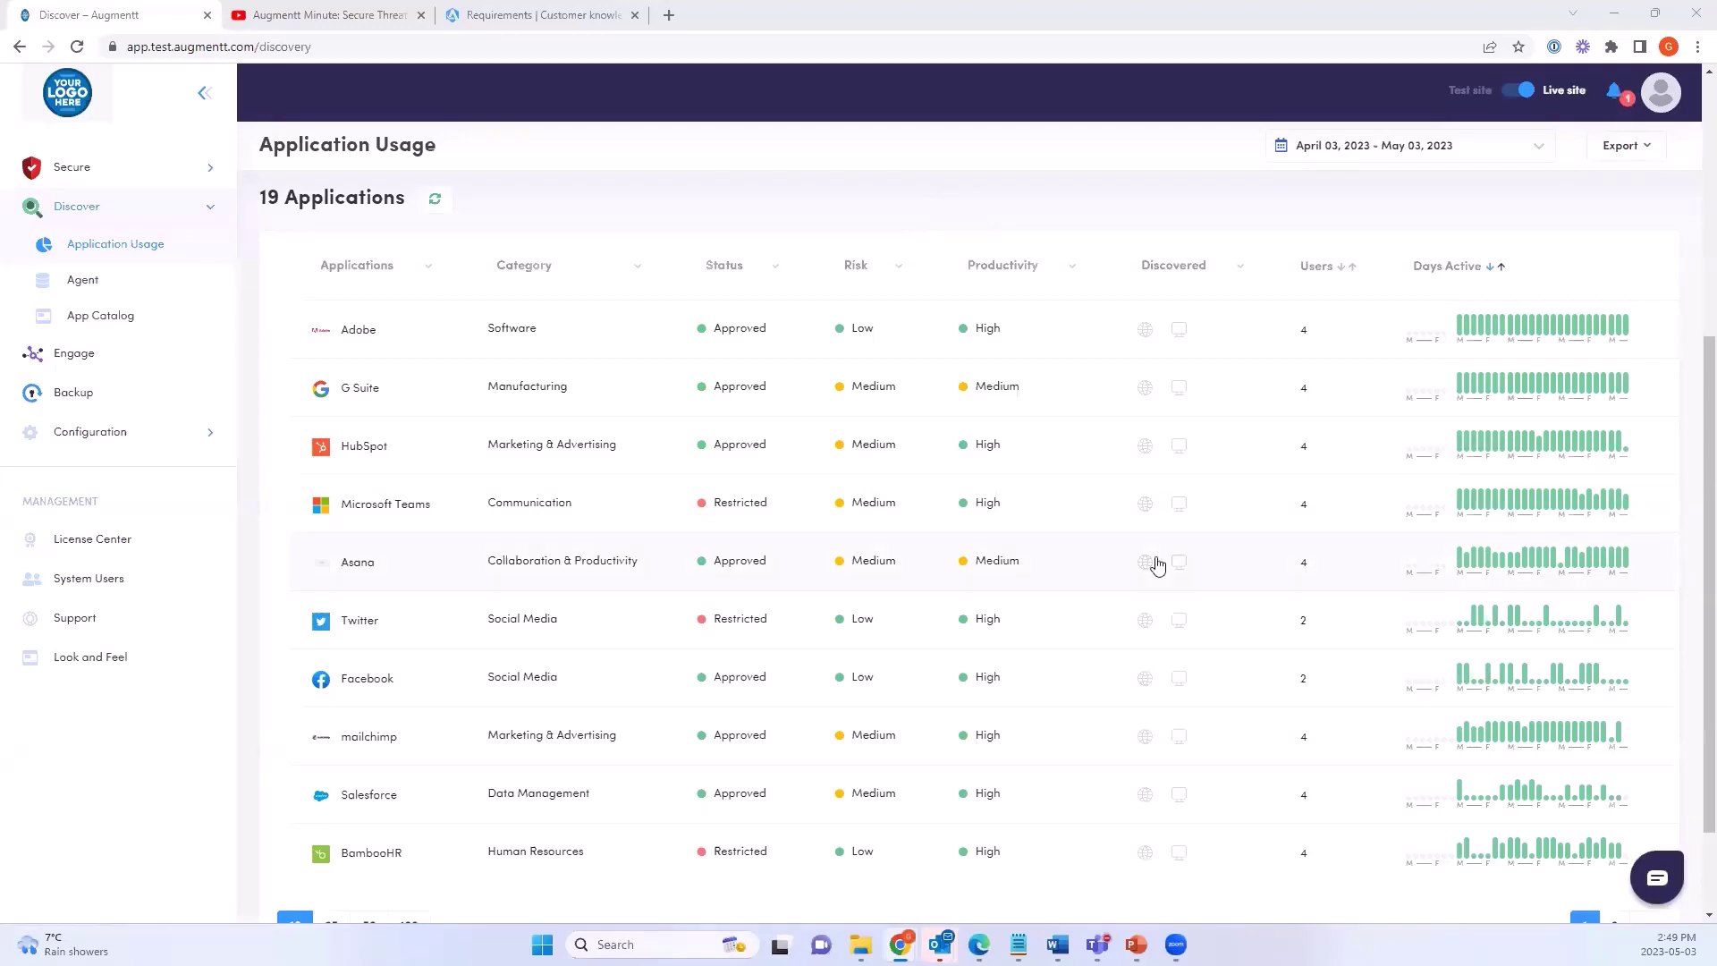
Switch the company selector to All companies in the application usage view
{"action": "scroll", "coordinate": [1159, 565], "scroll_direction": "down", "scroll_amount": 1}
{"action": "scroll", "coordinate": [1158, 565], "scroll_direction": "up", "scroll_amount": 1}
{"action": "scroll", "coordinate": [1159, 566], "scroll_direction": "up", "scroll_amount": 5}
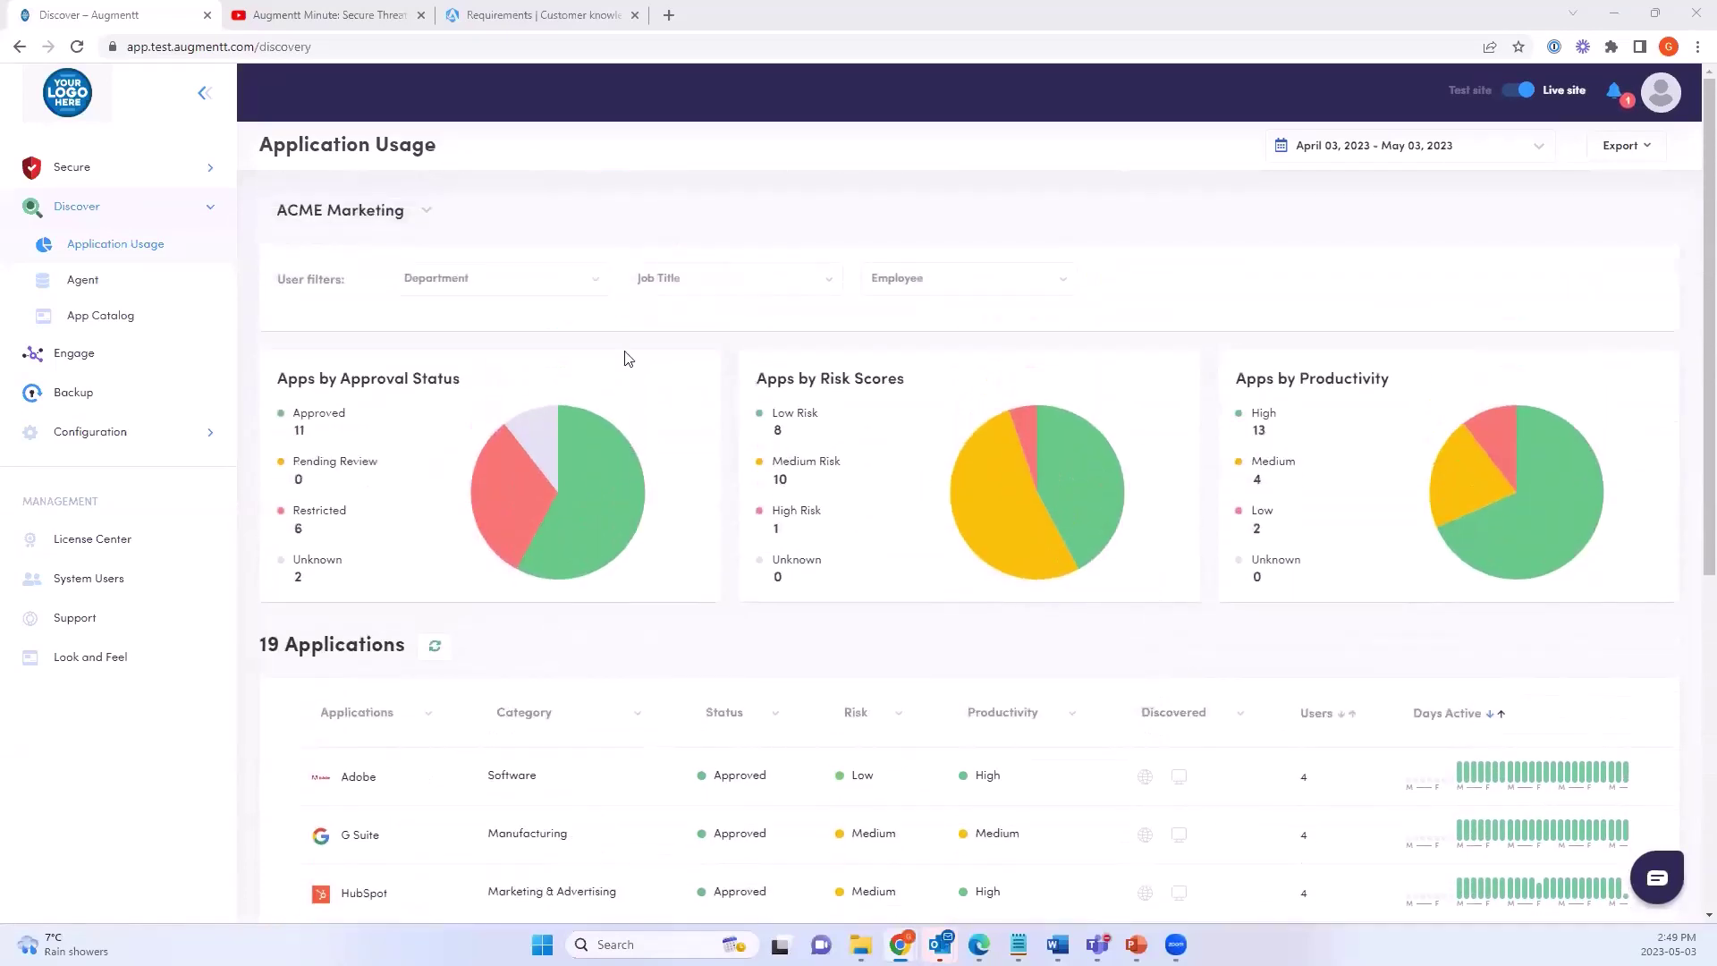
{"action": "left_click", "coordinate": [426, 213]}
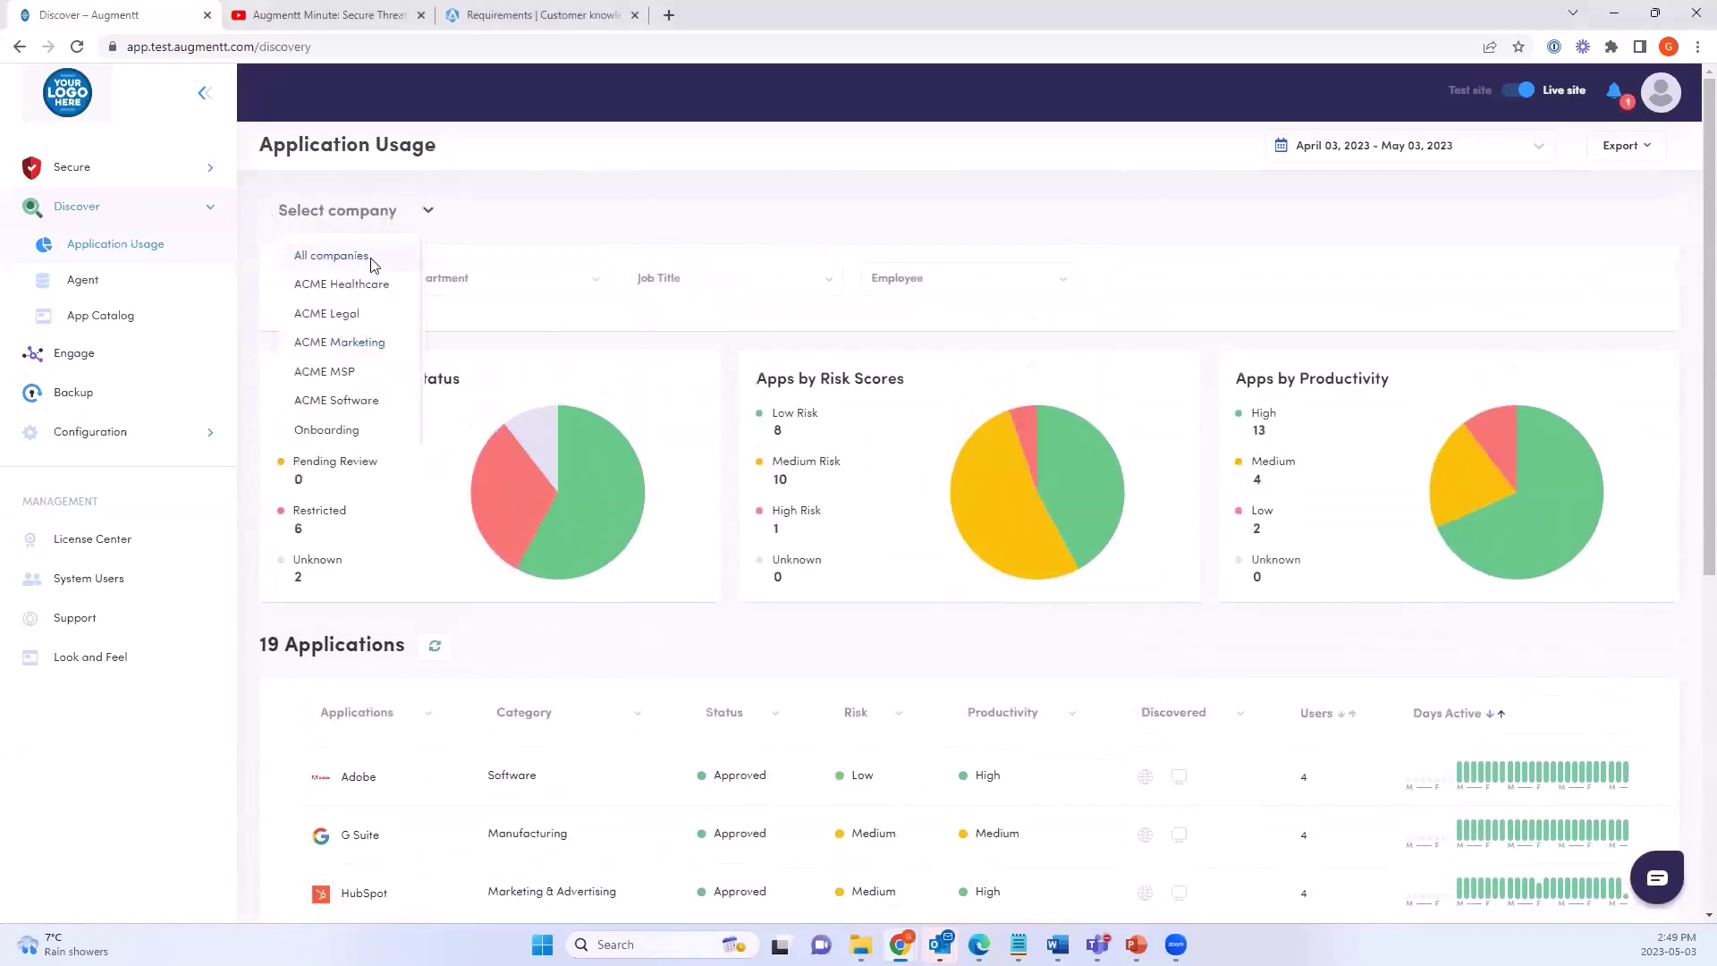
{"action": "left_click", "coordinate": [372, 265]}
Filter the Status column to Restricted, narrowing 40 applications to 10
{"action": "mouse_move", "coordinate": [1465, 462]}
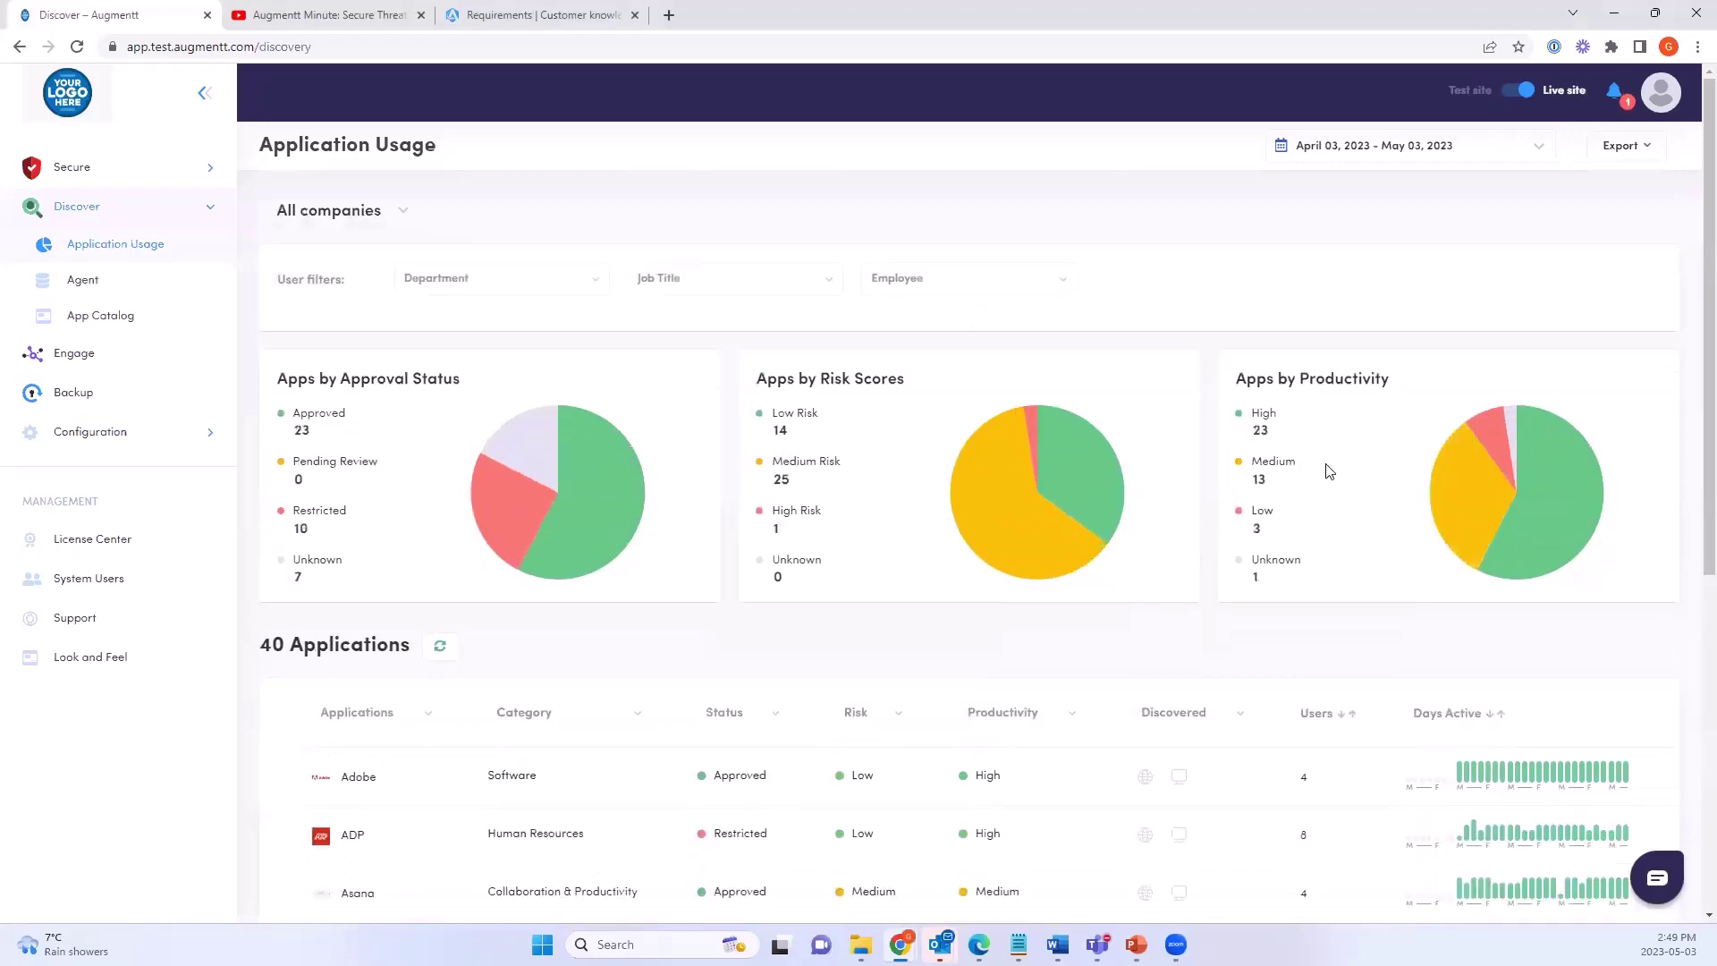
{"action": "scroll", "coordinate": [1326, 467], "scroll_direction": "down", "scroll_amount": 4}
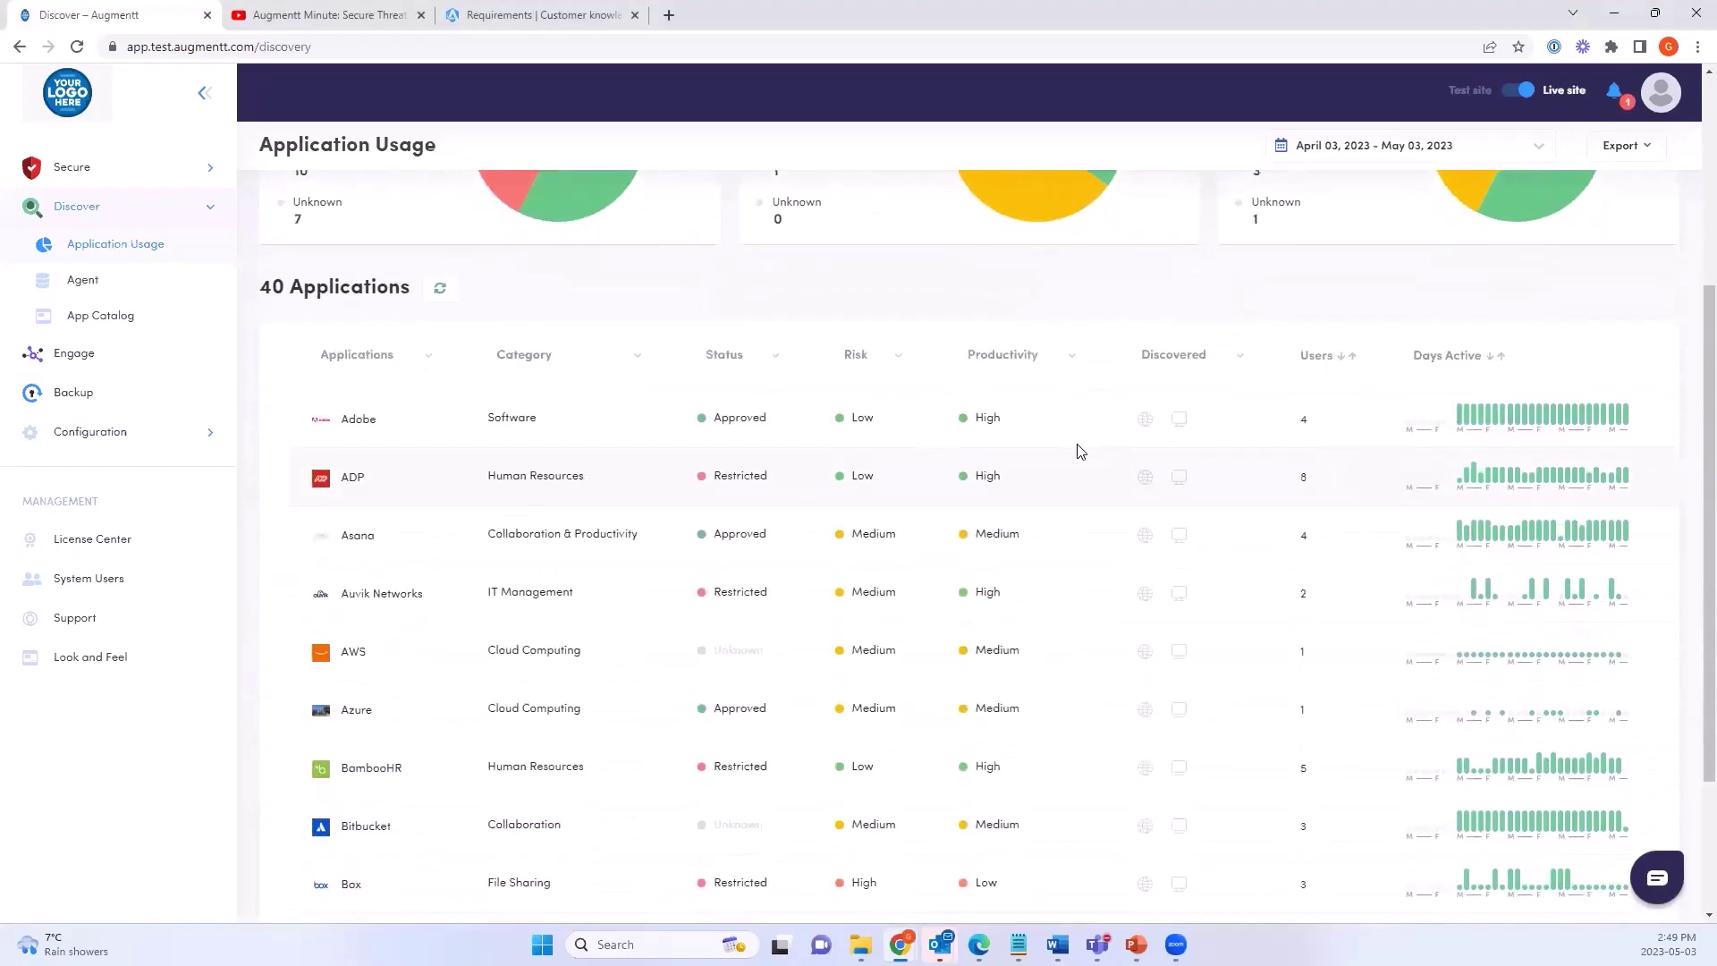
{"action": "left_click", "coordinate": [898, 357]}
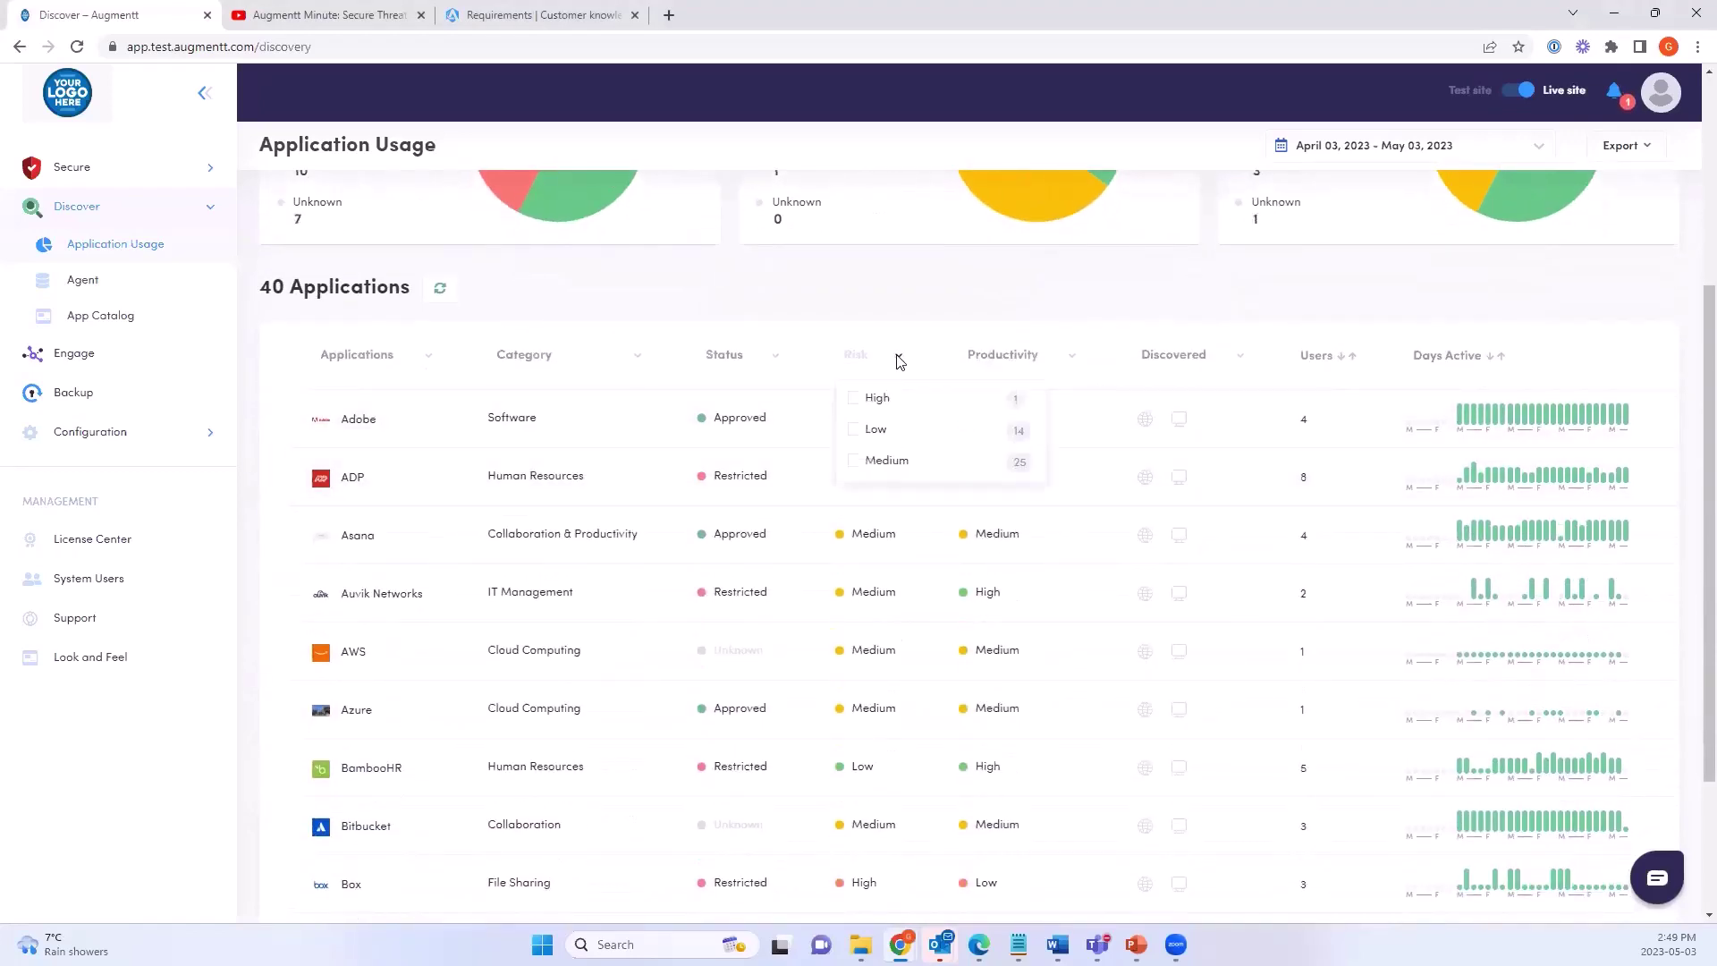
{"action": "left_click", "coordinate": [777, 358]}
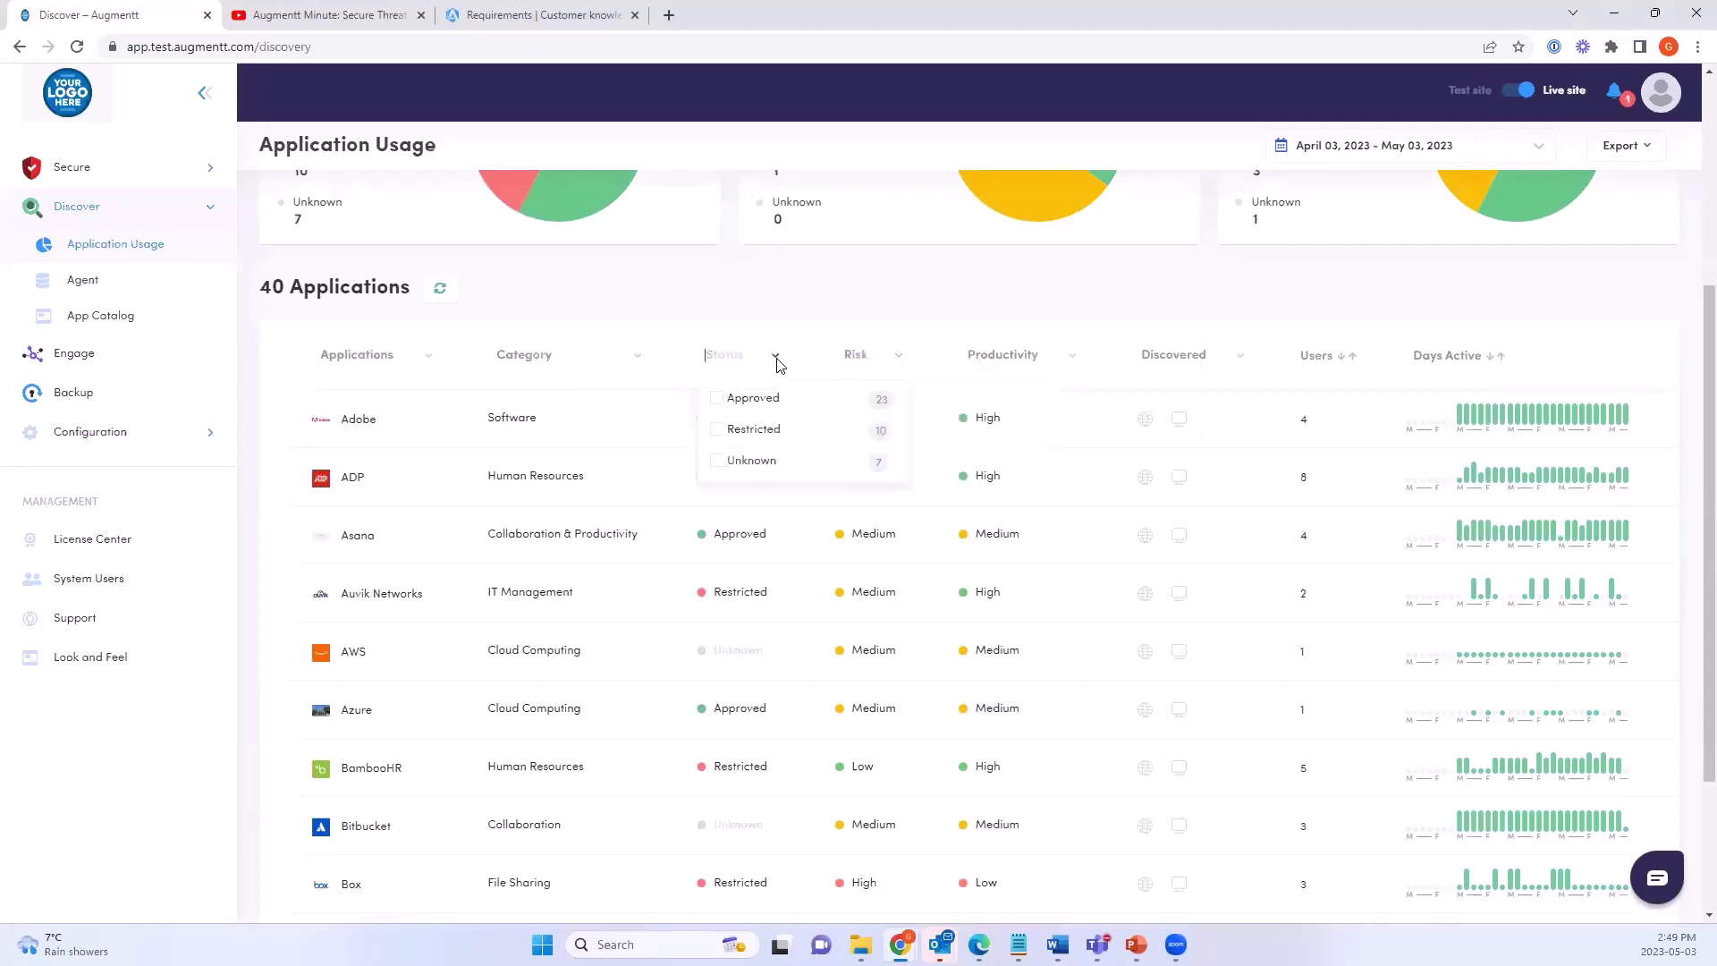
{"action": "left_click", "coordinate": [716, 430]}
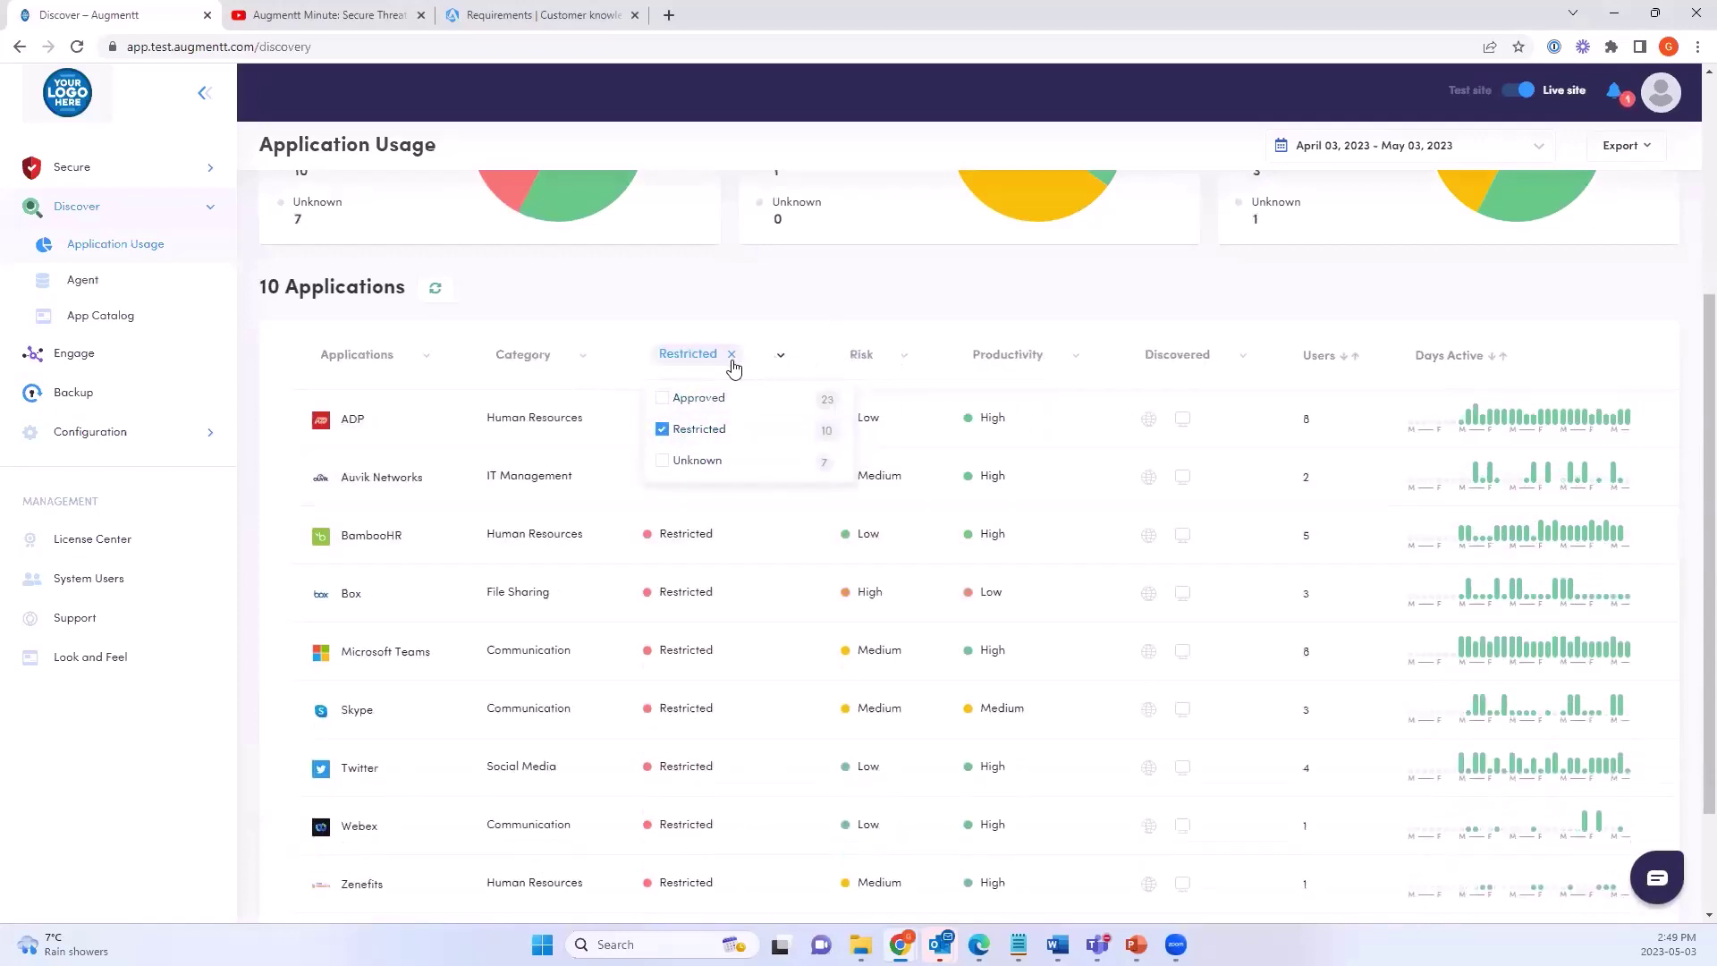
{"action": "left_click", "coordinate": [732, 355]}
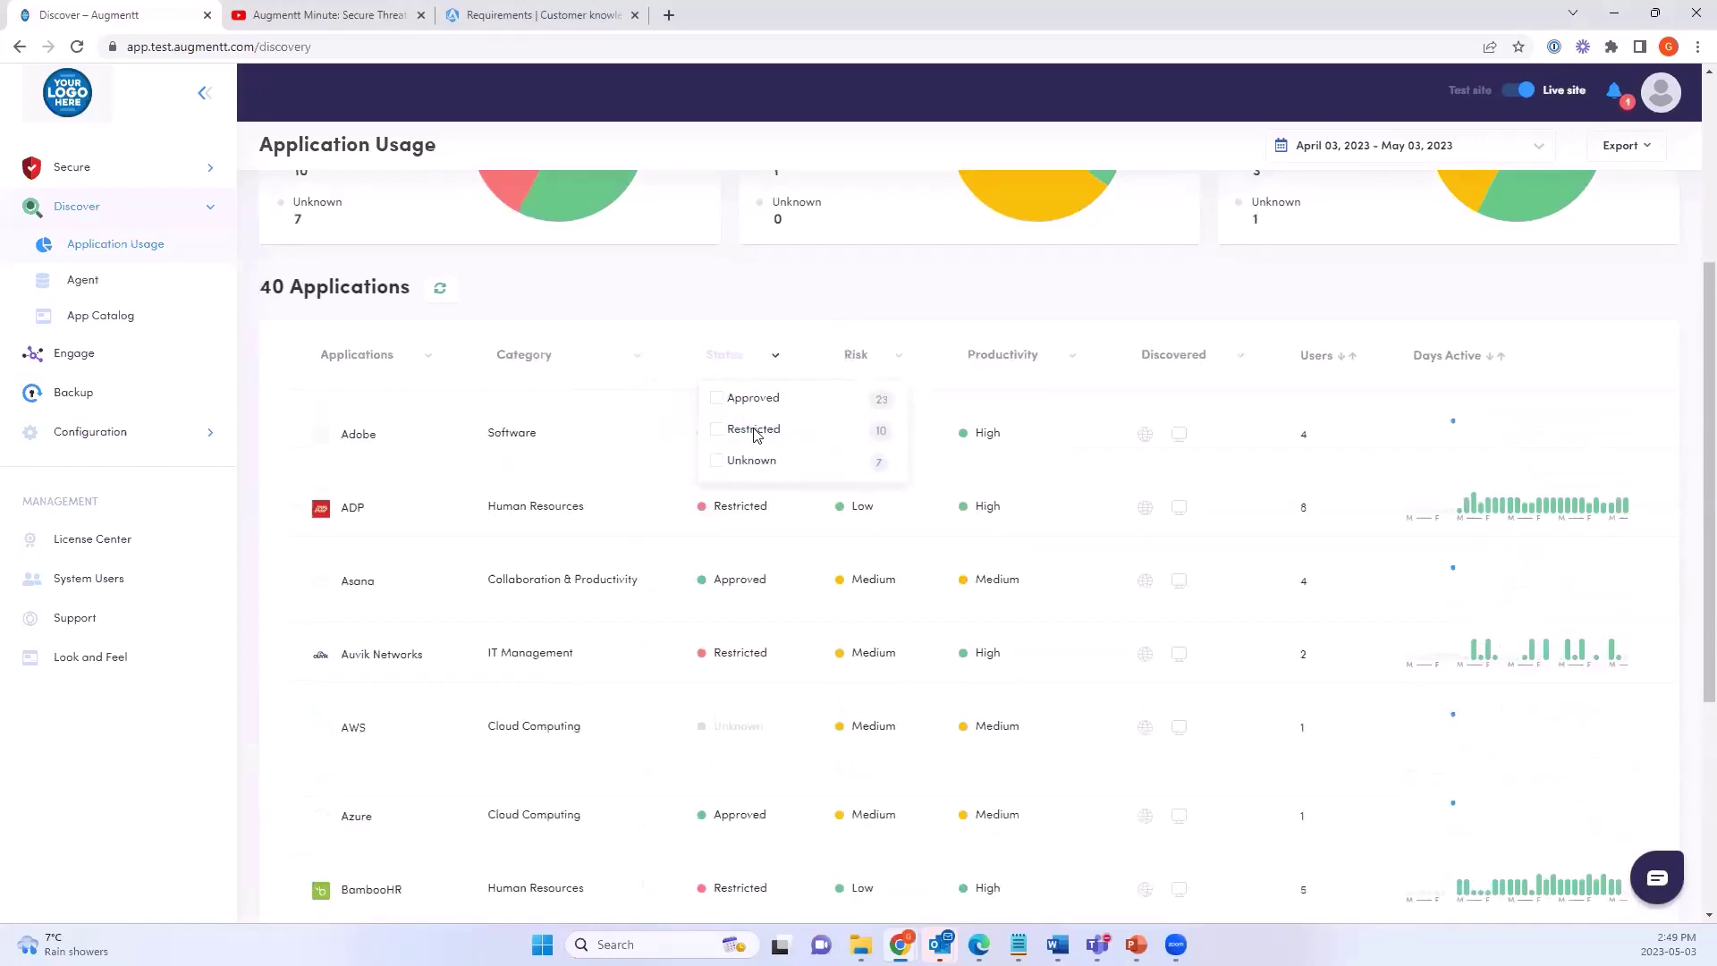
{"action": "left_click", "coordinate": [716, 429]}
{"action": "scroll", "coordinate": [841, 326], "scroll_direction": "down", "scroll_amount": 1}
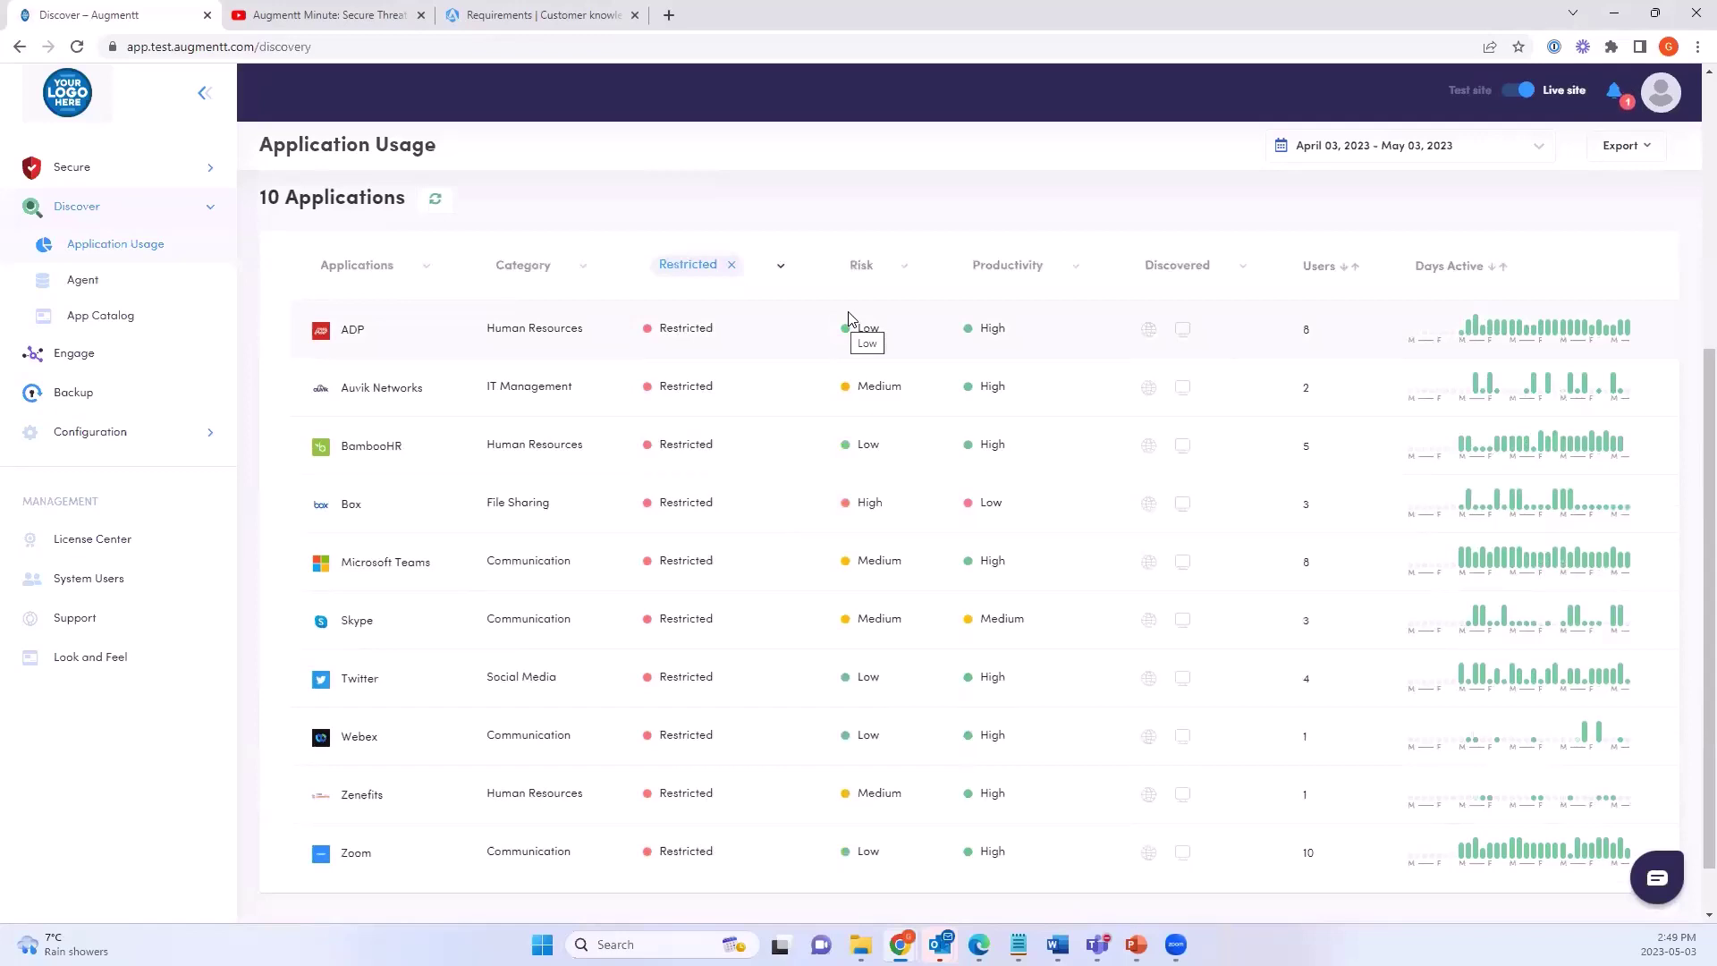
{"action": "scroll", "coordinate": [850, 319], "scroll_direction": "down", "scroll_amount": 1}
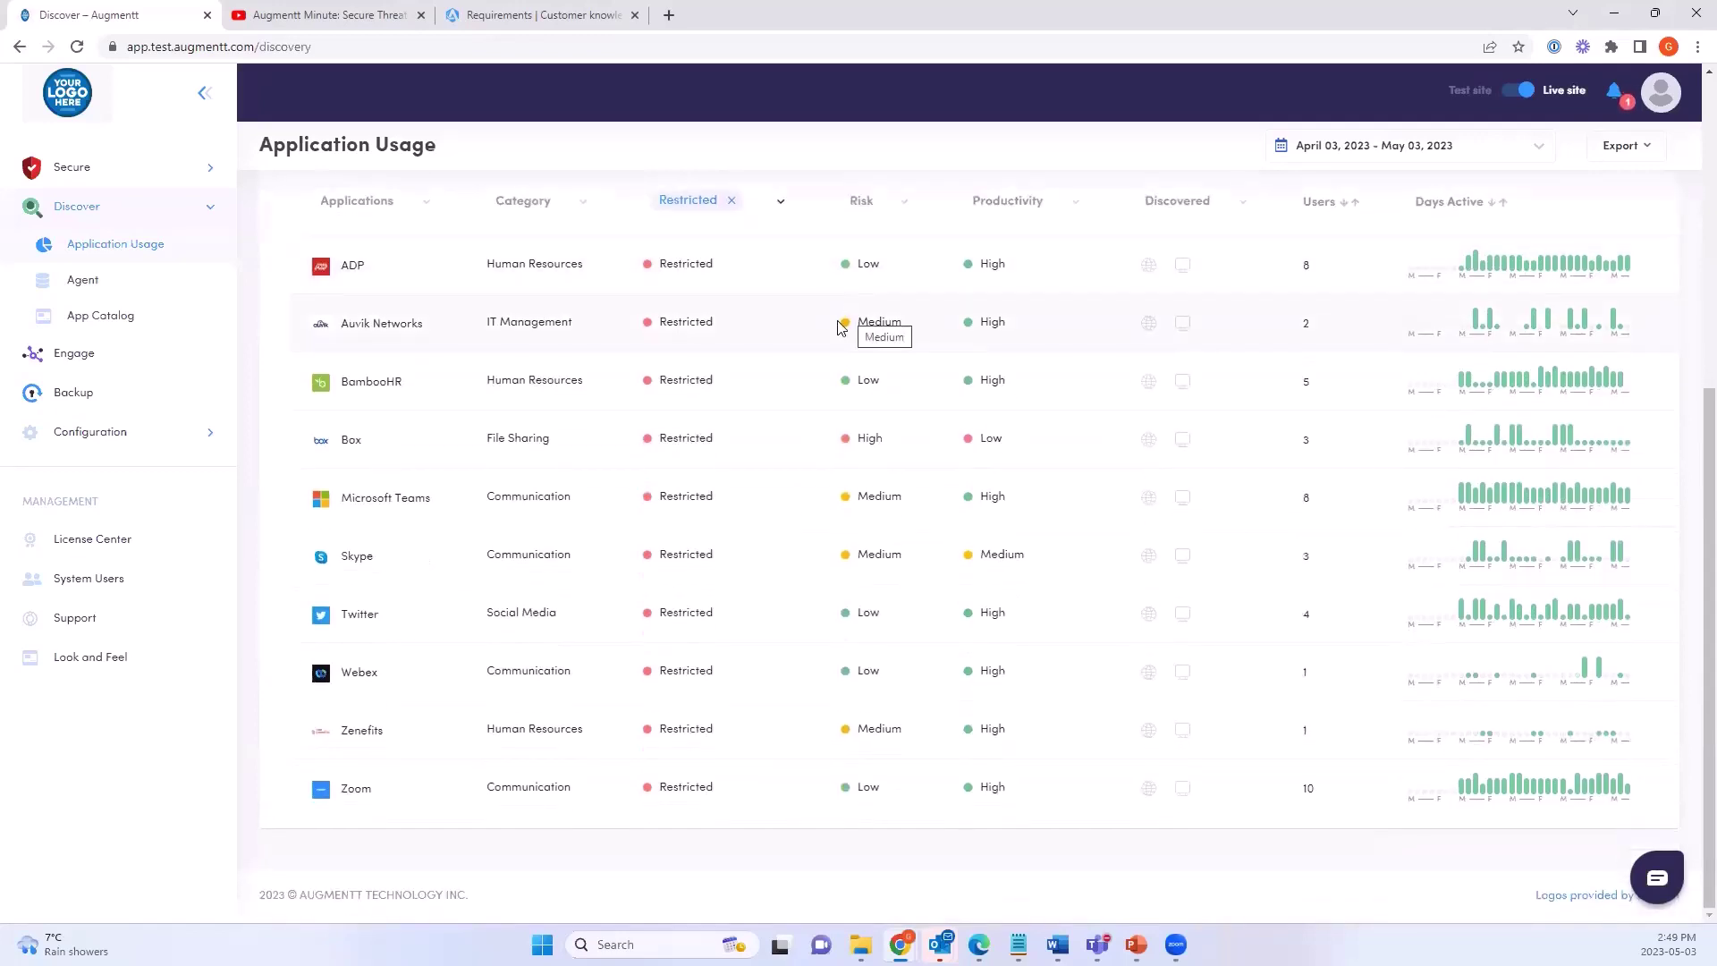
Open the 10 Zoom users from the Zoom row and scroll through their activity
{"action": "left_click", "coordinate": [1308, 790]}
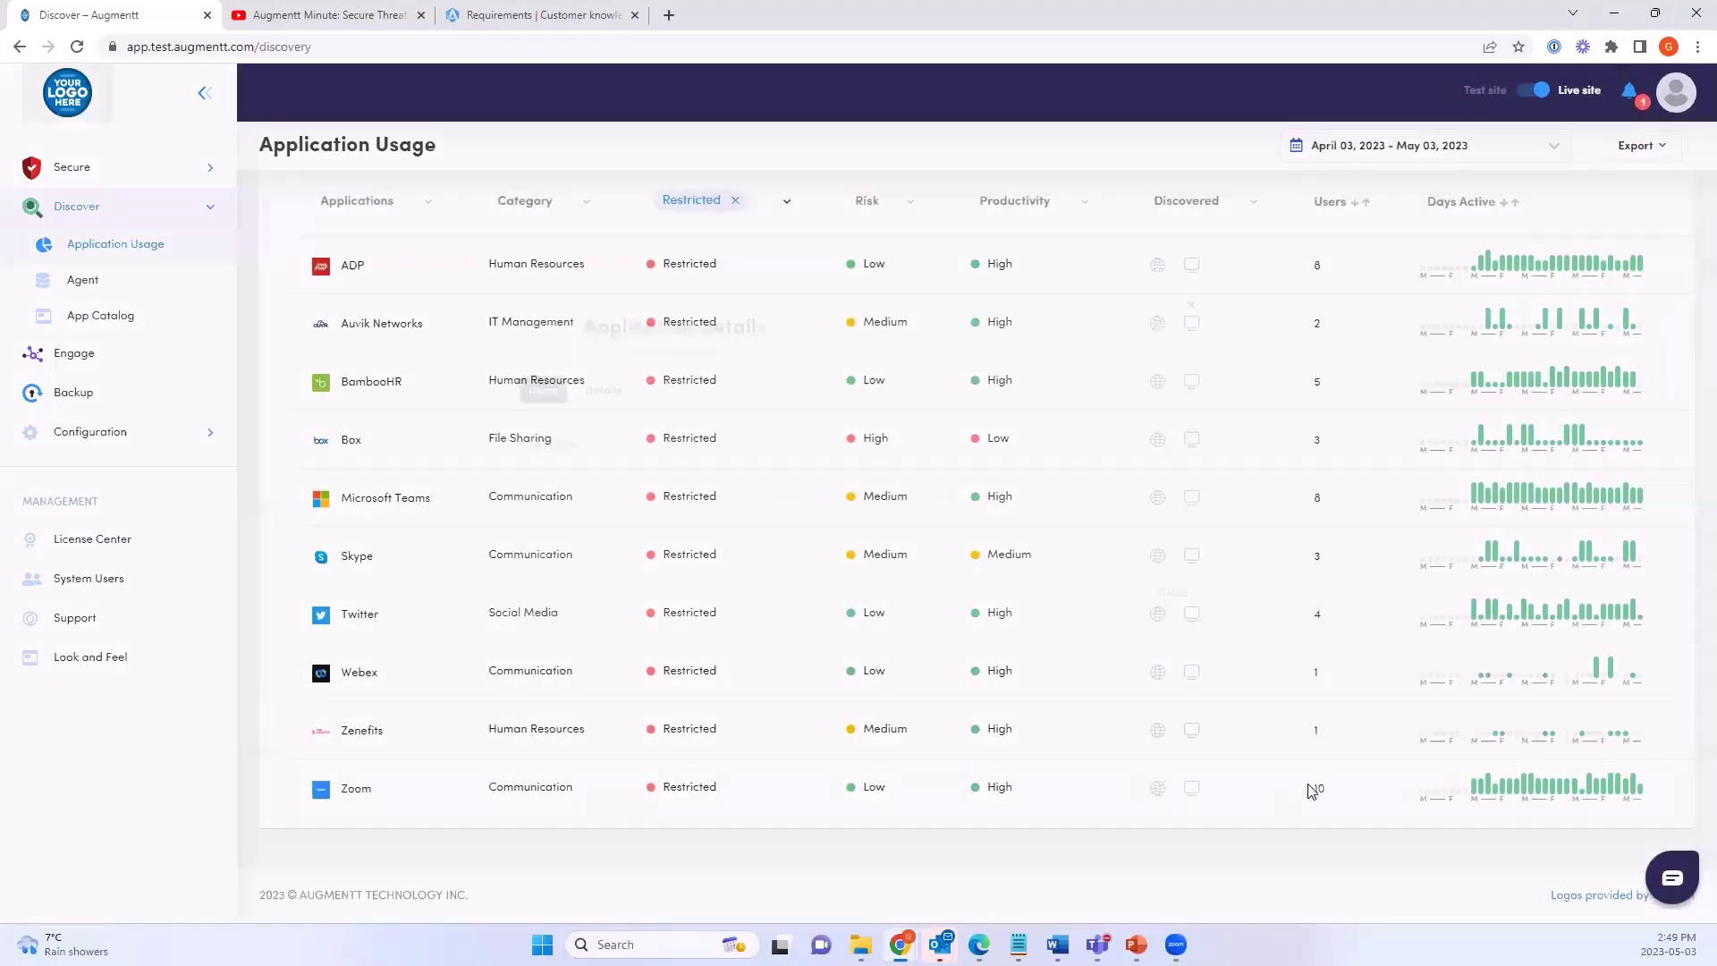
{"action": "scroll", "coordinate": [1114, 554], "scroll_direction": "down", "scroll_amount": 1}
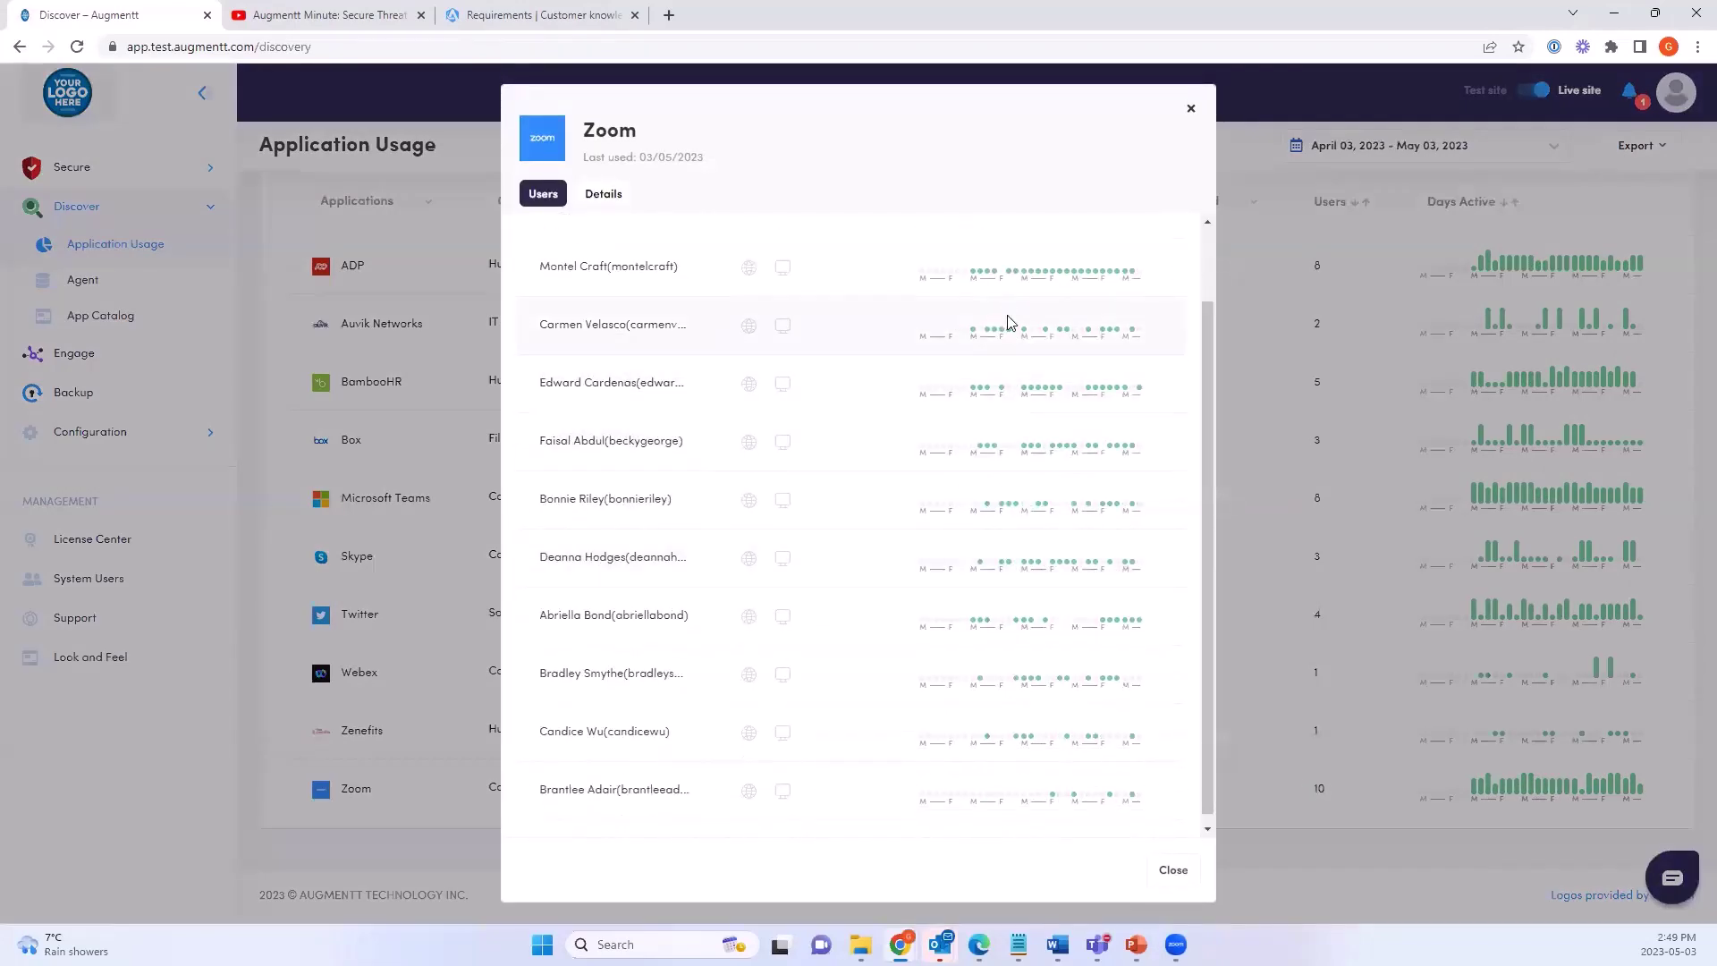
{"action": "scroll", "coordinate": [1037, 626], "scroll_direction": "down", "scroll_amount": 1}
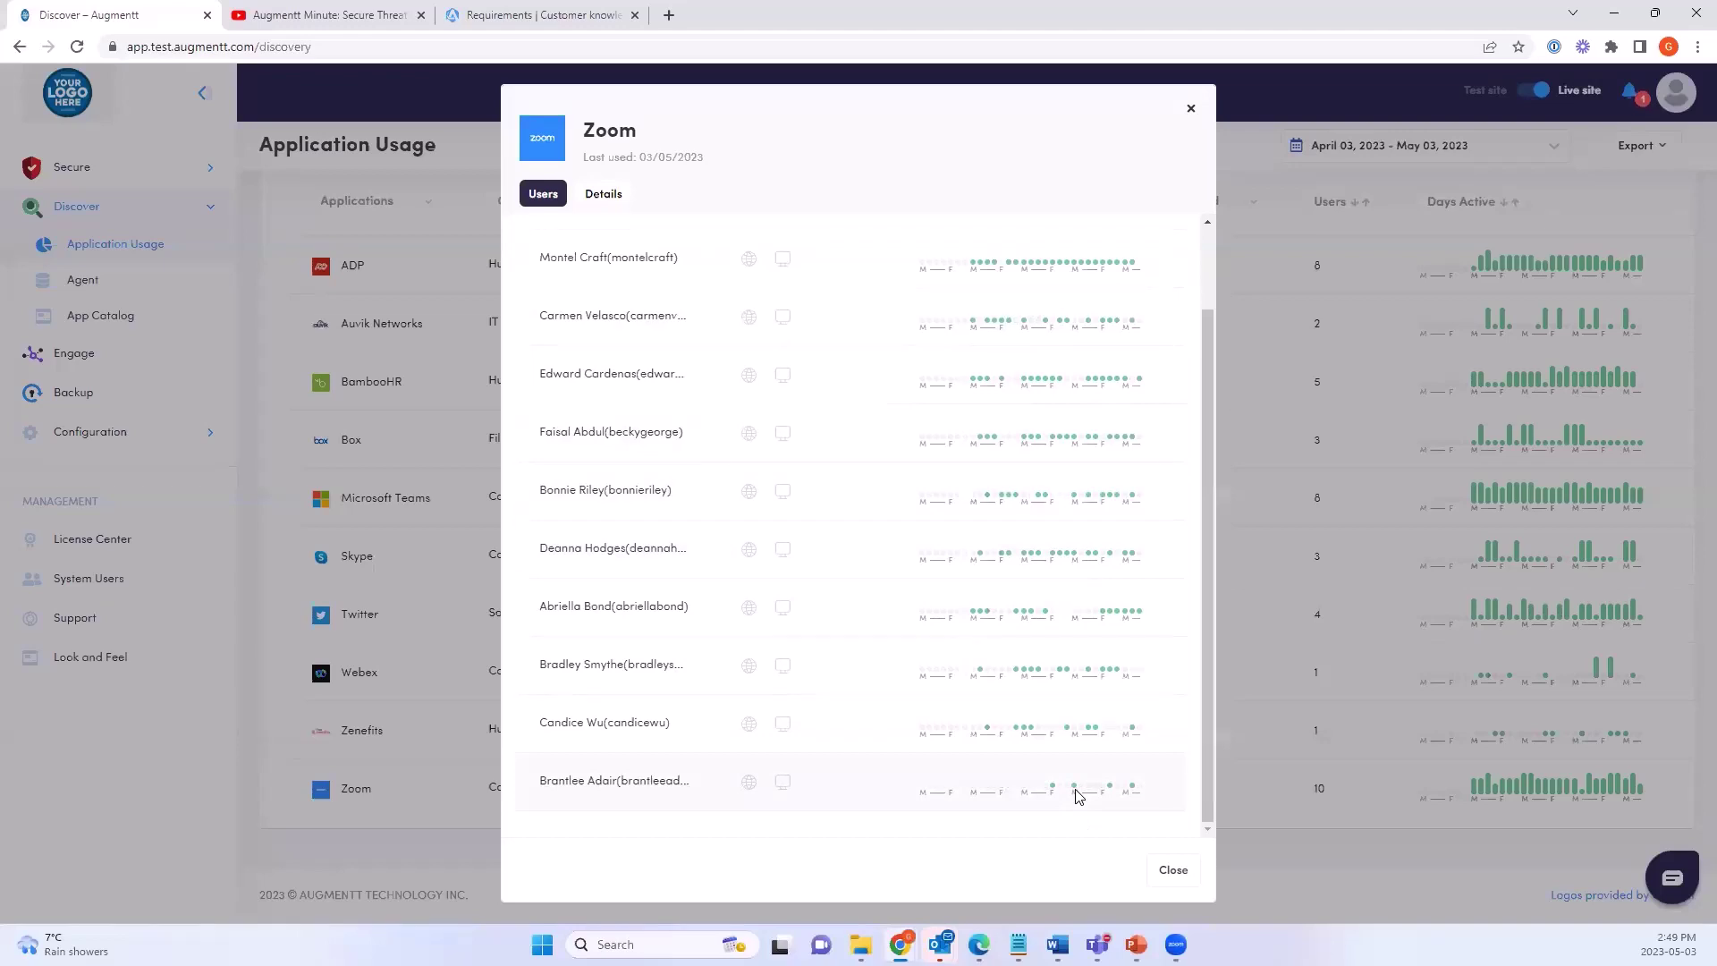
Close the Zoom users modal to return to the 10 restricted applications
{"action": "left_click", "coordinate": [1173, 869]}
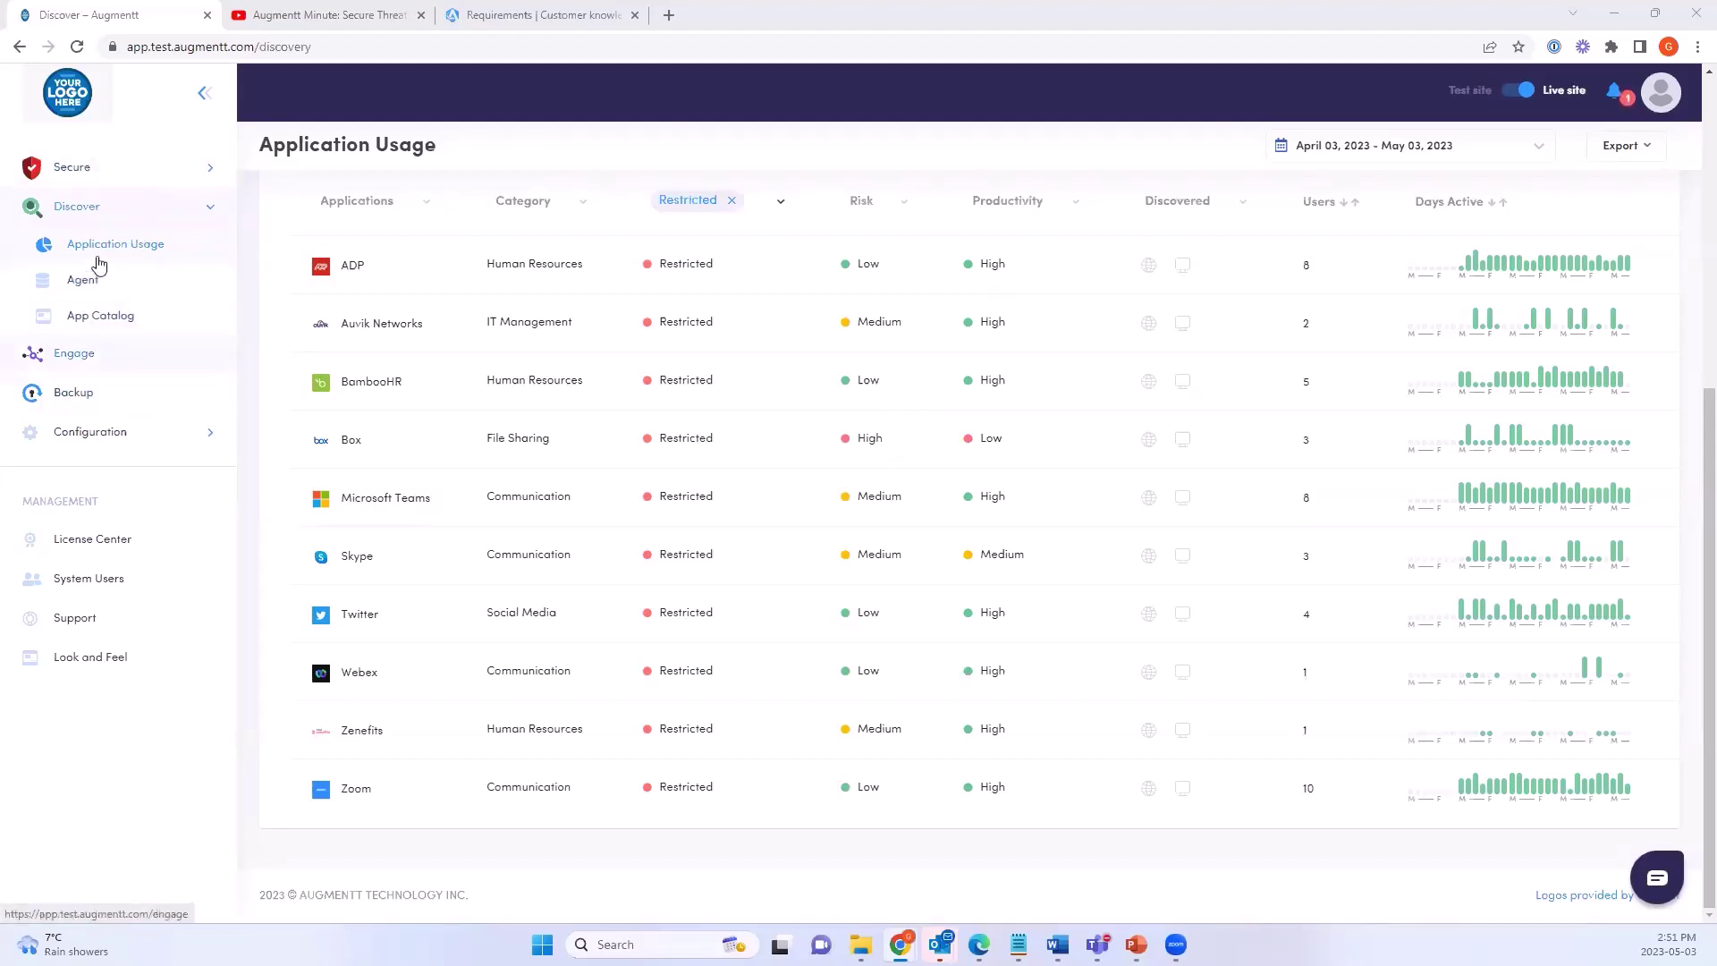
Open Secure > Threat Alerts and show alerts for ACME Legal
{"action": "left_click", "coordinate": [100, 173]}
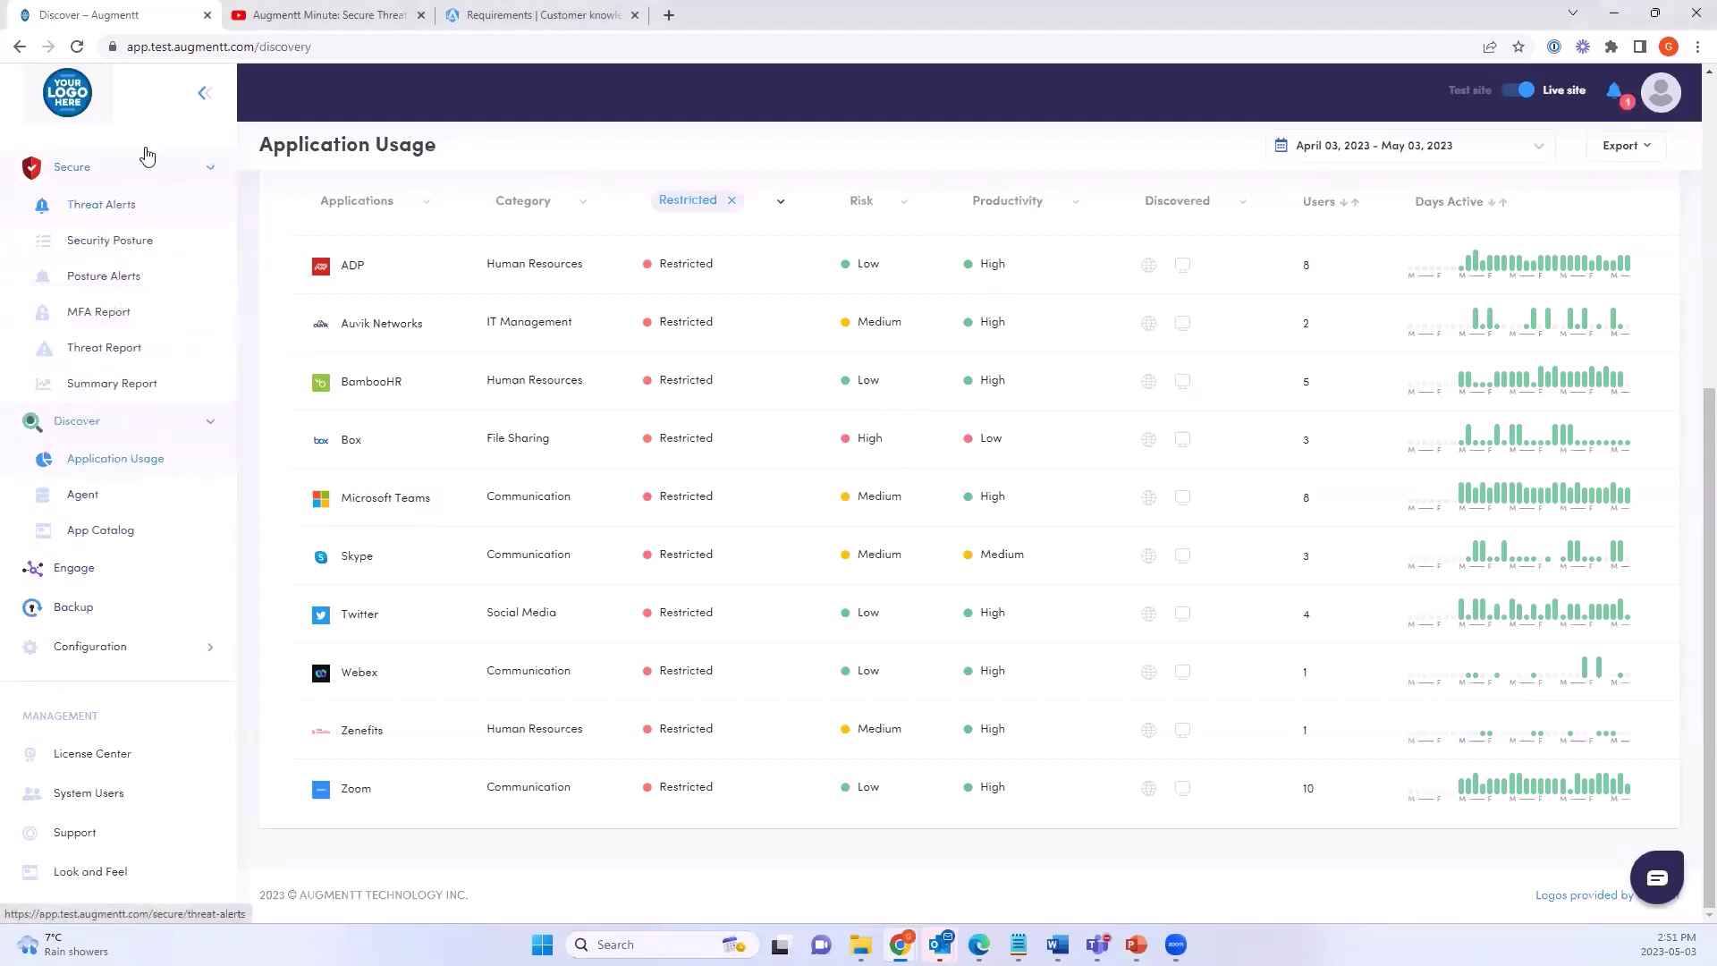
{"action": "left_click", "coordinate": [101, 205]}
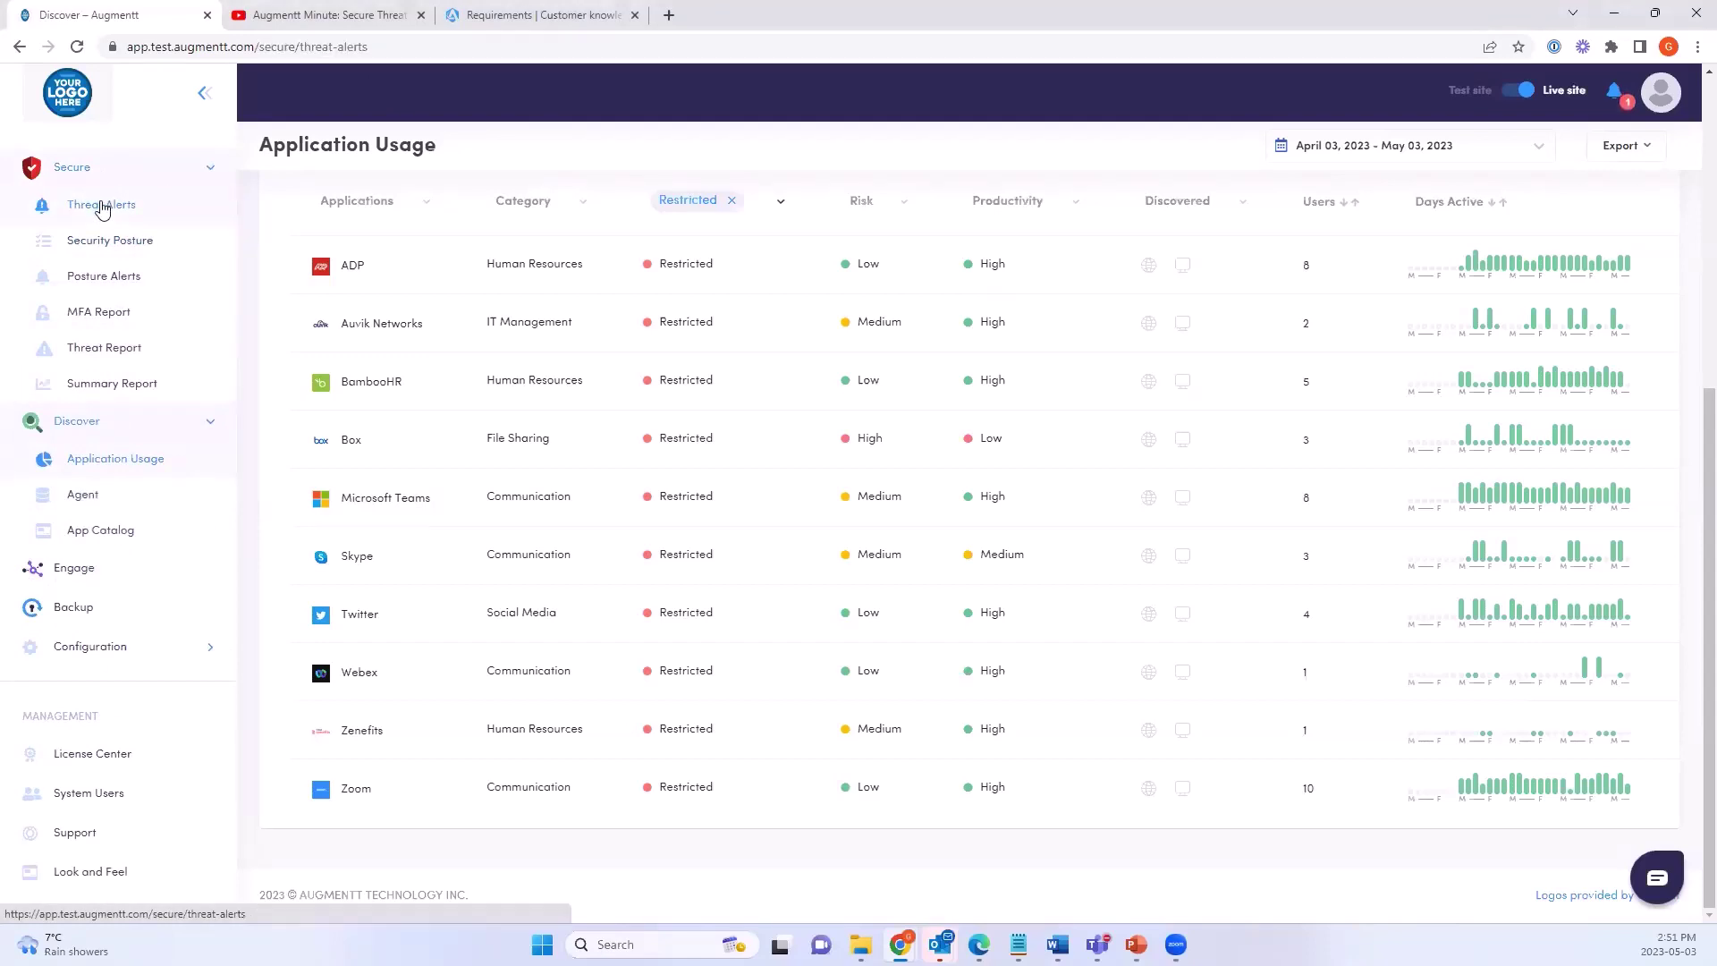
{"action": "left_click", "coordinate": [408, 212]}
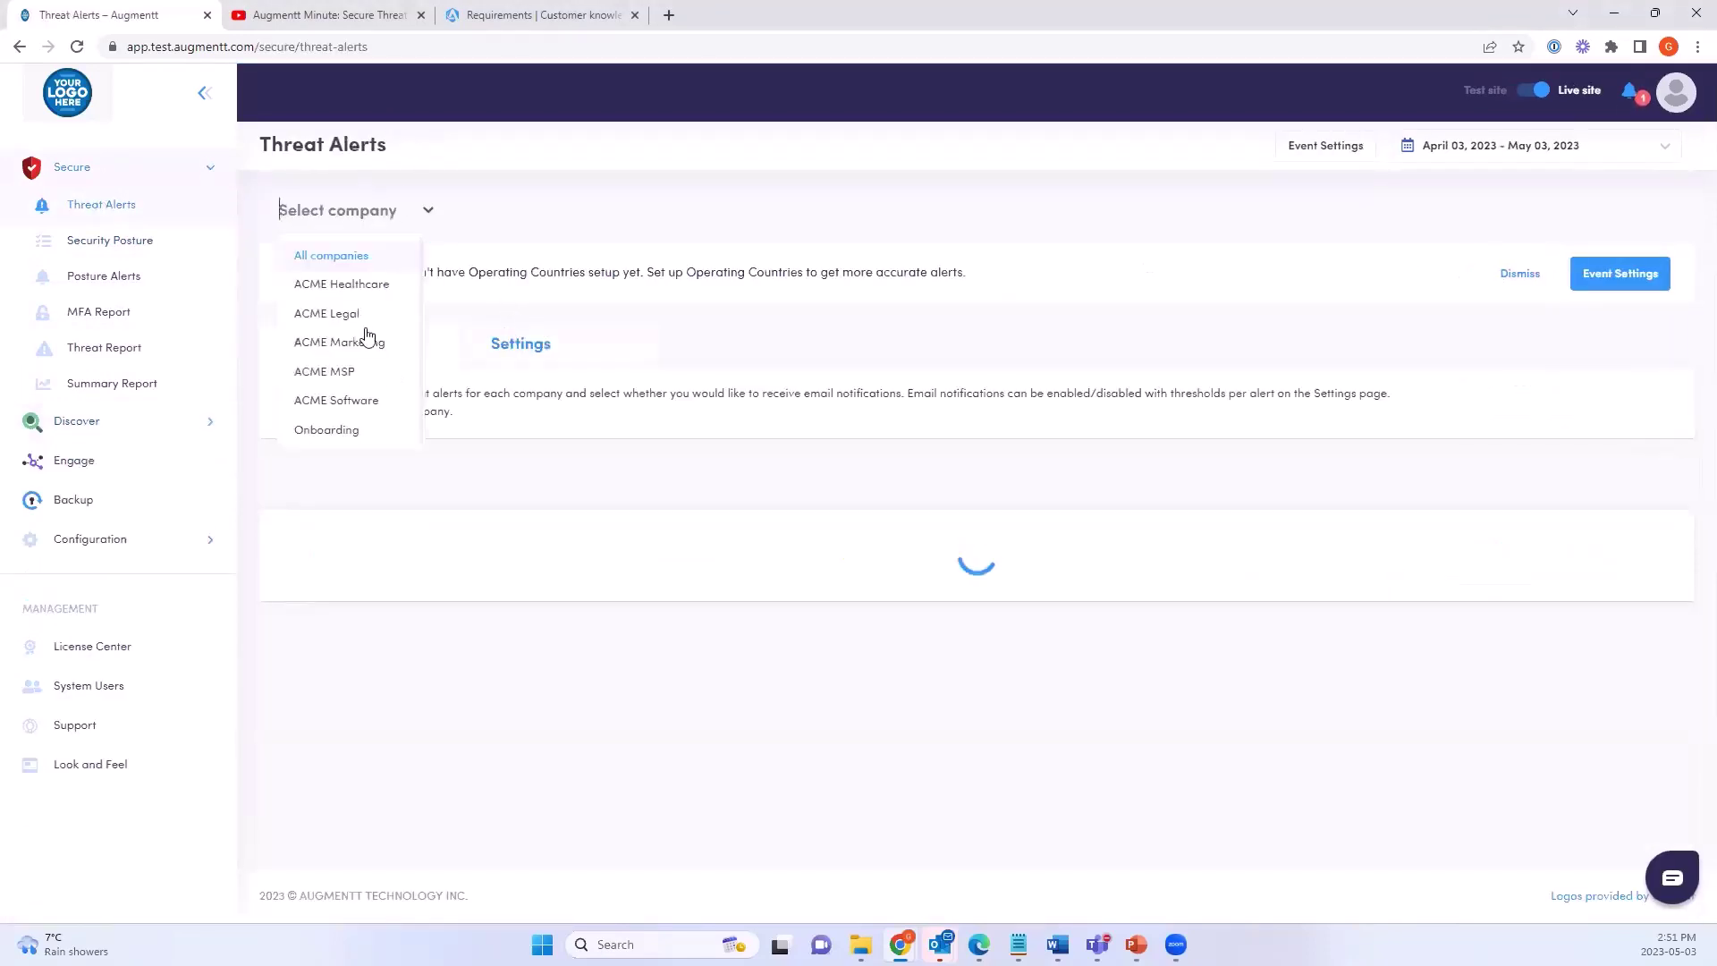
{"action": "left_click", "coordinate": [355, 318]}
Select the April 14 Anonymous IP address alert, then go to the Engage page
{"action": "scroll", "coordinate": [640, 404], "scroll_direction": "down", "scroll_amount": 2}
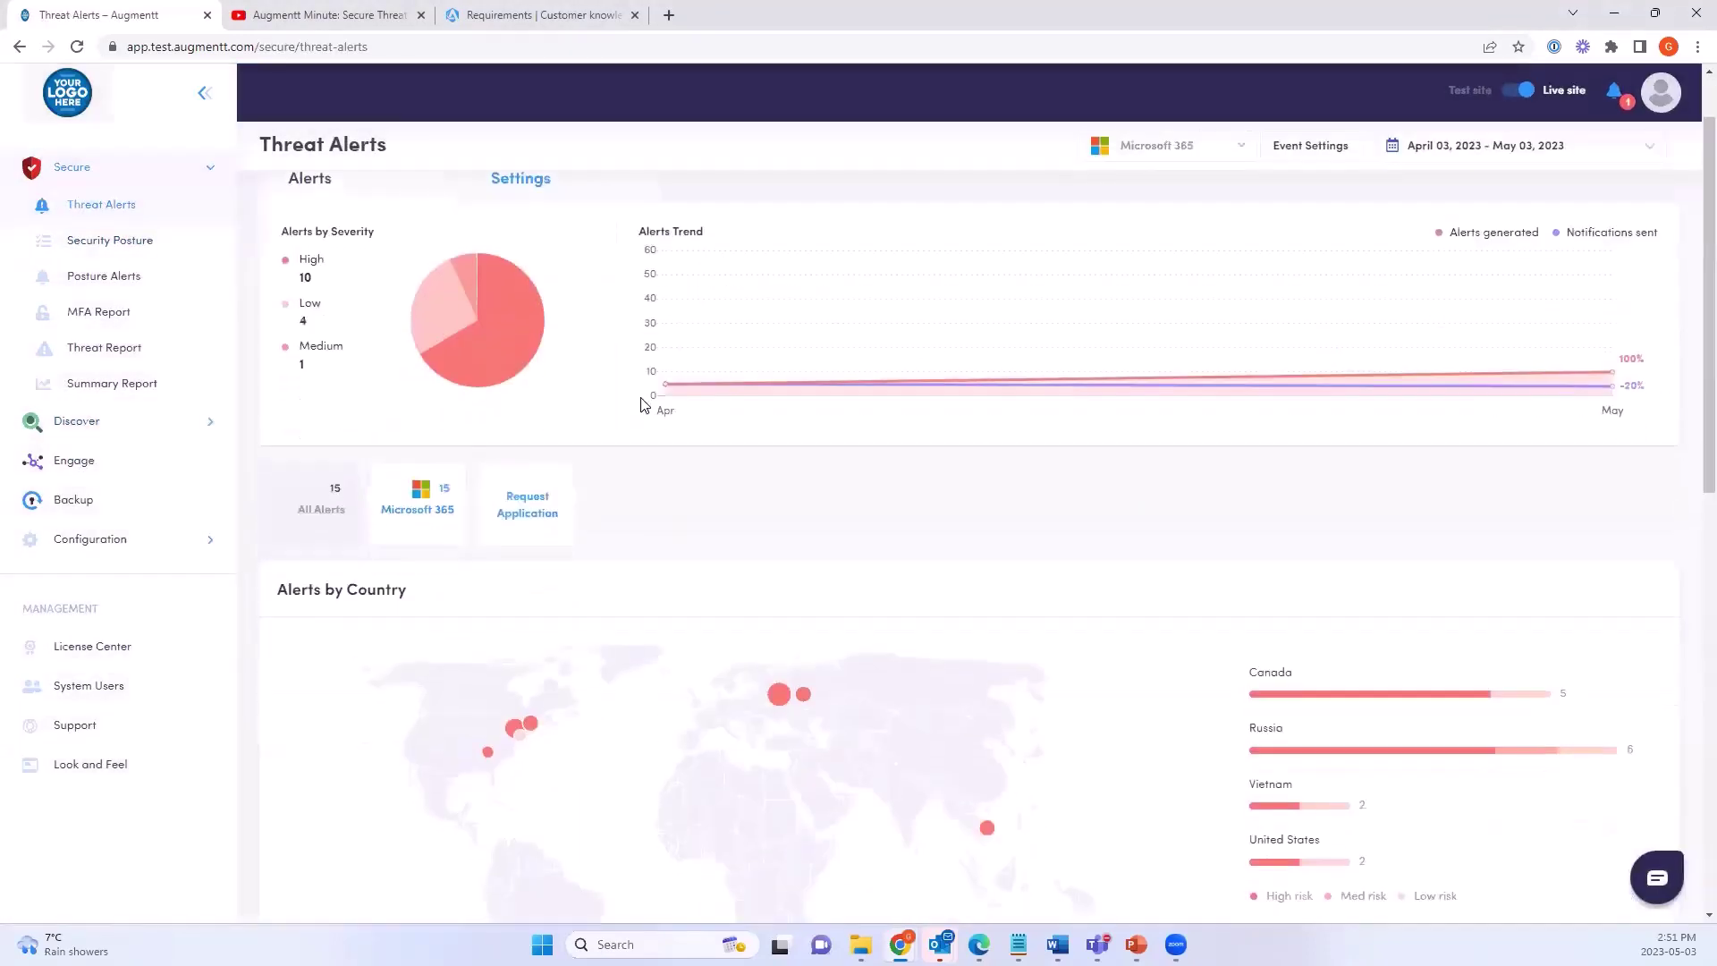
{"action": "scroll", "coordinate": [640, 404], "scroll_direction": "up", "scroll_amount": 2}
{"action": "scroll", "coordinate": [640, 404], "scroll_direction": "down", "scroll_amount": 5}
{"action": "scroll", "coordinate": [641, 404], "scroll_direction": "down", "scroll_amount": 4}
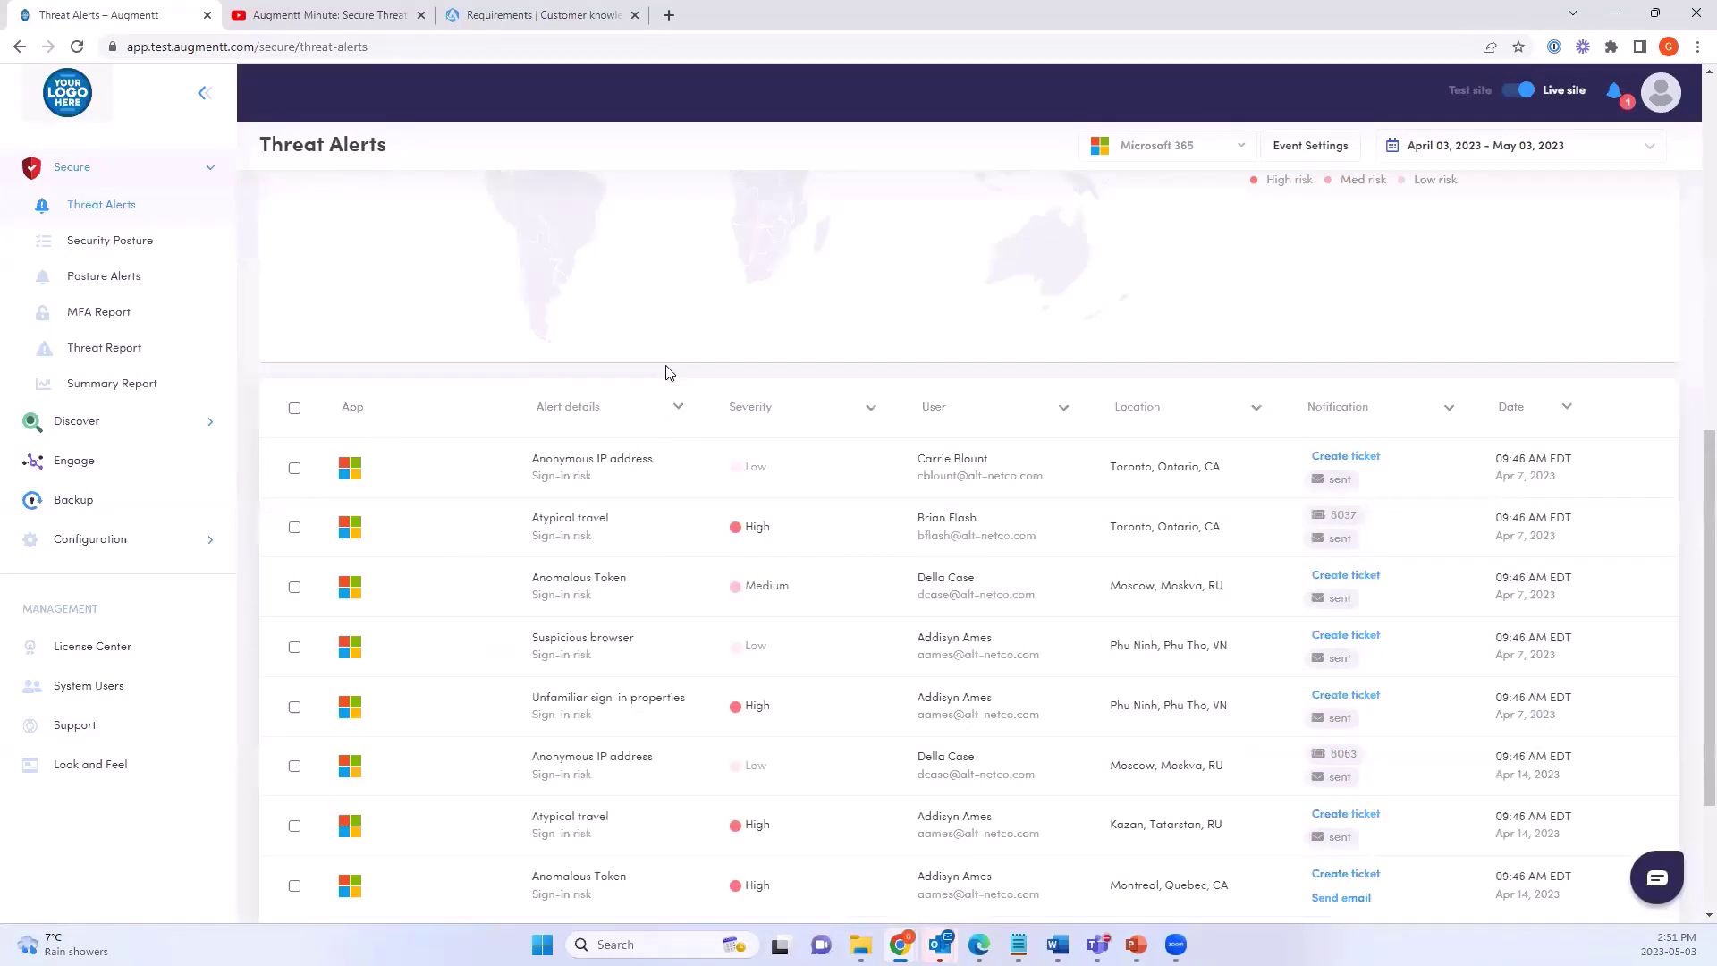
{"action": "scroll", "coordinate": [702, 479], "scroll_direction": "down", "scroll_amount": 1}
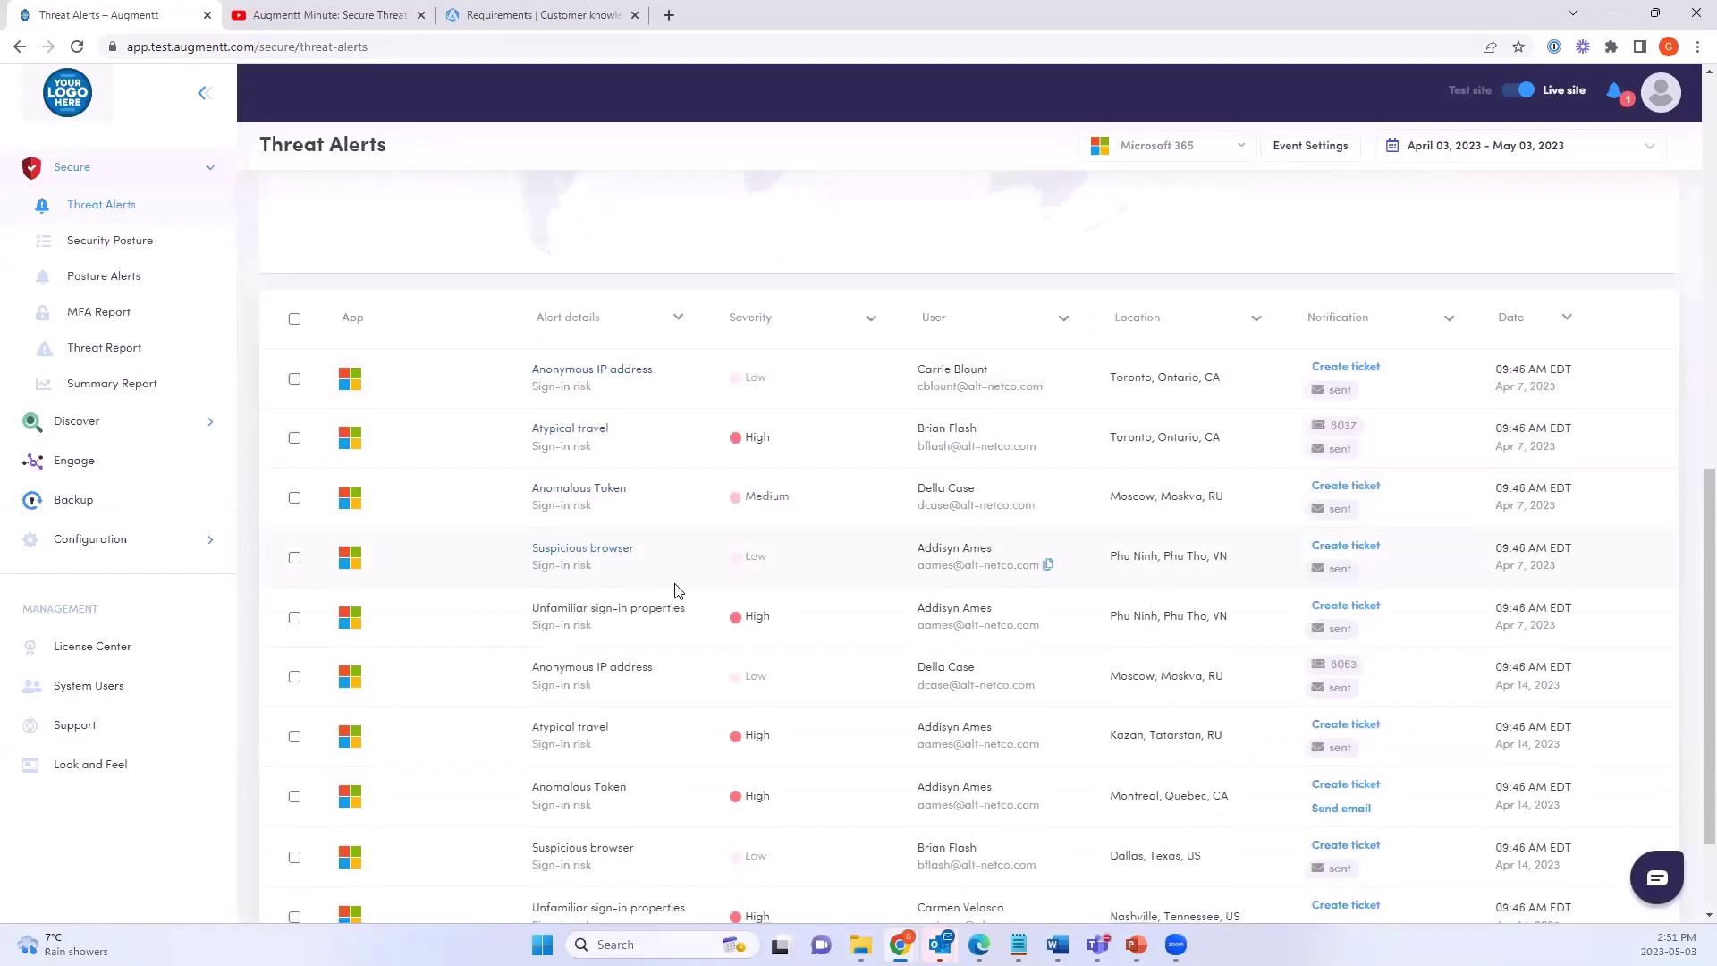
{"action": "left_click", "coordinate": [294, 677]}
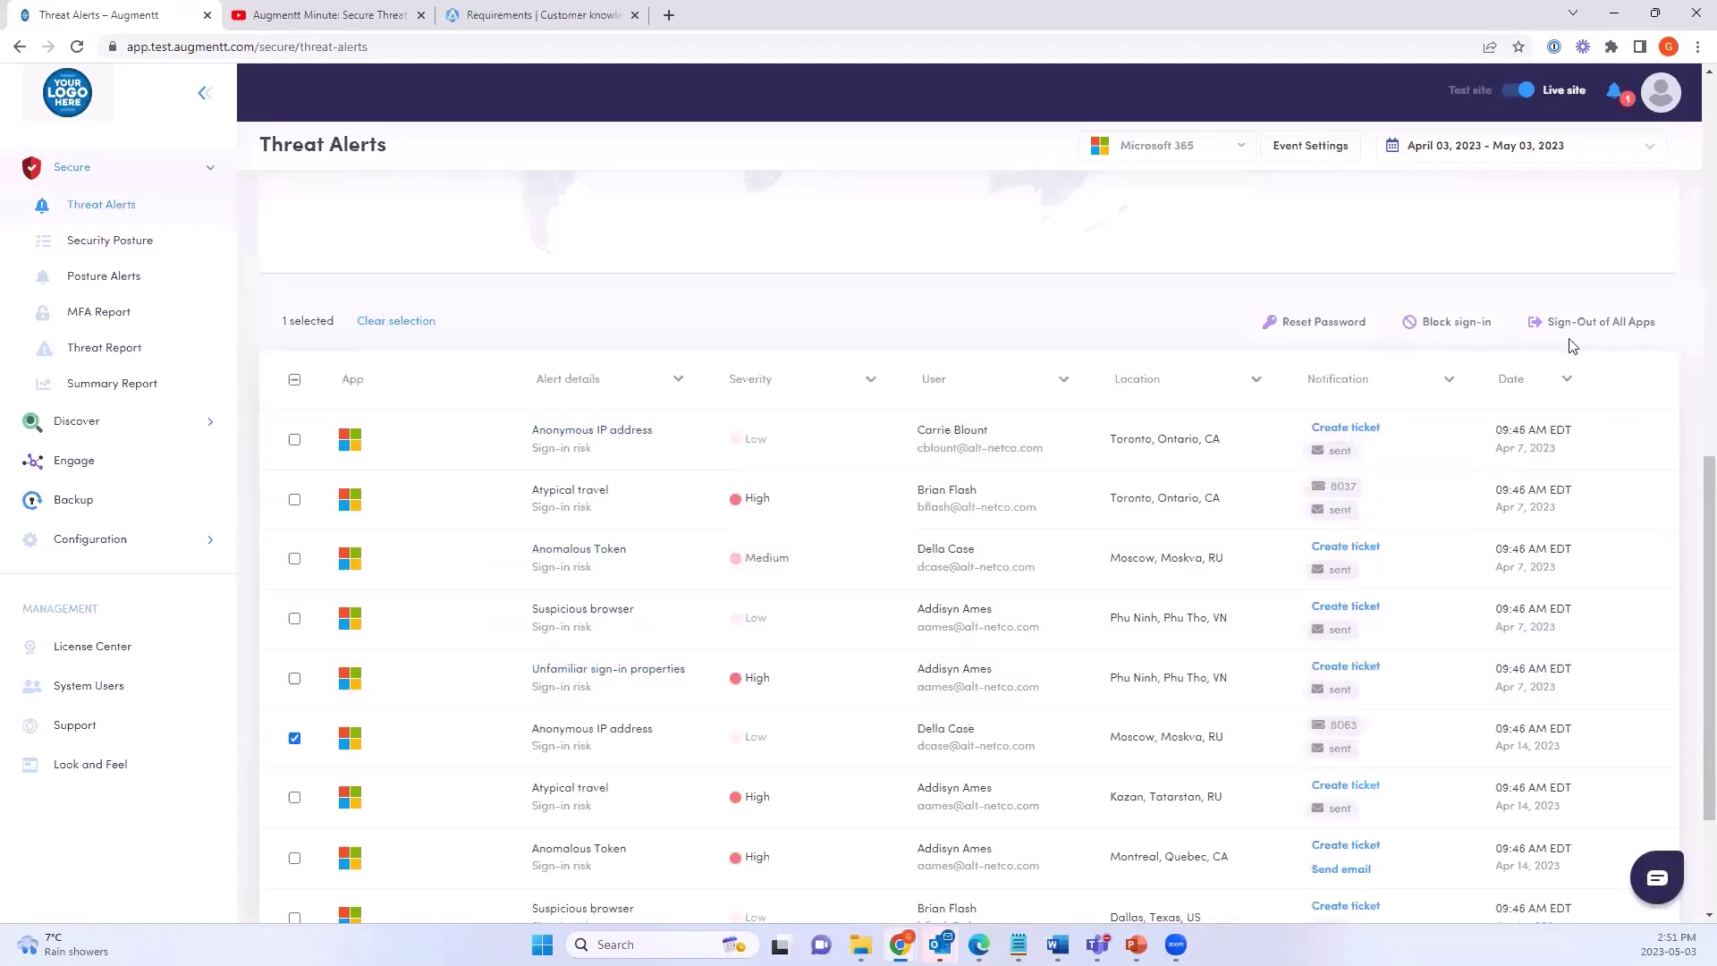
{"action": "left_click", "coordinate": [74, 461]}
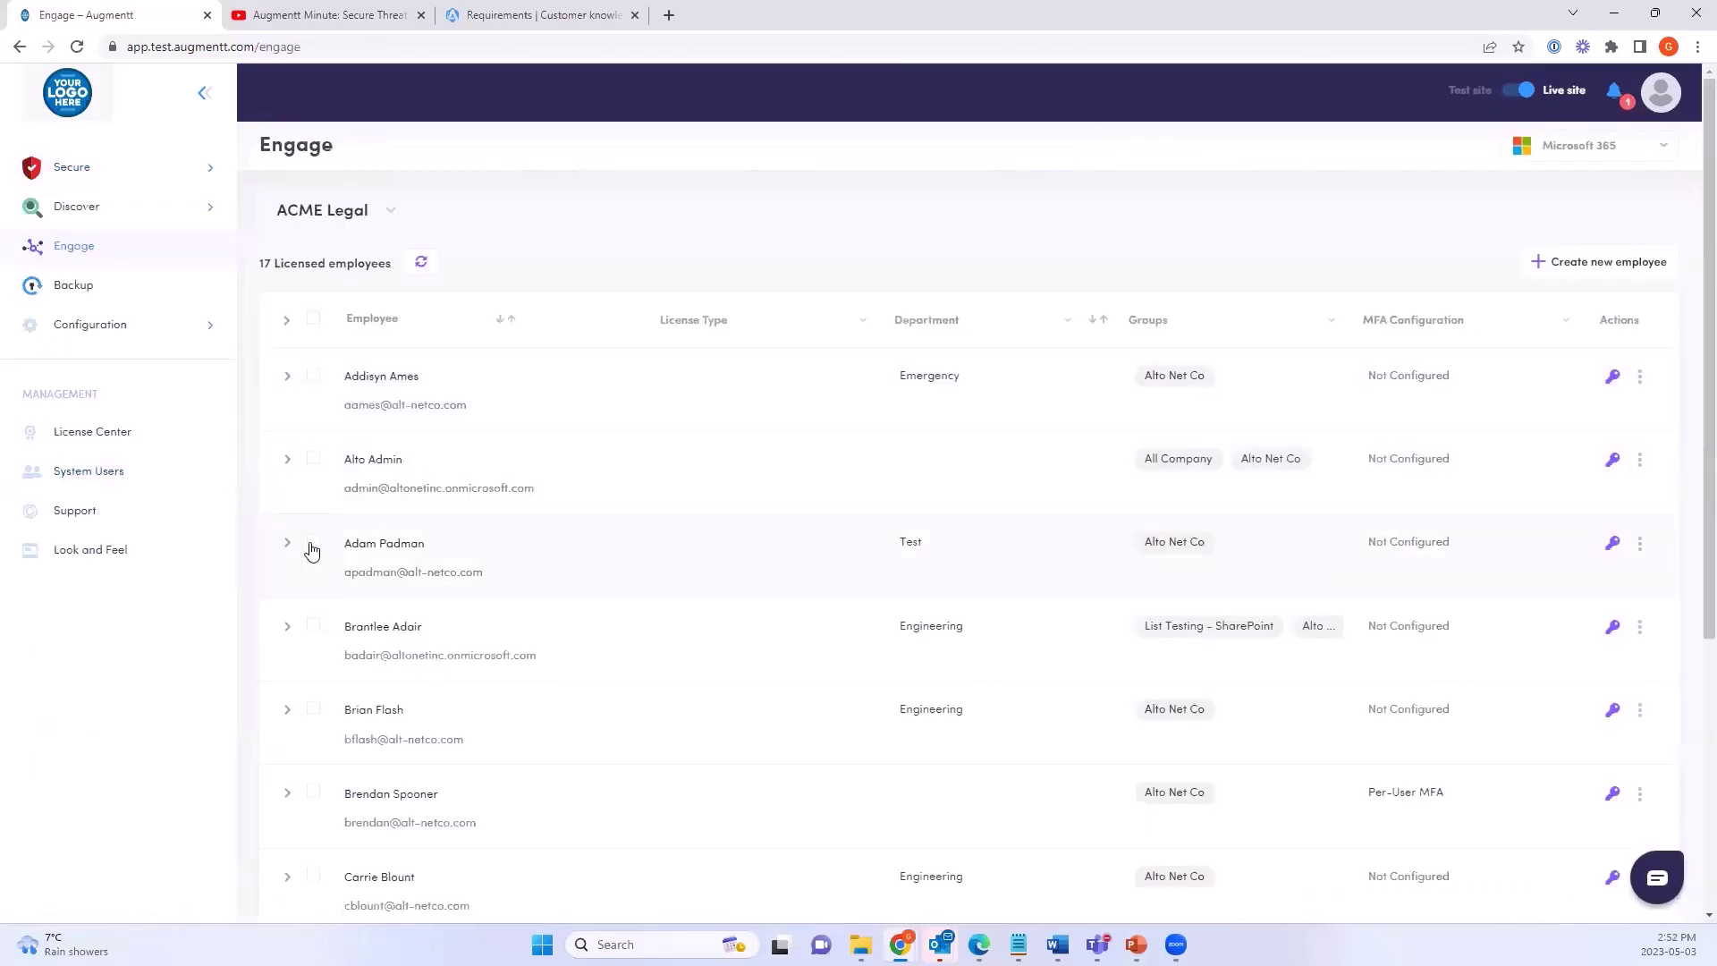
{"action": "left_click", "coordinate": [312, 545]}
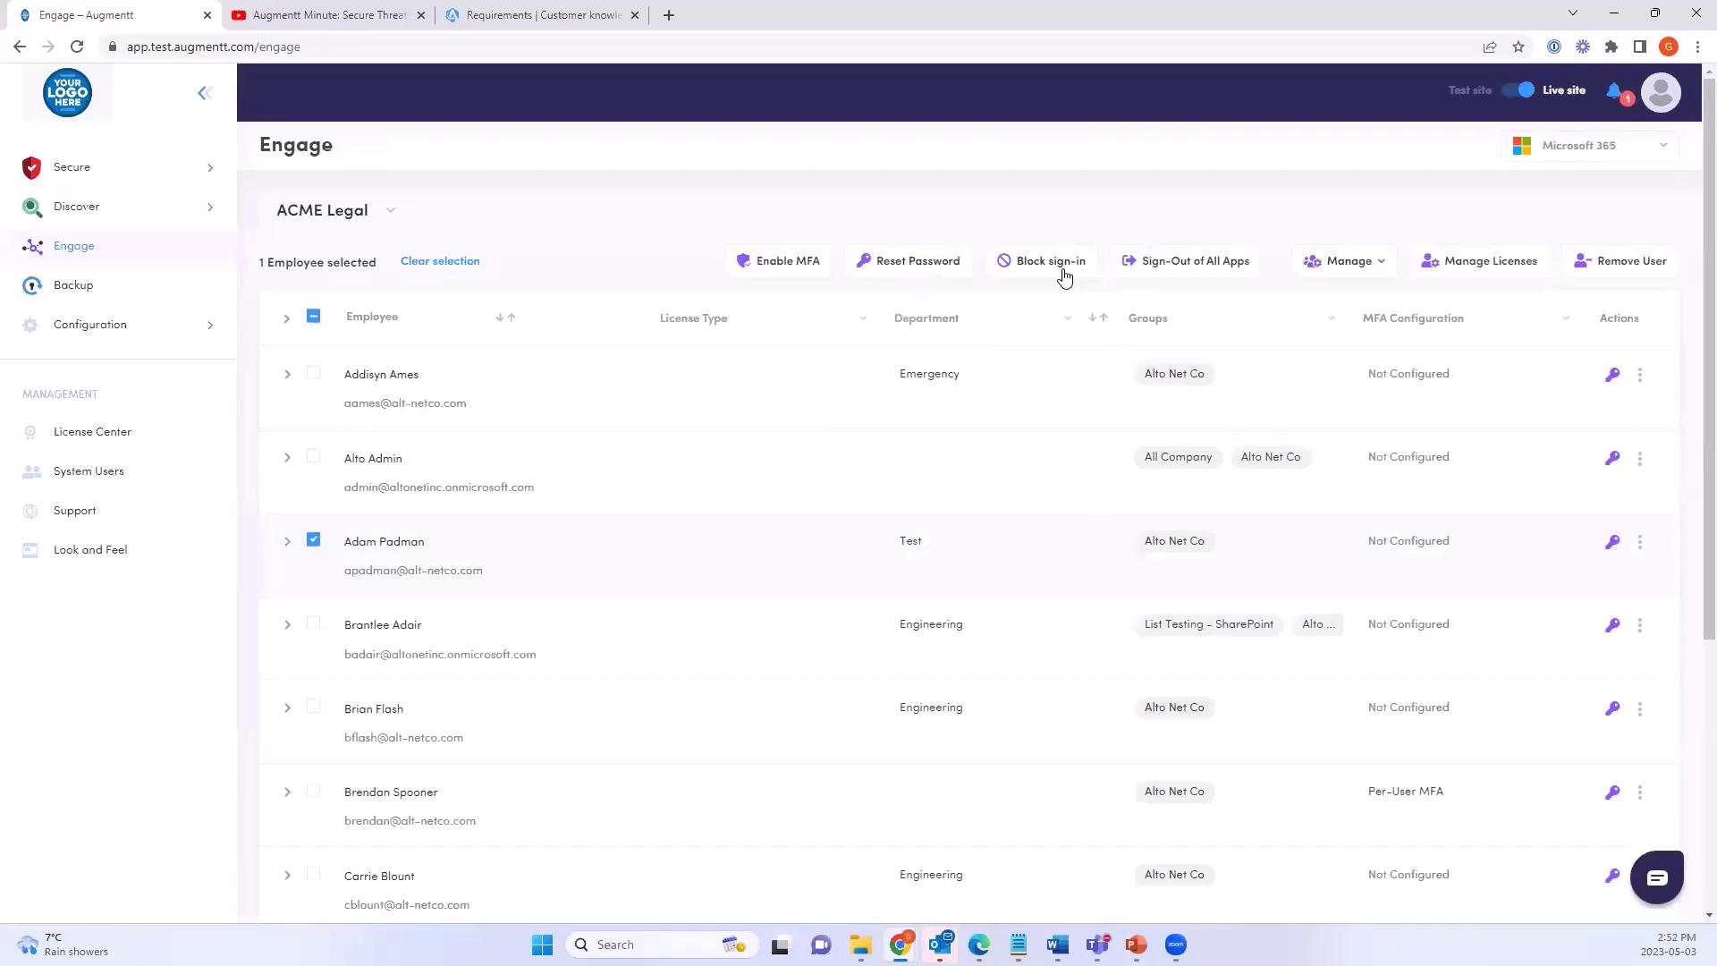
{"action": "left_click", "coordinate": [313, 540]}
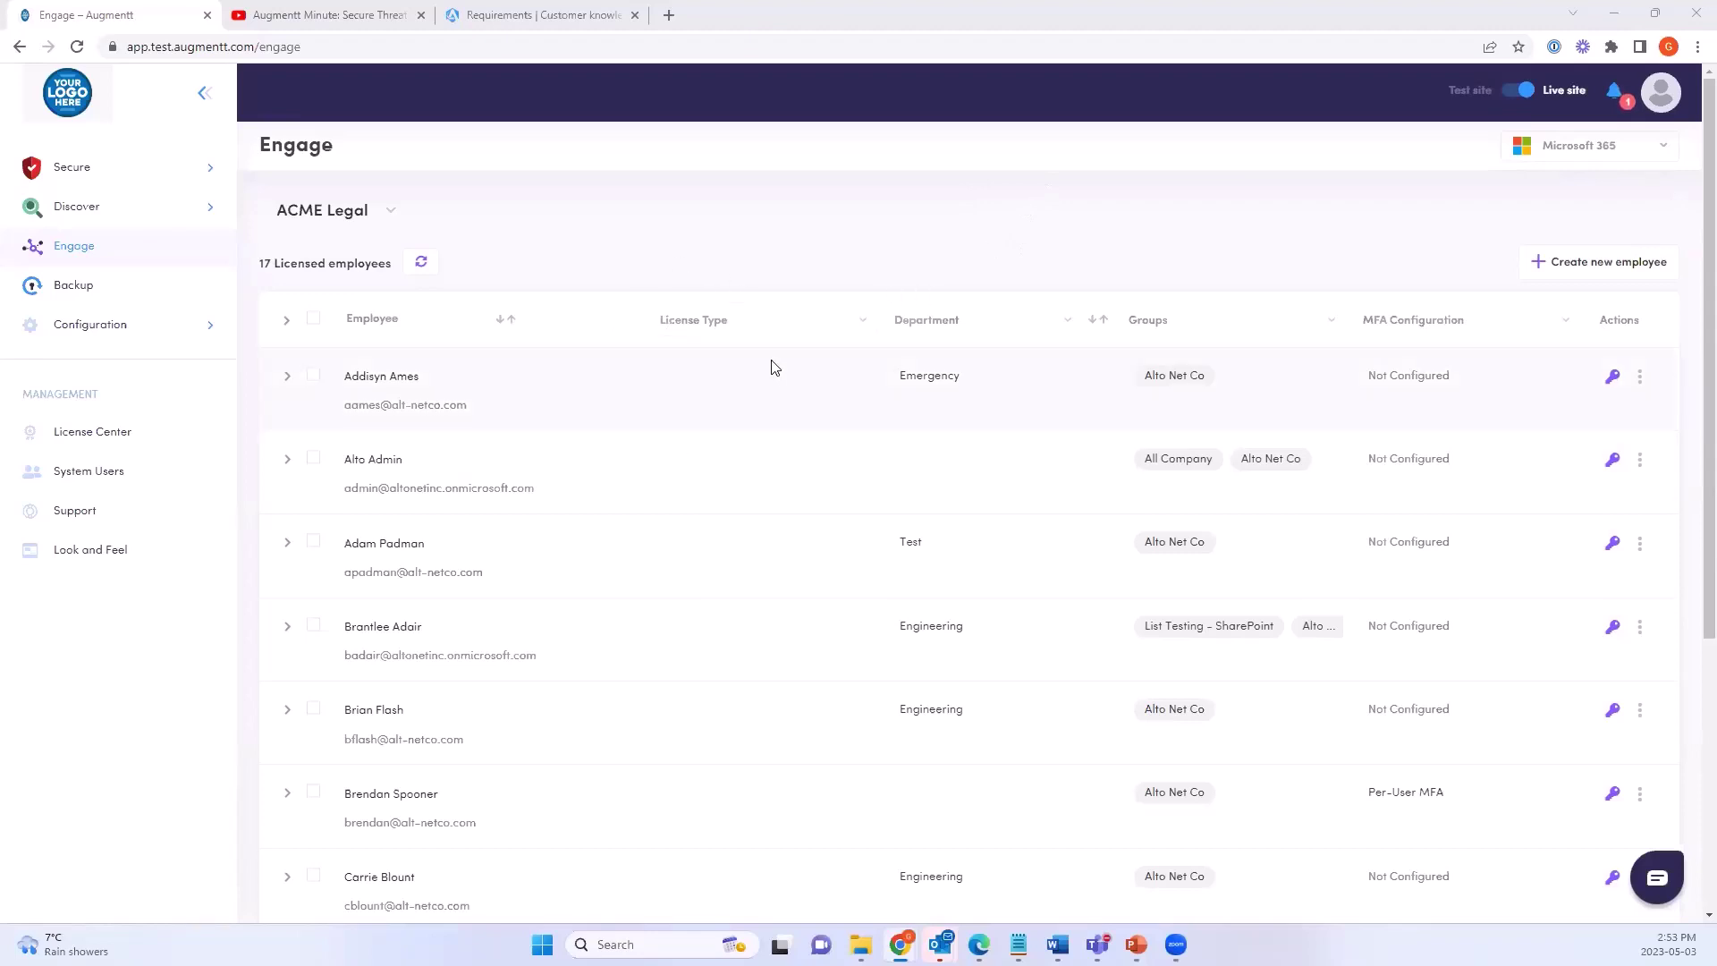
Open Remove User for the first listed employee, then close it without removing anyone
{"action": "left_click", "coordinate": [313, 376]}
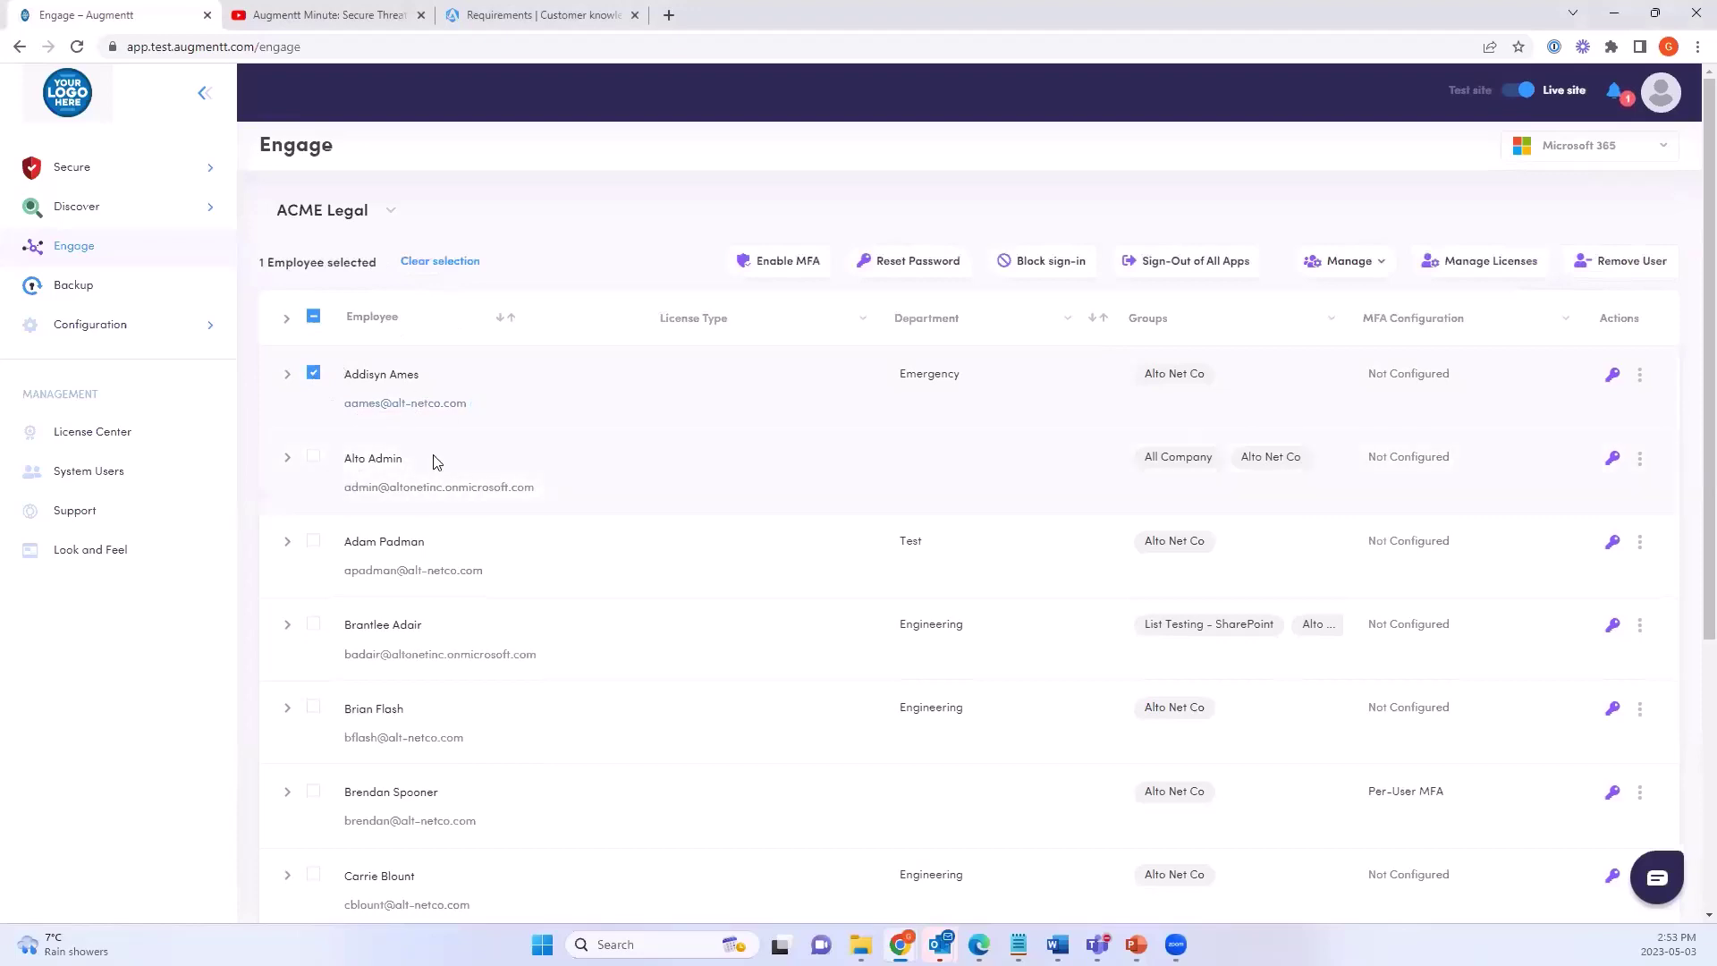
{"action": "left_click", "coordinate": [1624, 268]}
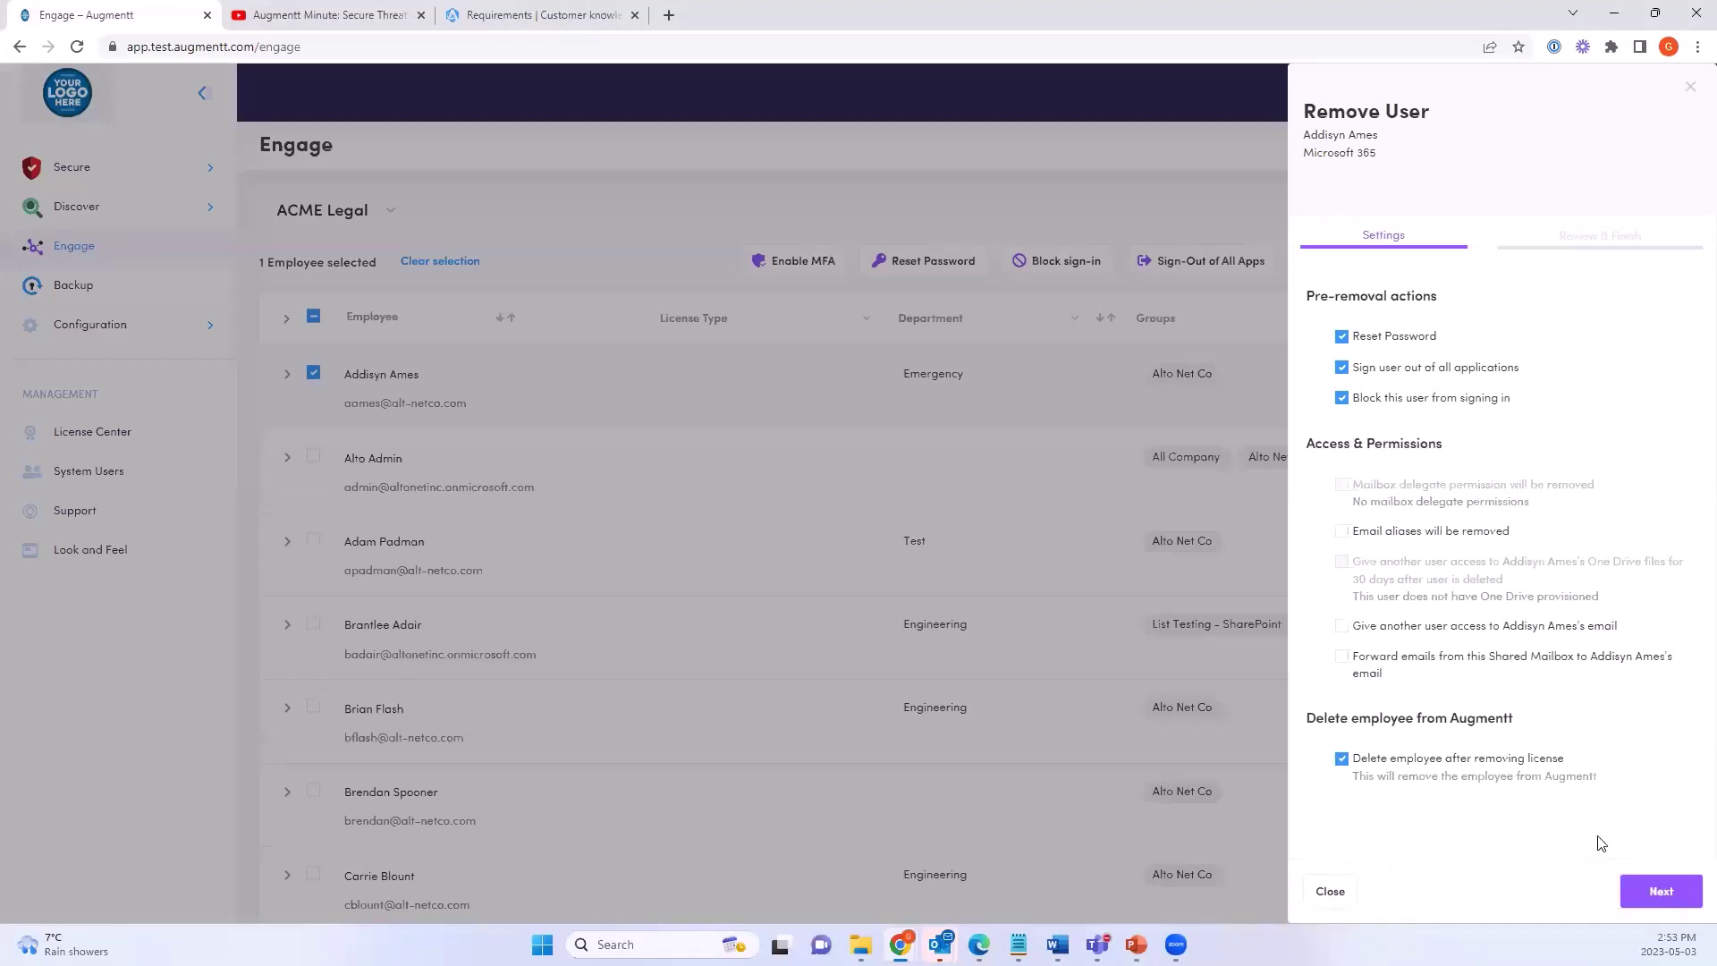
{"action": "left_click", "coordinate": [1346, 899]}
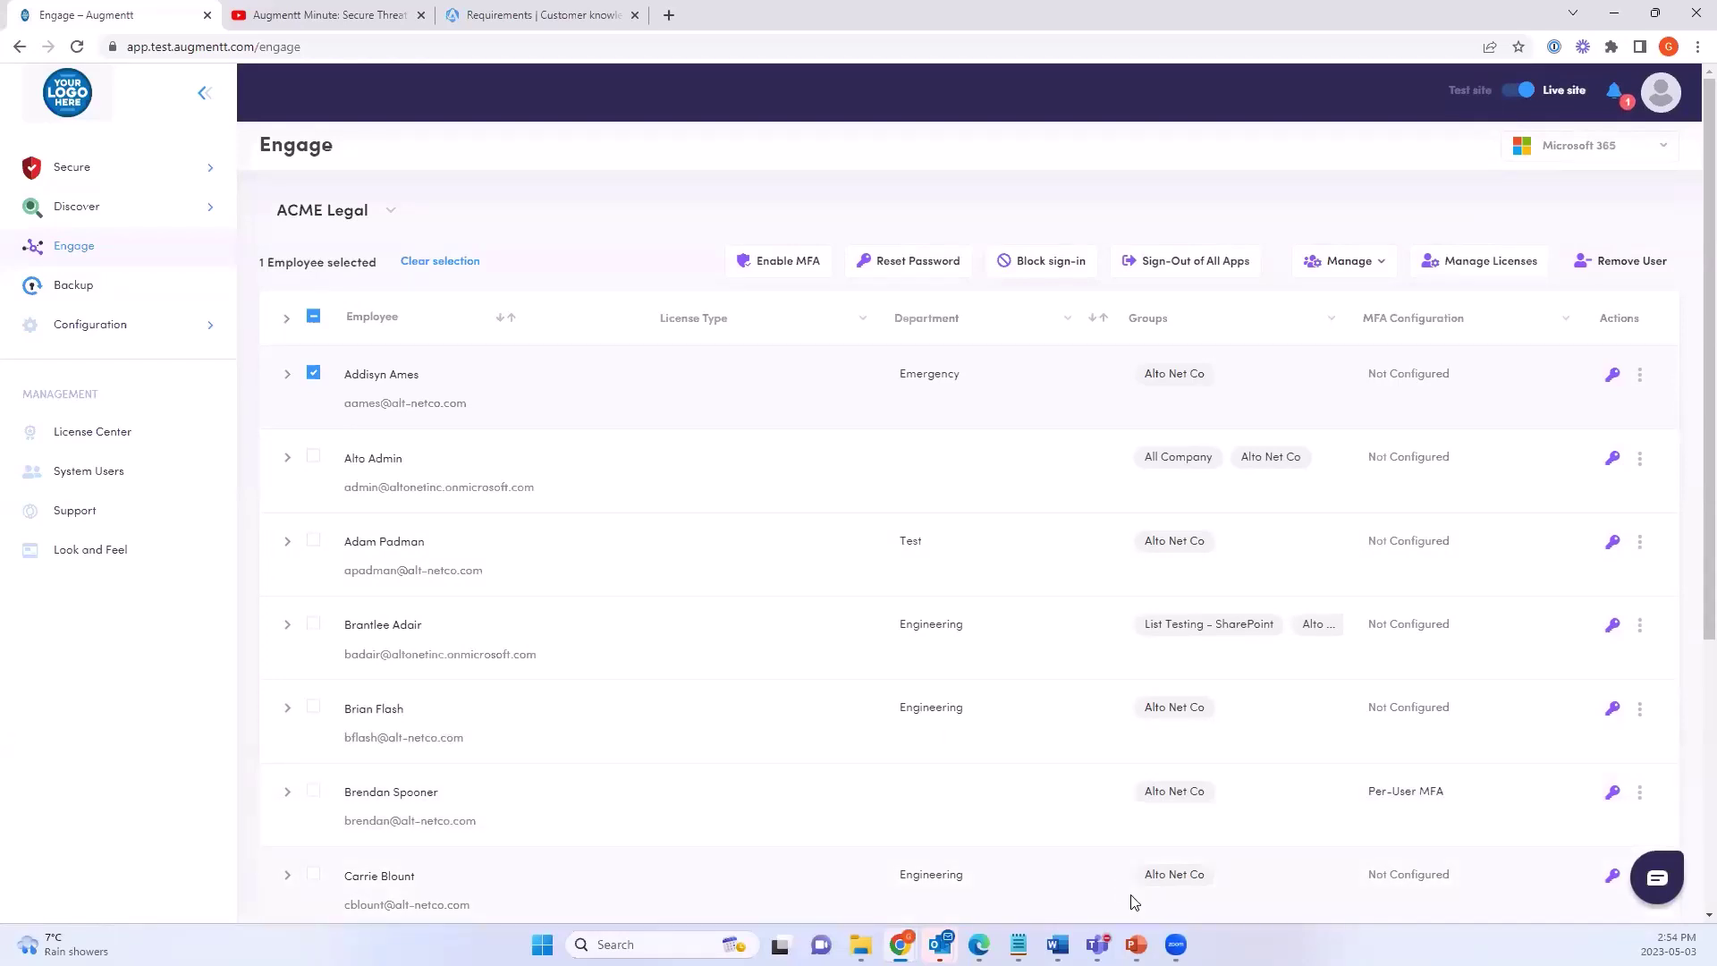
Present slide 10, the MSP-Ignite special offer, as a full-screen slide show in PowerPoint
{"action": "mouse_move", "coordinate": [1136, 941]}
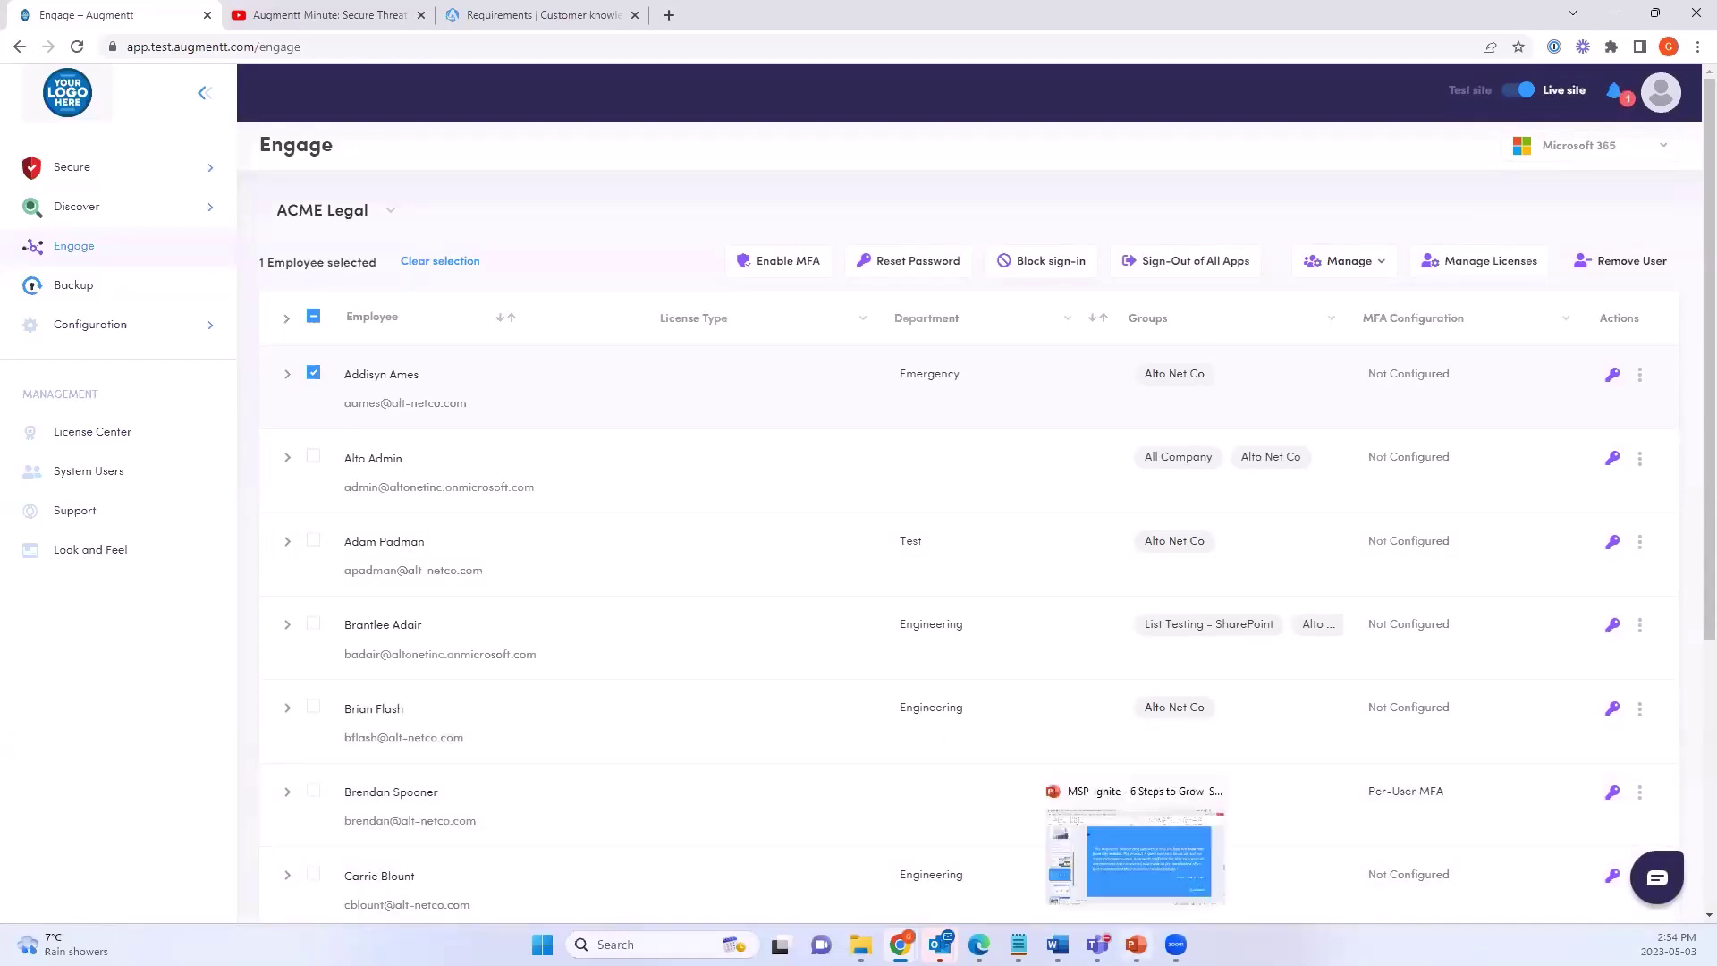
{"action": "left_click", "coordinate": [1136, 855]}
{"action": "scroll", "coordinate": [188, 765], "scroll_direction": "down", "scroll_amount": 2}
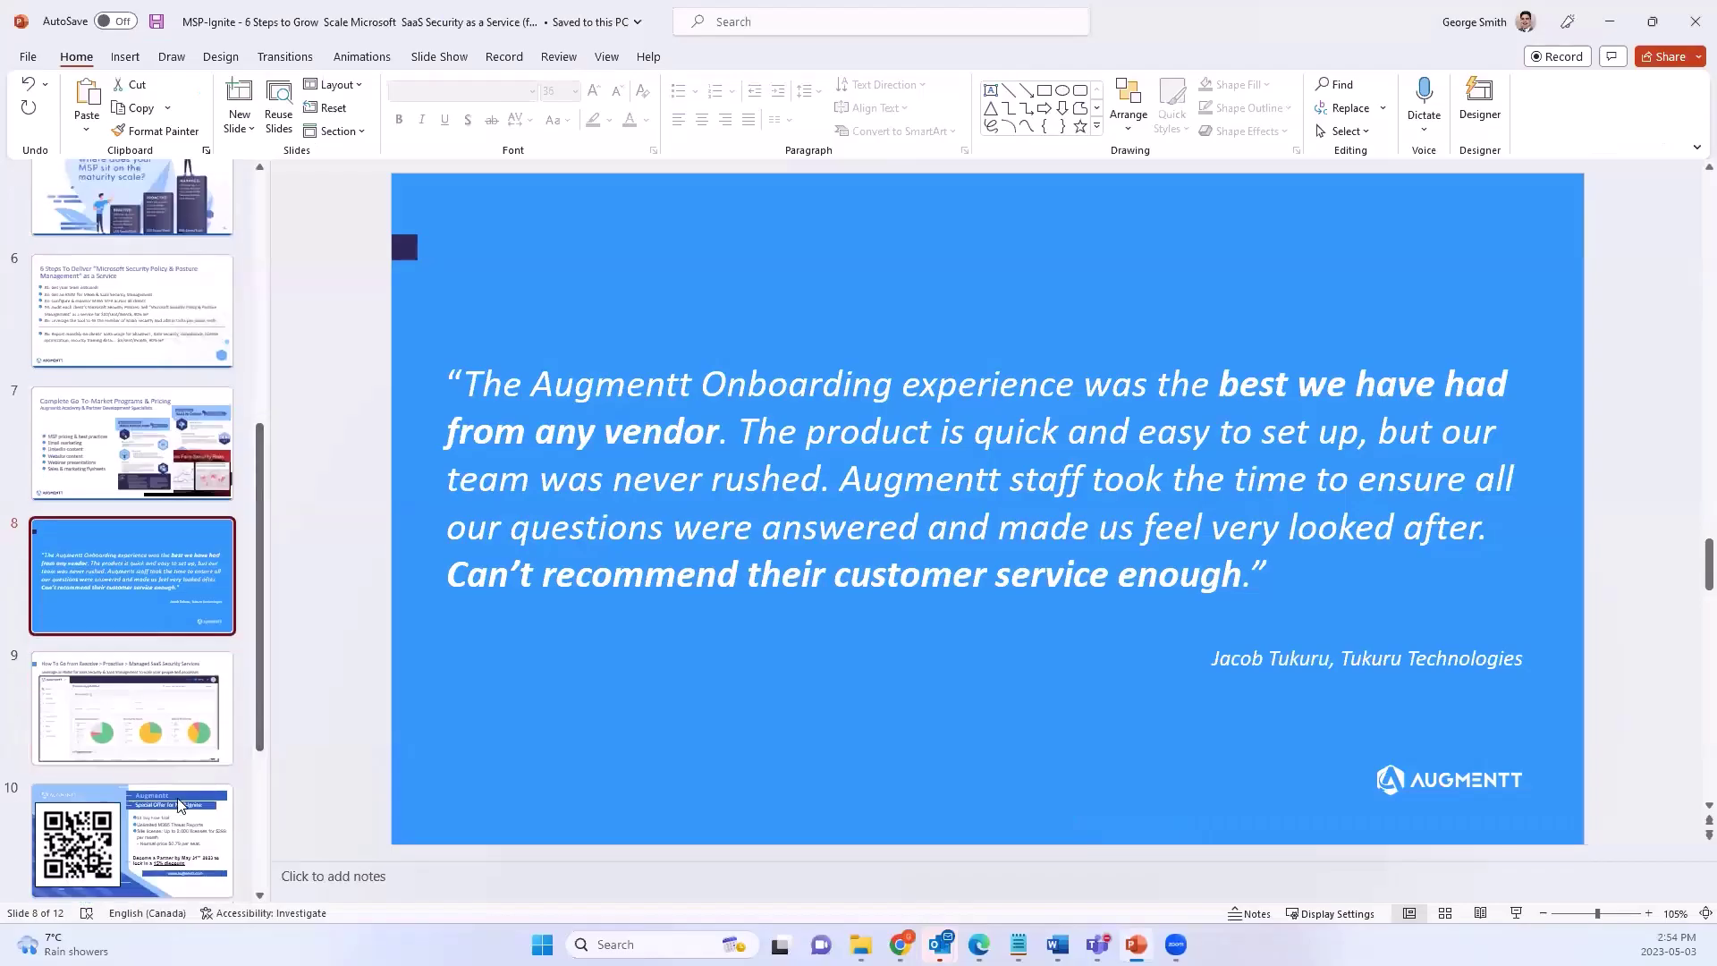
{"action": "left_click", "coordinate": [188, 765]}
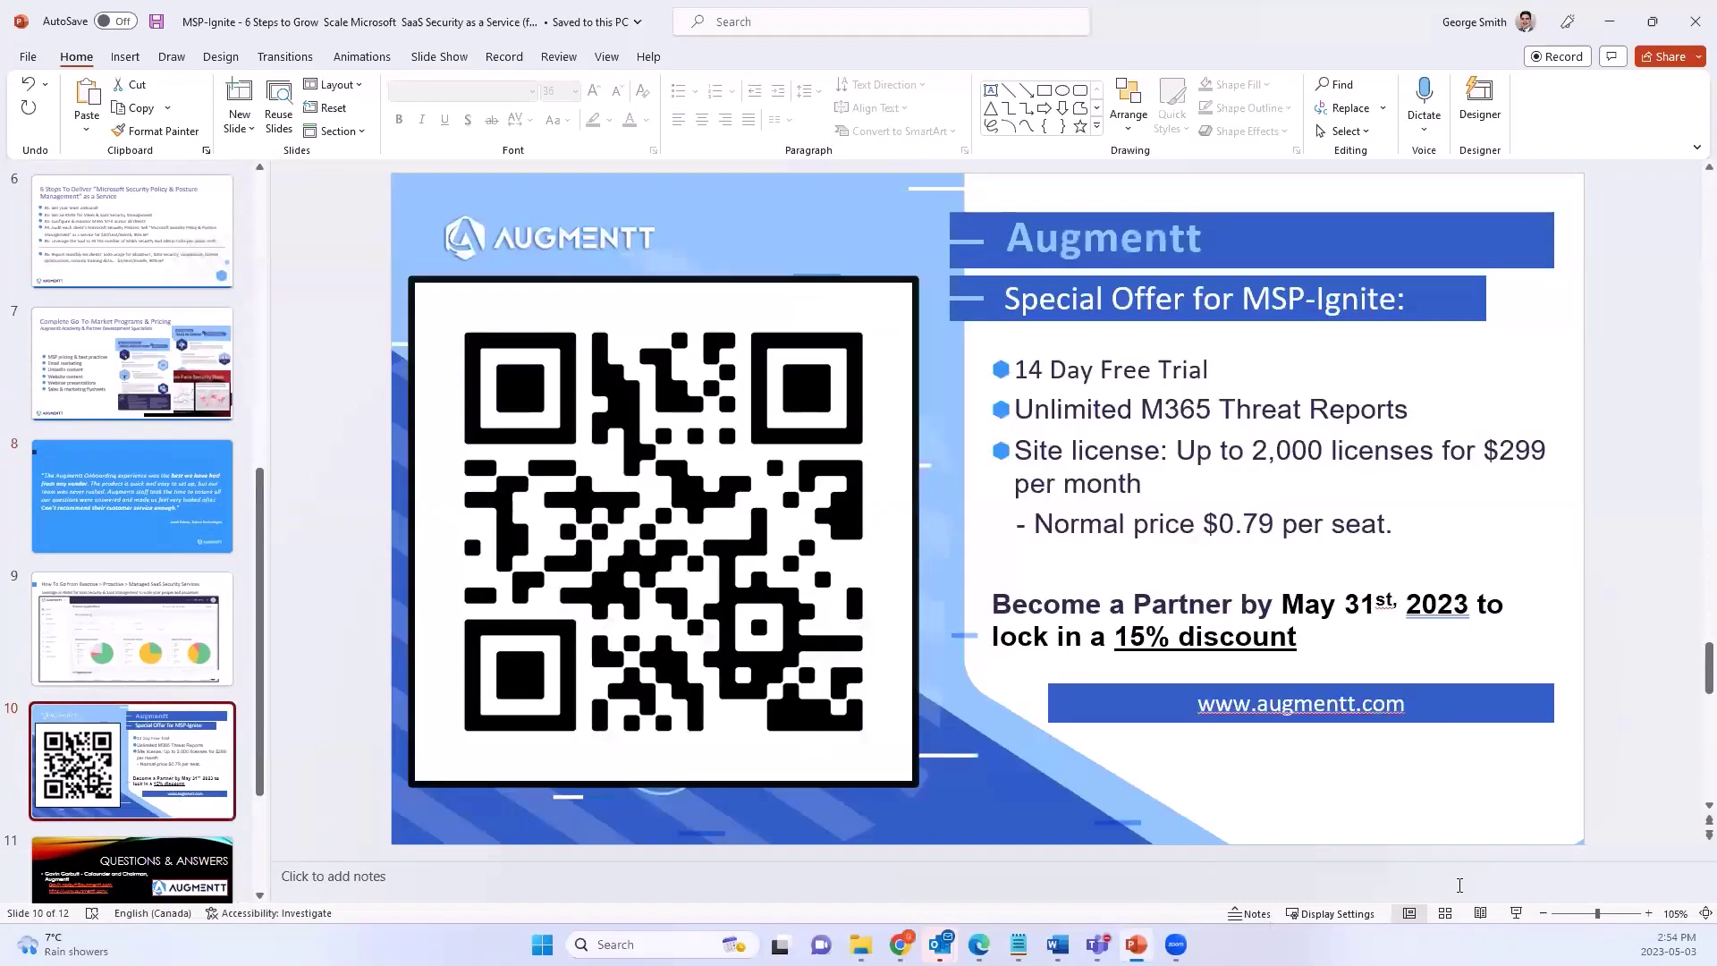
{"action": "left_click", "coordinate": [1512, 912]}
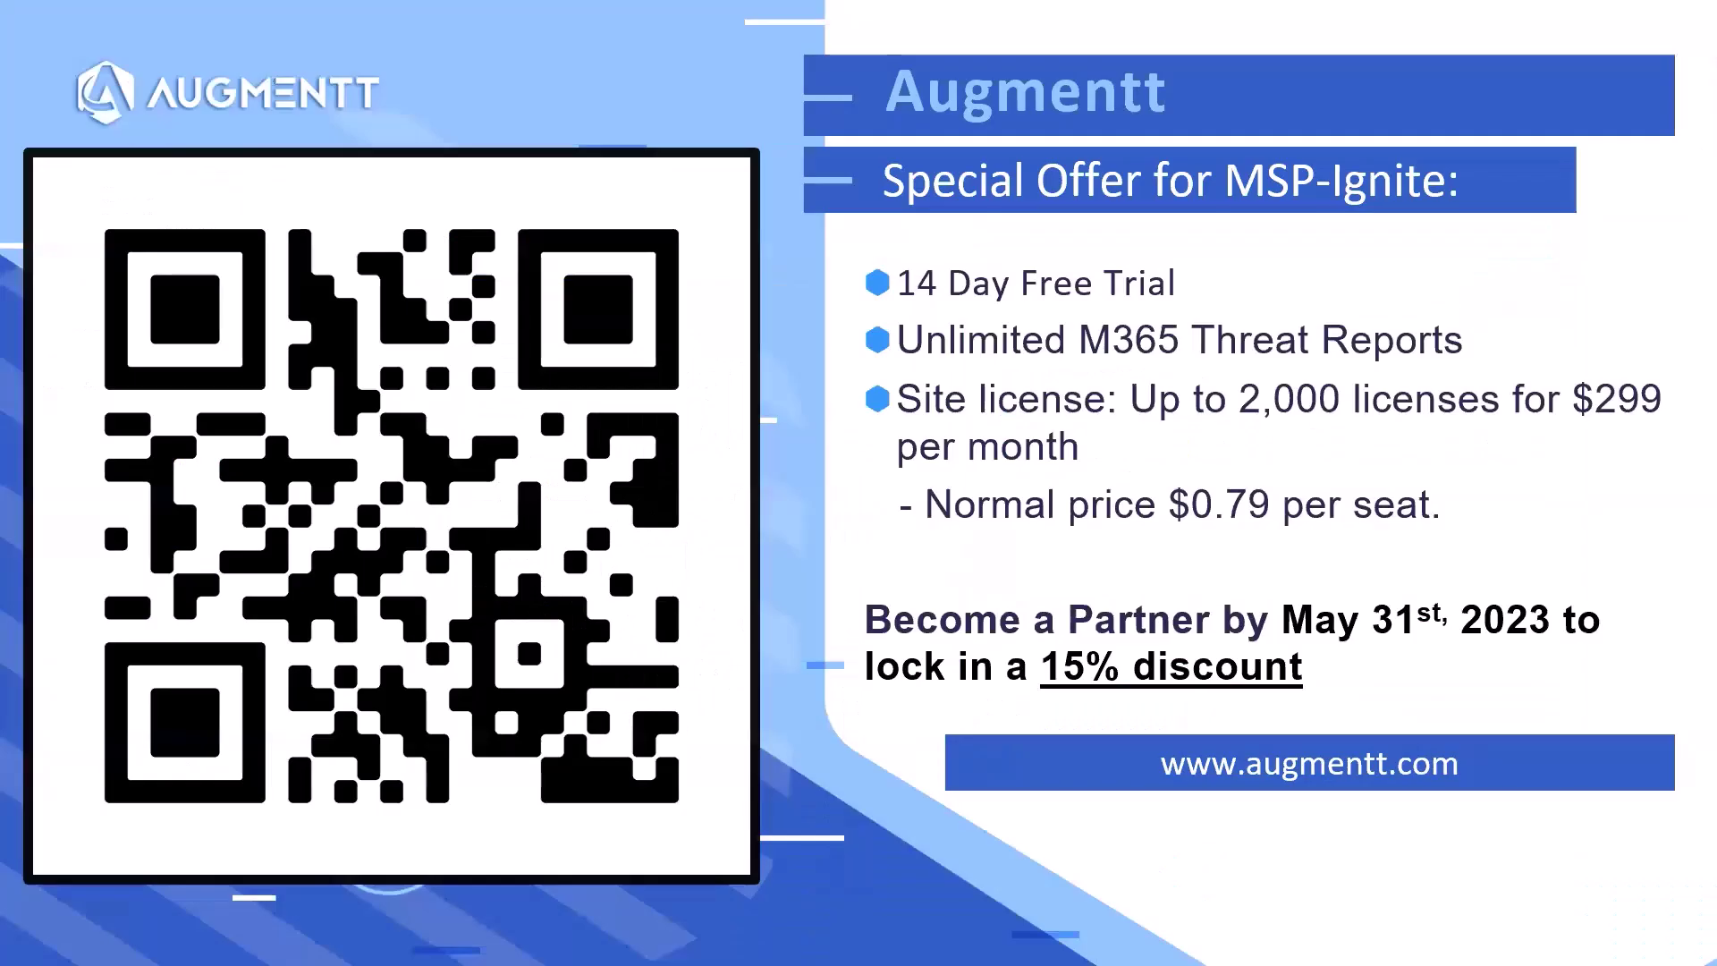